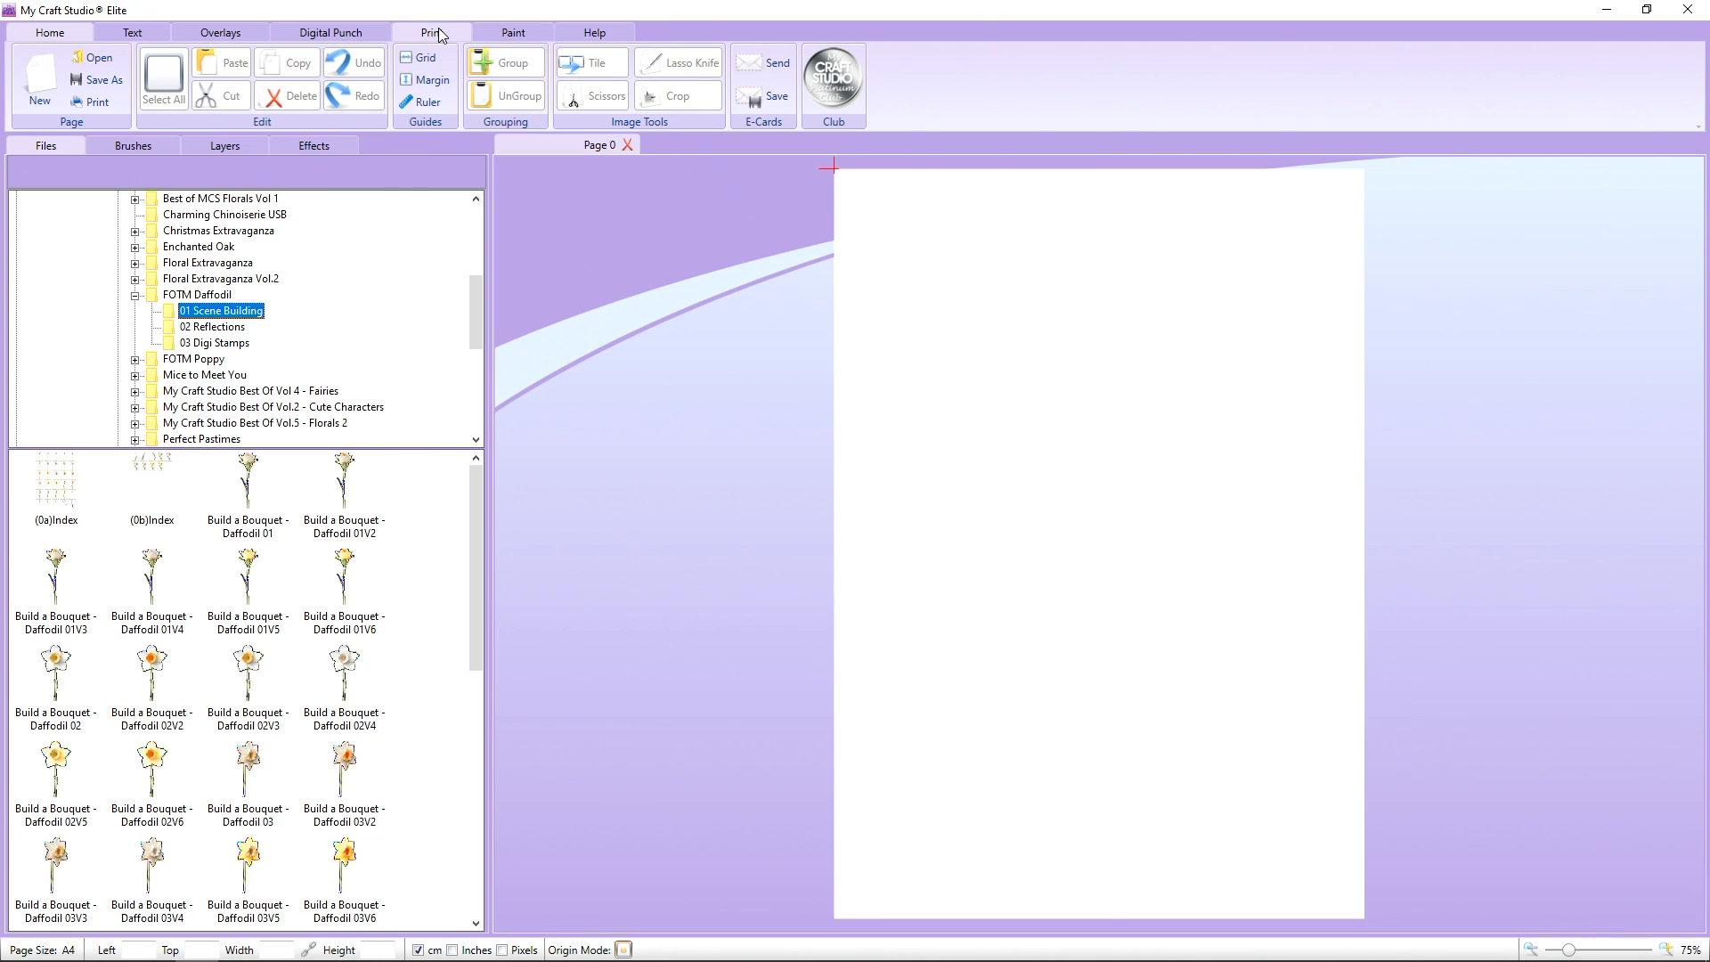
Switch the blank A4 page to landscape orientation and back to portrait.
left_click(440, 25)
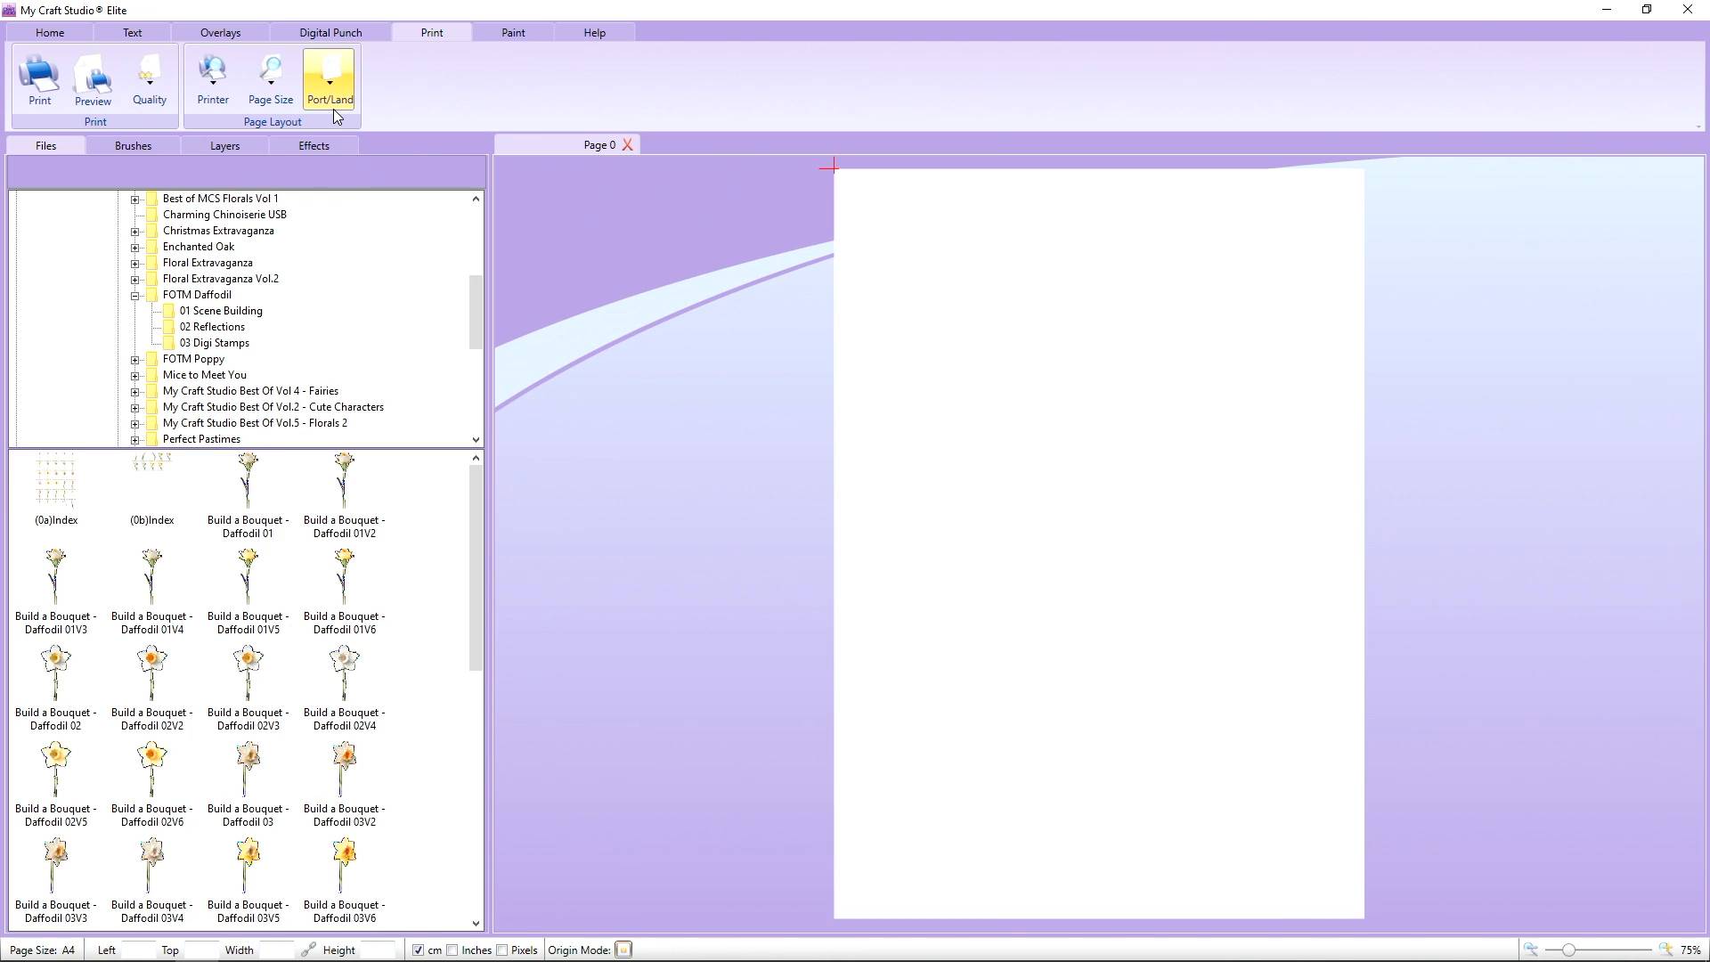
left_click(331, 78)
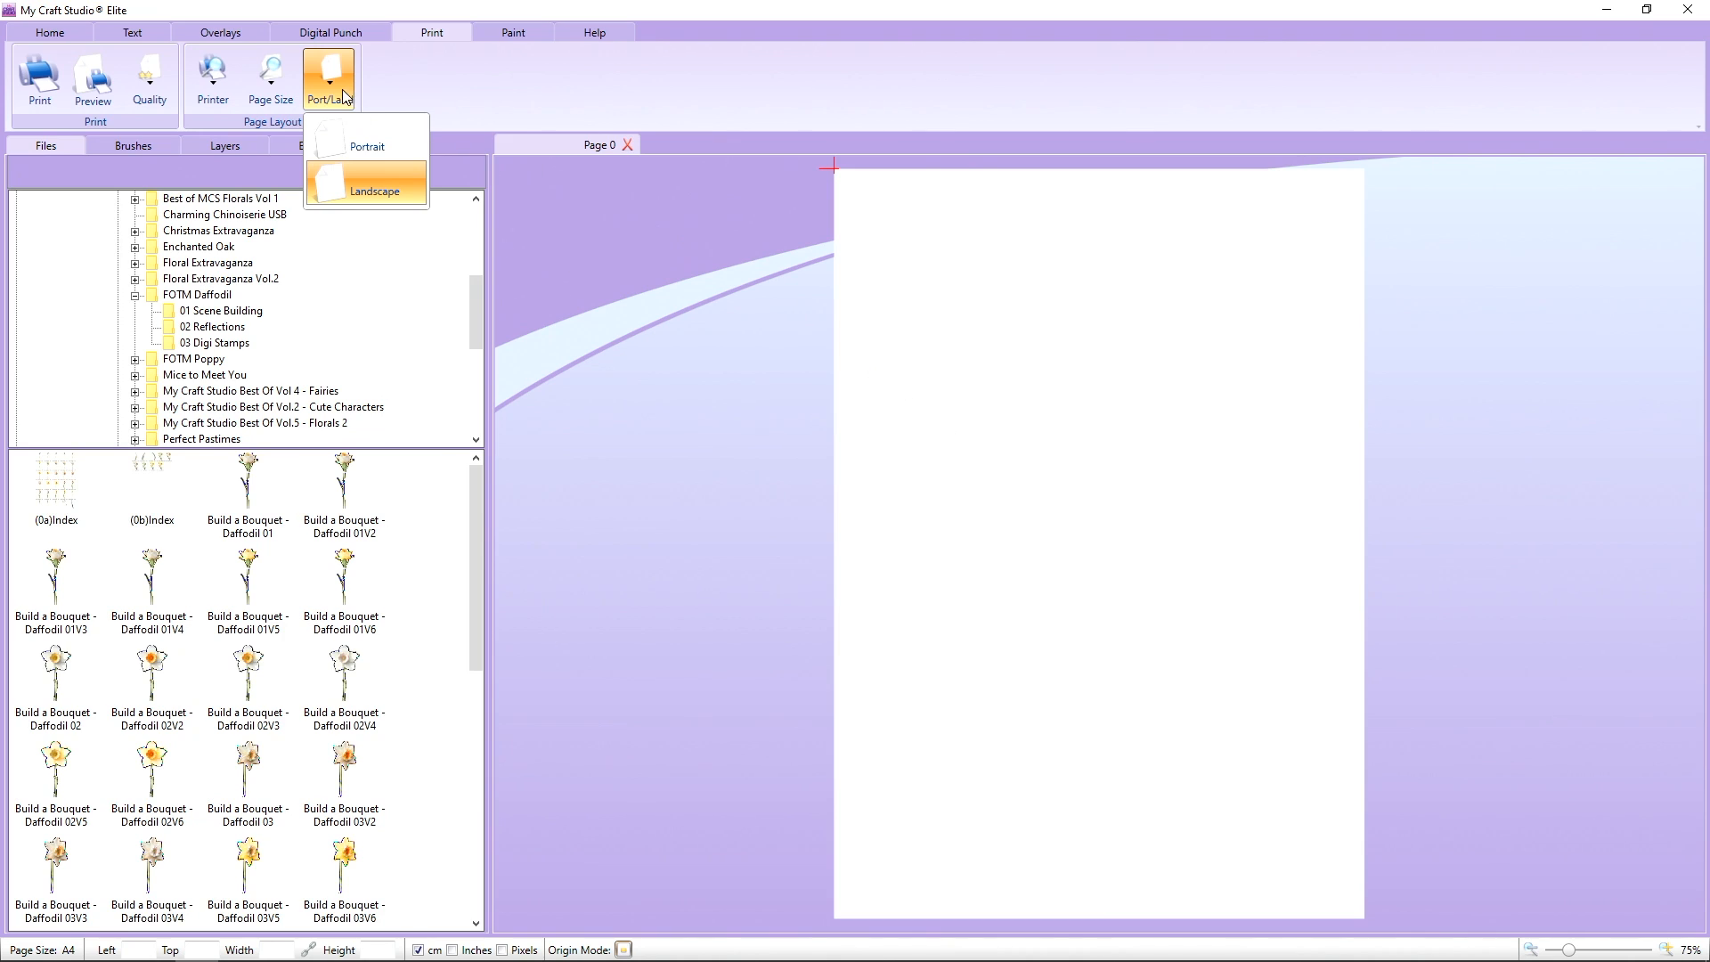
left_click(392, 195)
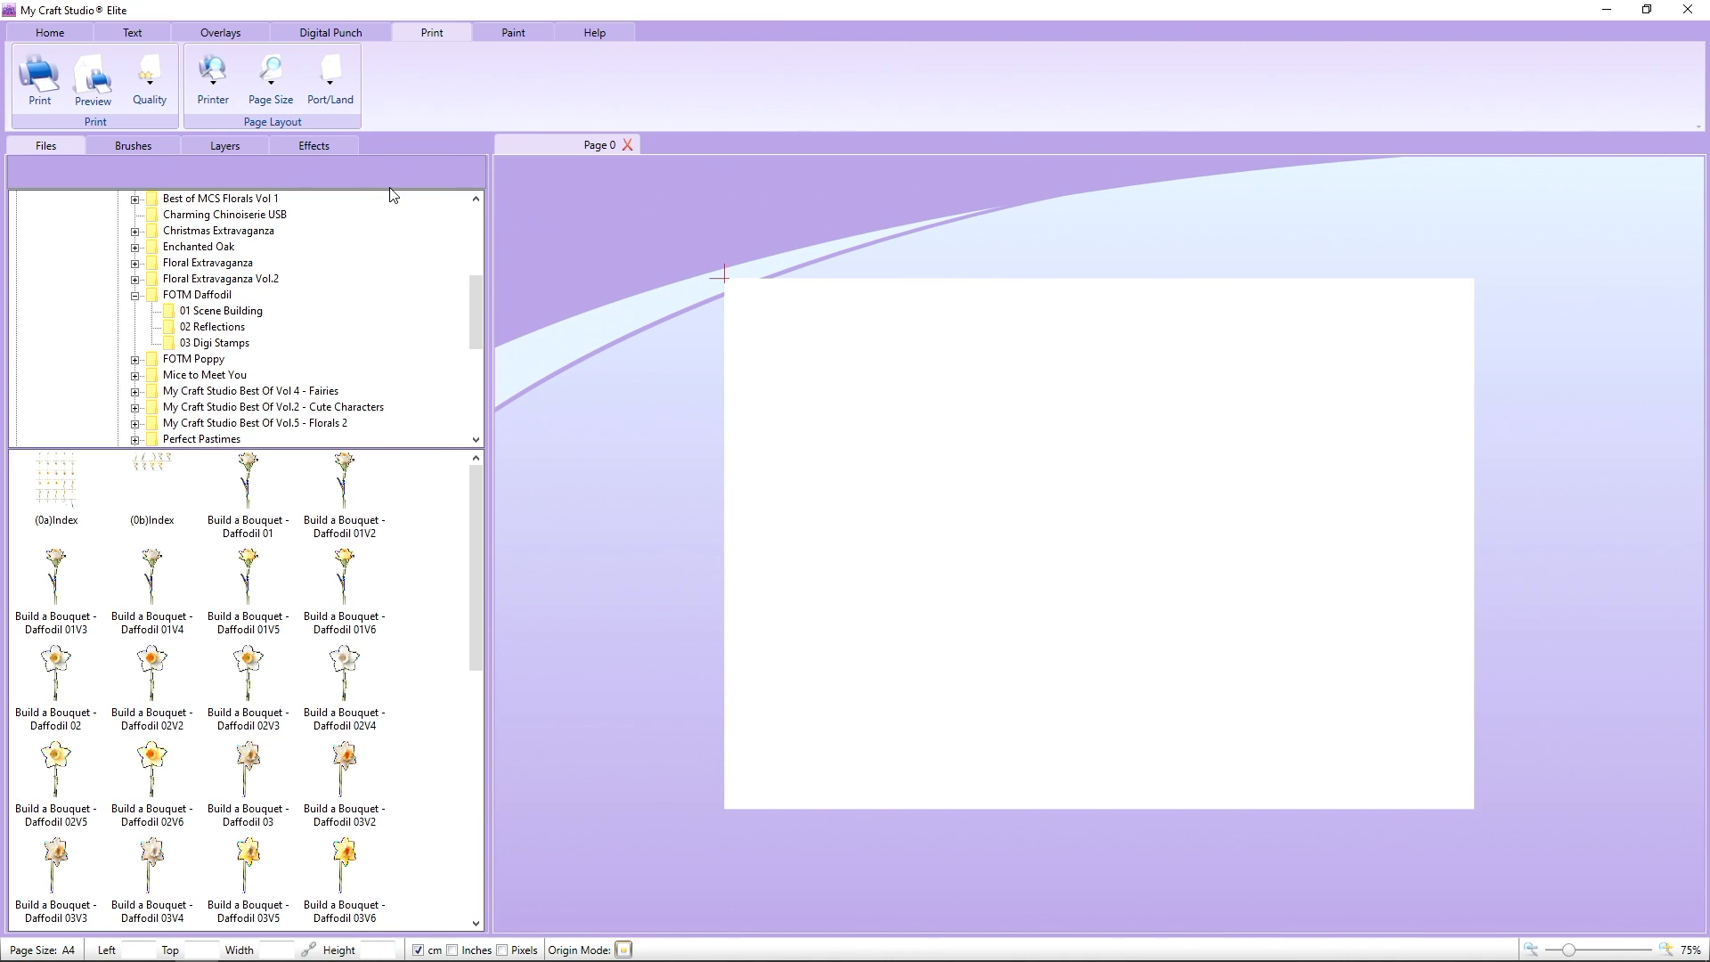
left_click(333, 92)
left_click(351, 143)
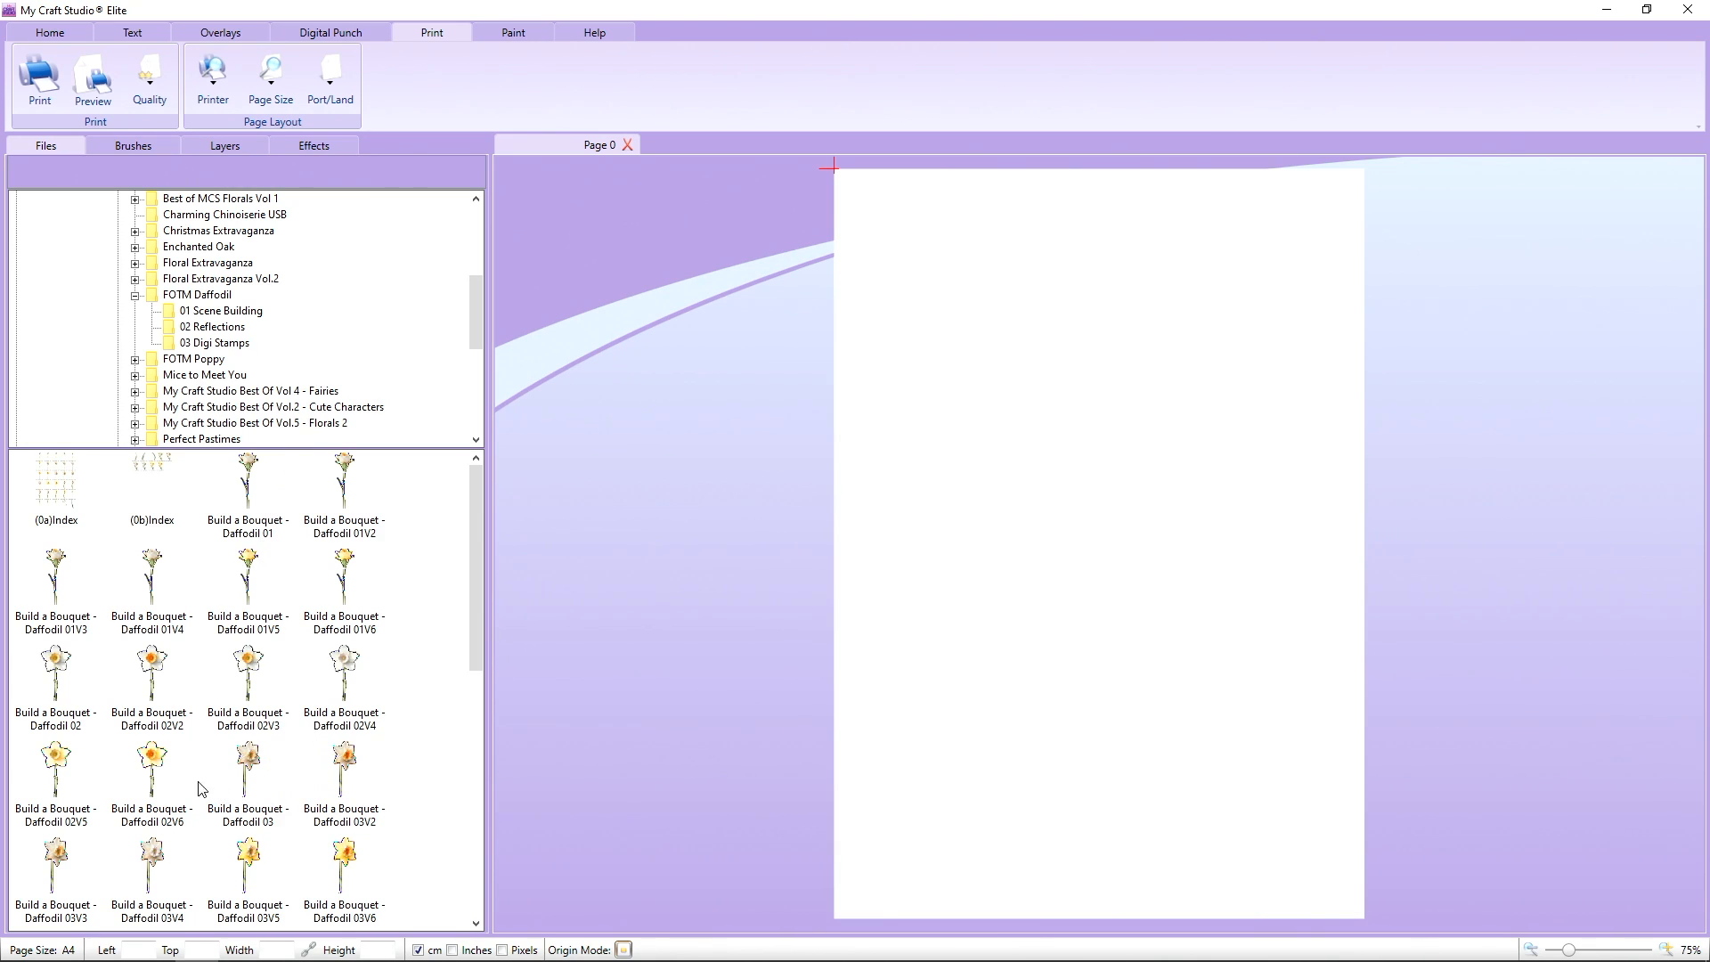
Place Build a Bouquet - Daffodil 02V6 in the page's upper-left corner and shrink it to about 2.6 by 5.1 cm.
left_click_drag(159, 771, 885, 237)
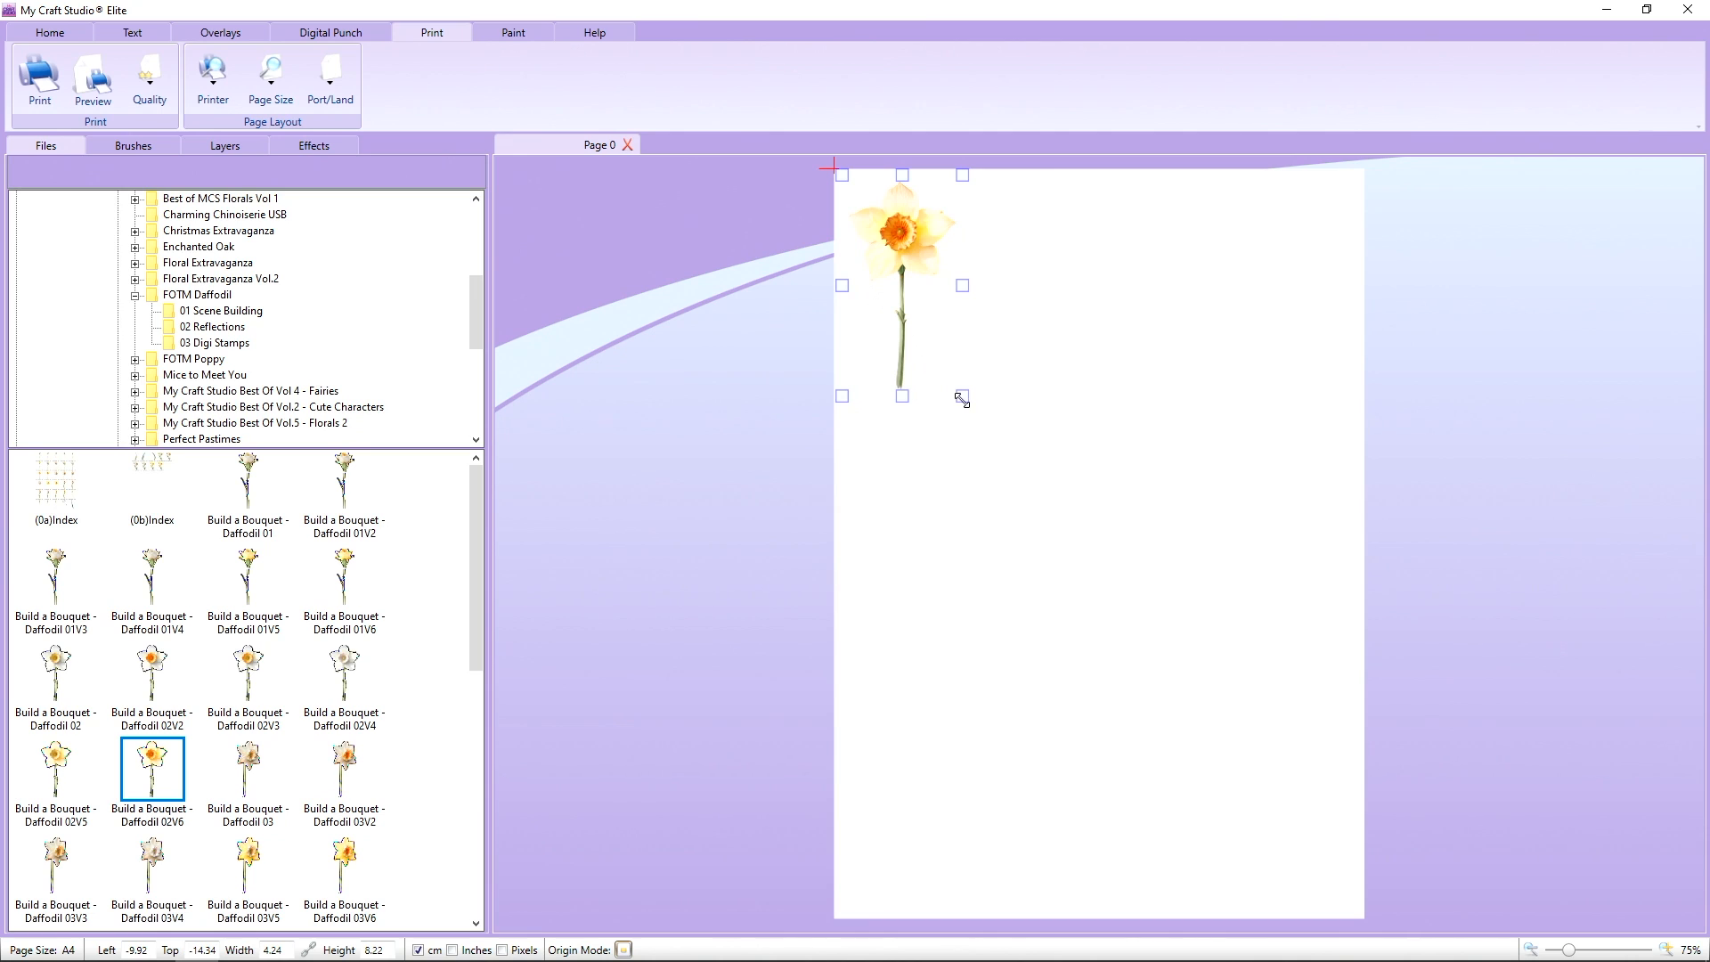
left_click_drag(962, 395, 921, 316)
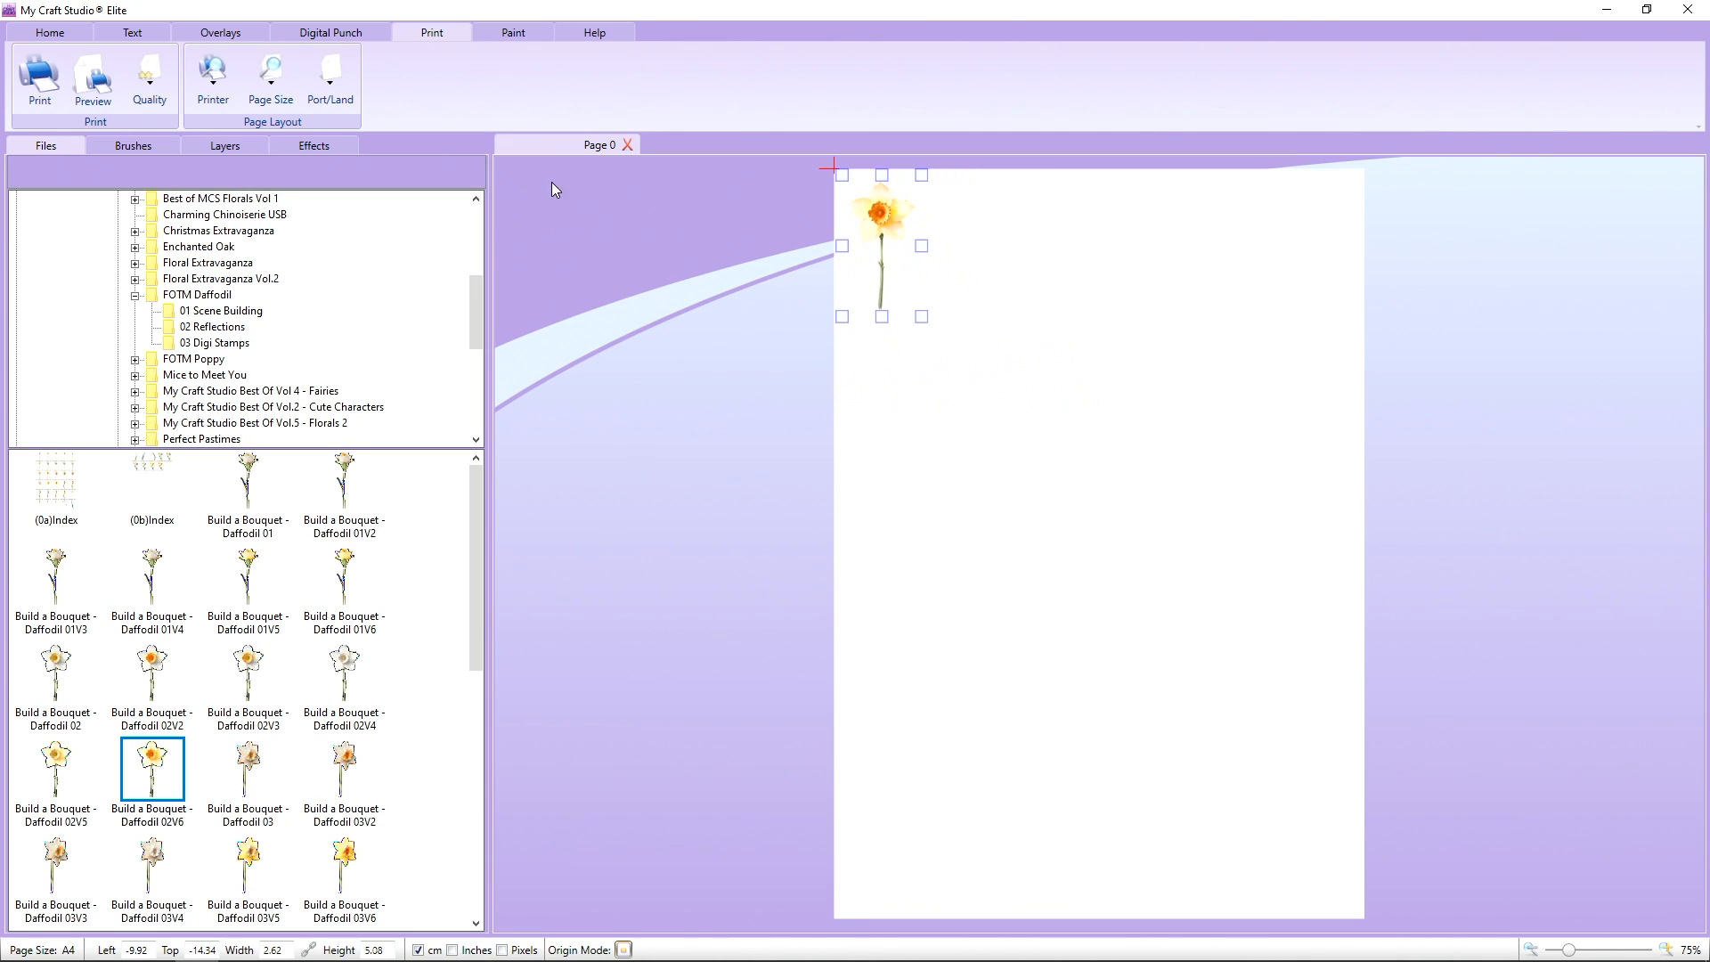
Tile the small daffodil in repeating rows and columns across the full width and height of the page.
left_click(79, 36)
left_click(571, 73)
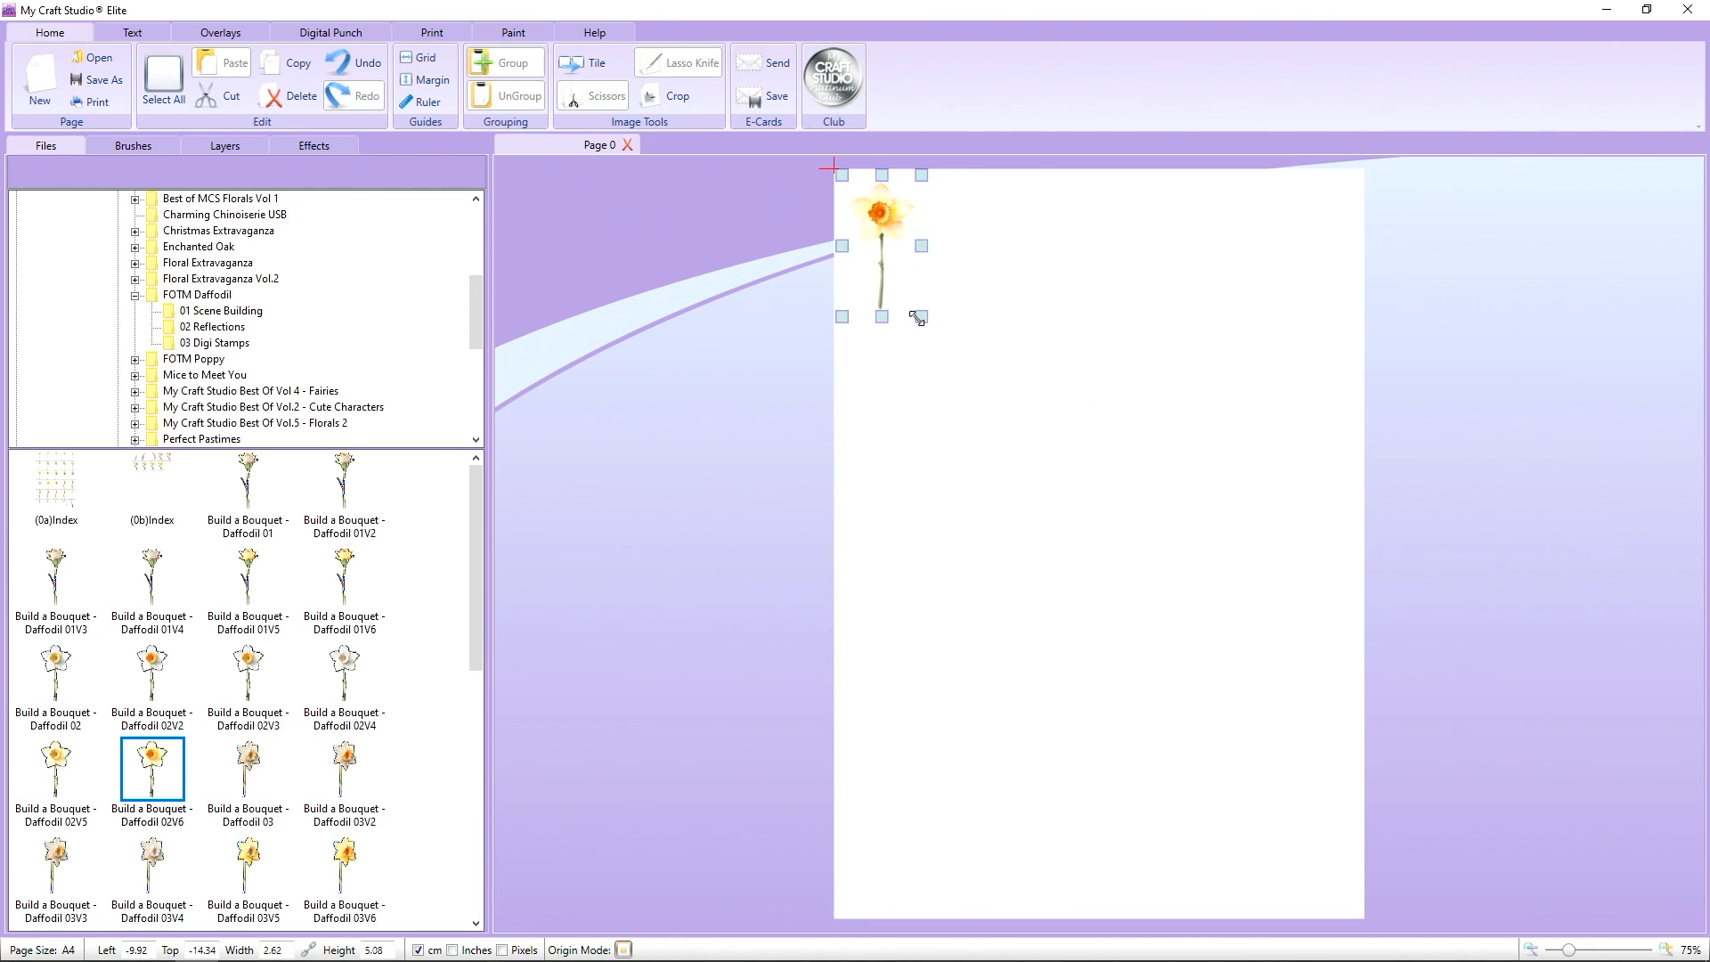
left_click_drag(922, 316, 1340, 917)
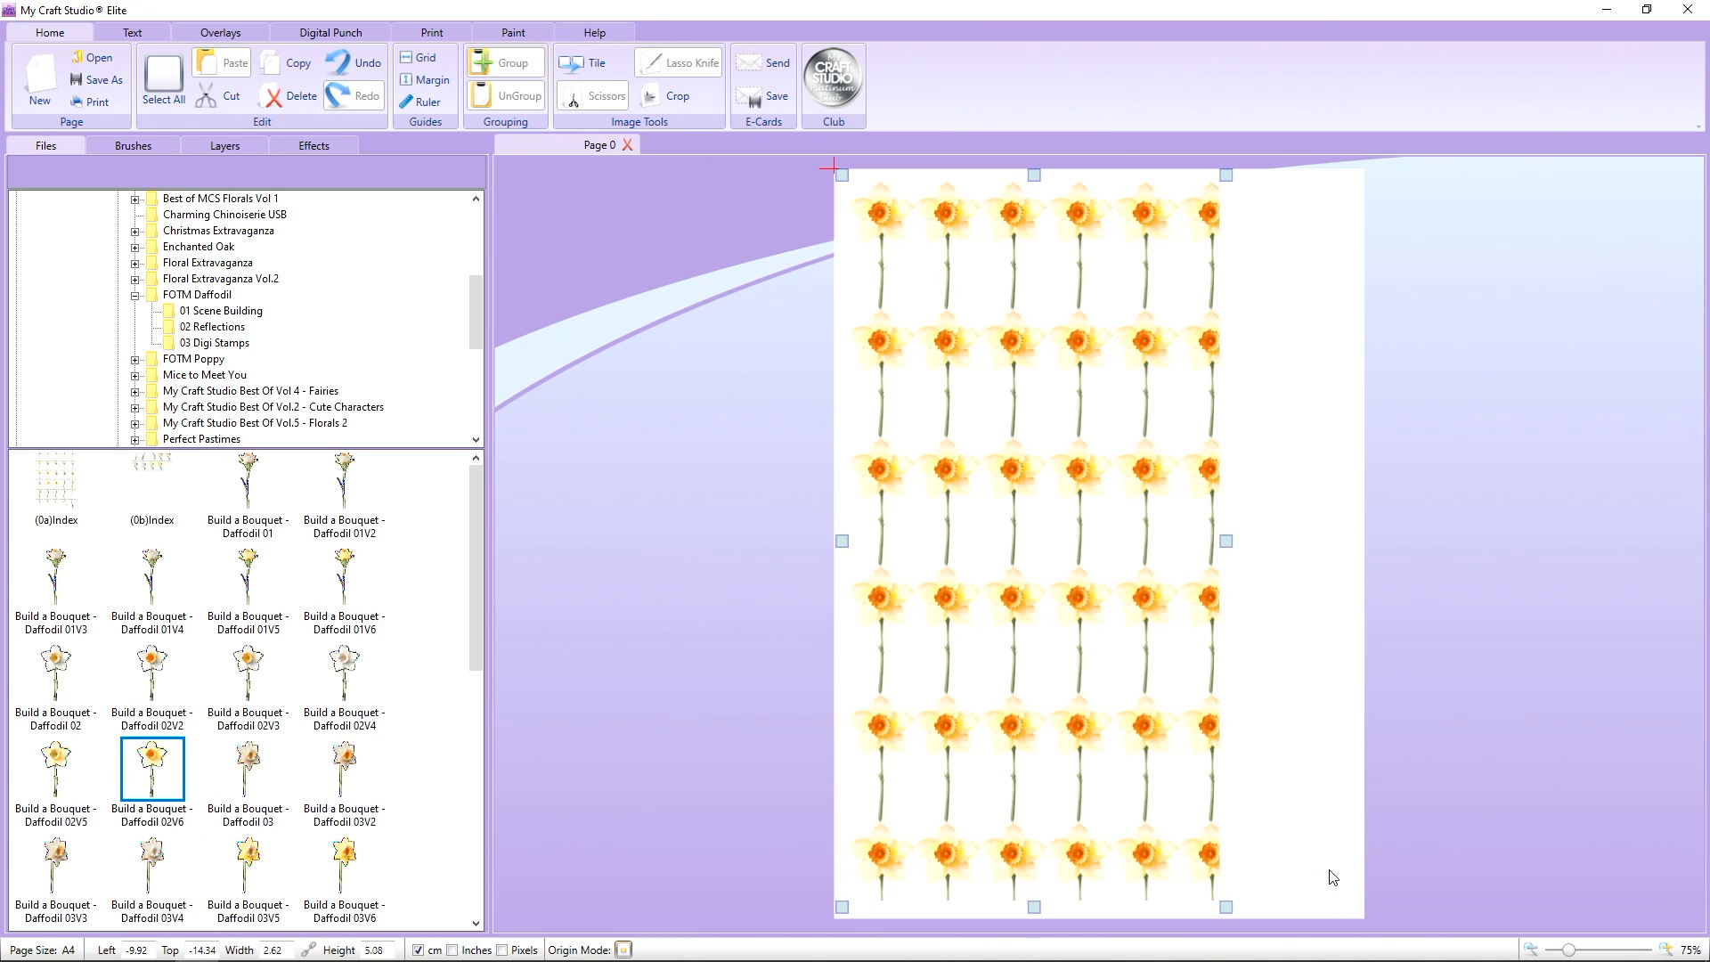
left_click_drag(1239, 543, 1372, 541)
Switch the tiled daffodil page to landscape and back to portrait twice to compare how the artwork fits.
left_click(432, 32)
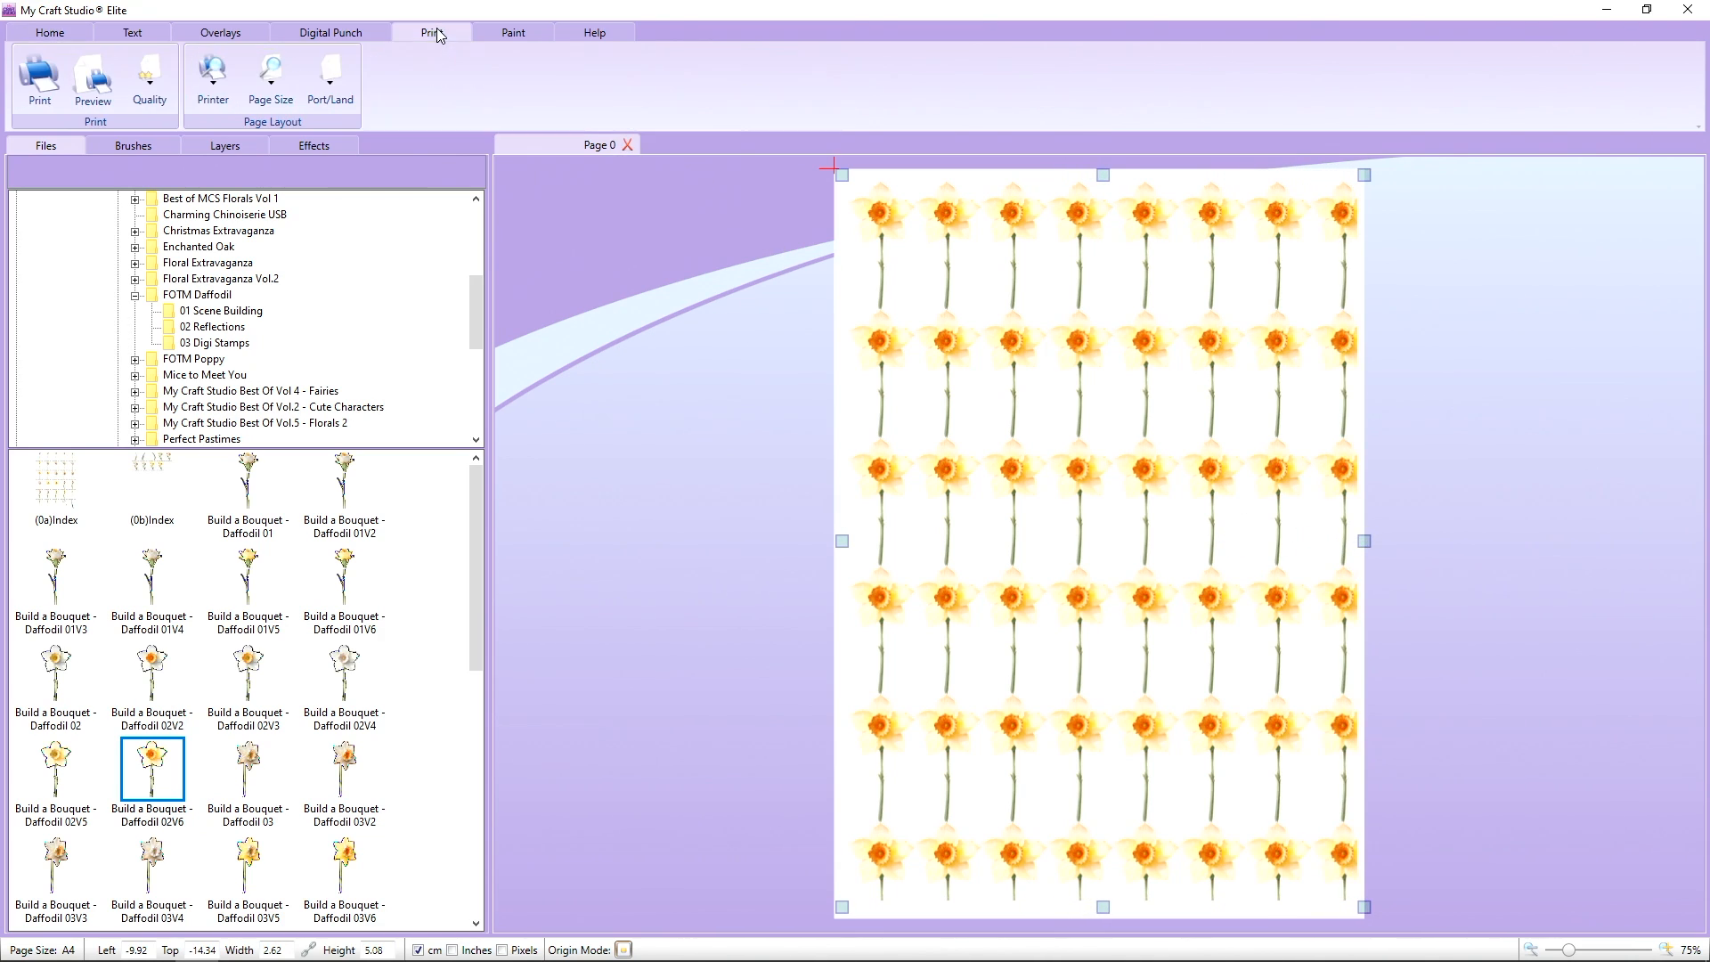
left_click(329, 79)
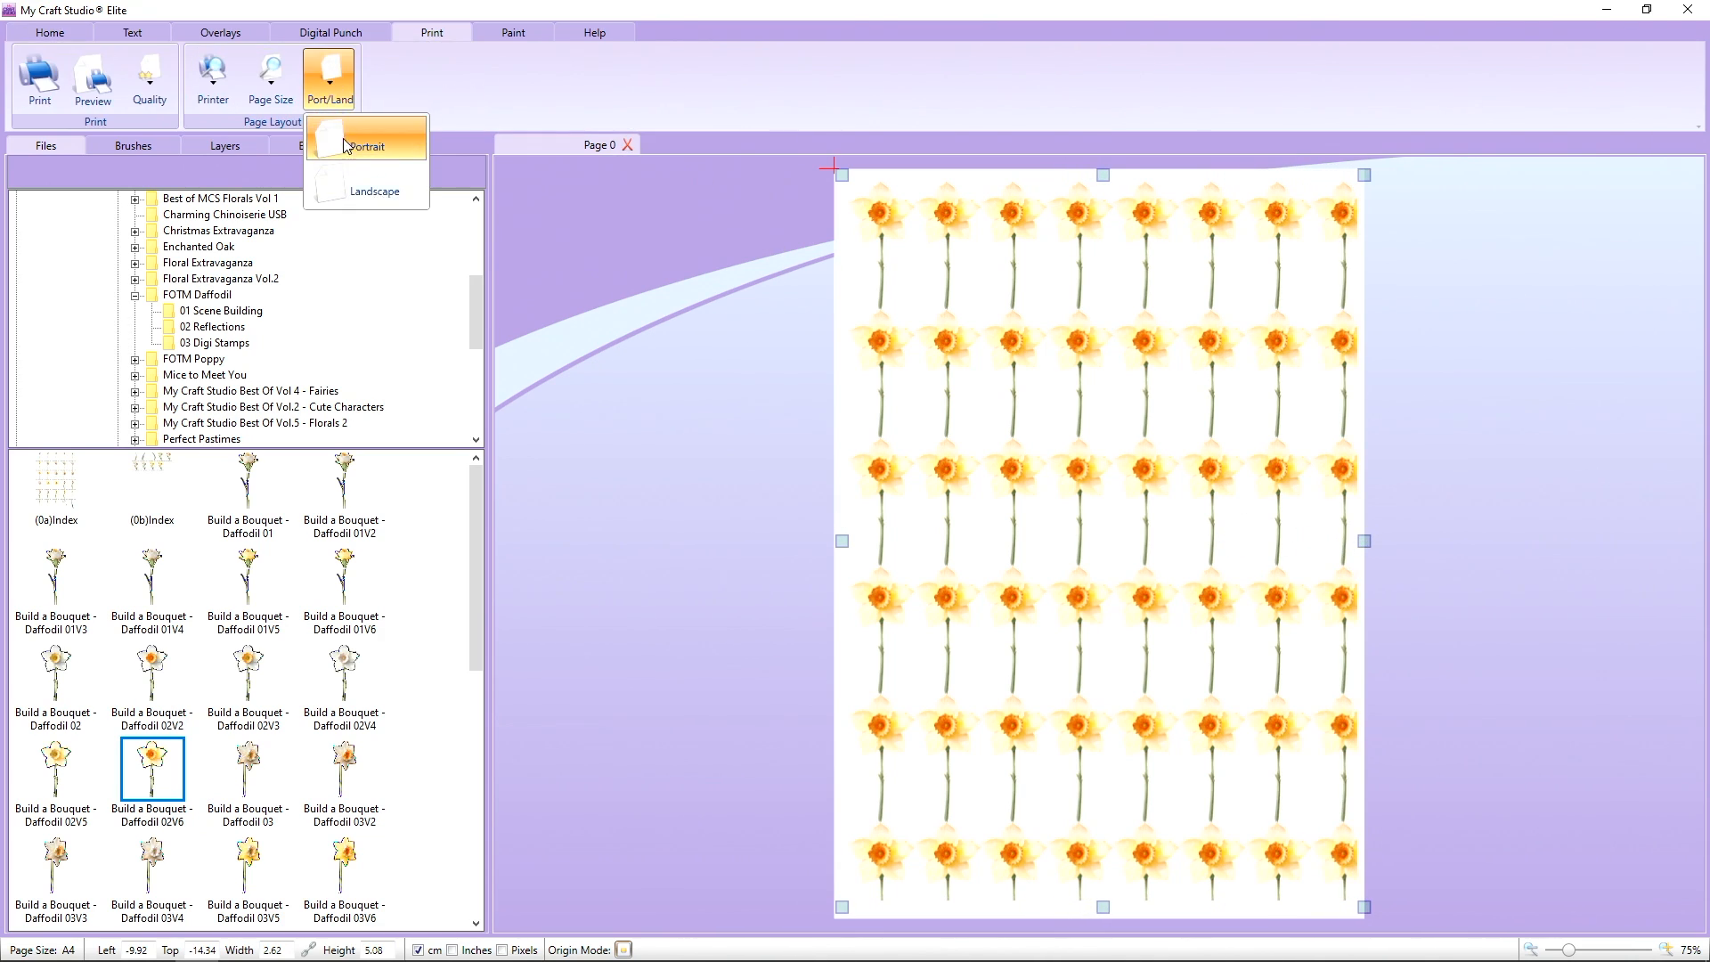
left_click(379, 195)
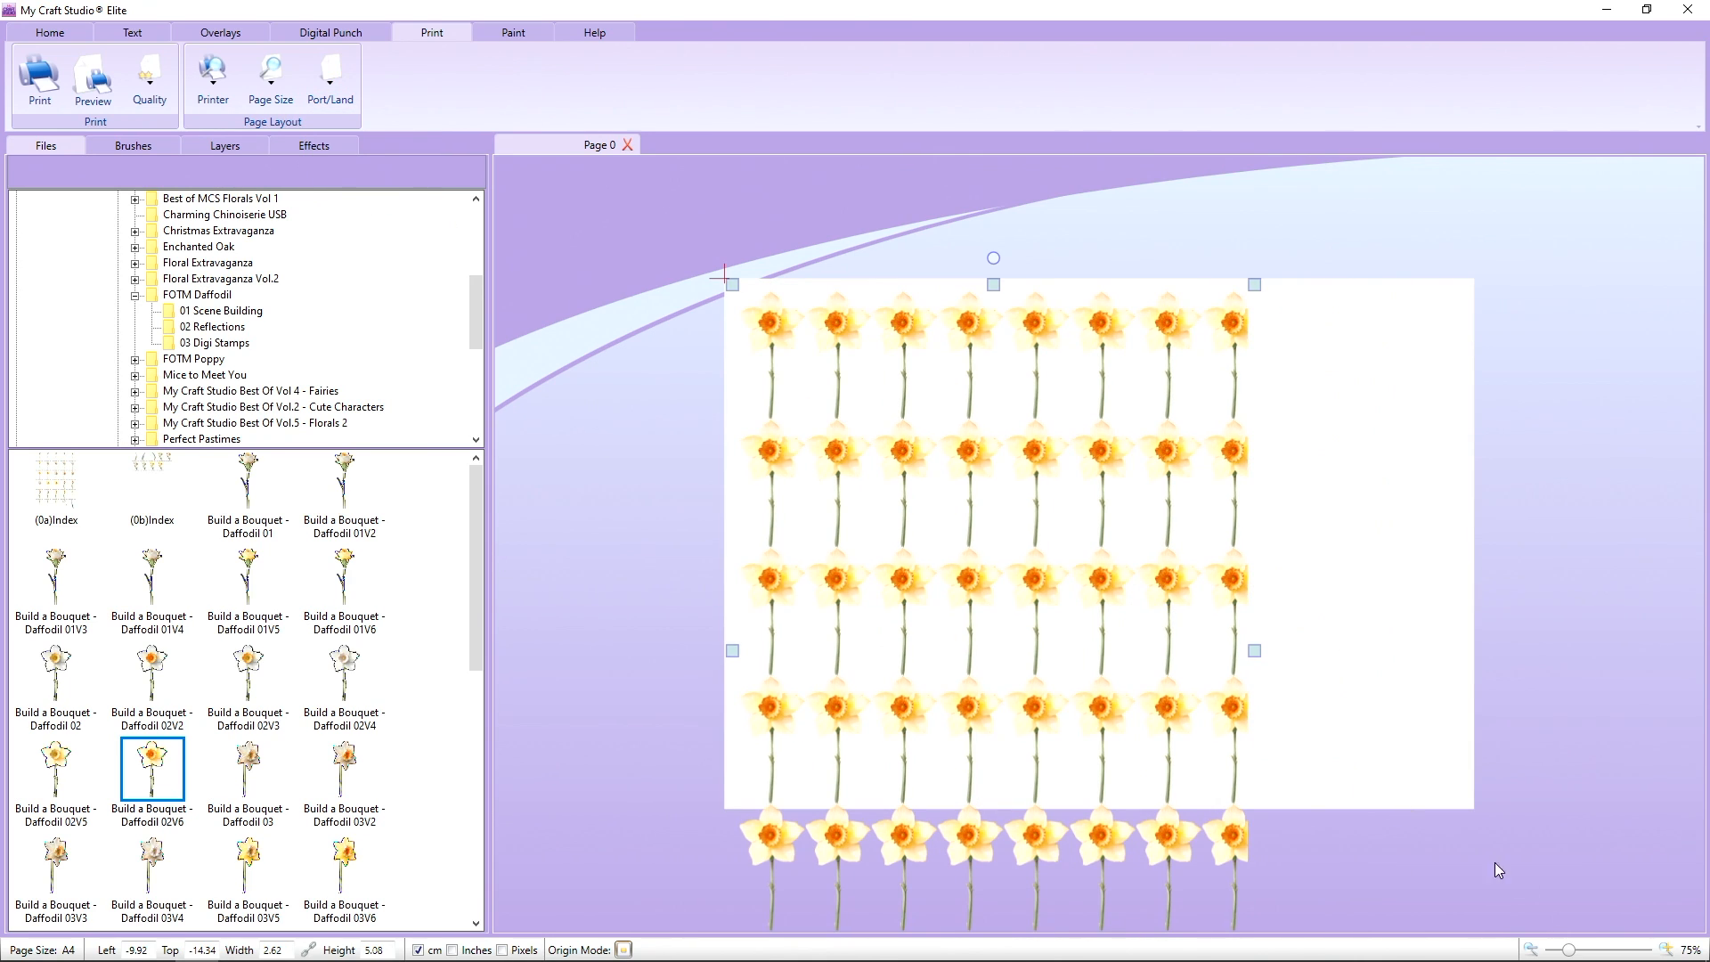
left_click_drag(1569, 951, 1569, 951)
left_click(347, 96)
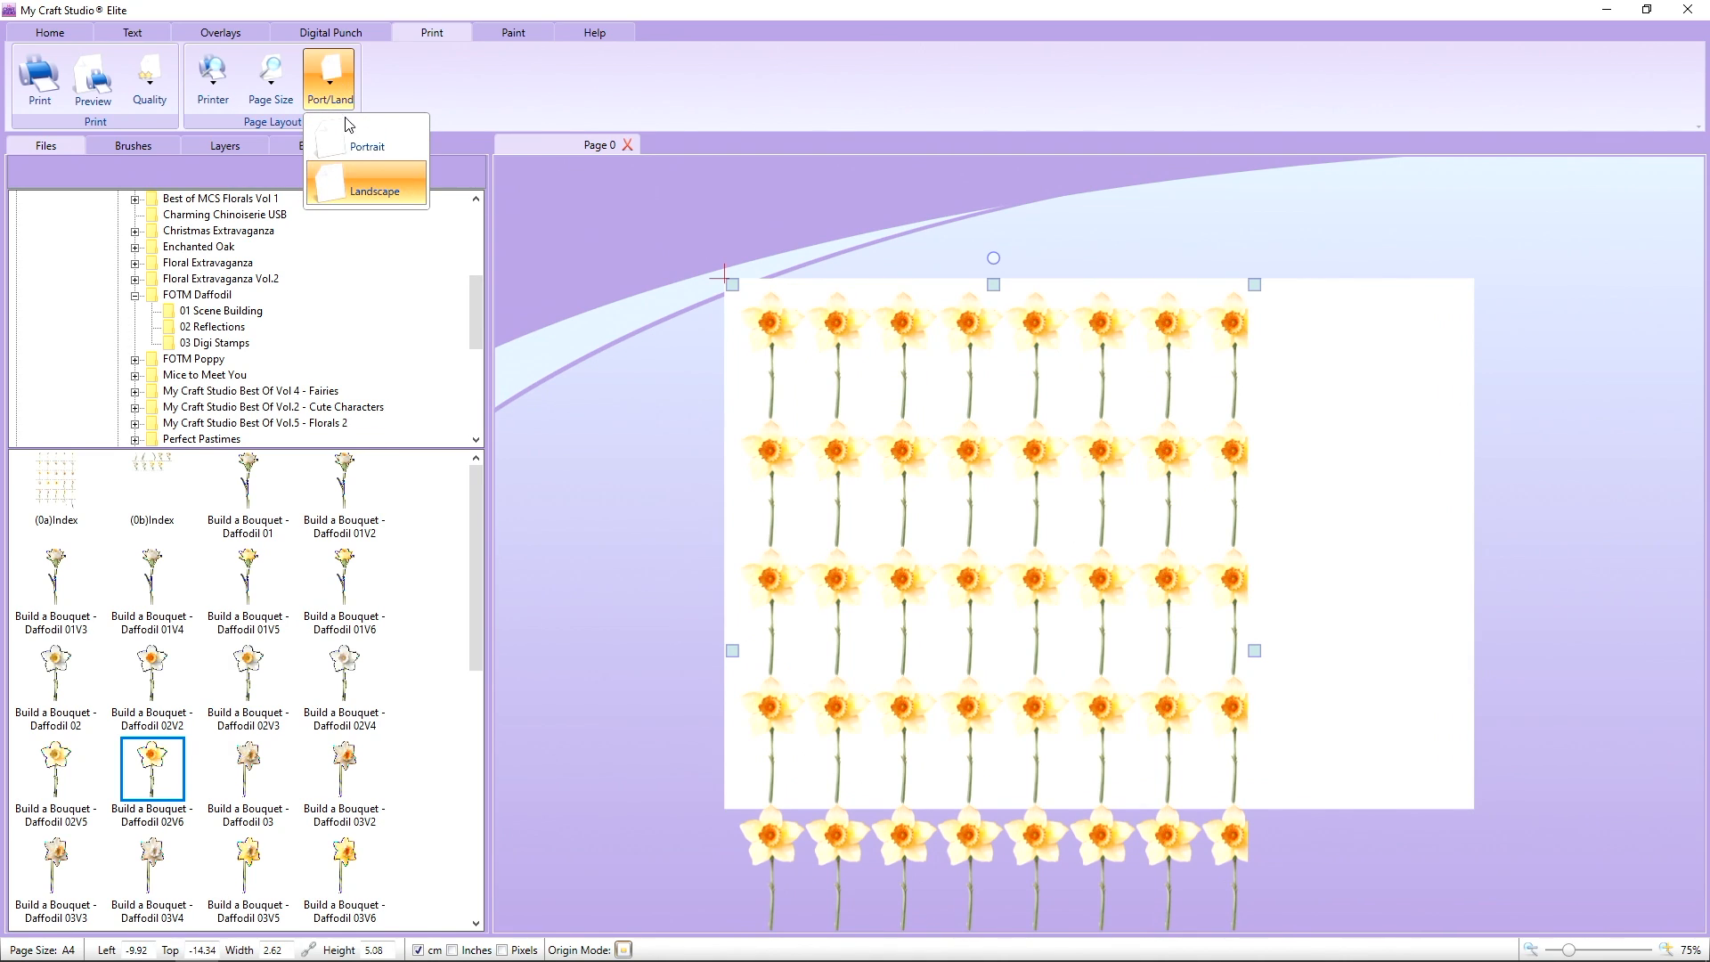
left_click(402, 145)
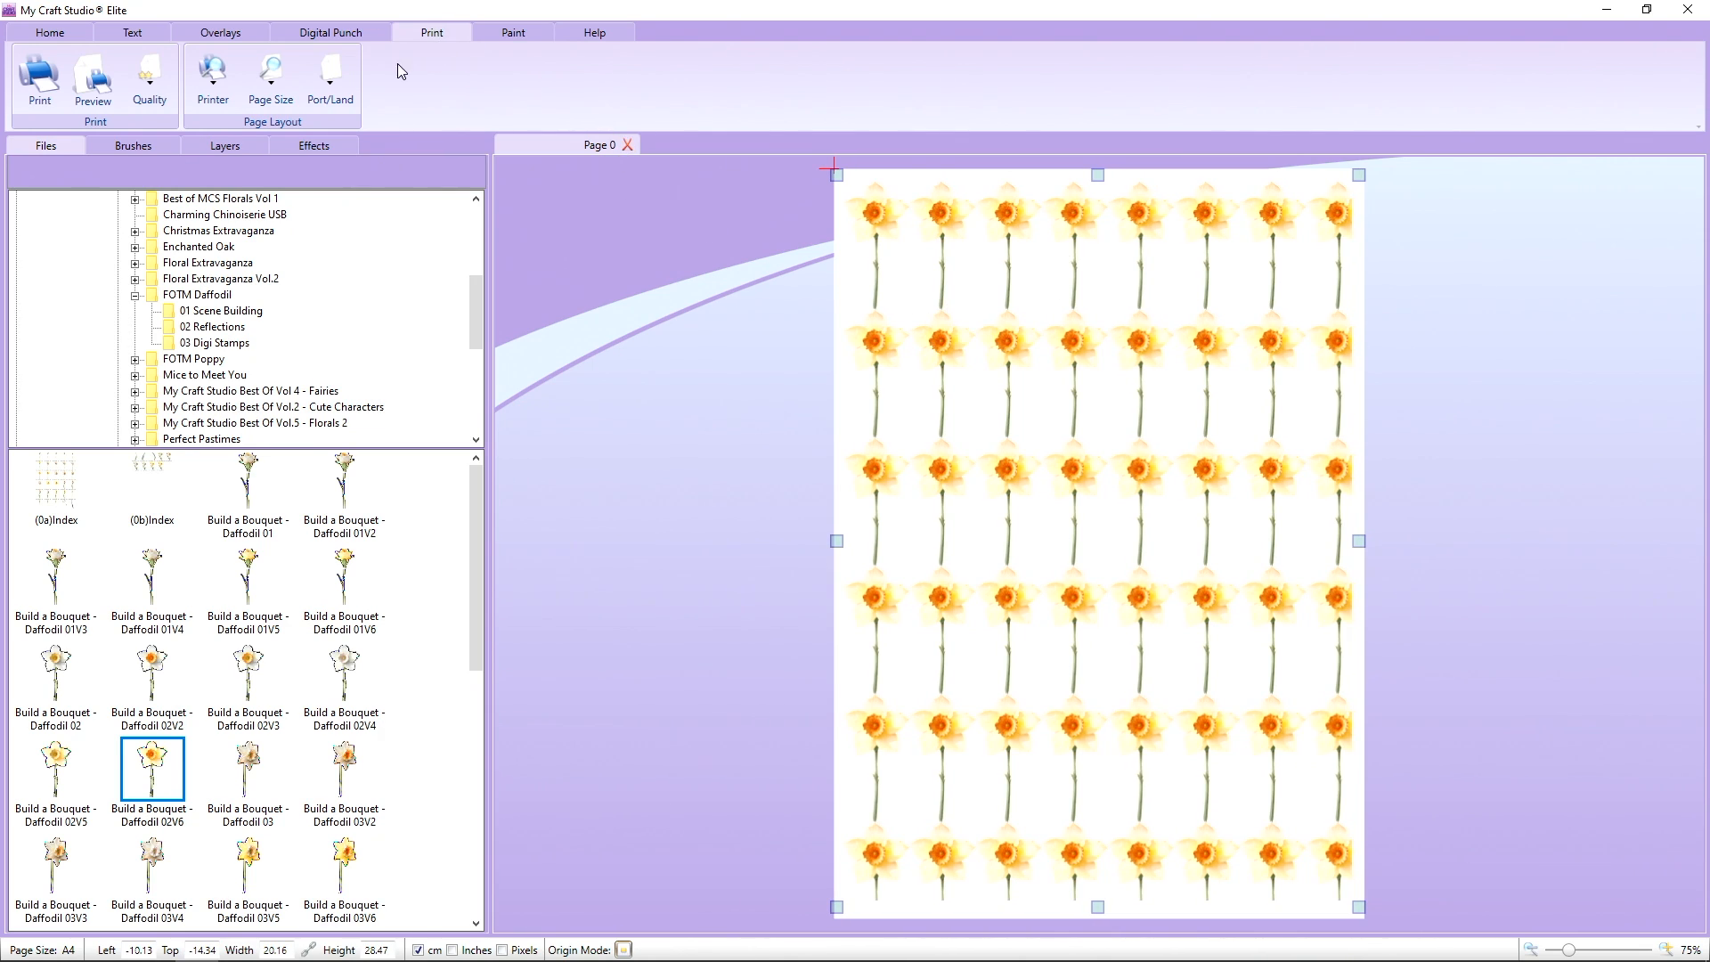
left_click(333, 86)
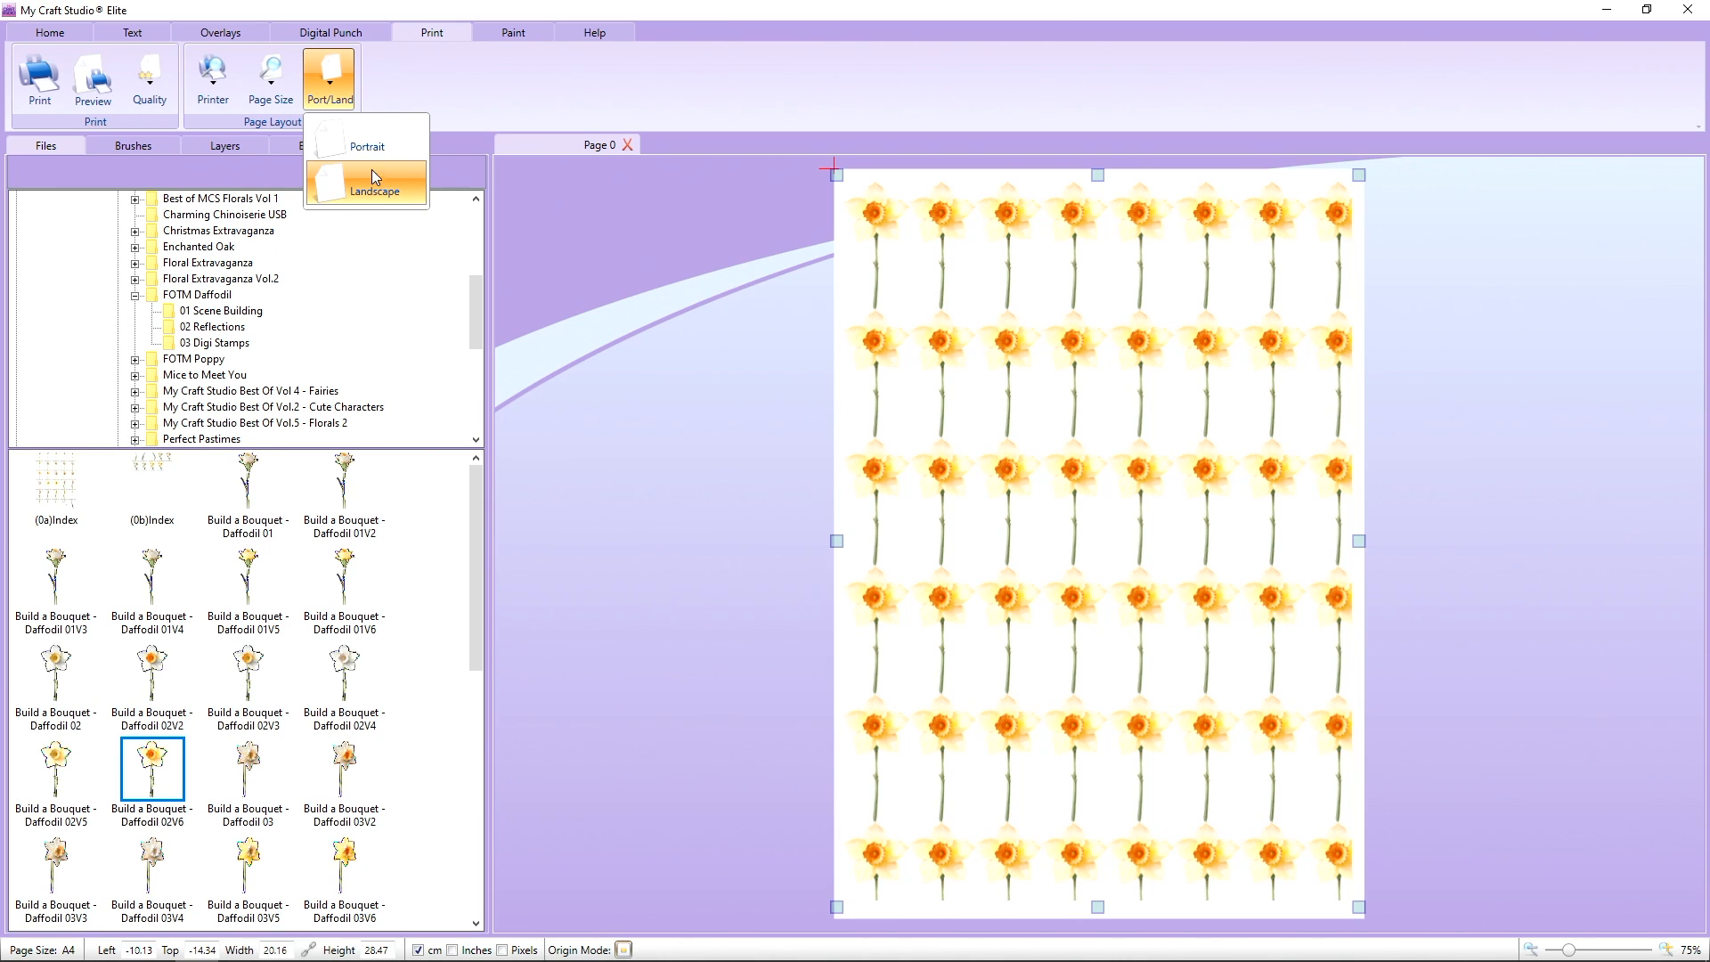
left_click(372, 184)
left_click(326, 105)
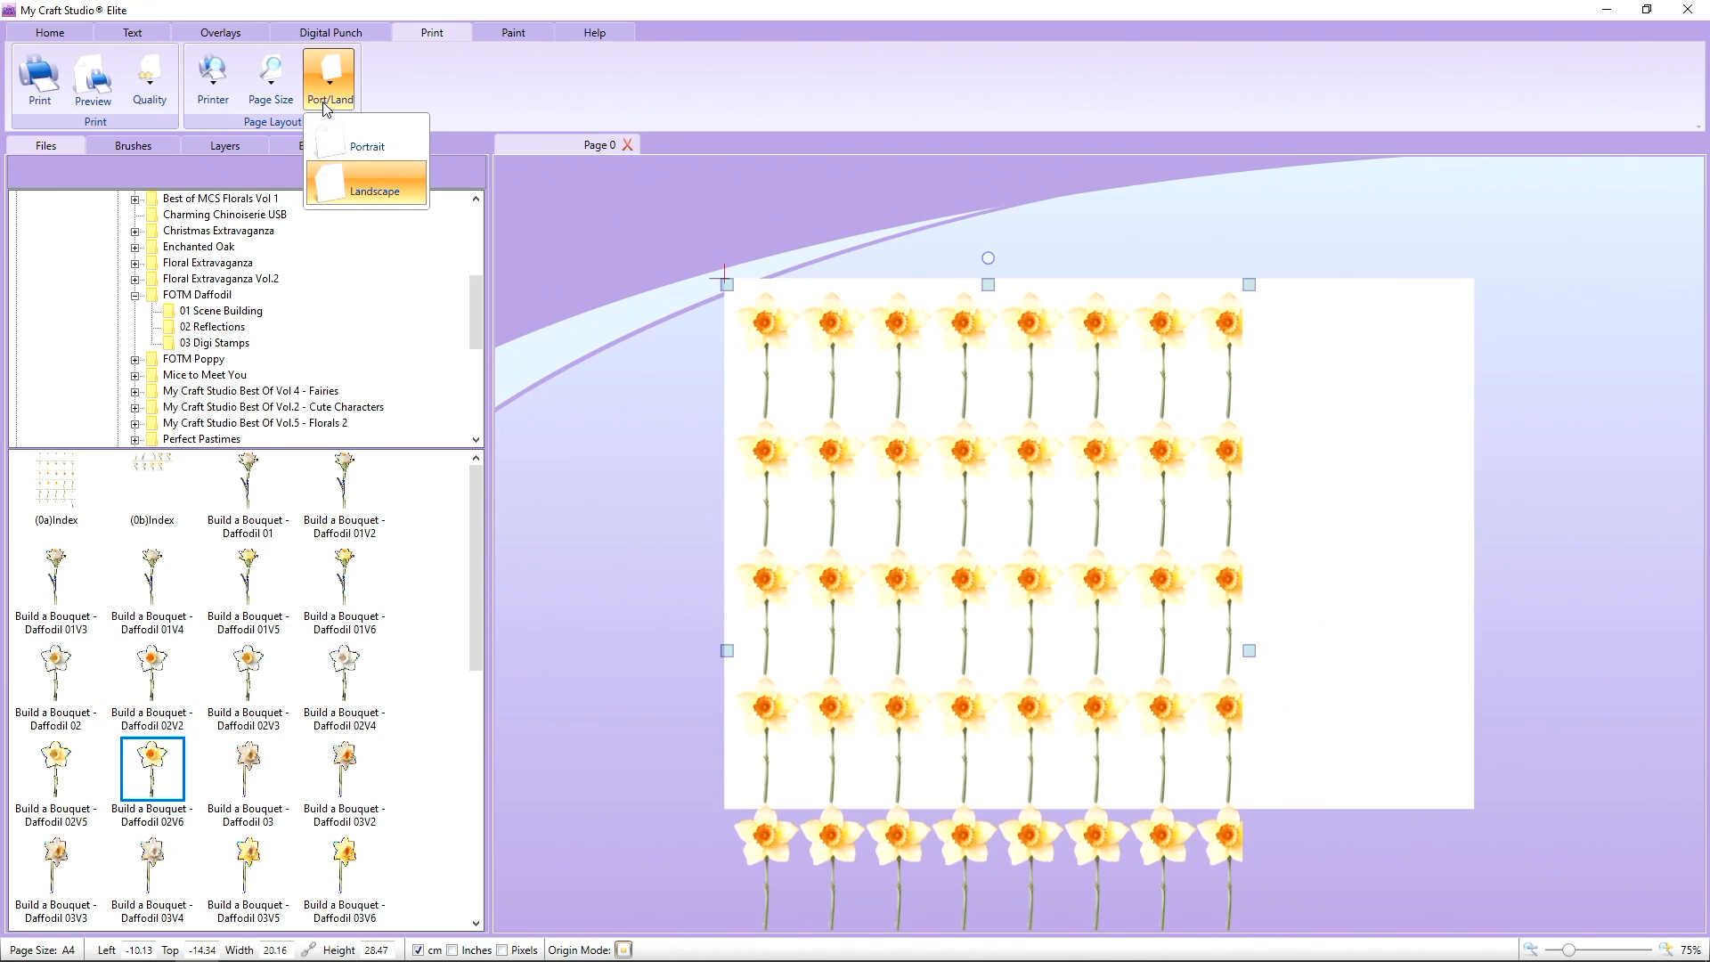
left_click(385, 144)
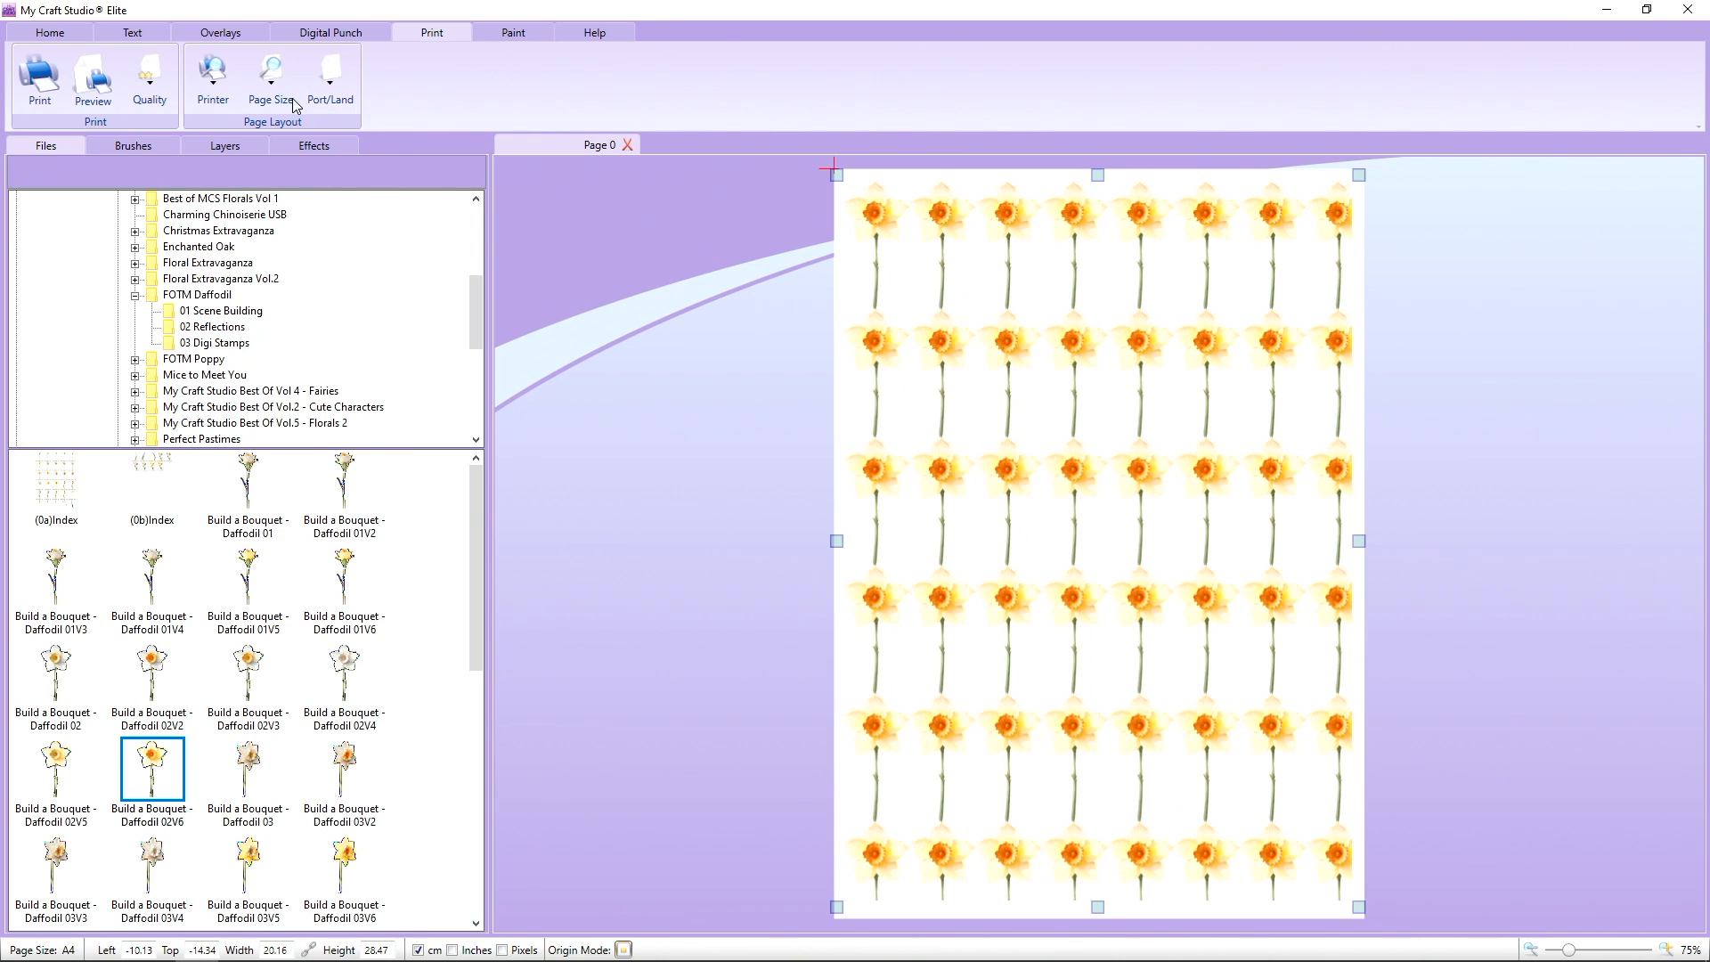
Change the page size of the daffodil page to Letter.
left_click(270, 83)
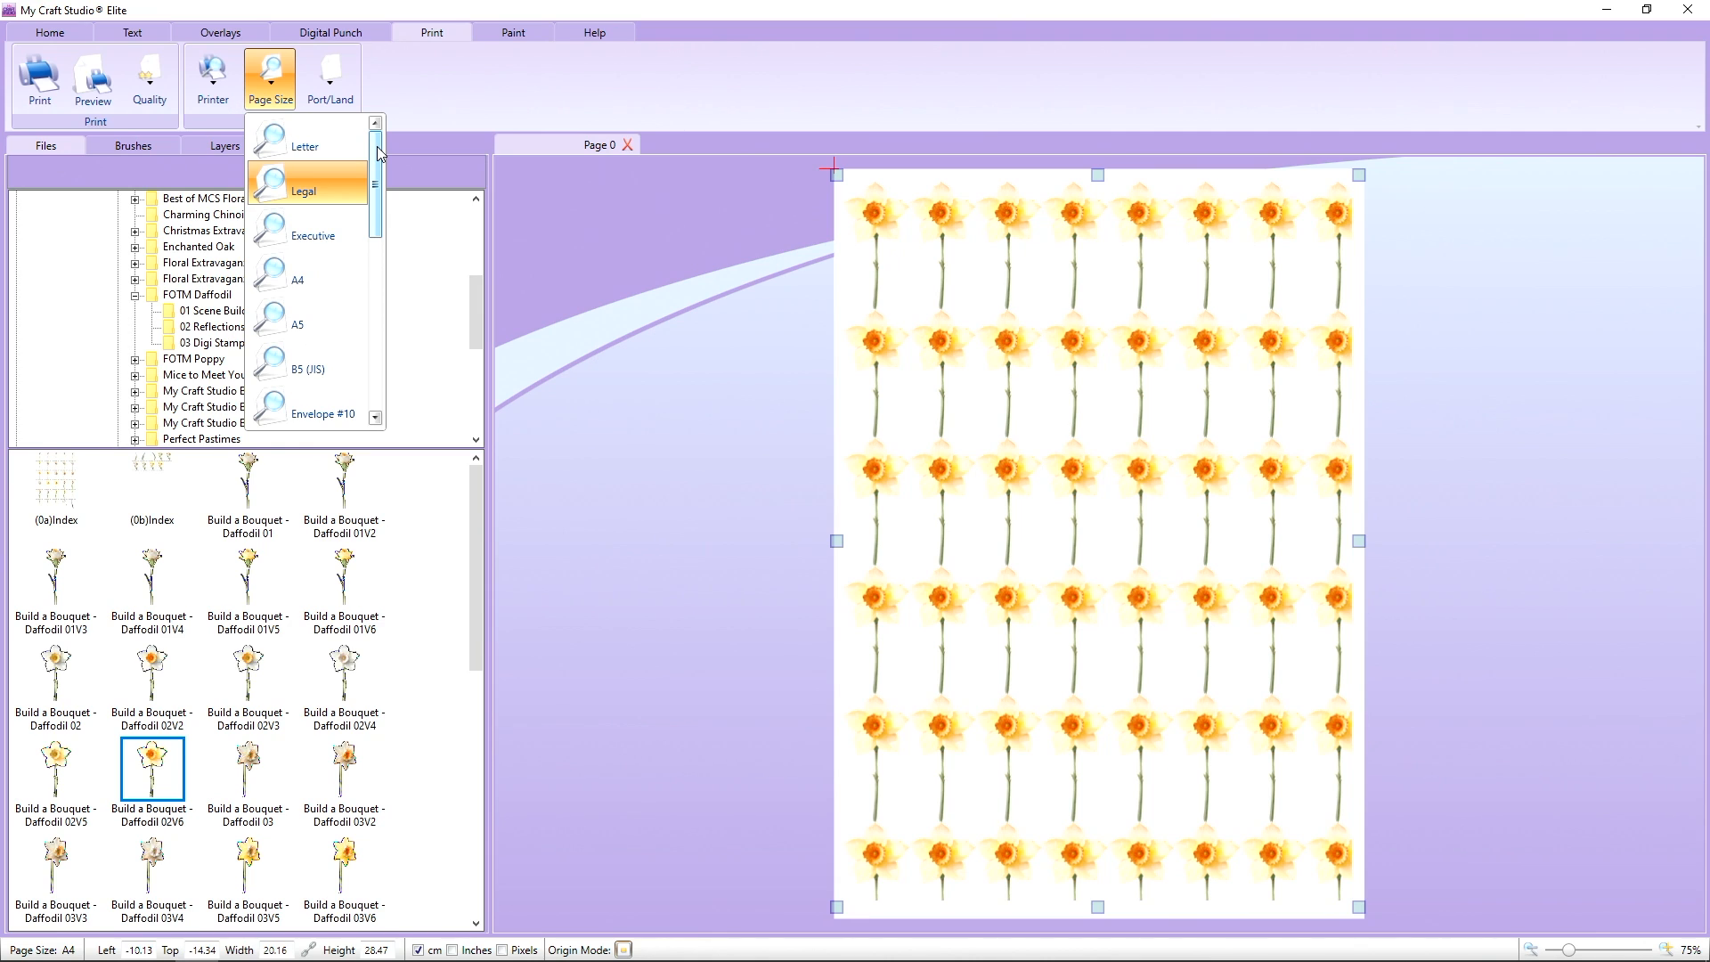
mouse_move(379, 153)
left_mouse_down()
mouse_move(371, 207)
mouse_move(376, 138)
left_mouse_up()
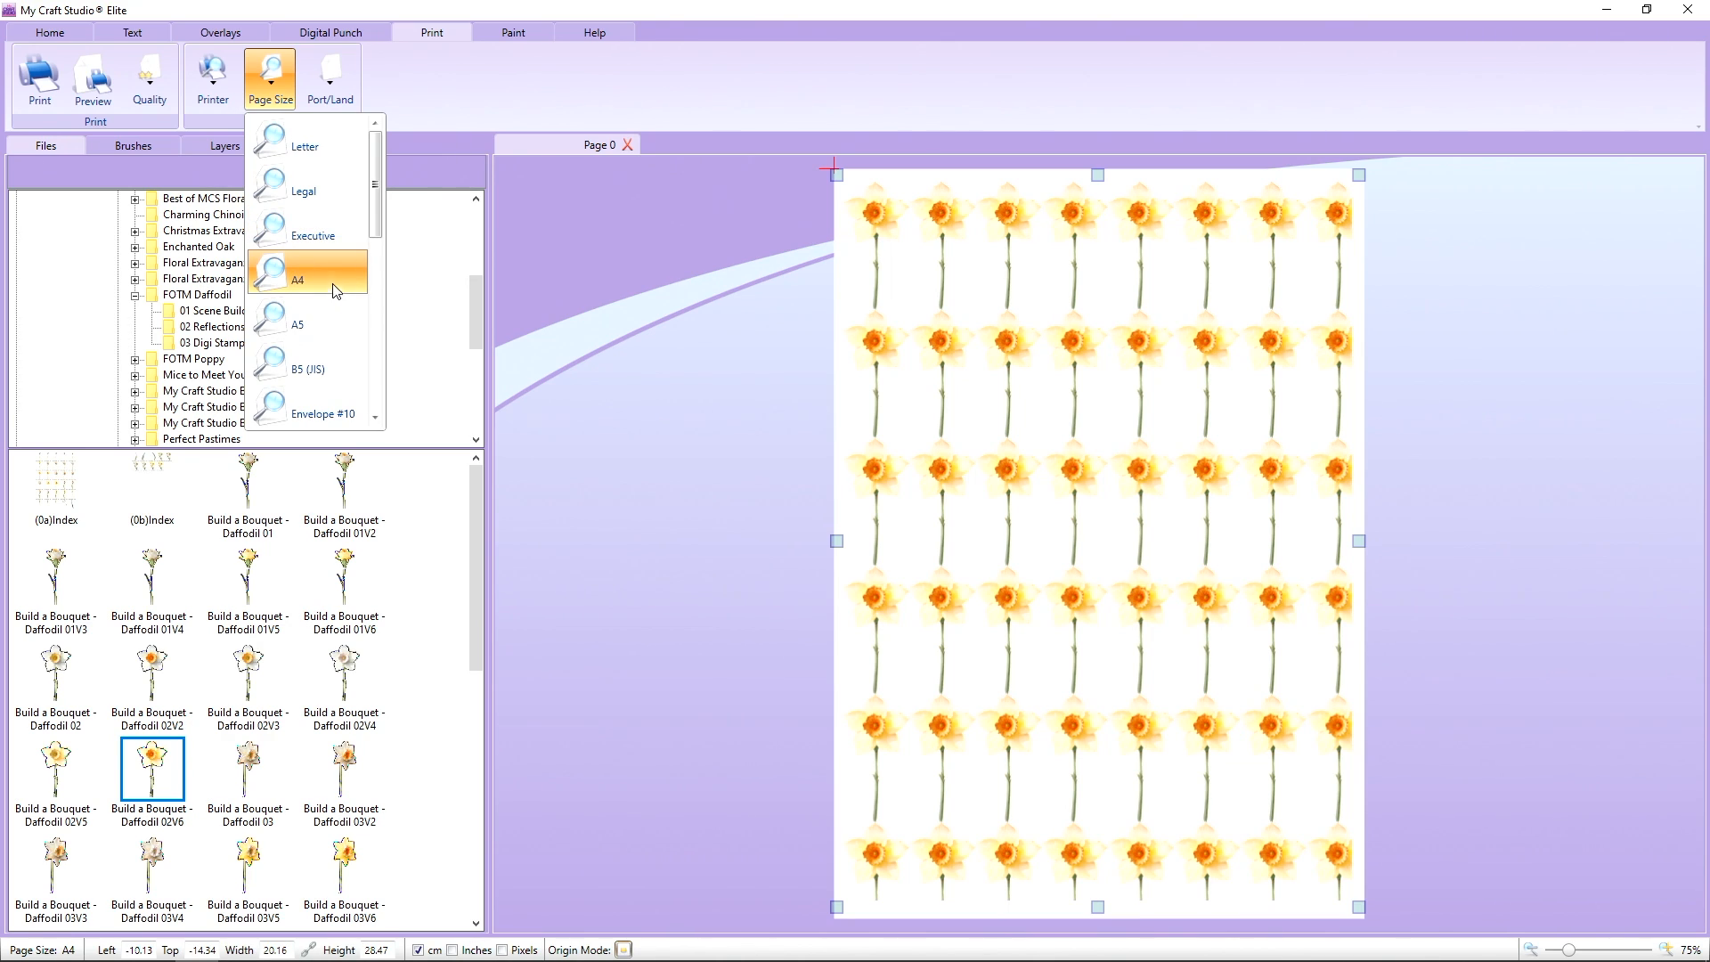
left_click(303, 148)
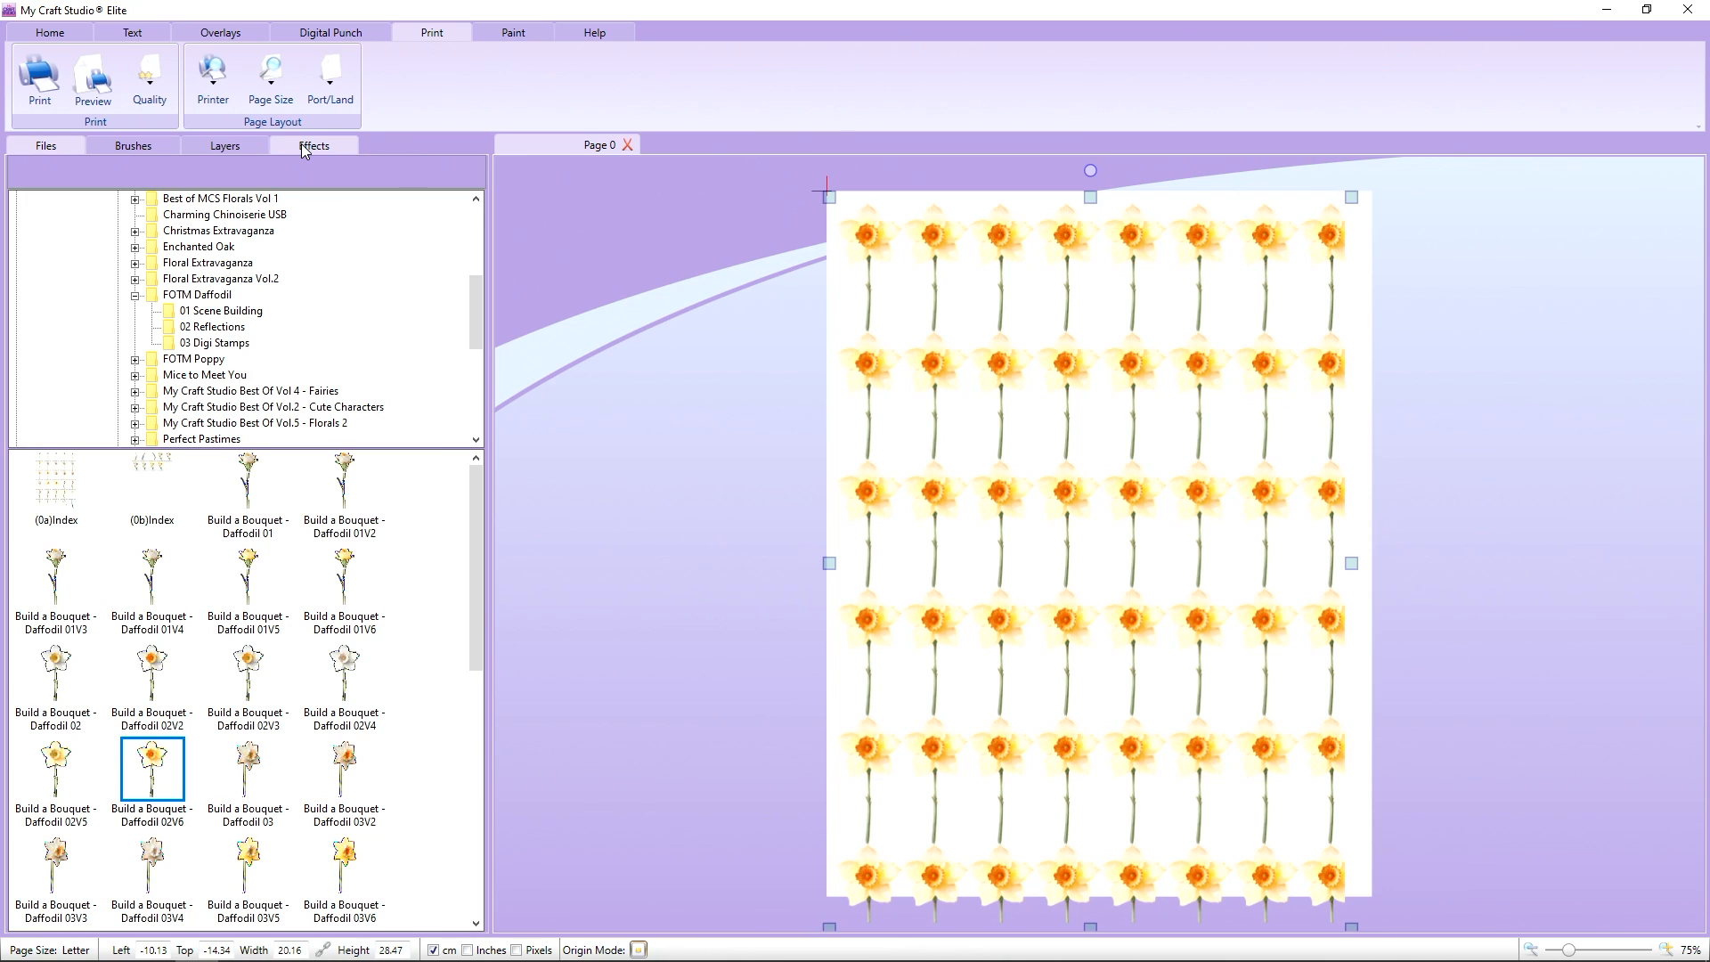
Browse the available page sizes and select the HP DeskJet 4100 series as the printer.
left_click(293, 98)
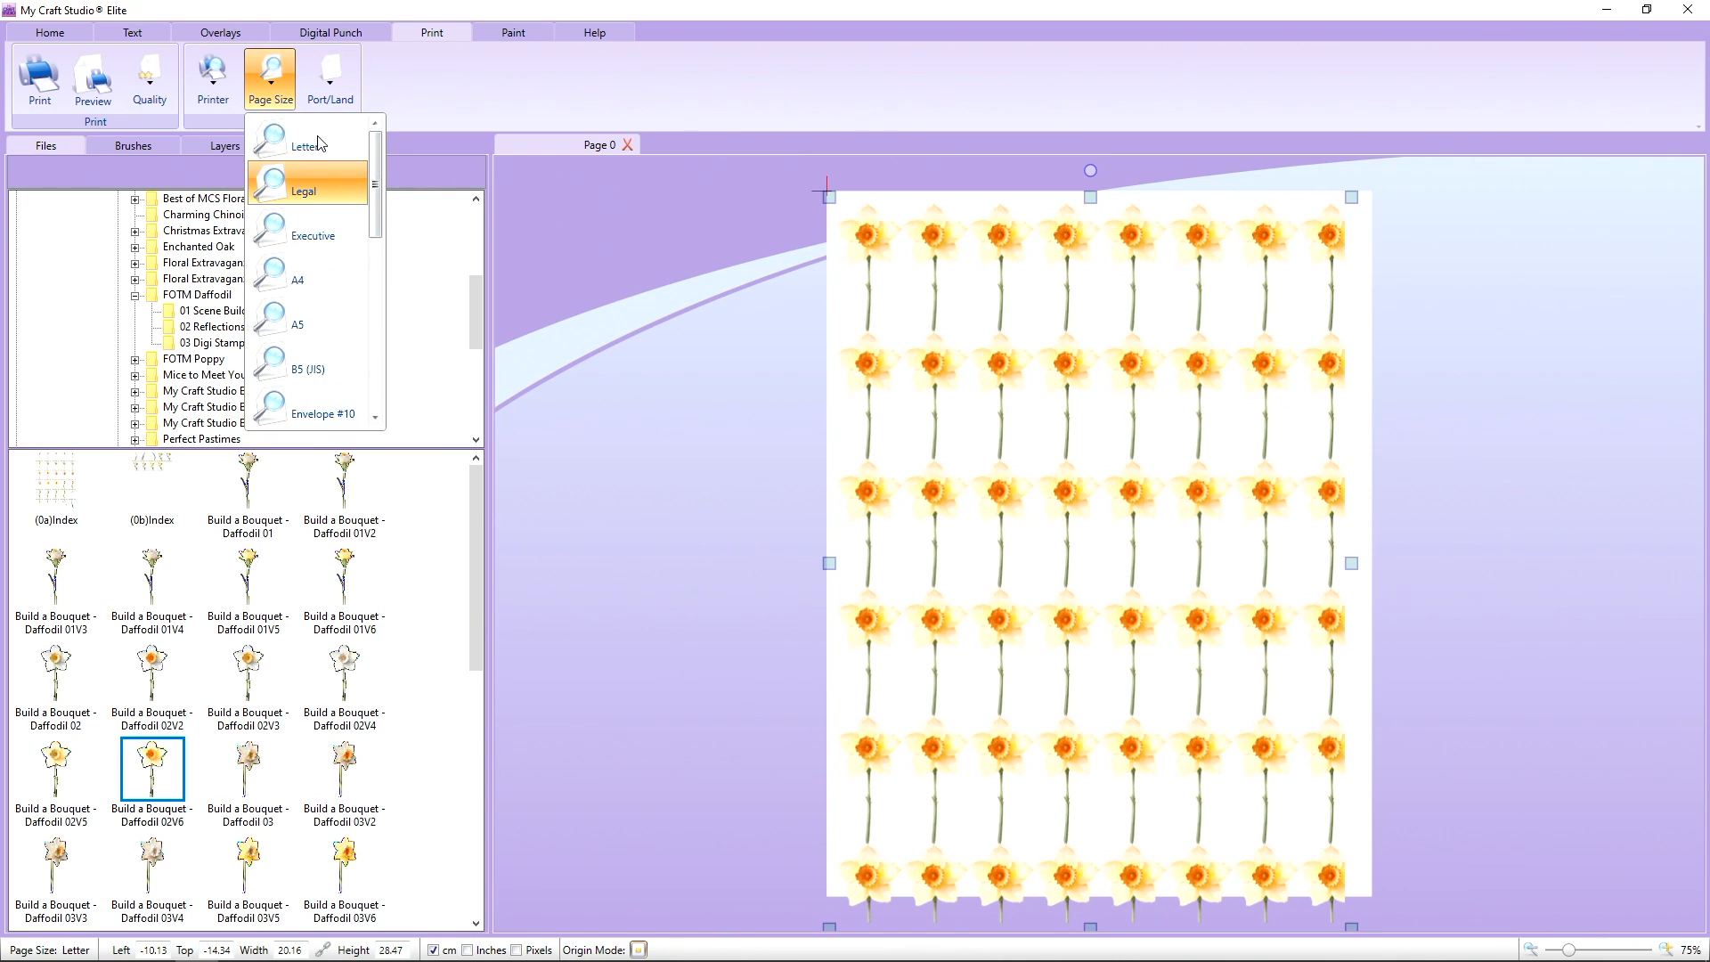
mouse_move(376, 153)
left_mouse_down()
mouse_move(375, 343)
mouse_move(378, 141)
left_mouse_up()
left_click(226, 94)
left_click(218, 89)
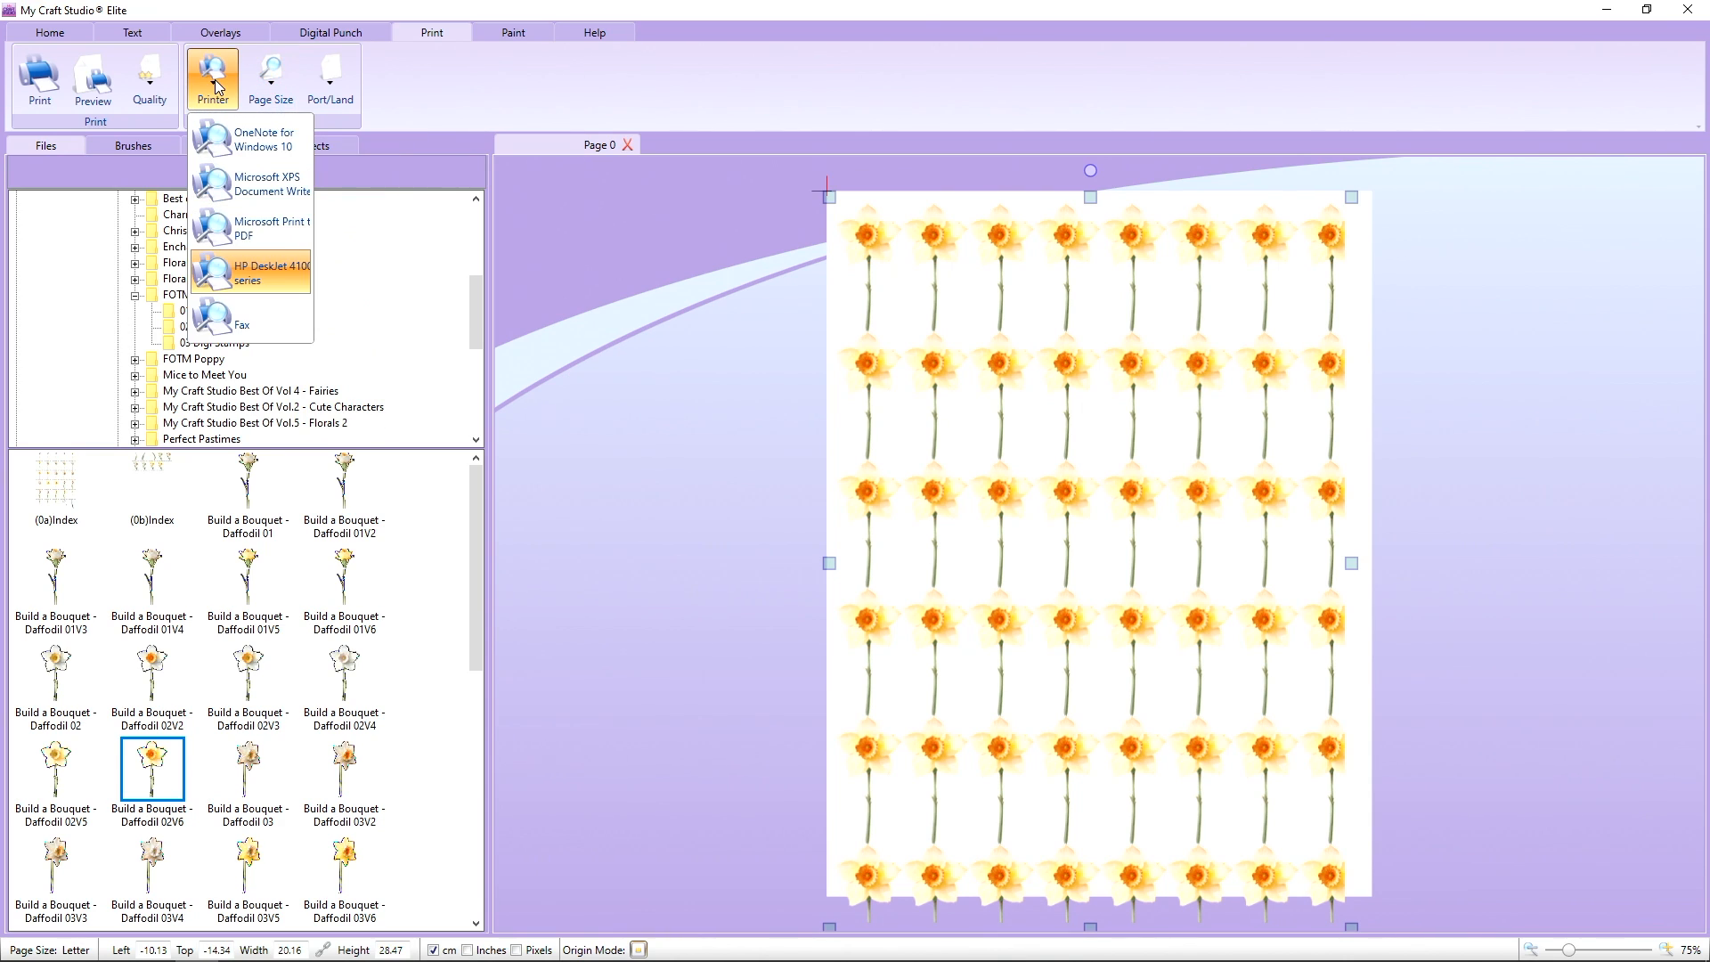
left_click(283, 274)
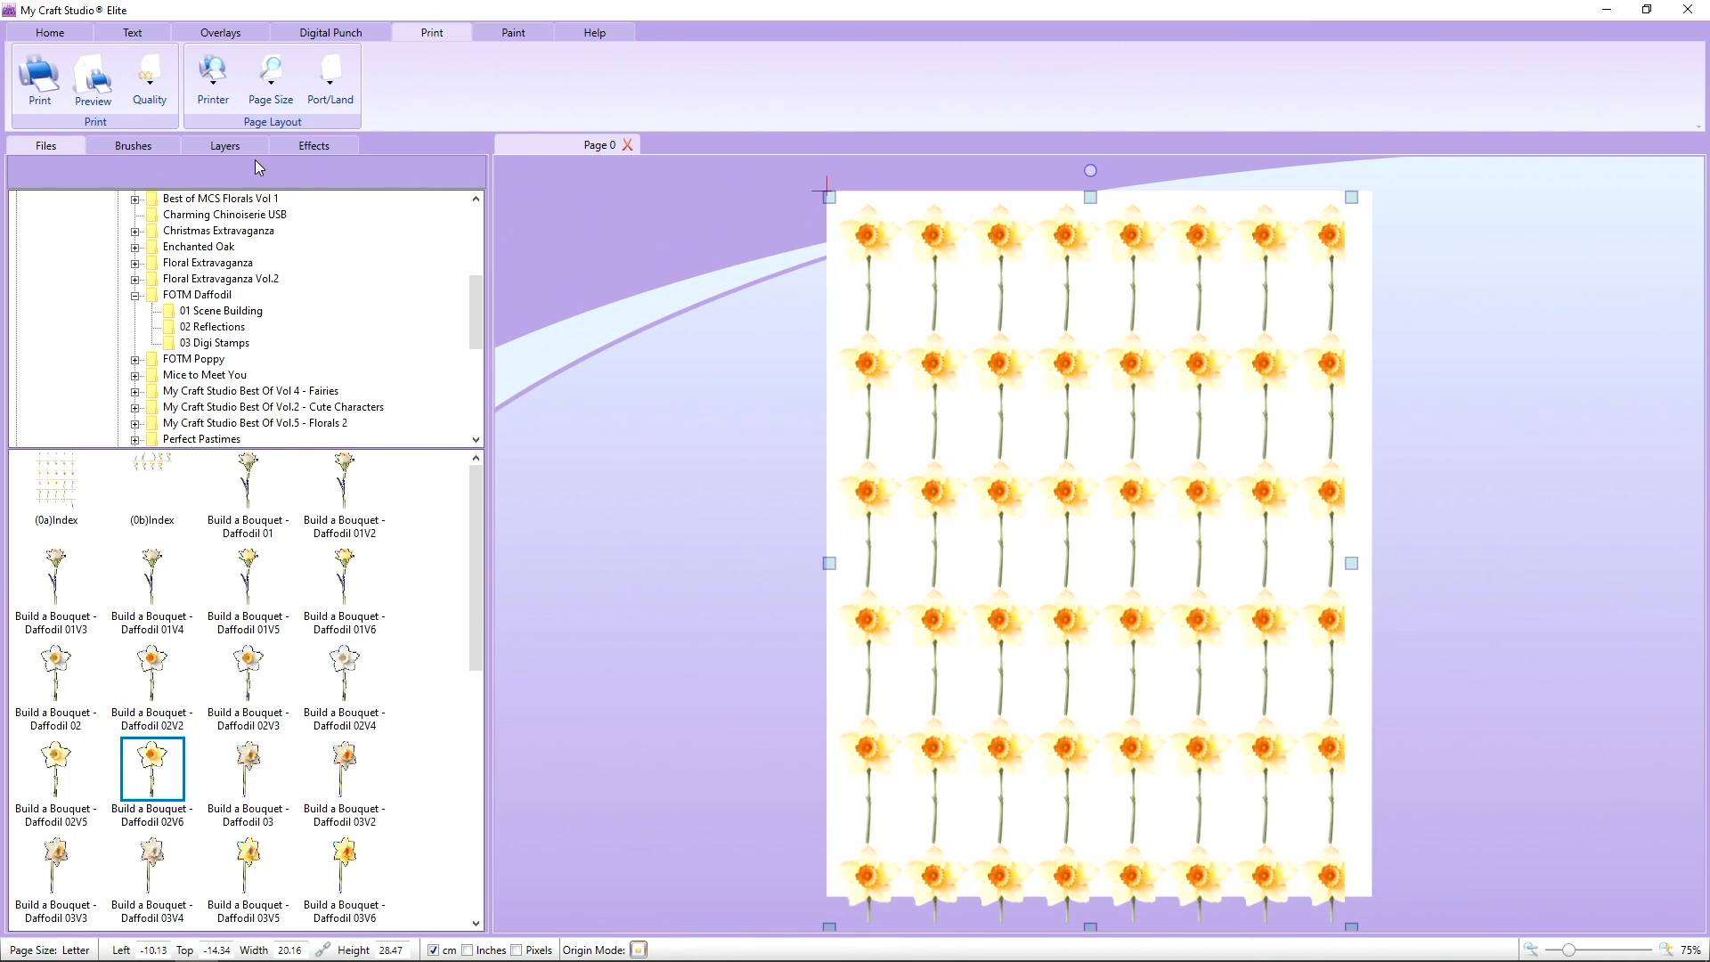
Change the page size to A5, look through the envelope and postcard sizes, and set it back to A4.
left_click(271, 89)
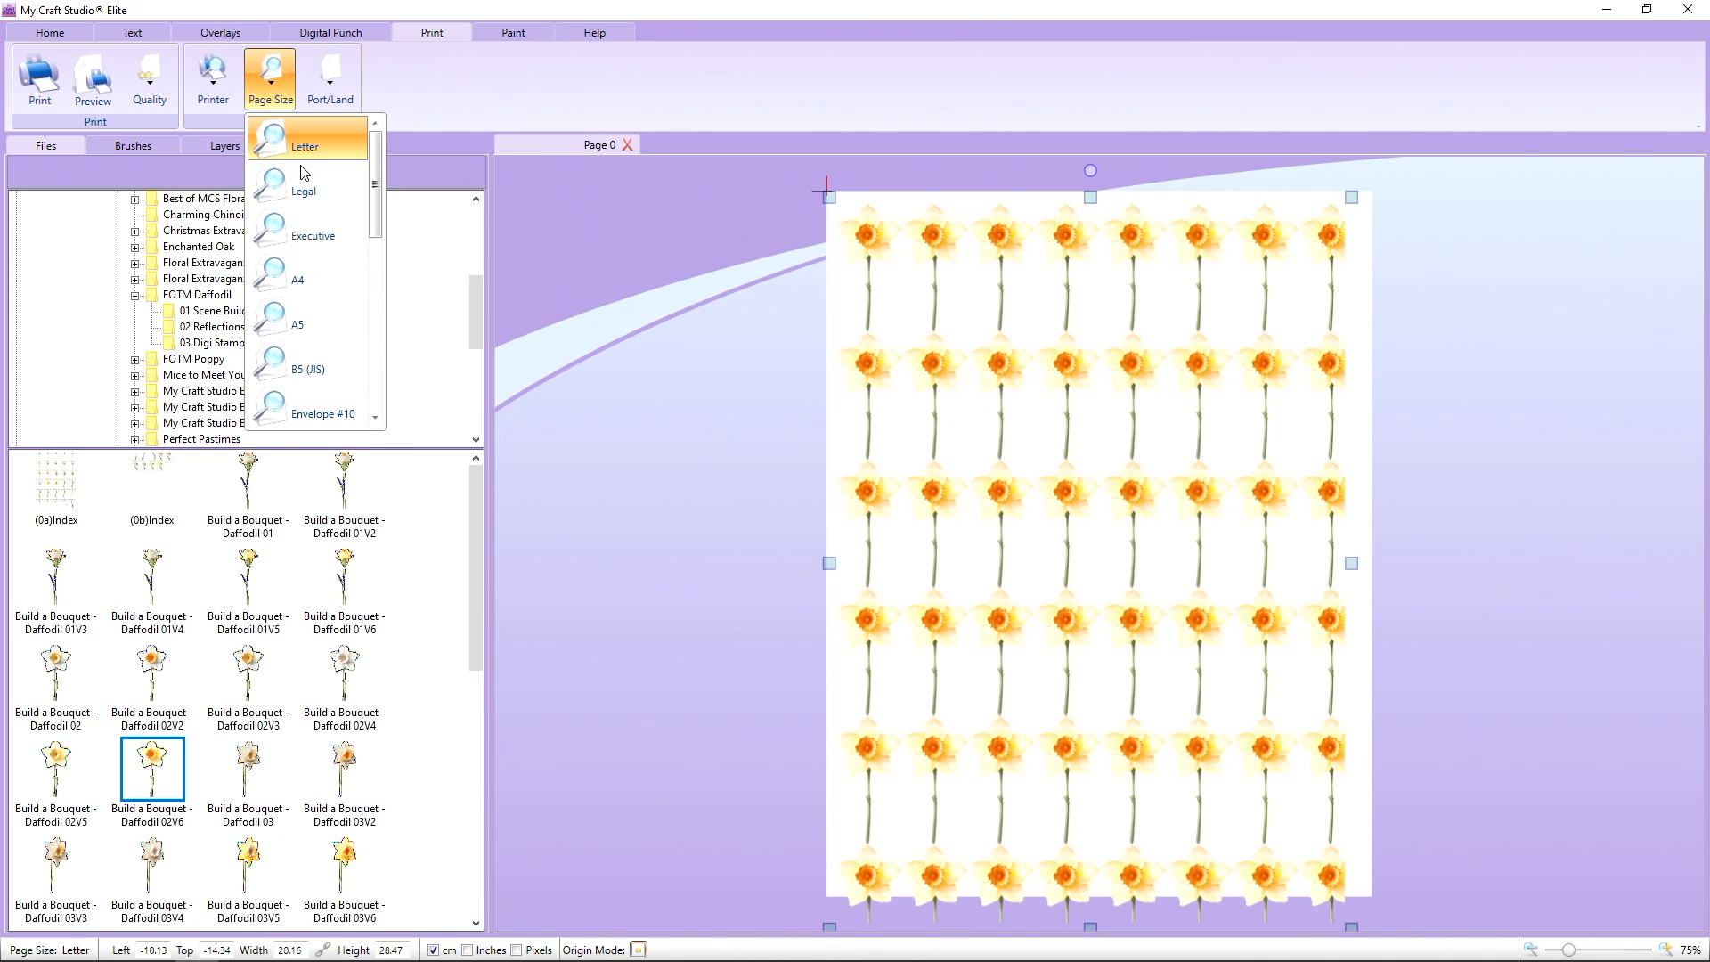
left_click(304, 332)
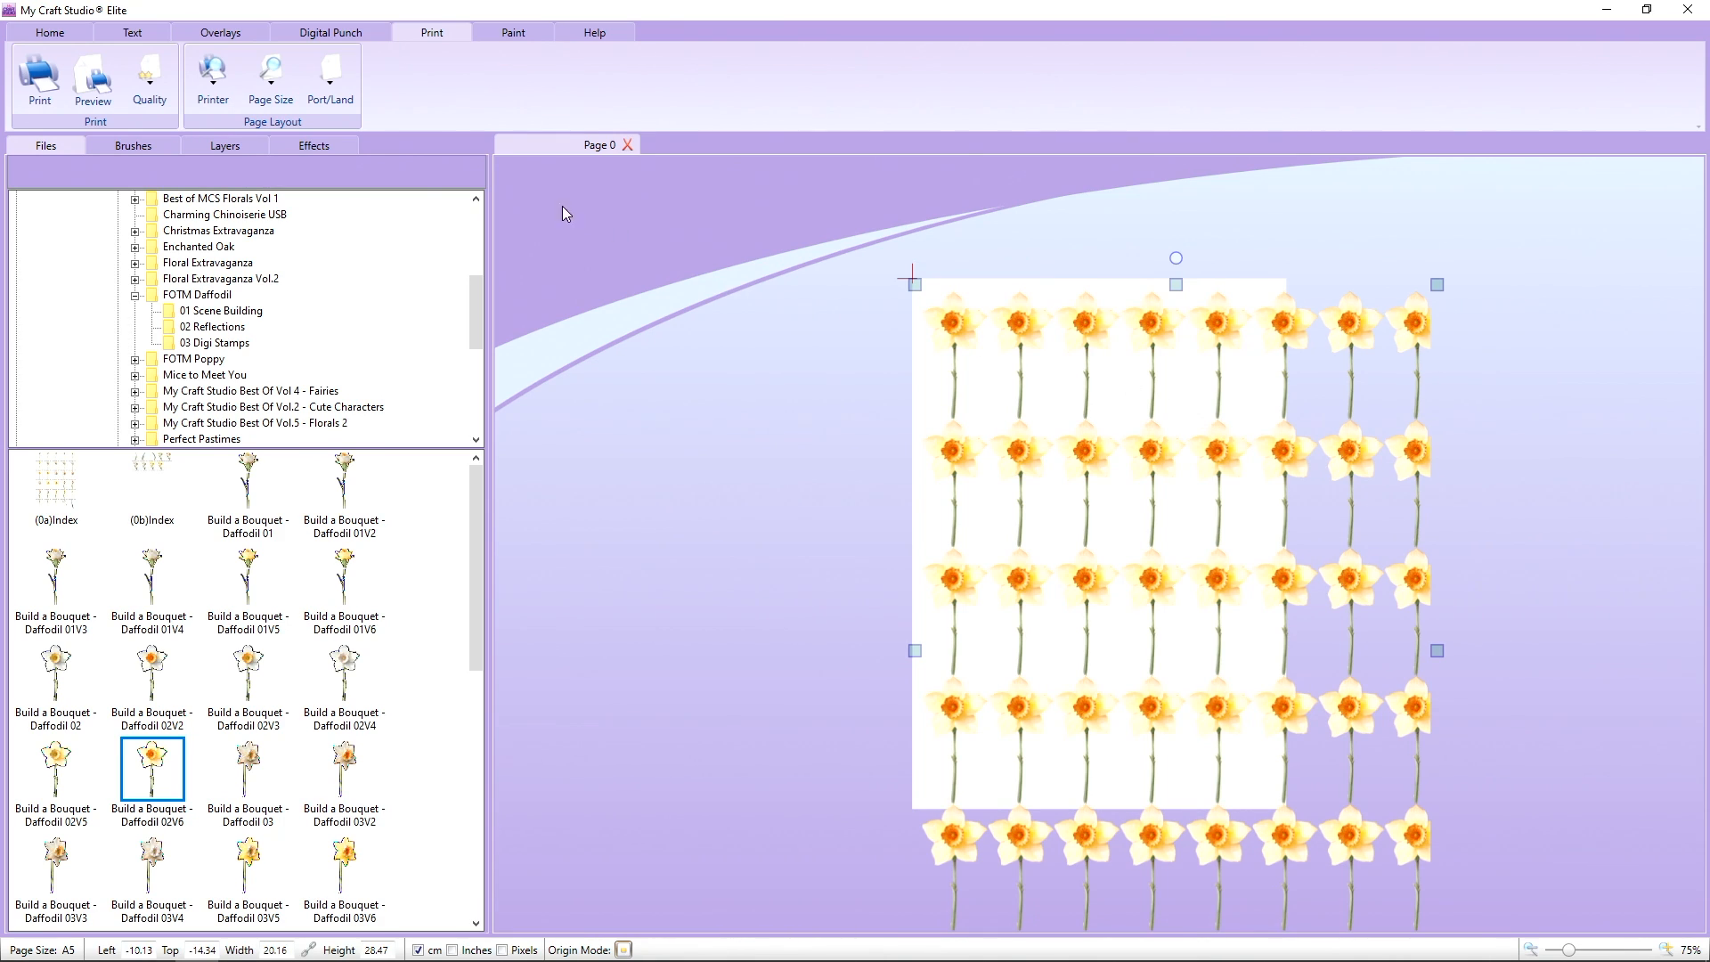
left_click(283, 89)
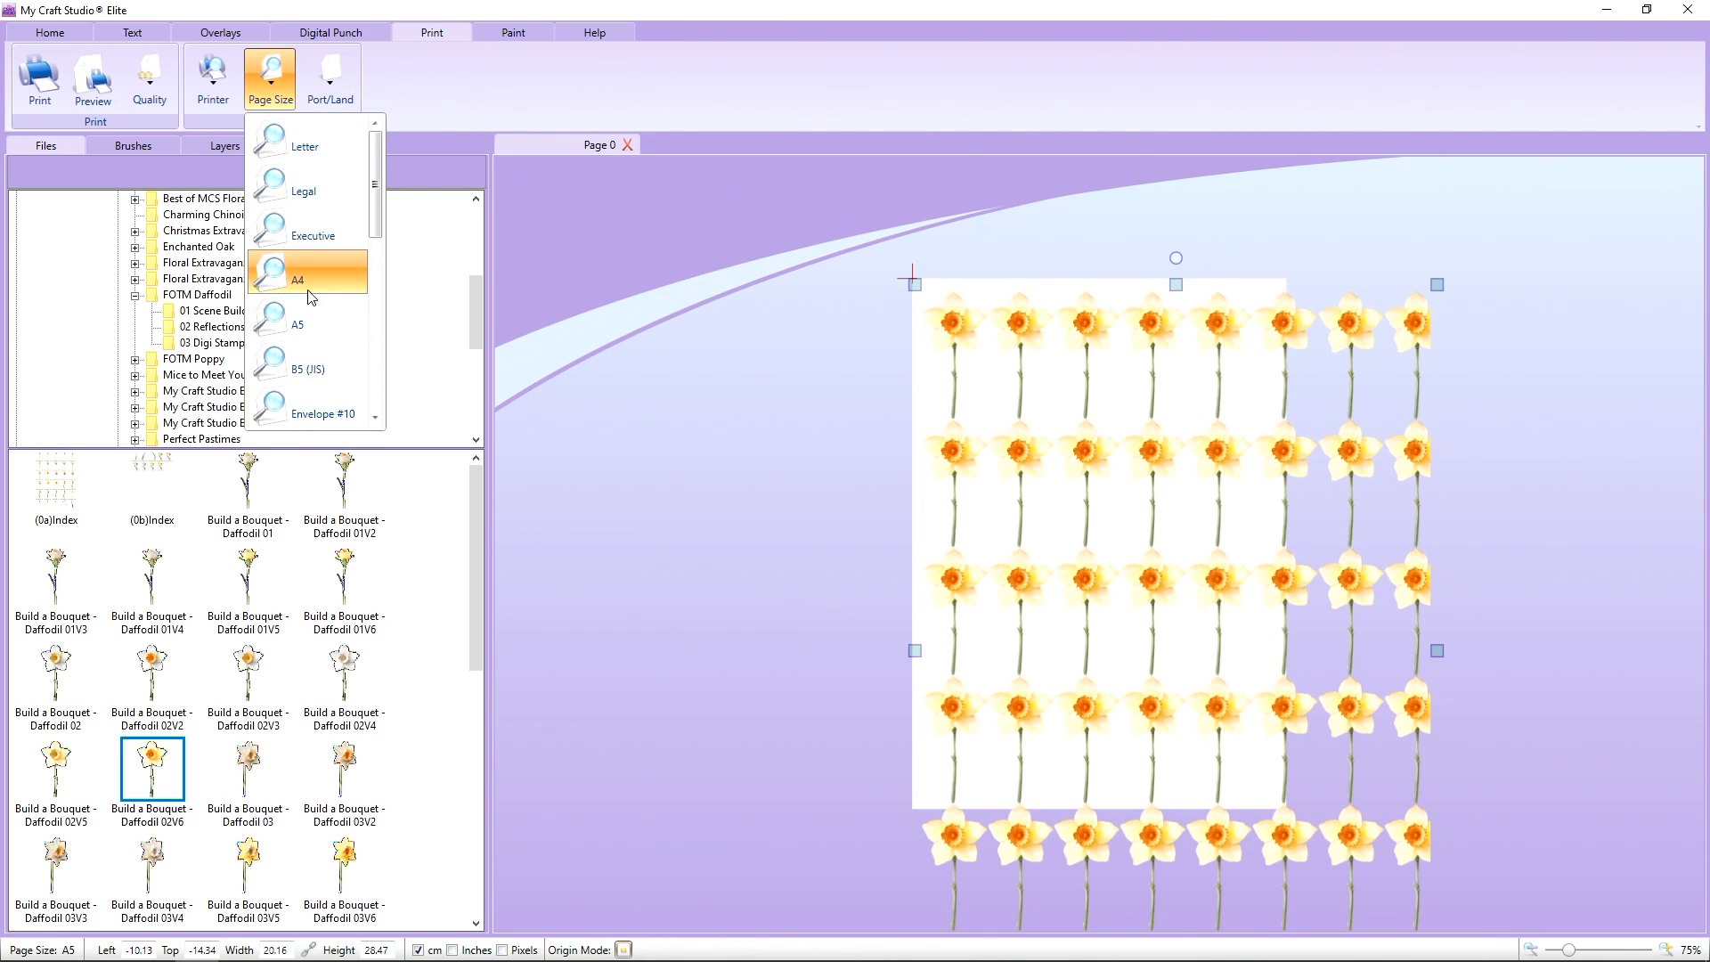
left_click_drag(376, 218, 360, 297)
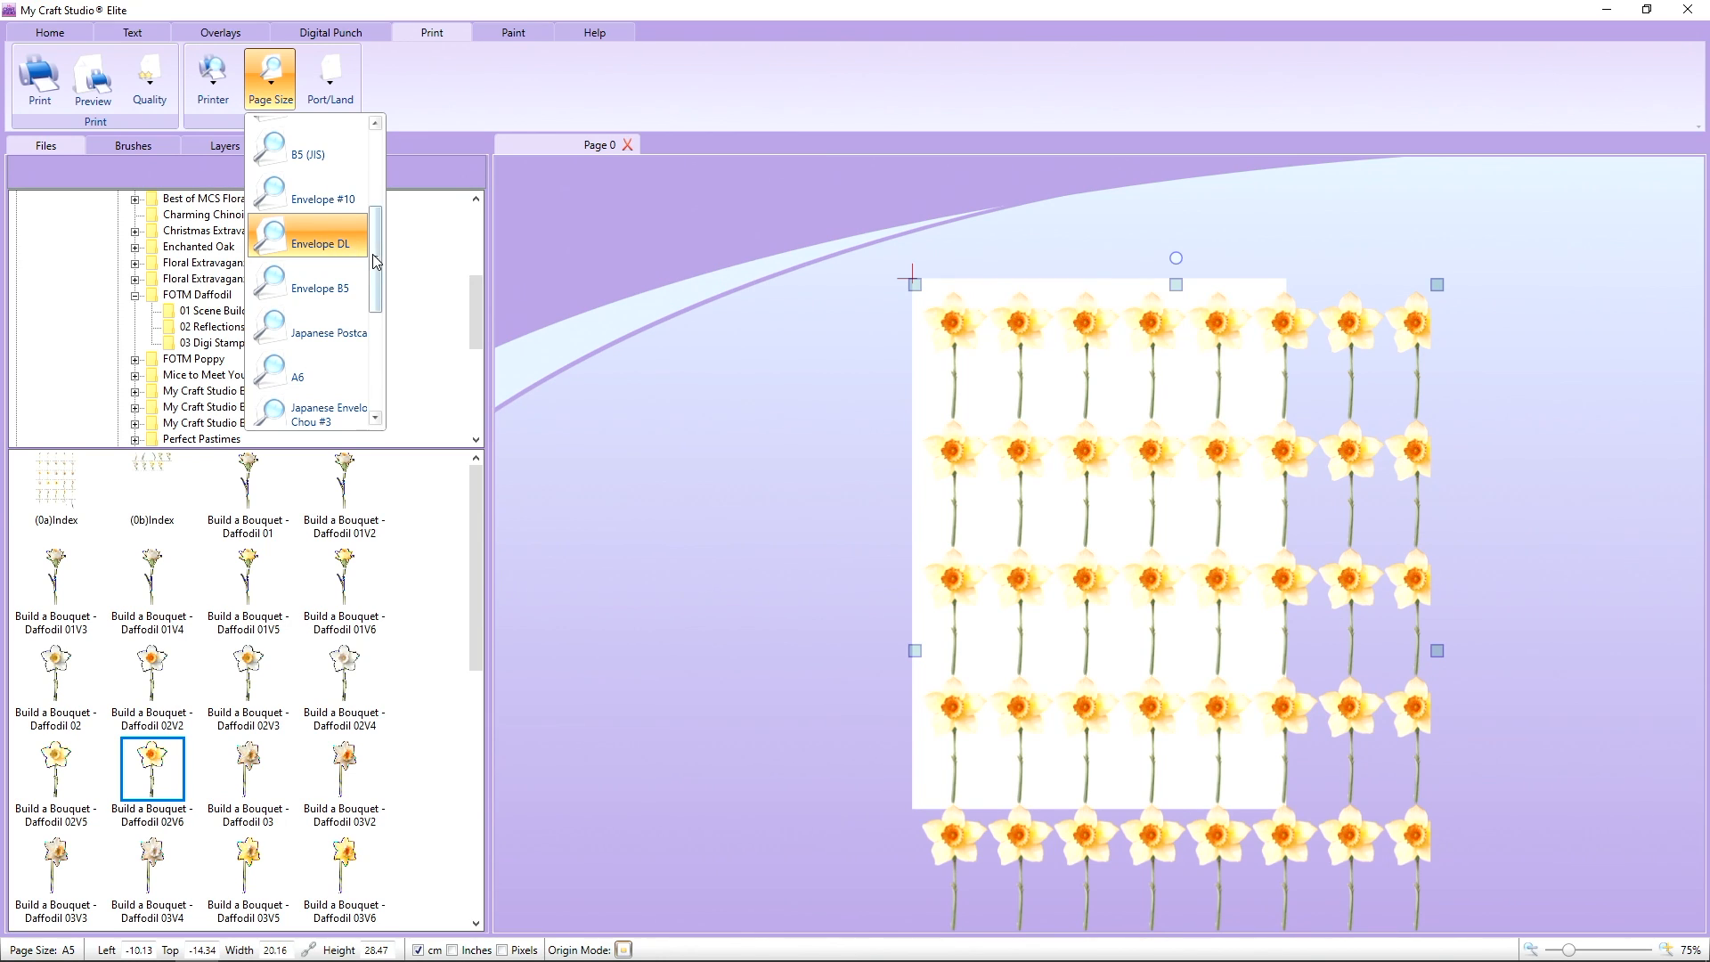
left_click_drag(372, 260, 377, 168)
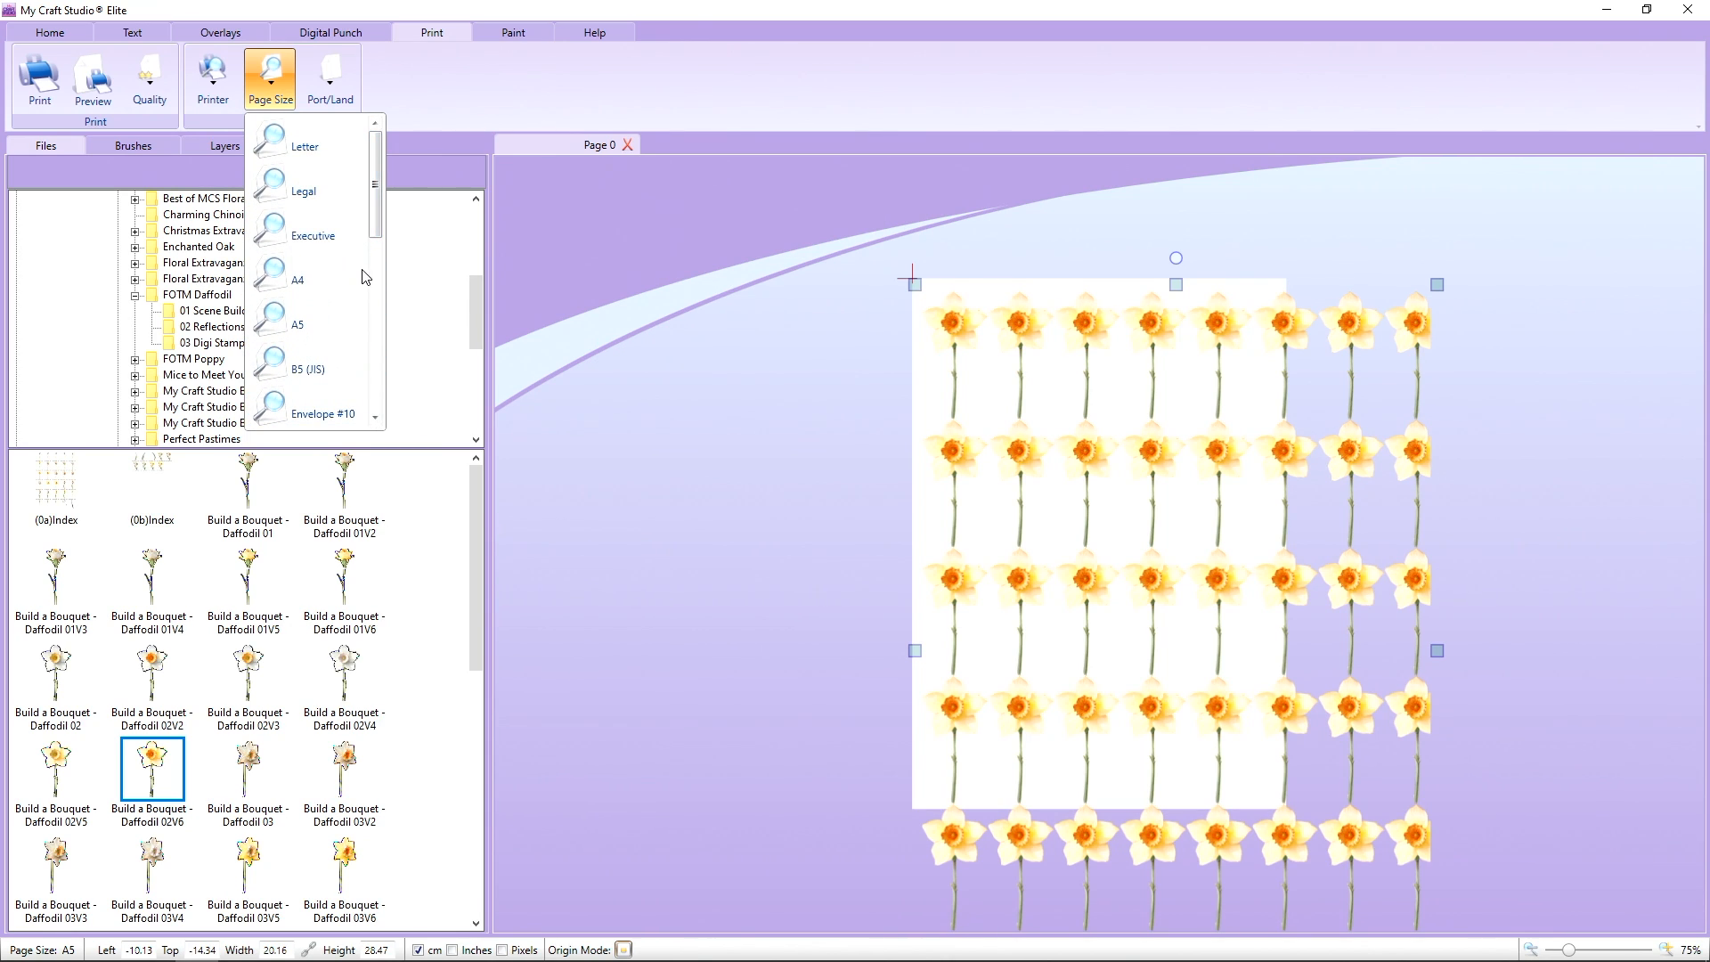
left_click(304, 280)
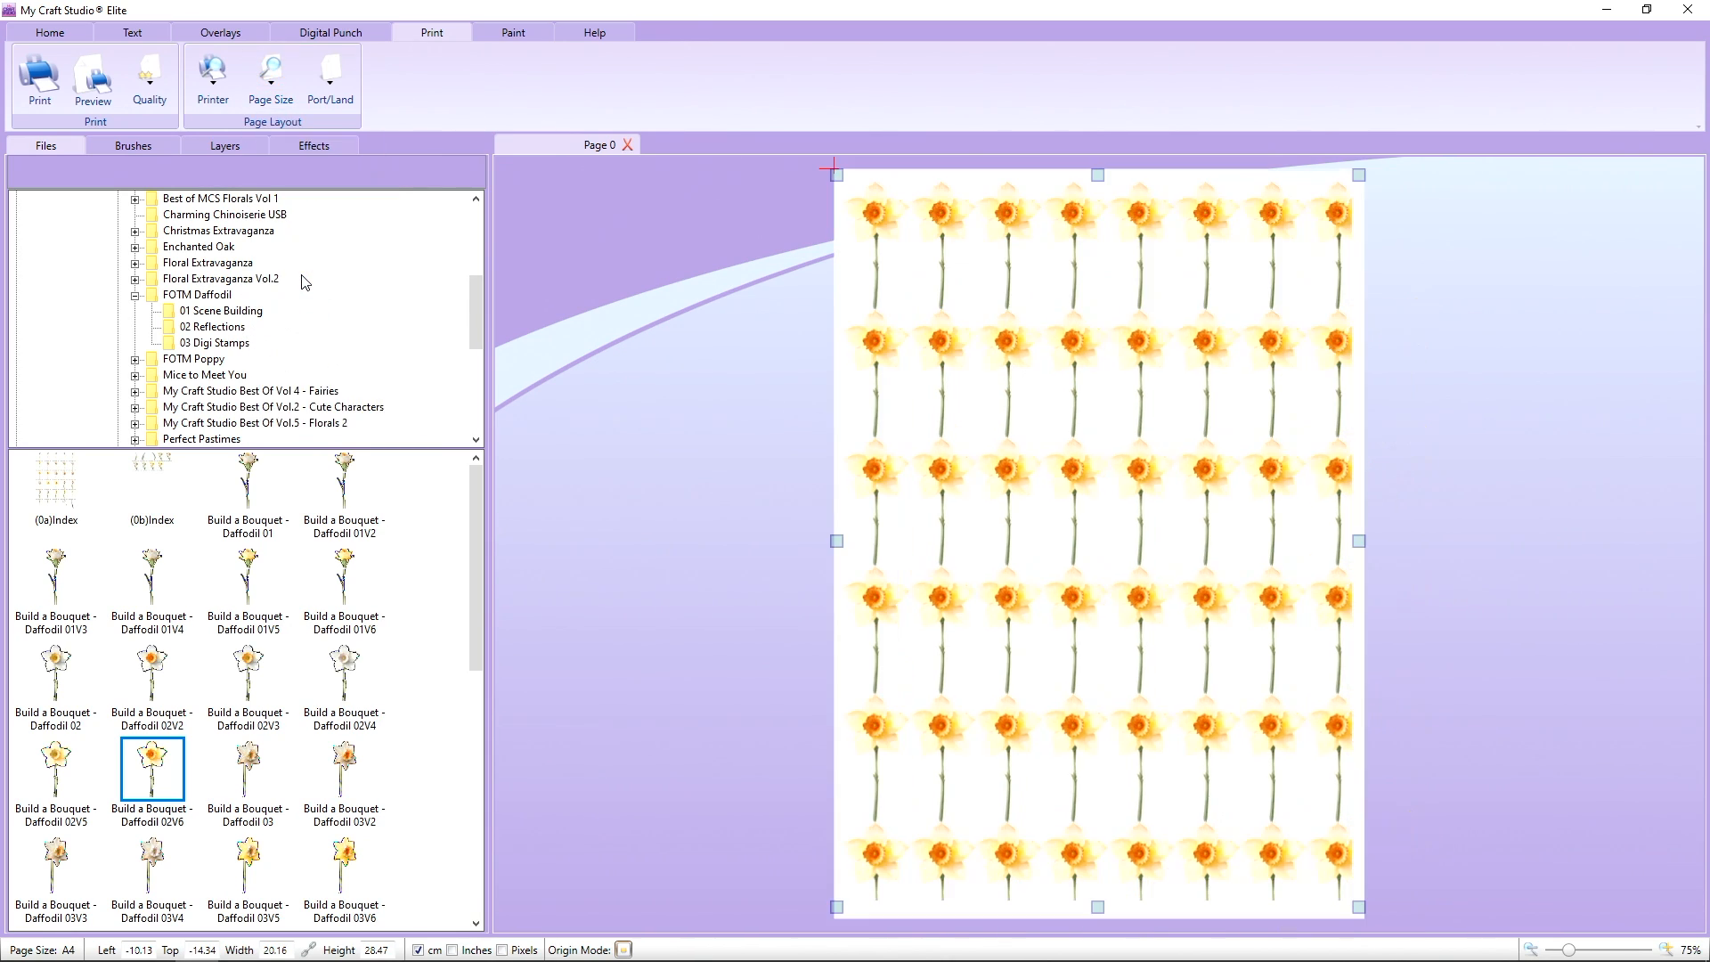
Select the Microsoft XPS Document Writer as the printer and set the page size to 10x11.
left_click(217, 83)
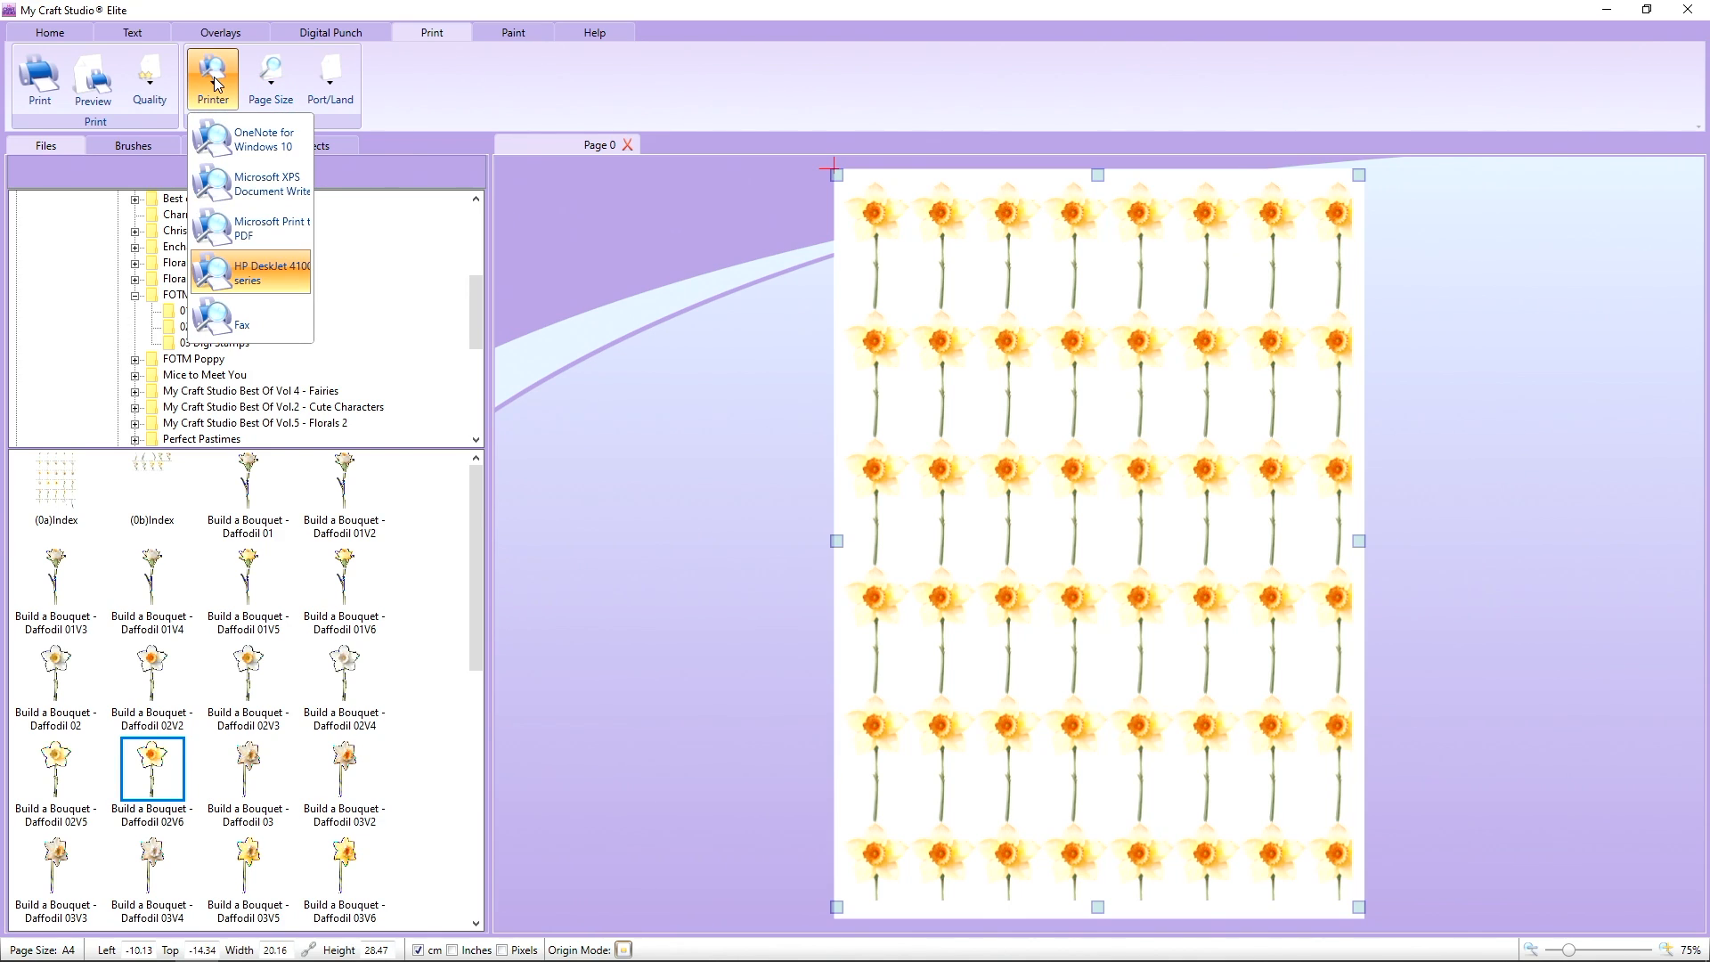
left_click(255, 181)
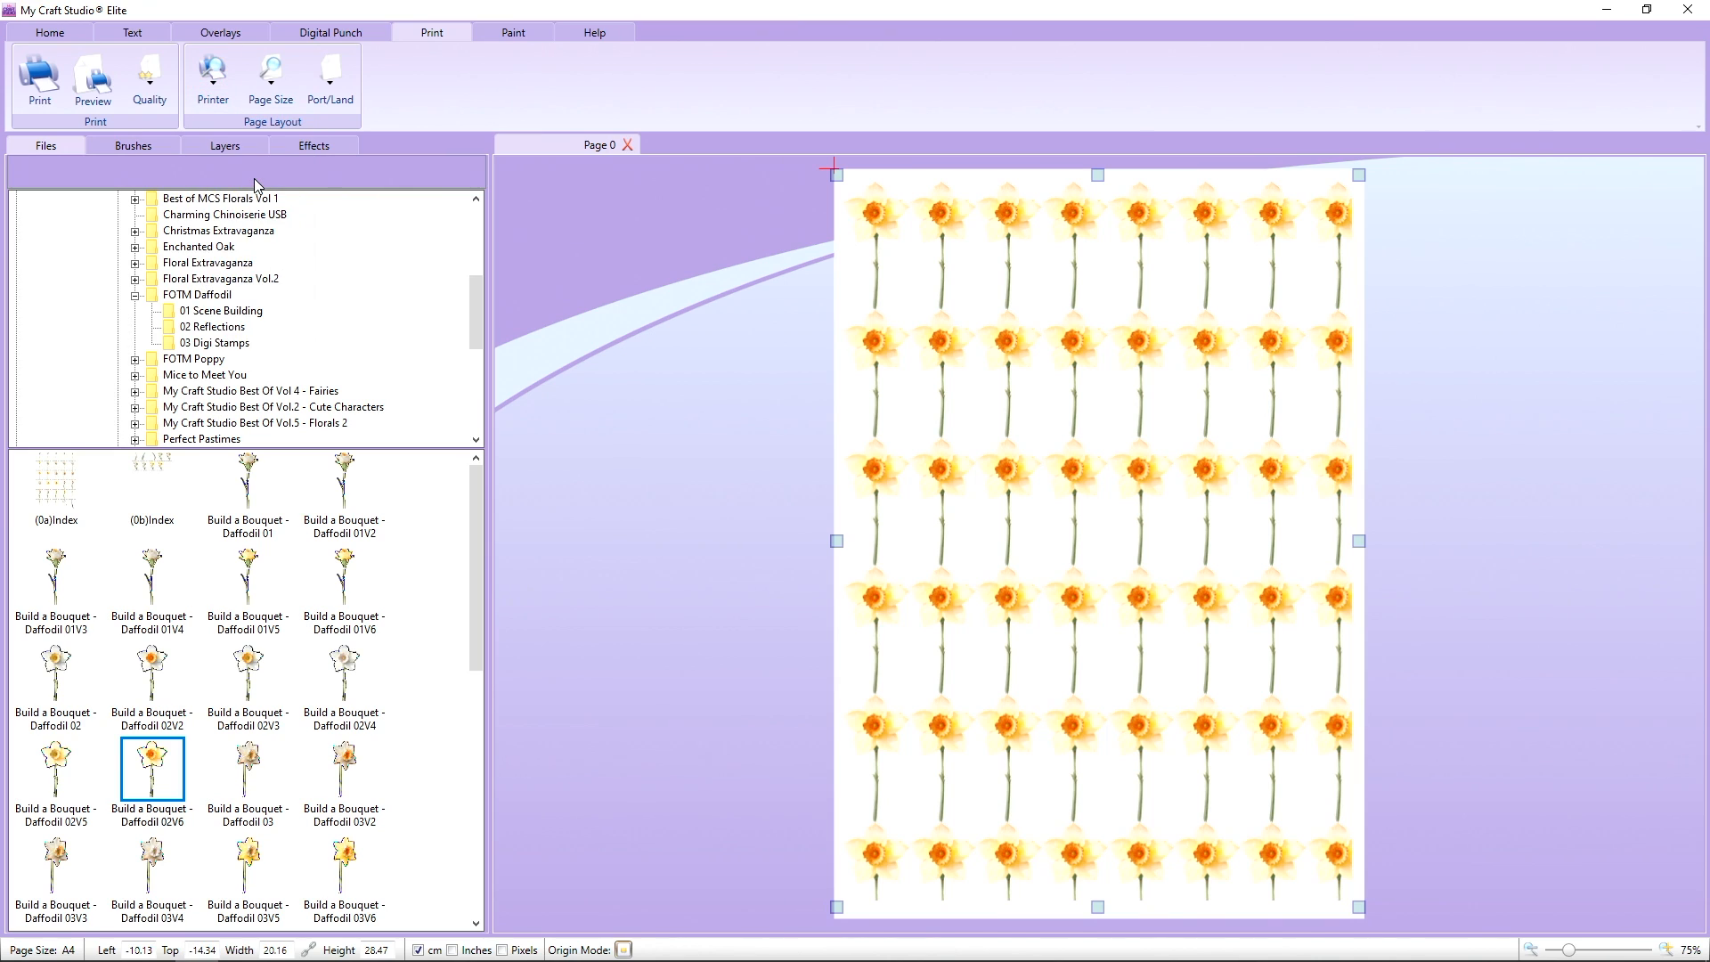
left_click(265, 89)
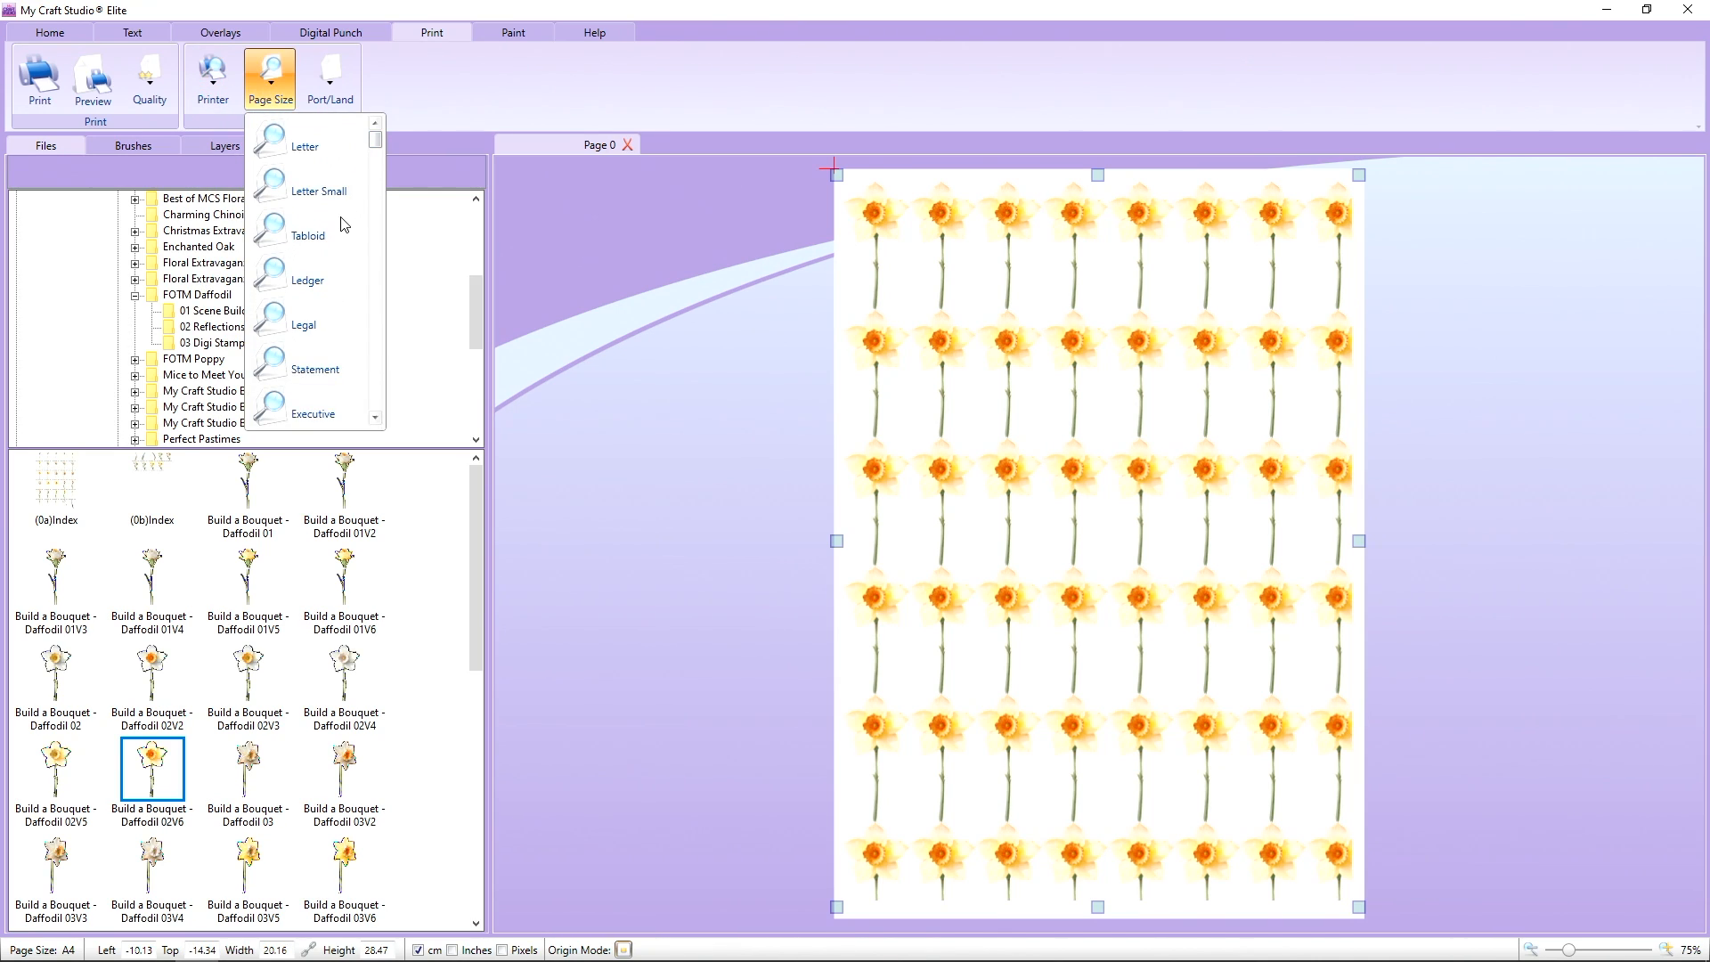
left_click_drag(377, 149, 377, 255)
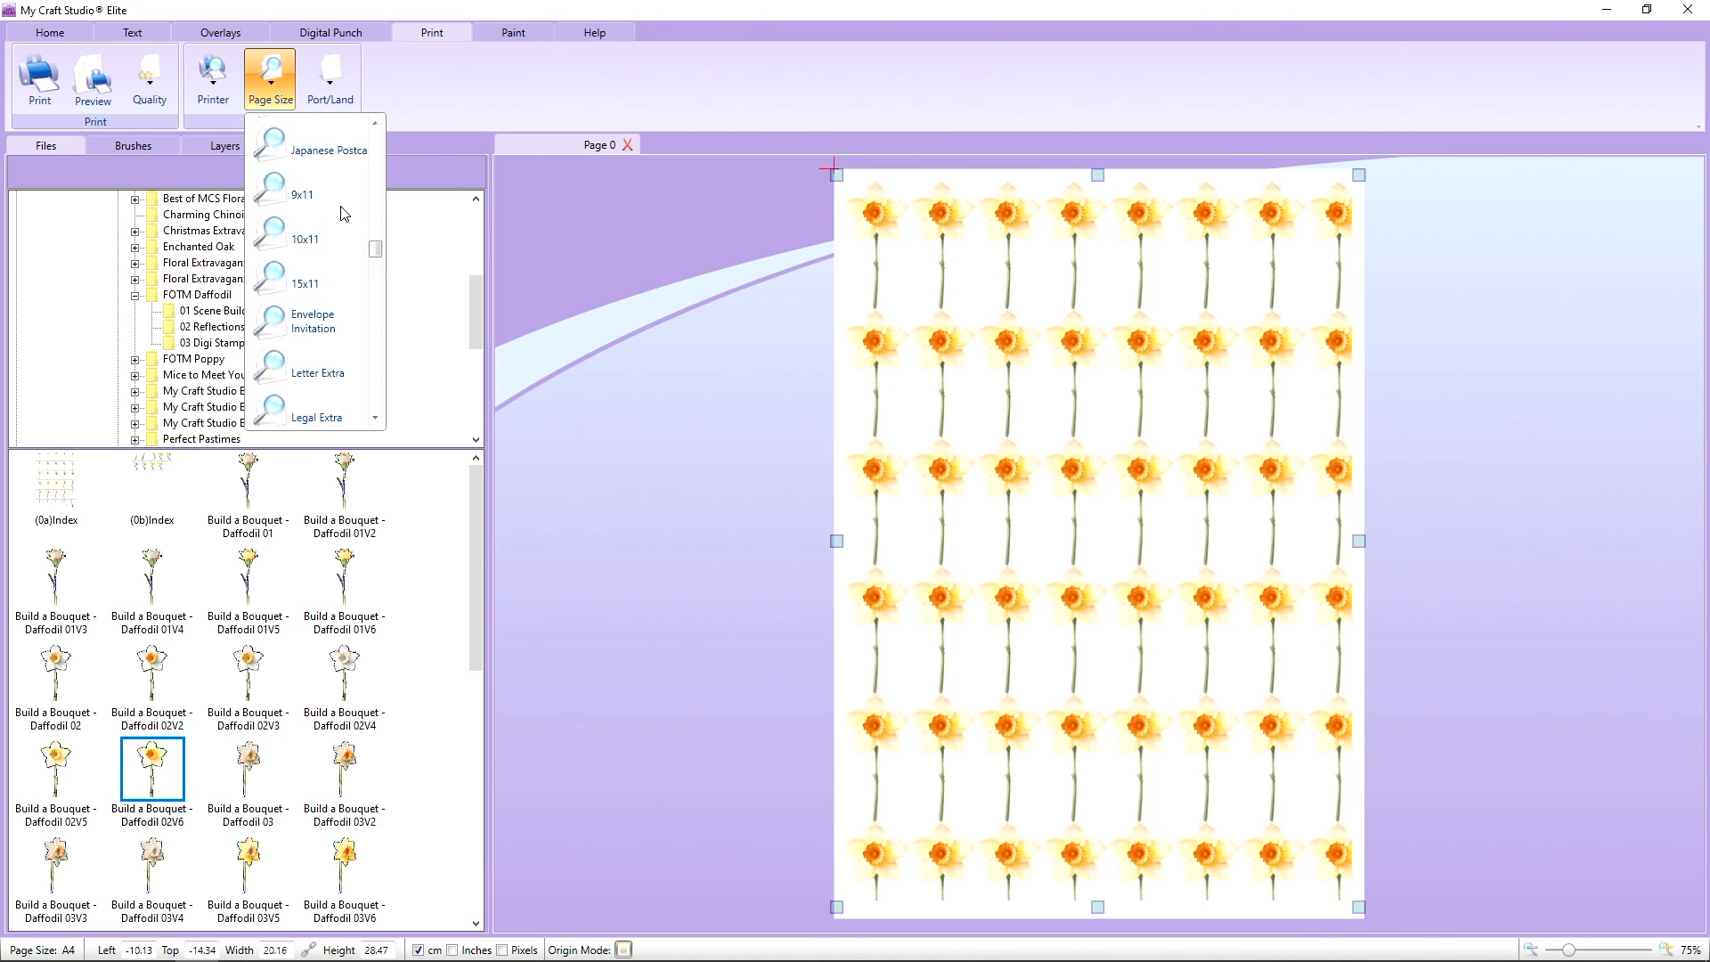
left_click(301, 243)
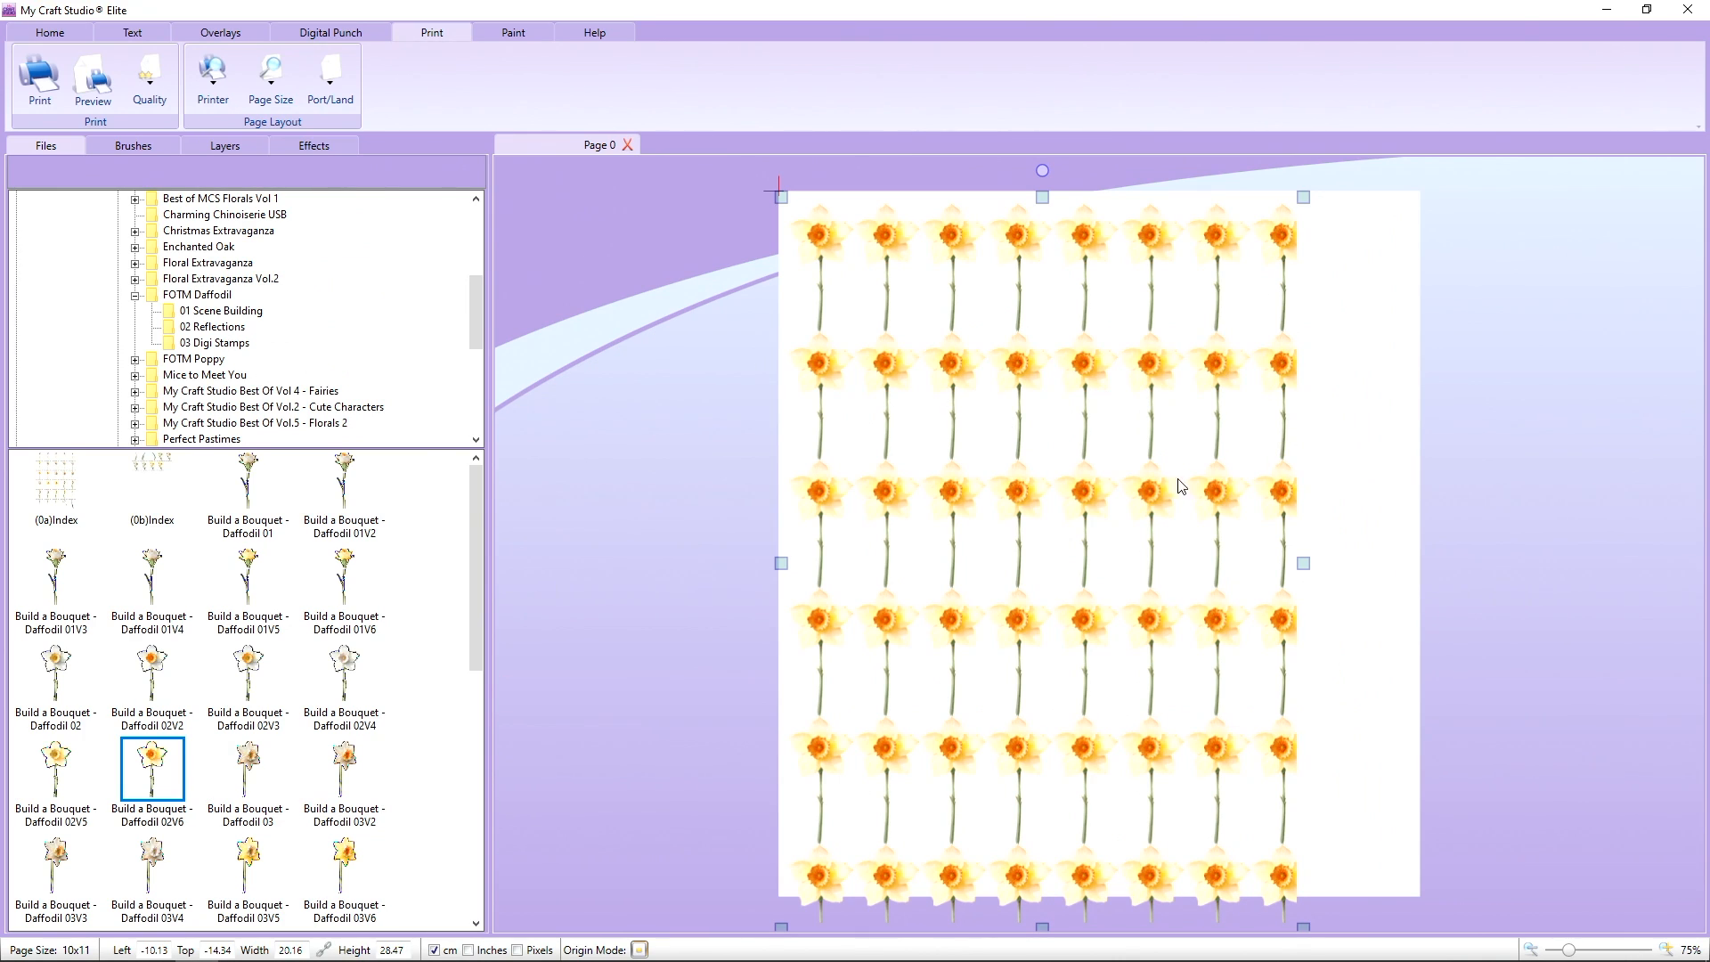
Look through the page sizes as far as User-Defined Size, switch to another printer, and look through its page sizes.
left_click(271, 79)
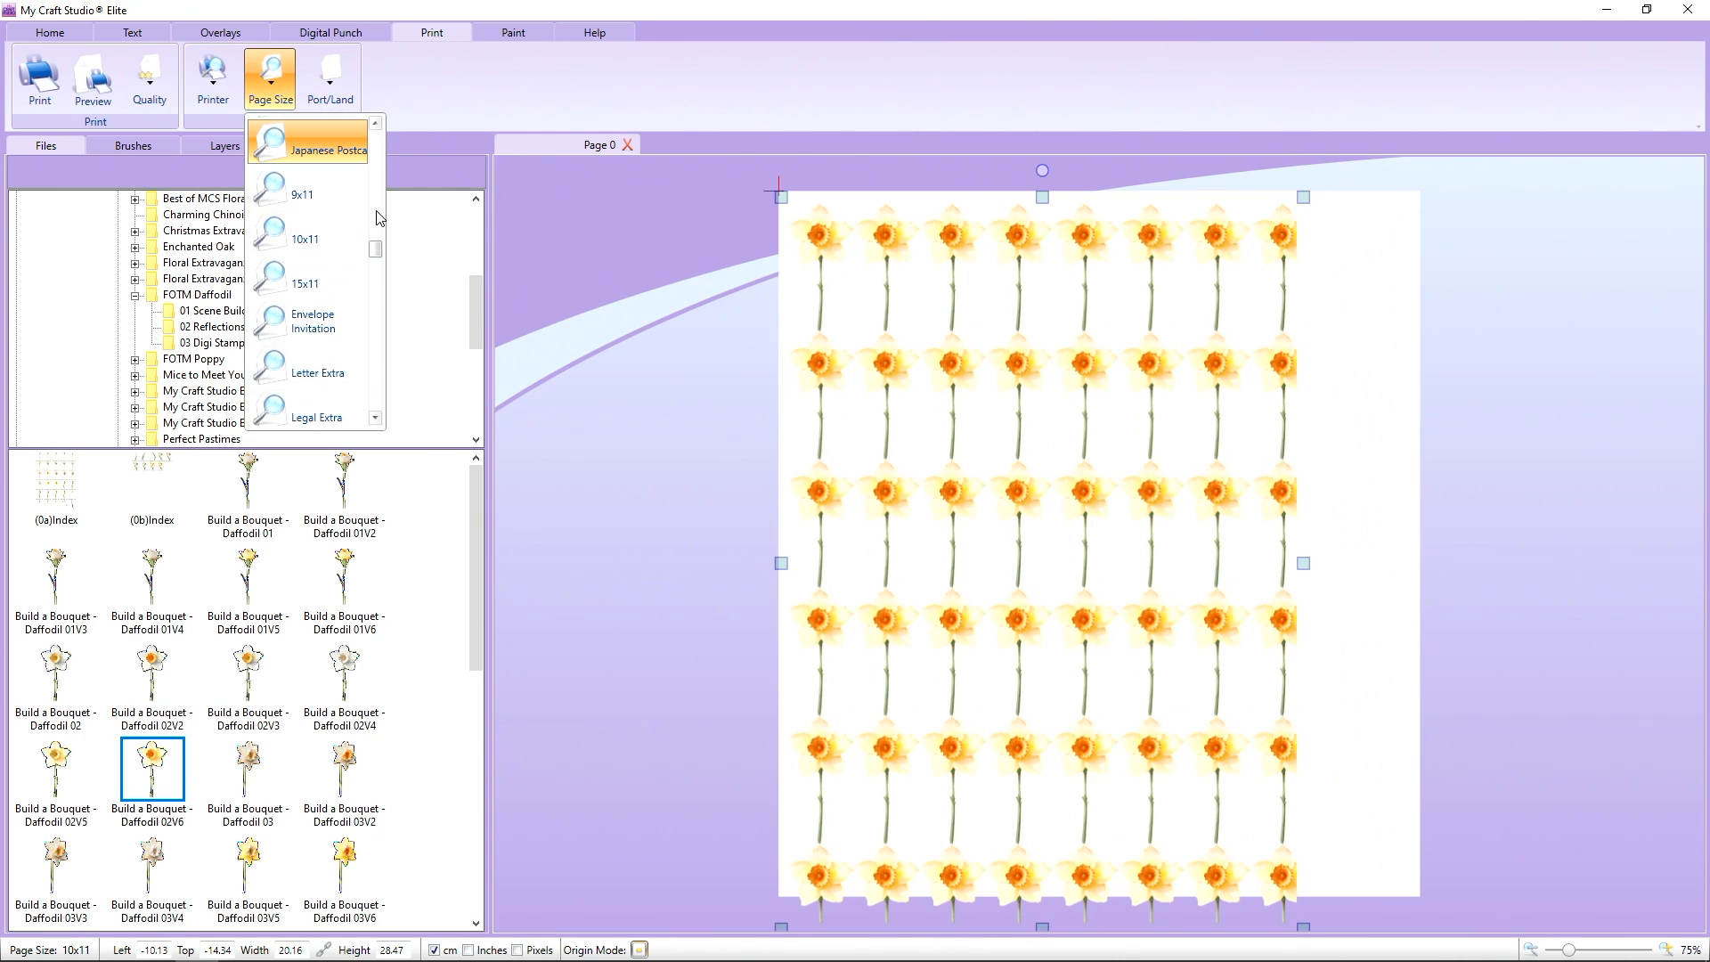
left_click_drag(380, 249, 376, 412)
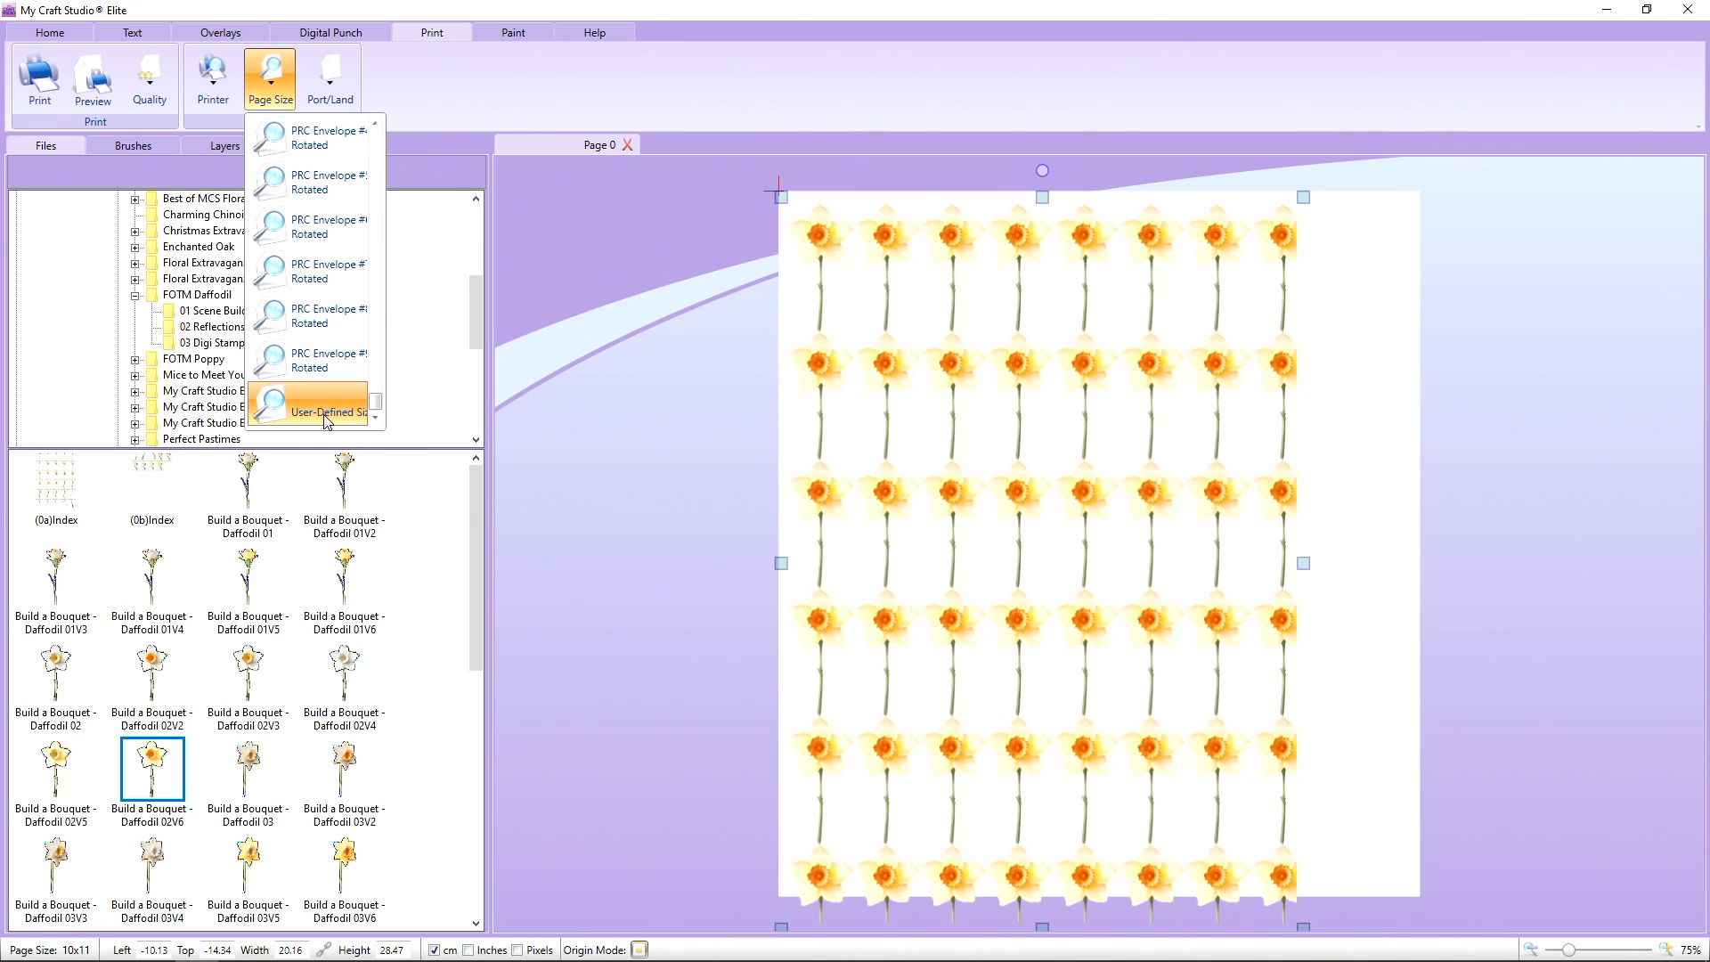
left_click(216, 105)
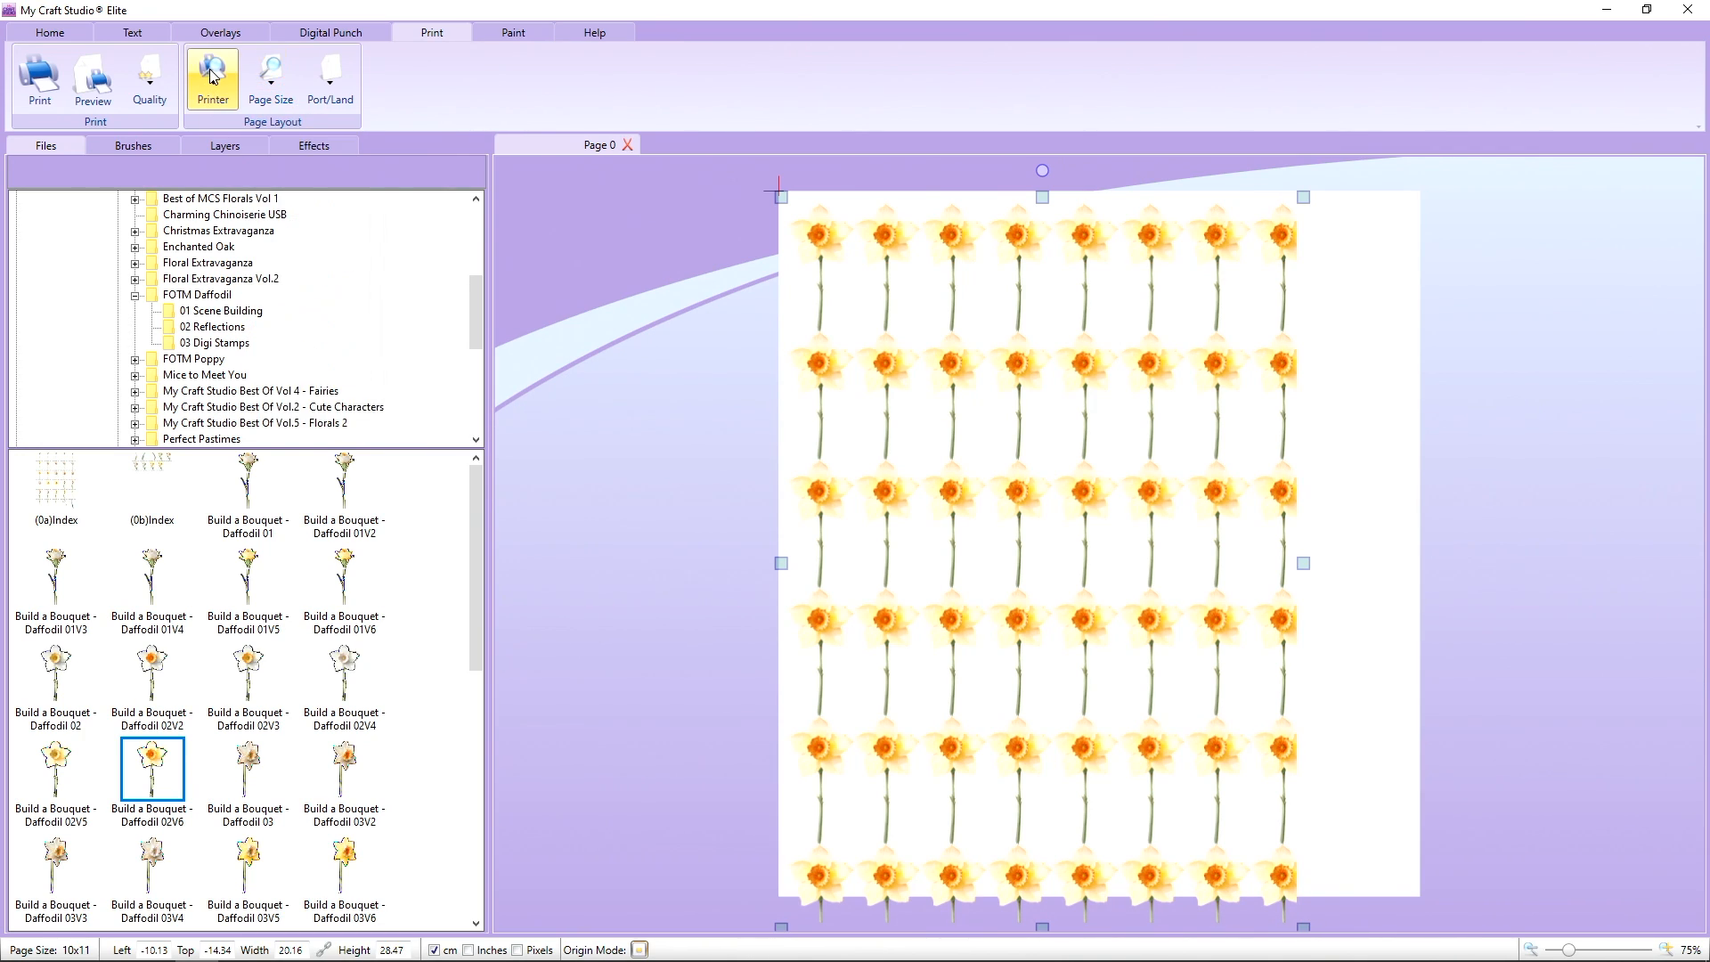
left_click(216, 107)
left_click(268, 273)
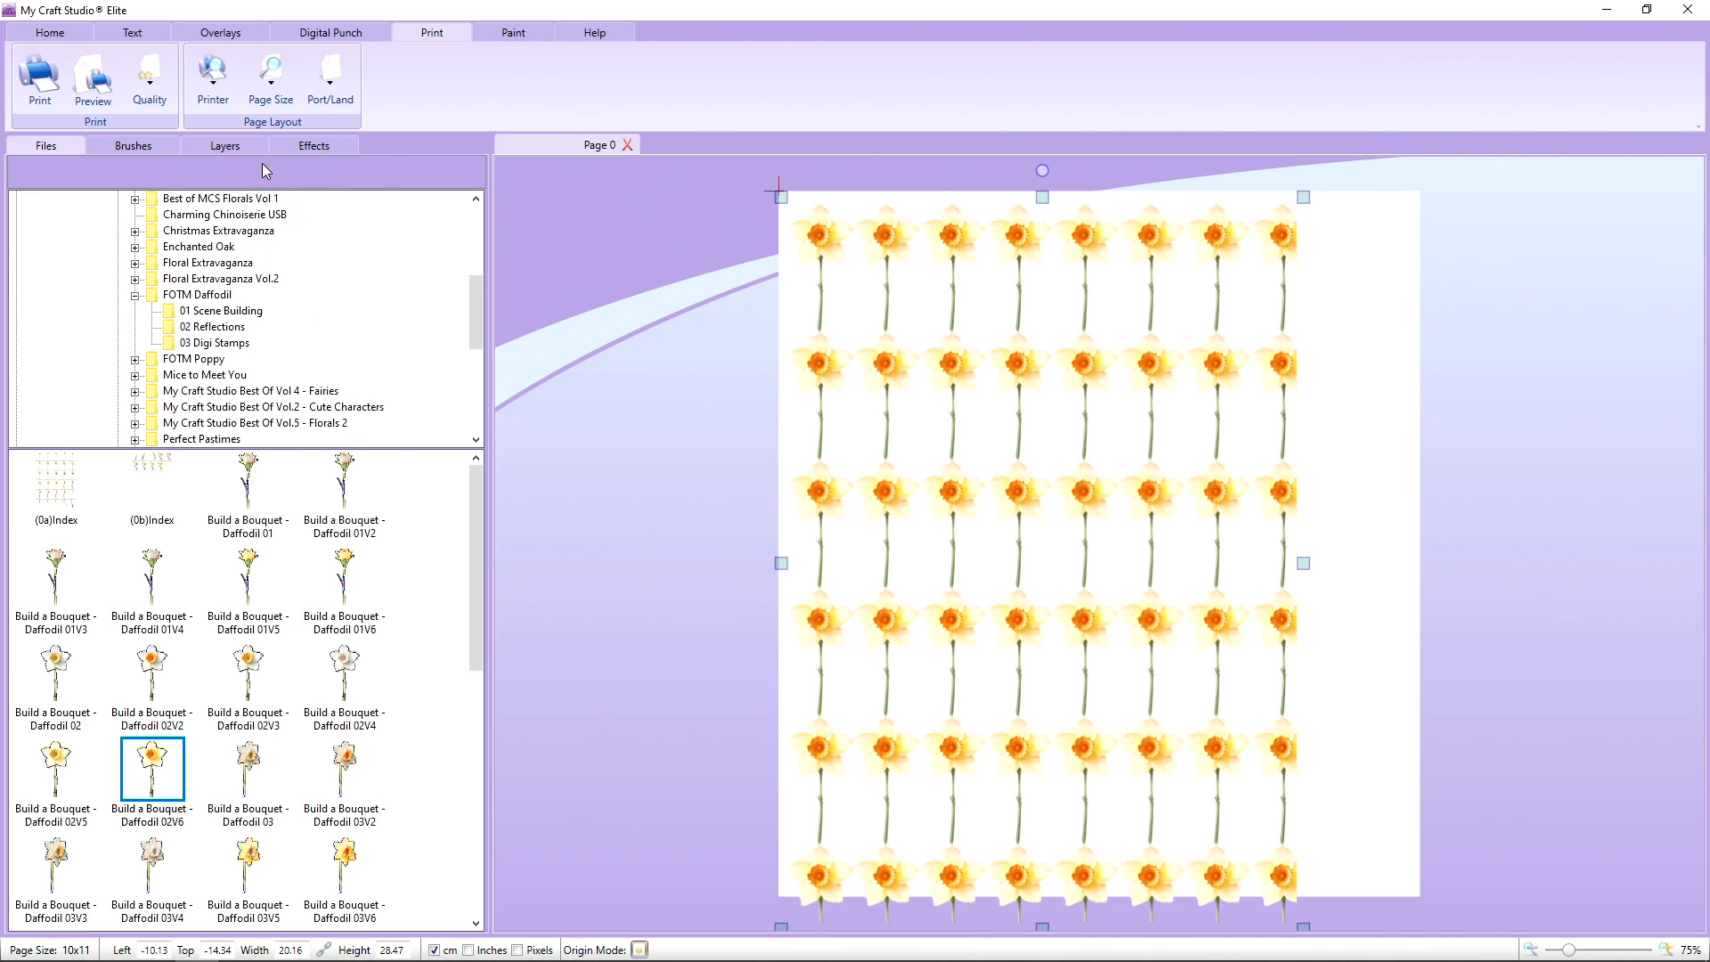
left_click(285, 109)
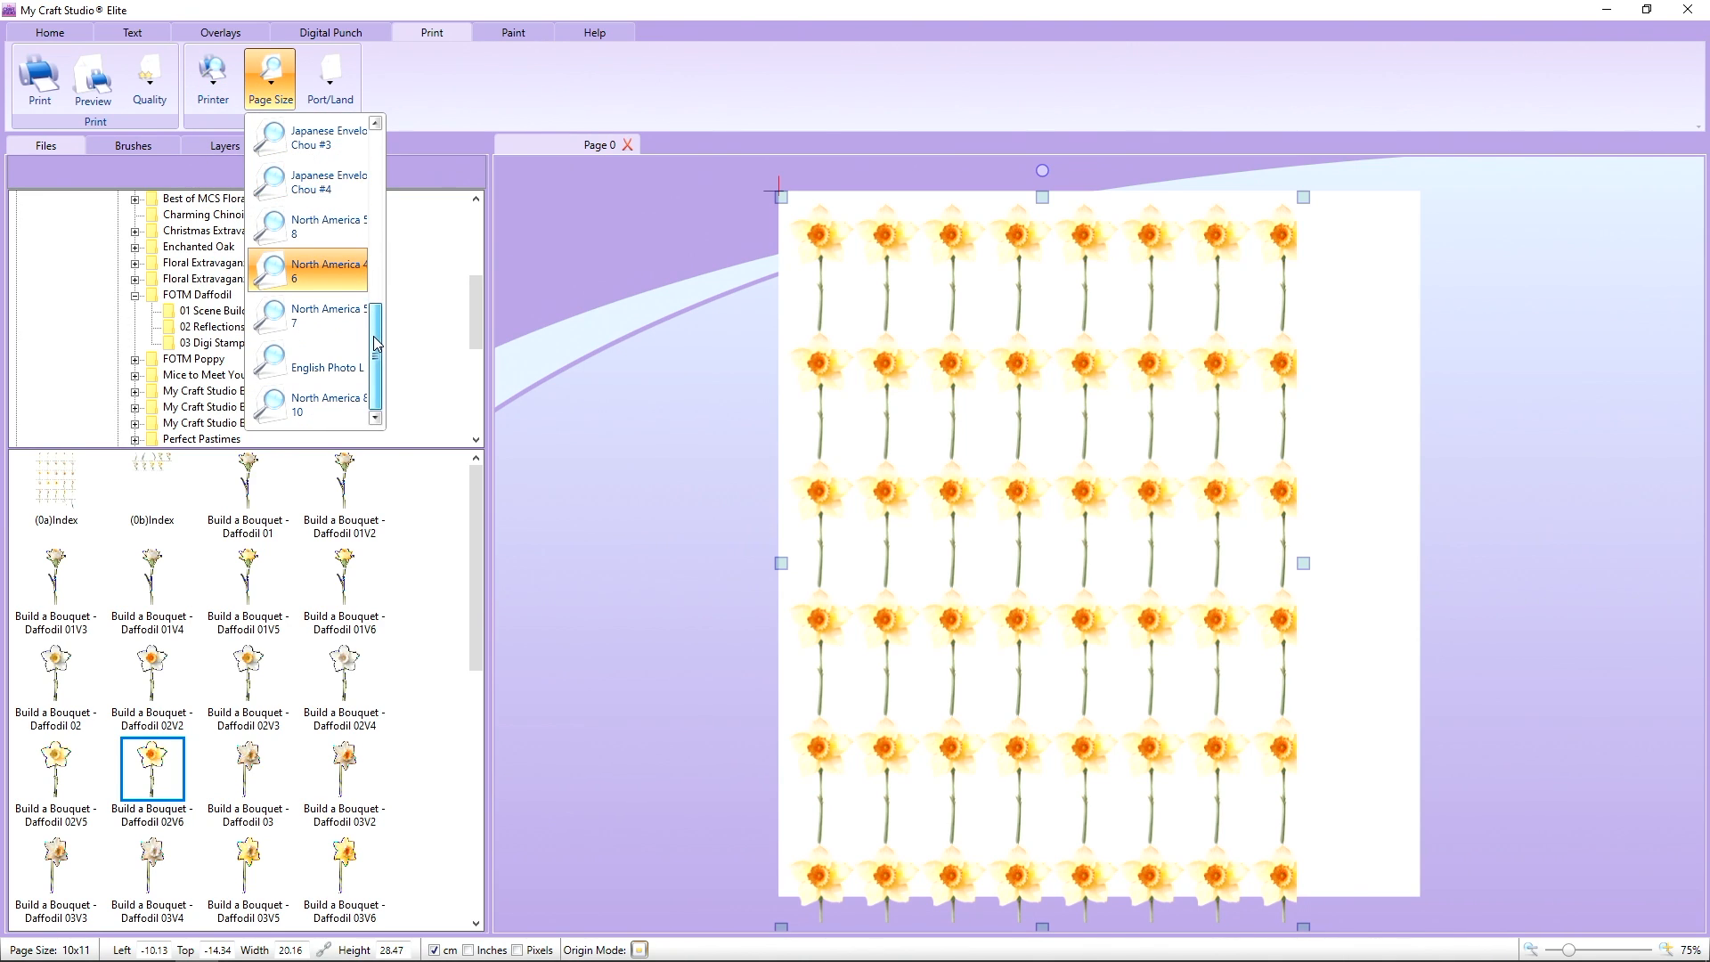
left_click_drag(383, 285, 378, 373)
Switch back to the printer that offers custom sizes and set the page size to User-Defined Size.
left_click(214, 84)
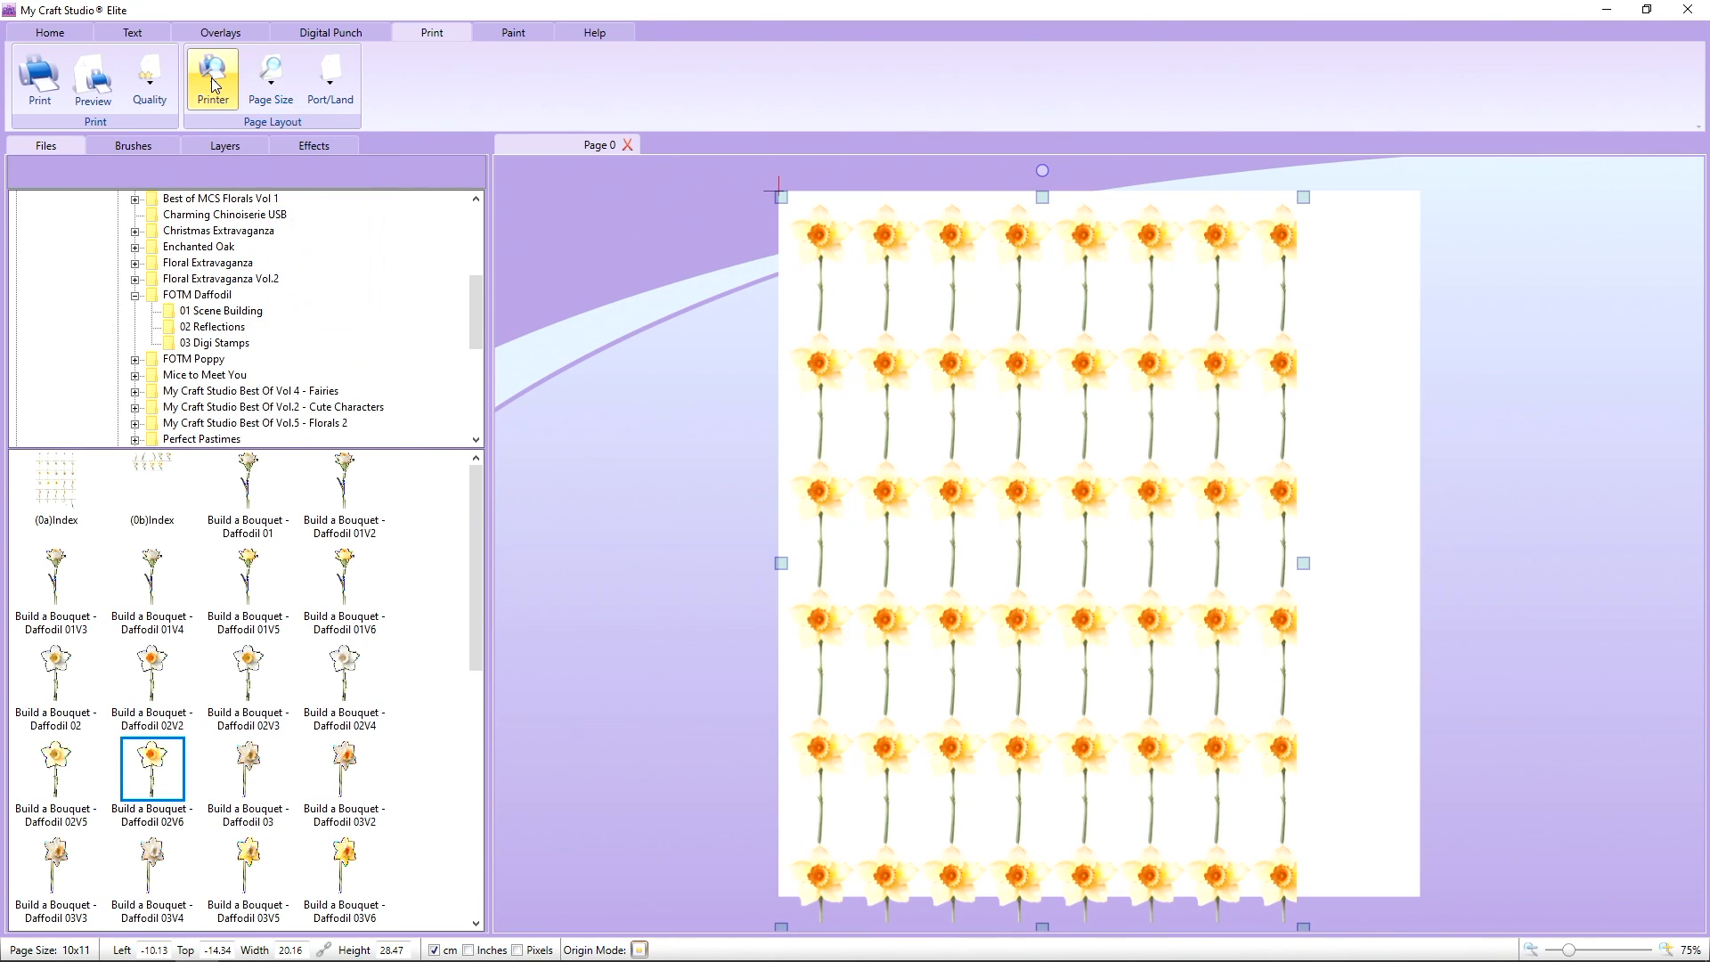
left_click(214, 84)
left_click(251, 183)
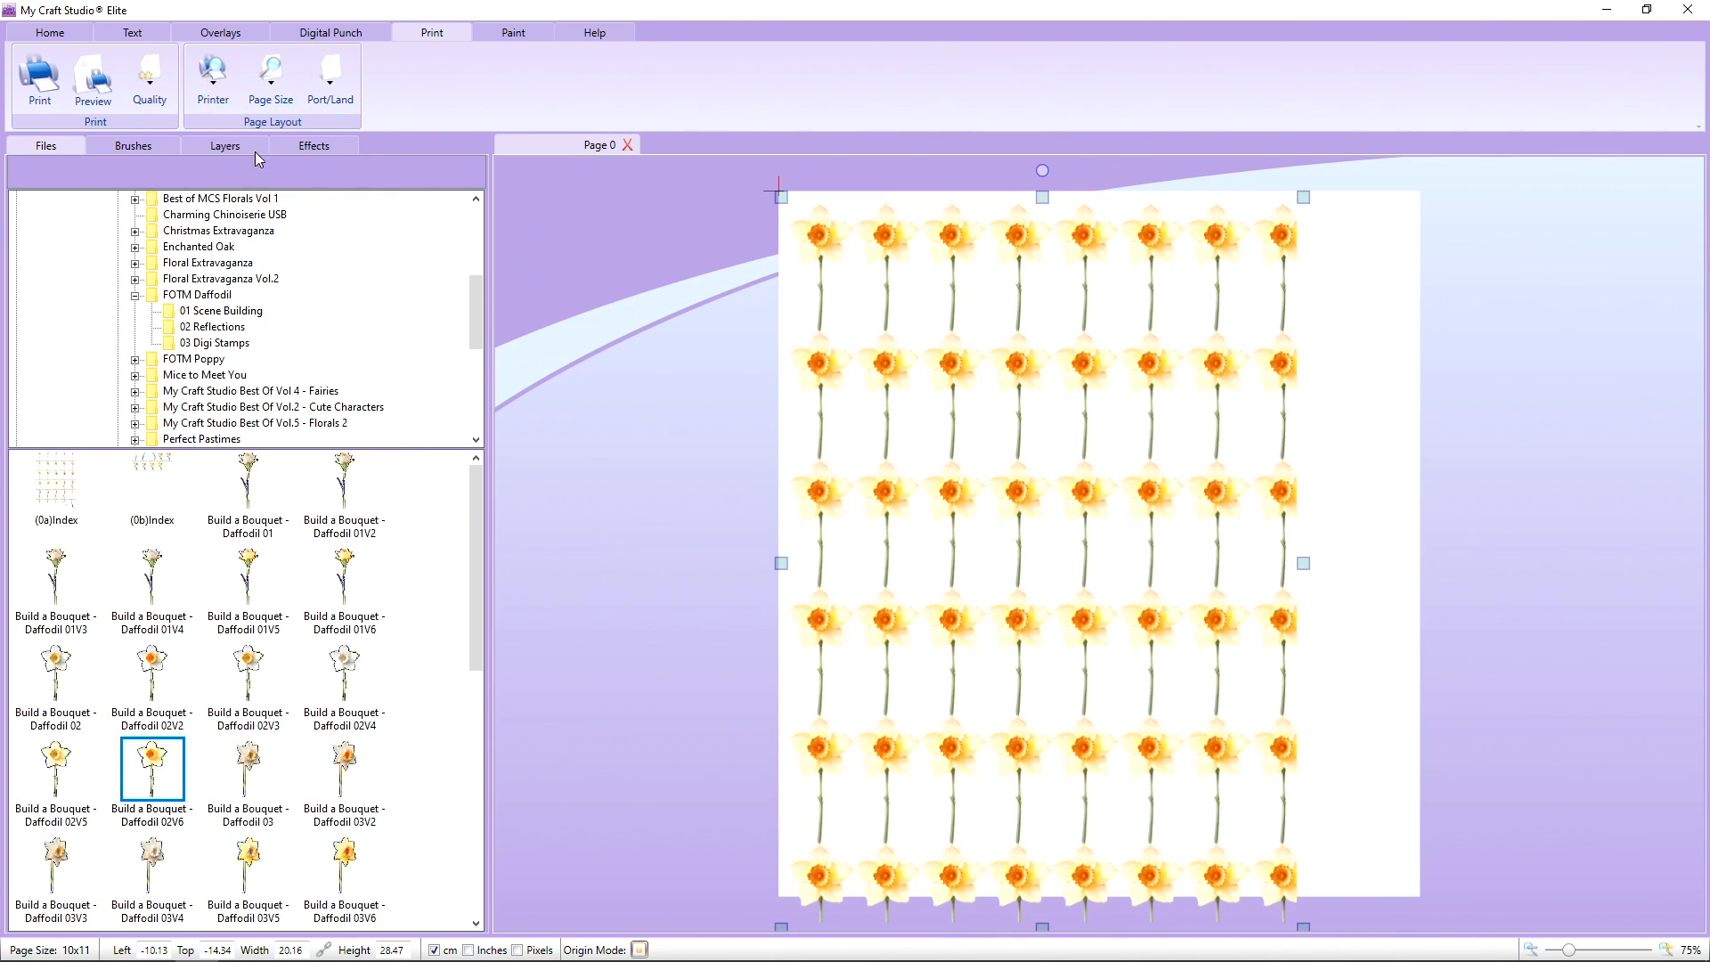
left_click(277, 96)
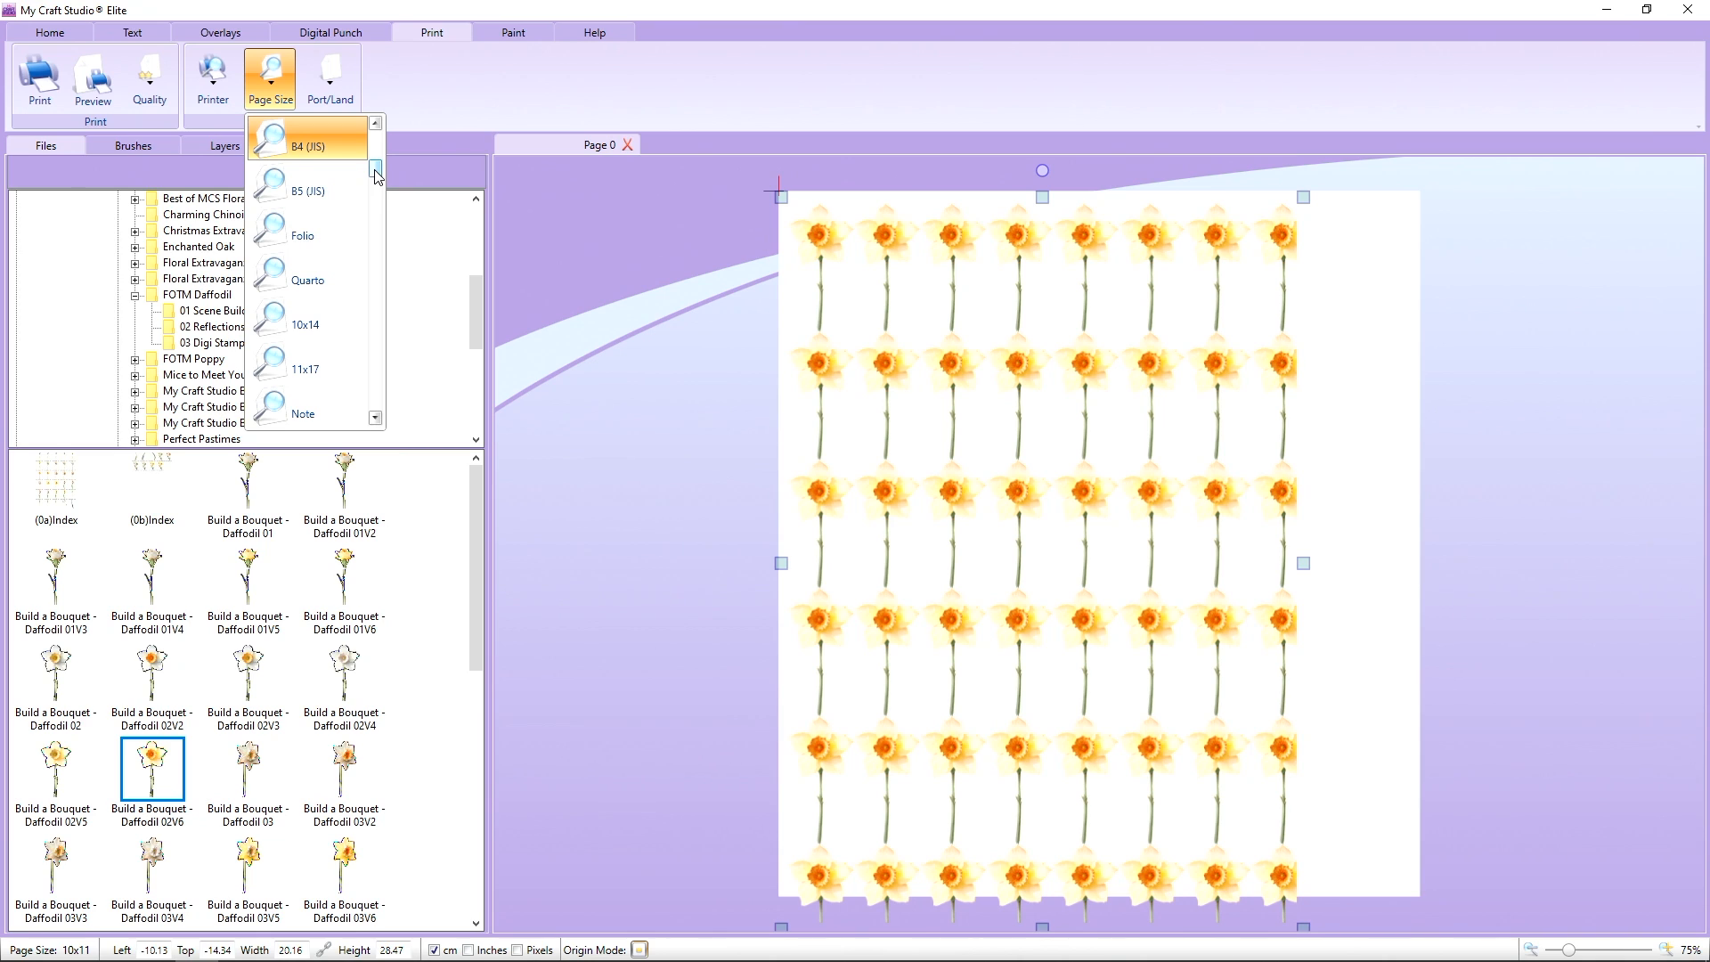
left_click_drag(375, 169, 375, 406)
left_click(318, 414)
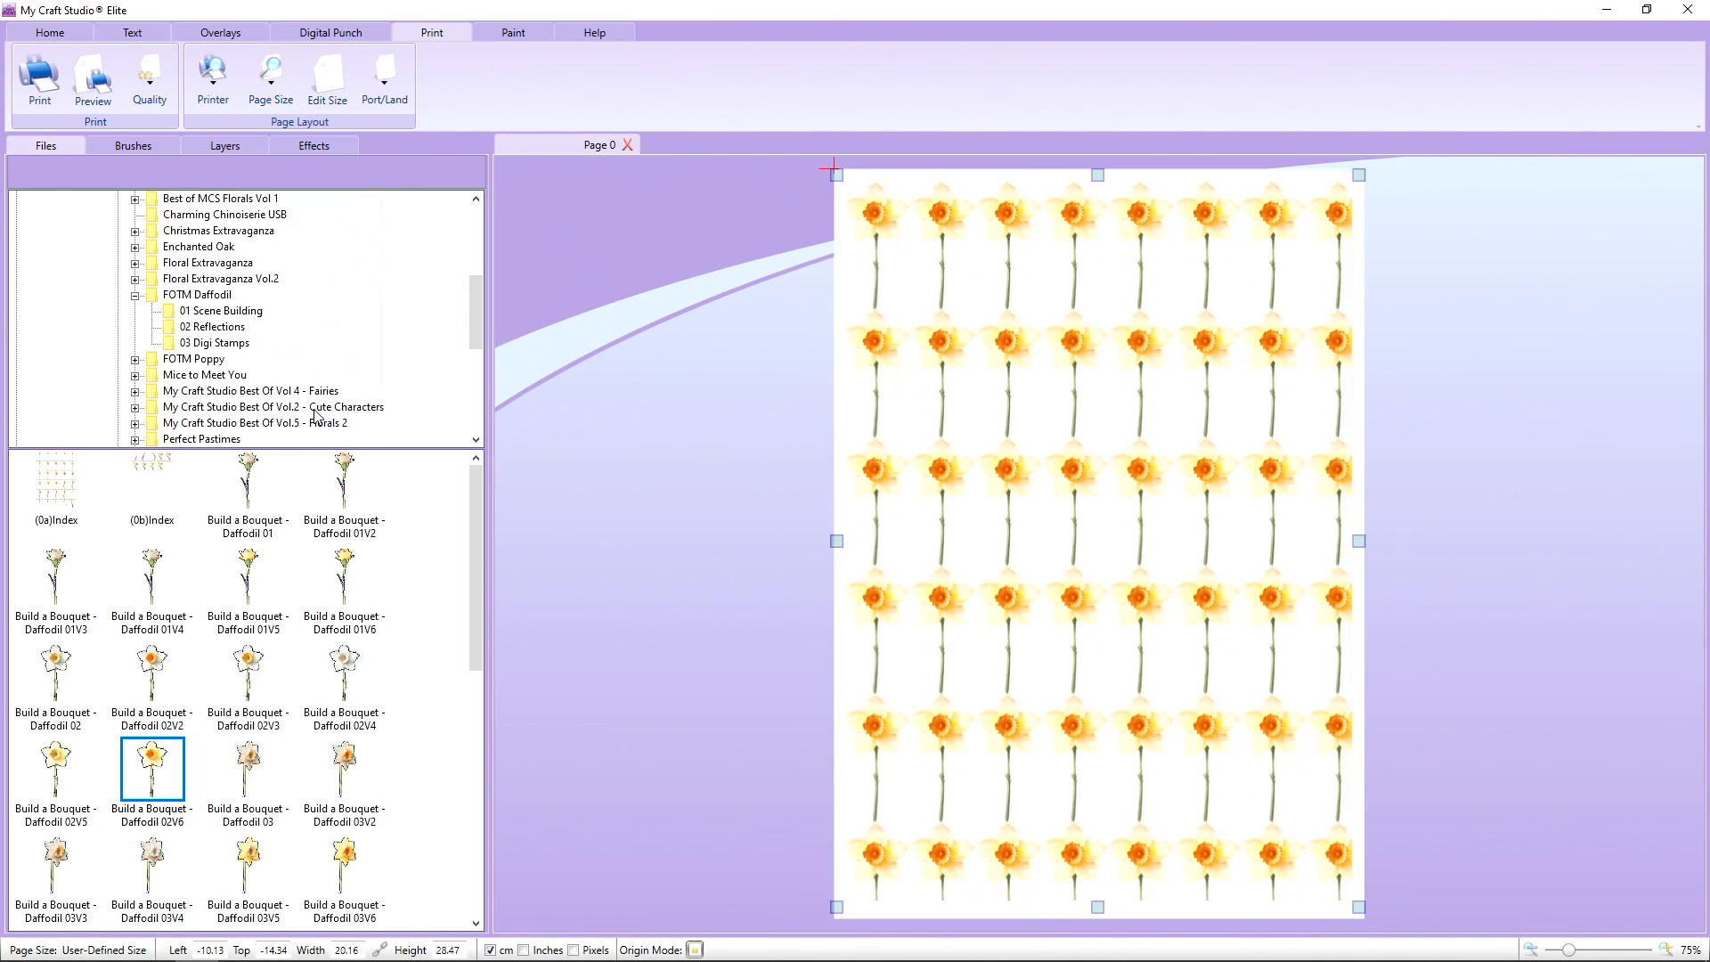
Change the page size to PRC Envelope #9 Rotated and return it to User-Defined Size.
left_click(274, 84)
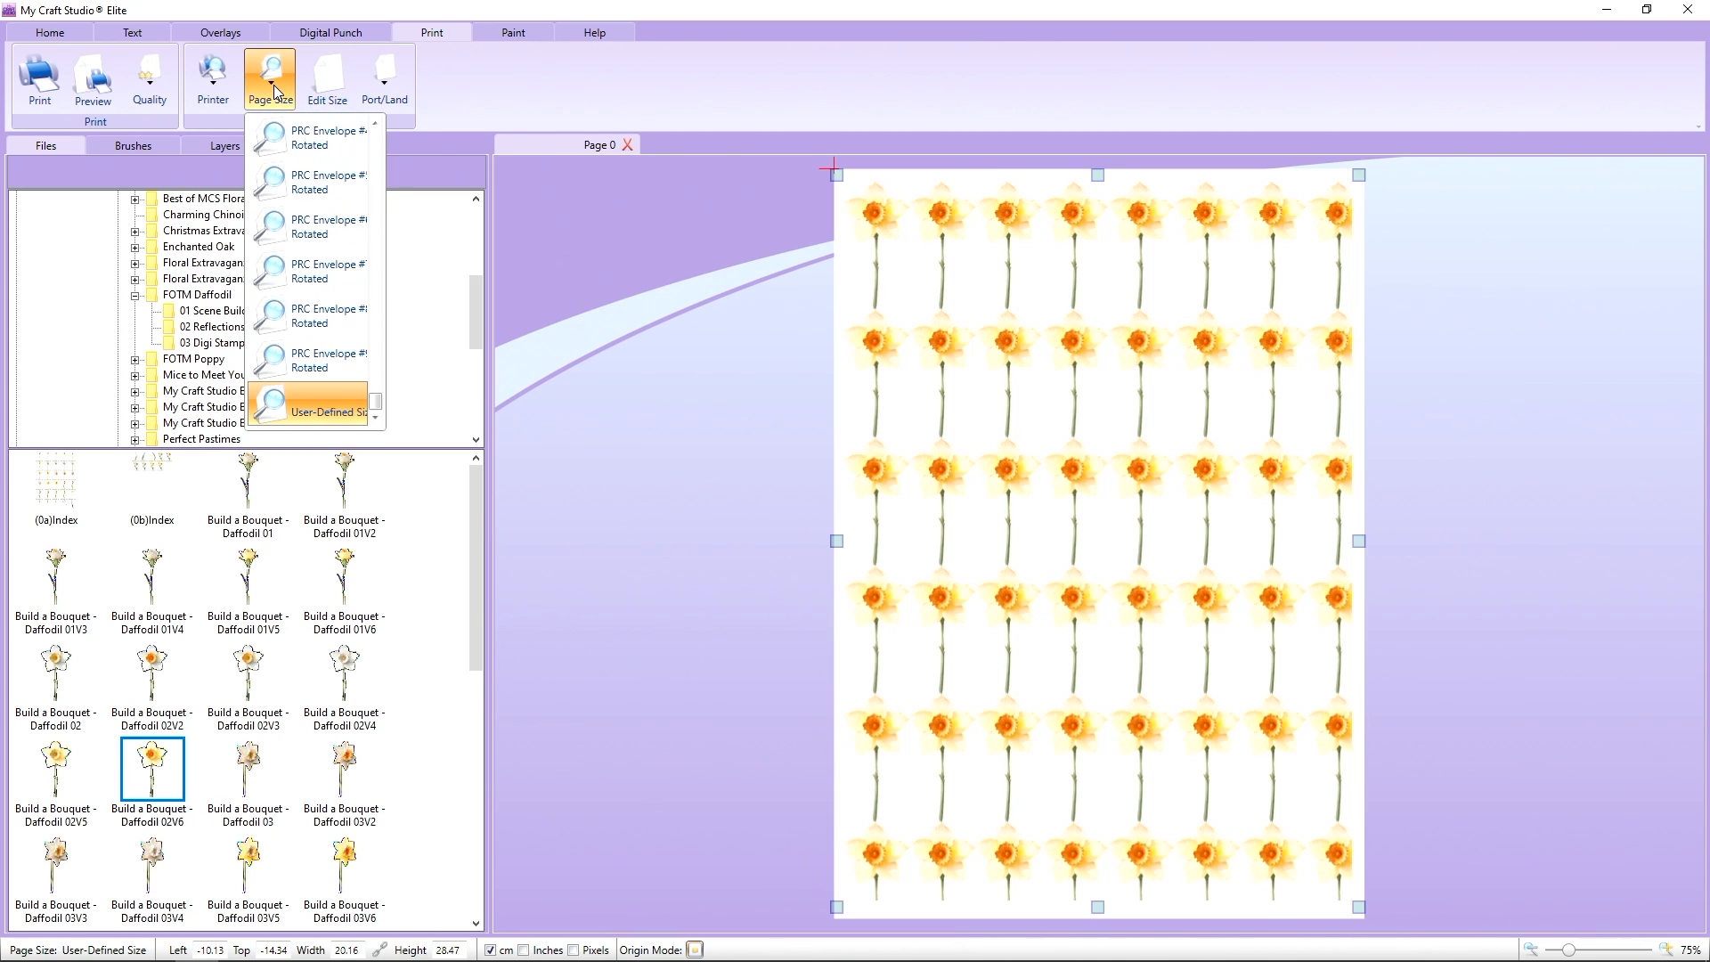
left_click(274, 84)
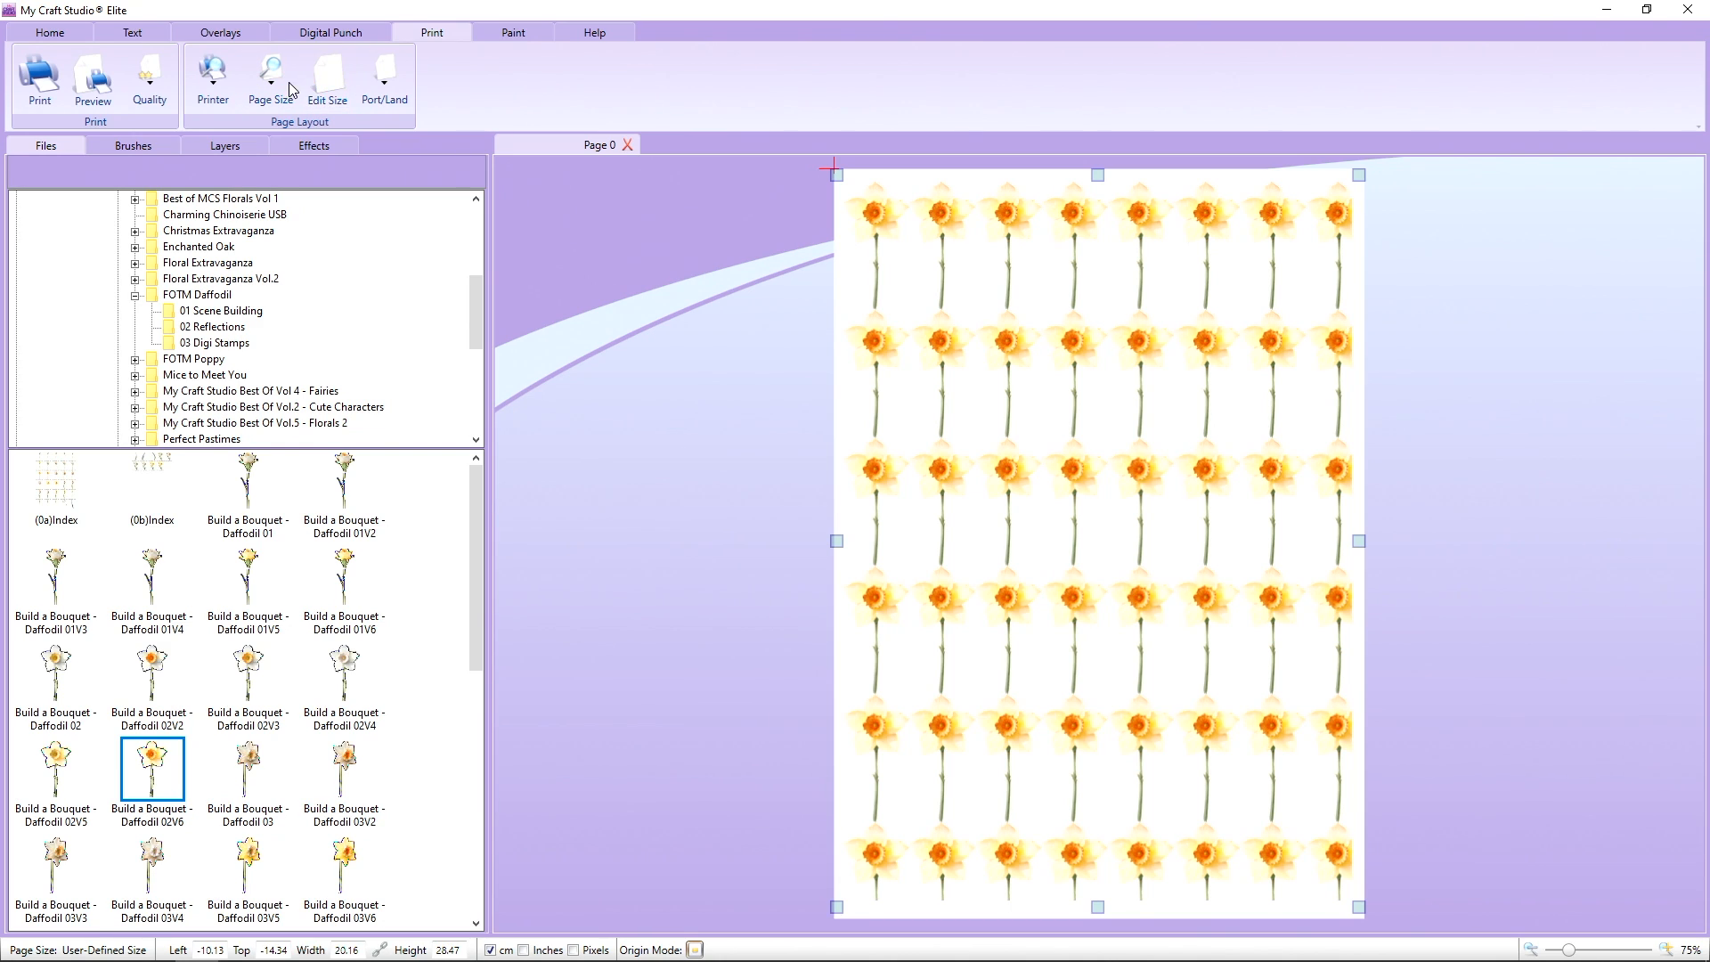
left_click(290, 87)
left_click(302, 364)
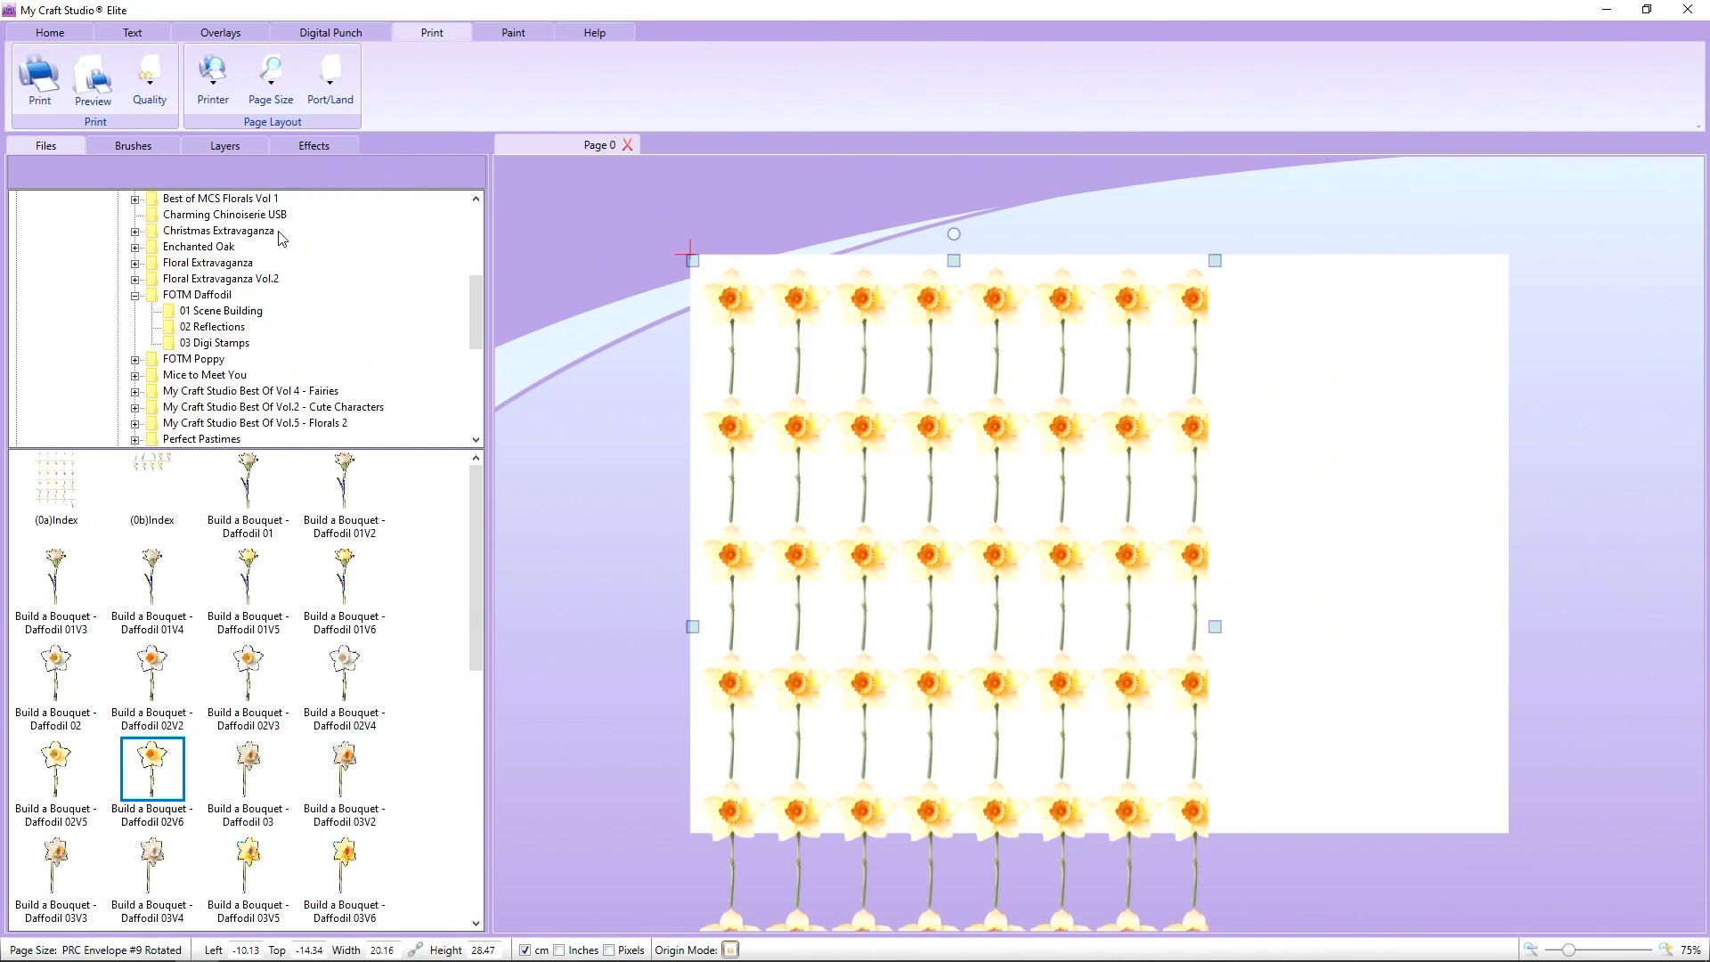
left_click(274, 83)
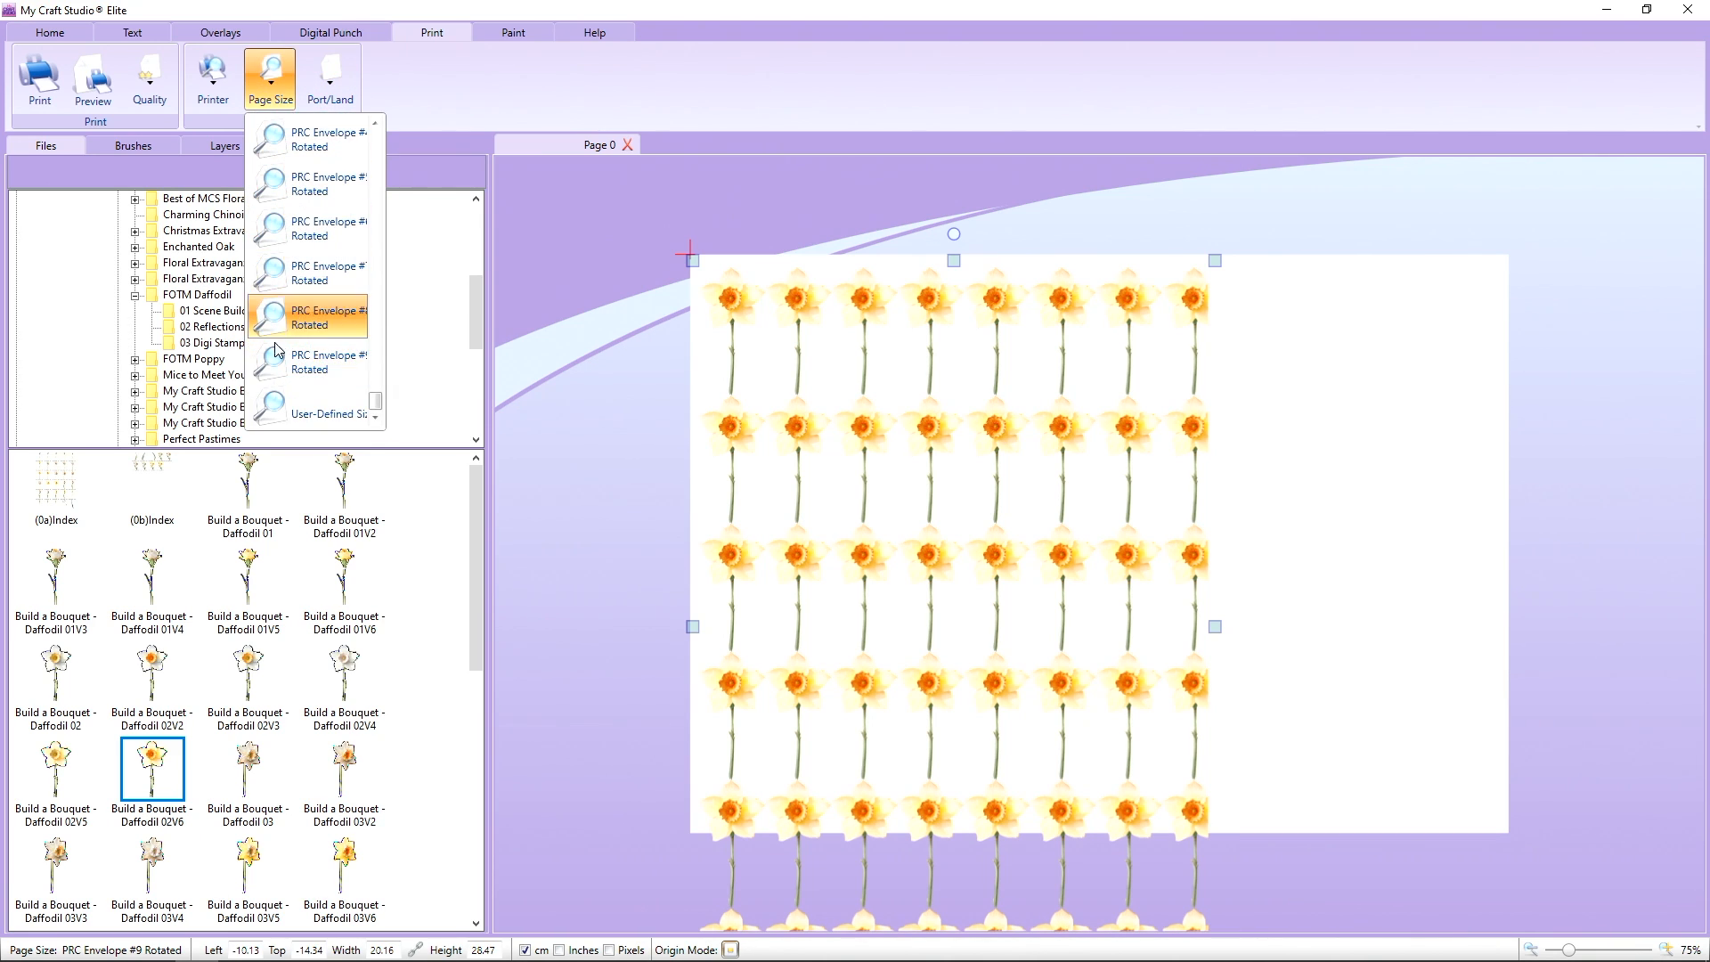
left_click(294, 411)
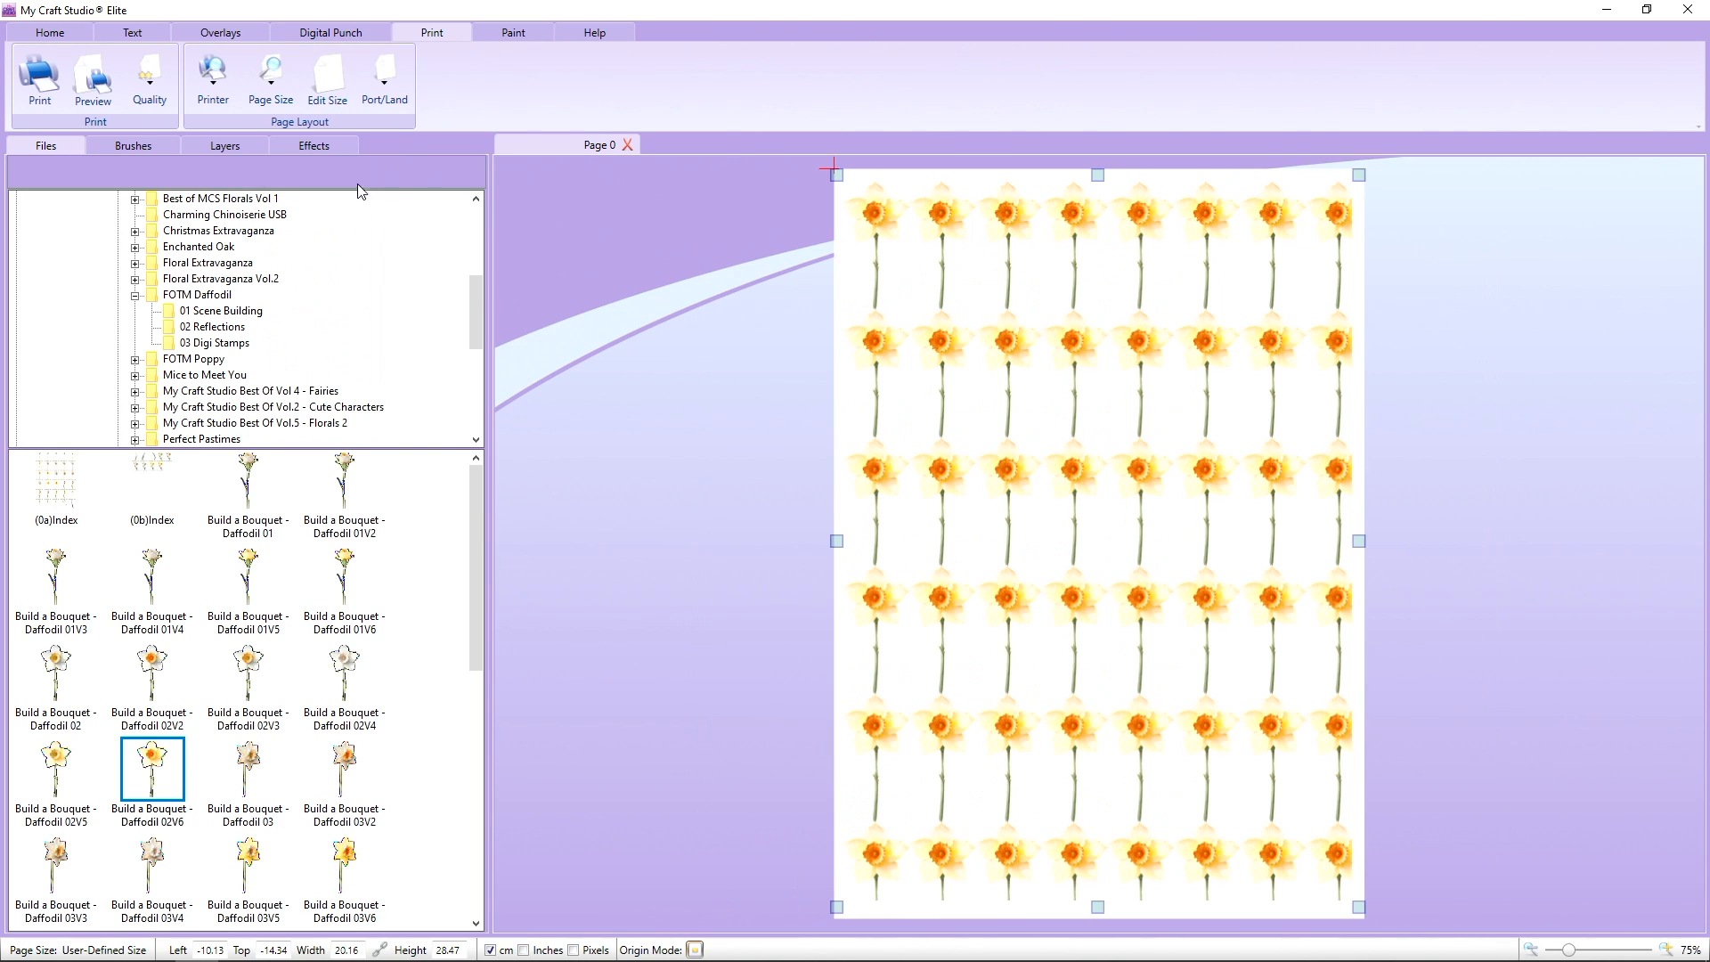
Define the custom page size in inches with a width of 6 and a height of 6.
left_click(331, 88)
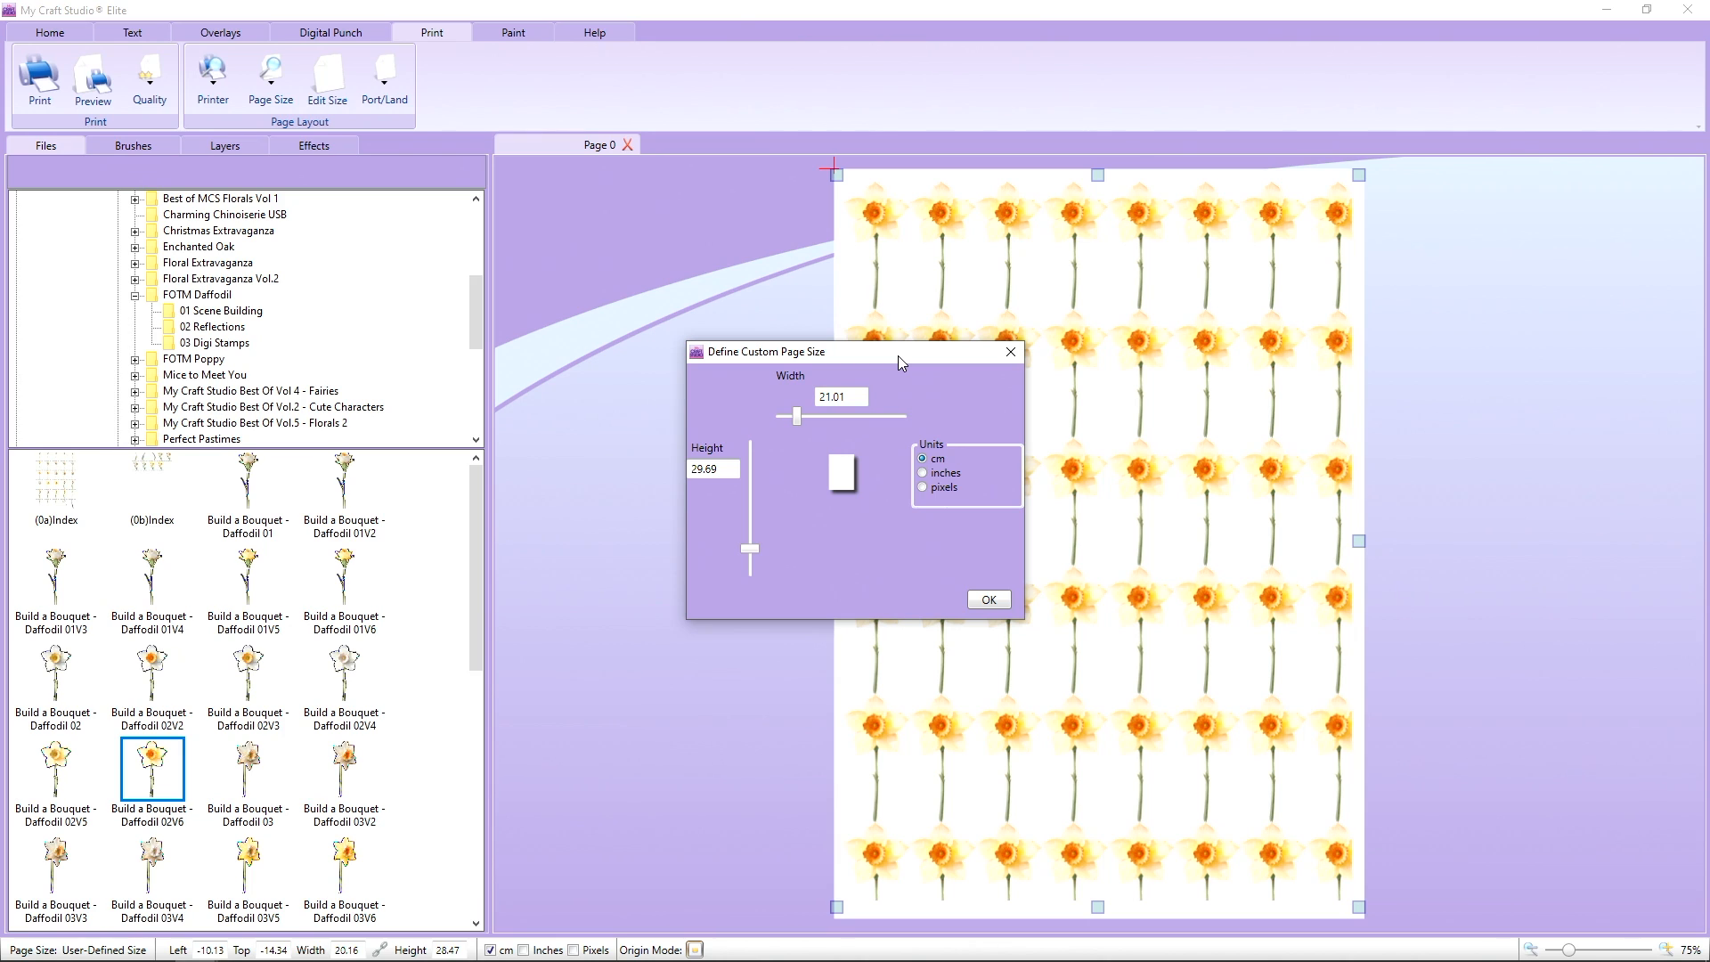
left_click(922, 473)
left_click_drag(844, 396, 823, 397)
type("6")
left_click_drag(720, 466, 694, 470)
type("6")
left_click(842, 398)
type("6")
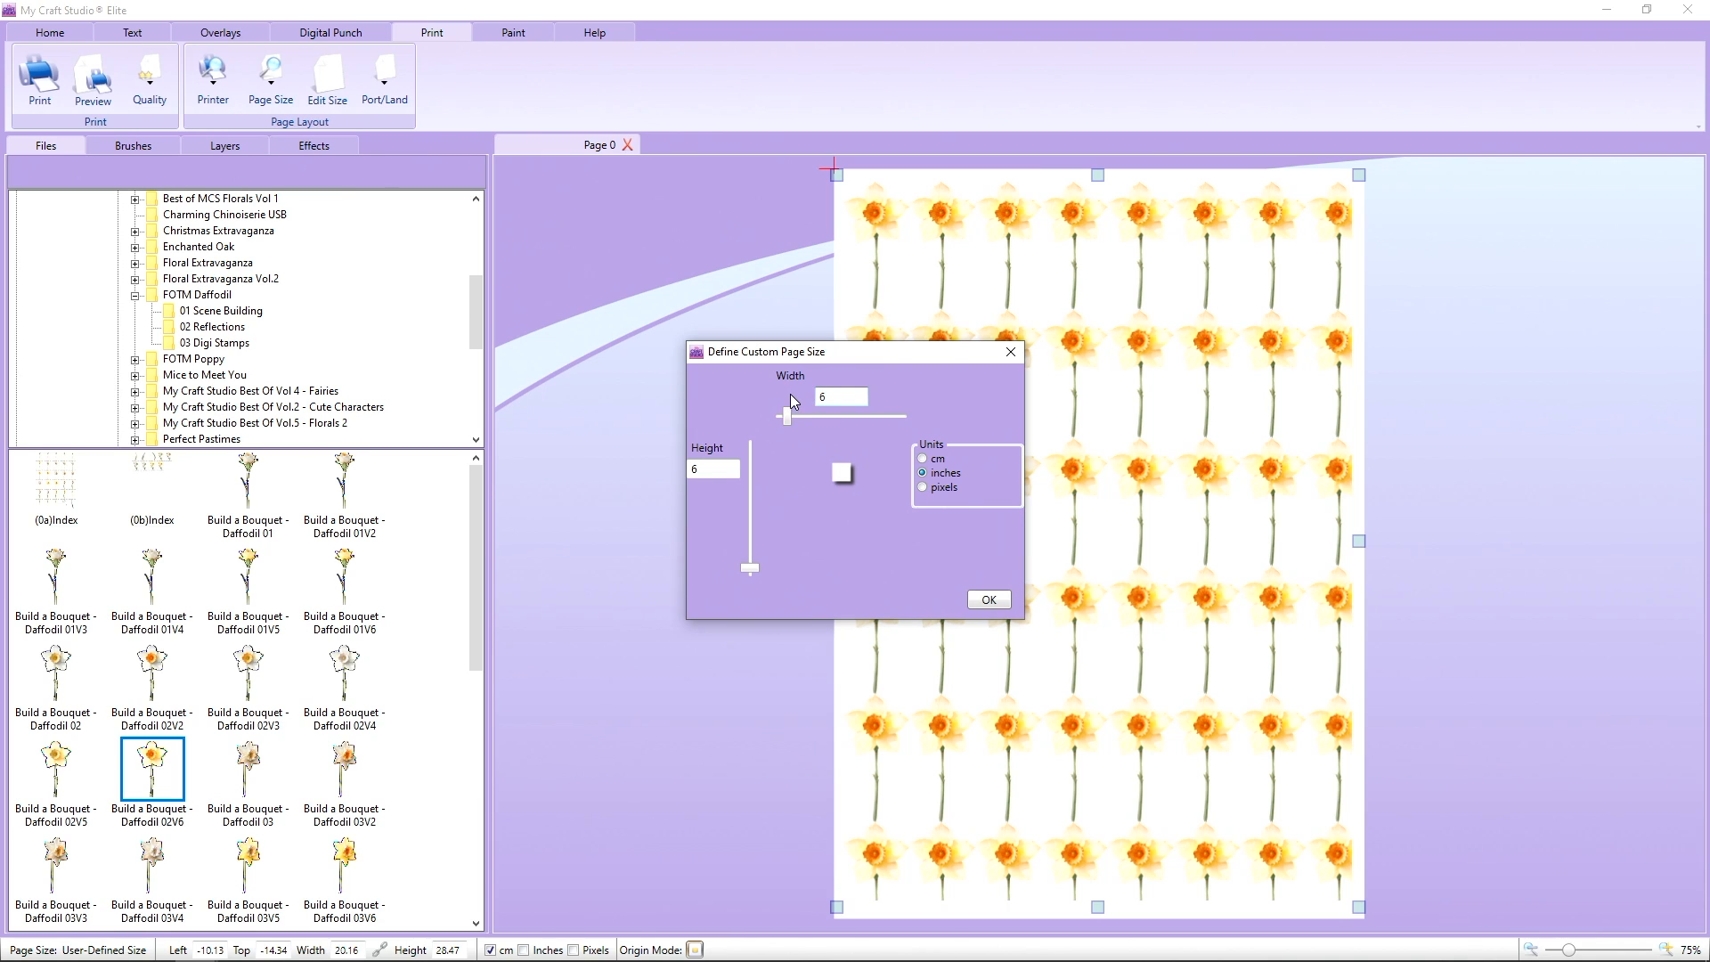
left_click(990, 599)
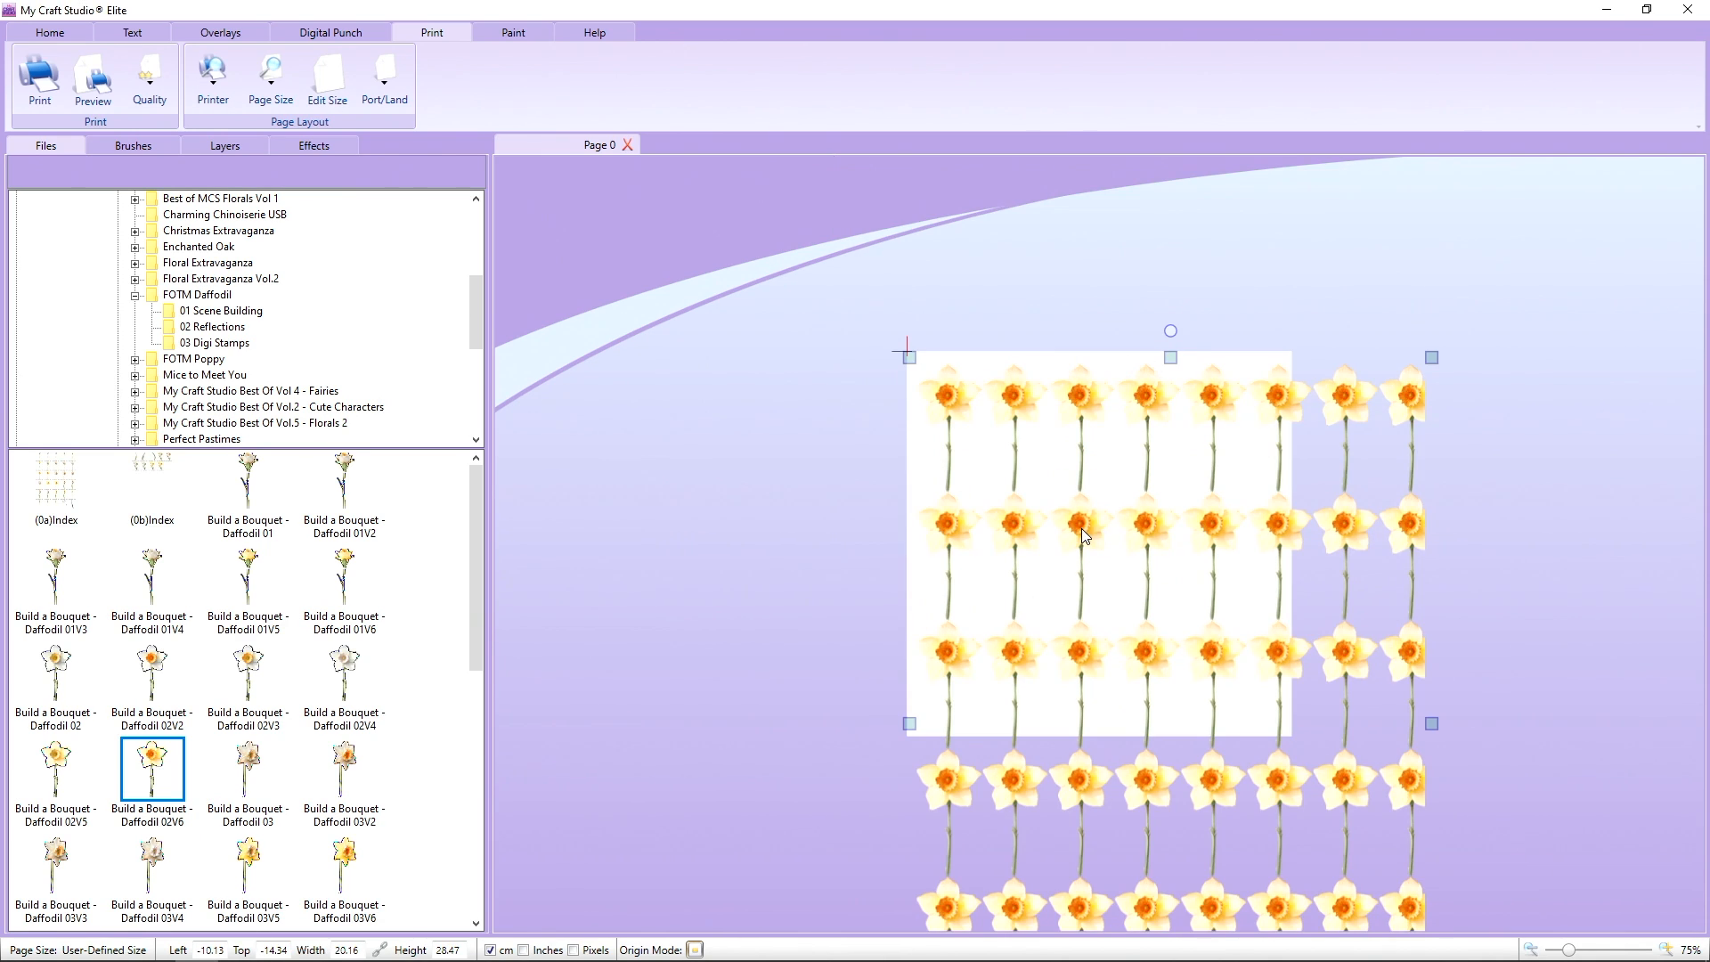
Delete the tiled daffodil design from the square page.
left_click_drag(1118, 534, 990, 419)
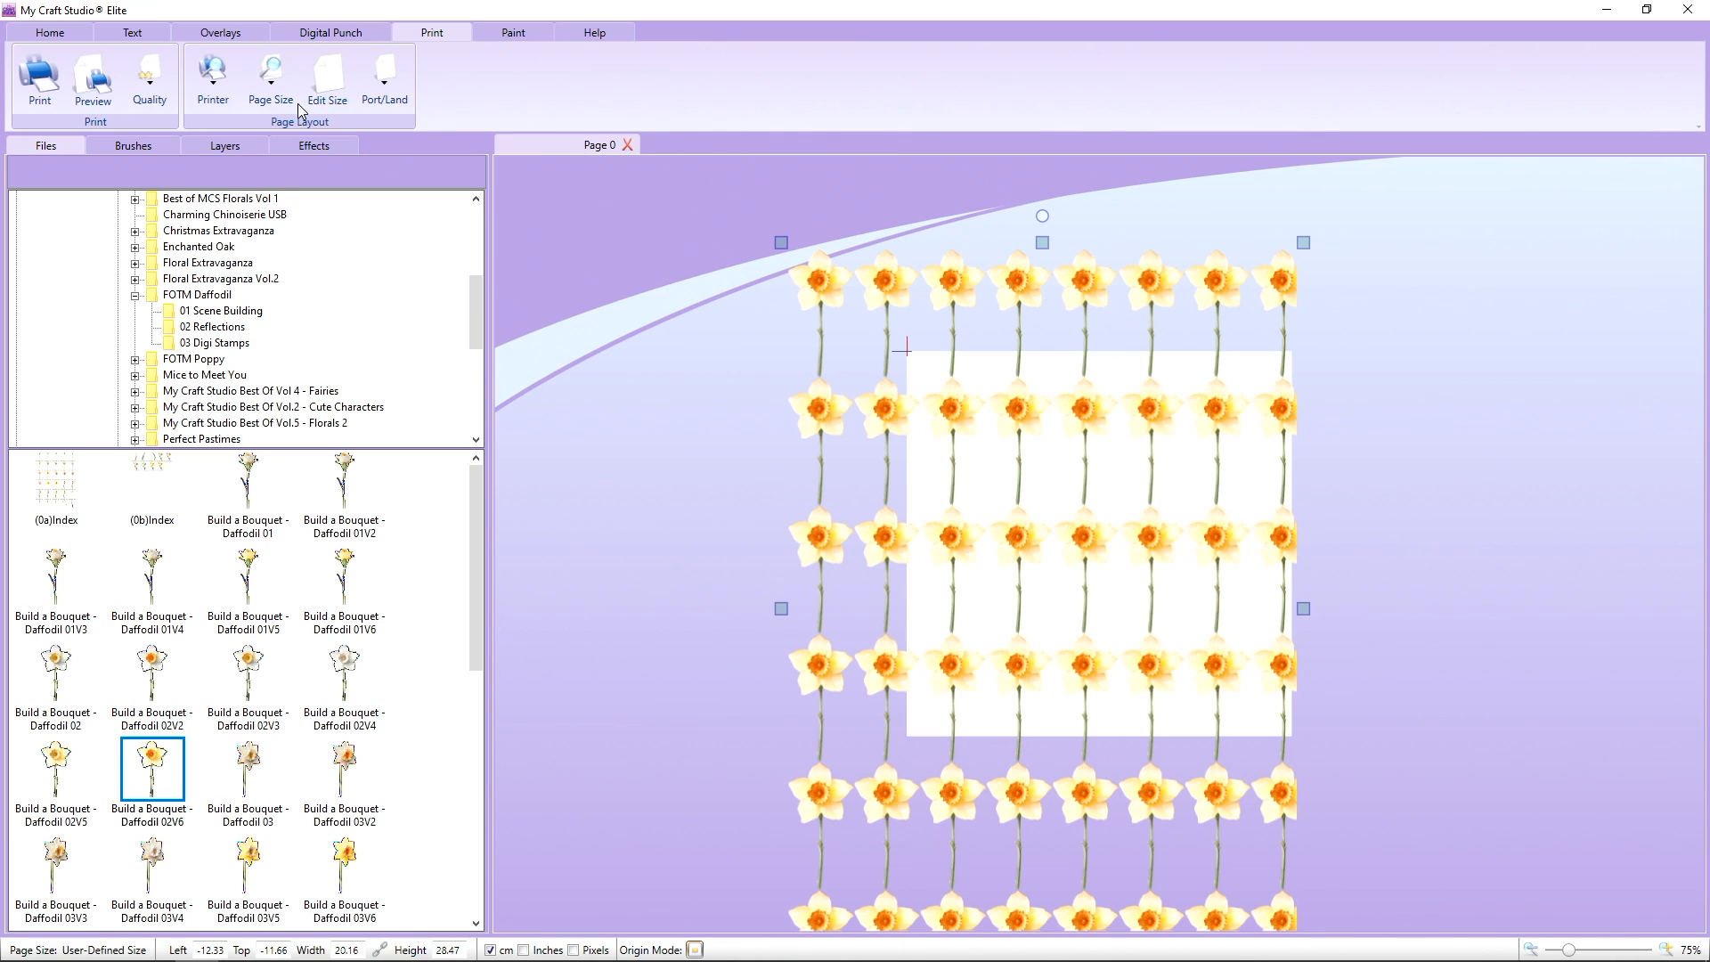
key("Delete")
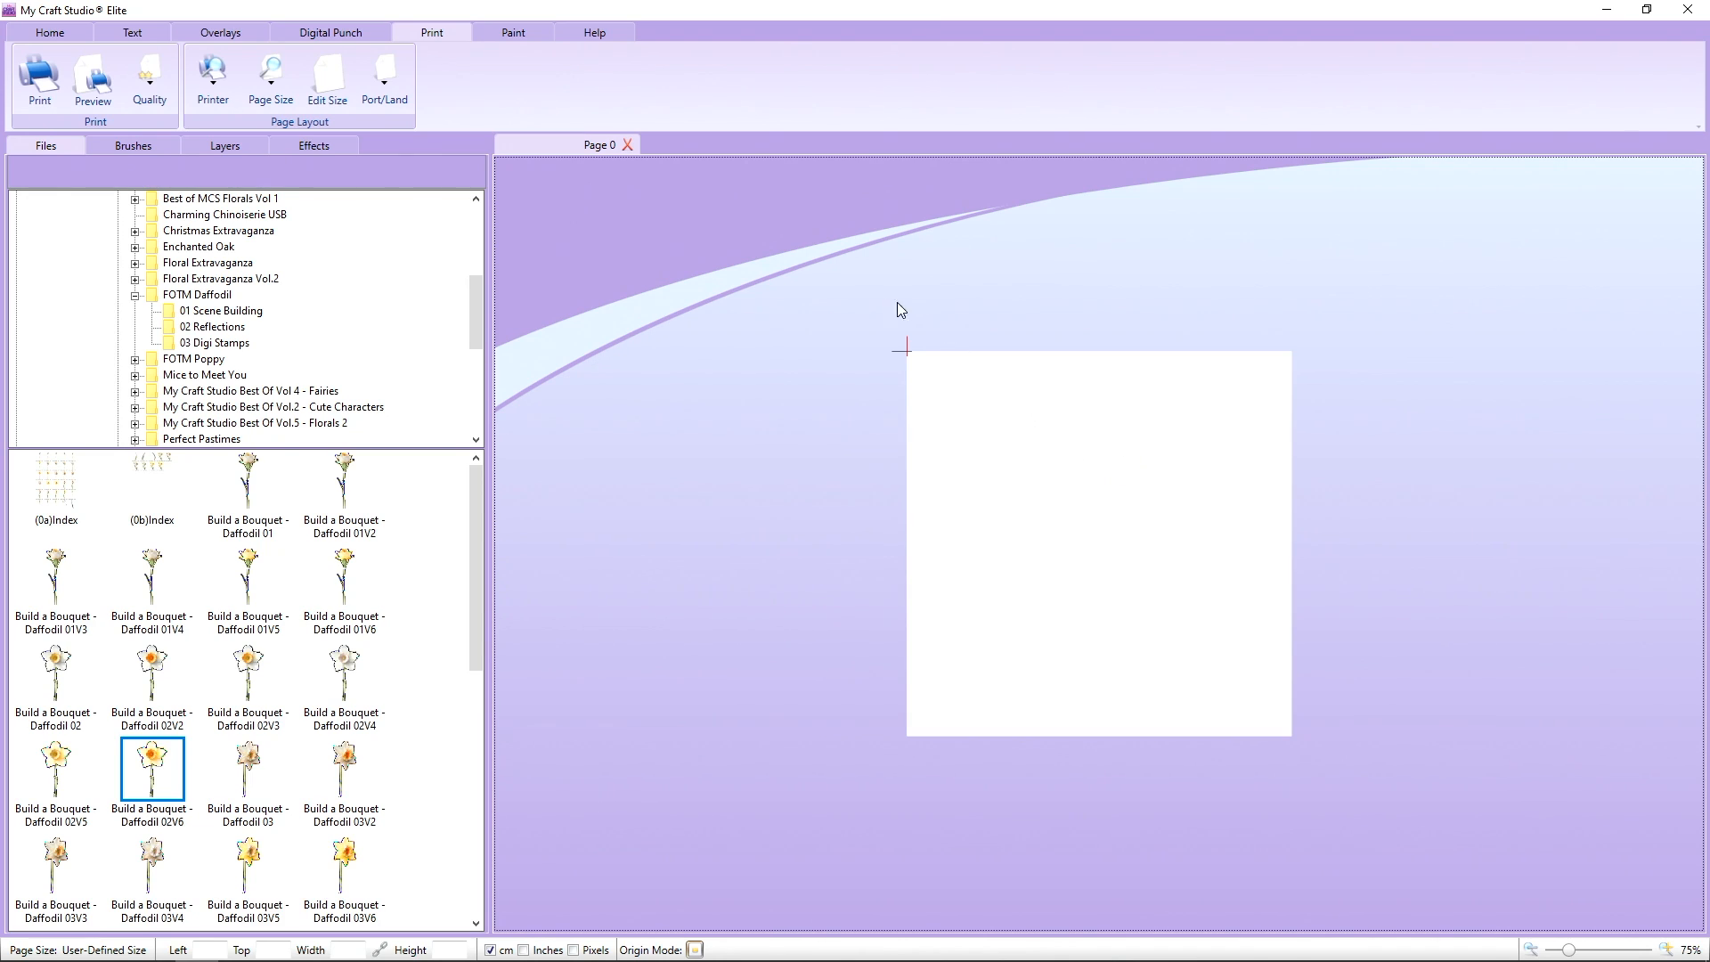
right_click(1068, 567)
left_click(1099, 437)
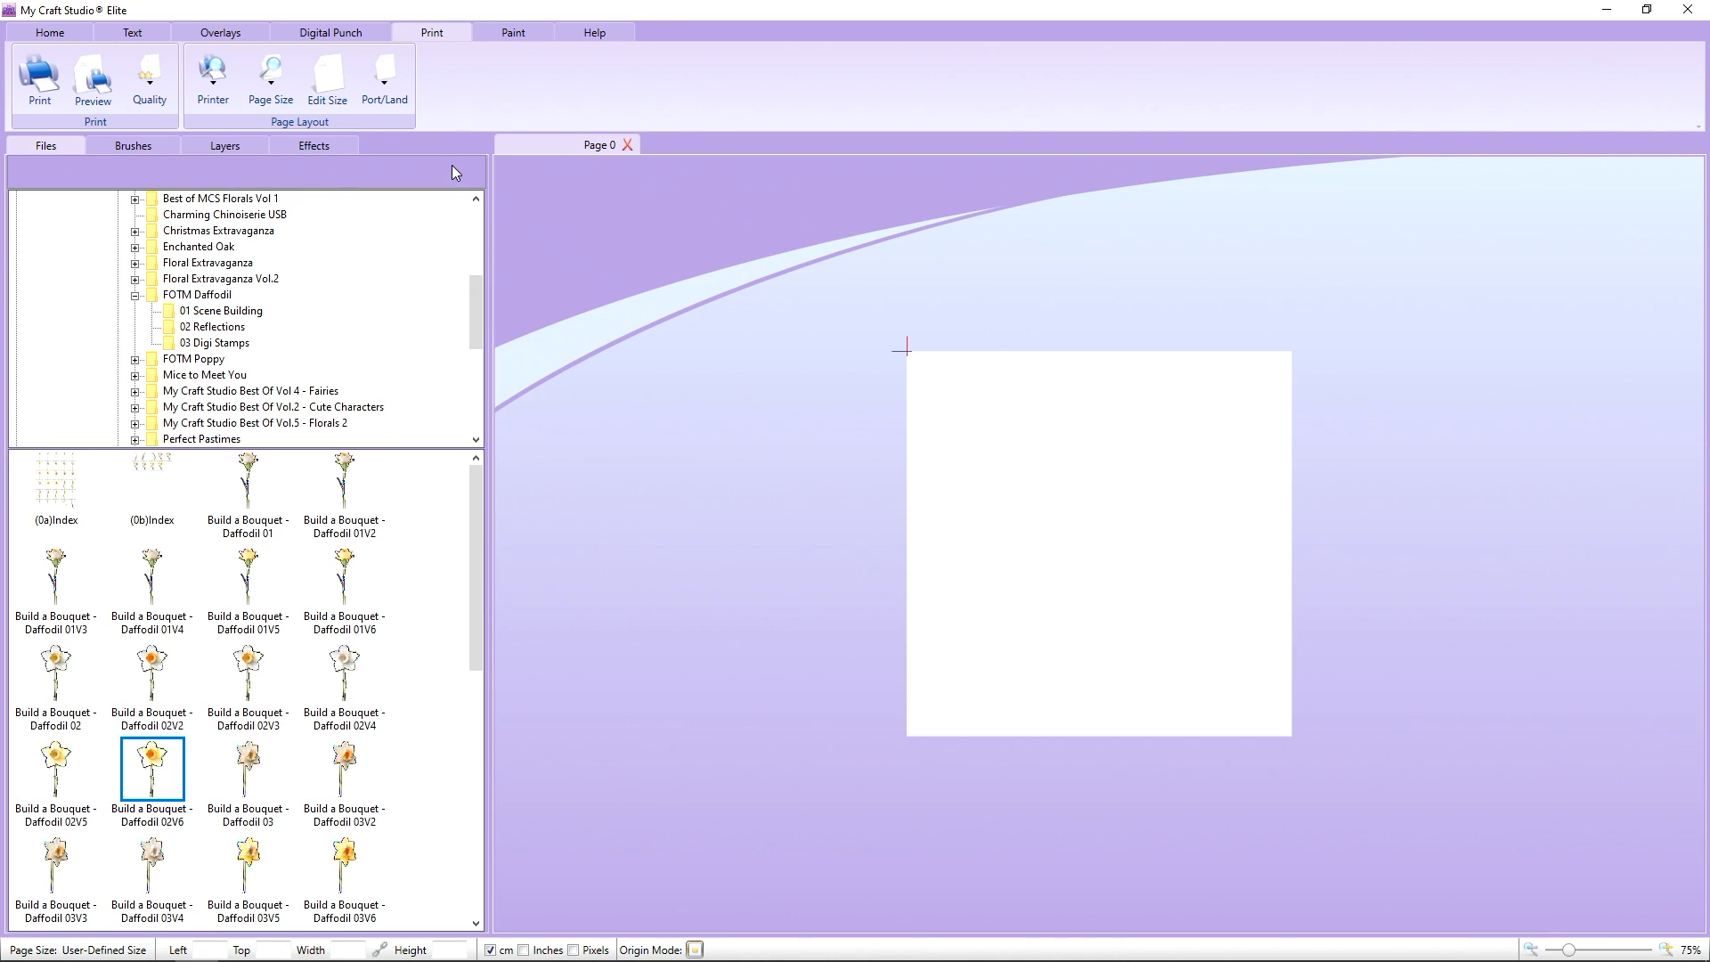
Resize the custom page with the sliders to a tall strip about 14.71 cm wide and 43.71 cm high.
left_click(326, 87)
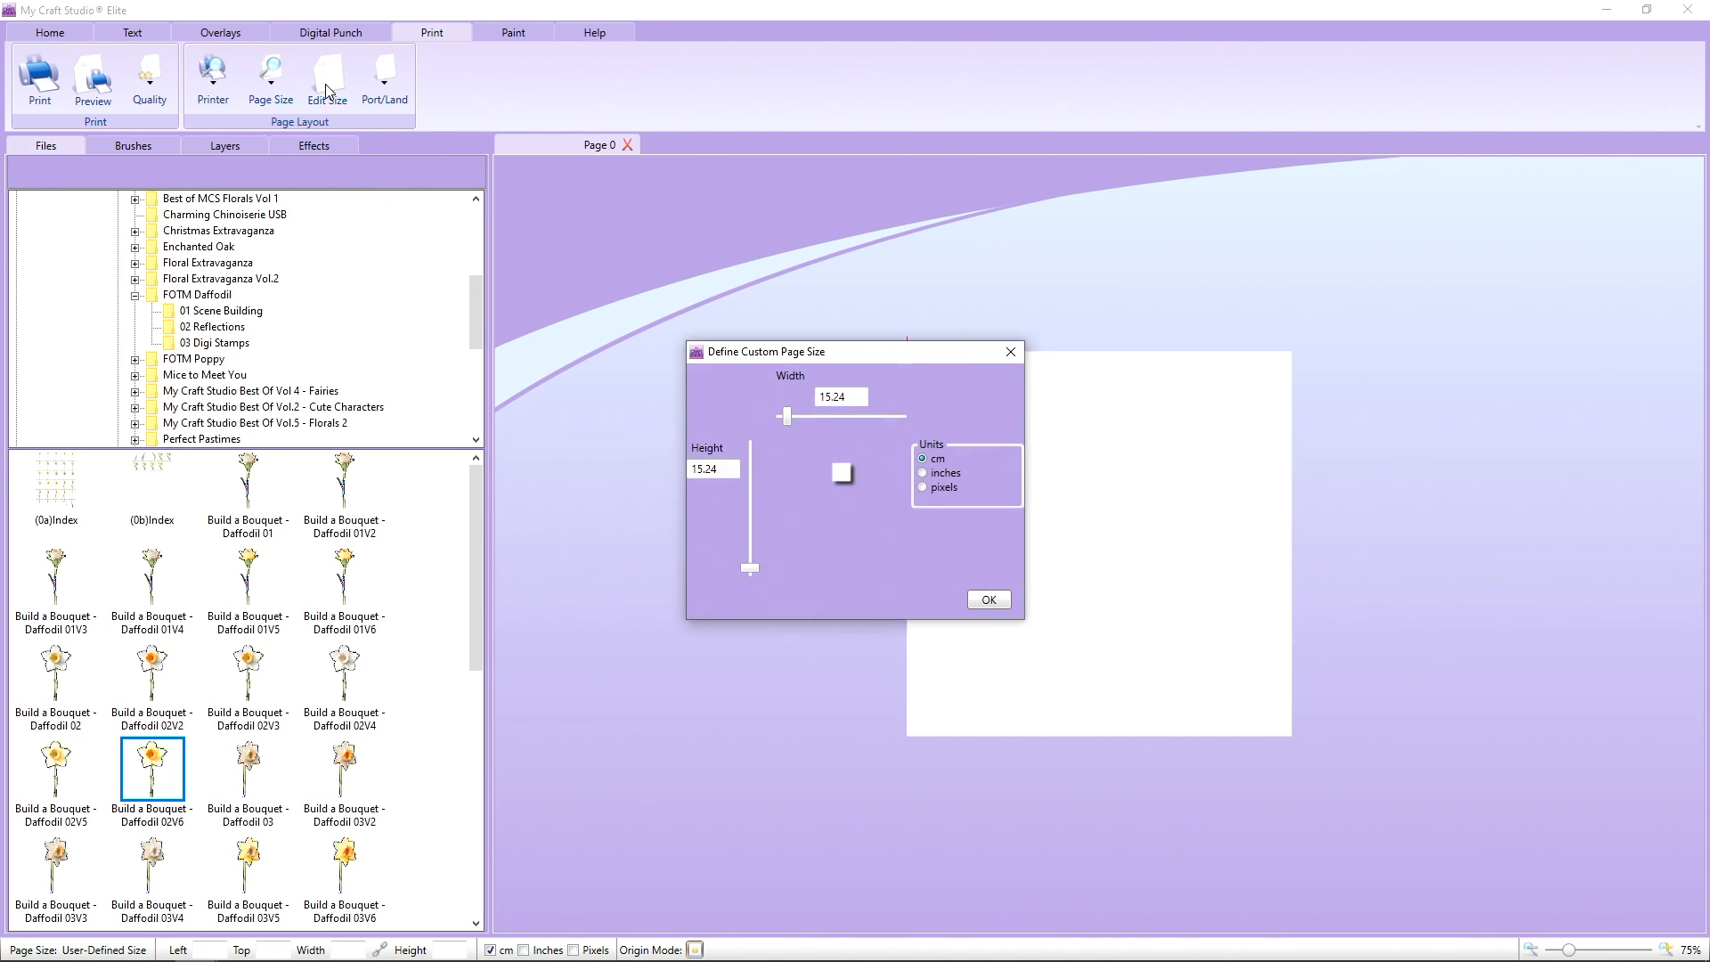
left_click_drag(788, 414, 830, 413)
left_click_drag(828, 415, 787, 447)
left_click_drag(750, 566, 752, 529)
left_click(990, 601)
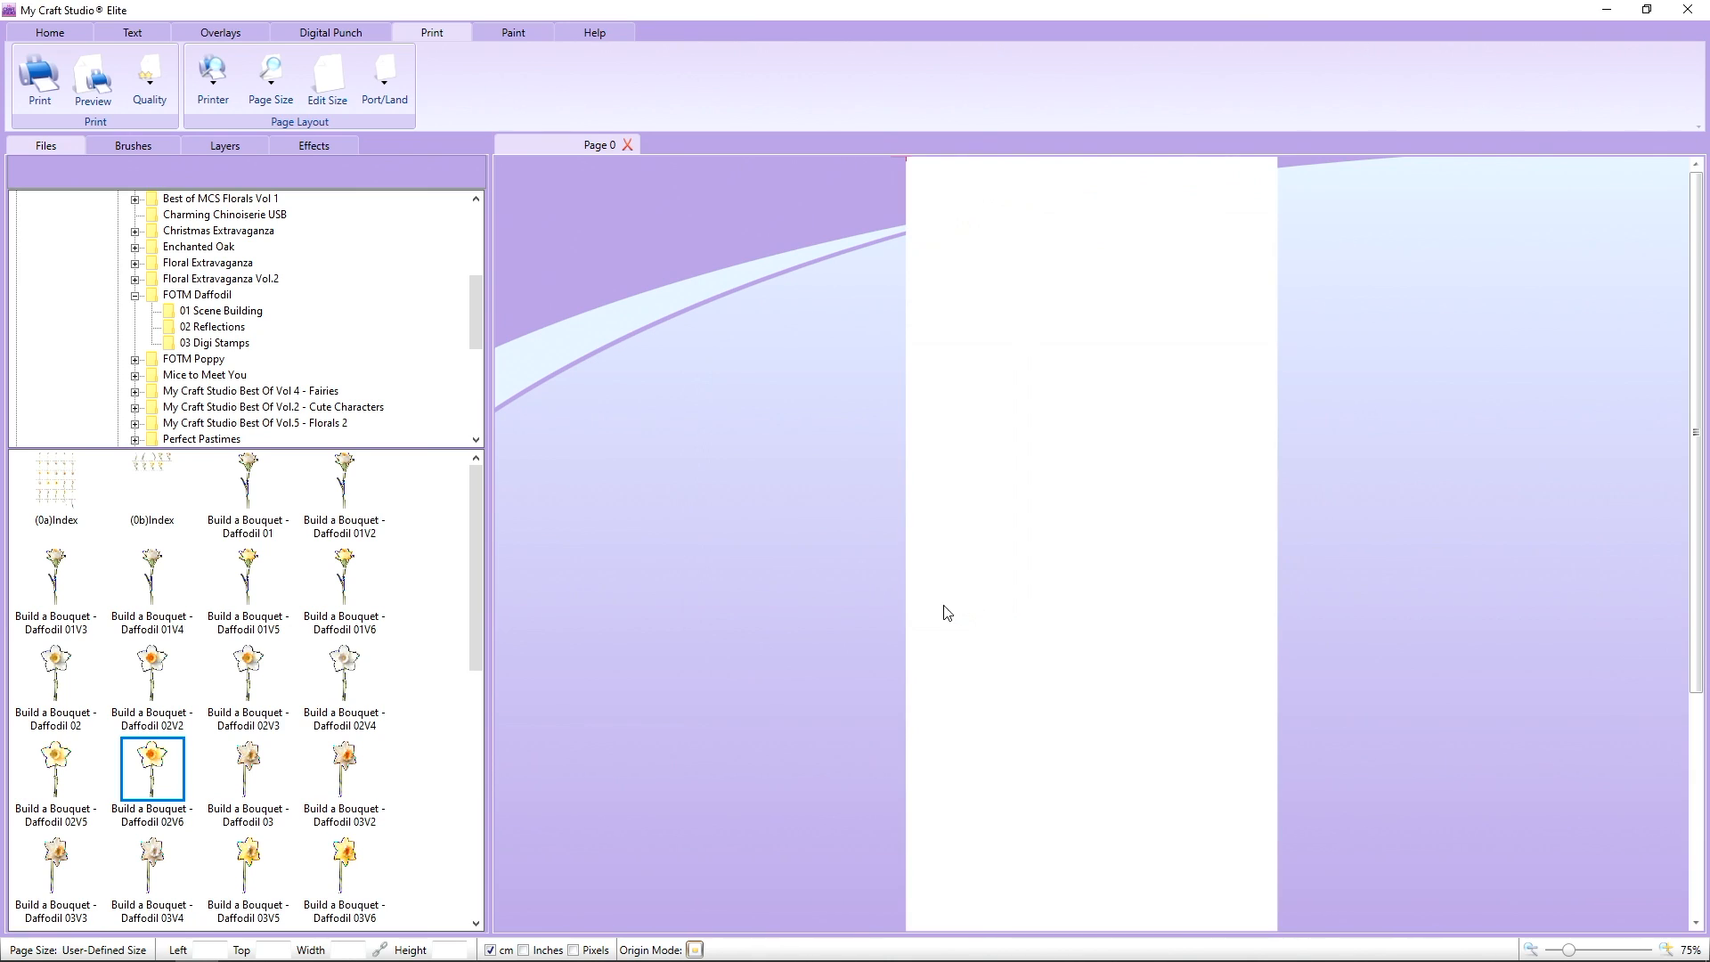
left_click_drag(1568, 951, 1558, 951)
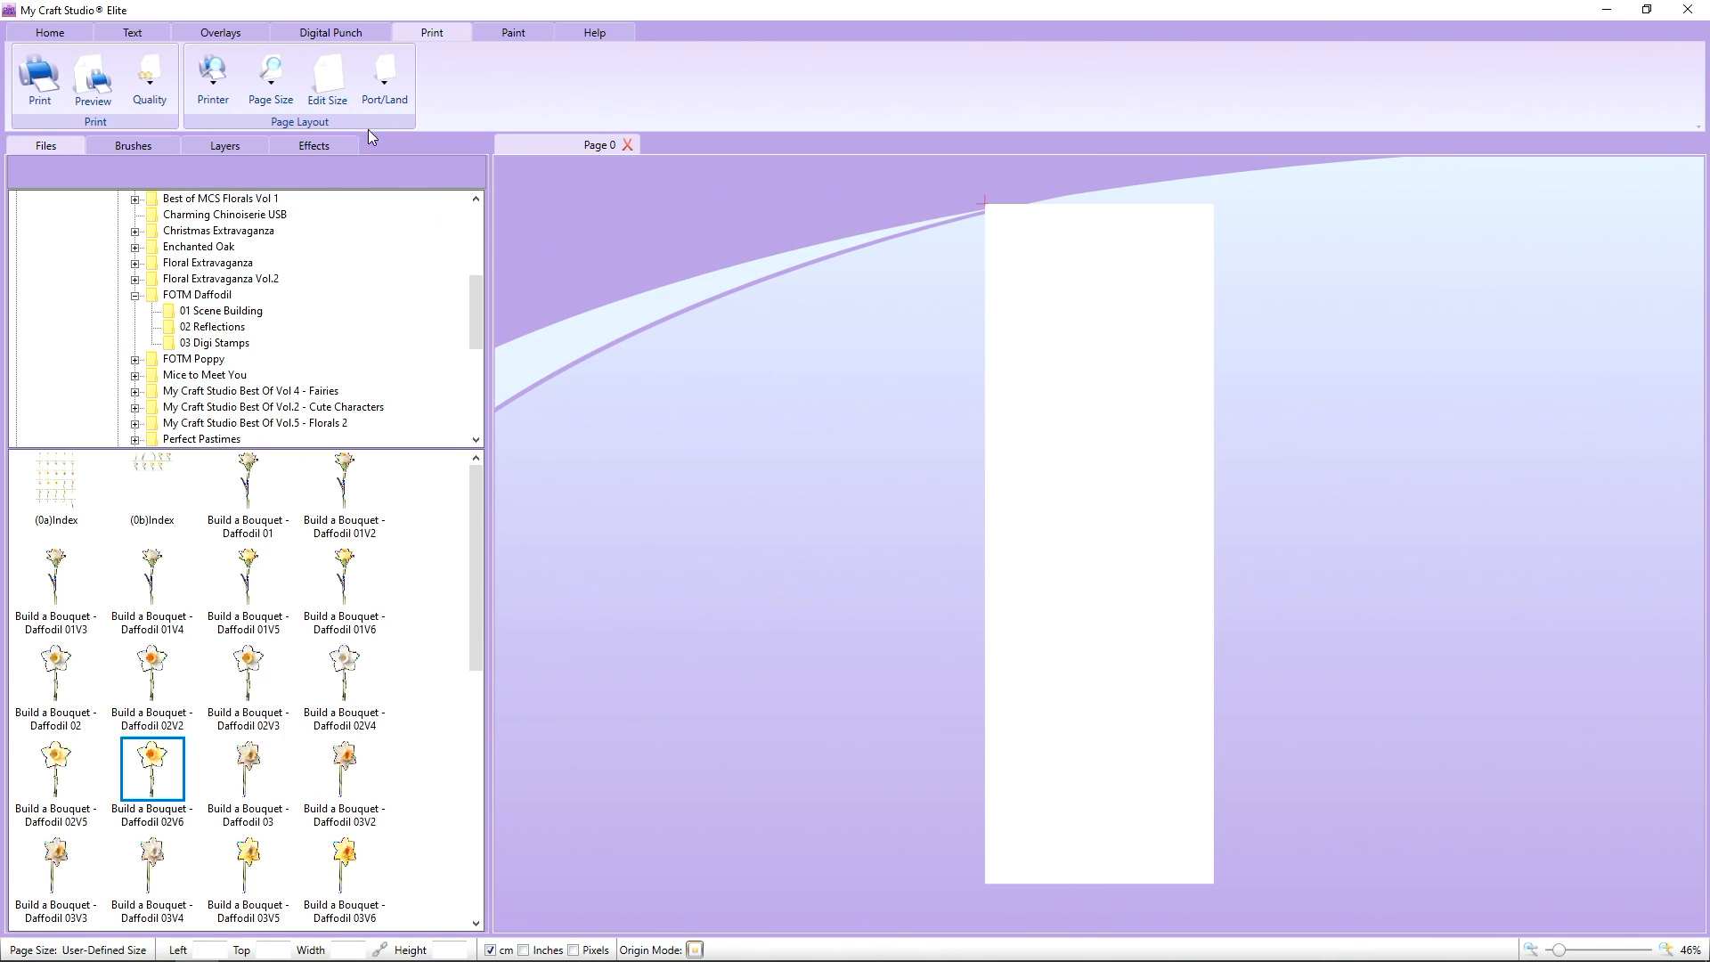
Set the custom page size back to 6 inches wide and 6 inches high.
left_click(328, 79)
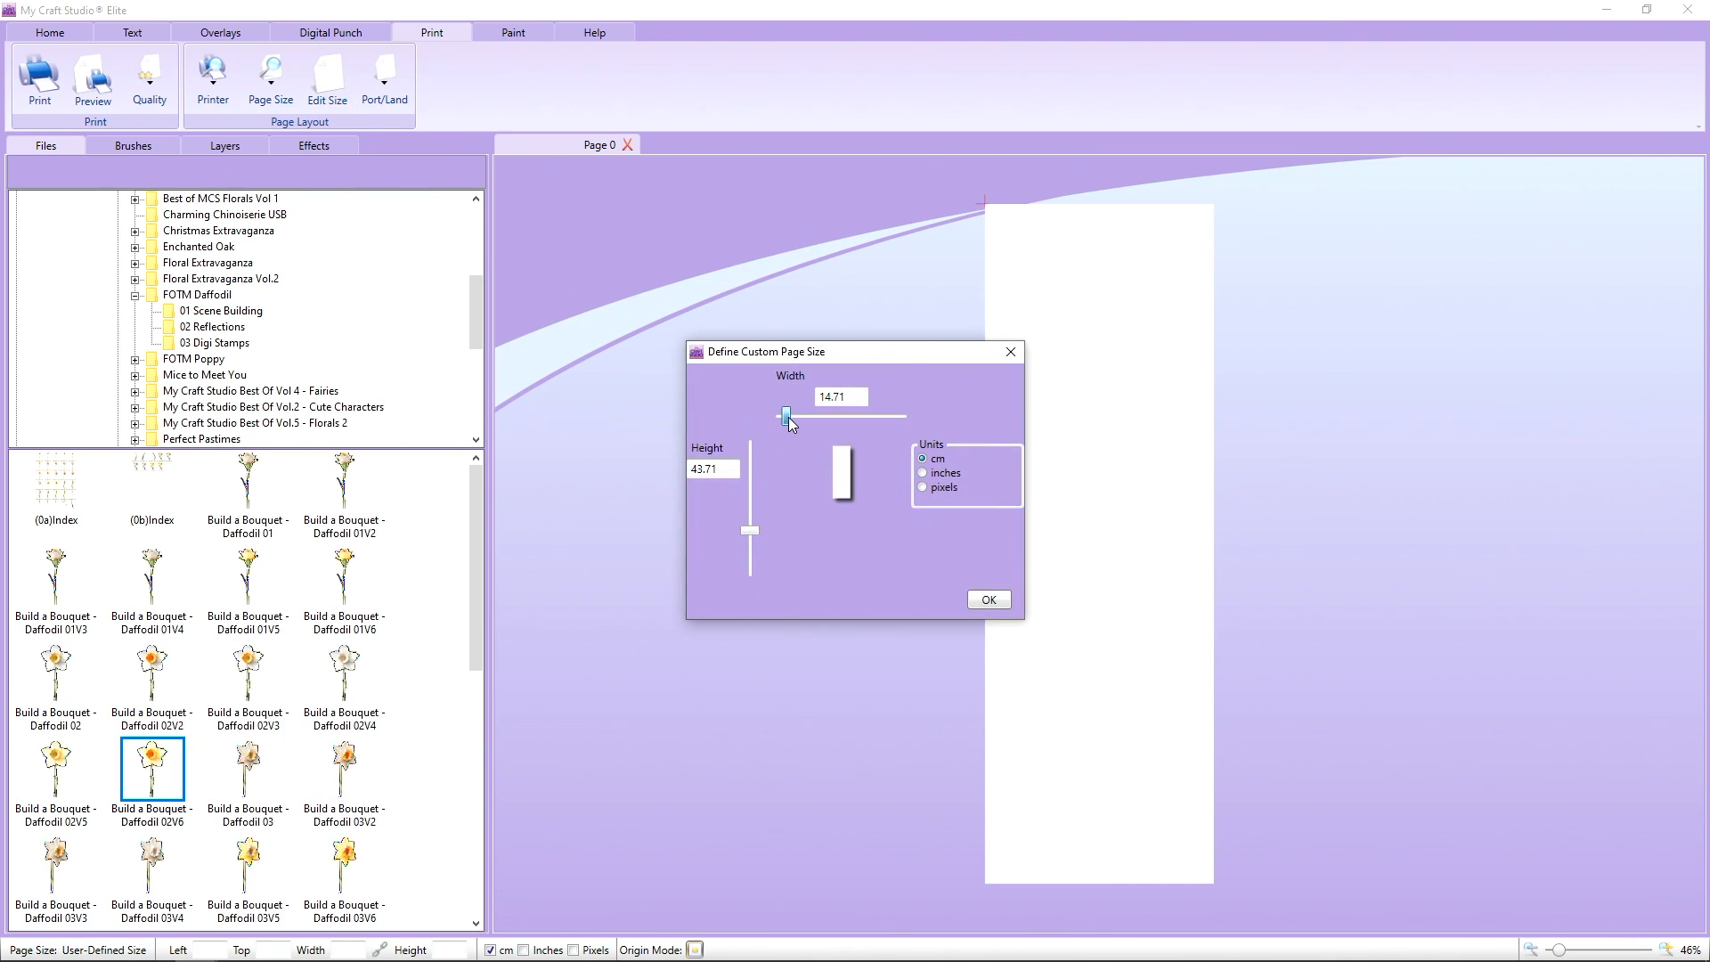
left_click_drag(788, 416, 797, 415)
left_click(912, 473)
left_click_drag(719, 467, 687, 469)
type("6")
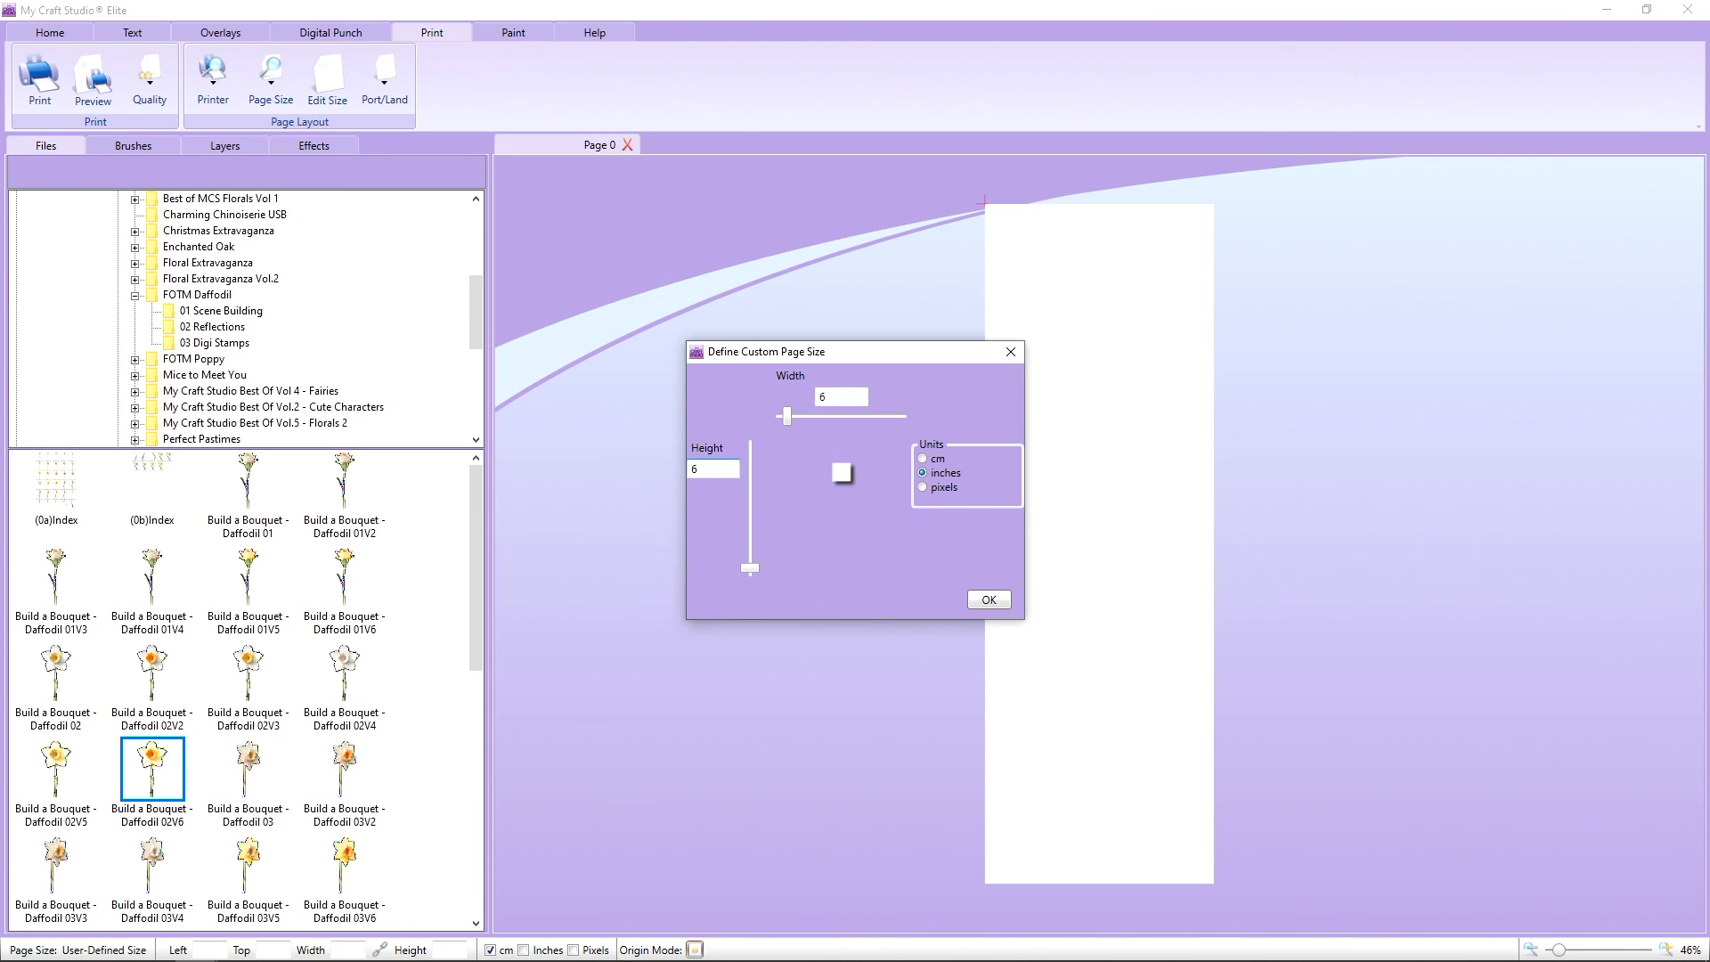
left_click(981, 604)
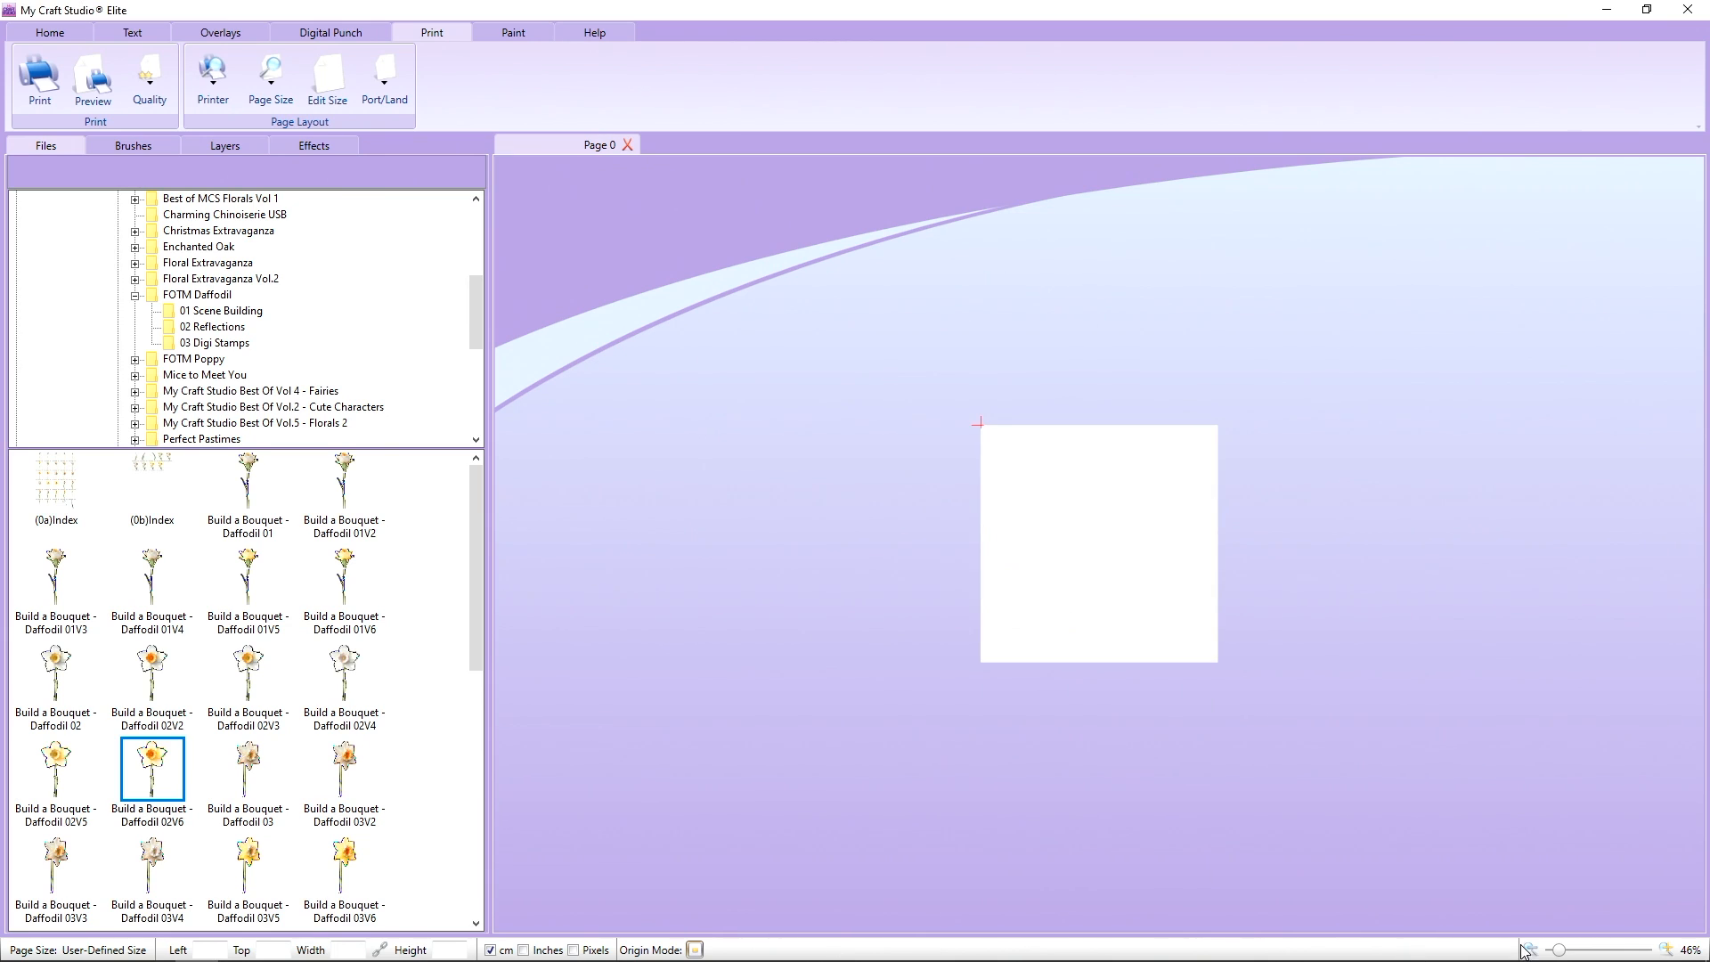
Add the Over the Edge DaffodilV6 image, shrink it to about 2.72 x 3.88 cm, and place it at the page's upper-left corner.
left_click_drag(1565, 954, 1588, 955)
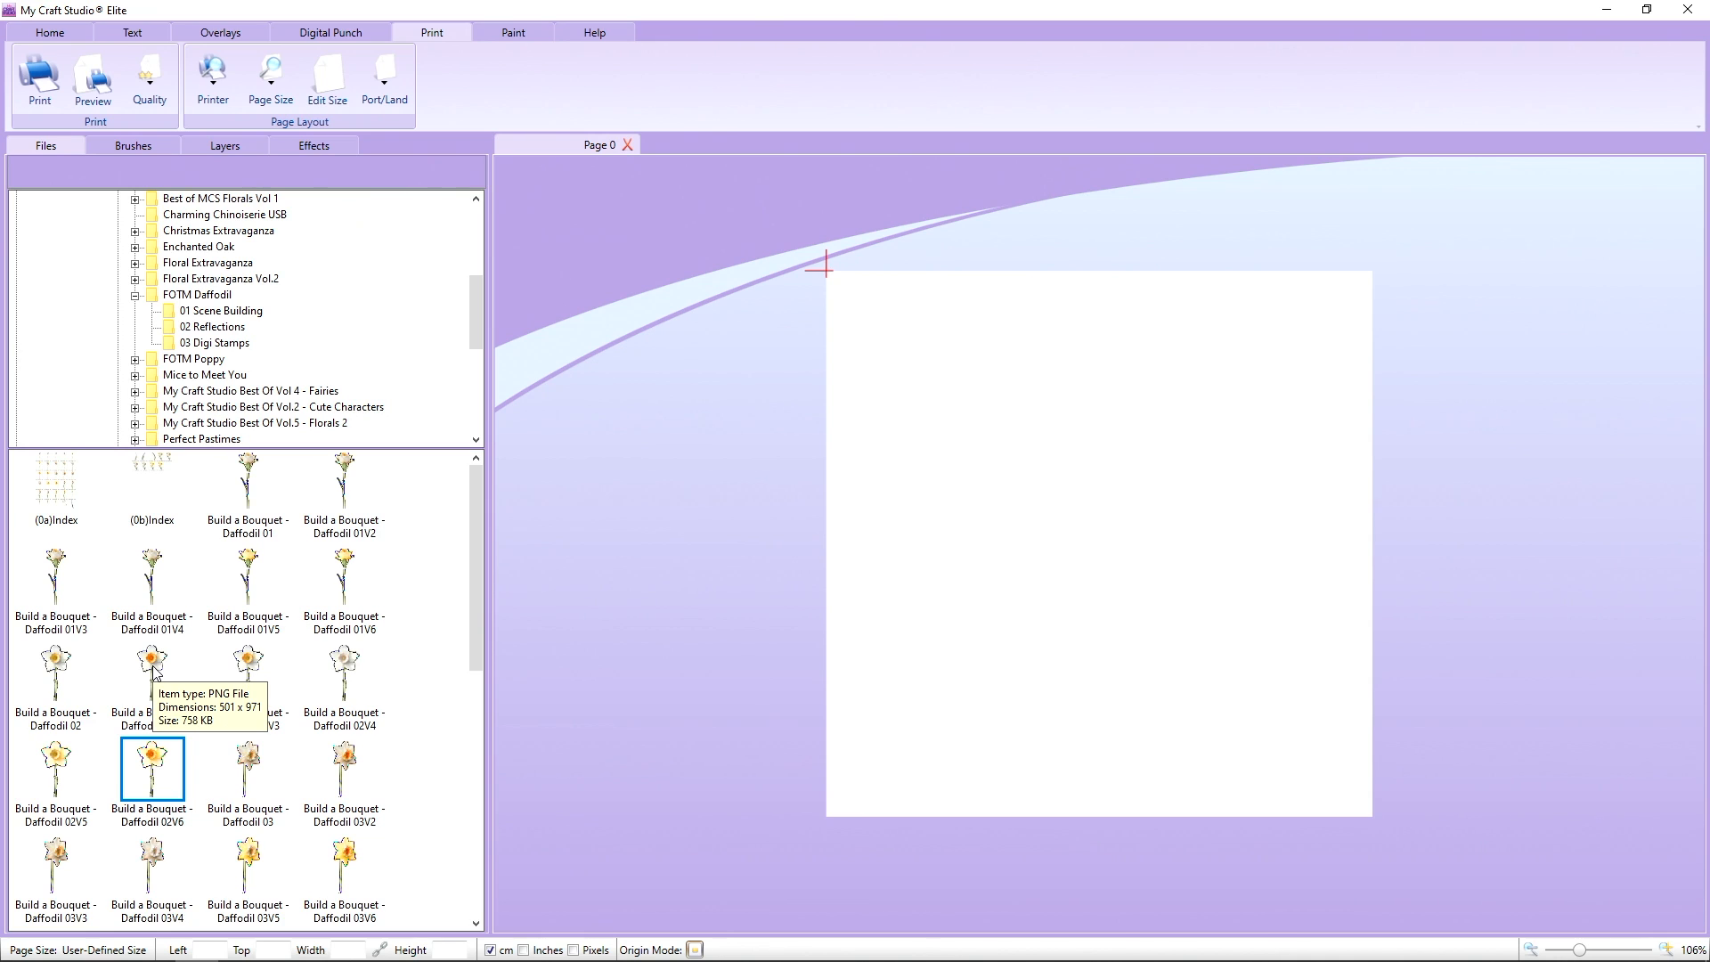
left_click_drag(476, 633, 483, 772)
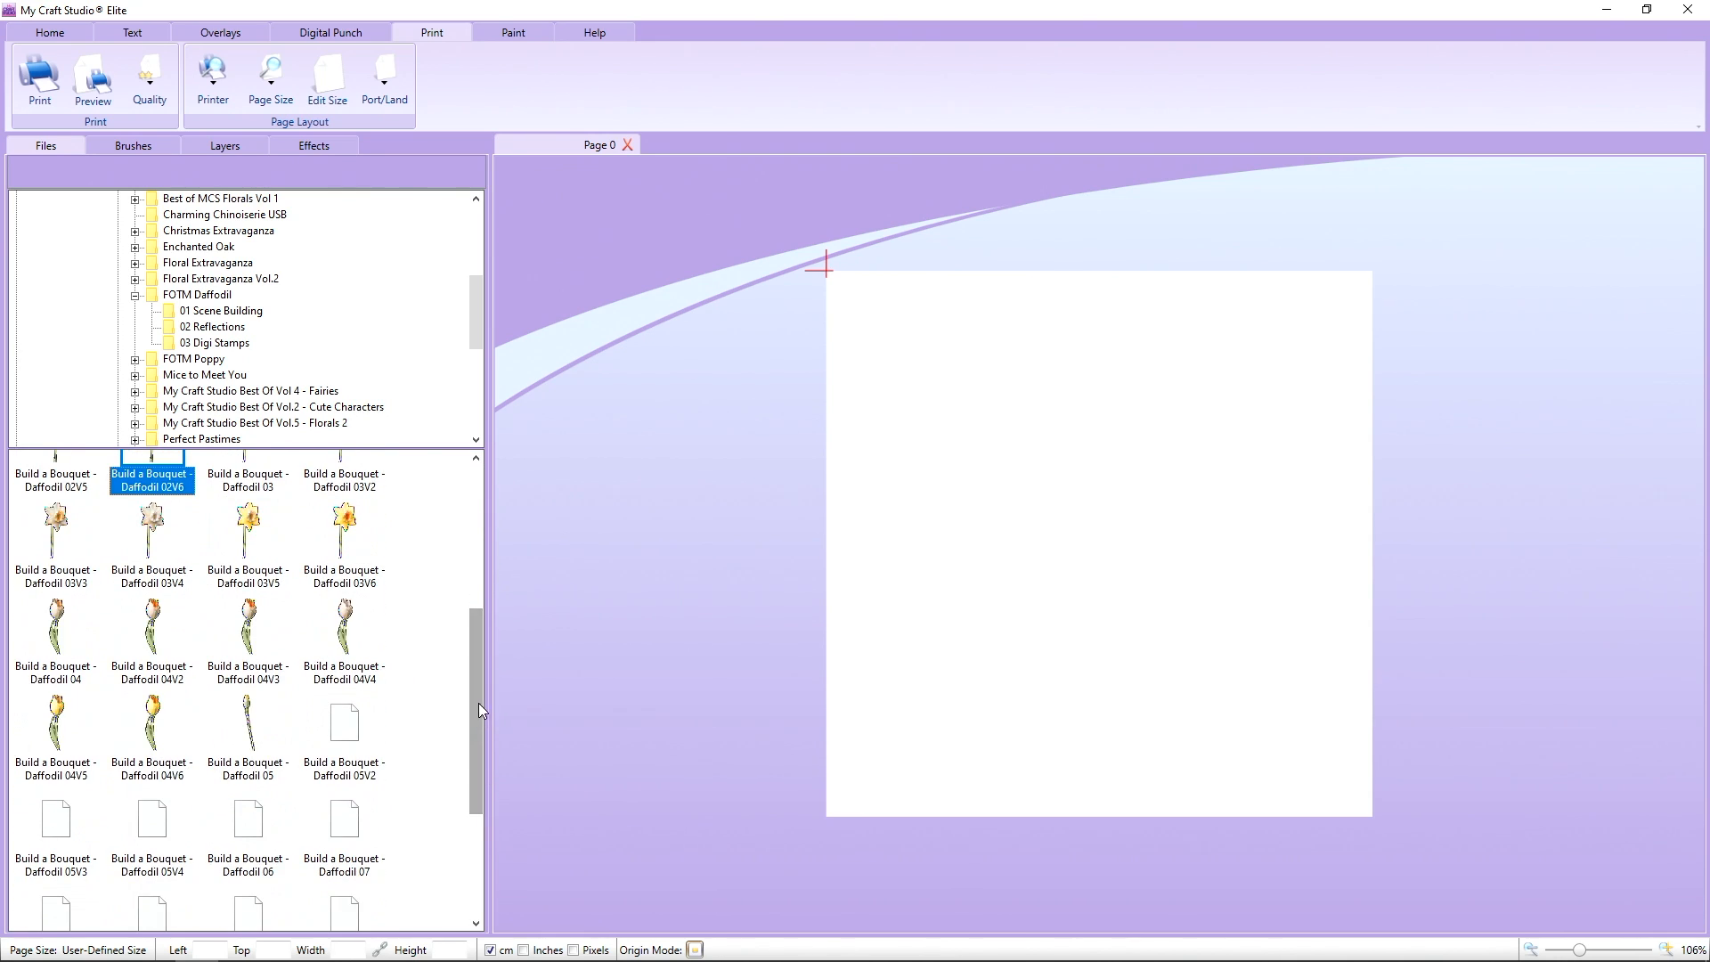
scroll(476, 666, "down", 3)
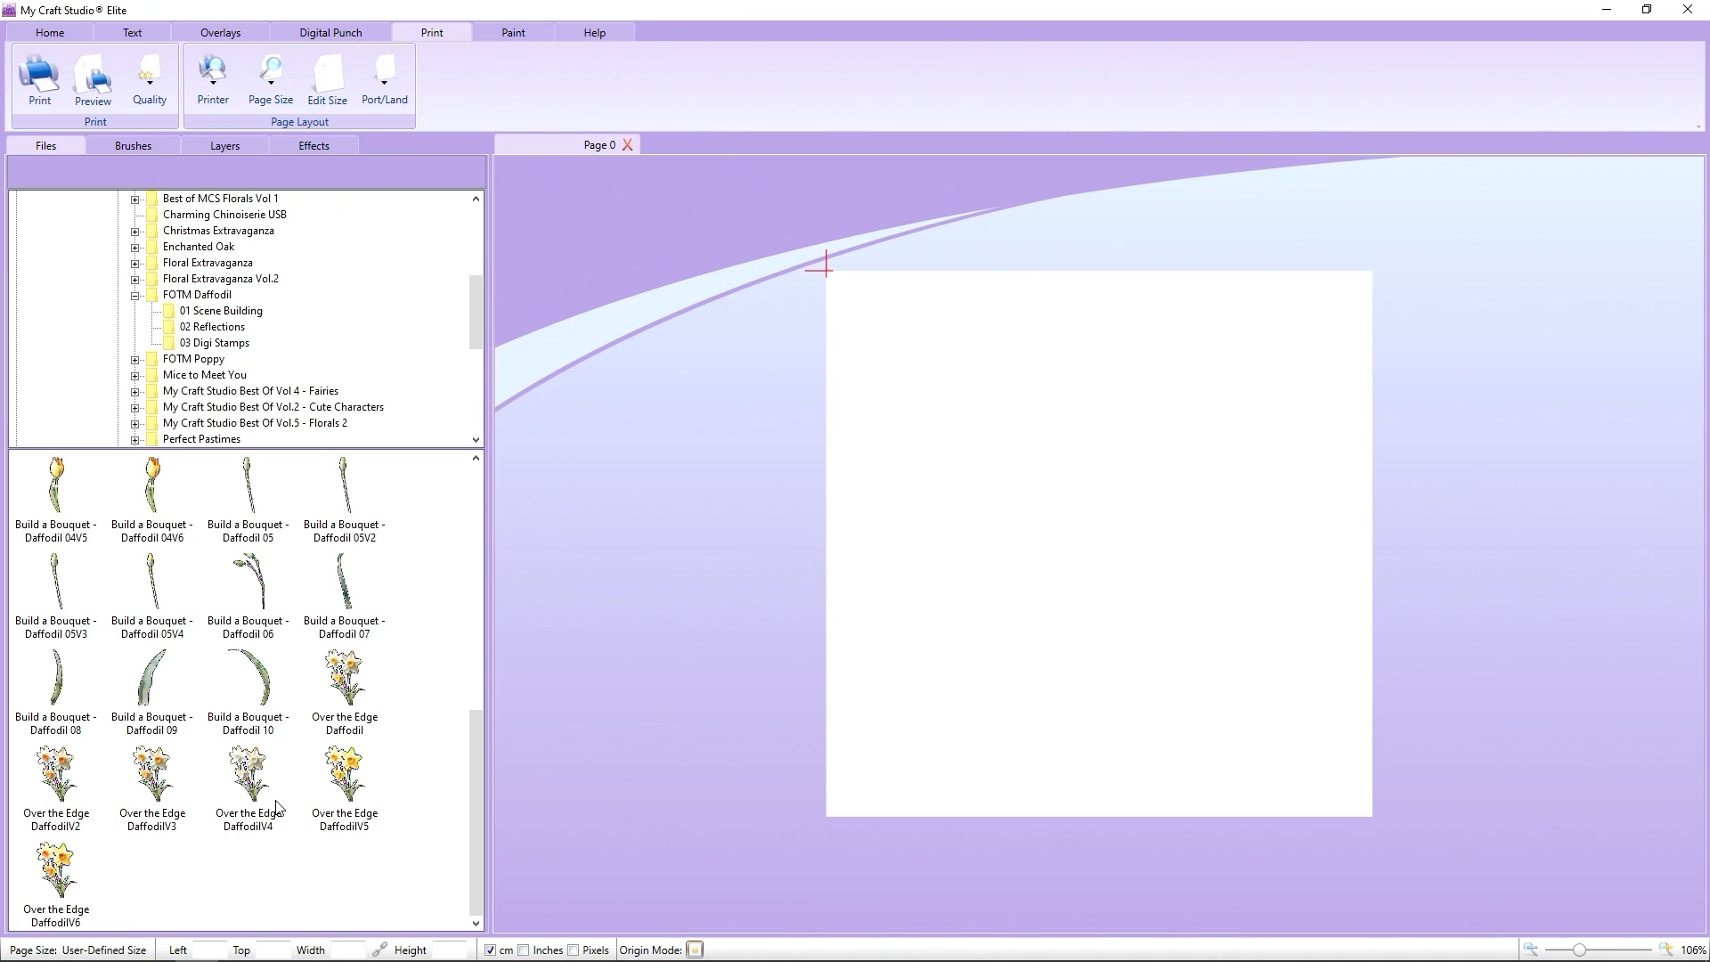
left_click_drag(47, 865, 856, 348)
right_click(846, 361)
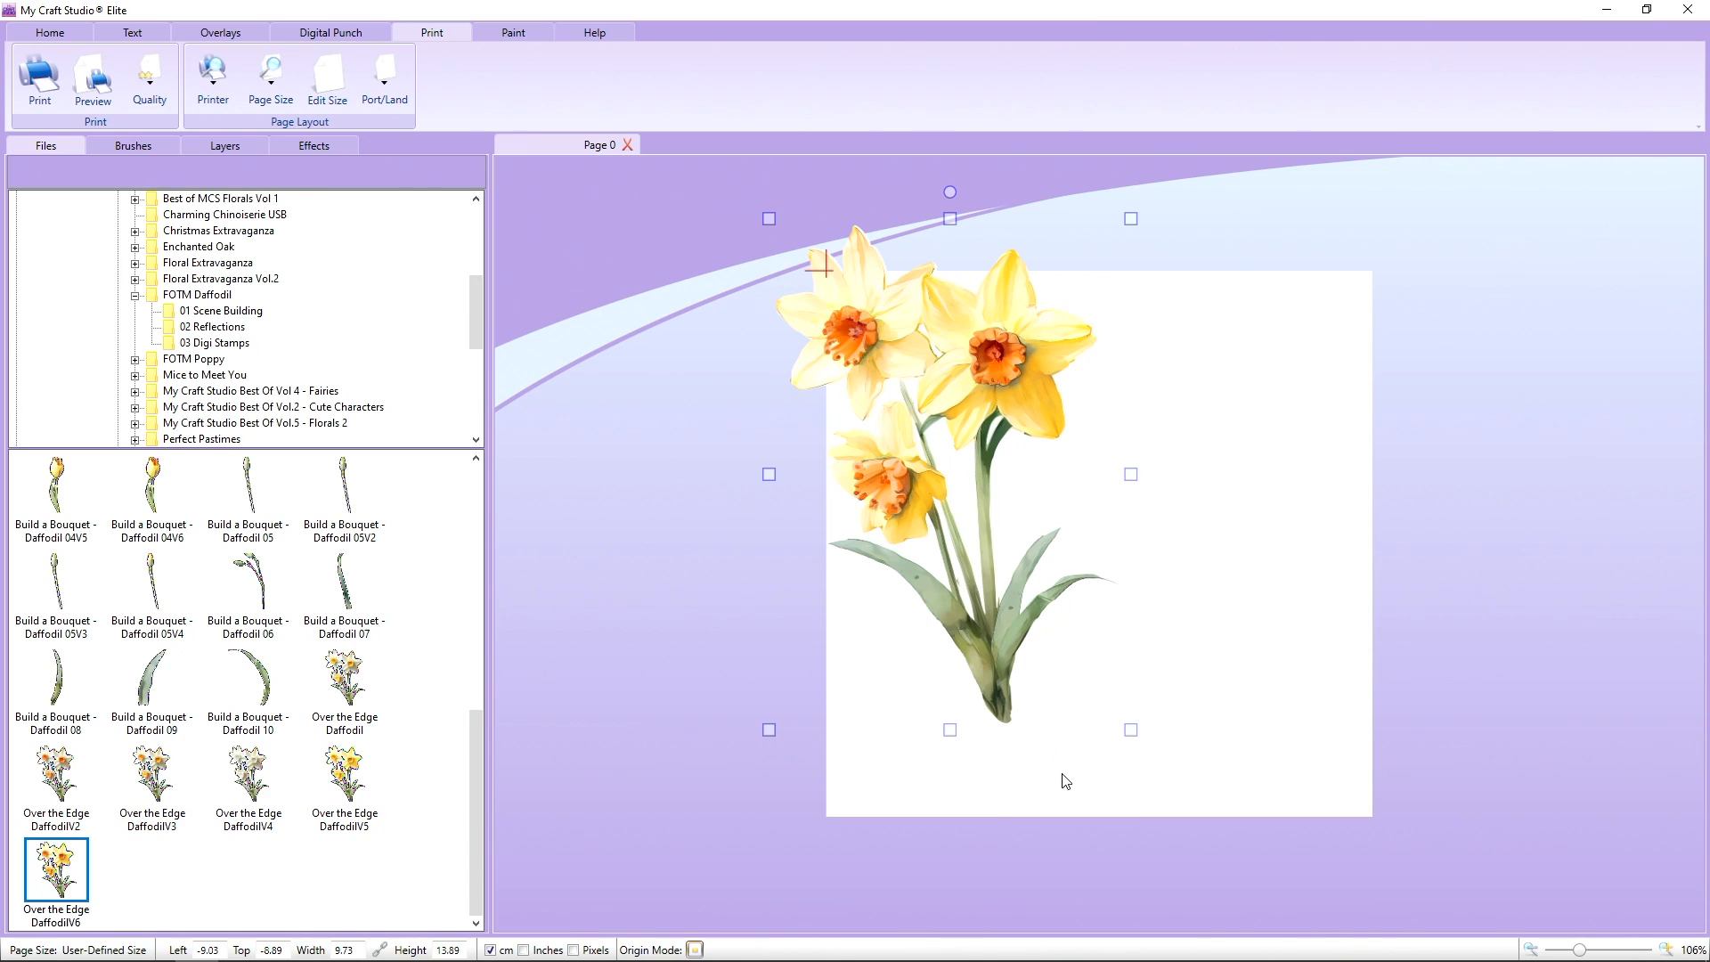
left_click_drag(1131, 731, 879, 377)
left_click_drag(852, 337, 881, 366)
Tile the small daffodil bunch across the full width and height of the square page.
left_click(64, 34)
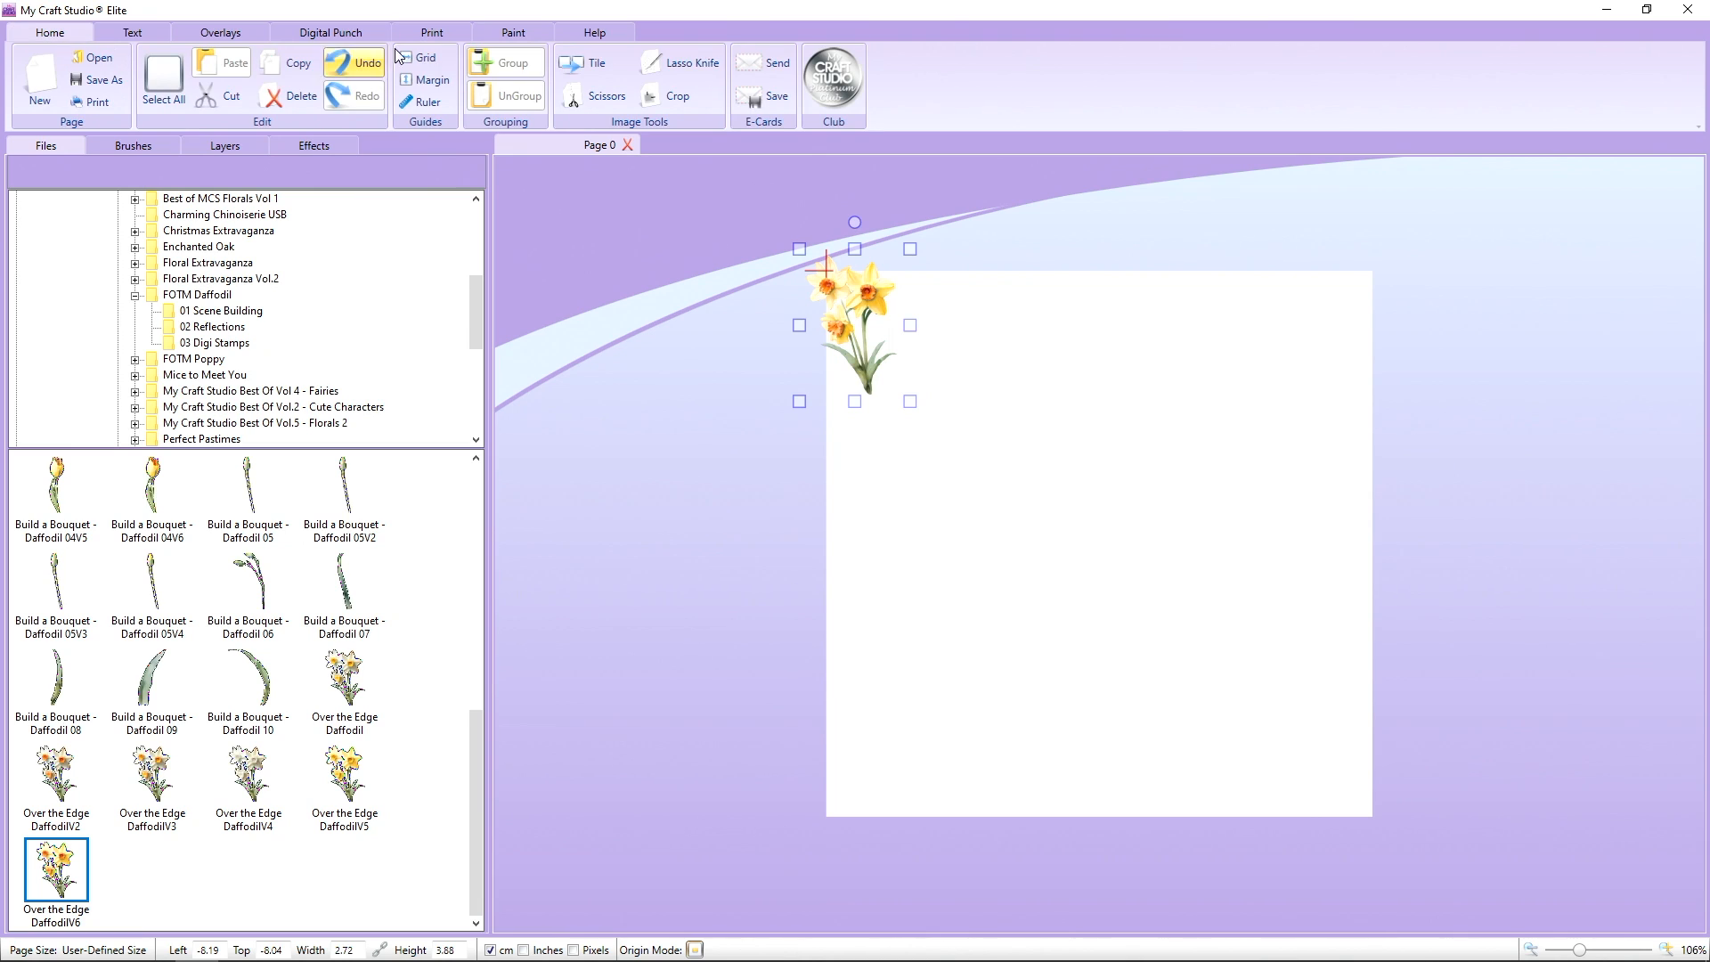
left_click(591, 72)
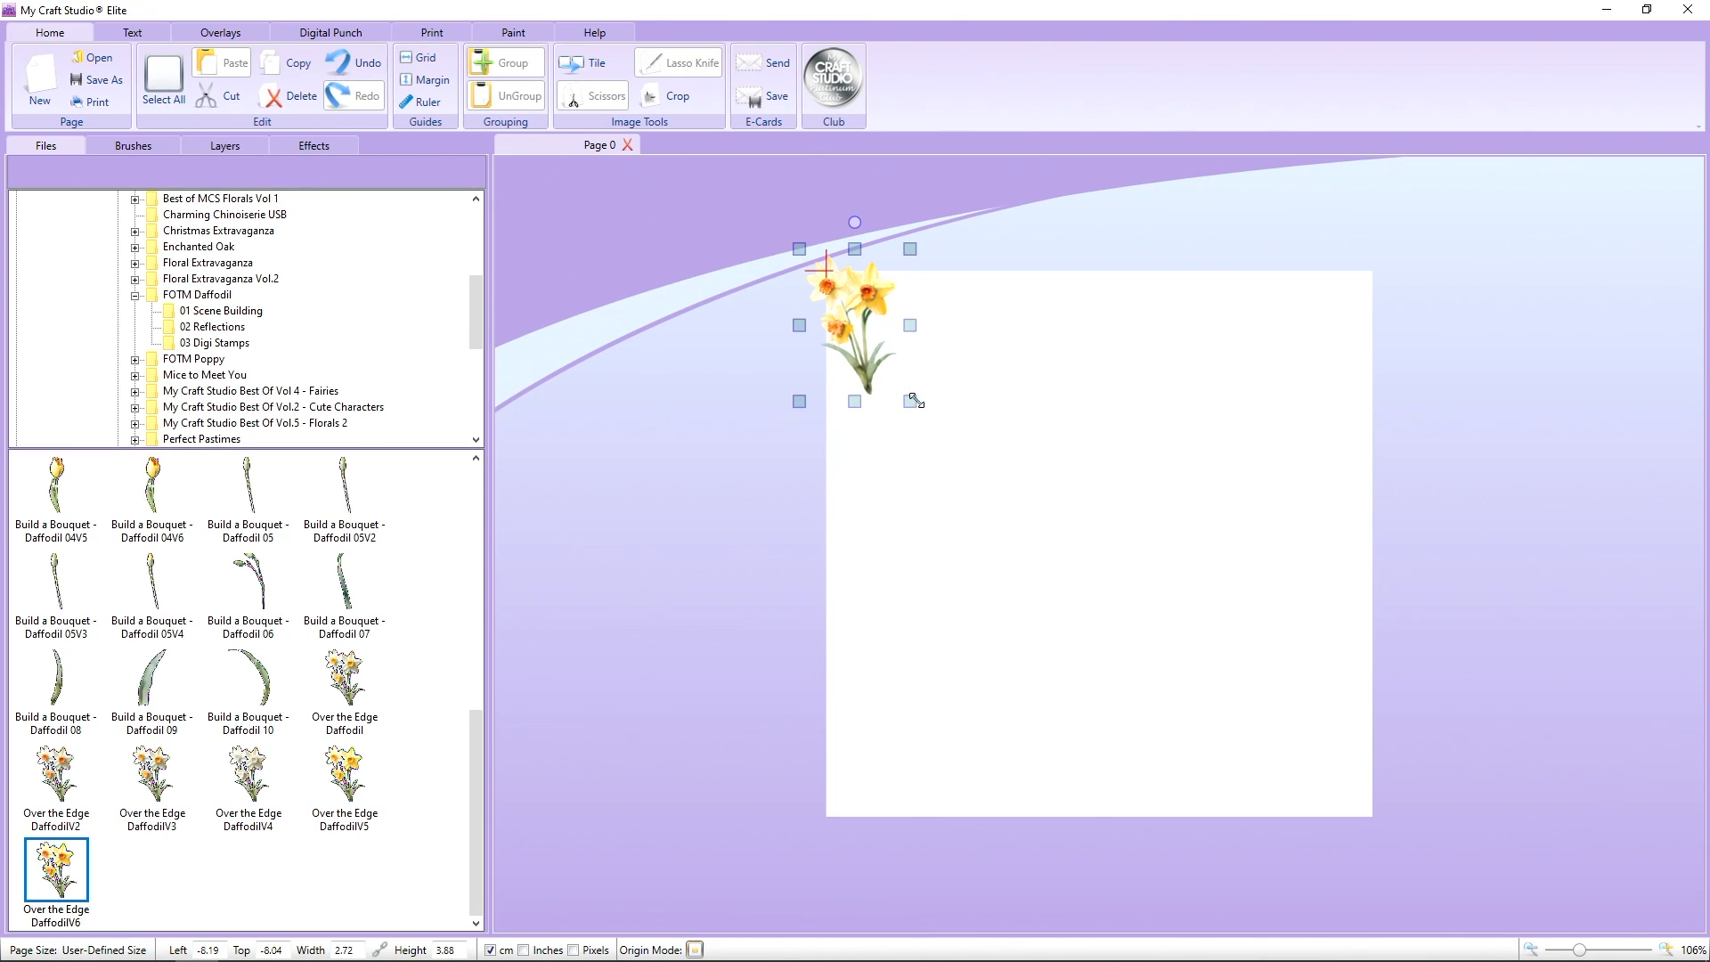
left_click_drag(909, 403, 1271, 806)
left_click_drag(1210, 540, 1384, 537)
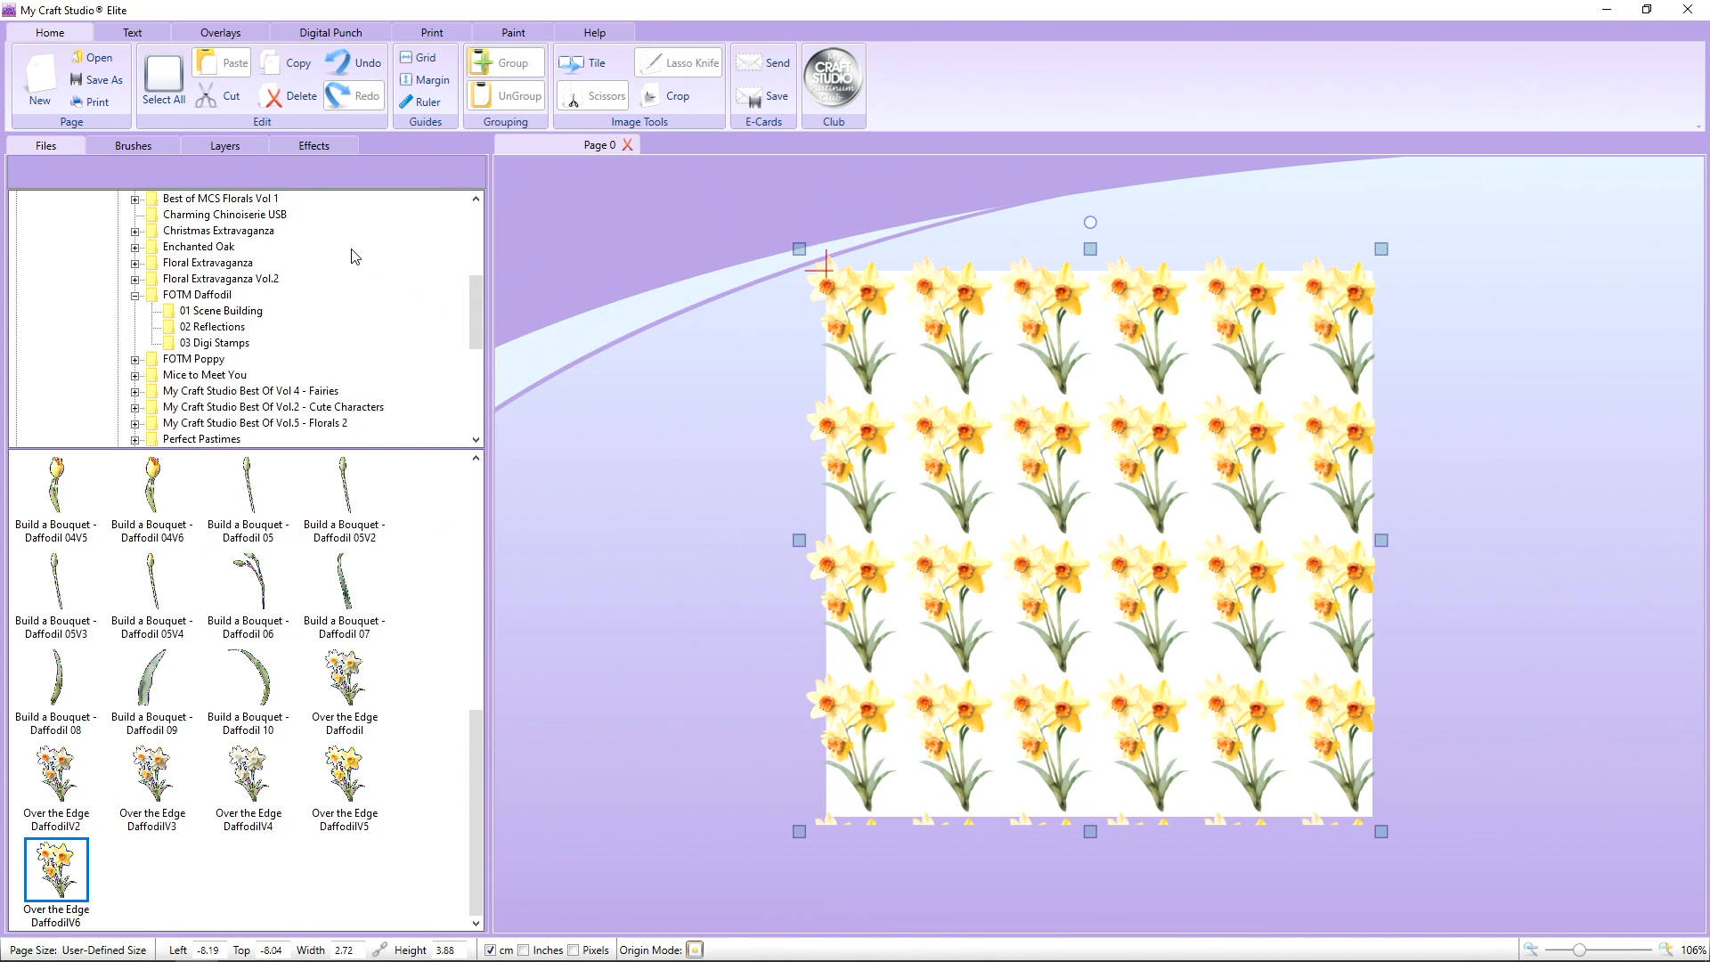
Sample the pale yellow FAF0D0 from a daffodil petal as the solid brush colour.
left_click(144, 145)
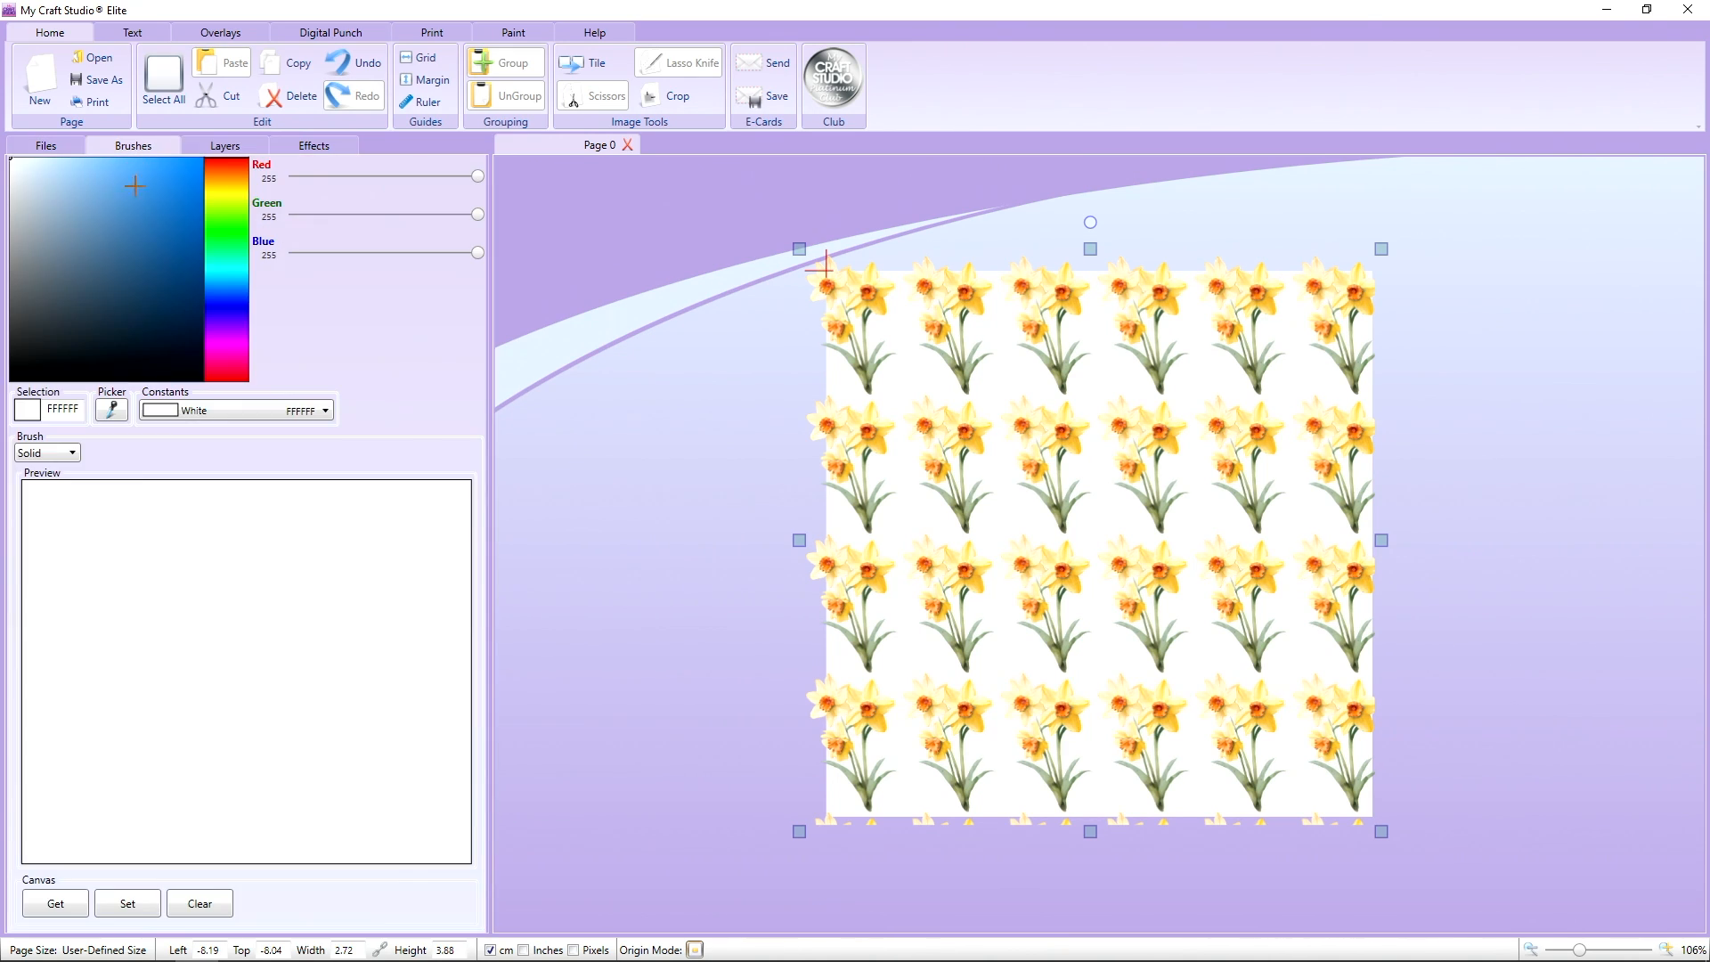
left_click(112, 410)
left_click(928, 419)
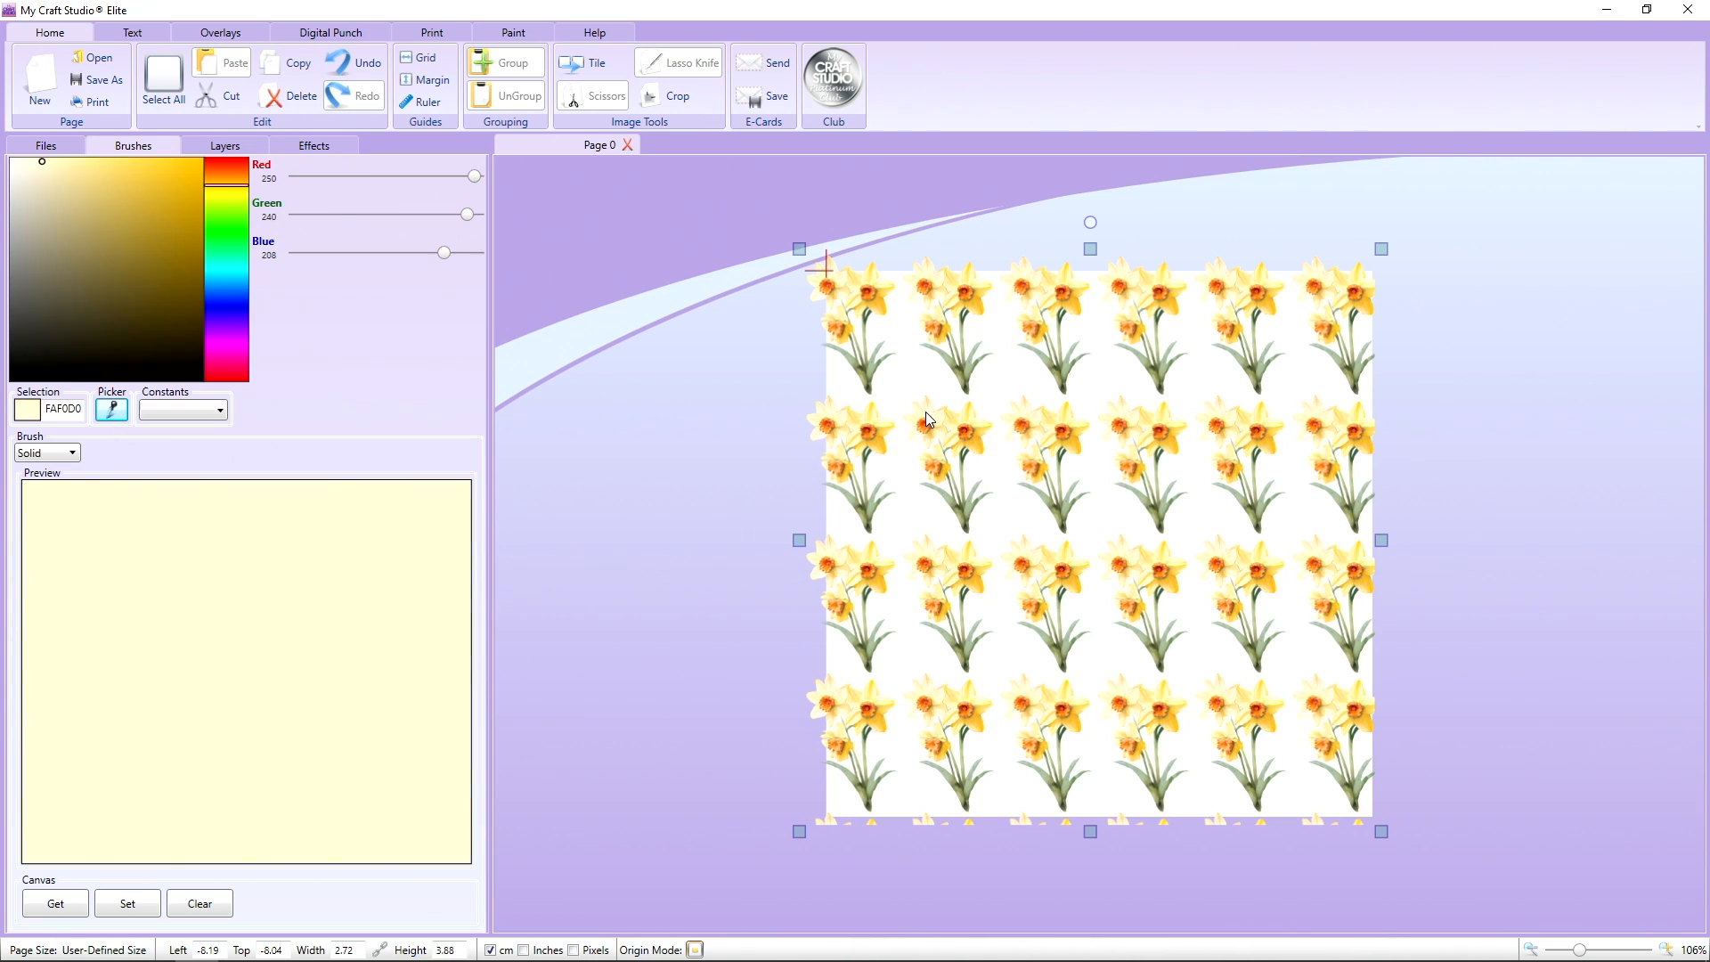
Fill the page background with a lighter tint of the pale yellow and reduce the tiled daffodils' opacity to 44.
left_click(139, 904)
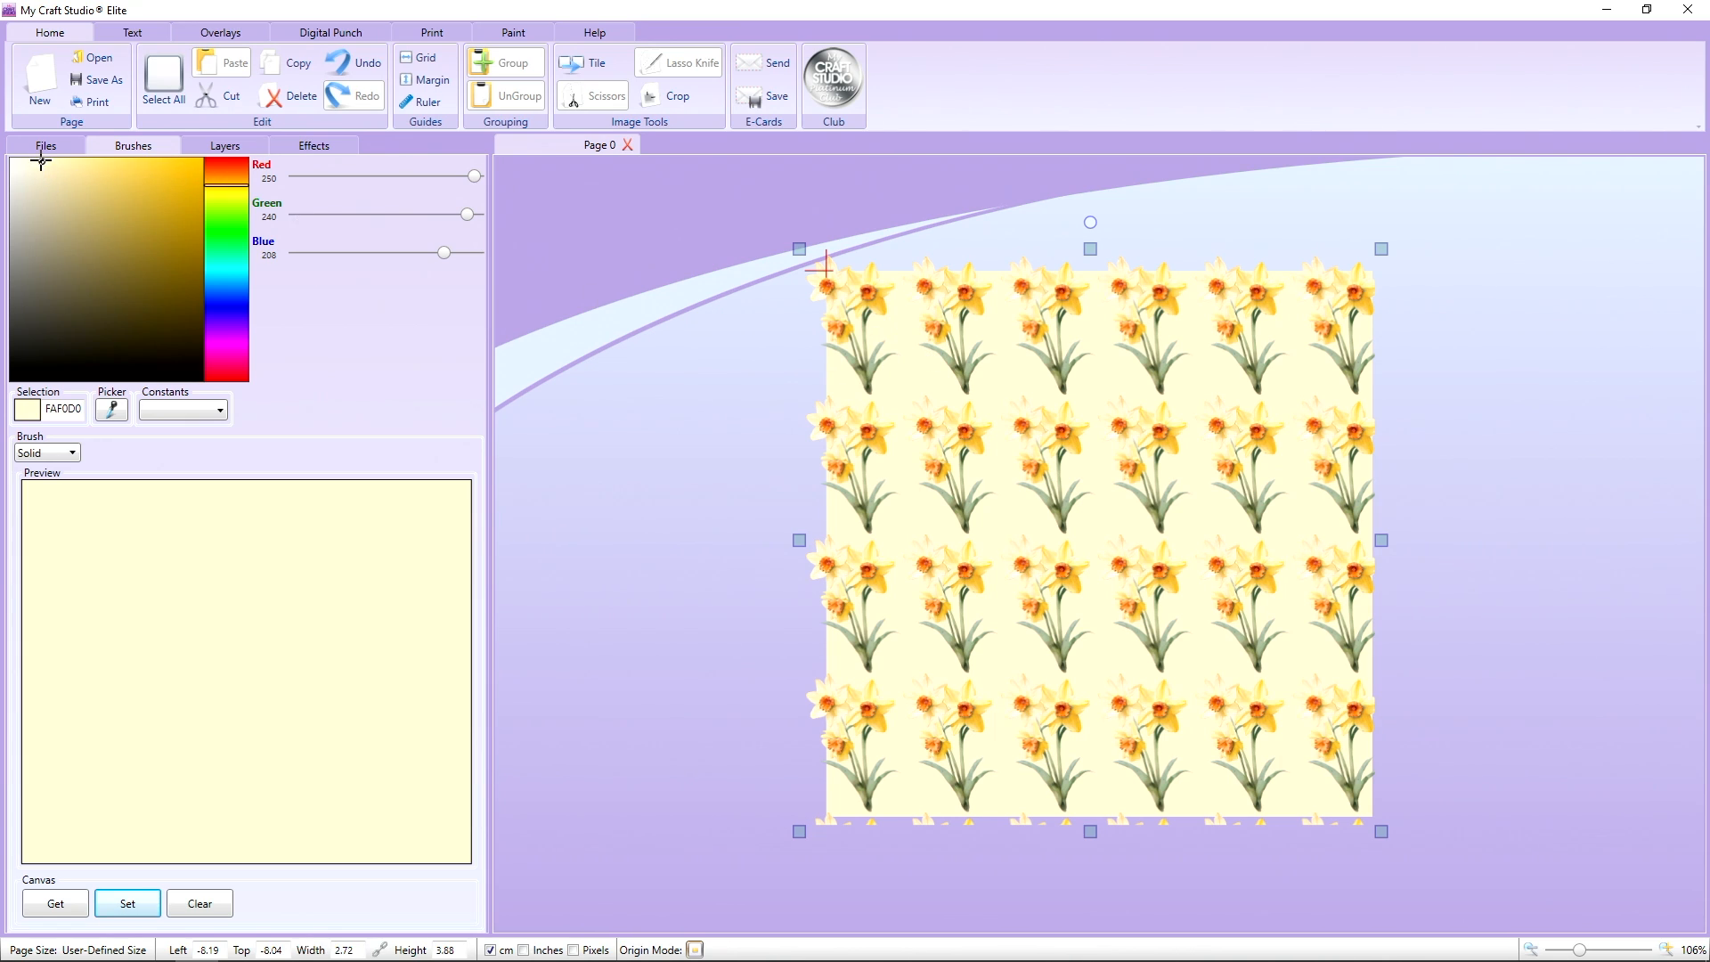
left_click_drag(41, 161, 28, 161)
left_click(303, 149)
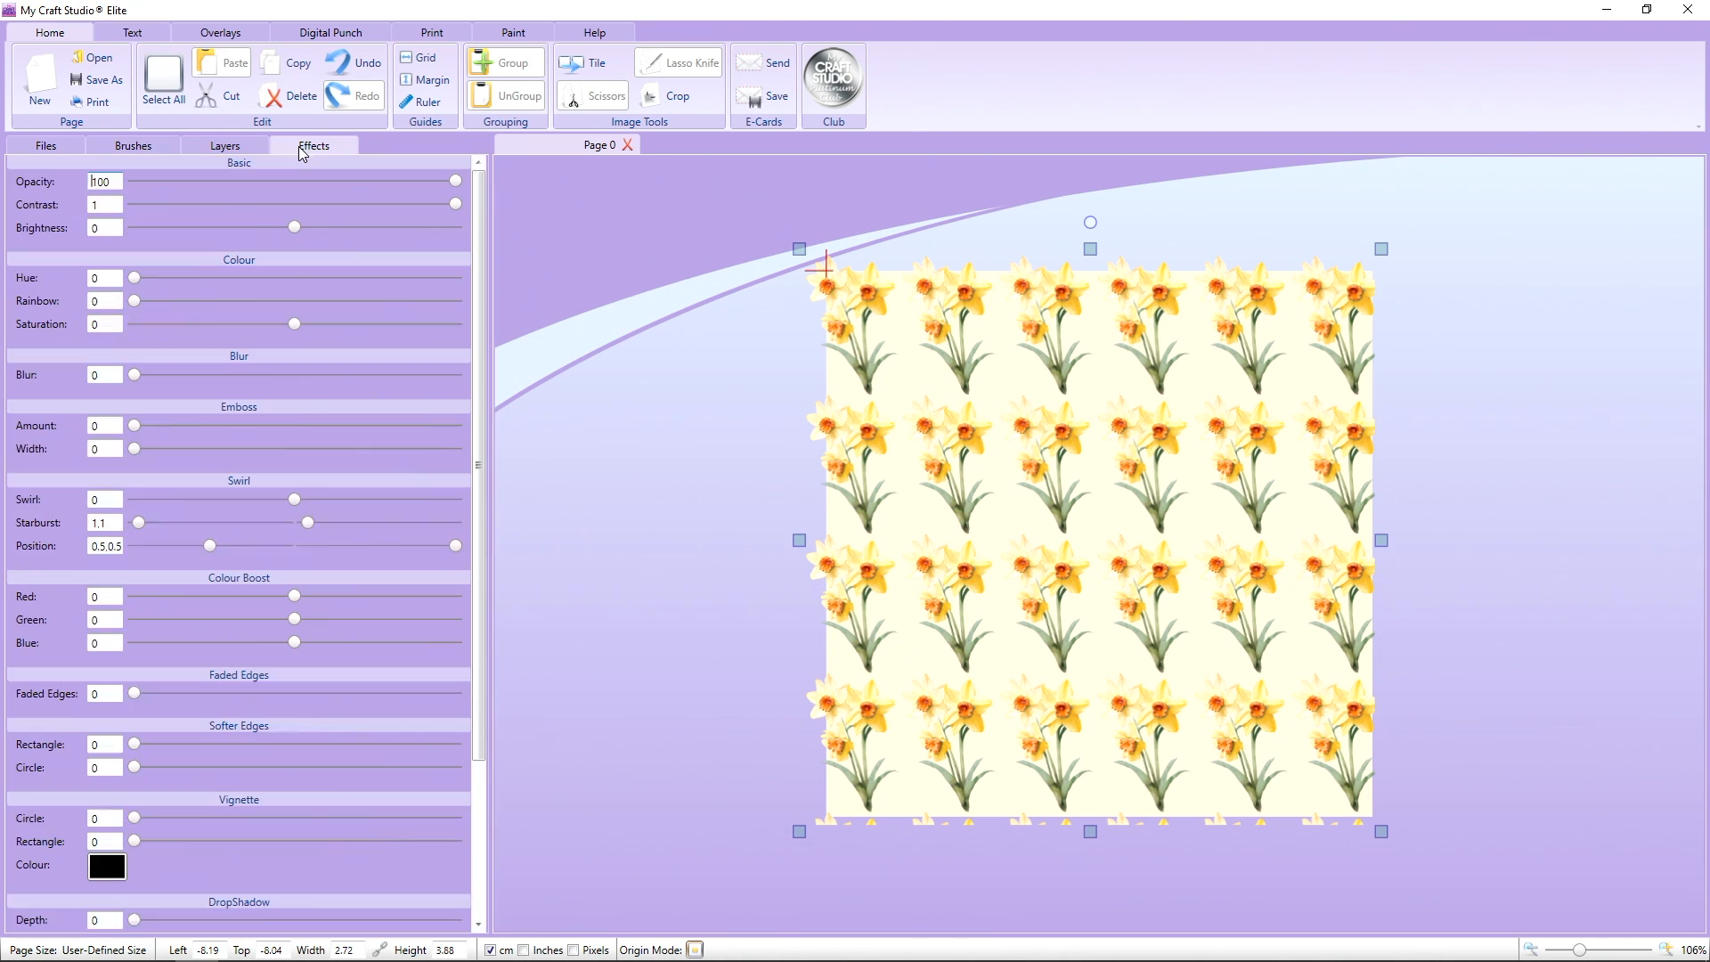
left_click_drag(454, 181, 275, 182)
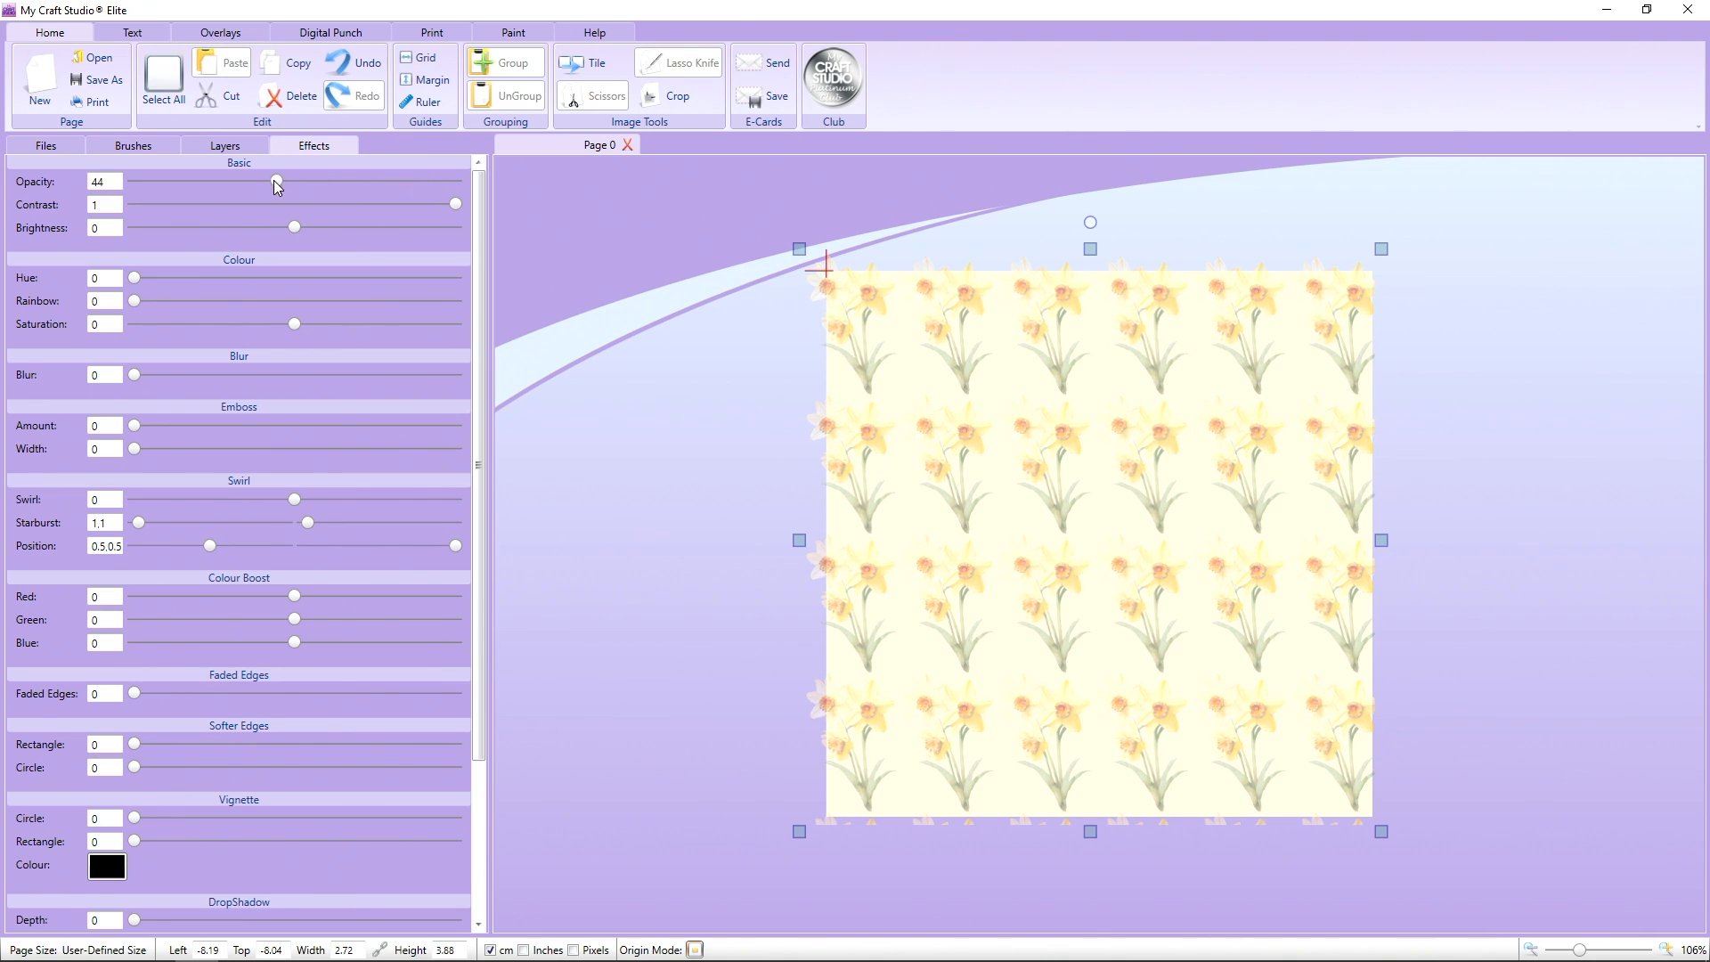
Duplicate the faded daffodil tiling, offset the copy up and to the left between the bunches, and extend it over the page's far edges.
right_click(894, 363)
left_click(917, 392)
right_click(920, 389)
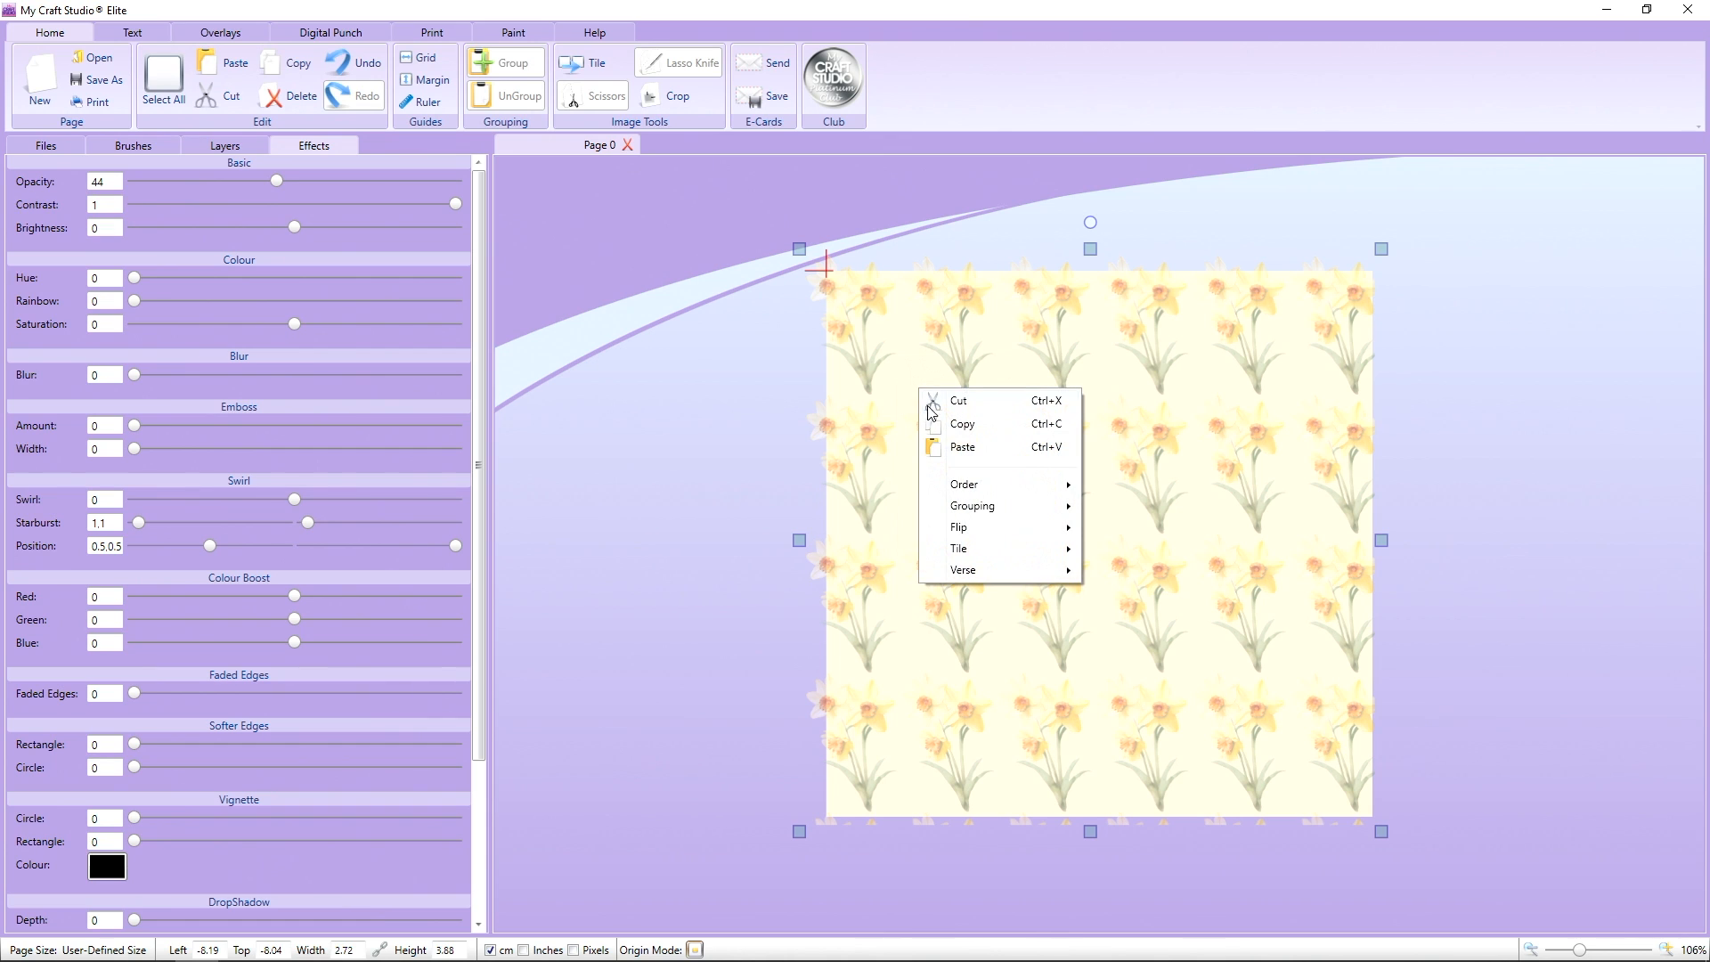
left_click(946, 447)
left_click_drag(936, 393, 883, 313)
left_click_drag(1331, 460, 1396, 460)
left_click_drag(1072, 753, 1073, 843)
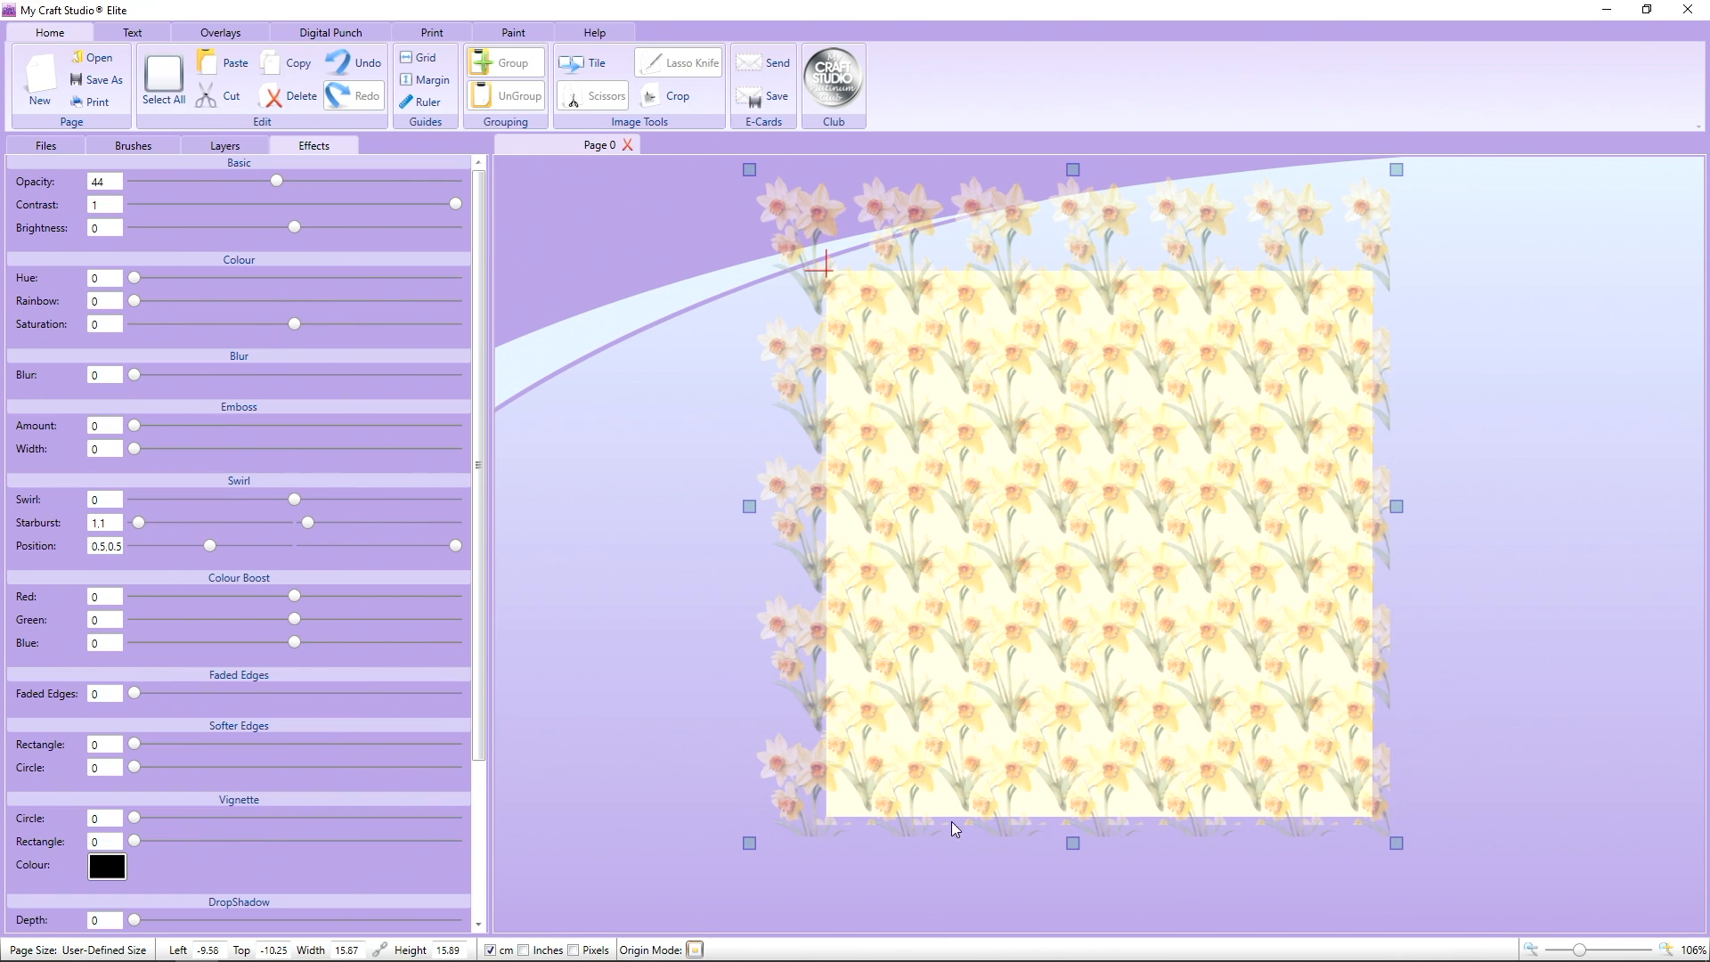
Add another Over the Edge DaffodilV6 image, enlarged to about 13.56 x 19.36 cm and overhanging the page's left edge.
left_click(693, 561)
left_click(66, 143)
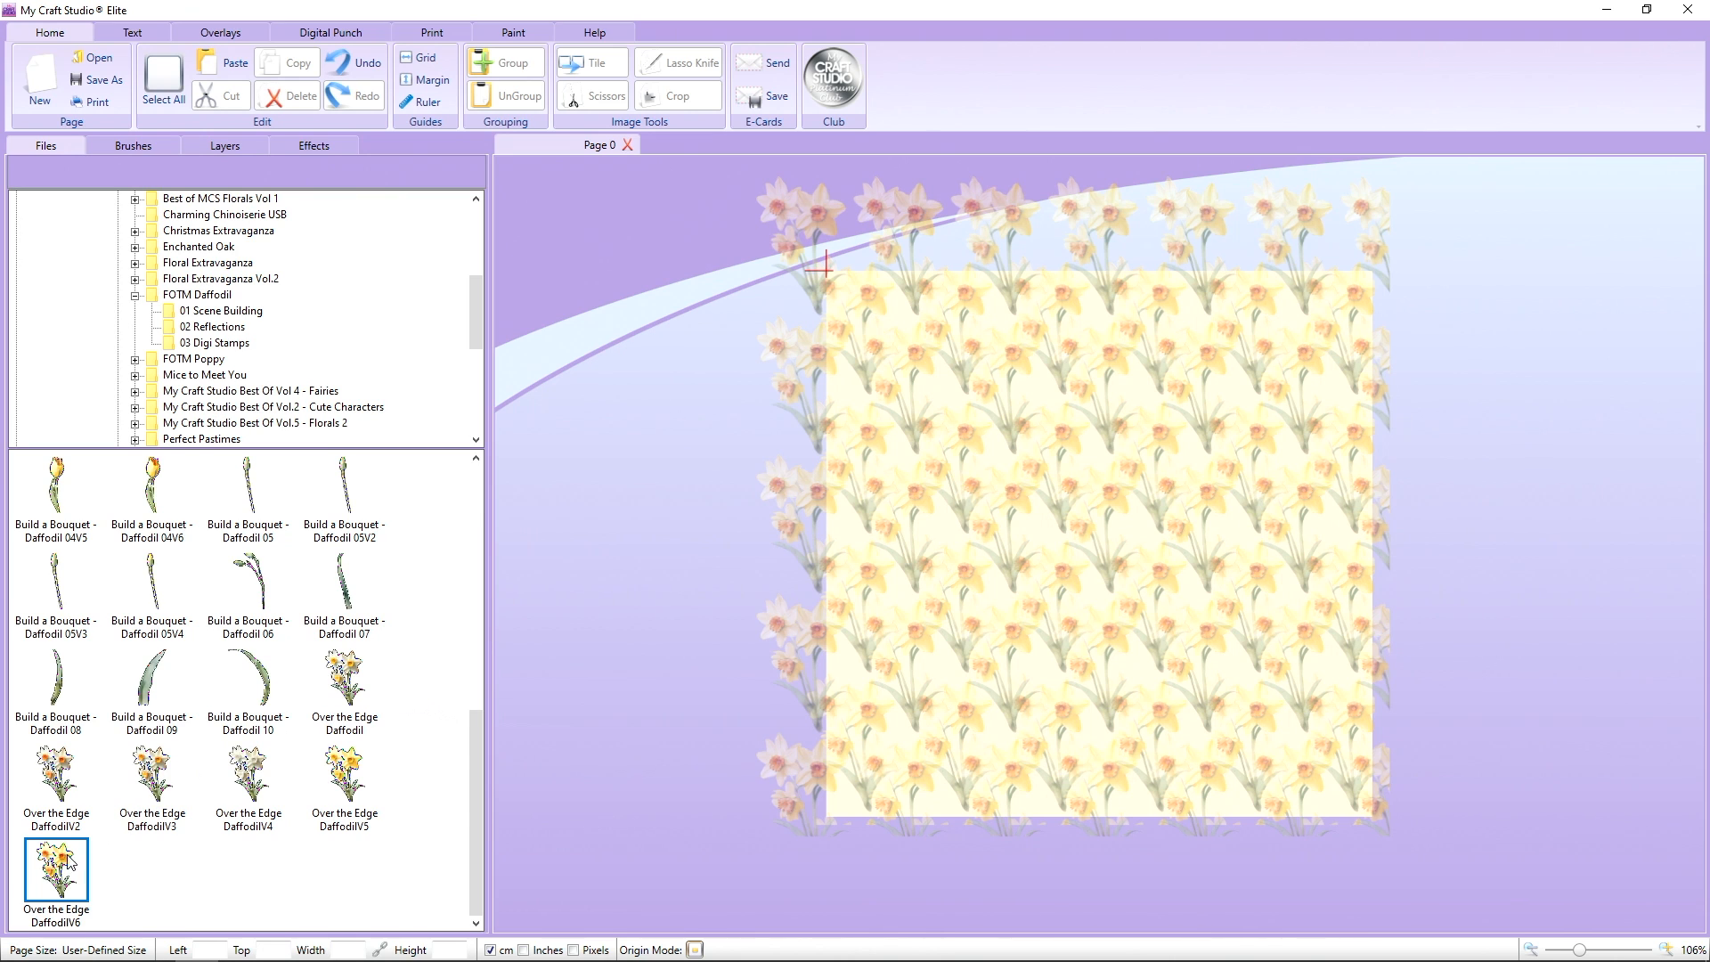
left_click_drag(53, 859, 713, 468)
left_click_drag(835, 526, 866, 569)
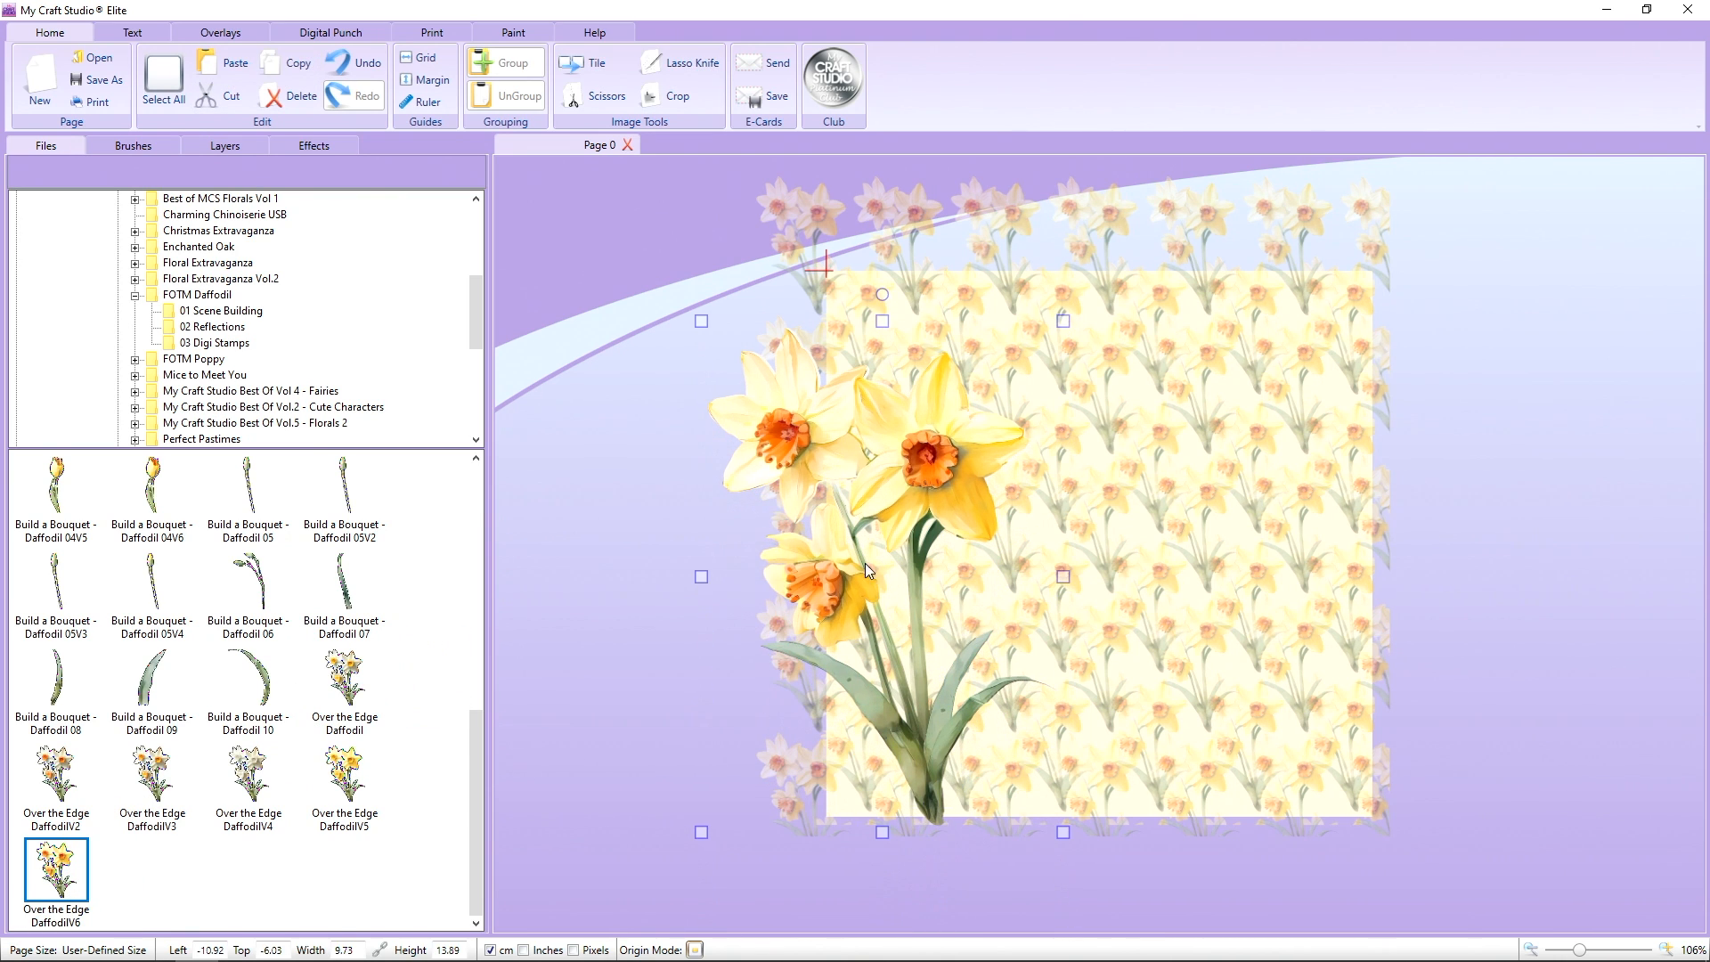
left_click_drag(1062, 321, 942, 397)
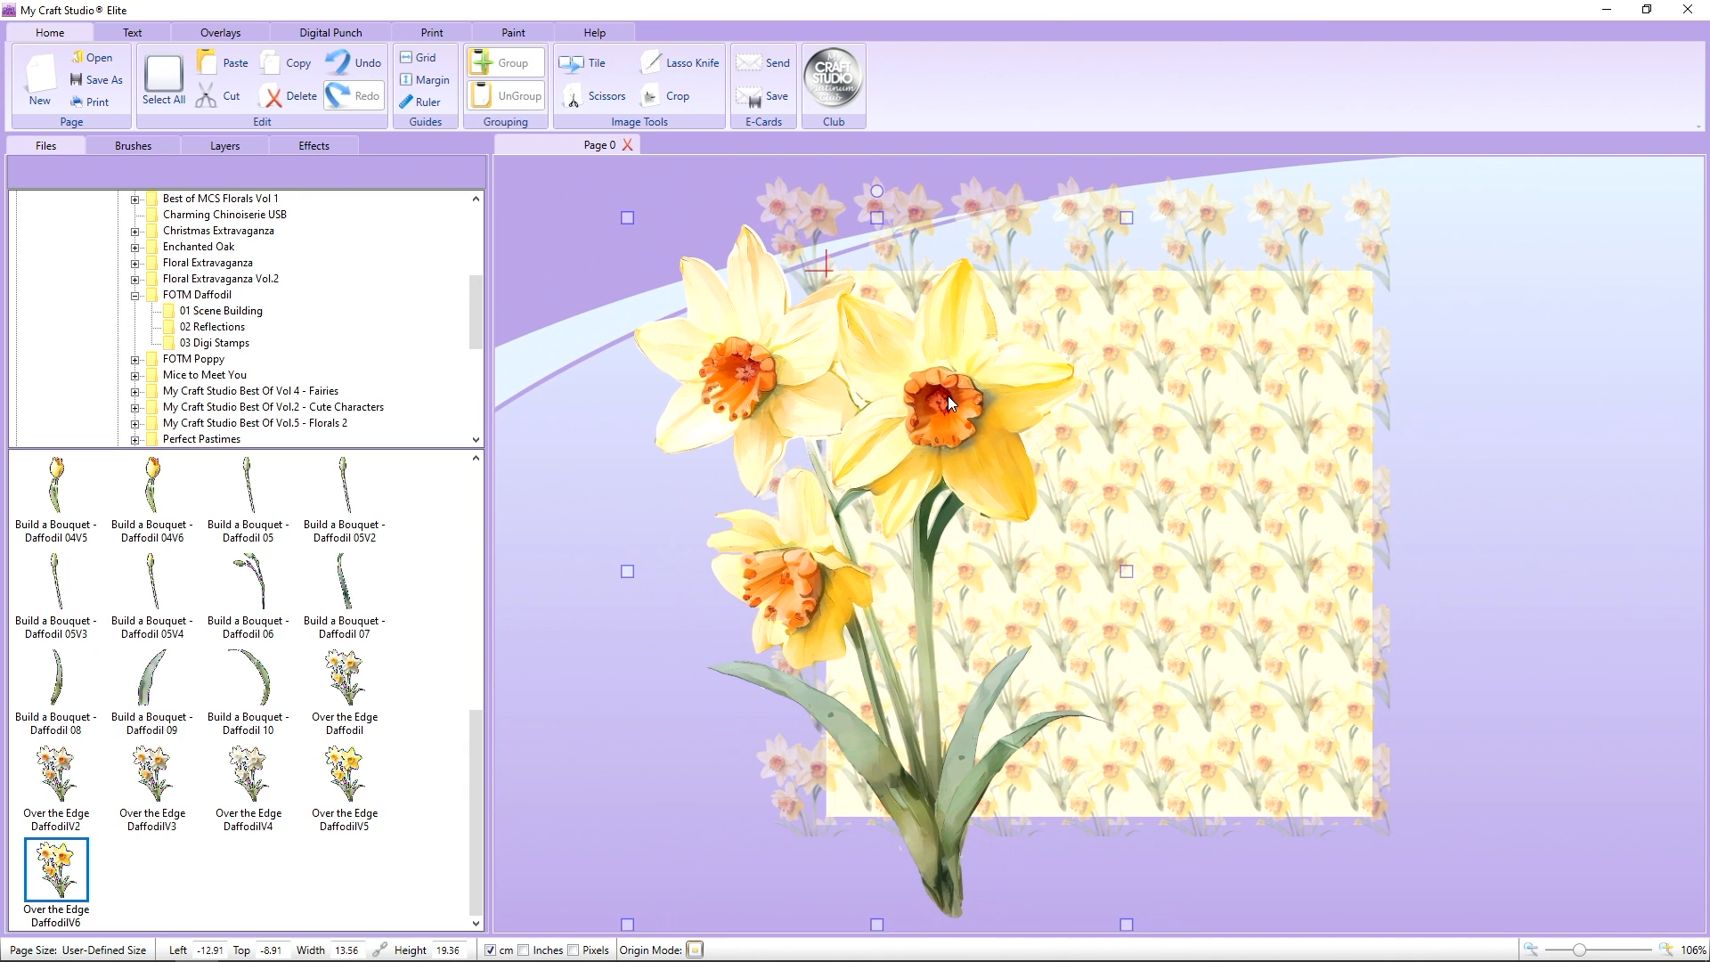
Give the large daffodil bunch a drop shadow with blur radius 15 and reduce its opacity to 73.
left_click(307, 148)
scroll(220, 888, "down", 3)
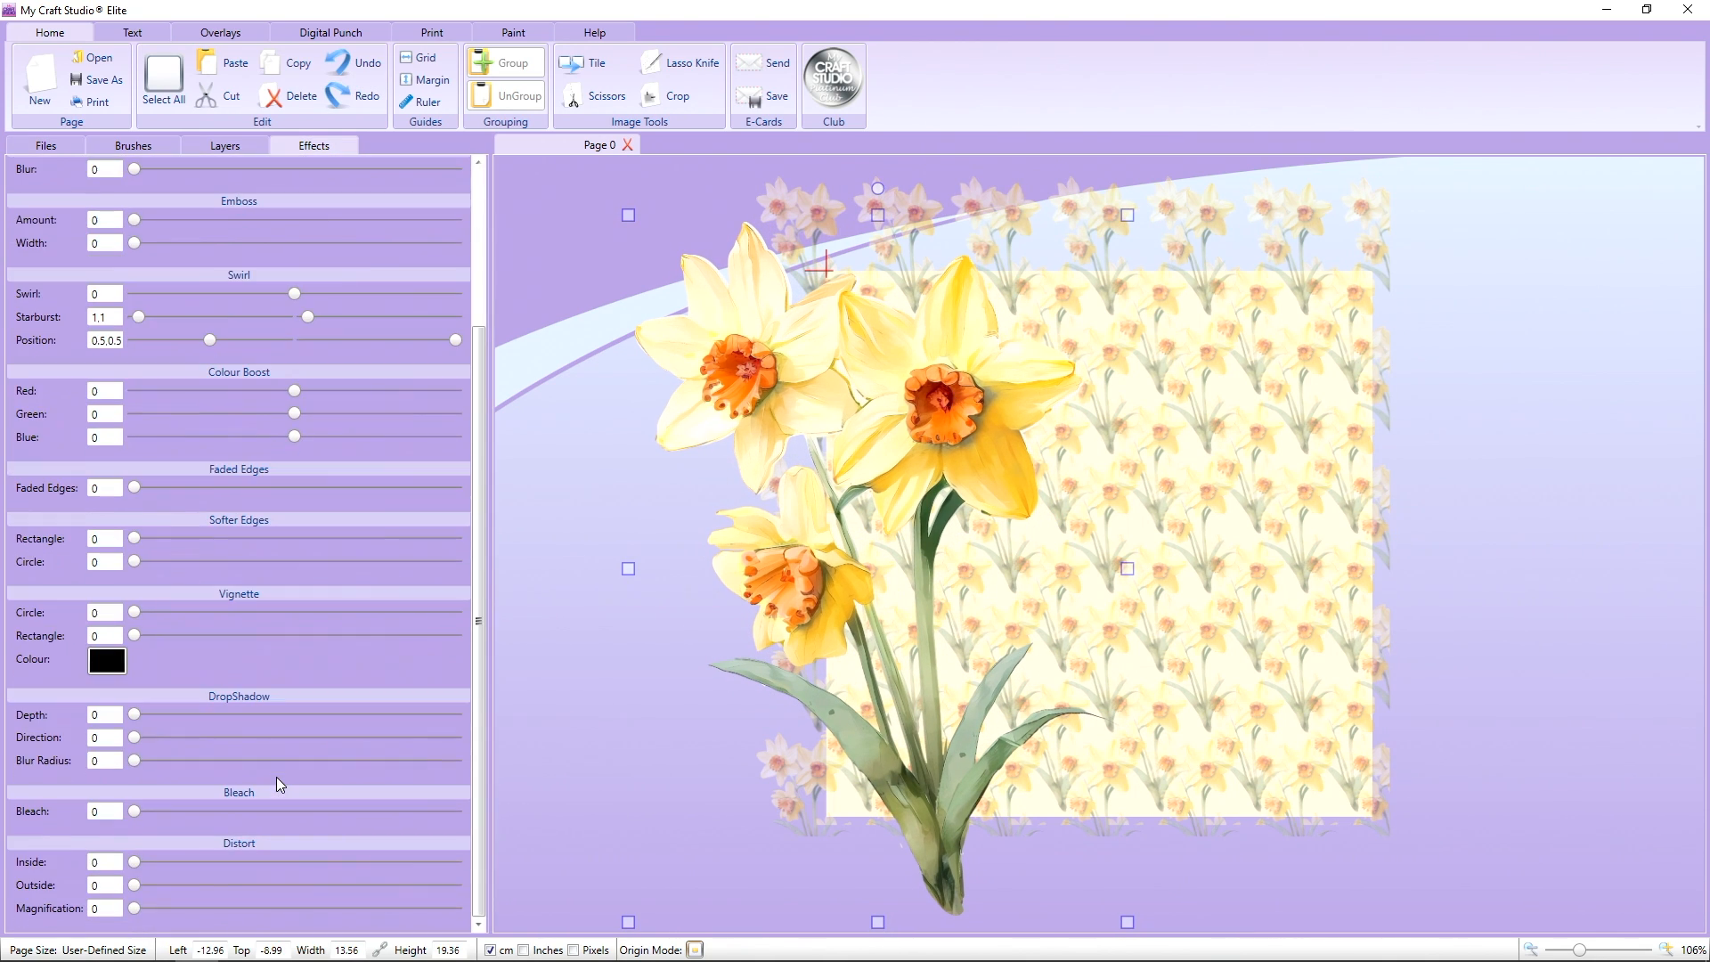
left_click_drag(134, 759, 504, 789)
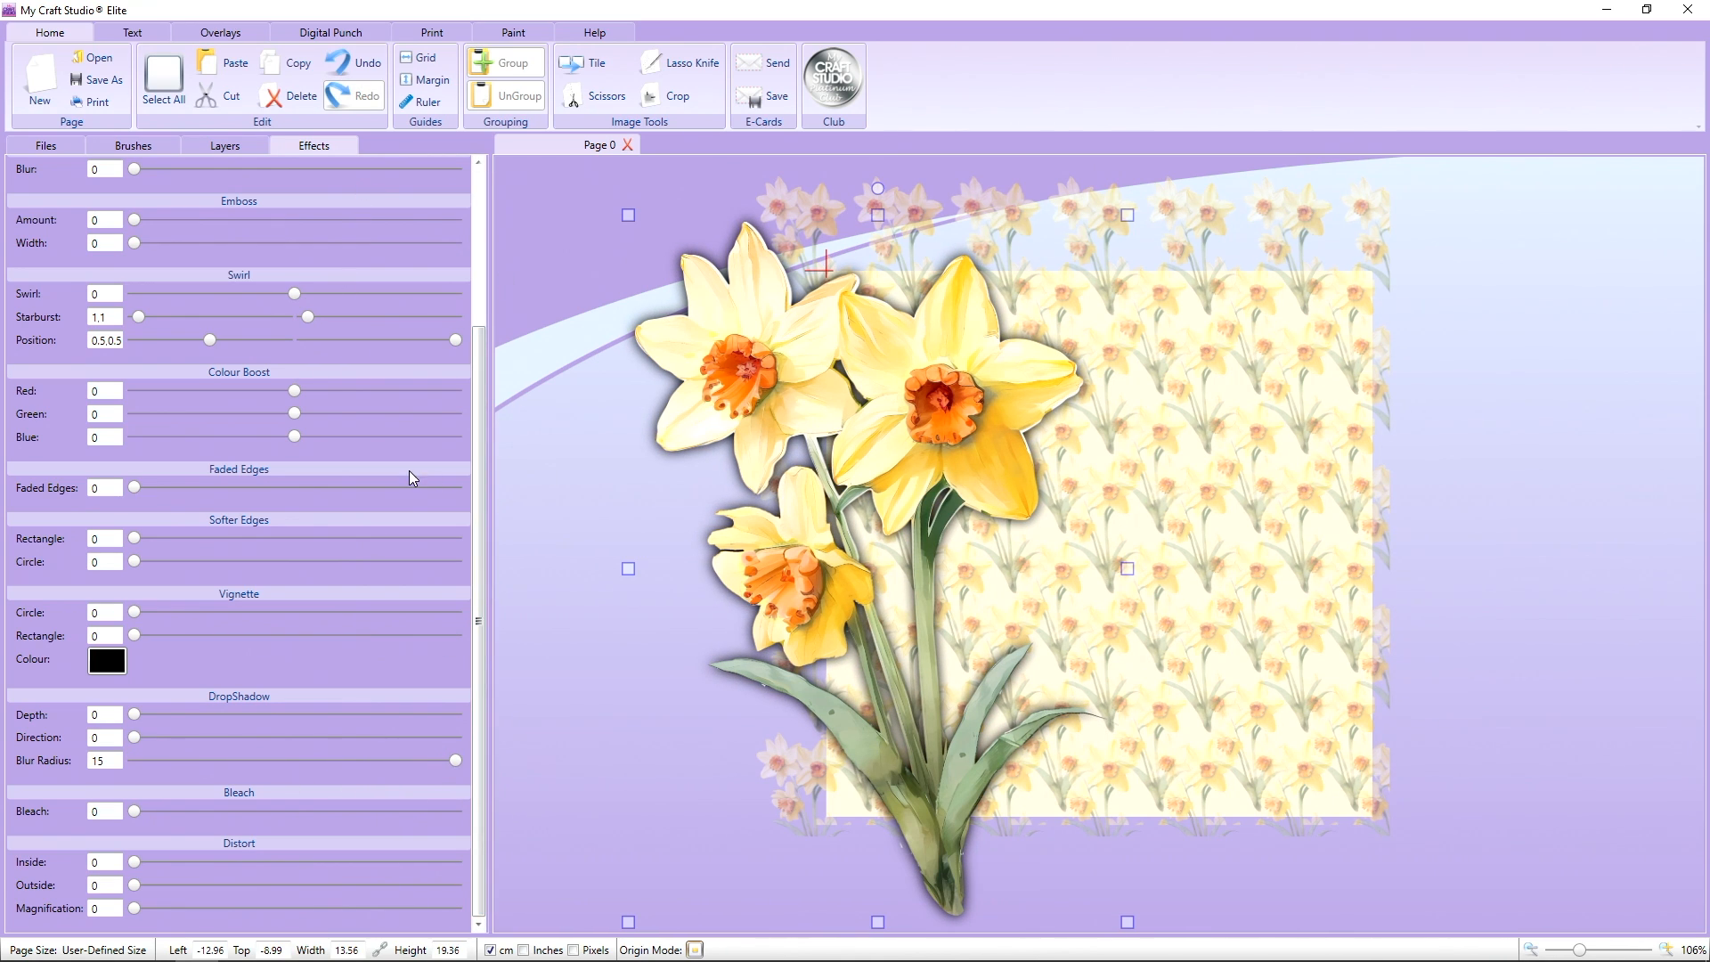
scroll(409, 472, "up", 3)
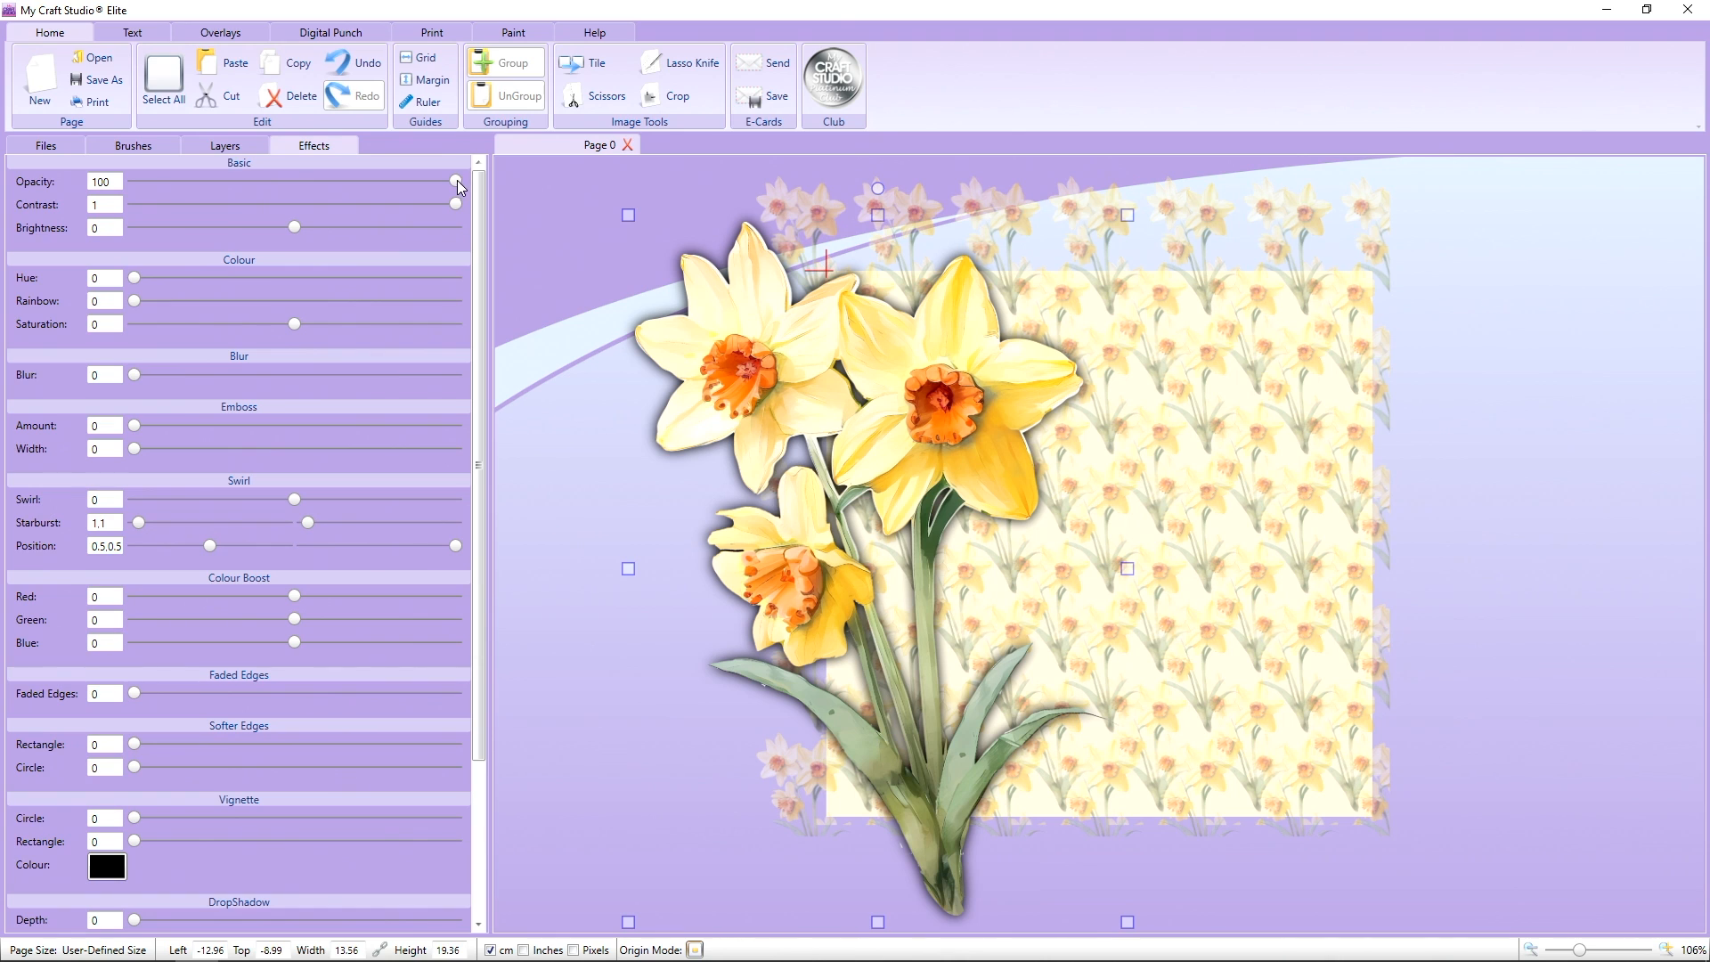
left_click_drag(457, 180, 378, 188)
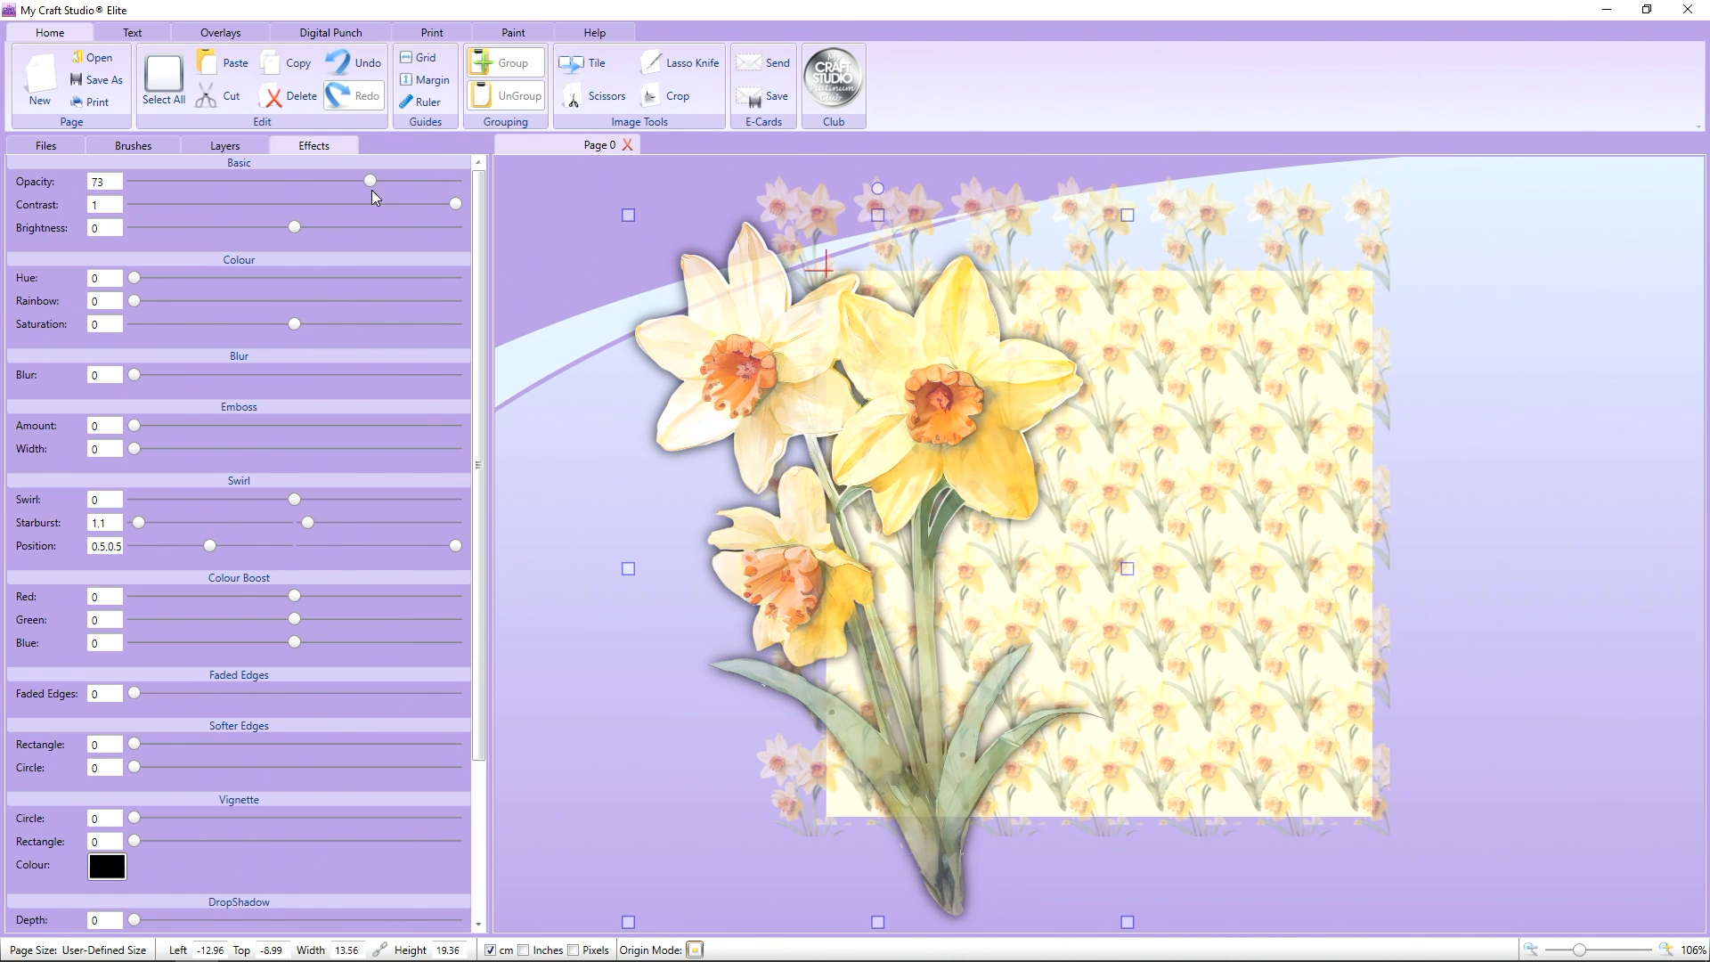
left_click(573, 341)
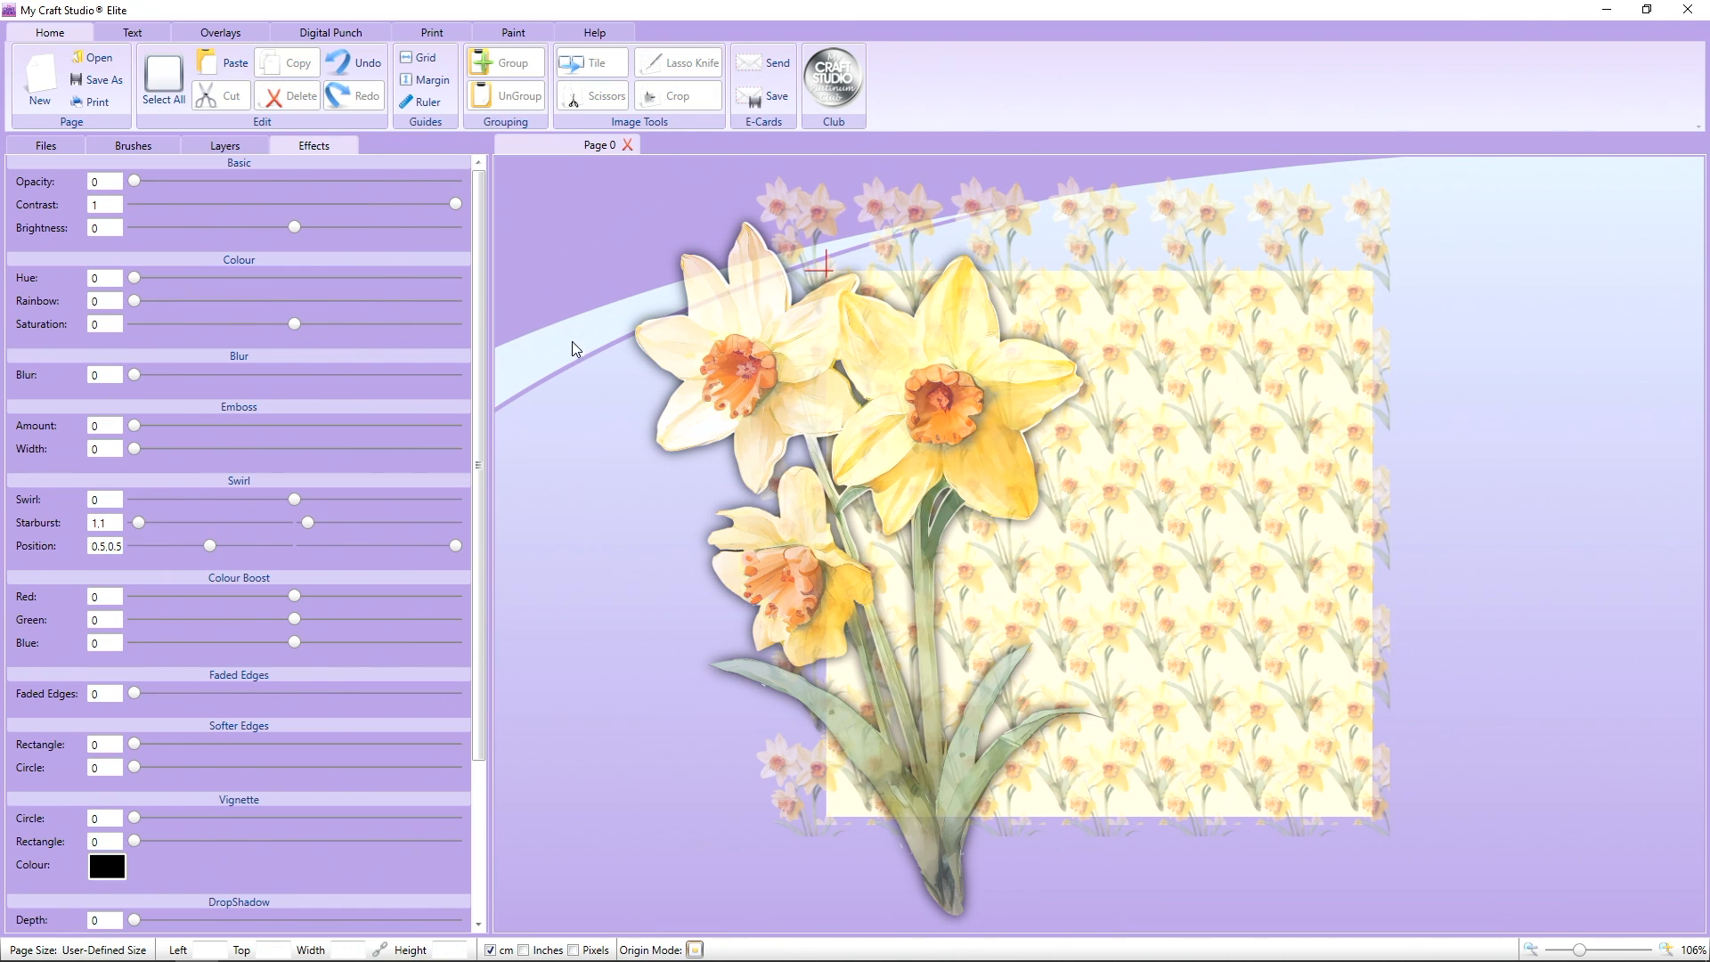
left_click(702, 340)
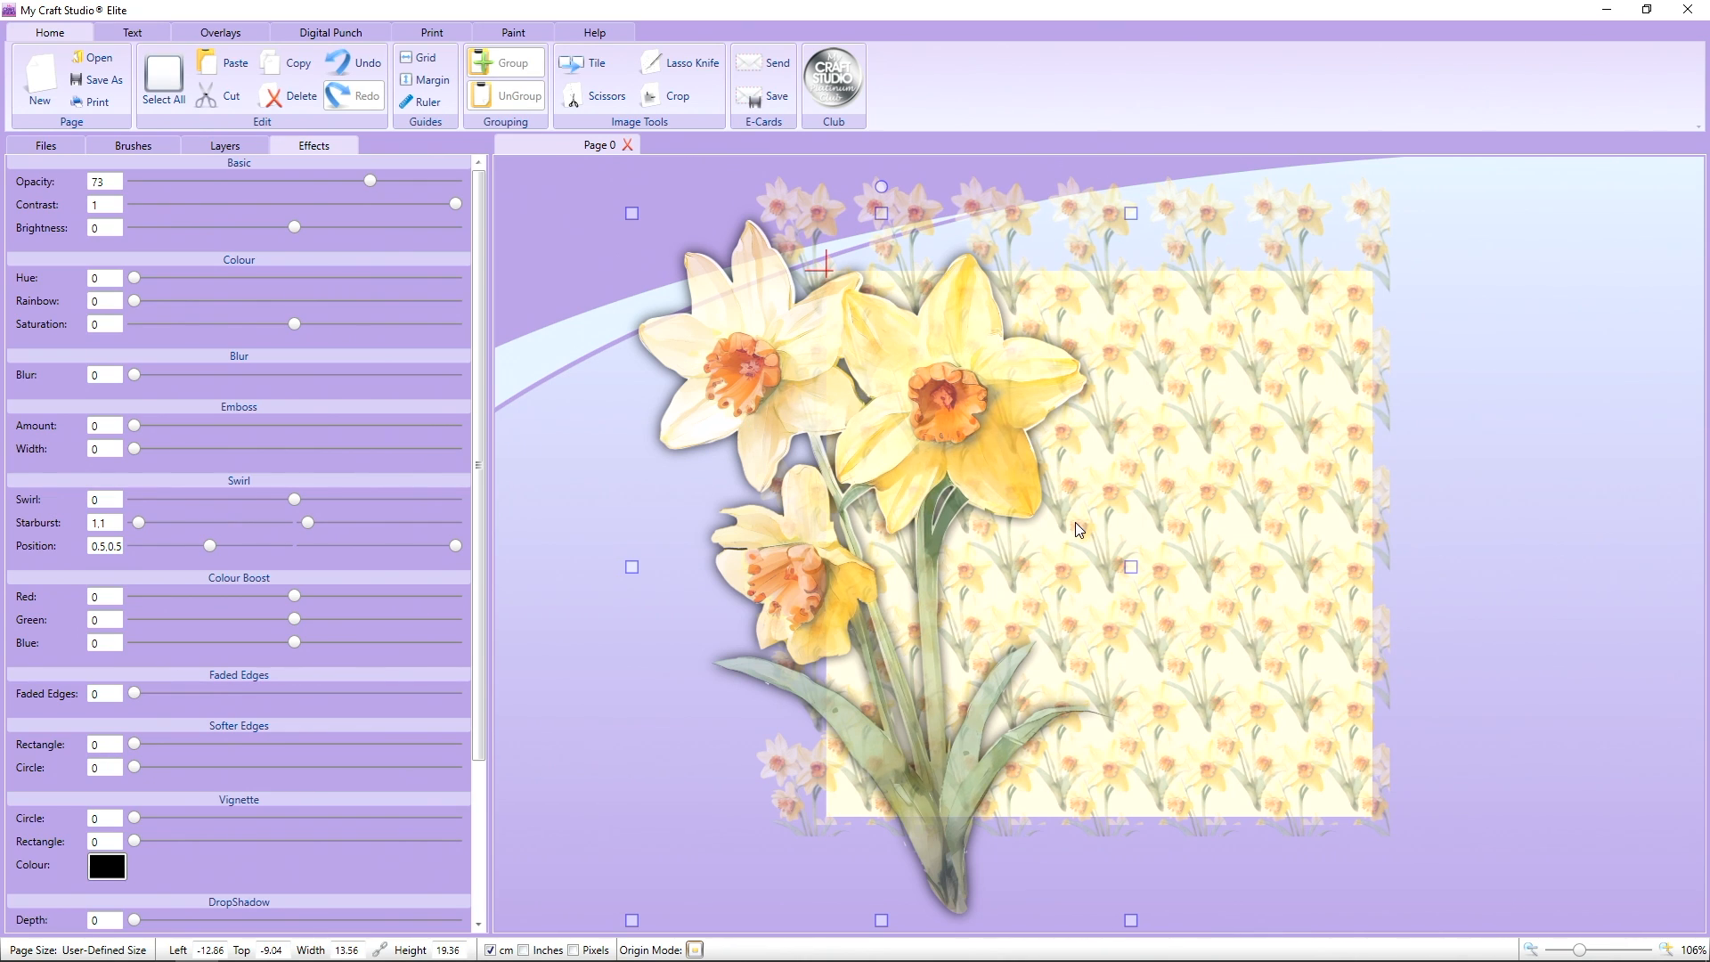
Save the design as a craft project named 6x6 page in the Print tab class folder.
left_click(98, 79)
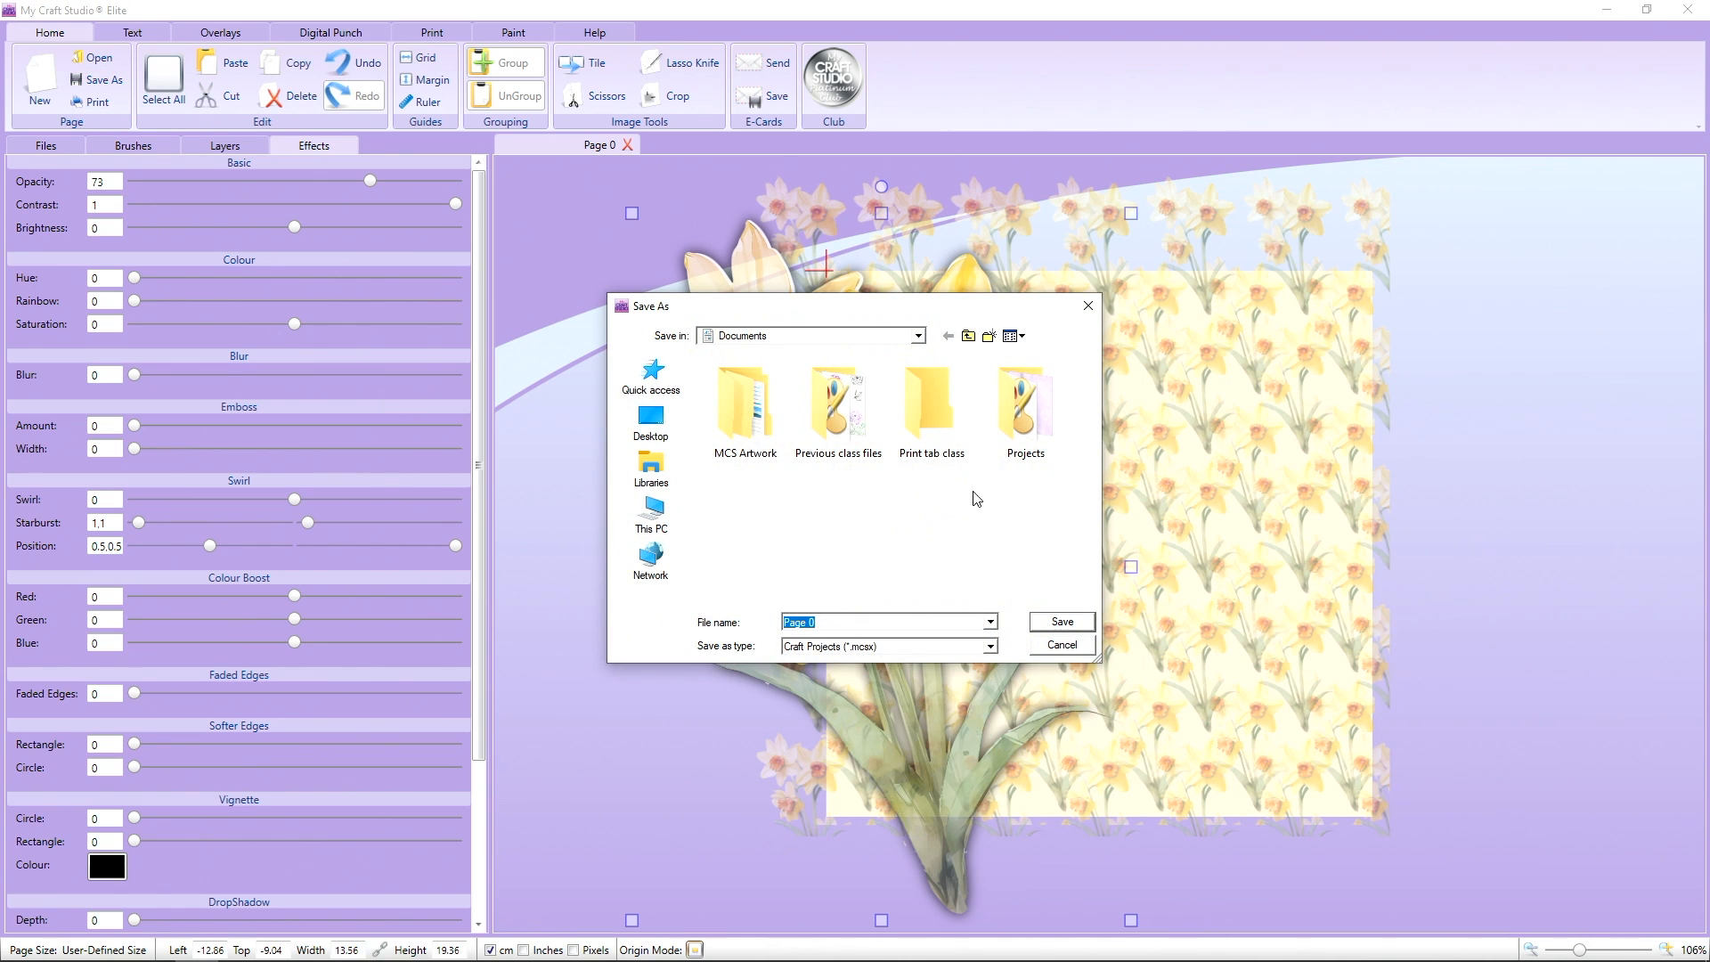
double_click(933, 408)
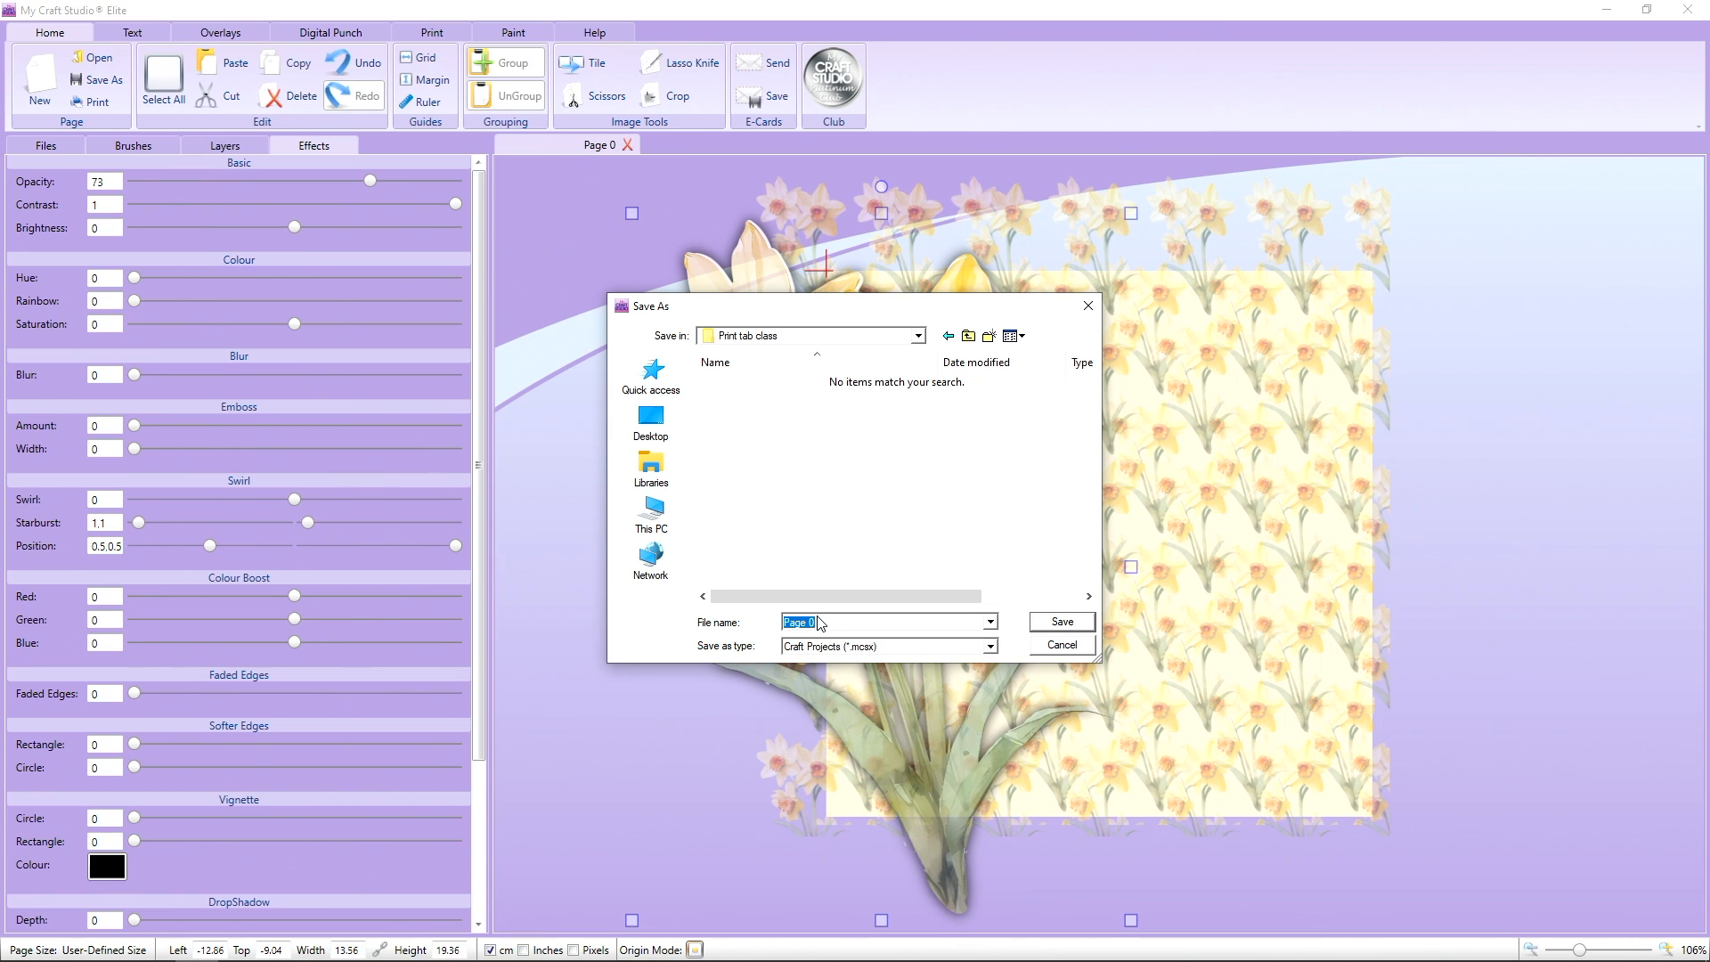
type("6x6 p")
left_click(1063, 625)
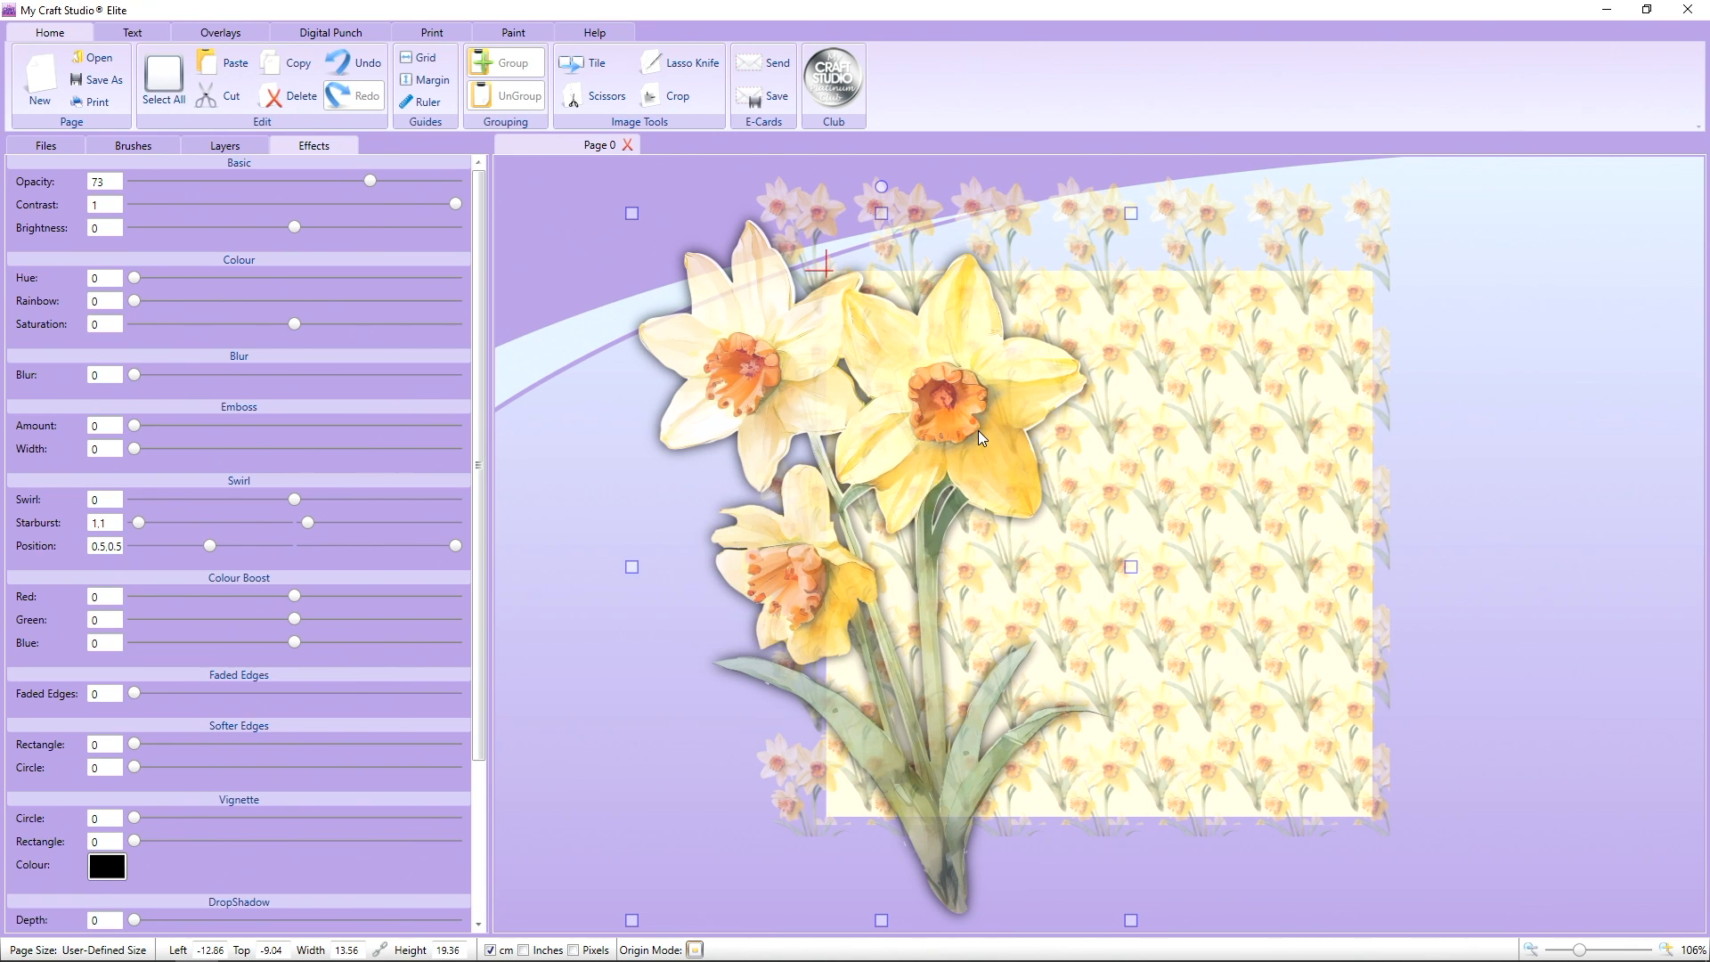
Save another copy of the design as a JPEG Pro Quality image named 6x6 page in the Print tab class folder.
left_click(97, 86)
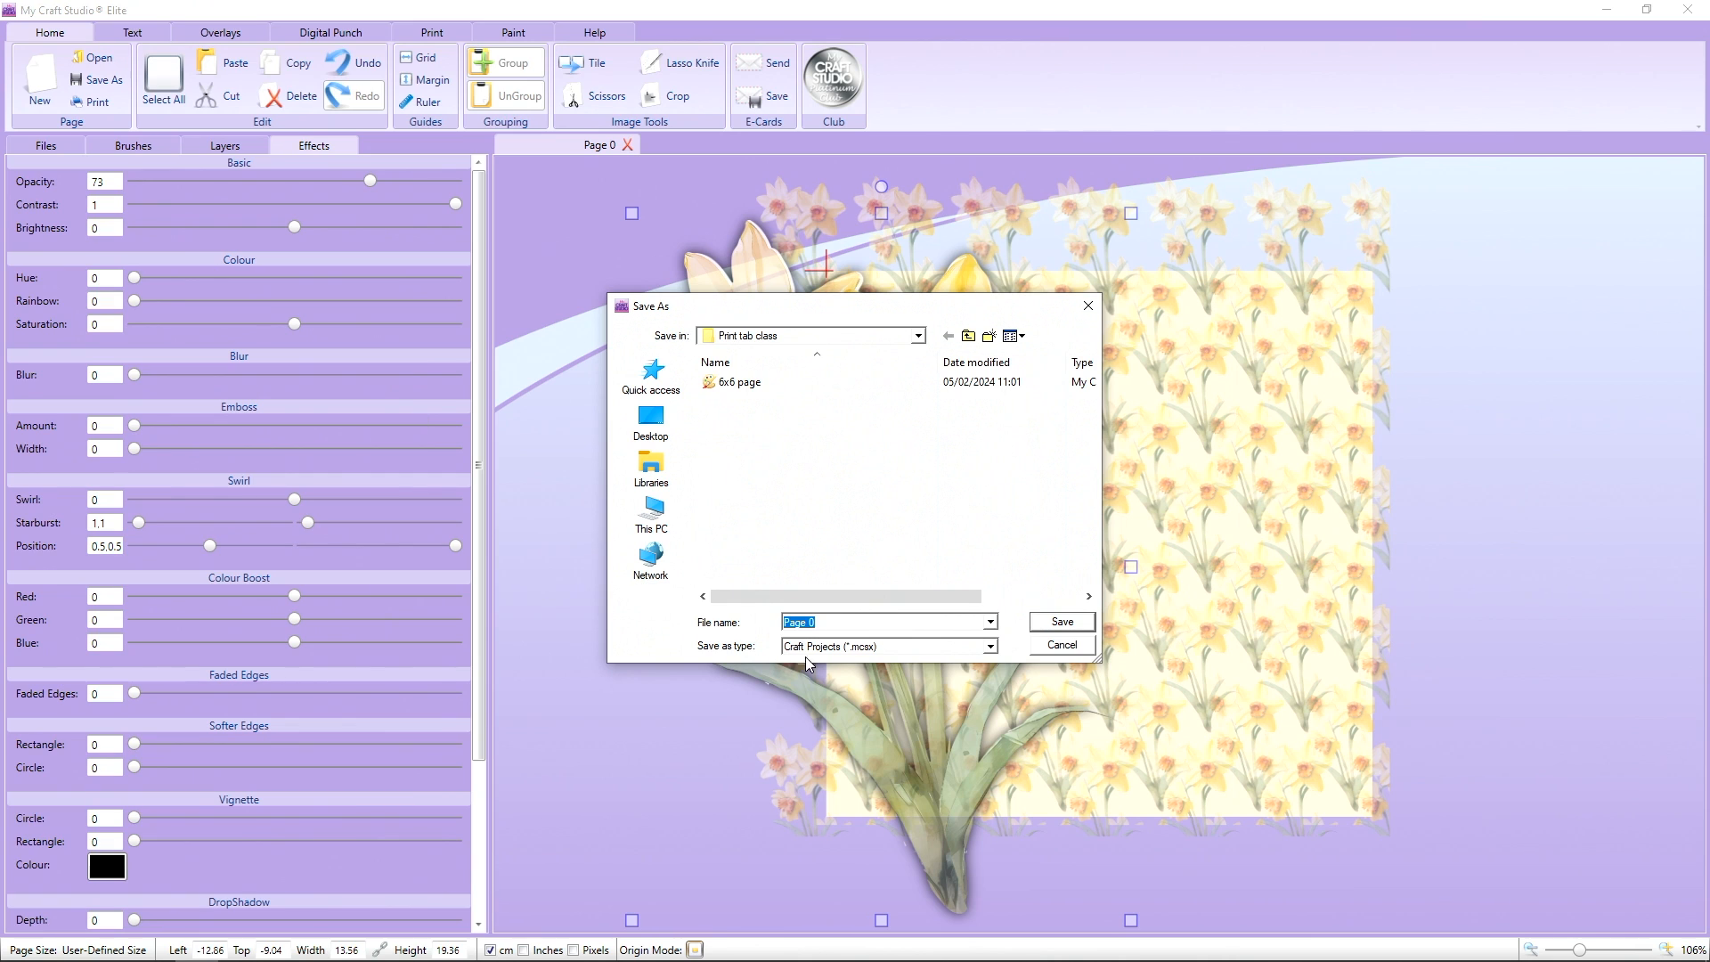
left_click(756, 382)
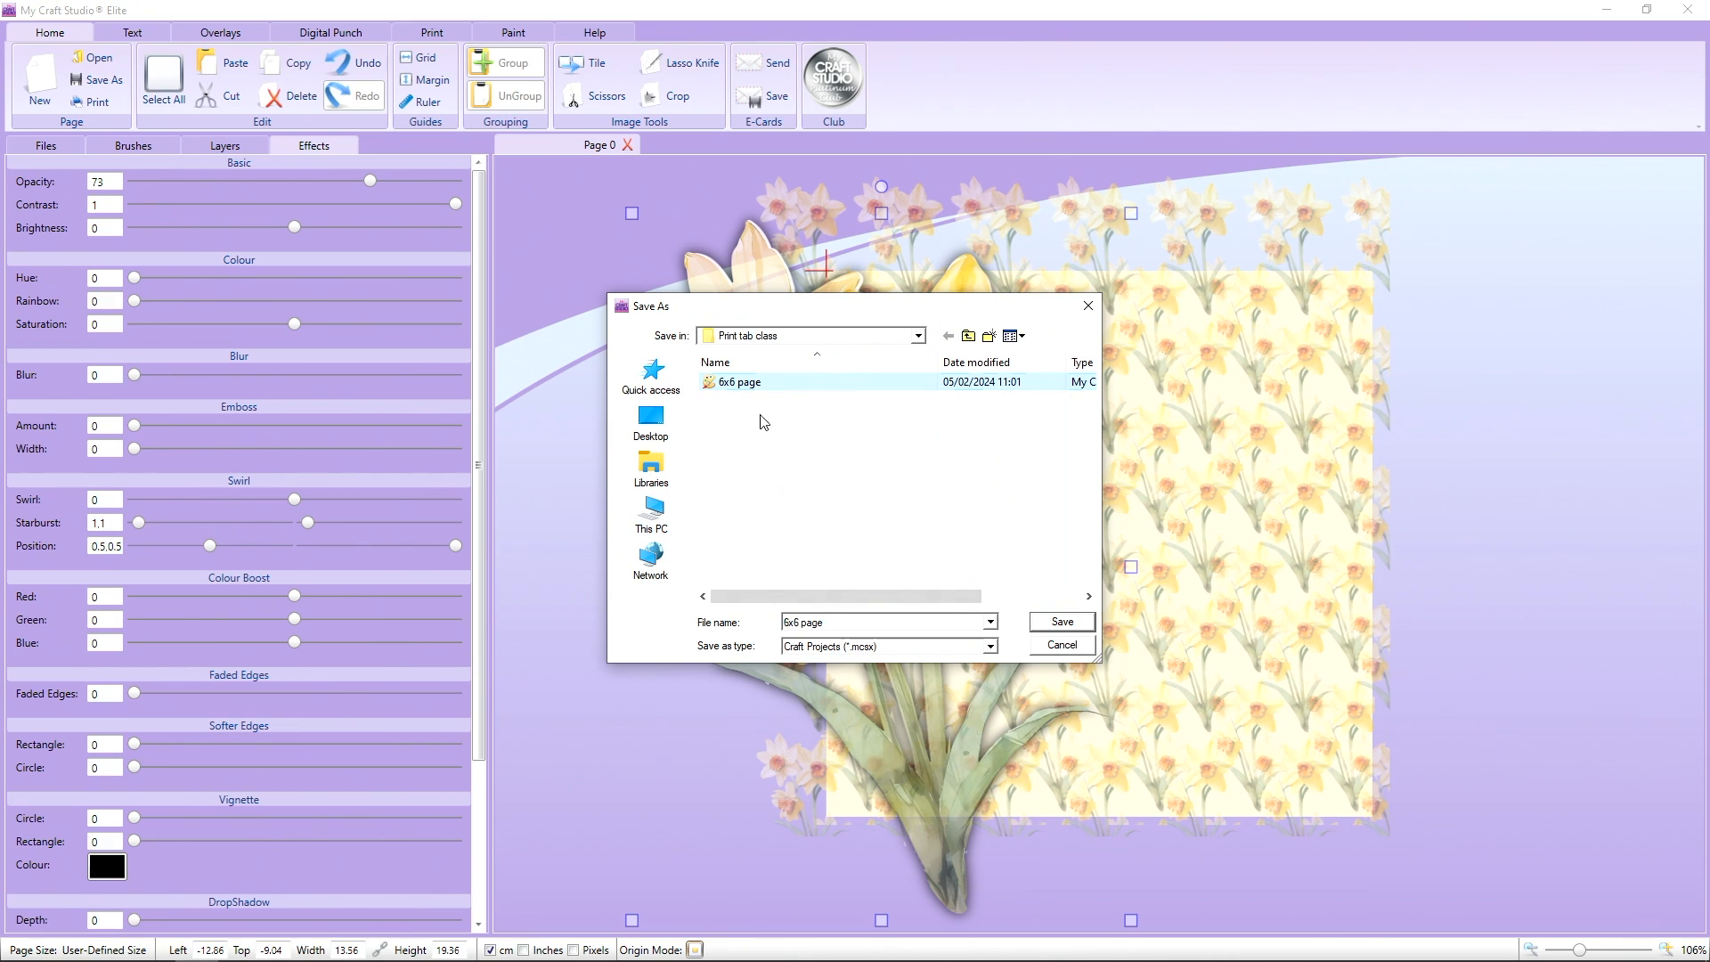
left_click(815, 647)
left_click(819, 670)
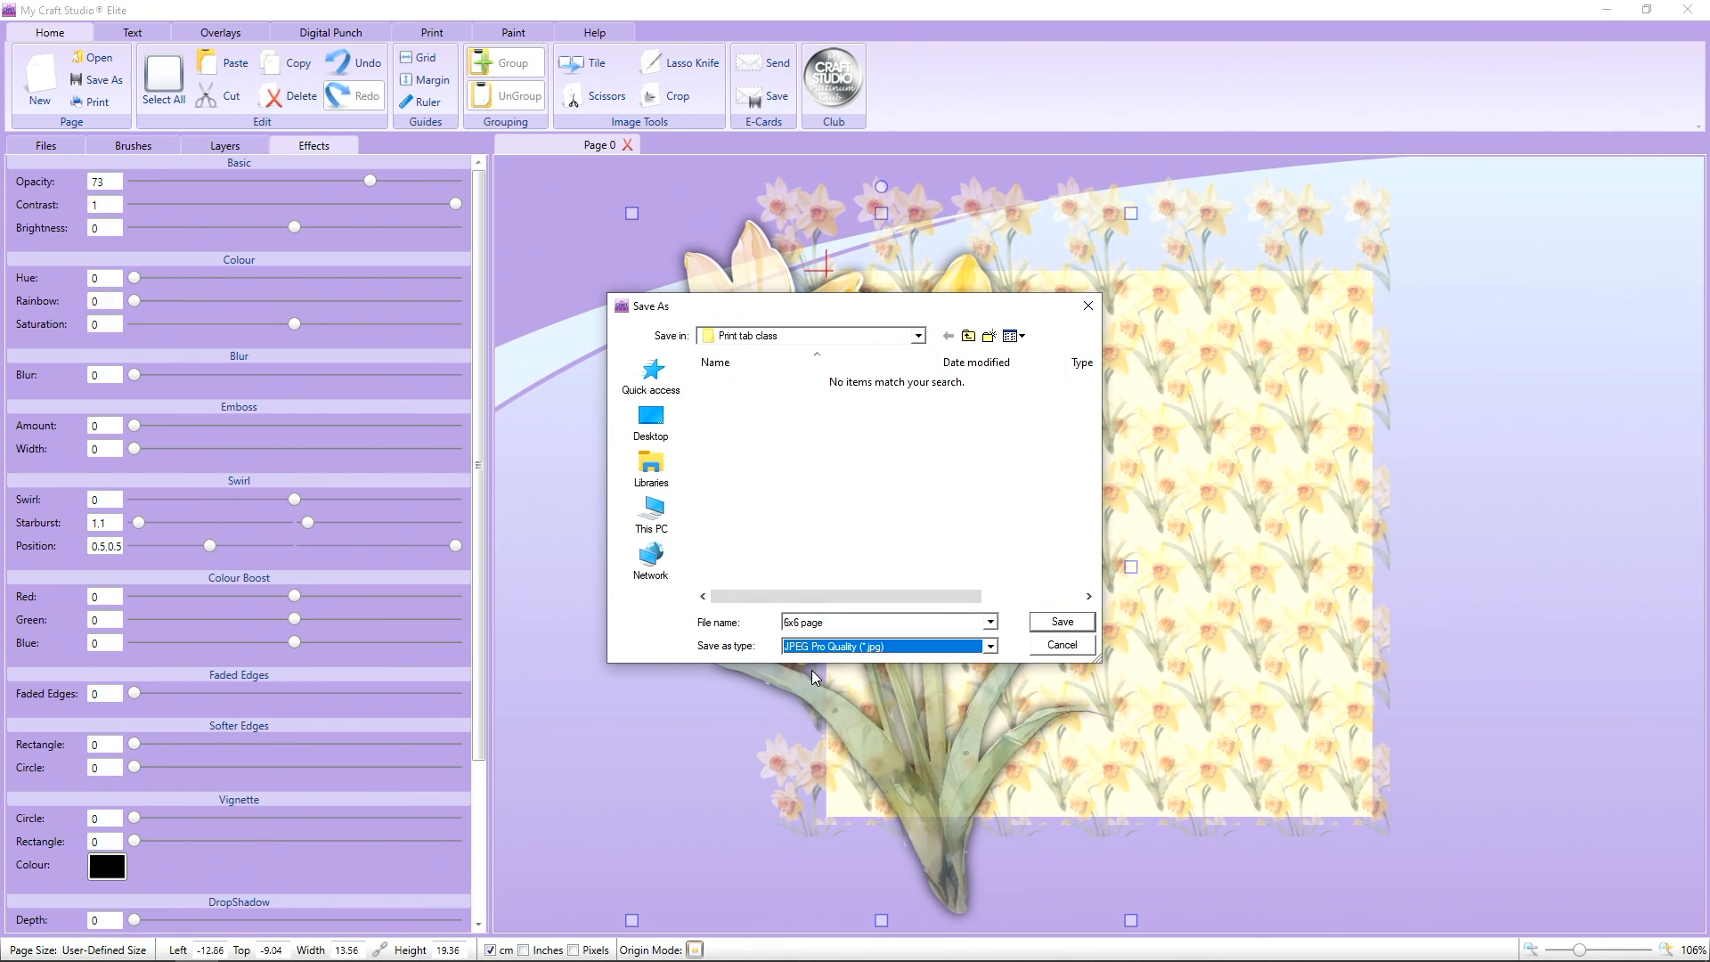
left_click(1060, 624)
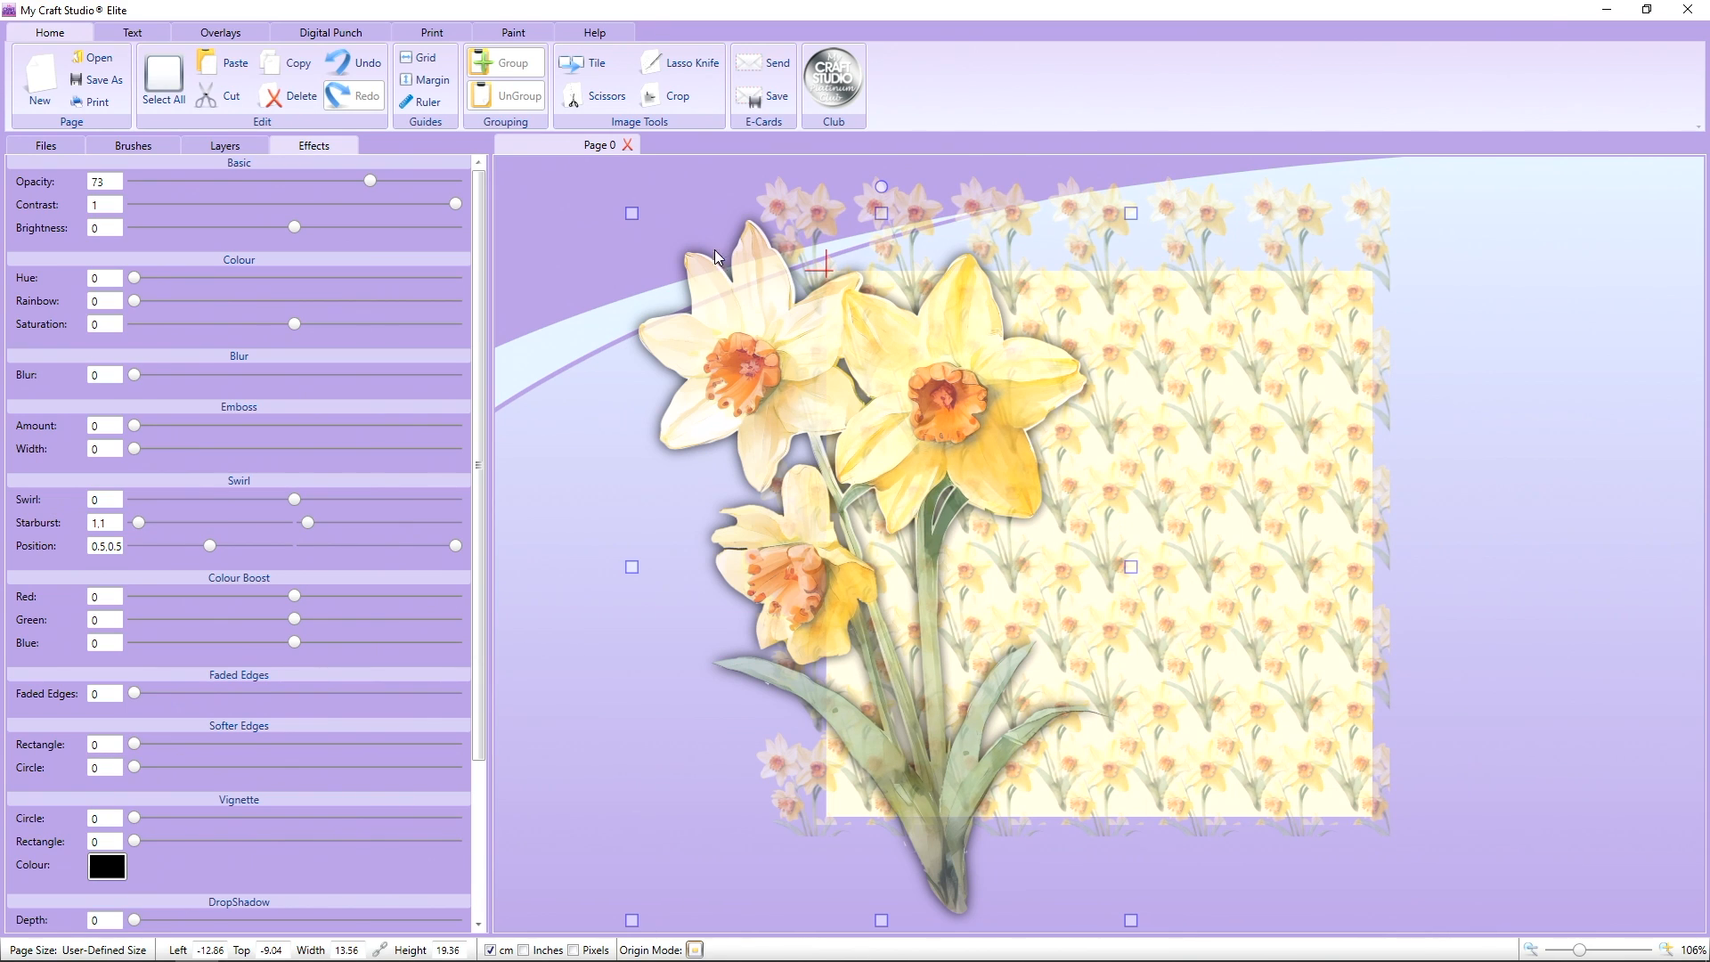
View the design in print preview and return to the editing view.
left_click(436, 33)
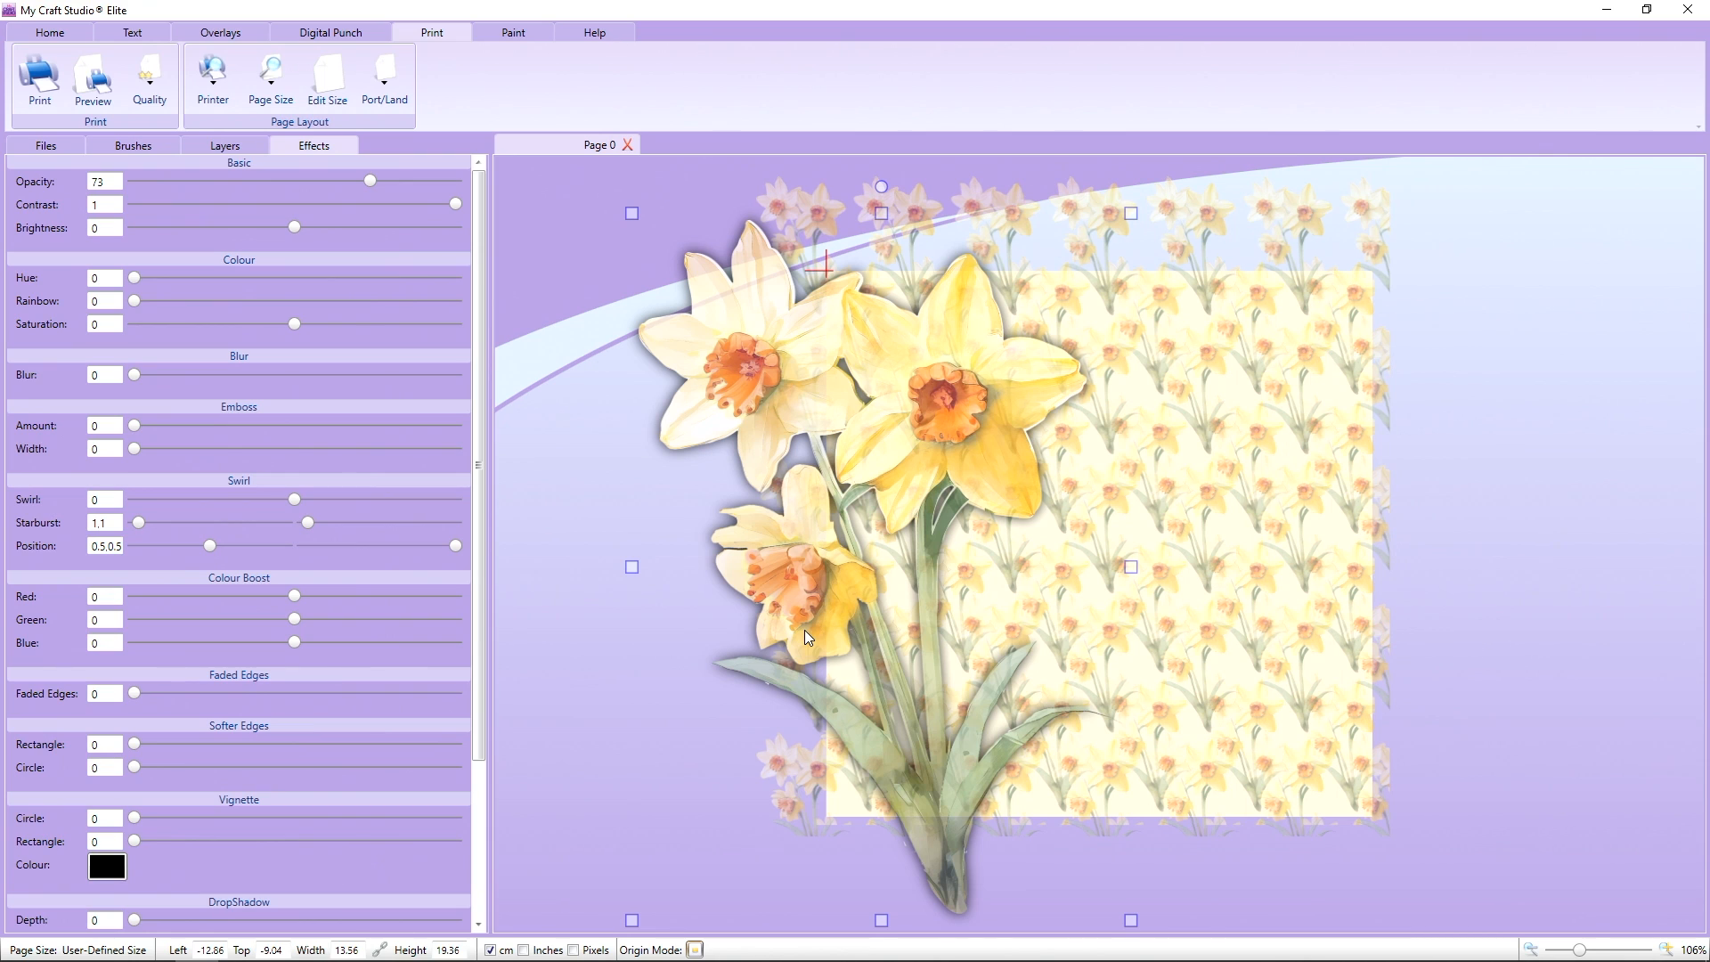
left_click(98, 87)
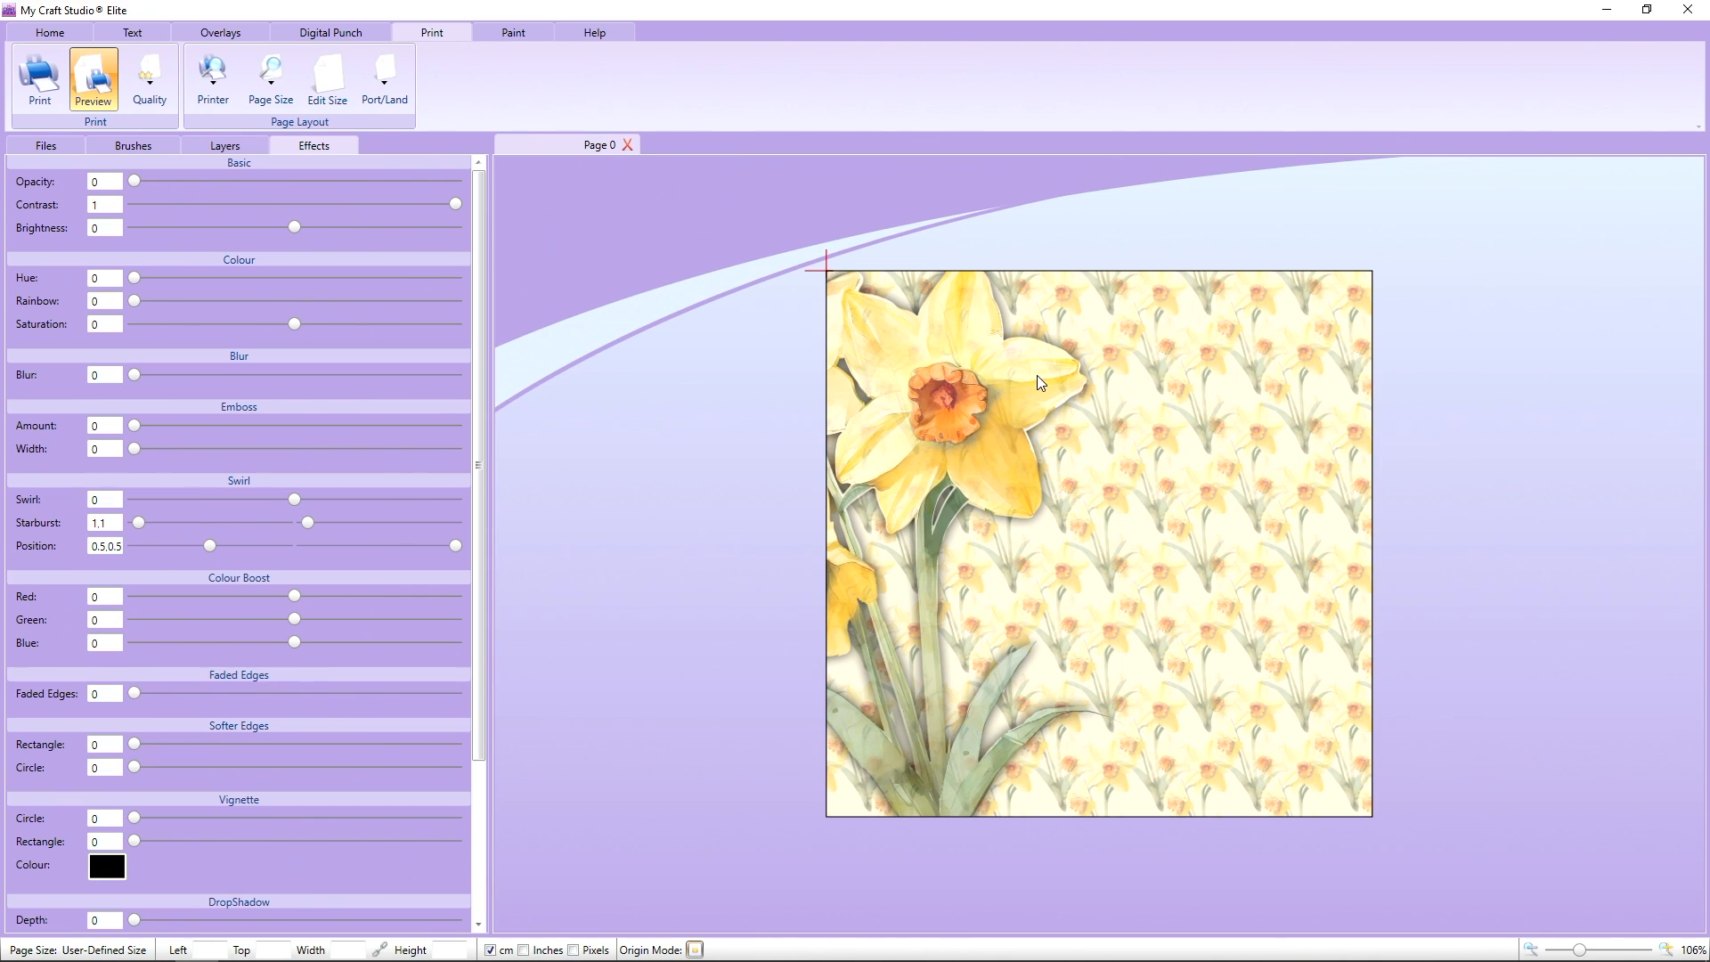
left_click(106, 96)
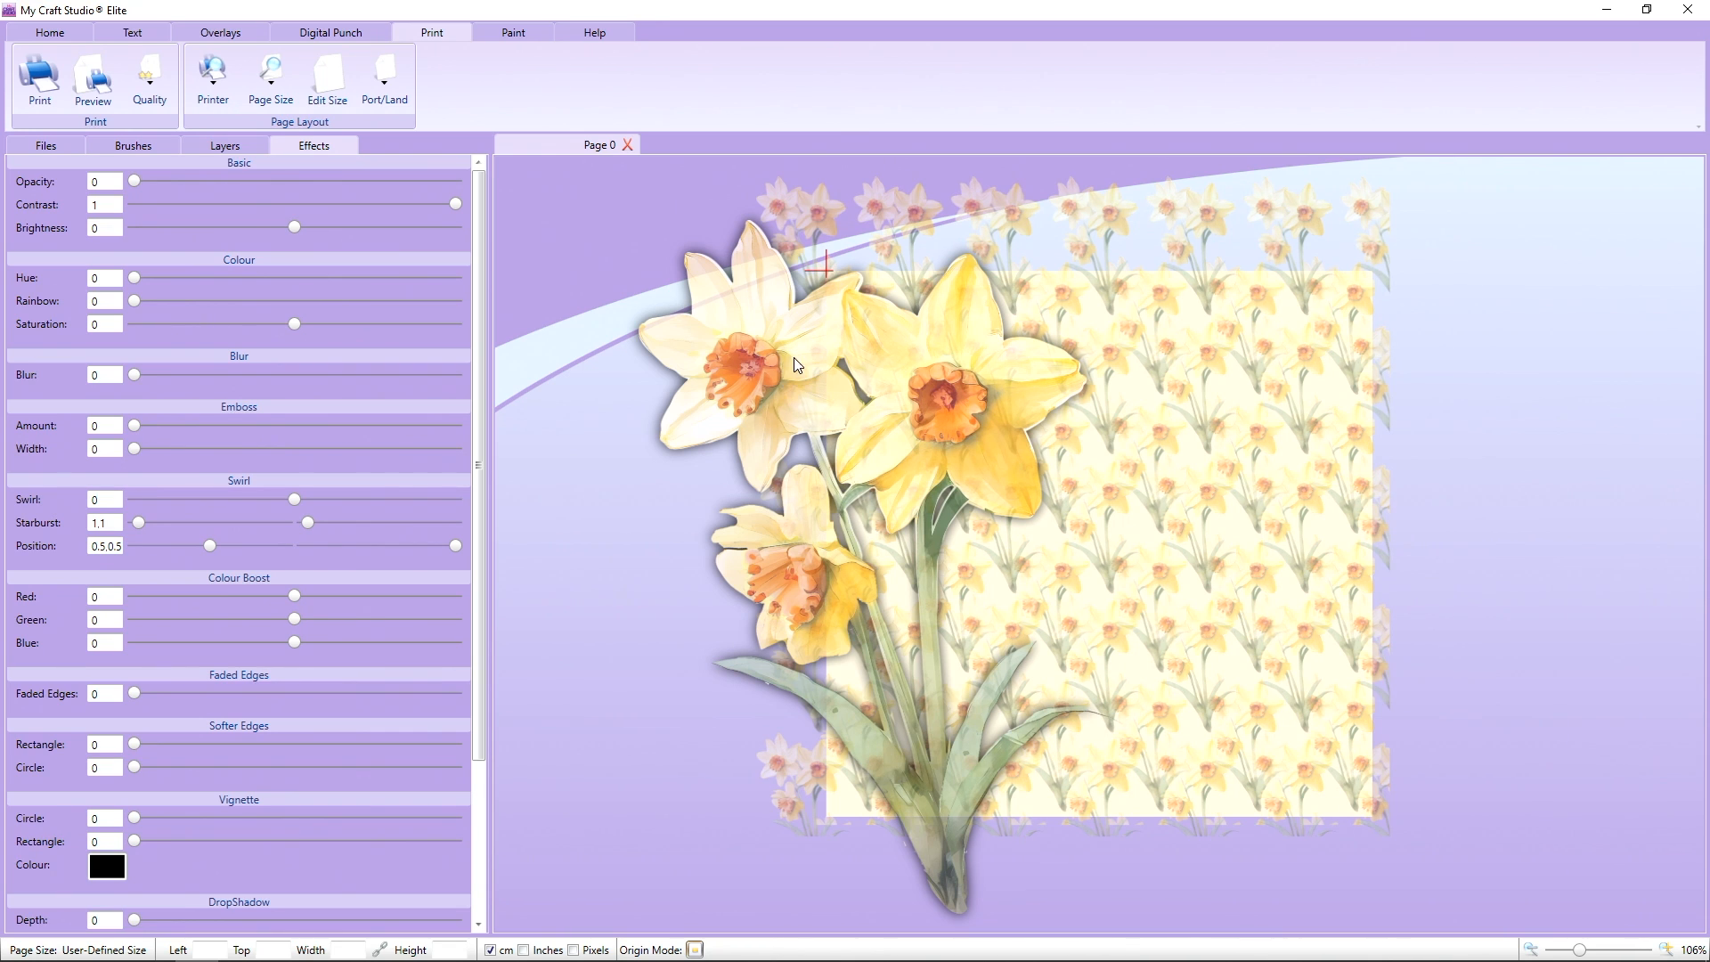
Move the large daffodil bunch further onto the page, to about -10.25 cm left and -7.89 cm top, checking each position in print preview.
left_click_drag(708, 351, 760, 376)
left_click(93, 84)
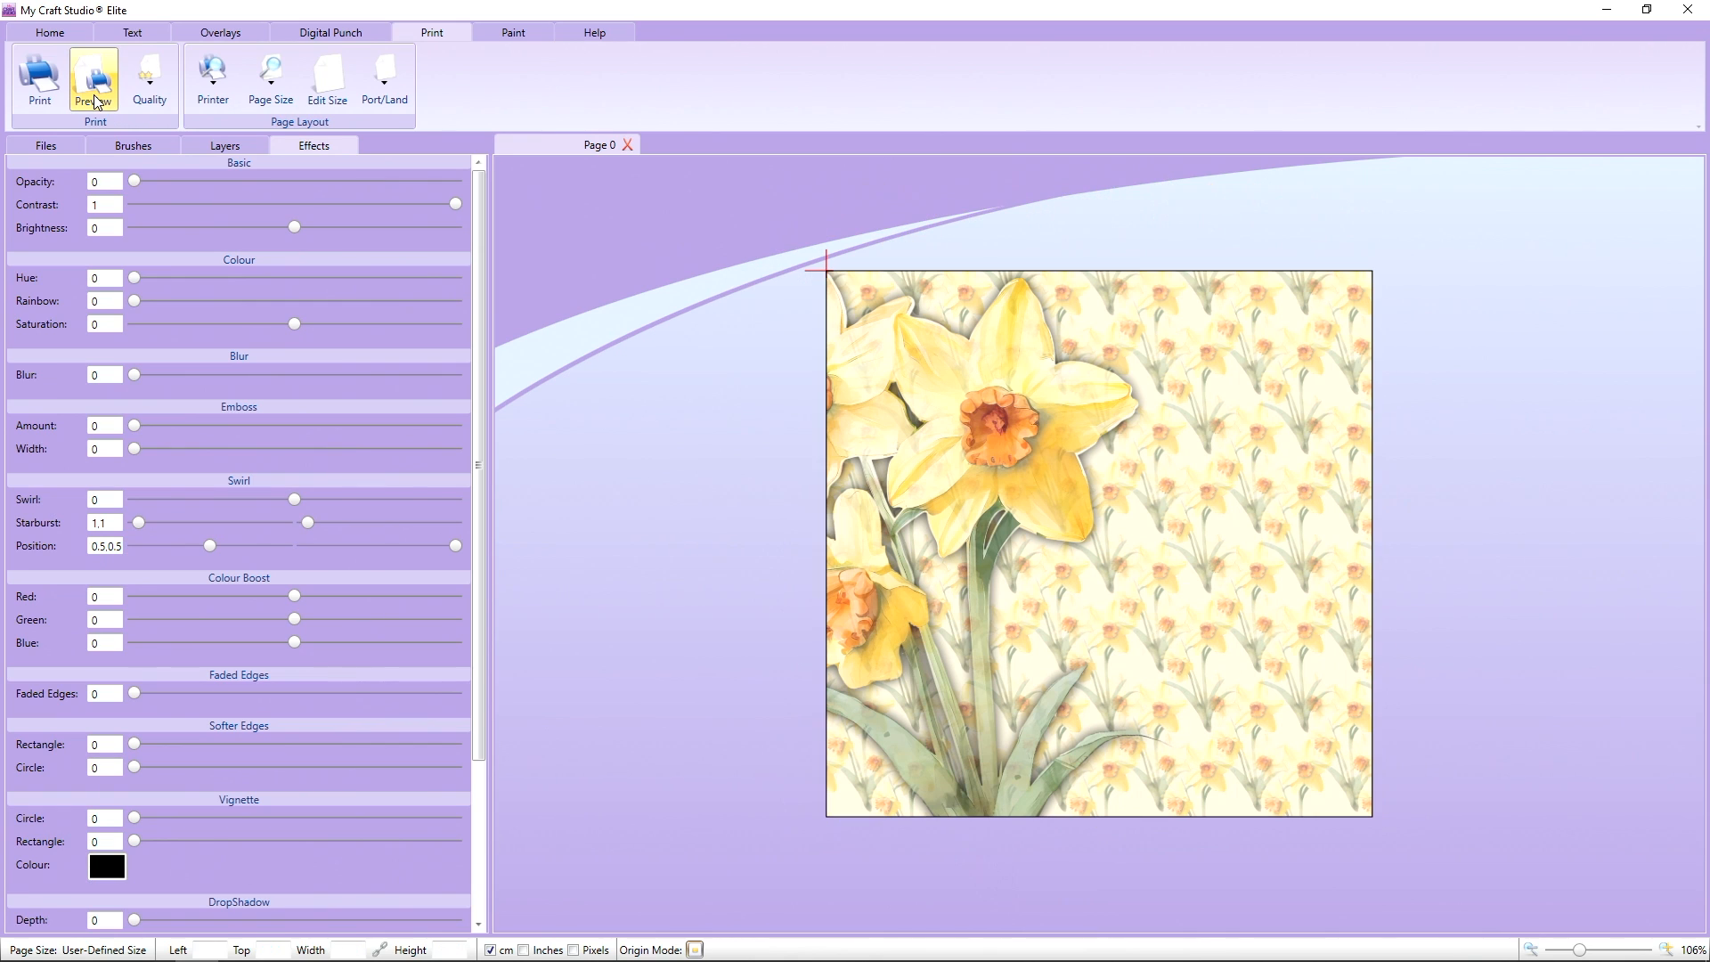
left_click(95, 101)
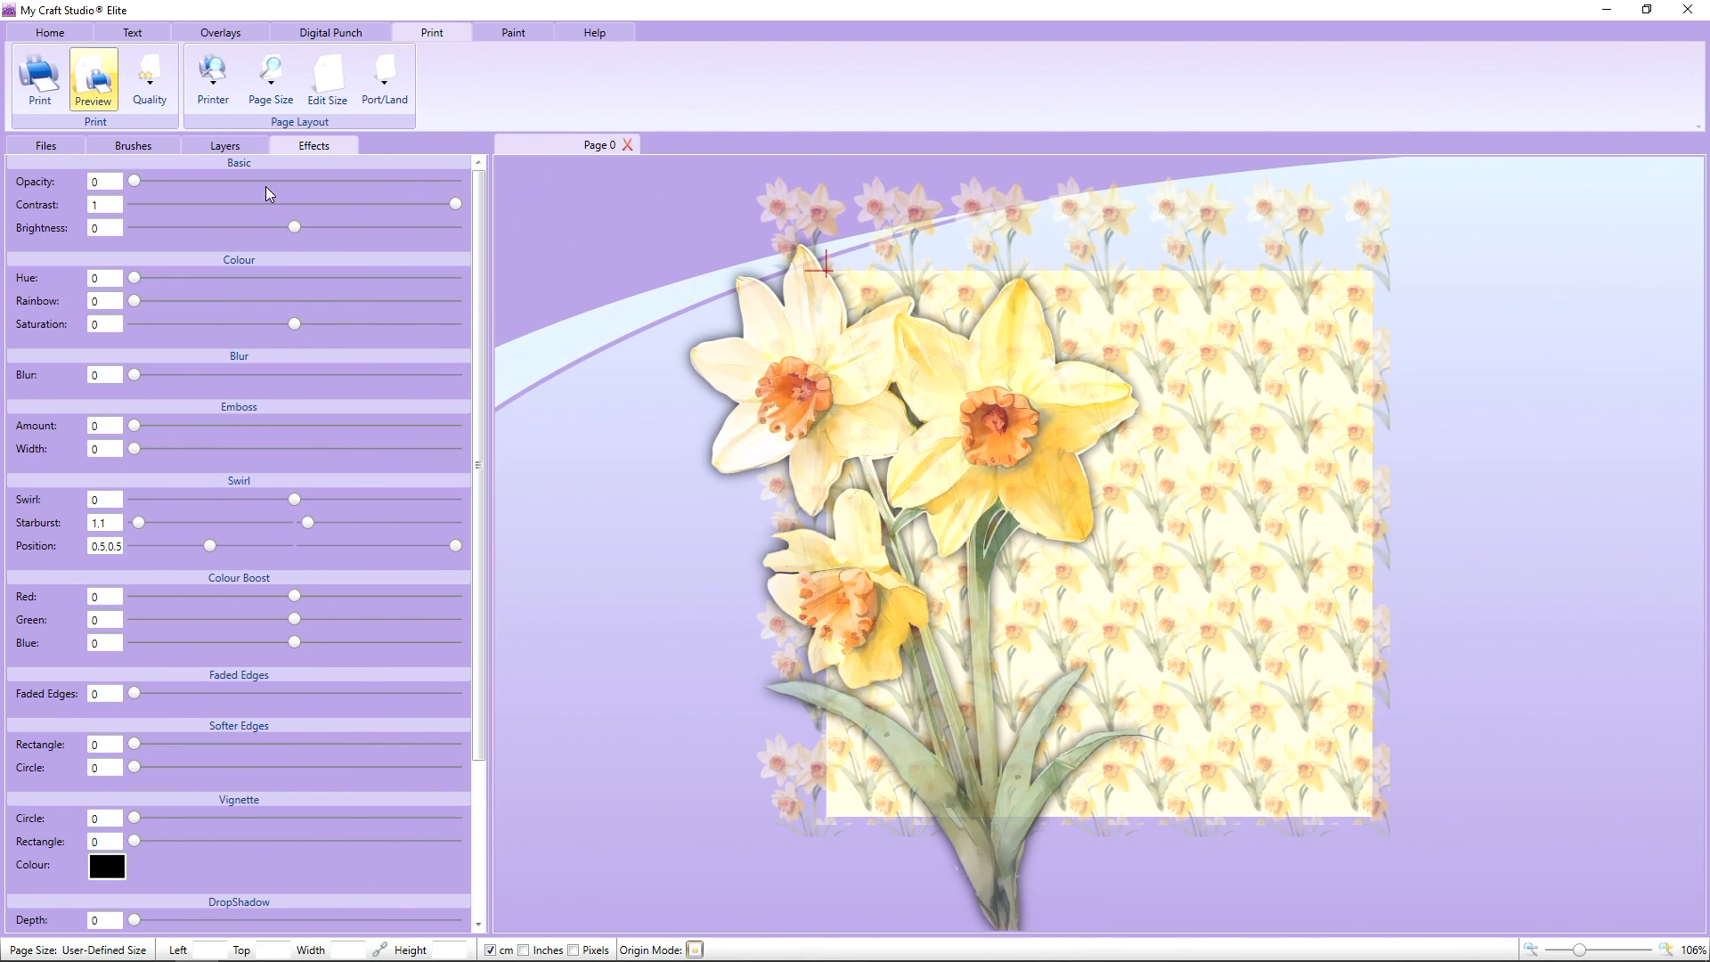
left_click(886, 448)
left_click_drag(886, 448, 894, 450)
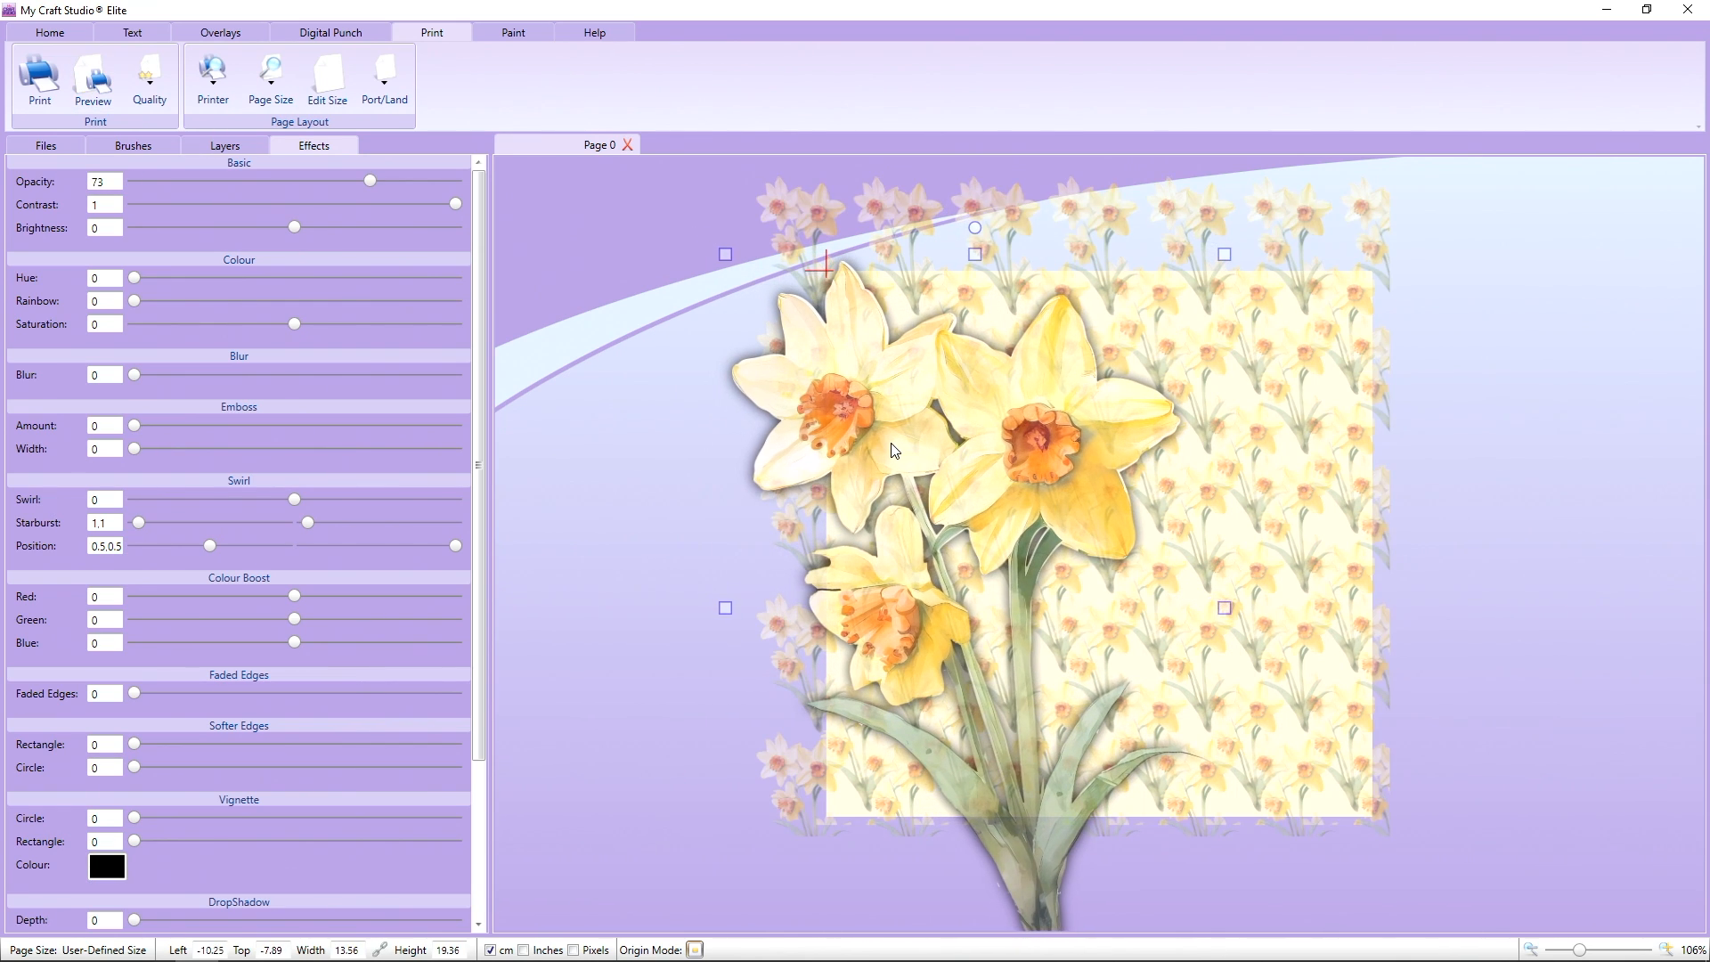
left_click(96, 98)
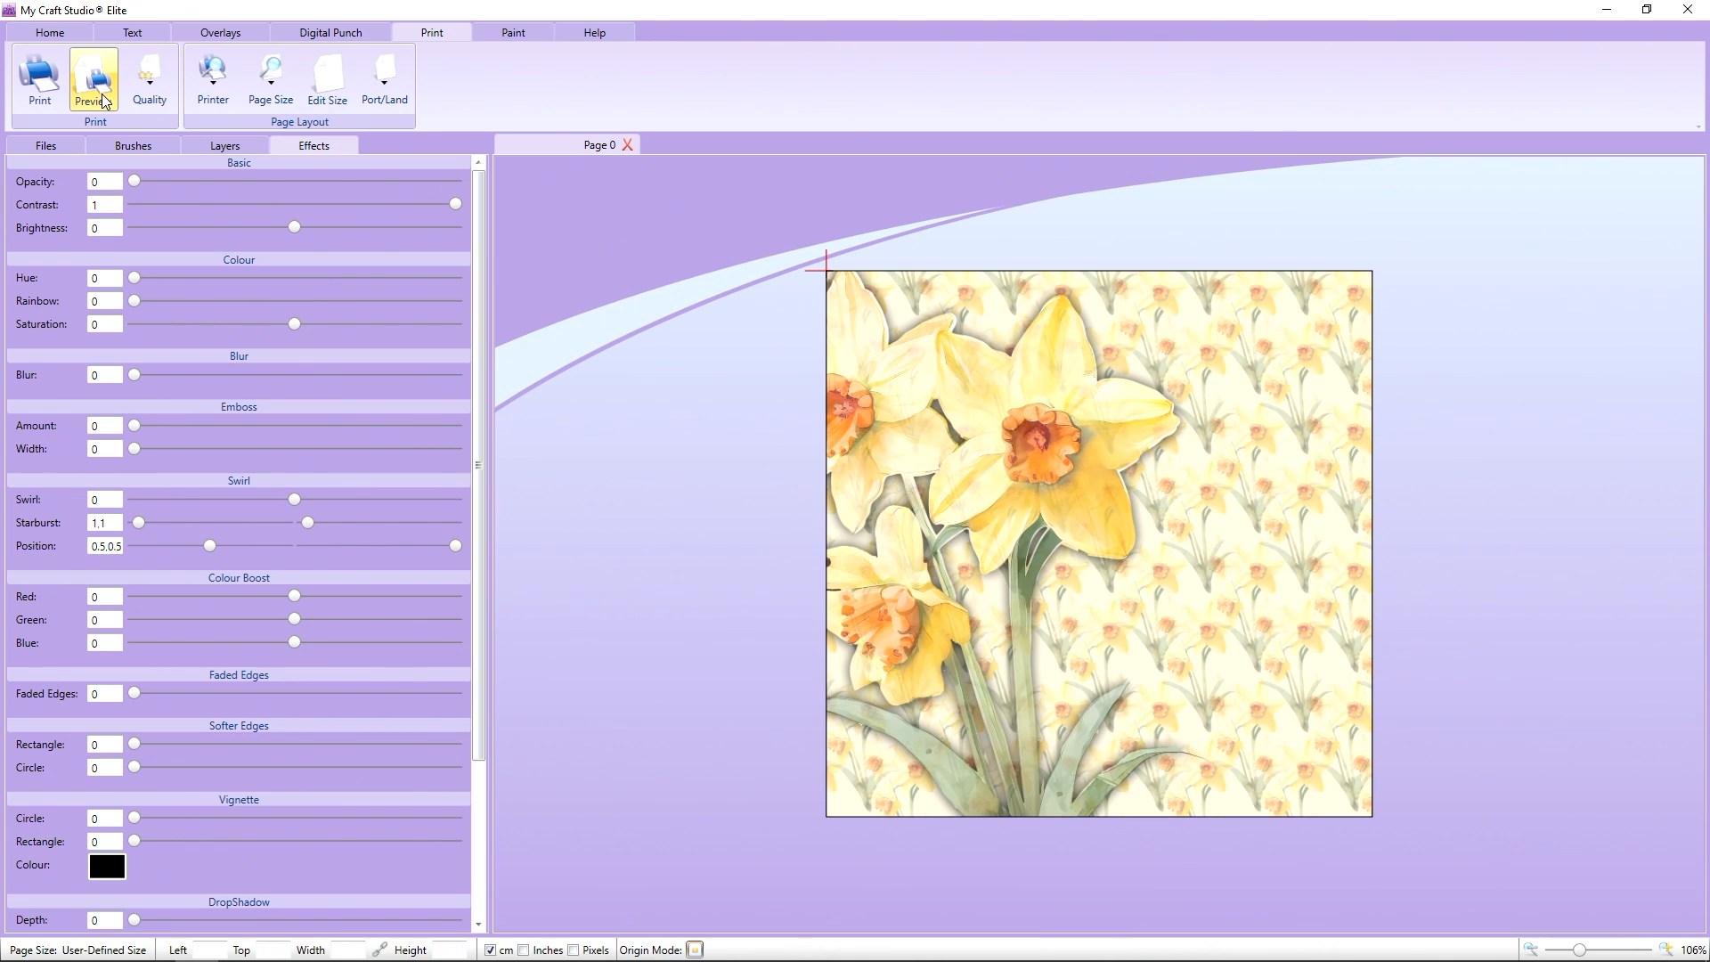
left_click(105, 94)
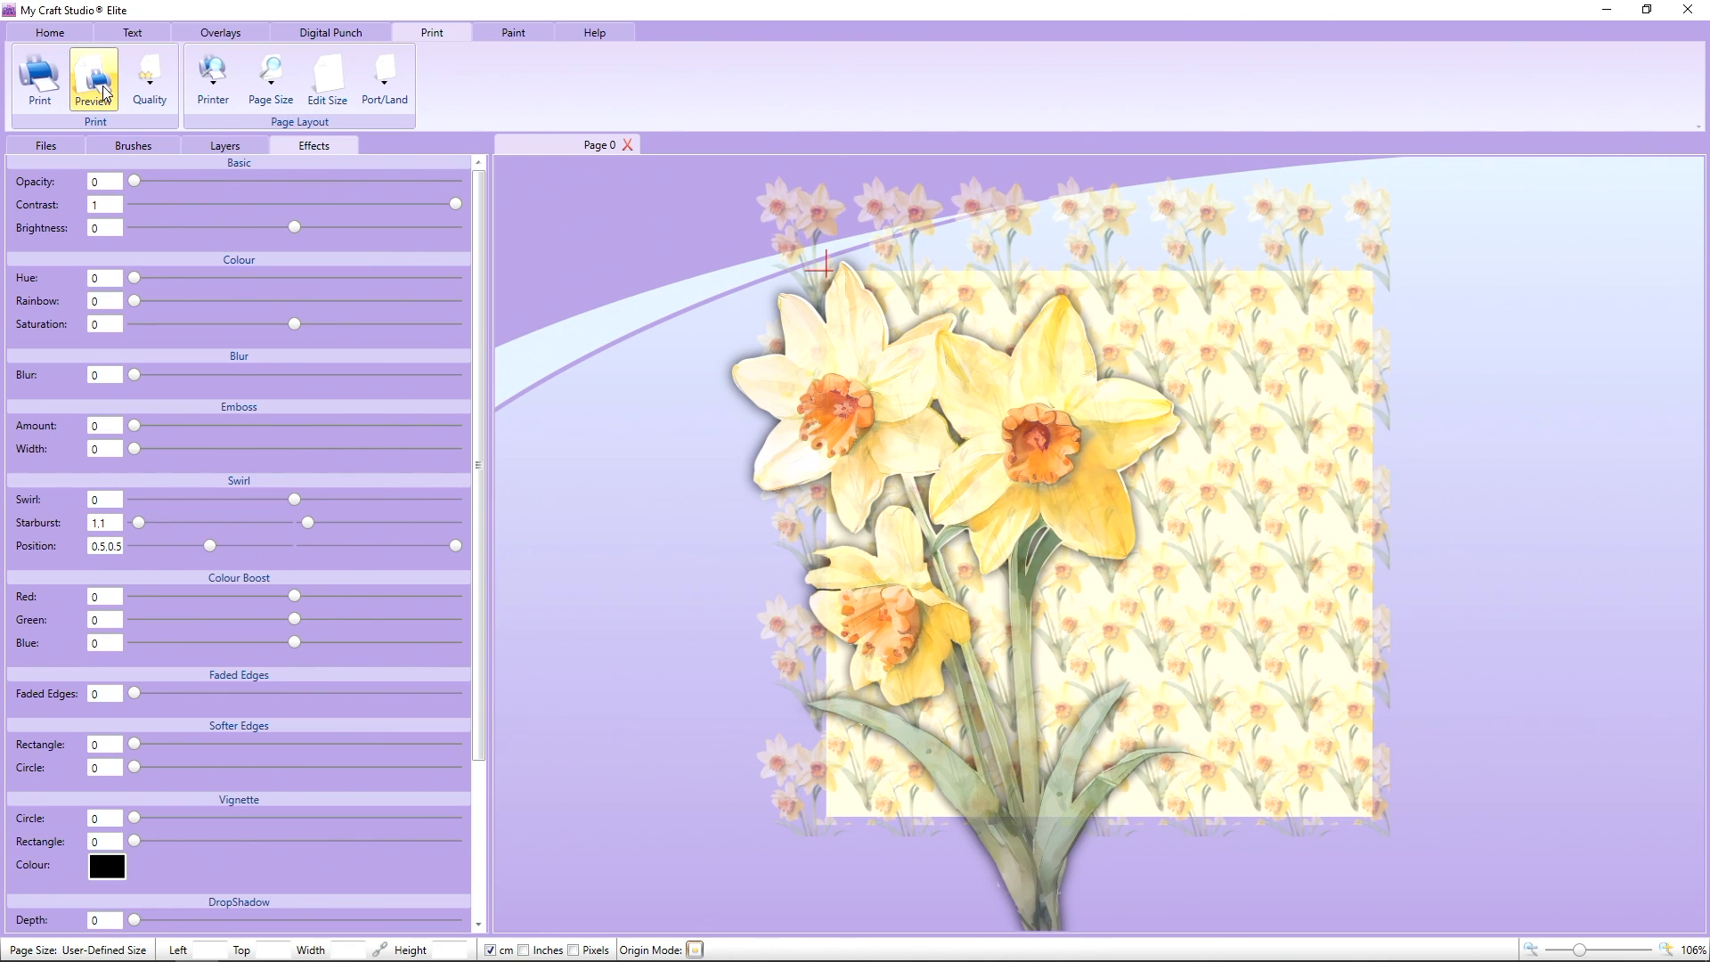
Switch print preview on and off to compare the cropped printable area with the full artwork.
left_click(105, 92)
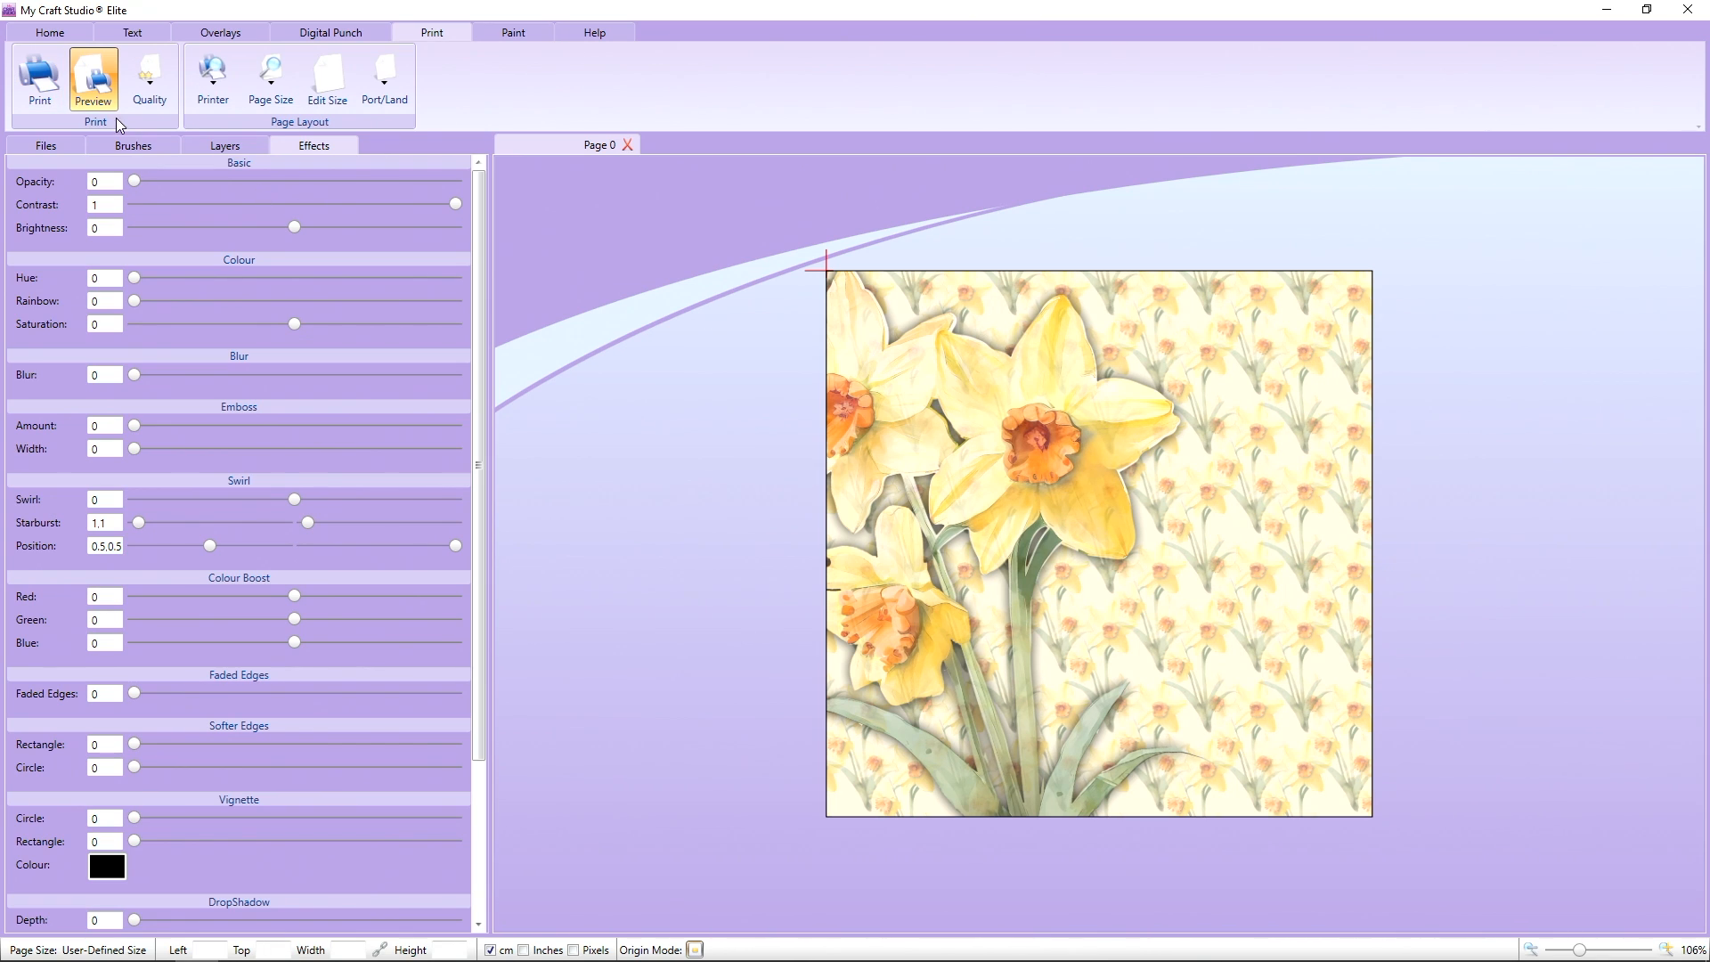
left_click(93, 84)
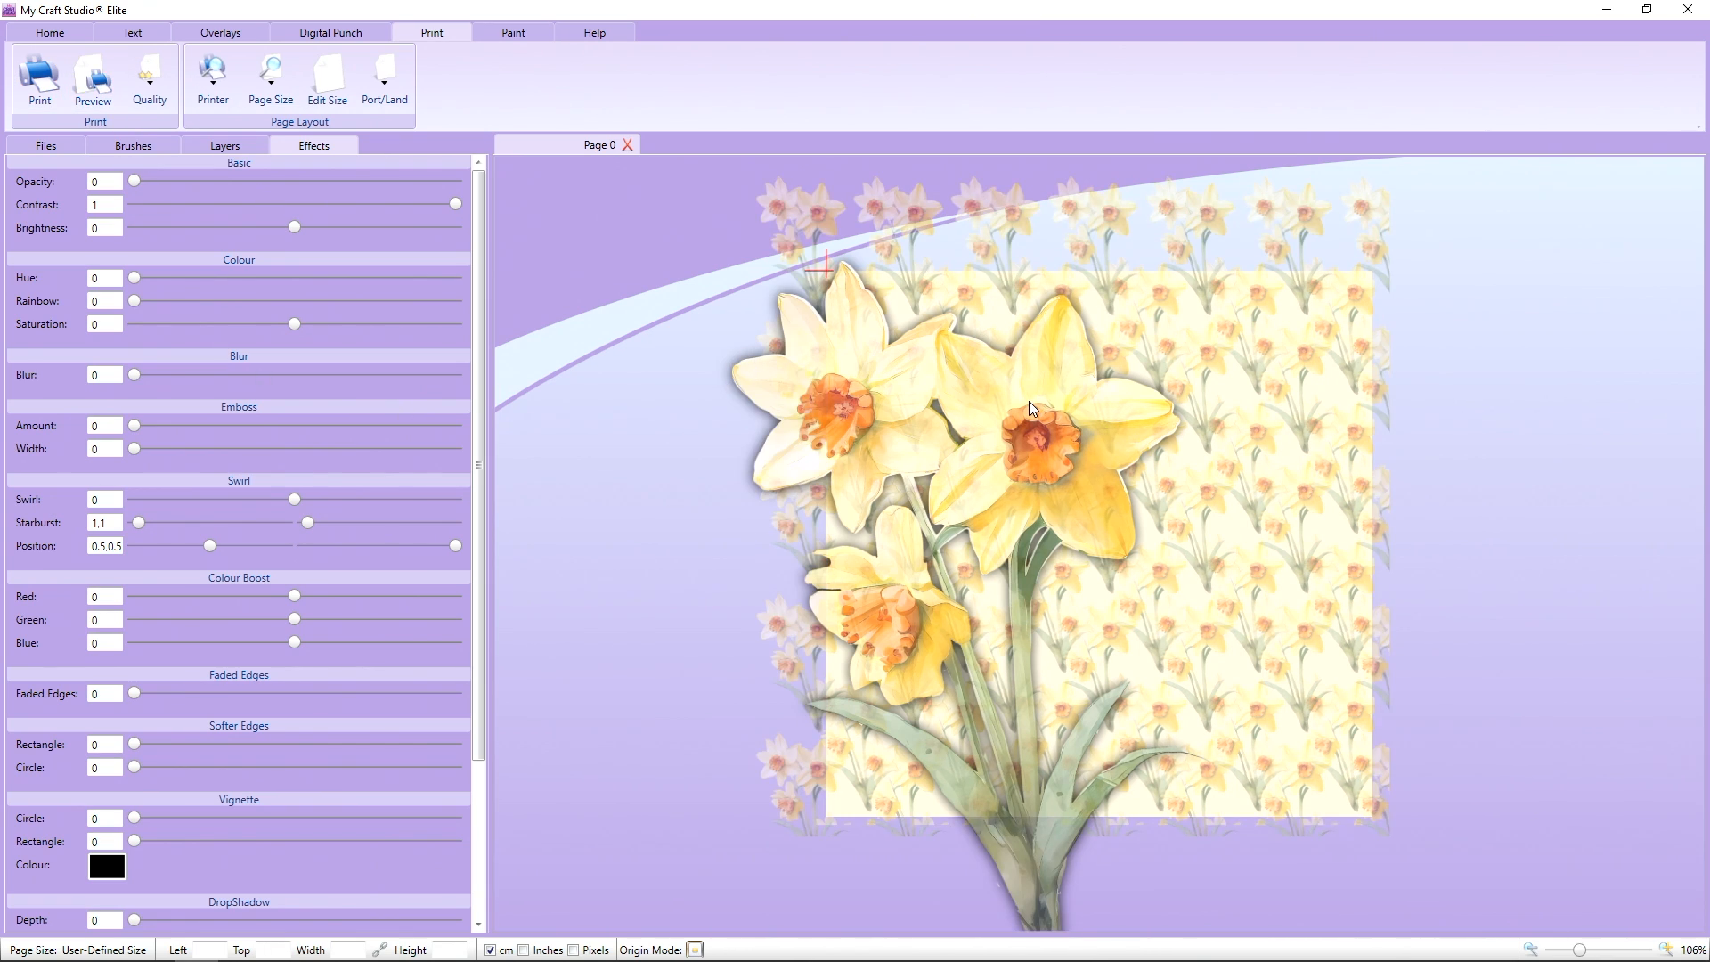
left_click(93, 89)
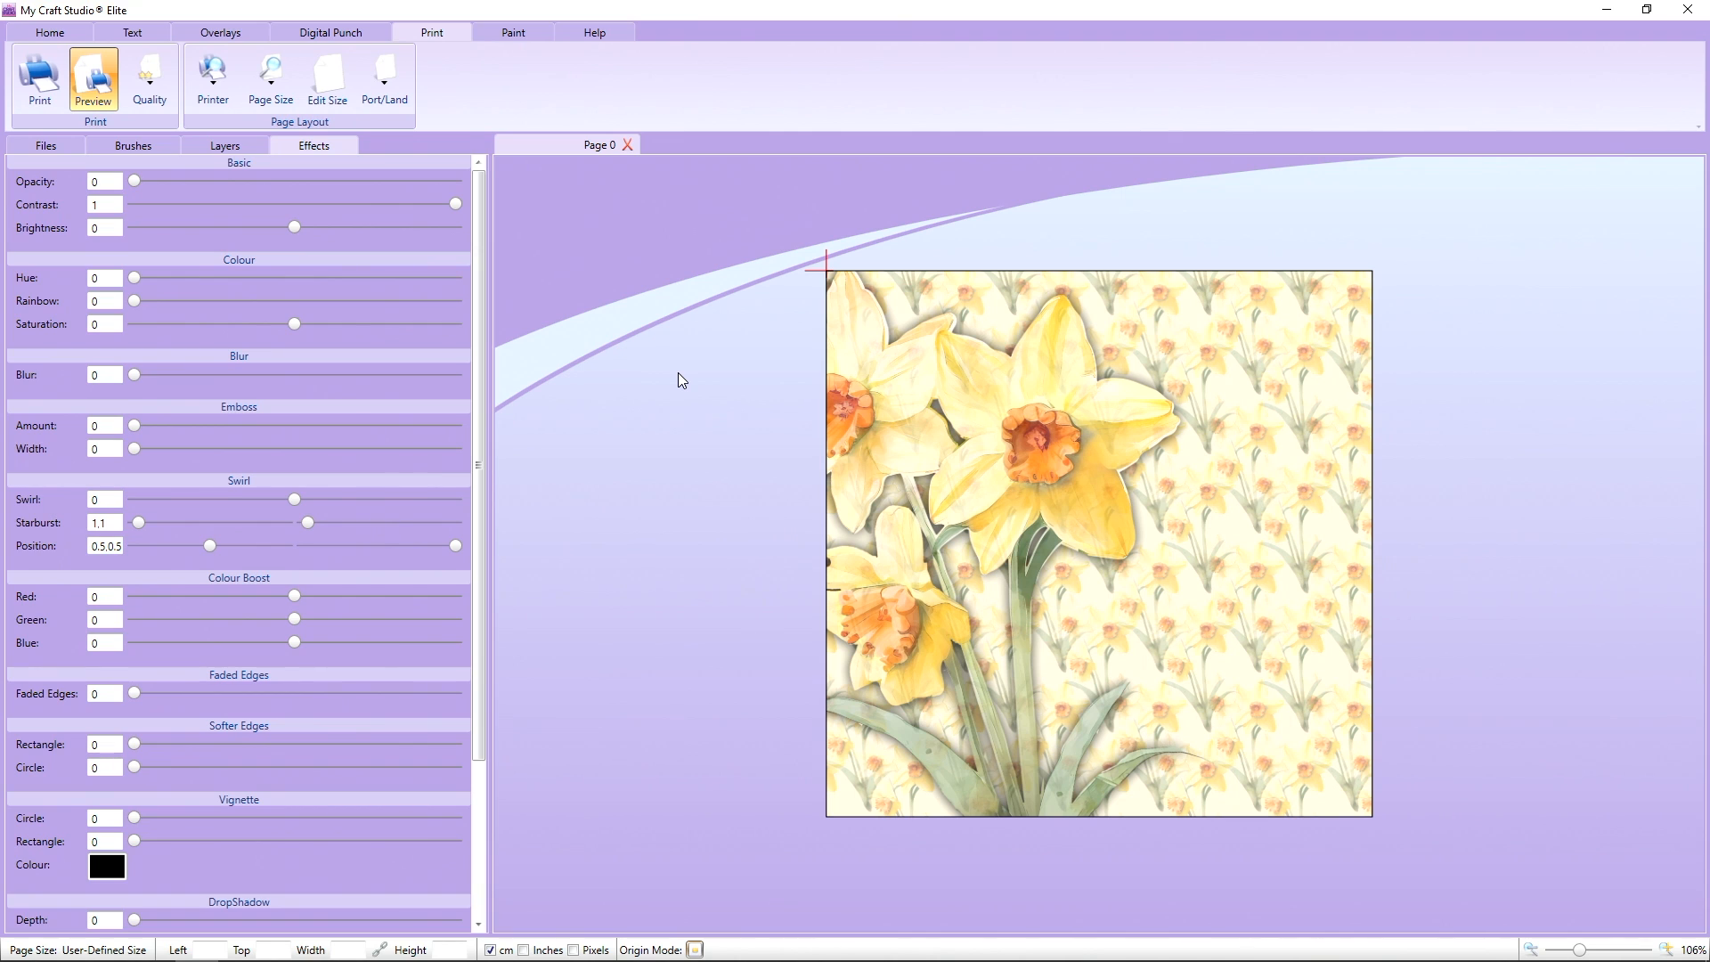
left_click(91, 89)
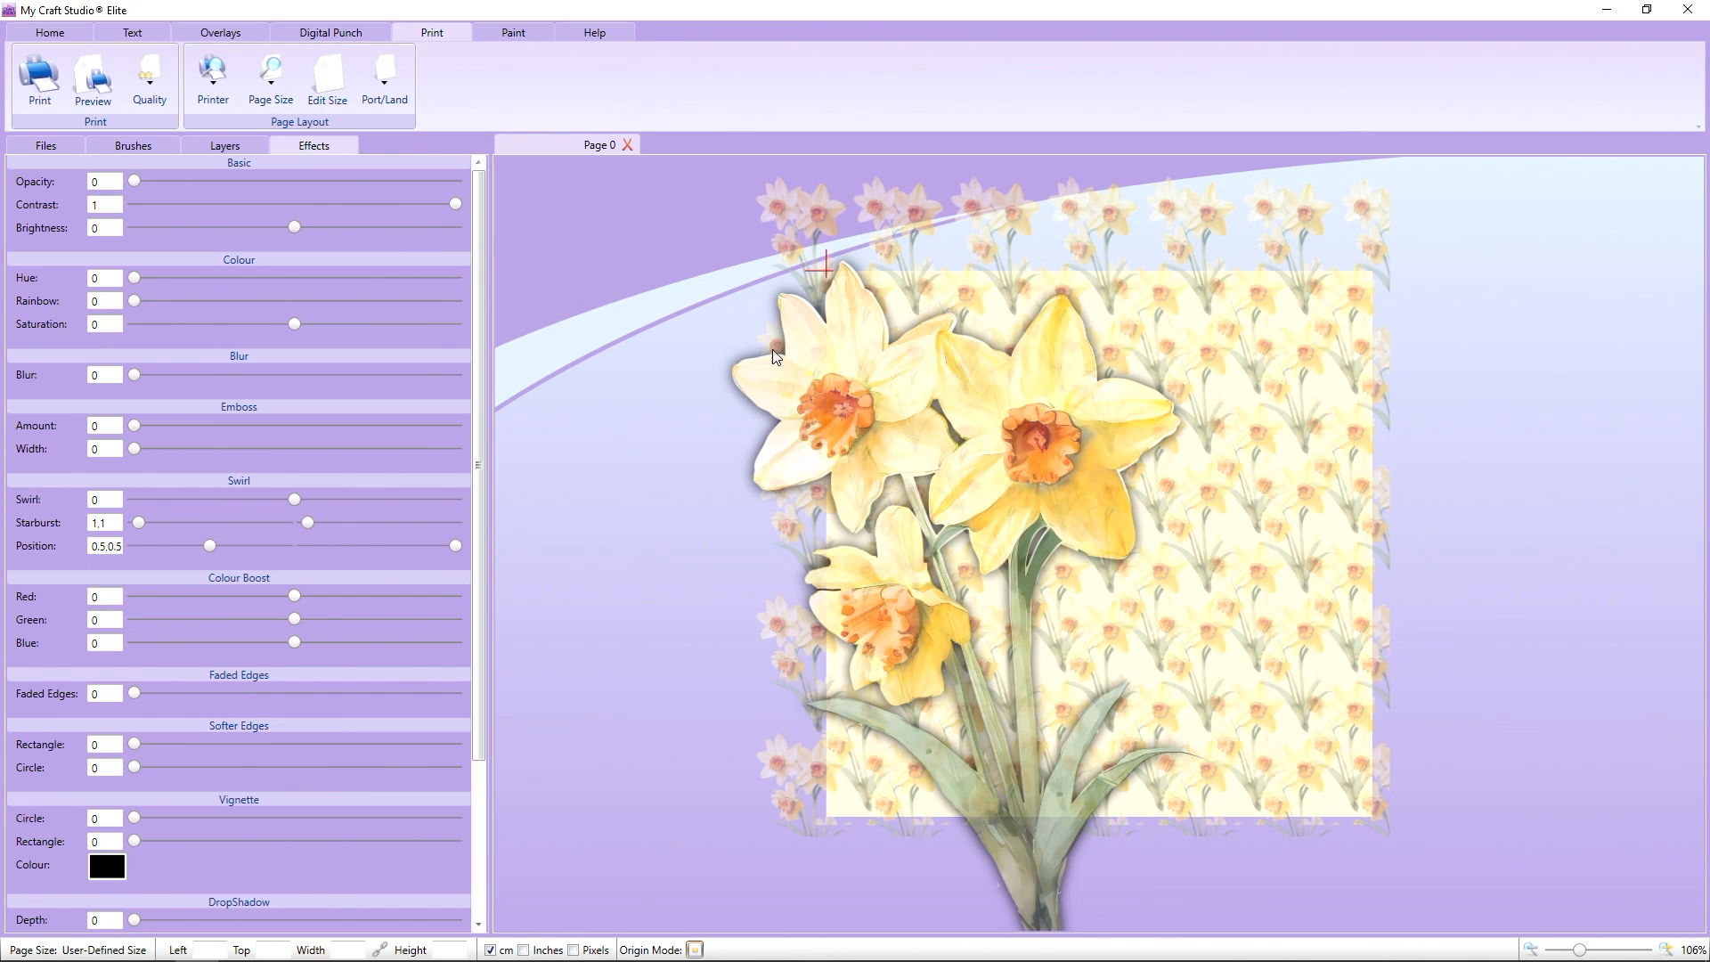
Delete all the daffodil artwork from the square page, keeping the pale yellow background.
left_click(829, 371)
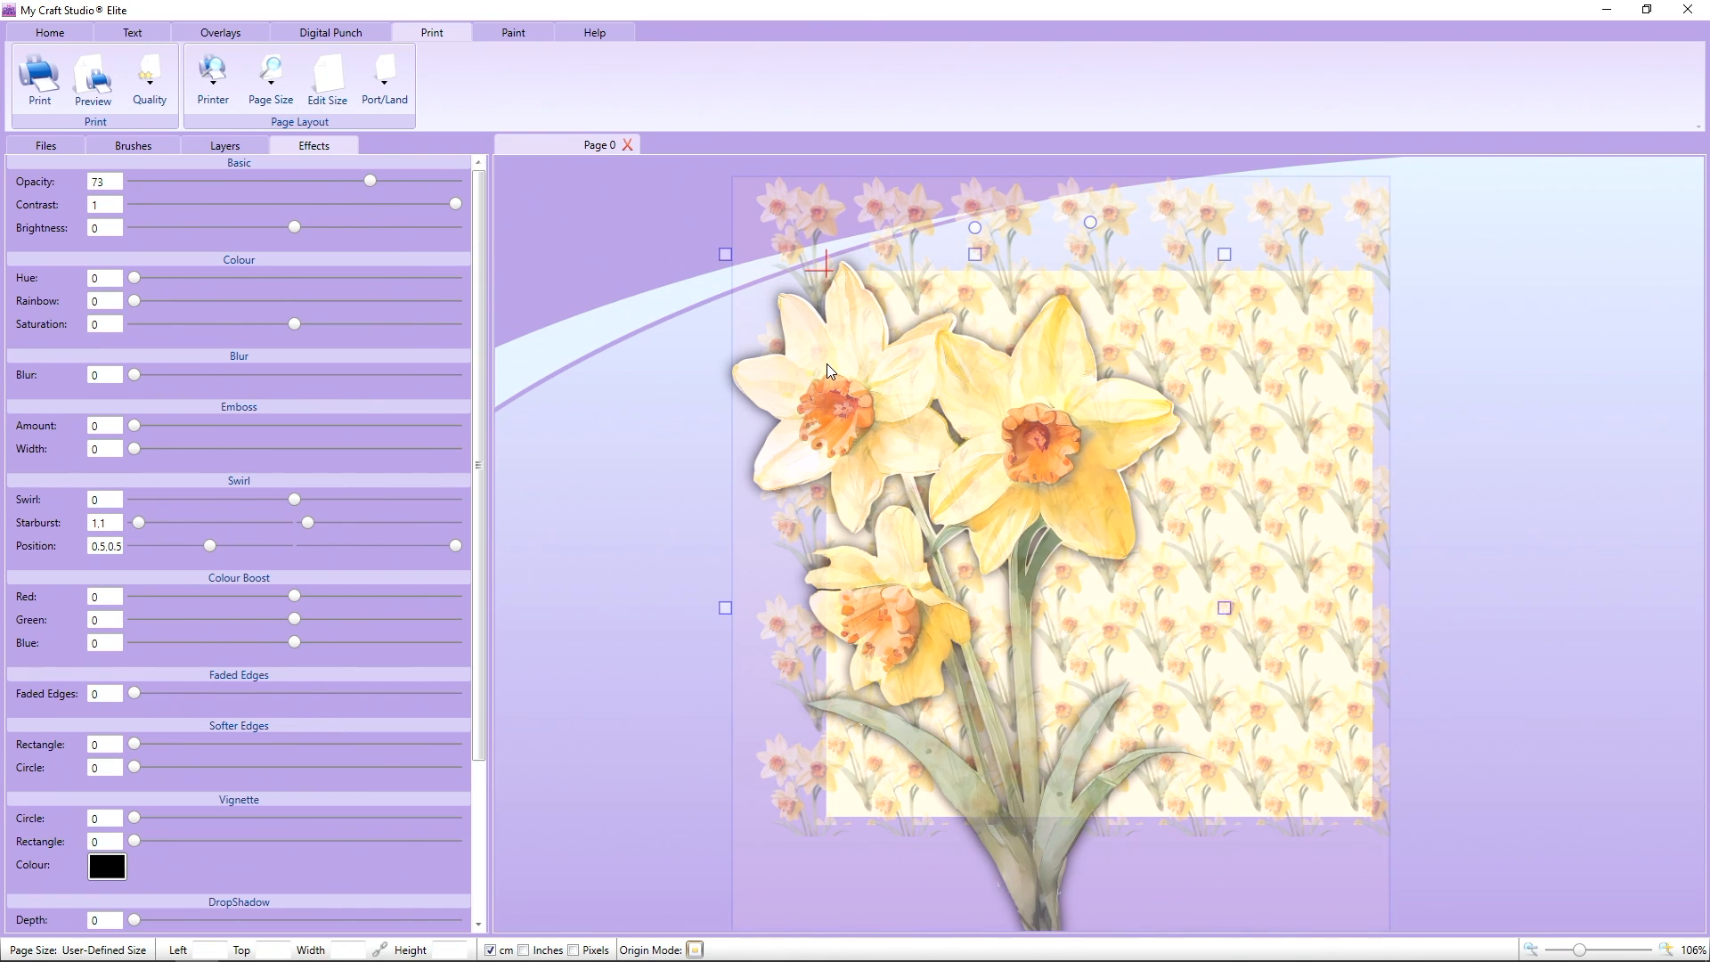
key("Delete")
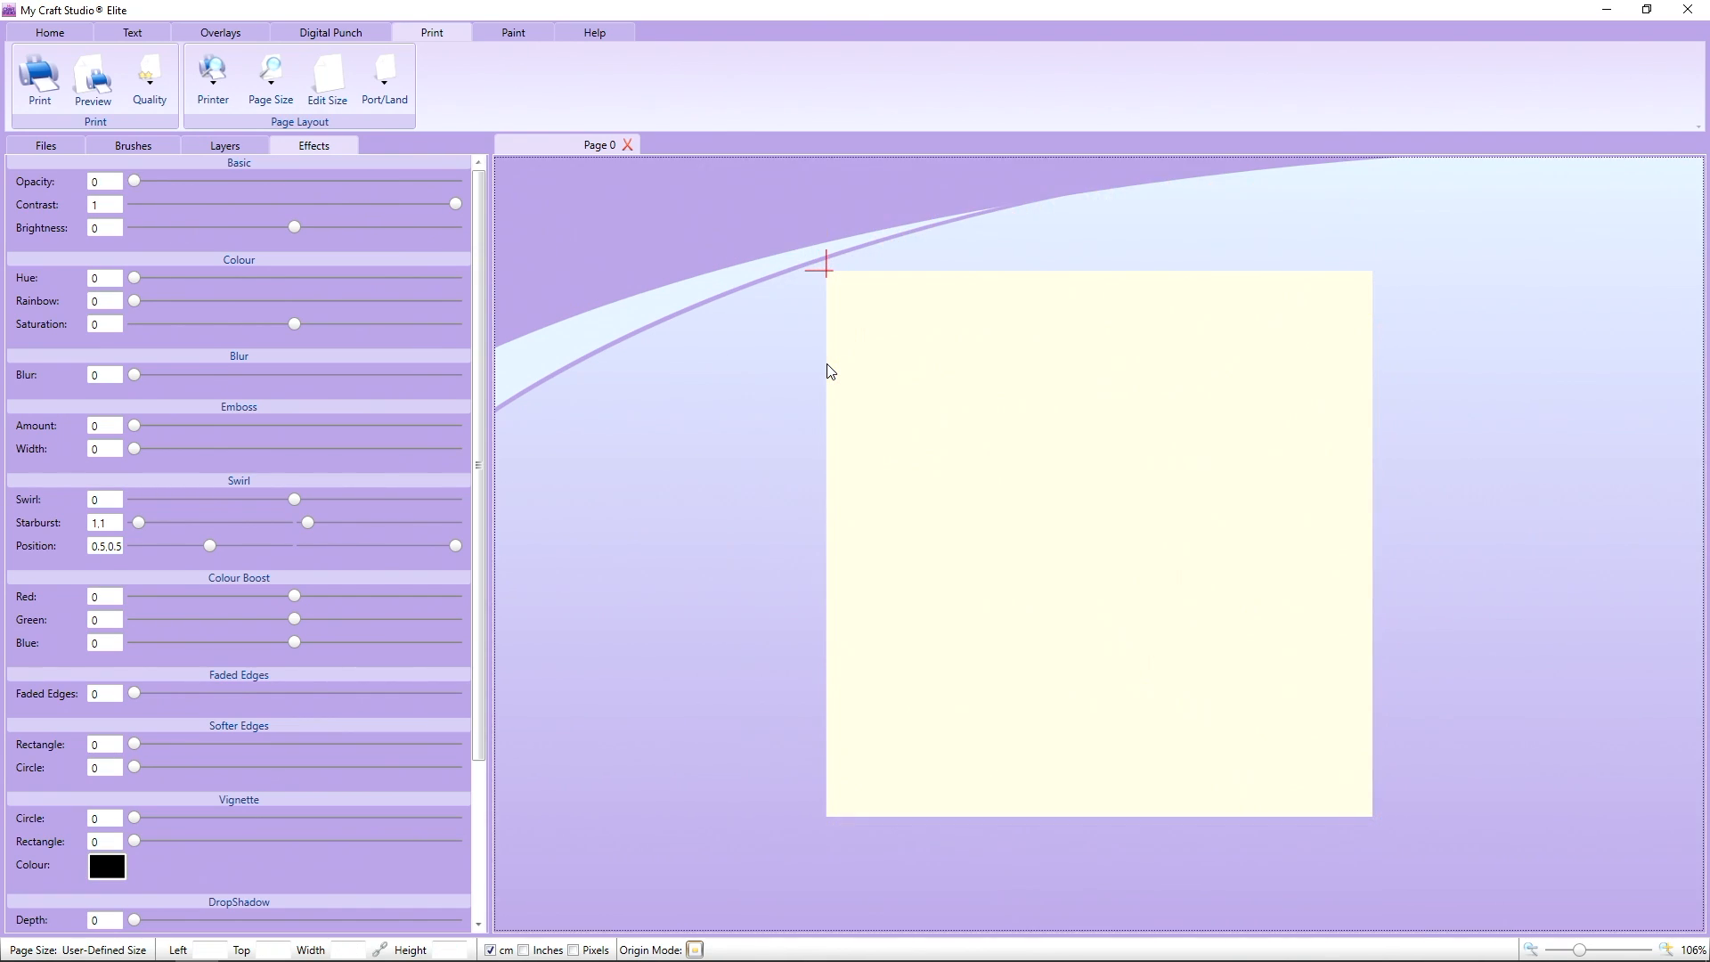
Change the blank pale yellow page's size to A4 and fit the whole page in view.
left_click(270, 89)
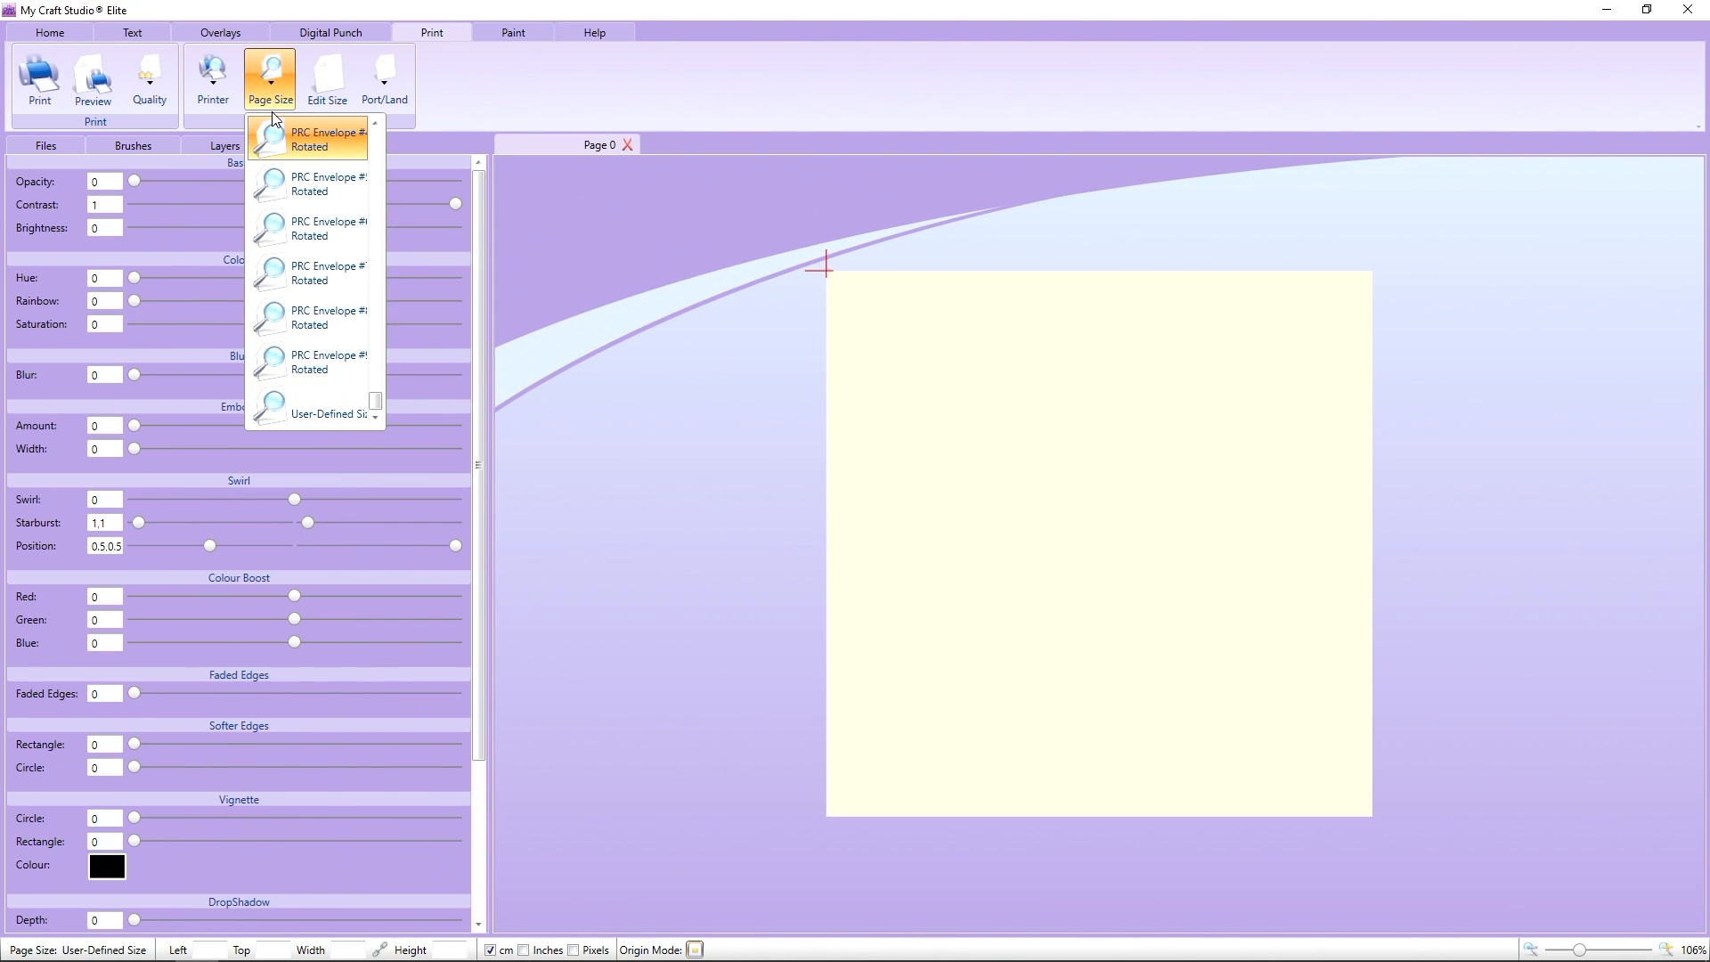
left_click_drag(375, 401, 377, 134)
right_click(375, 278)
left_click(378, 281)
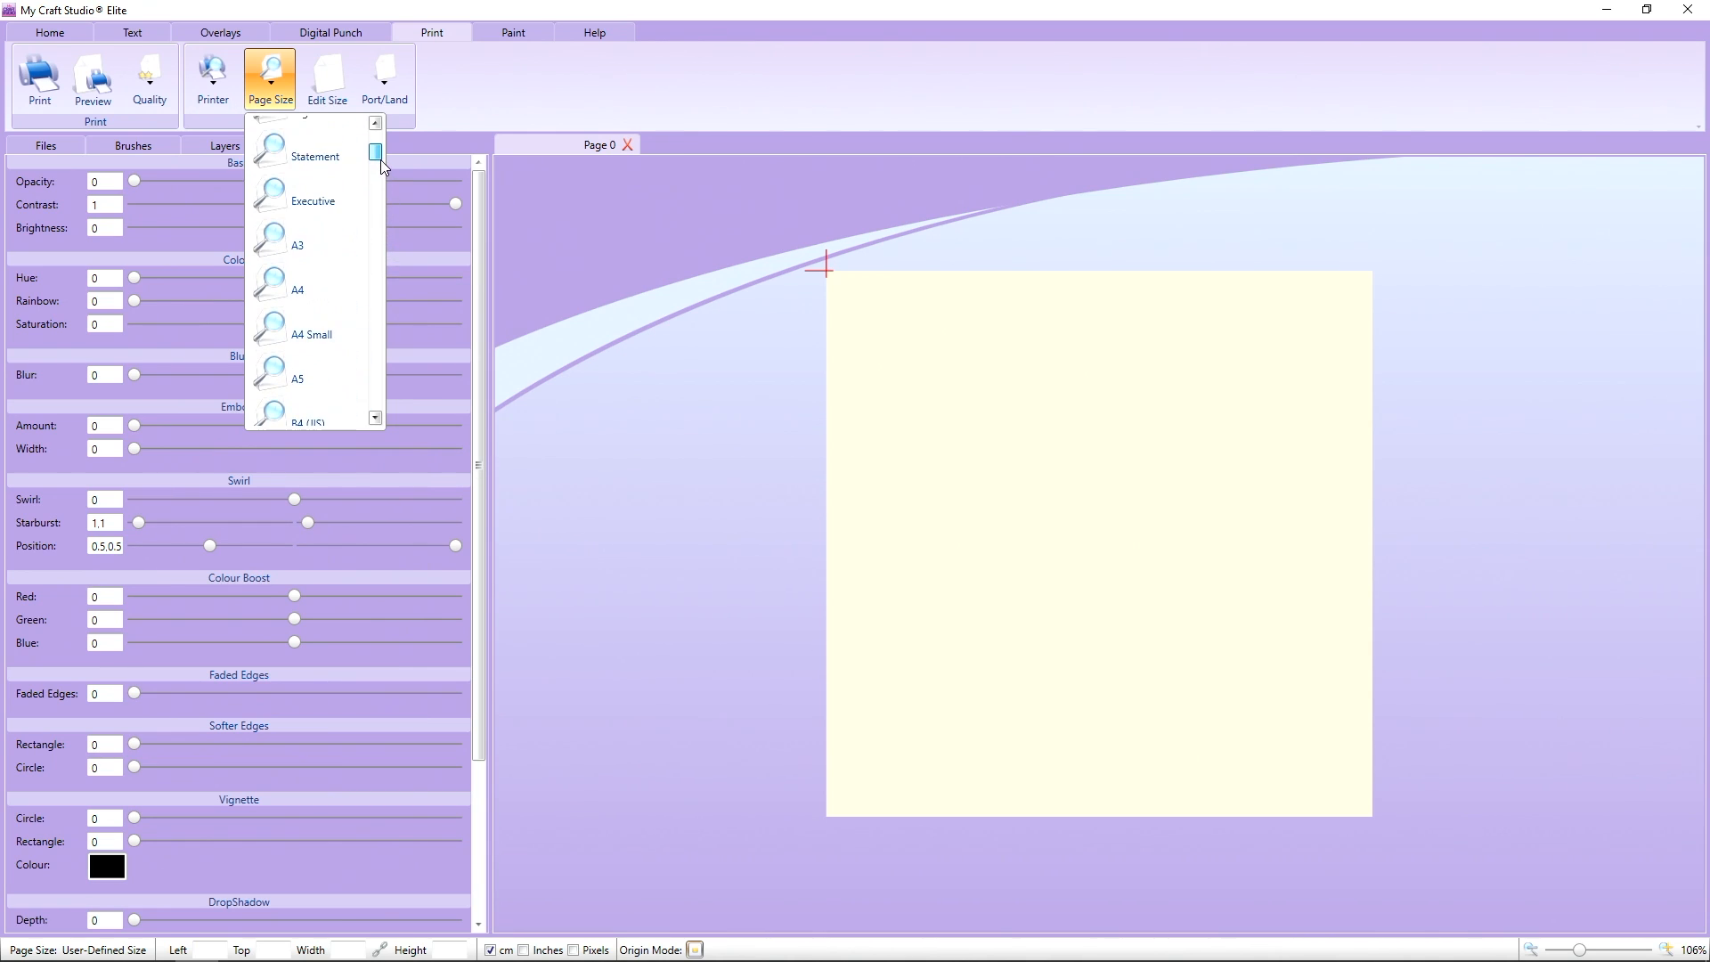
left_click(305, 285)
left_click_drag(1578, 951, 1566, 955)
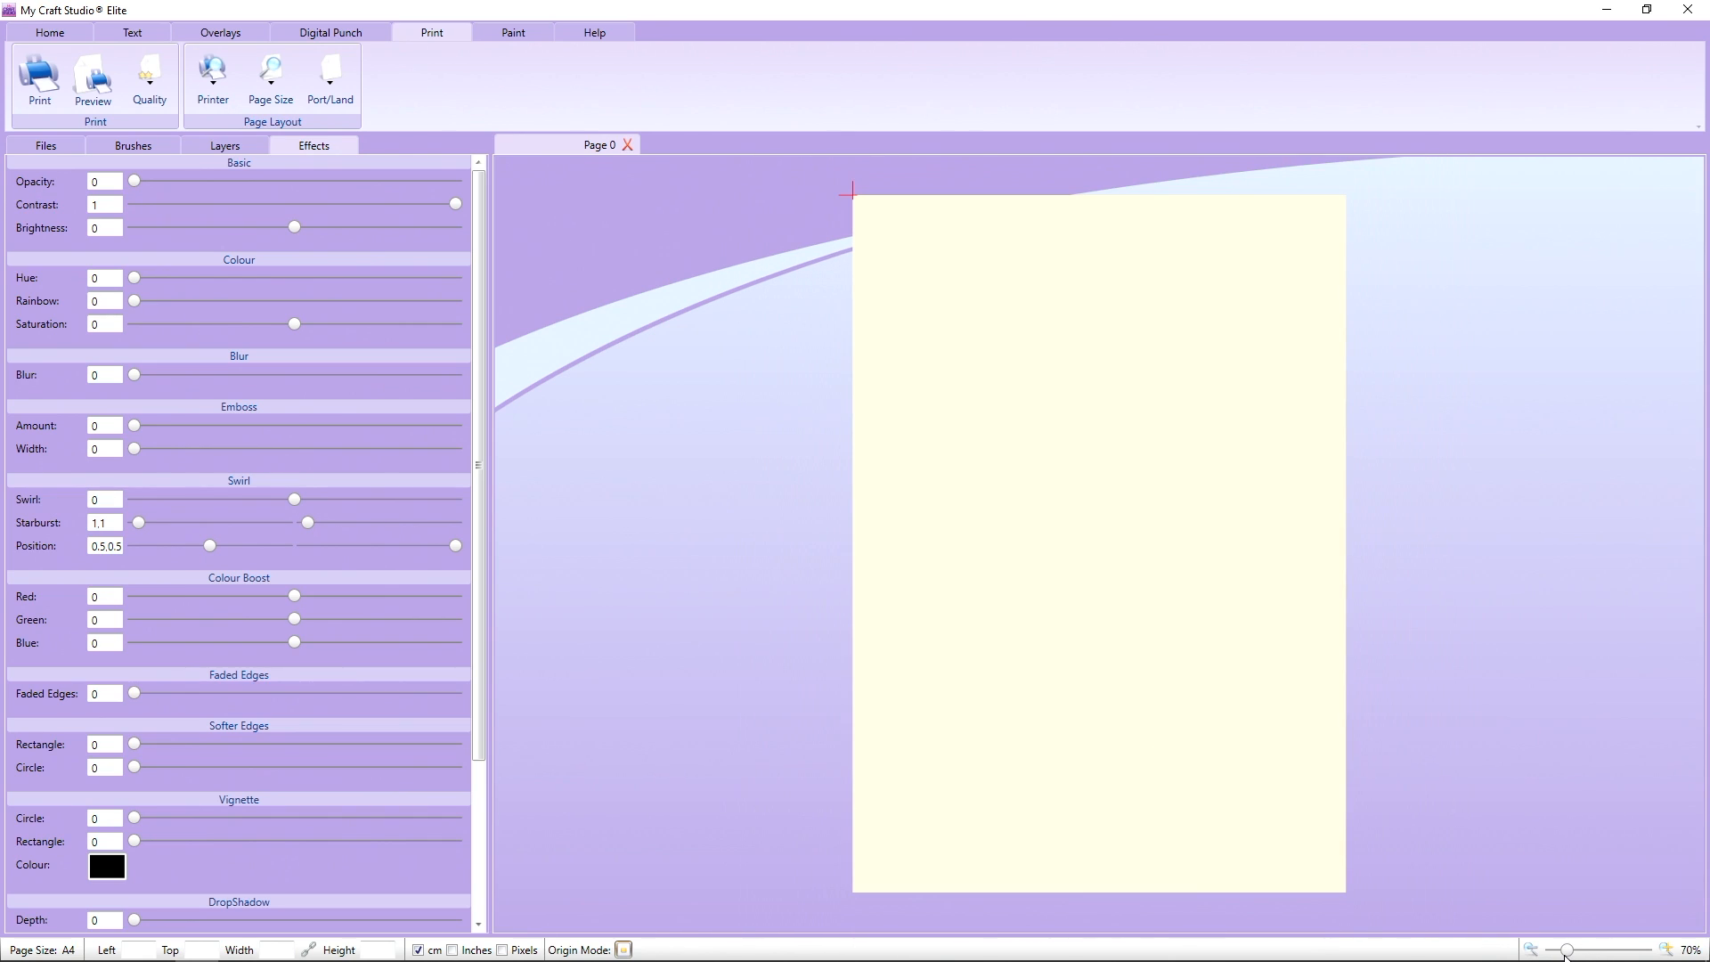
Open the saved project "6x6 page" from the Print tab class folder.
left_click(53, 147)
left_click(56, 40)
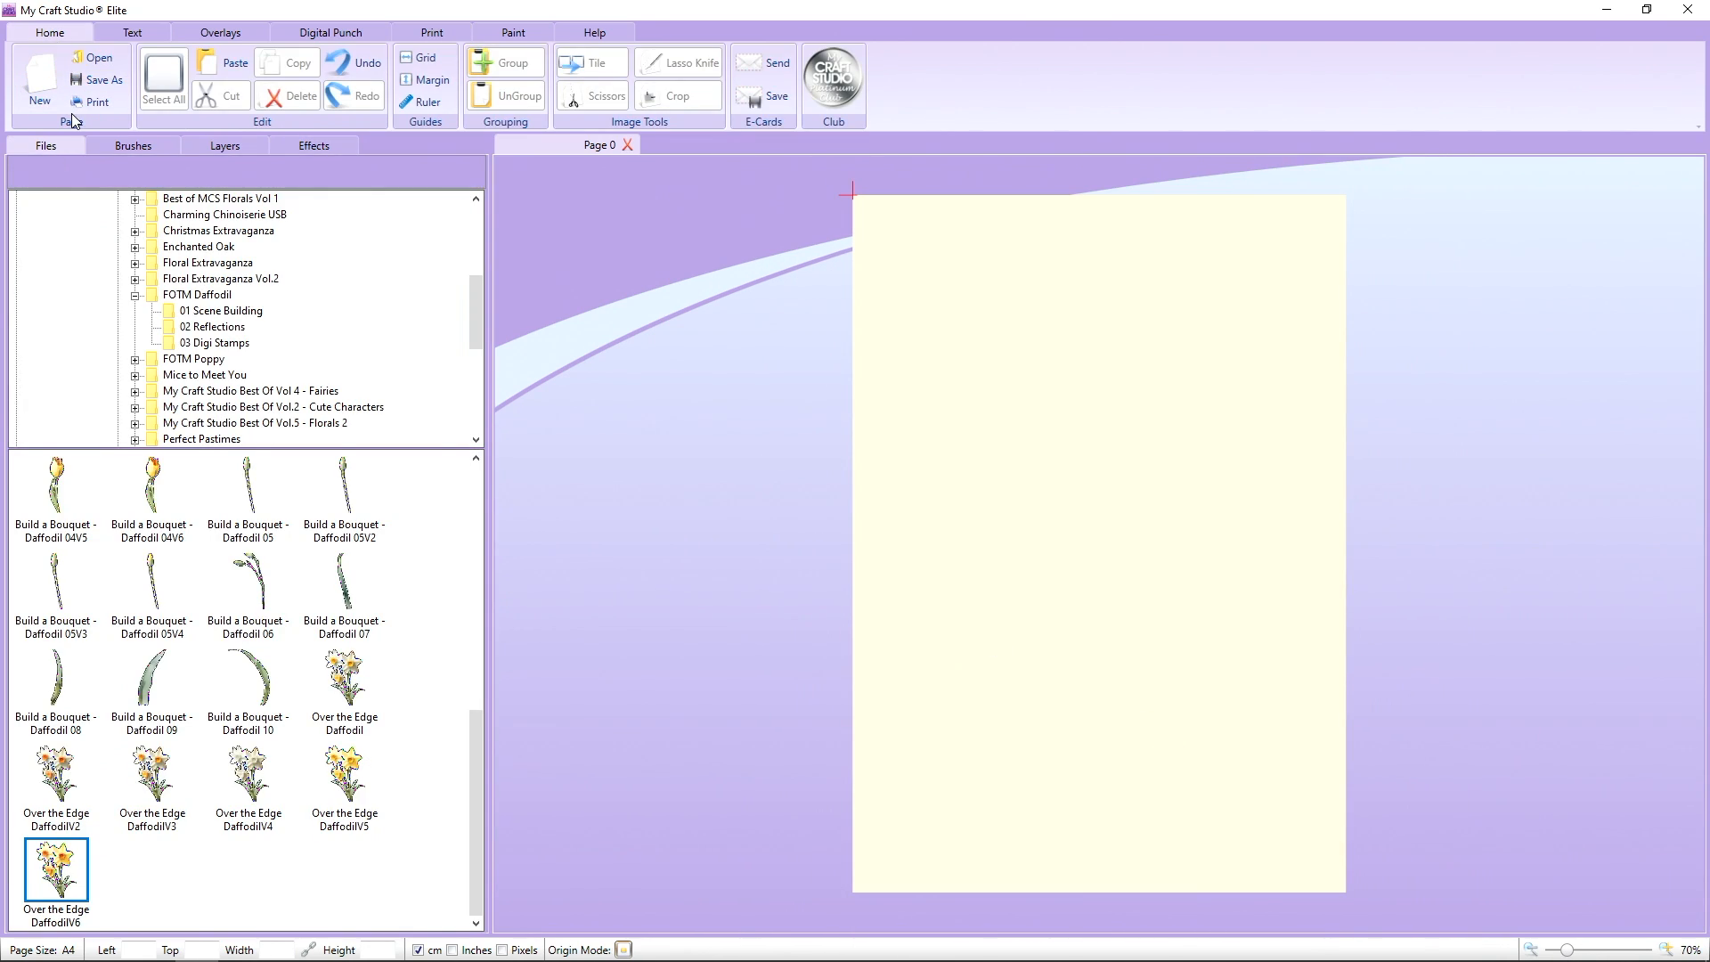
left_click(98, 60)
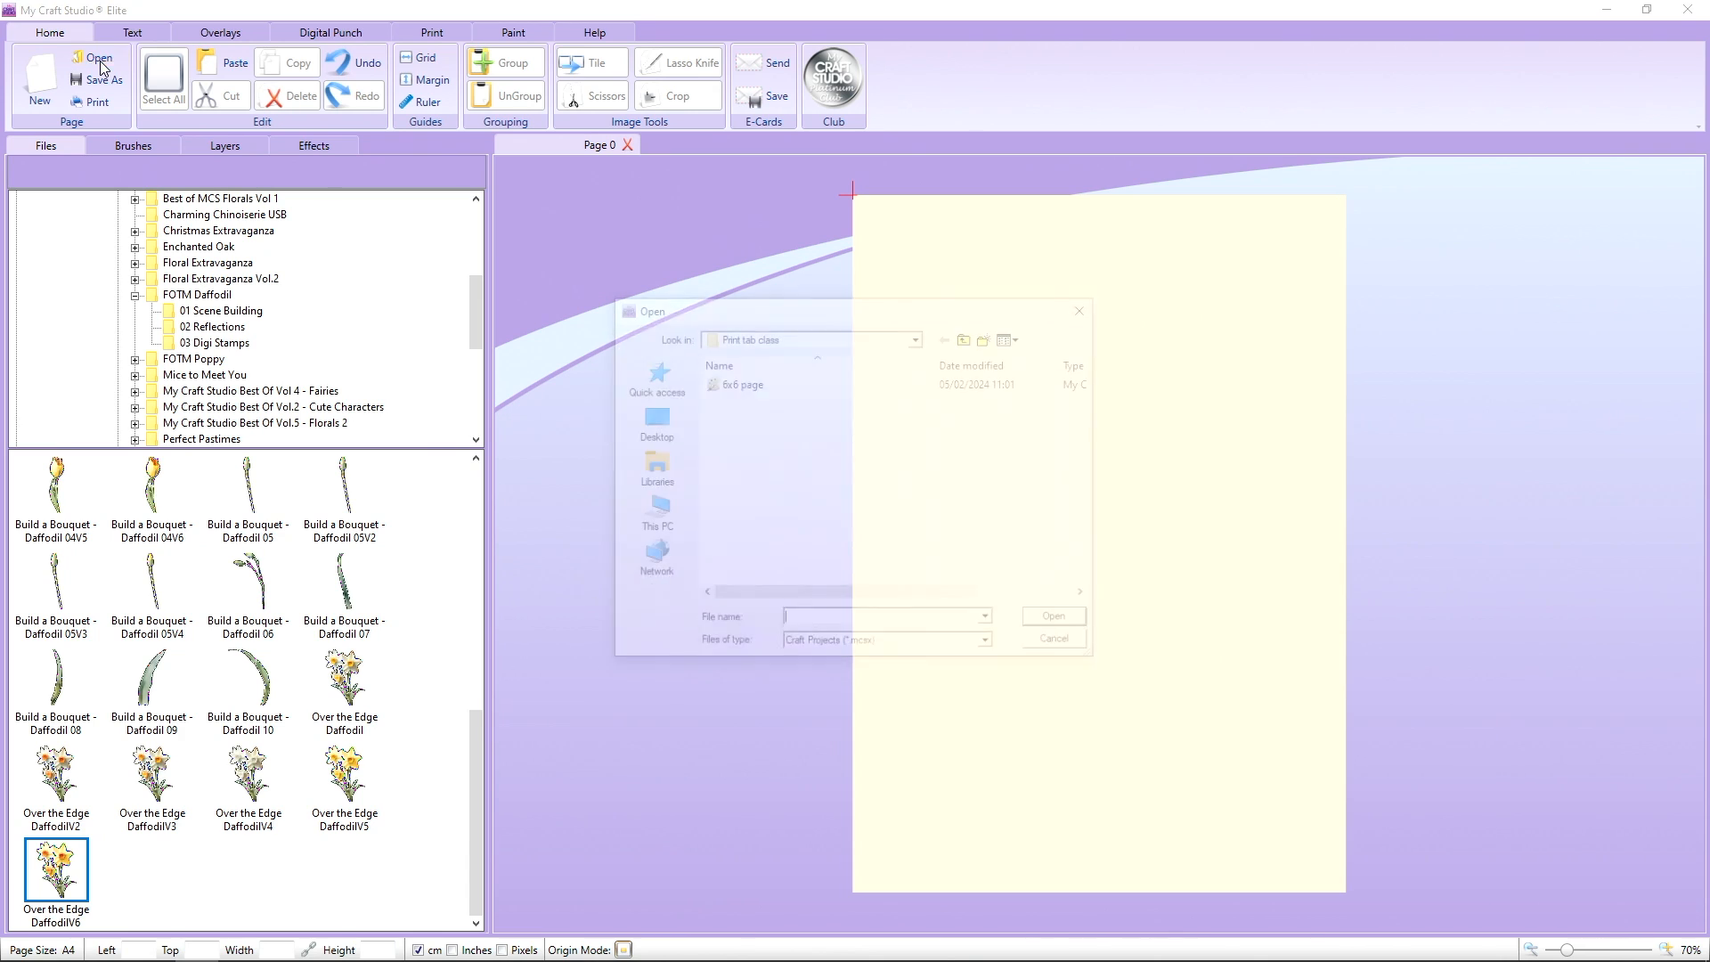
left_click(744, 386)
double_click(746, 384)
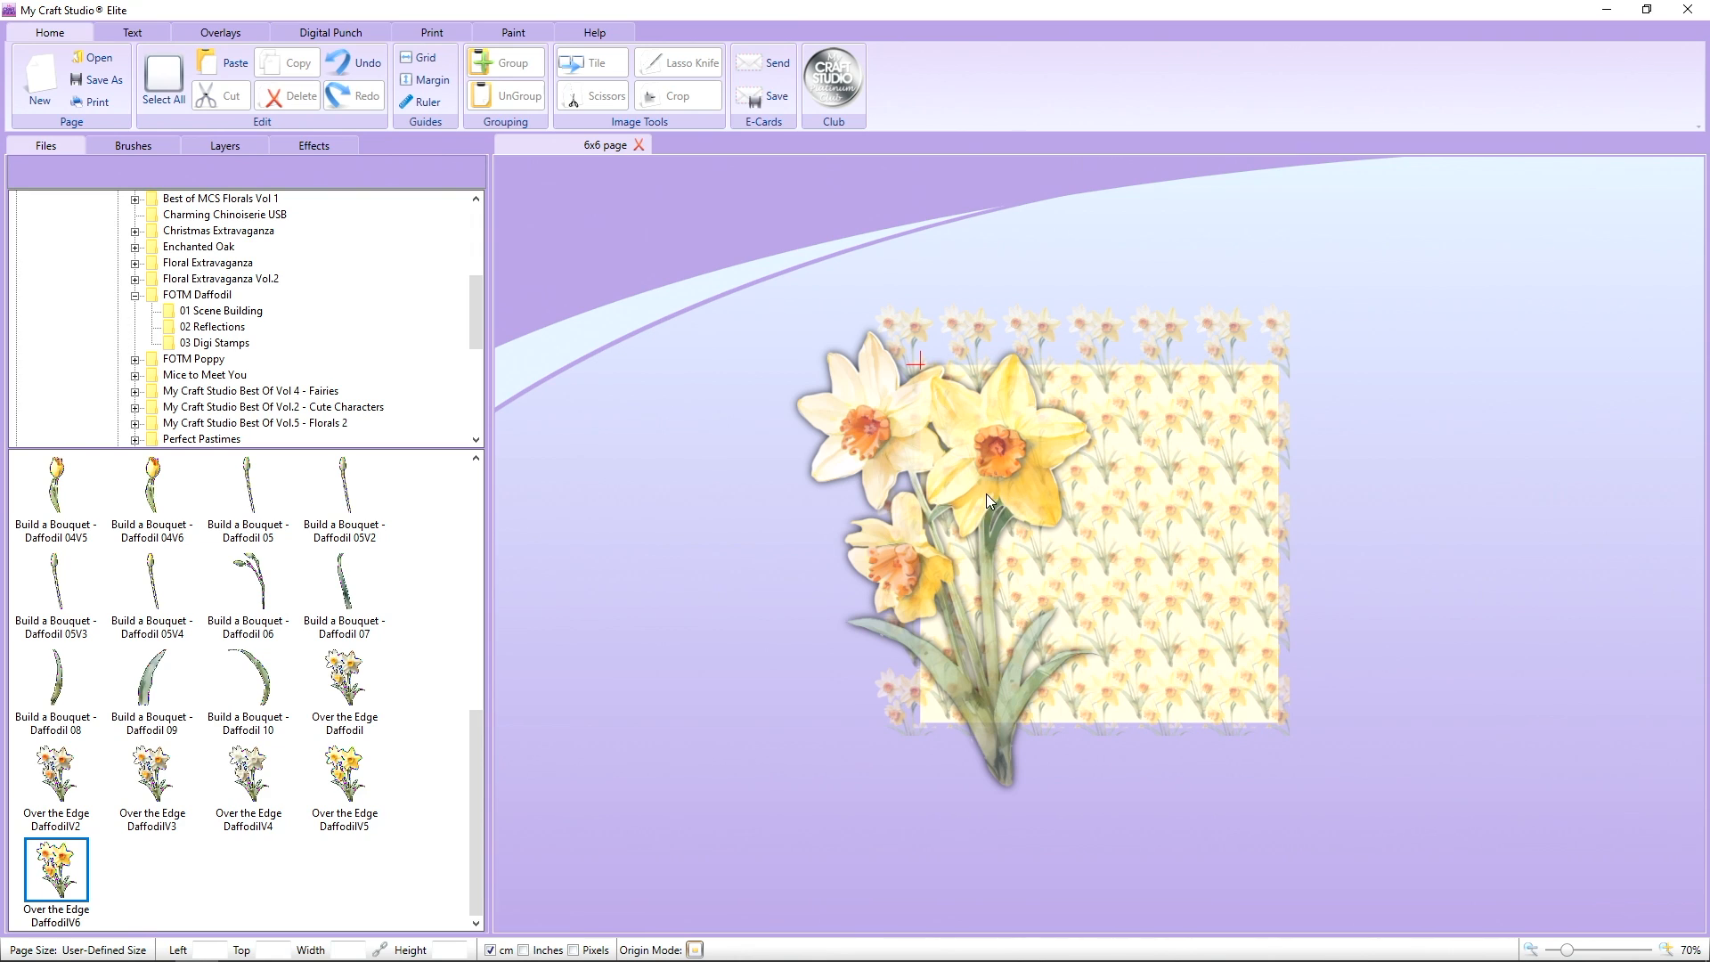
Create a new A4 page and turn off its grid and ruler.
left_click(30, 99)
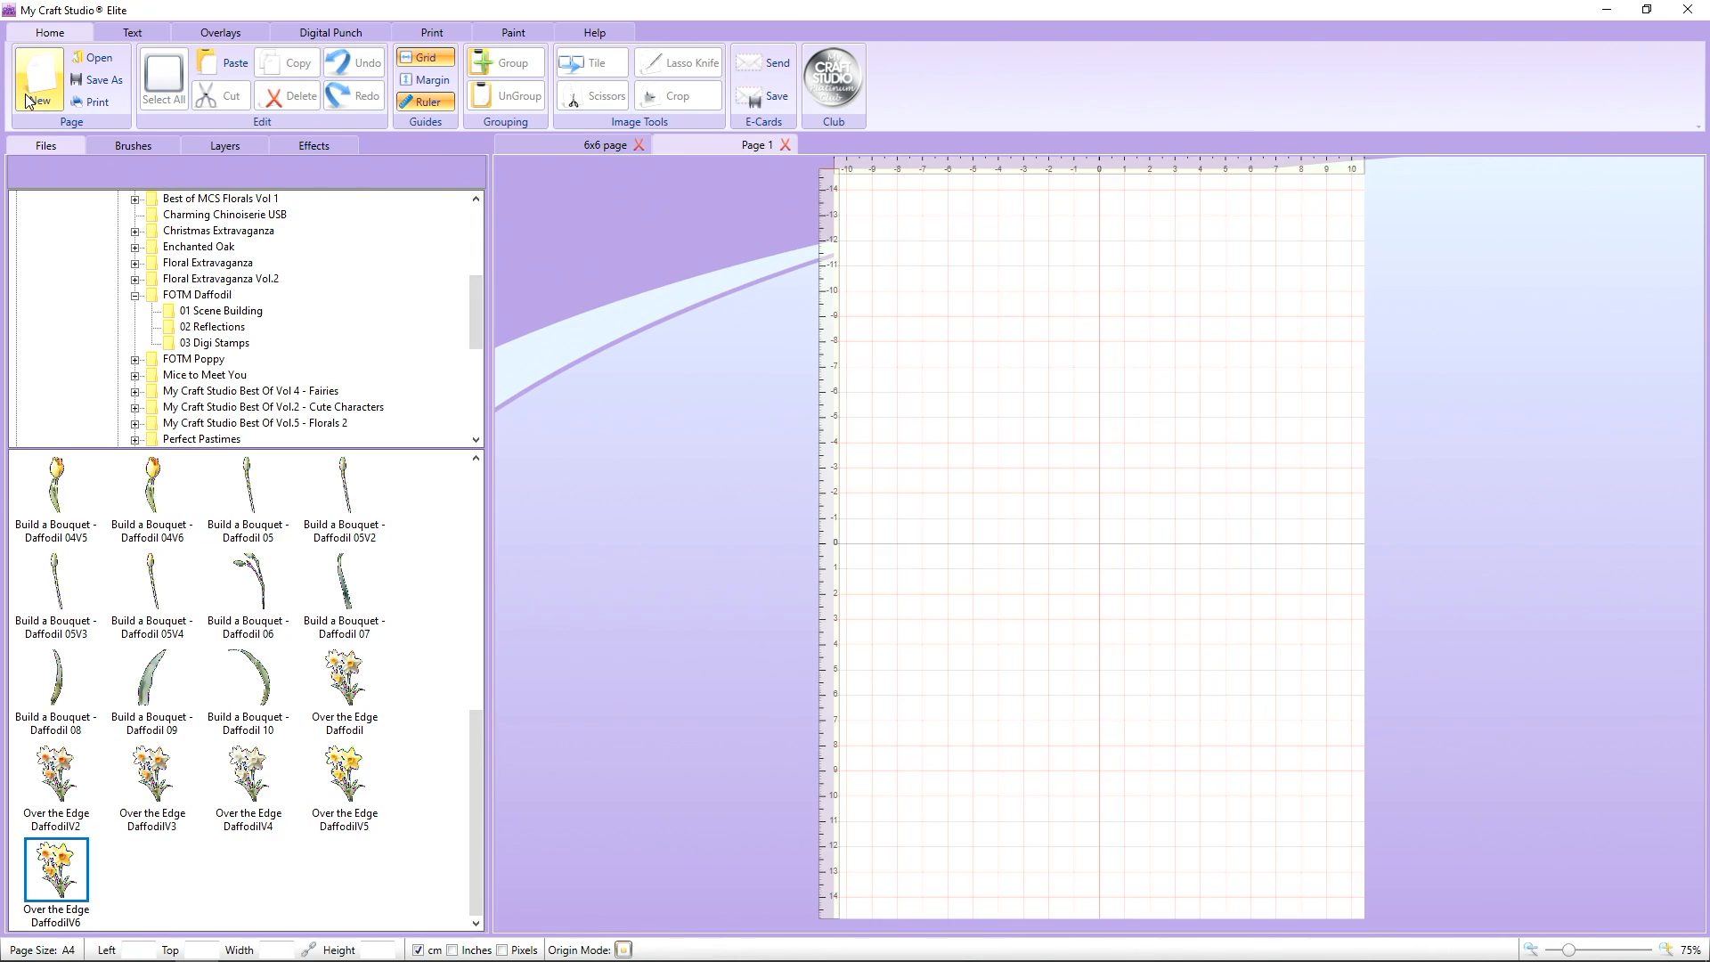
left_click(422, 58)
left_click(424, 102)
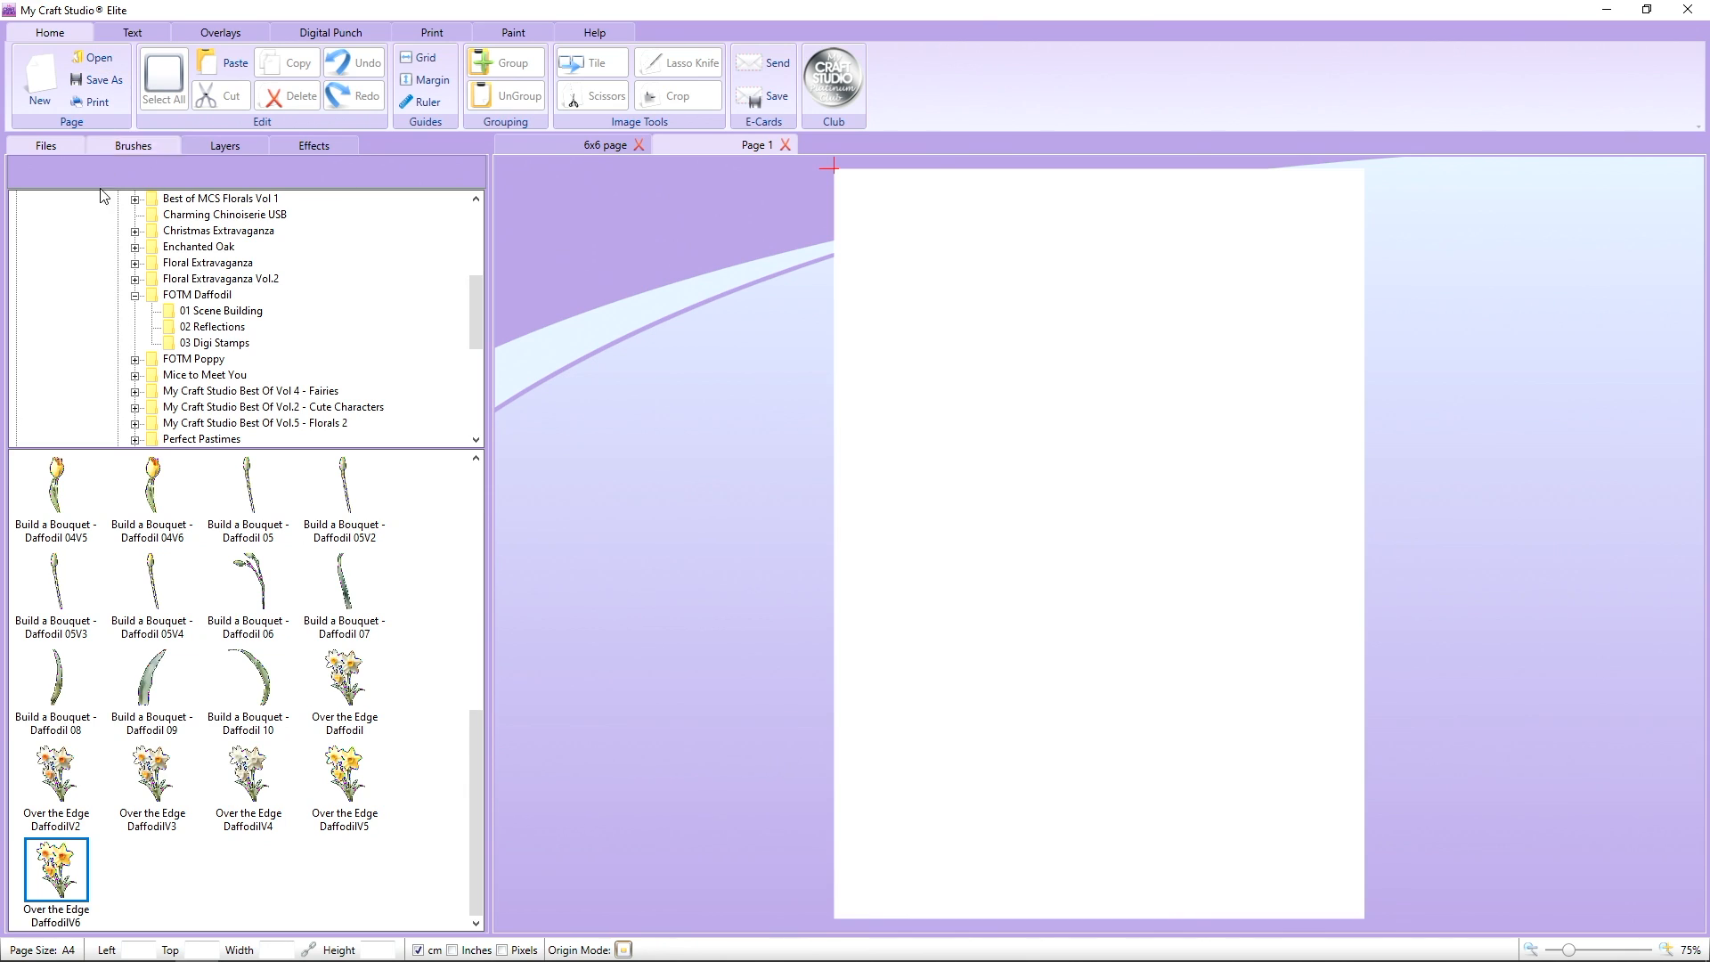
Place the "6x6 page" design from the Print tab class folder on the A4 page, at about -8.23 cm left and -10.95 cm top.
left_click_drag(472, 324, 478, 265)
left_click(138, 262)
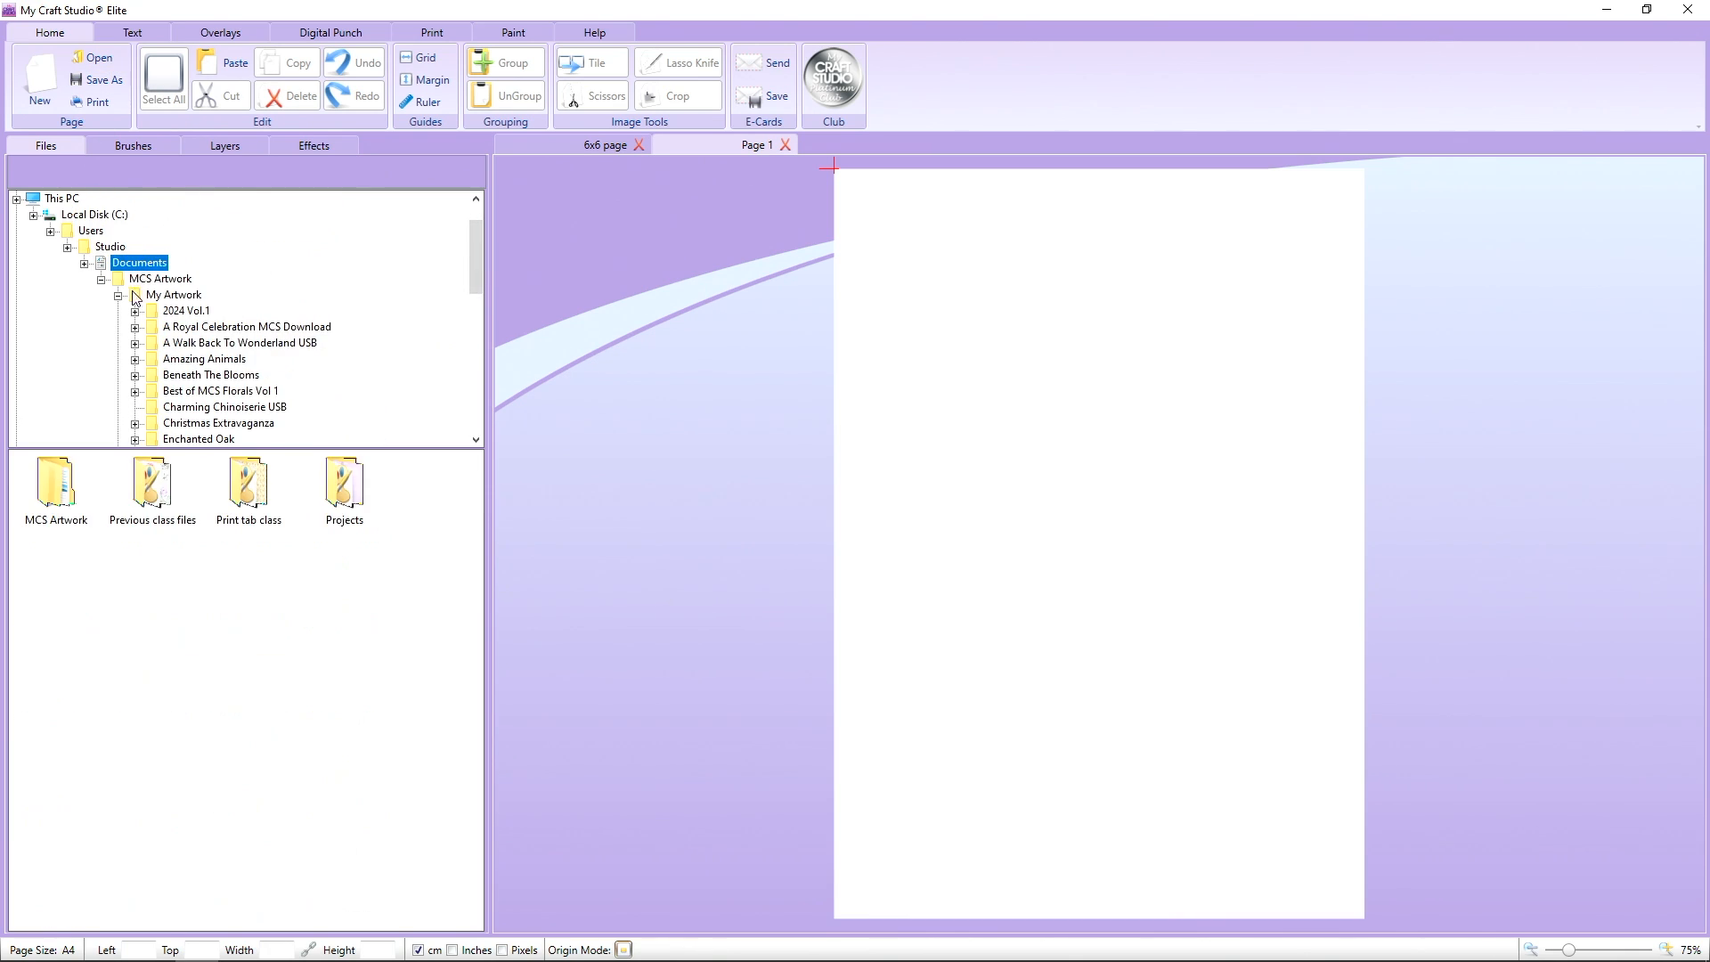
double_click(250, 497)
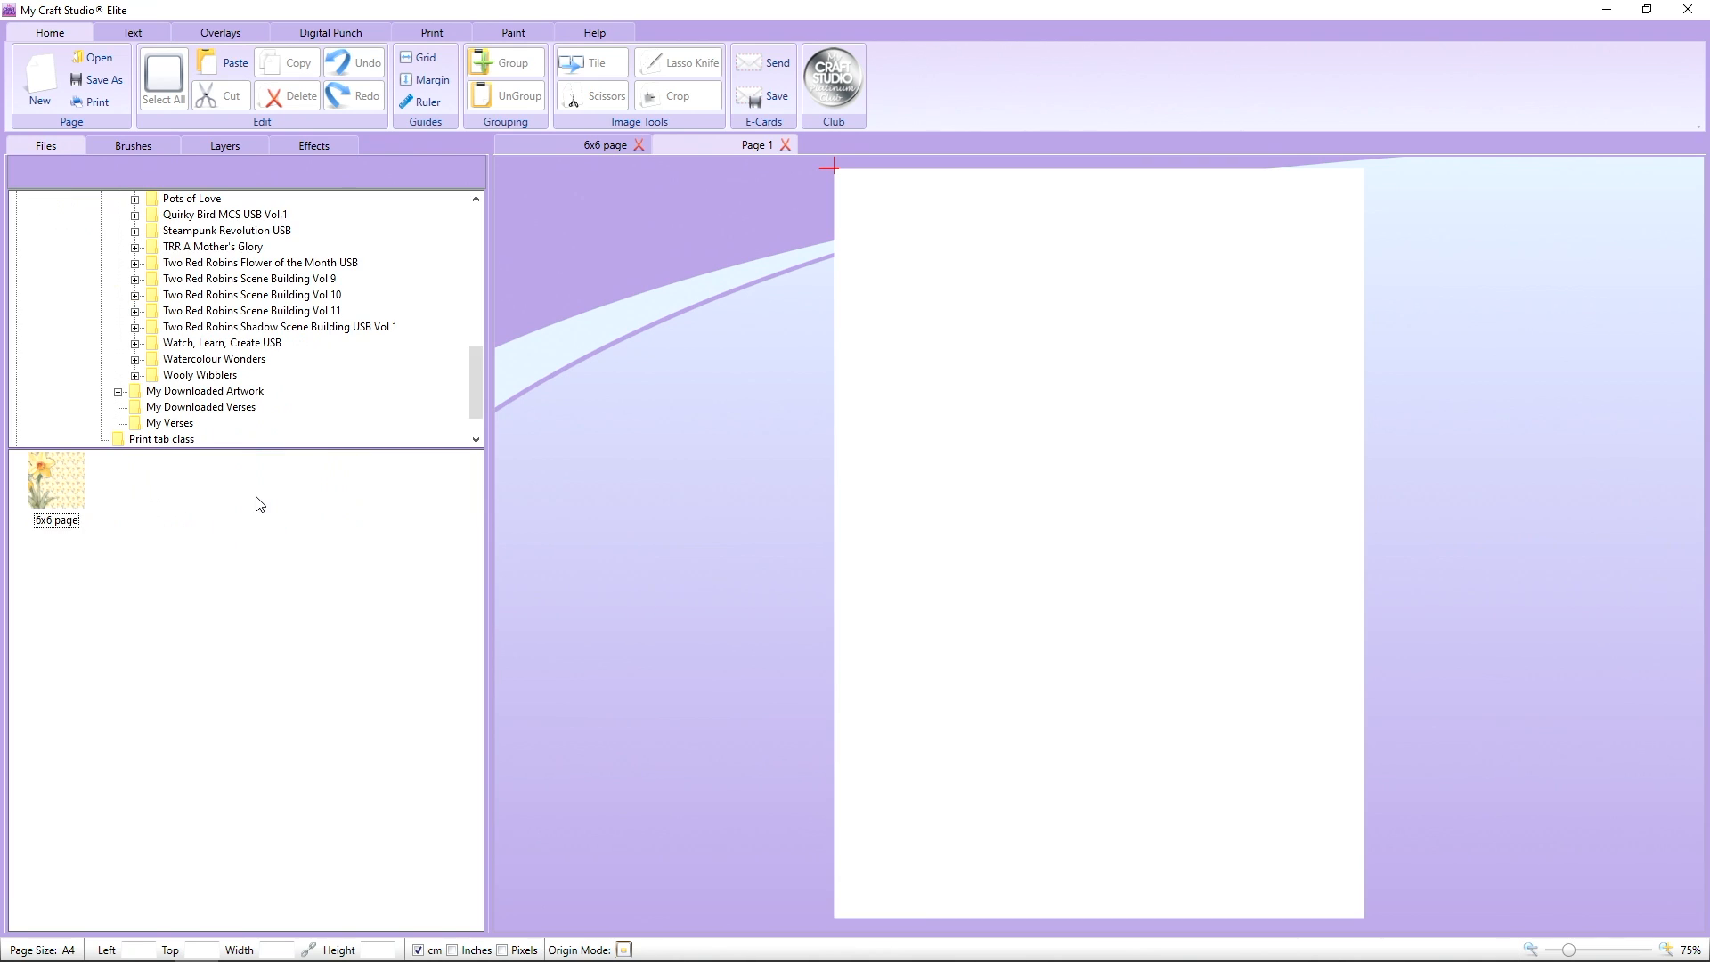
left_click_drag(86, 498, 858, 370)
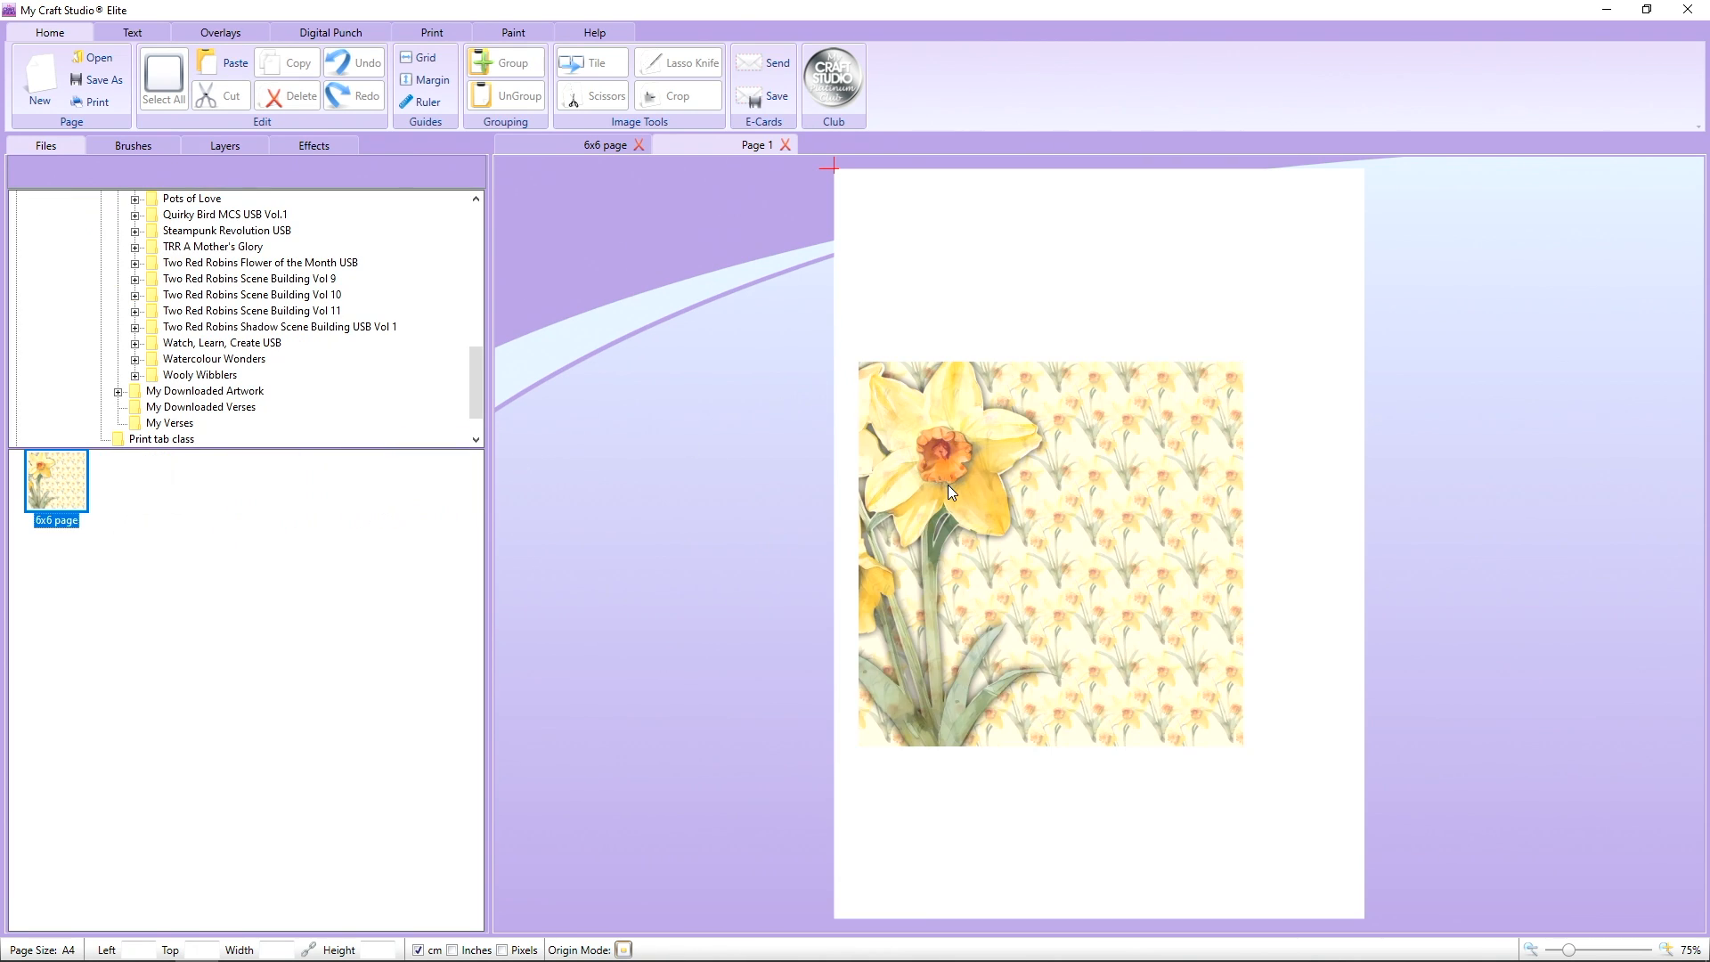
left_click_drag(947, 484, 983, 397)
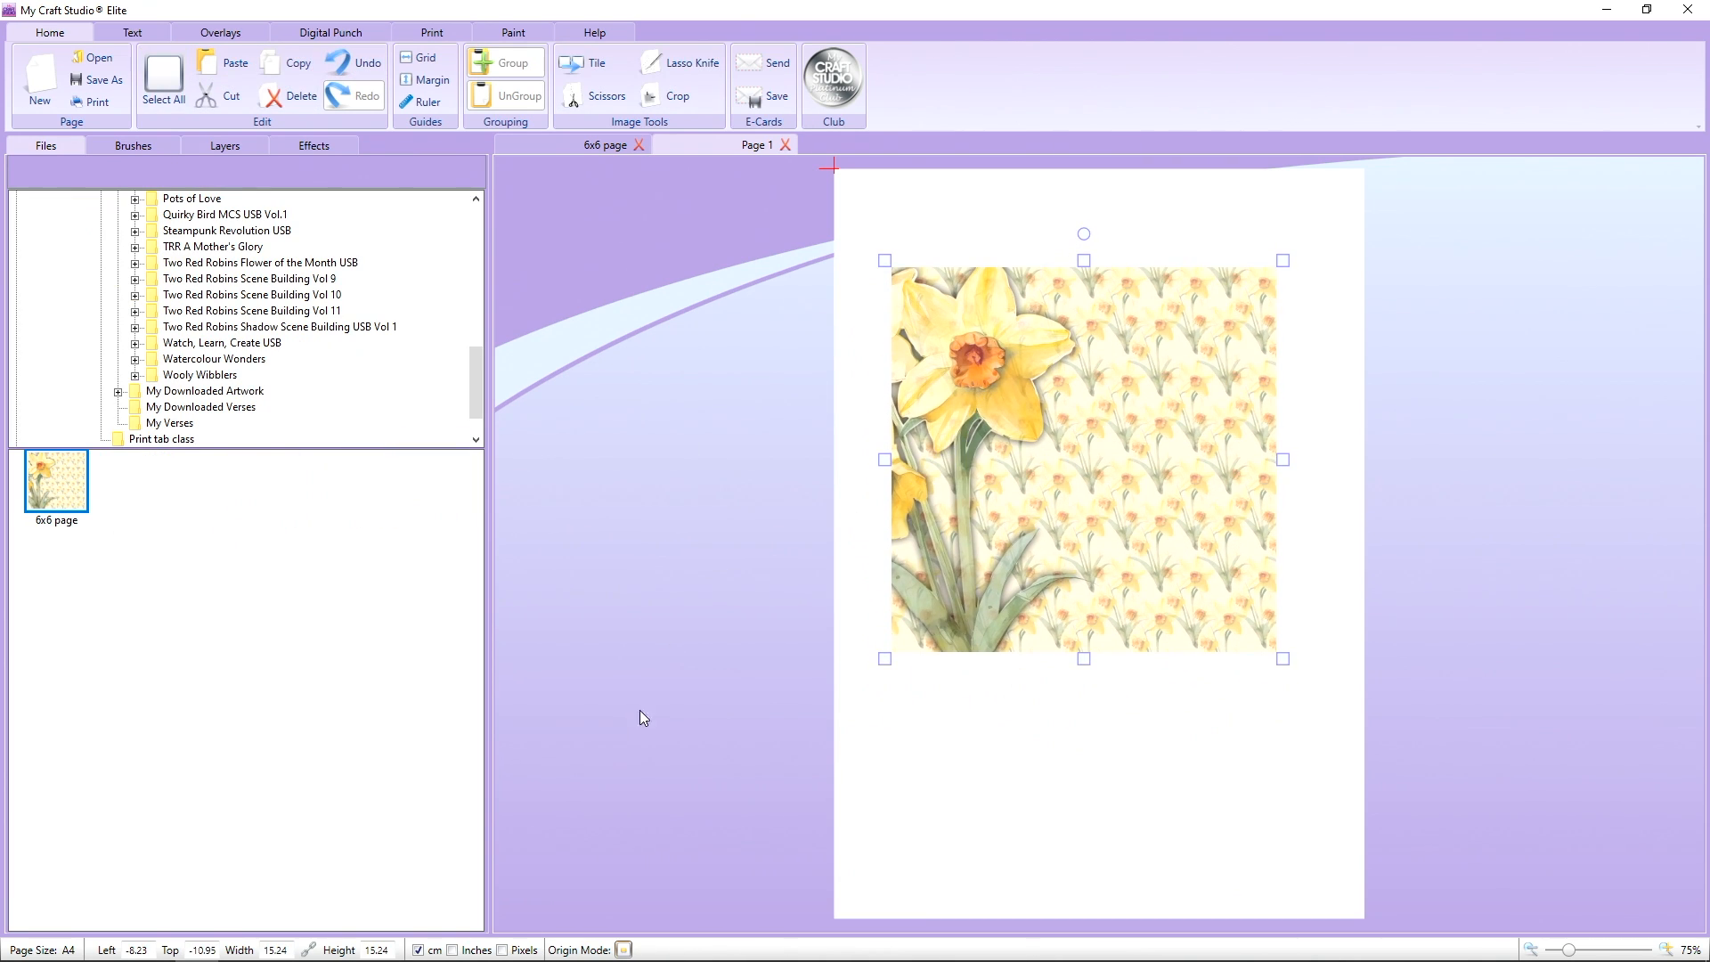
Switch the measurement units to inches and nudge the daffodil design to about -3.2 left and -4.6 top.
left_click(452, 950)
left_click(419, 950)
left_click(452, 950)
left_click_drag(1092, 563, 1091, 544)
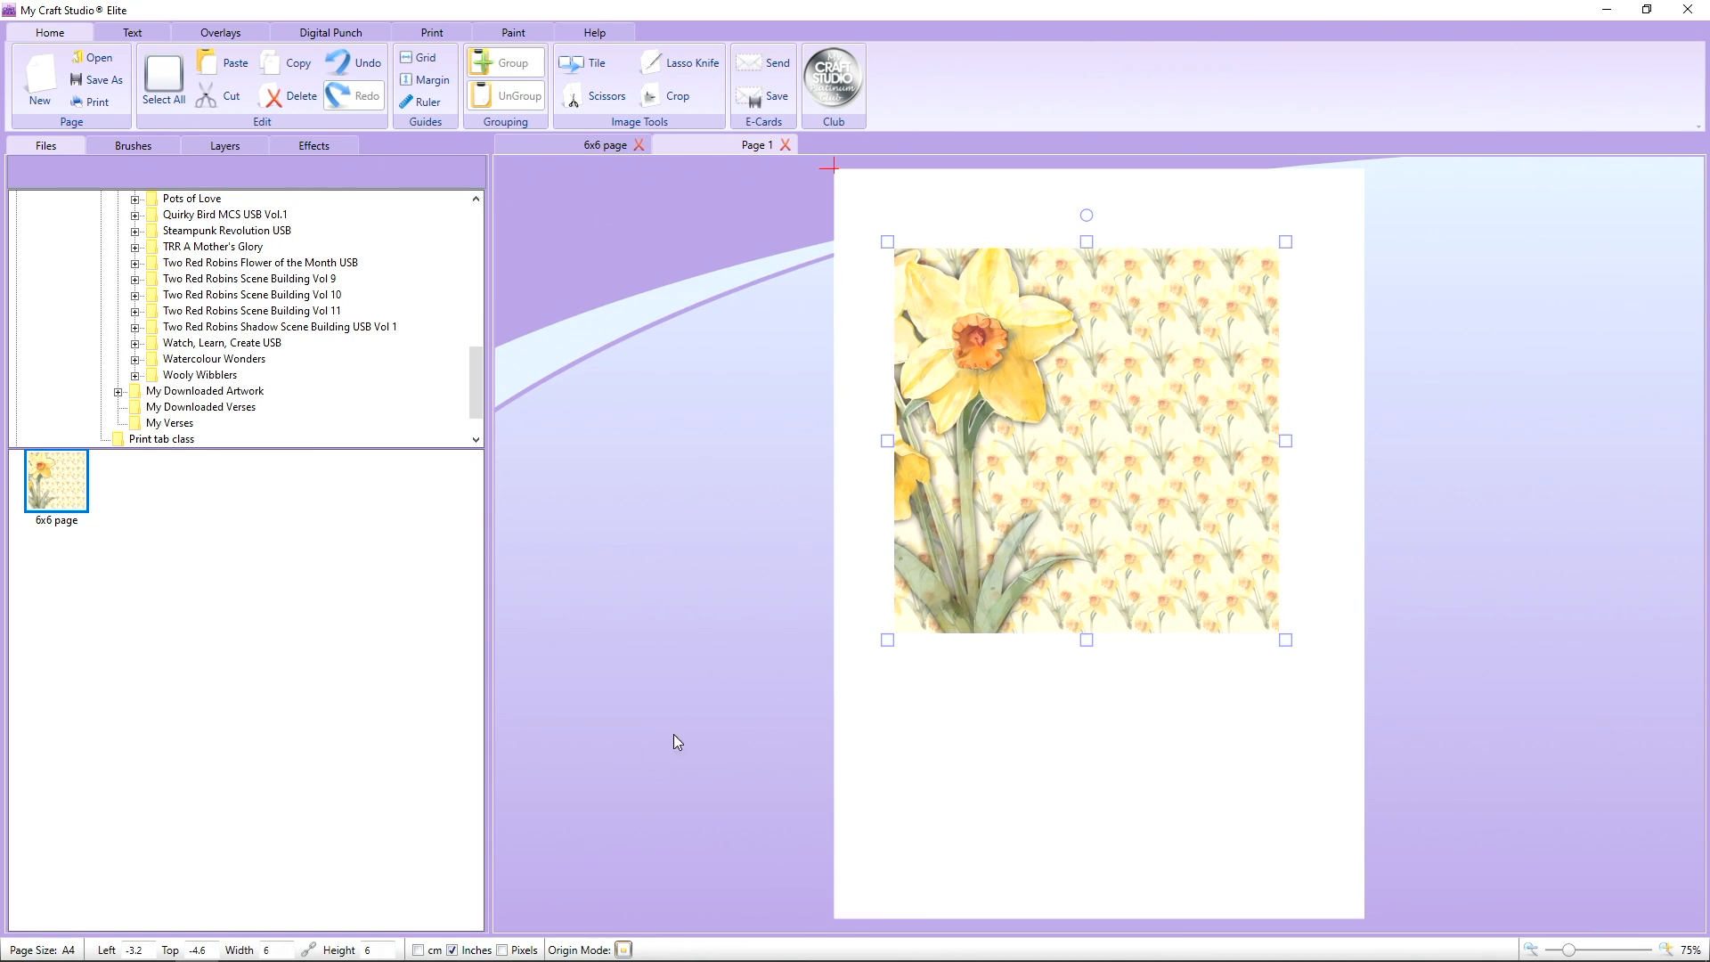
Set the daffodil design's height to 5.75 inches in proportion, and reposition it at about -3.25 left and -4.83 top.
left_click(368, 951)
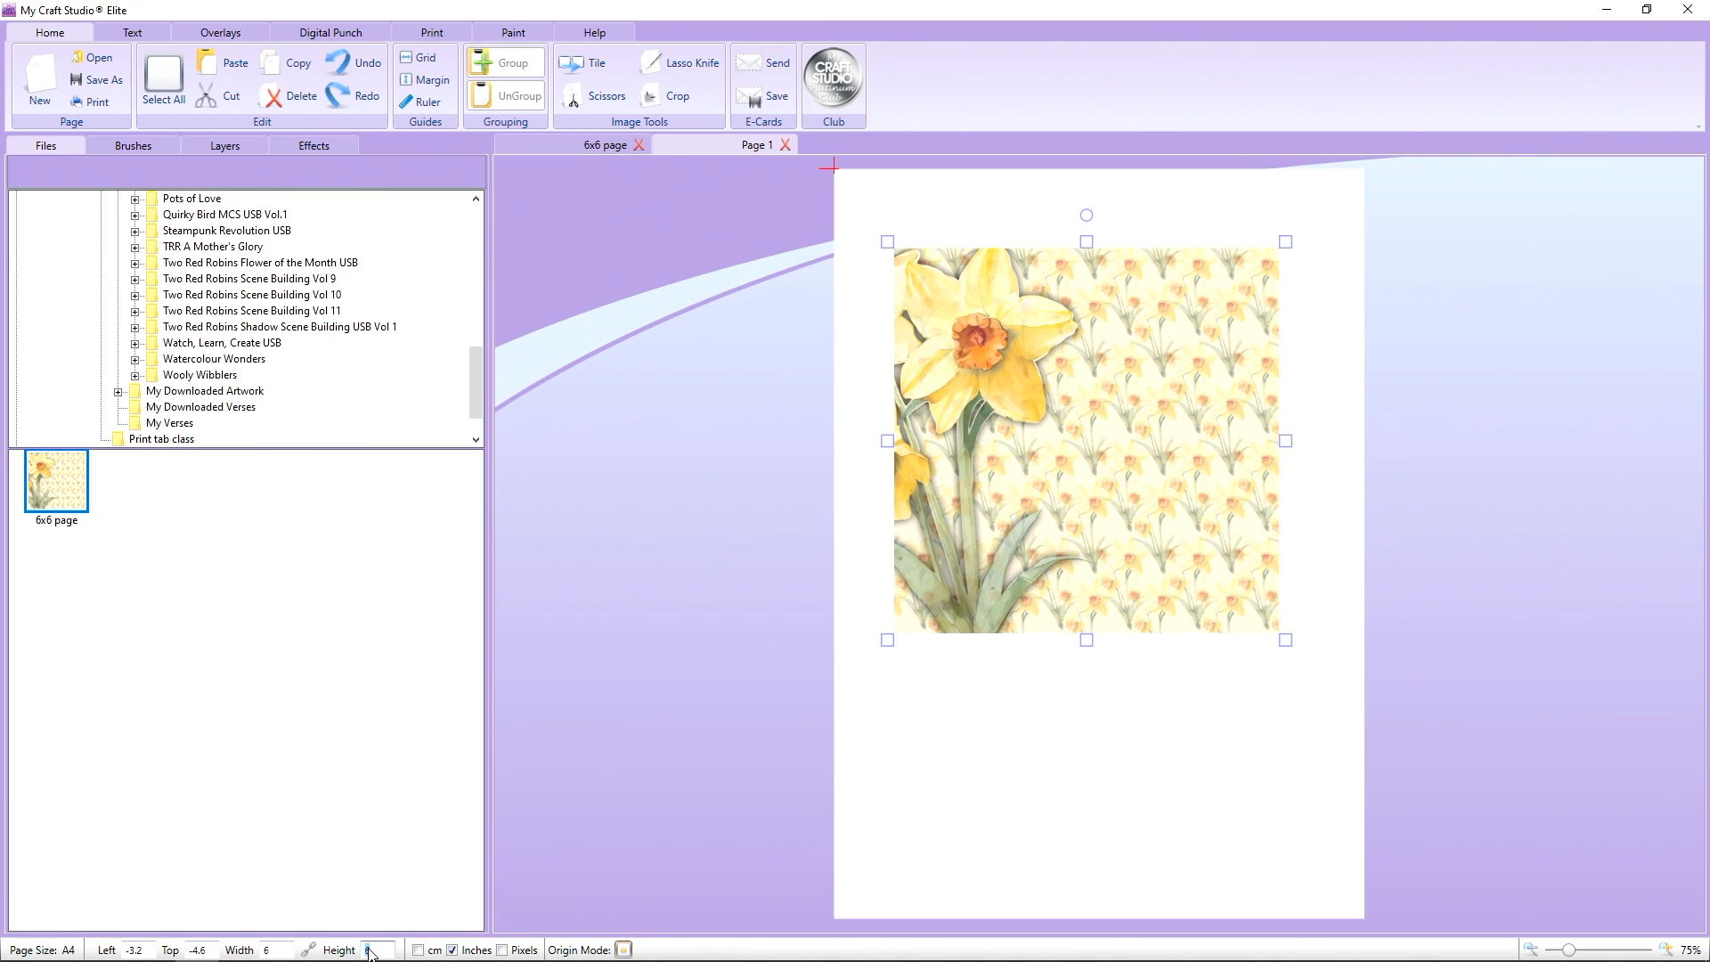
type("5.75")
key("Return")
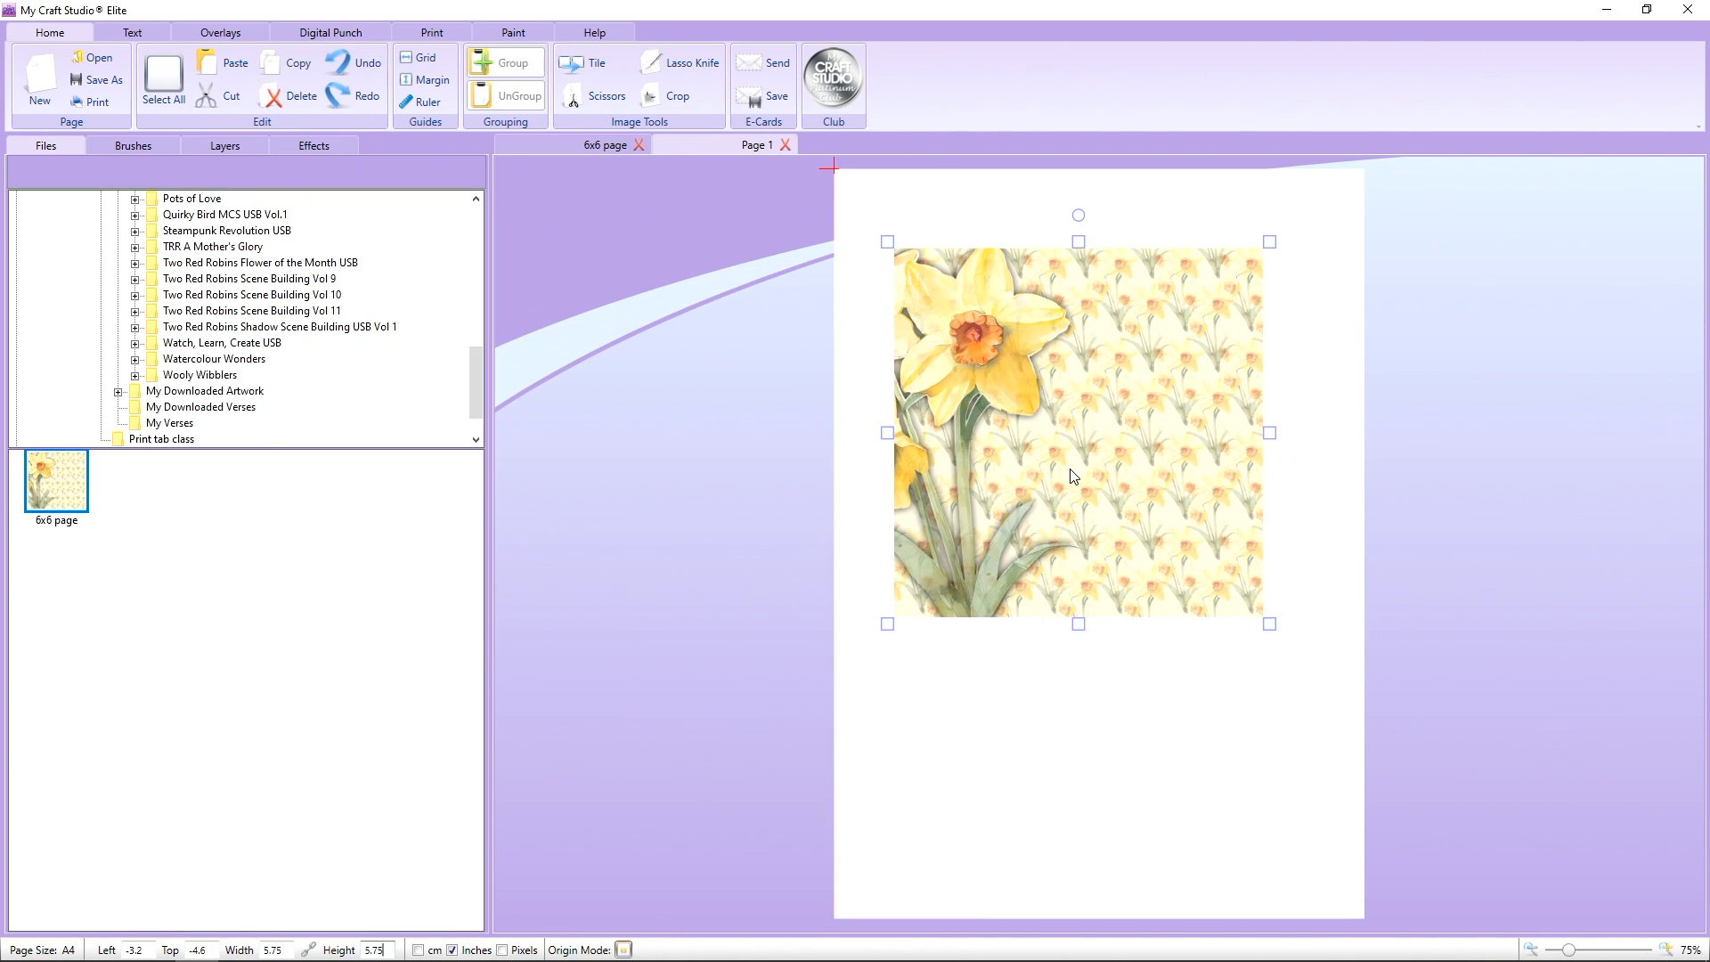
left_click_drag(1073, 477, 1080, 481)
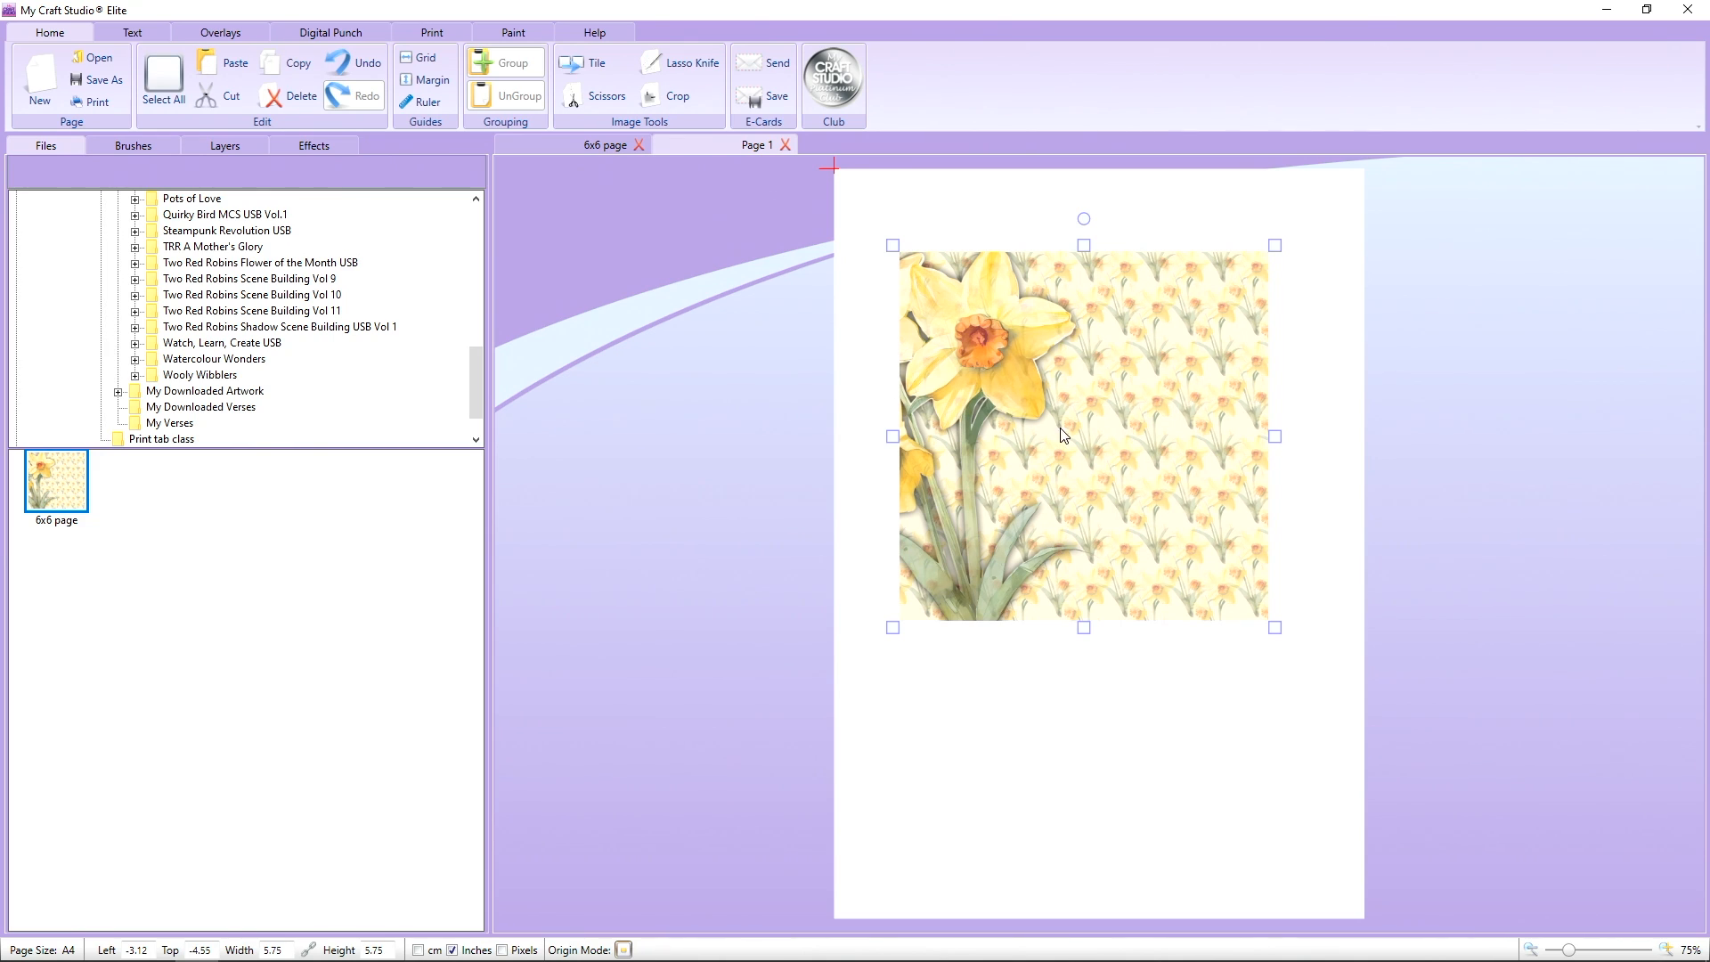
left_click_drag(1064, 423, 1053, 405)
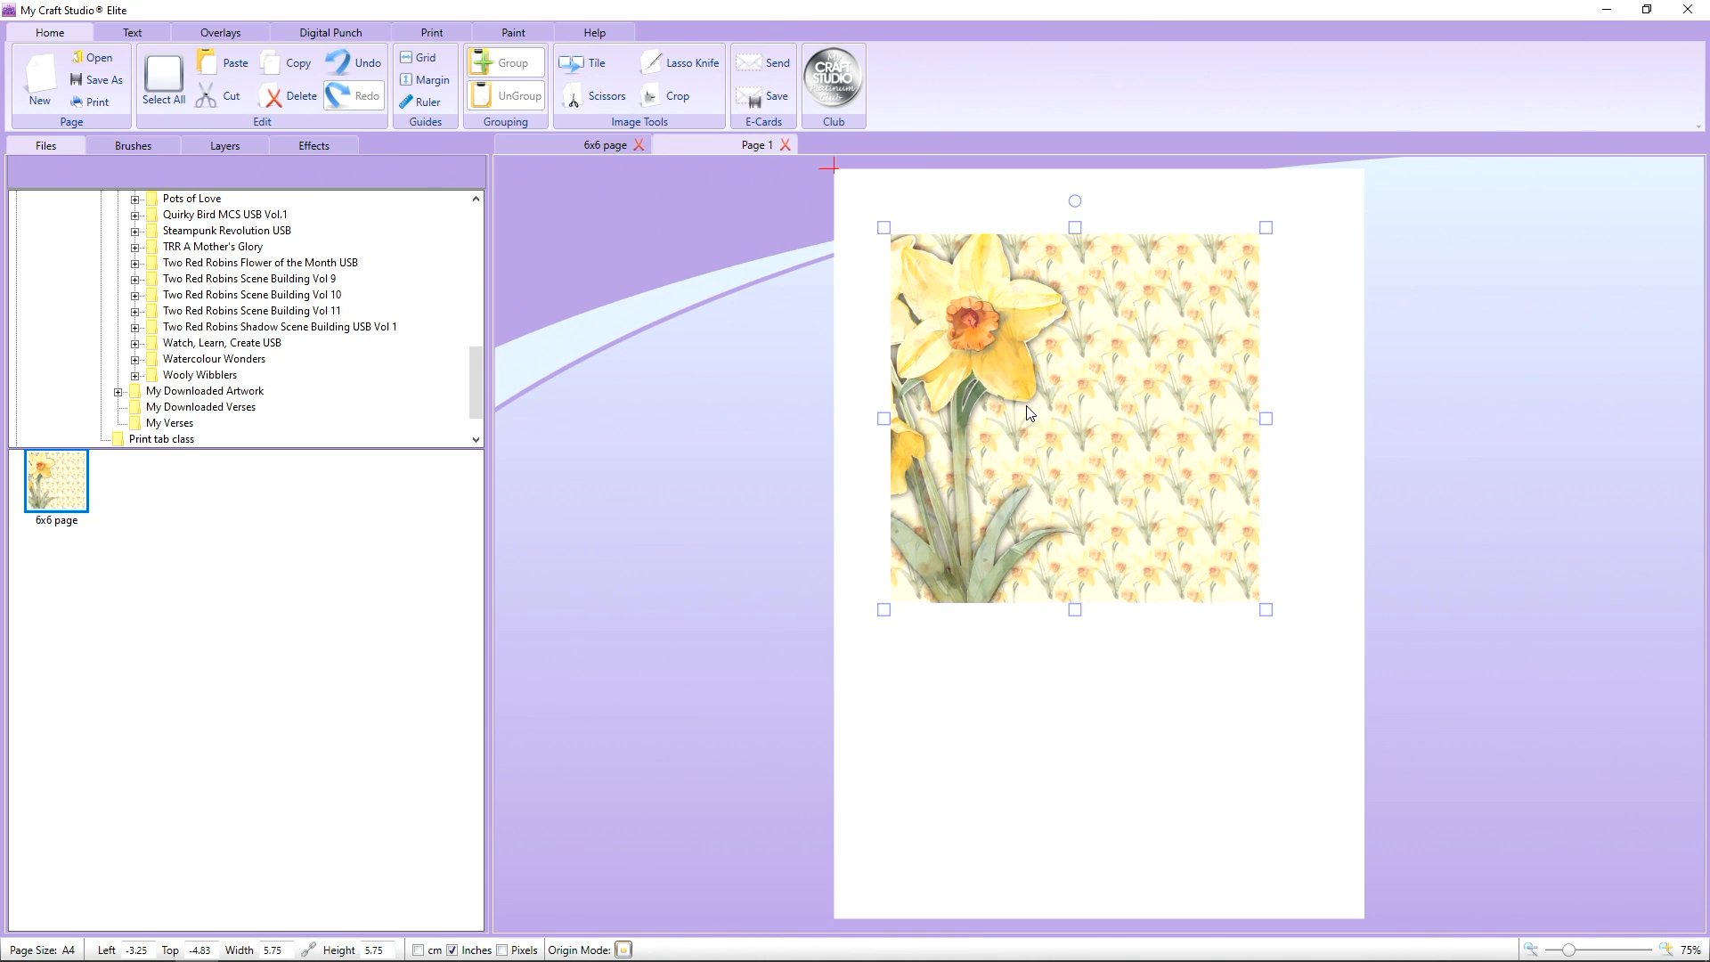
Set the print quality to Elite.
left_click(431, 34)
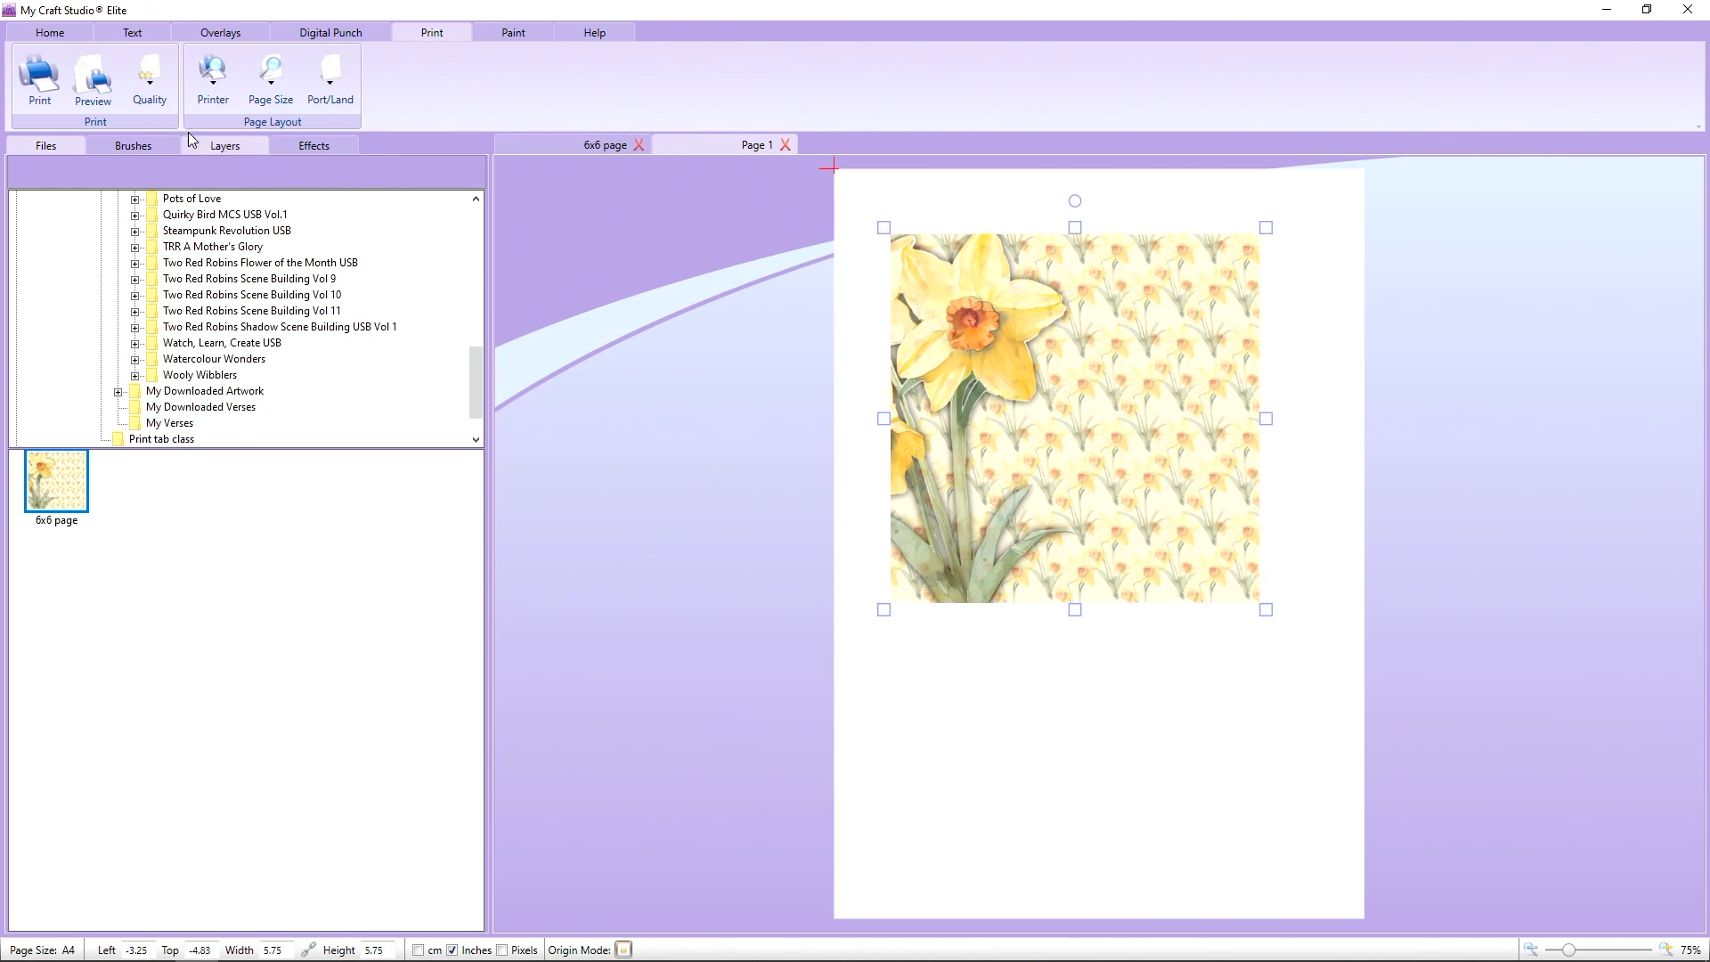
left_click(145, 78)
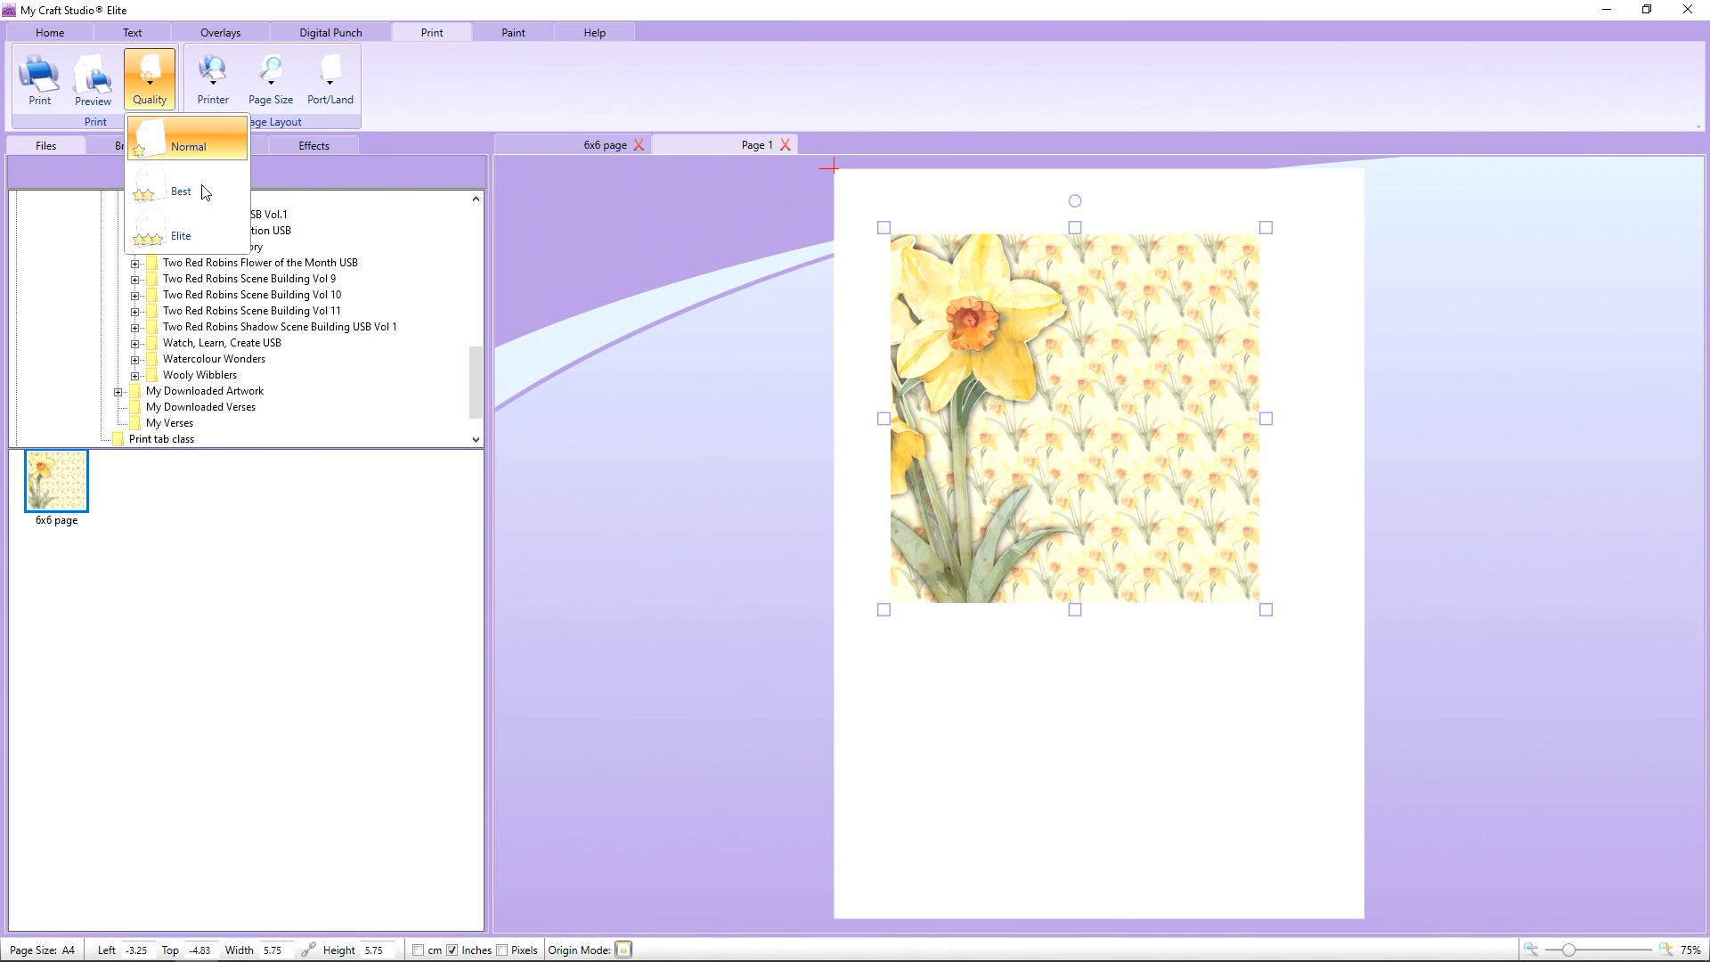
left_click(216, 233)
left_click(151, 106)
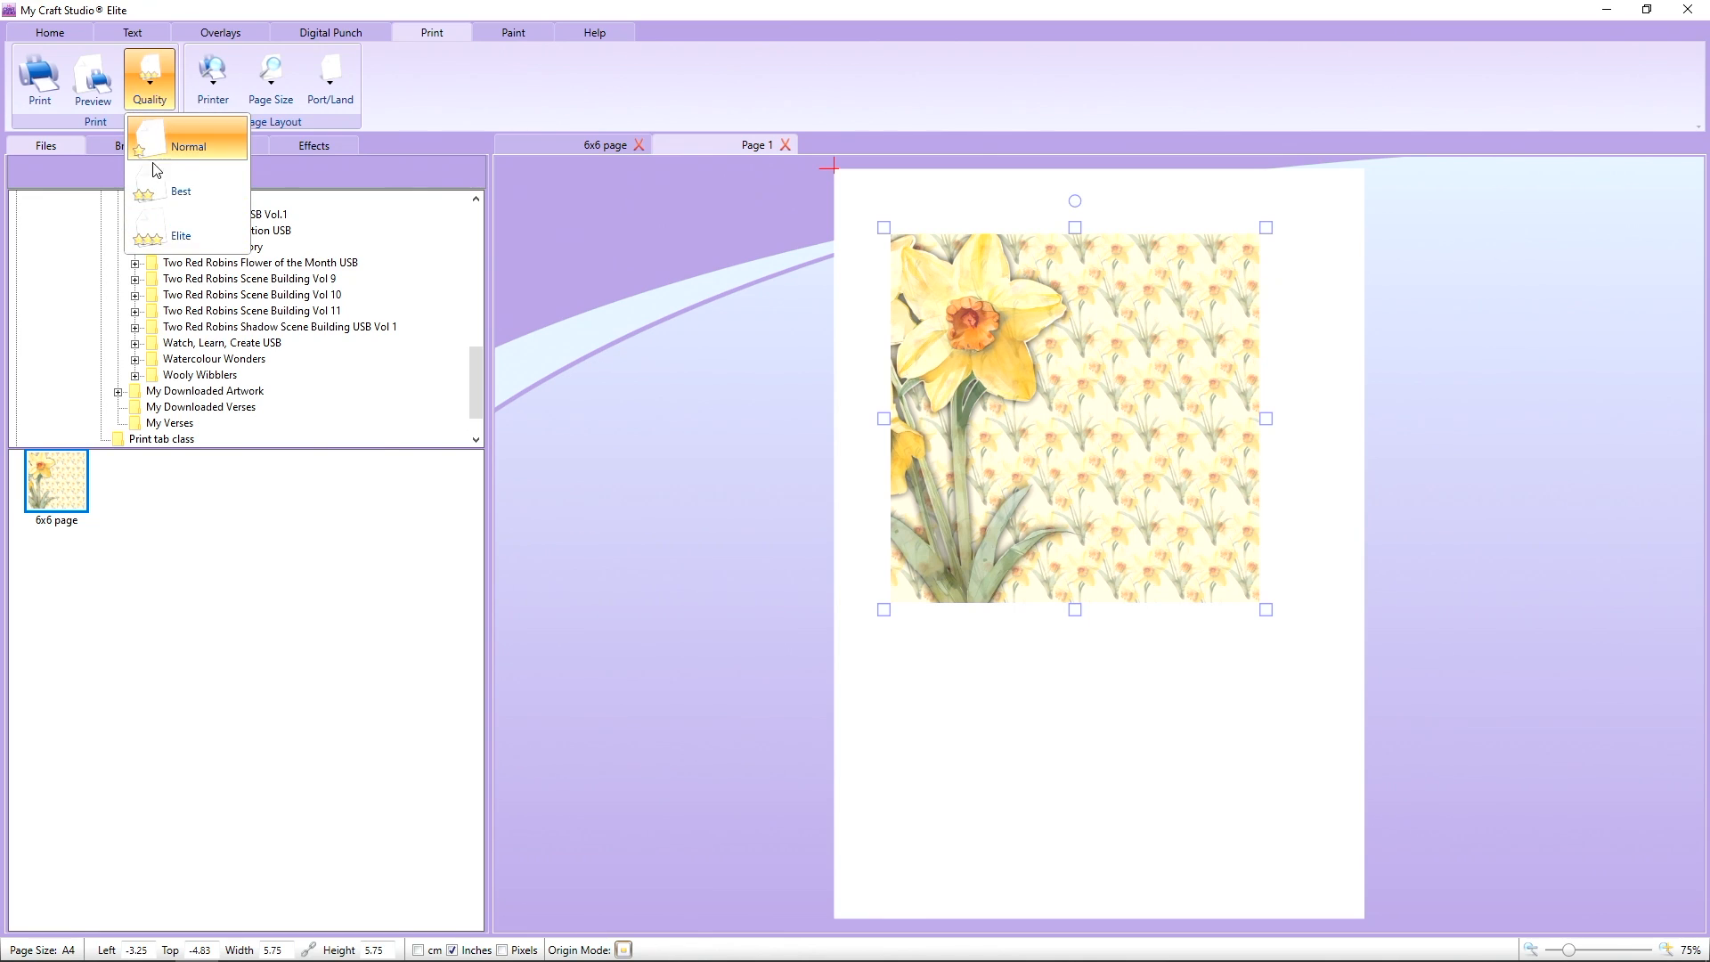
left_click(206, 237)
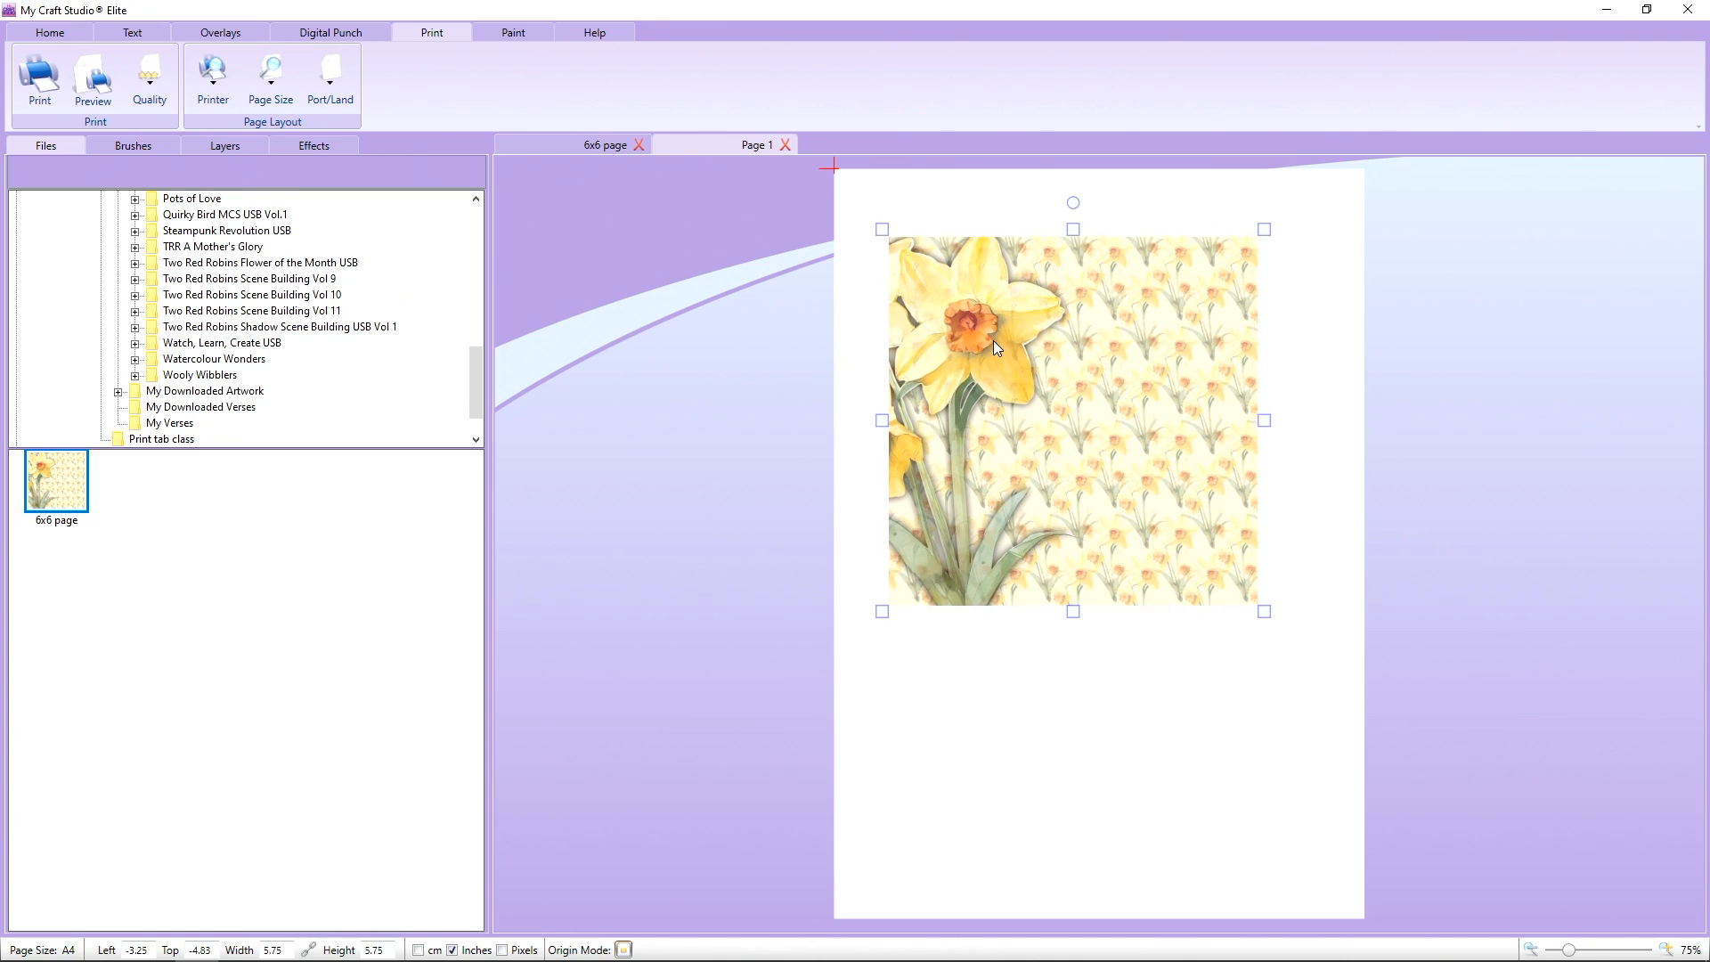
Delete the daffodil design from the A4 page.
left_click_drag(992, 340, 982, 344)
key("Delete")
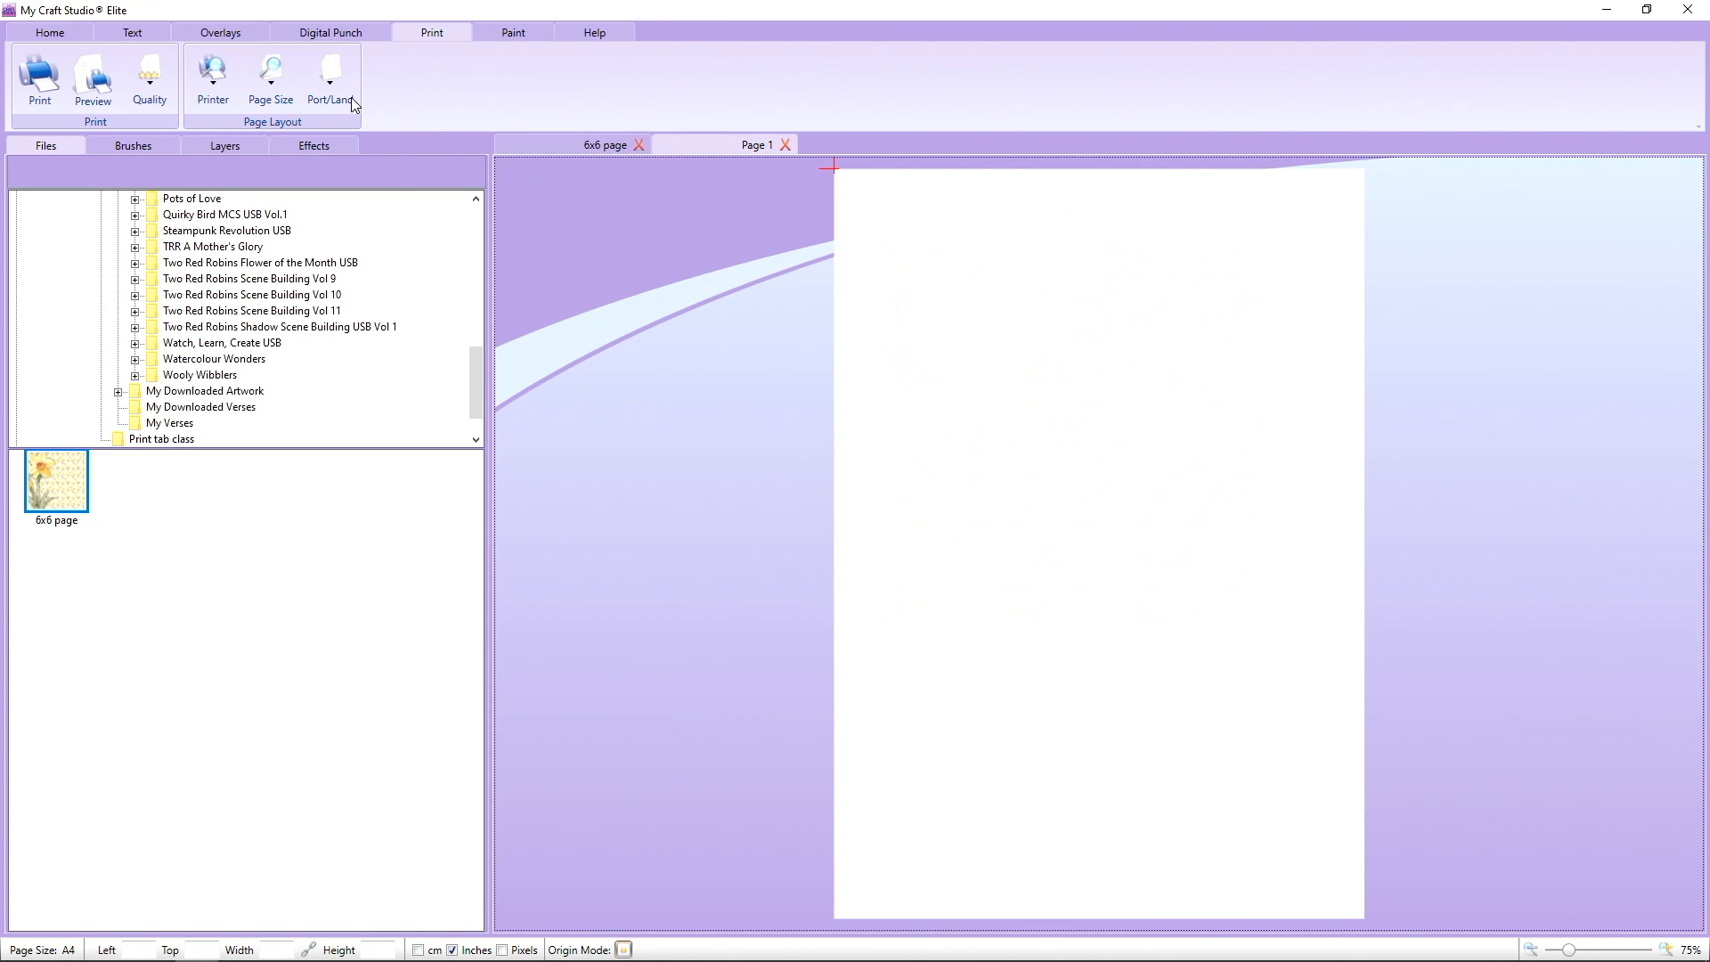
Choose Microsoft XPS Document Writer as the printer and set the page size to User-Defined Size.
left_click(213, 79)
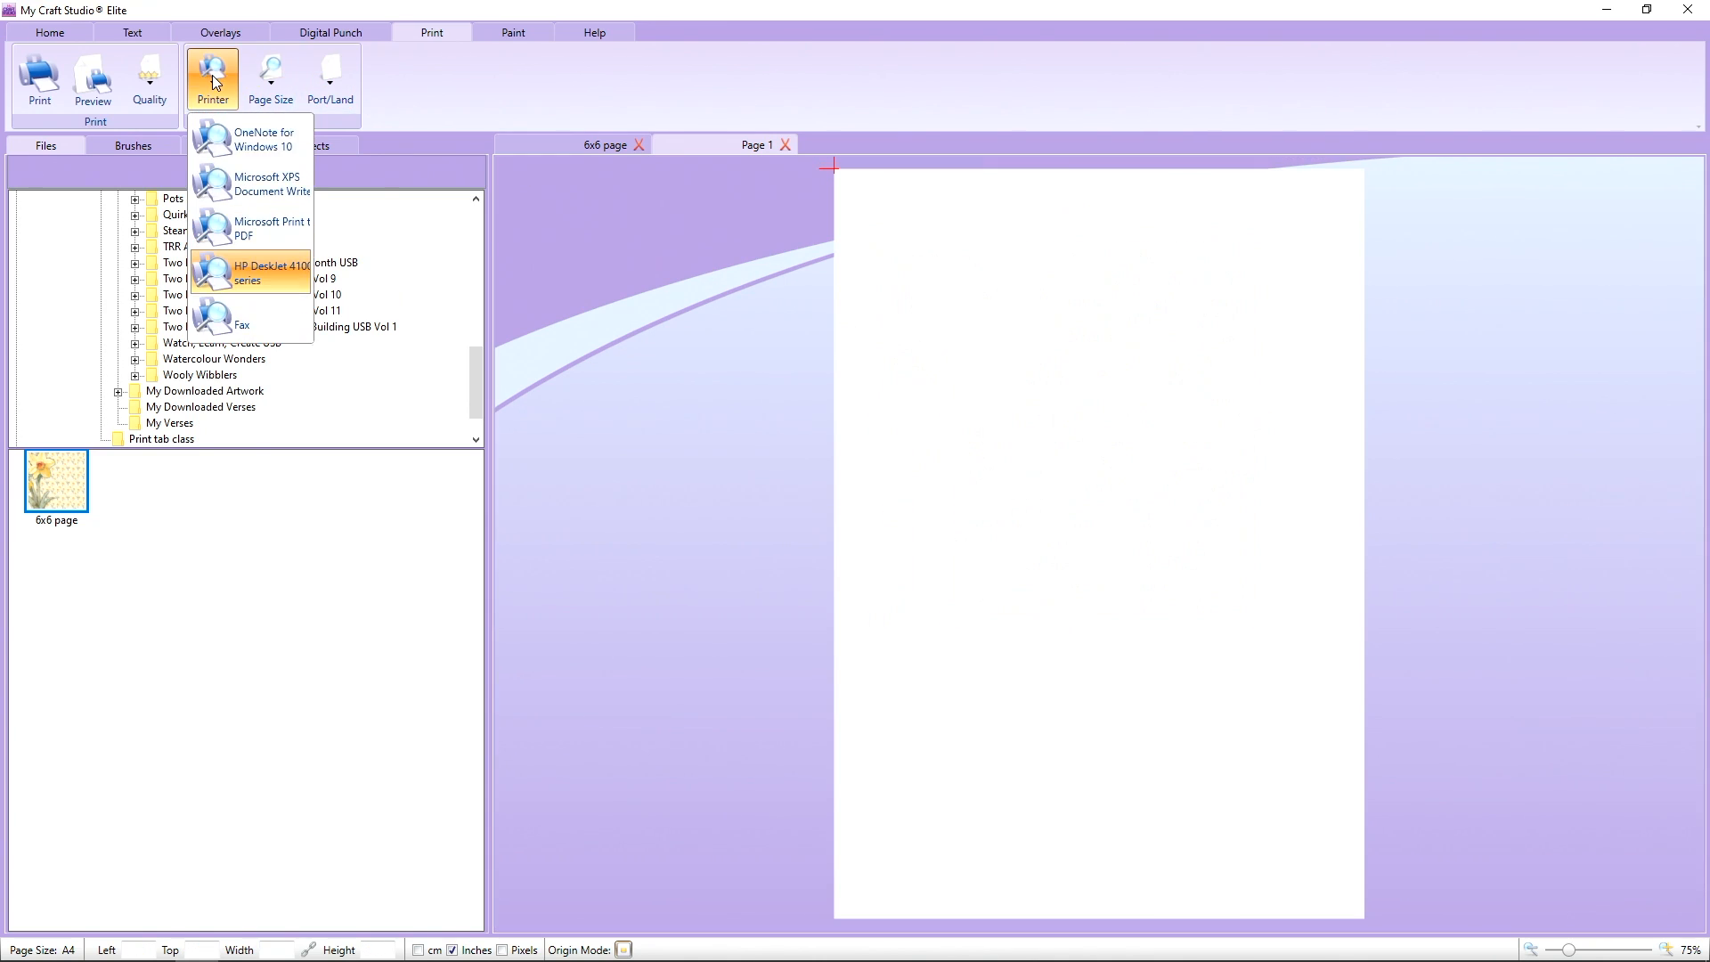
left_click(253, 190)
left_click(271, 79)
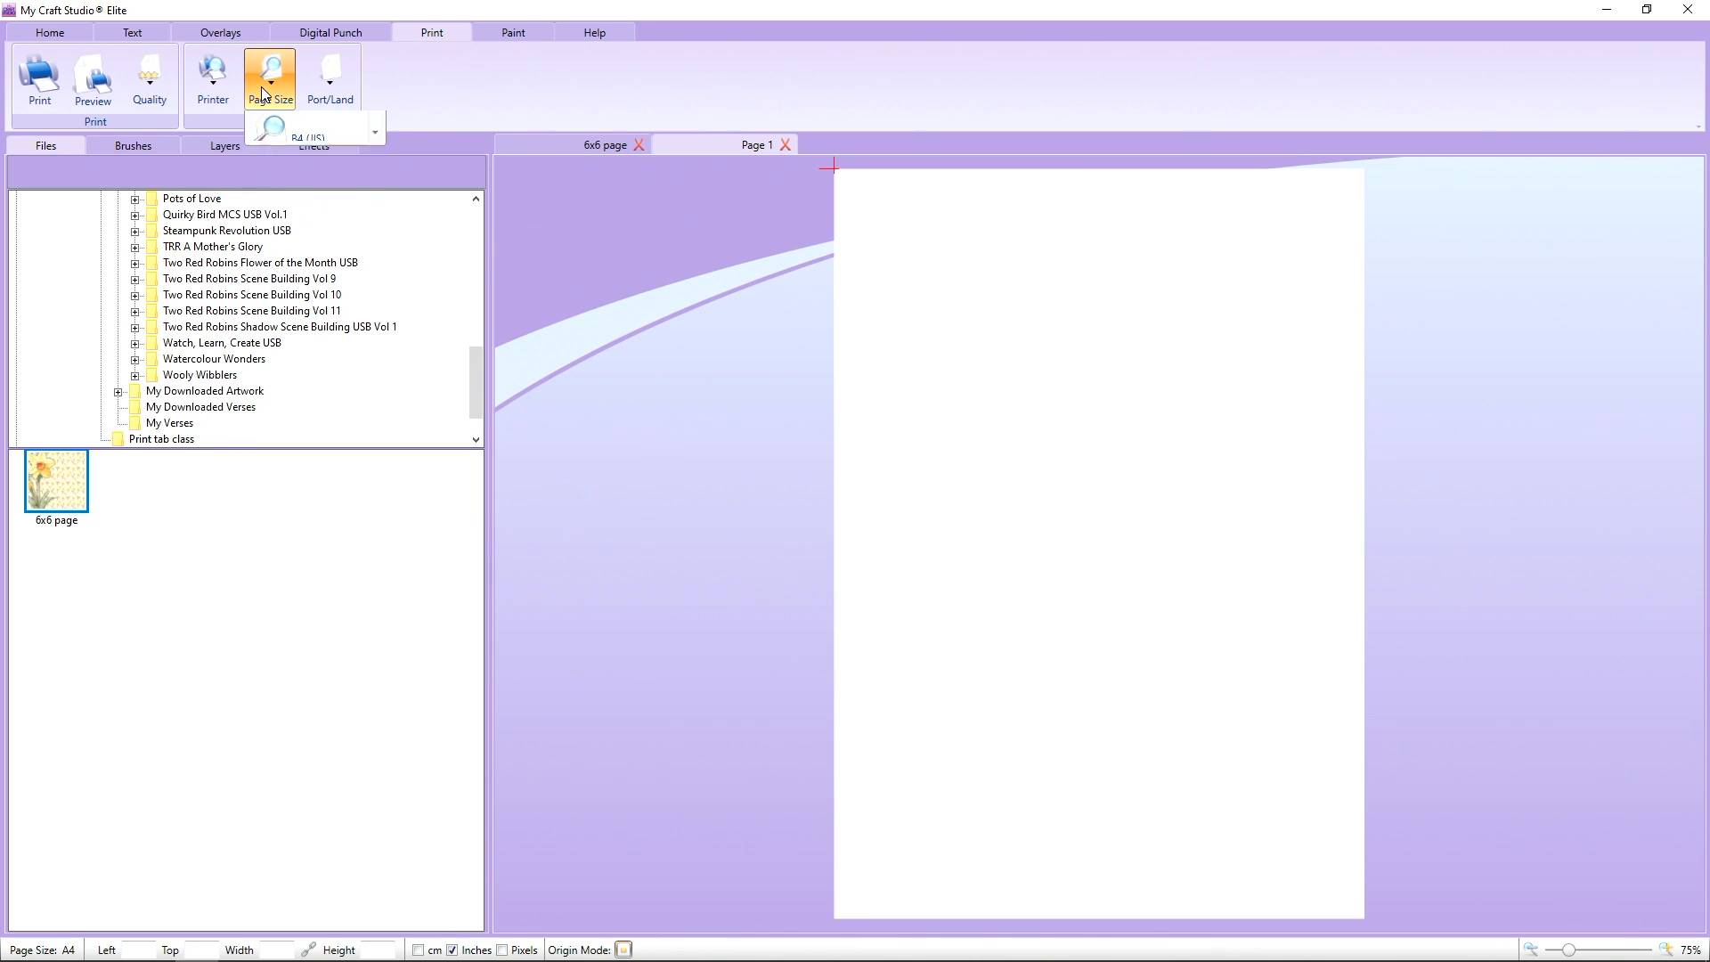
left_click(375, 418)
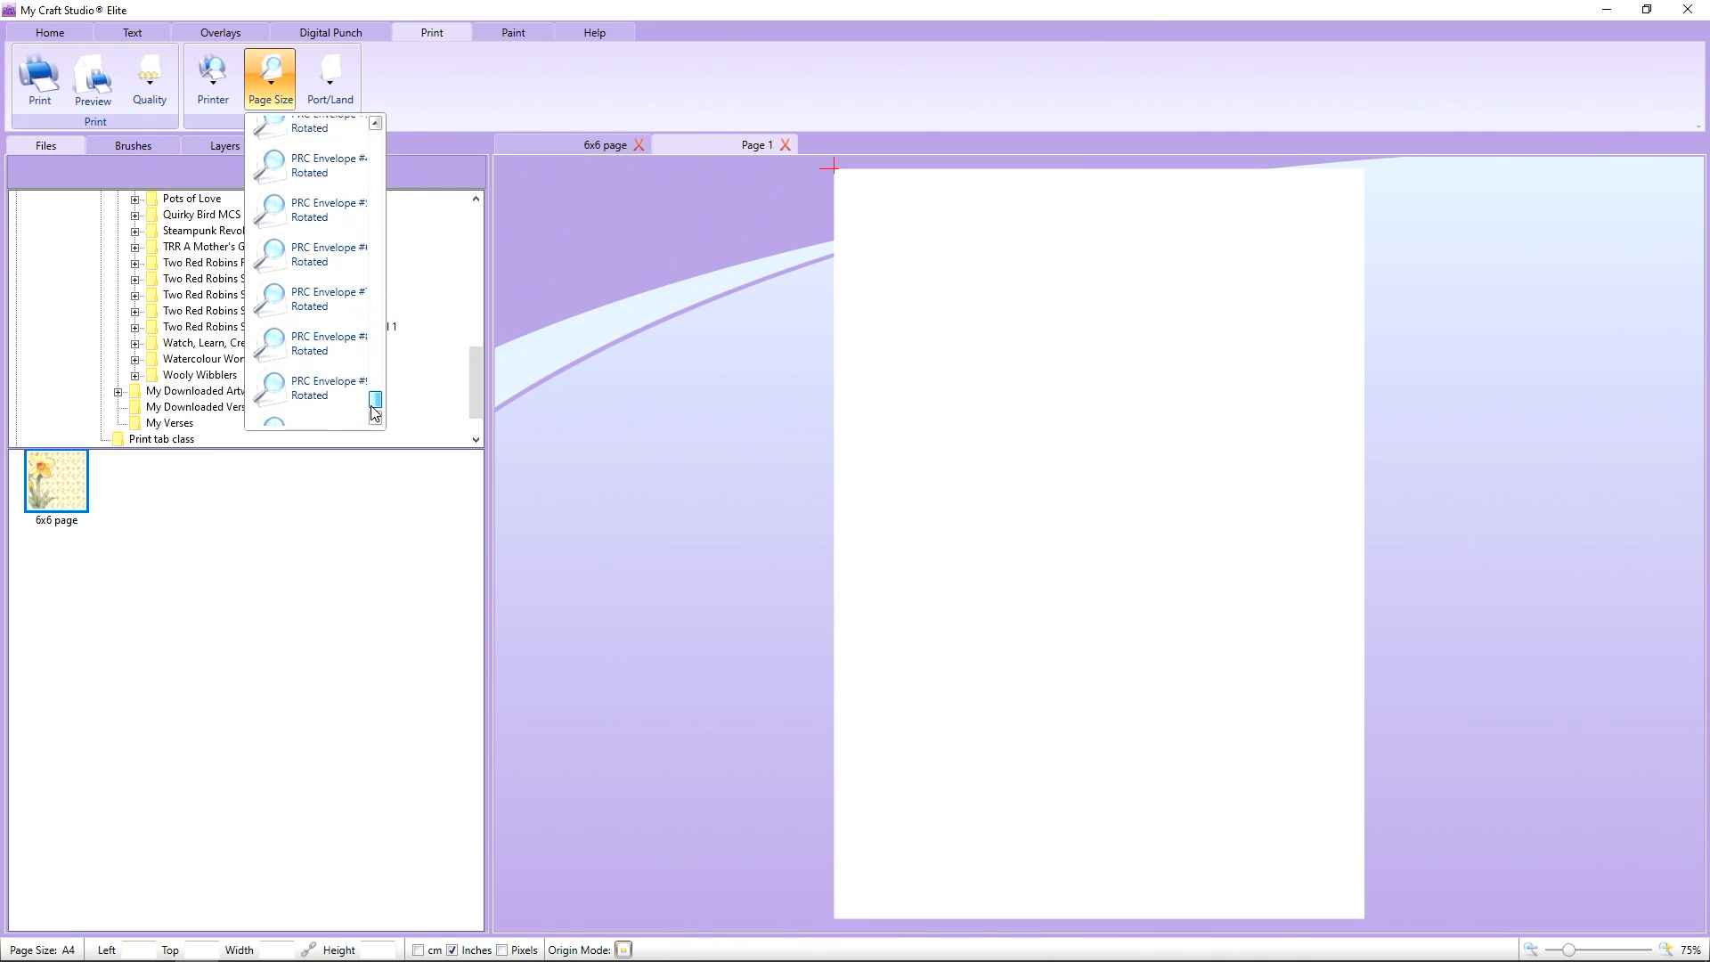
left_click(321, 414)
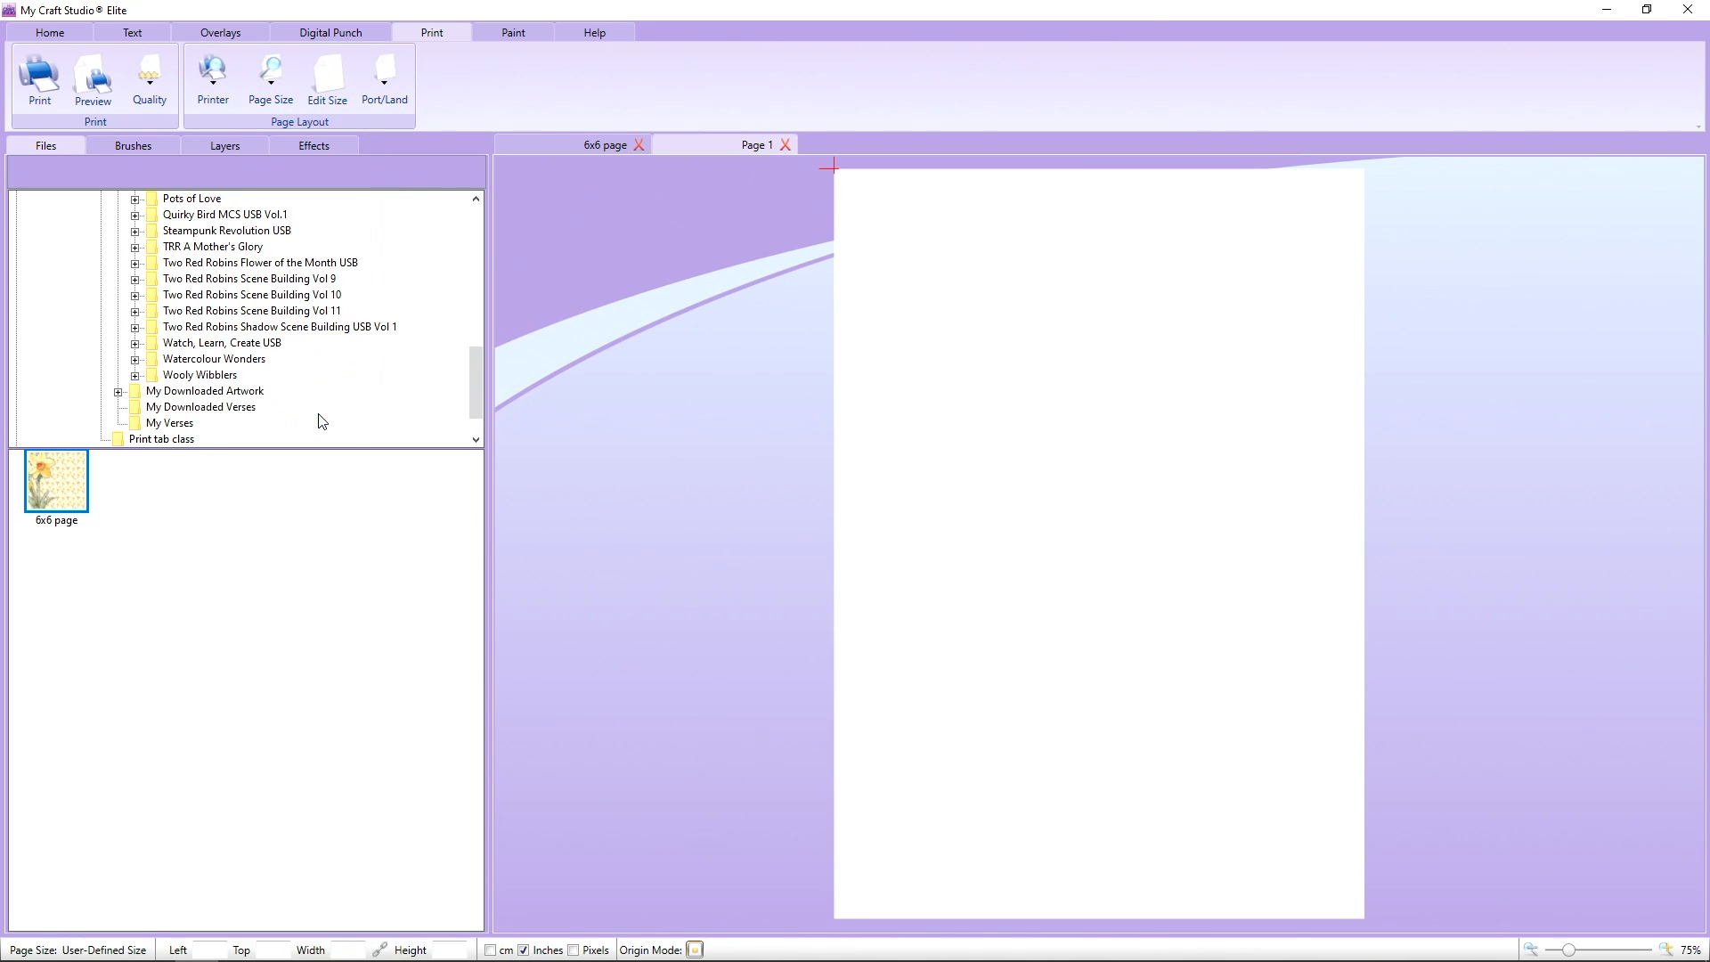
Define the custom page size with a width of 8.99 cm, keeping the existing height.
left_click(328, 83)
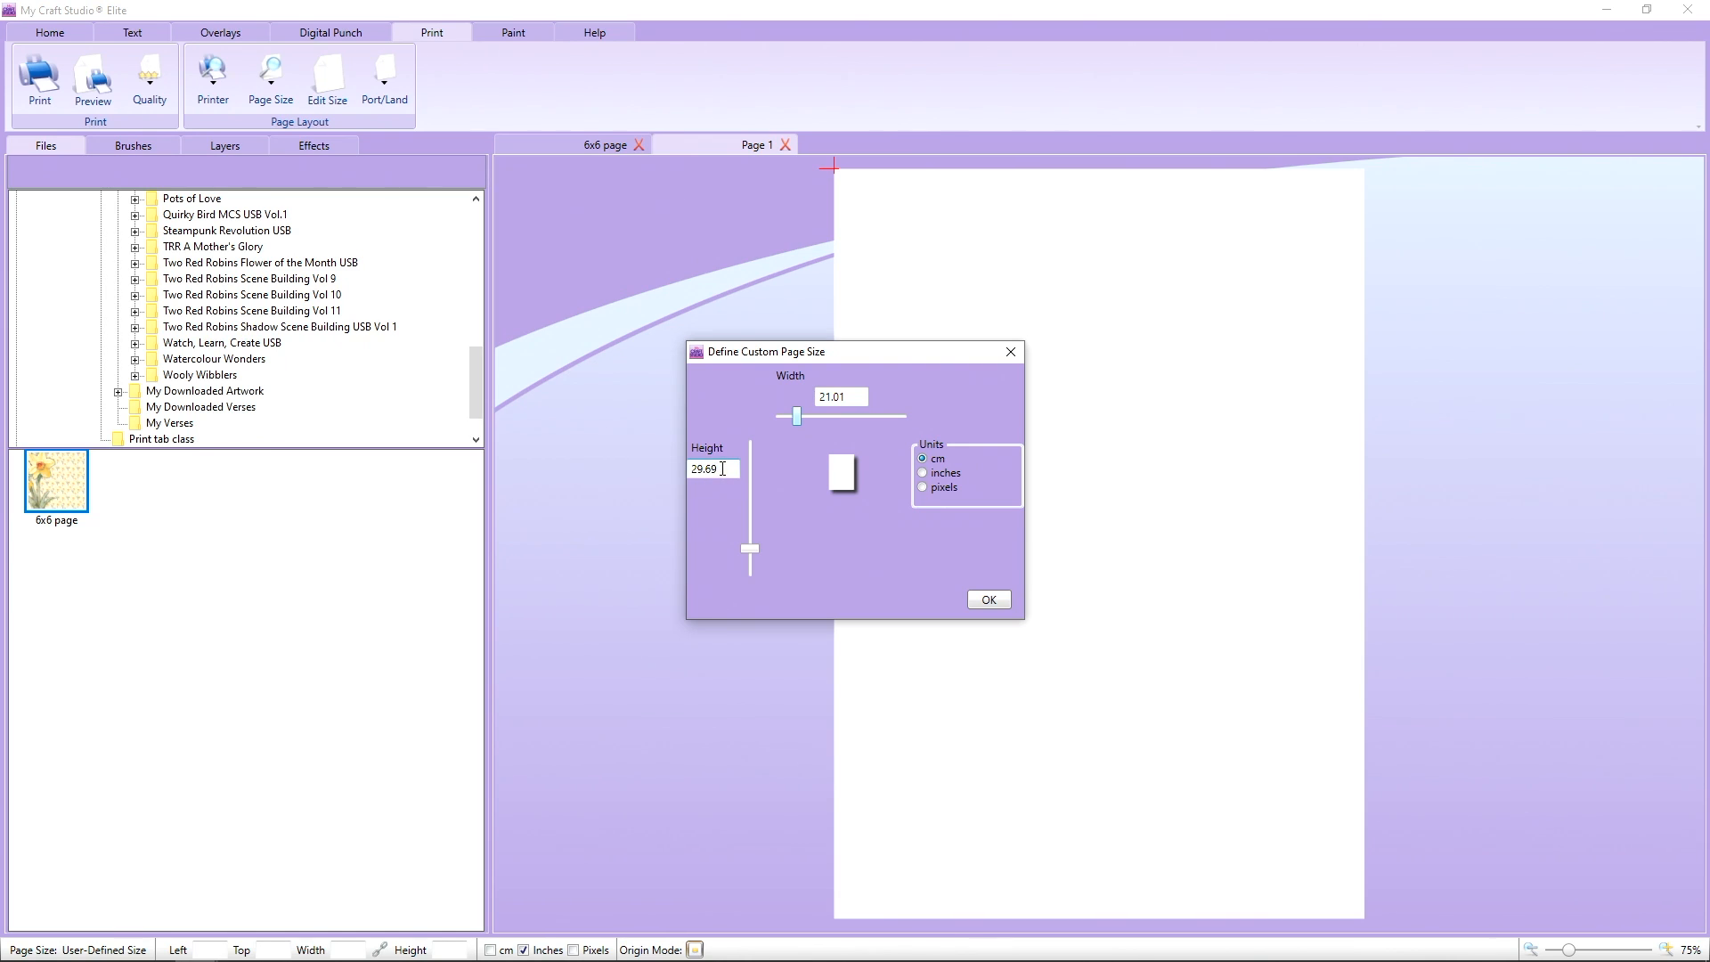
left_click_drag(849, 396, 817, 398)
left_click_drag(792, 418, 775, 434)
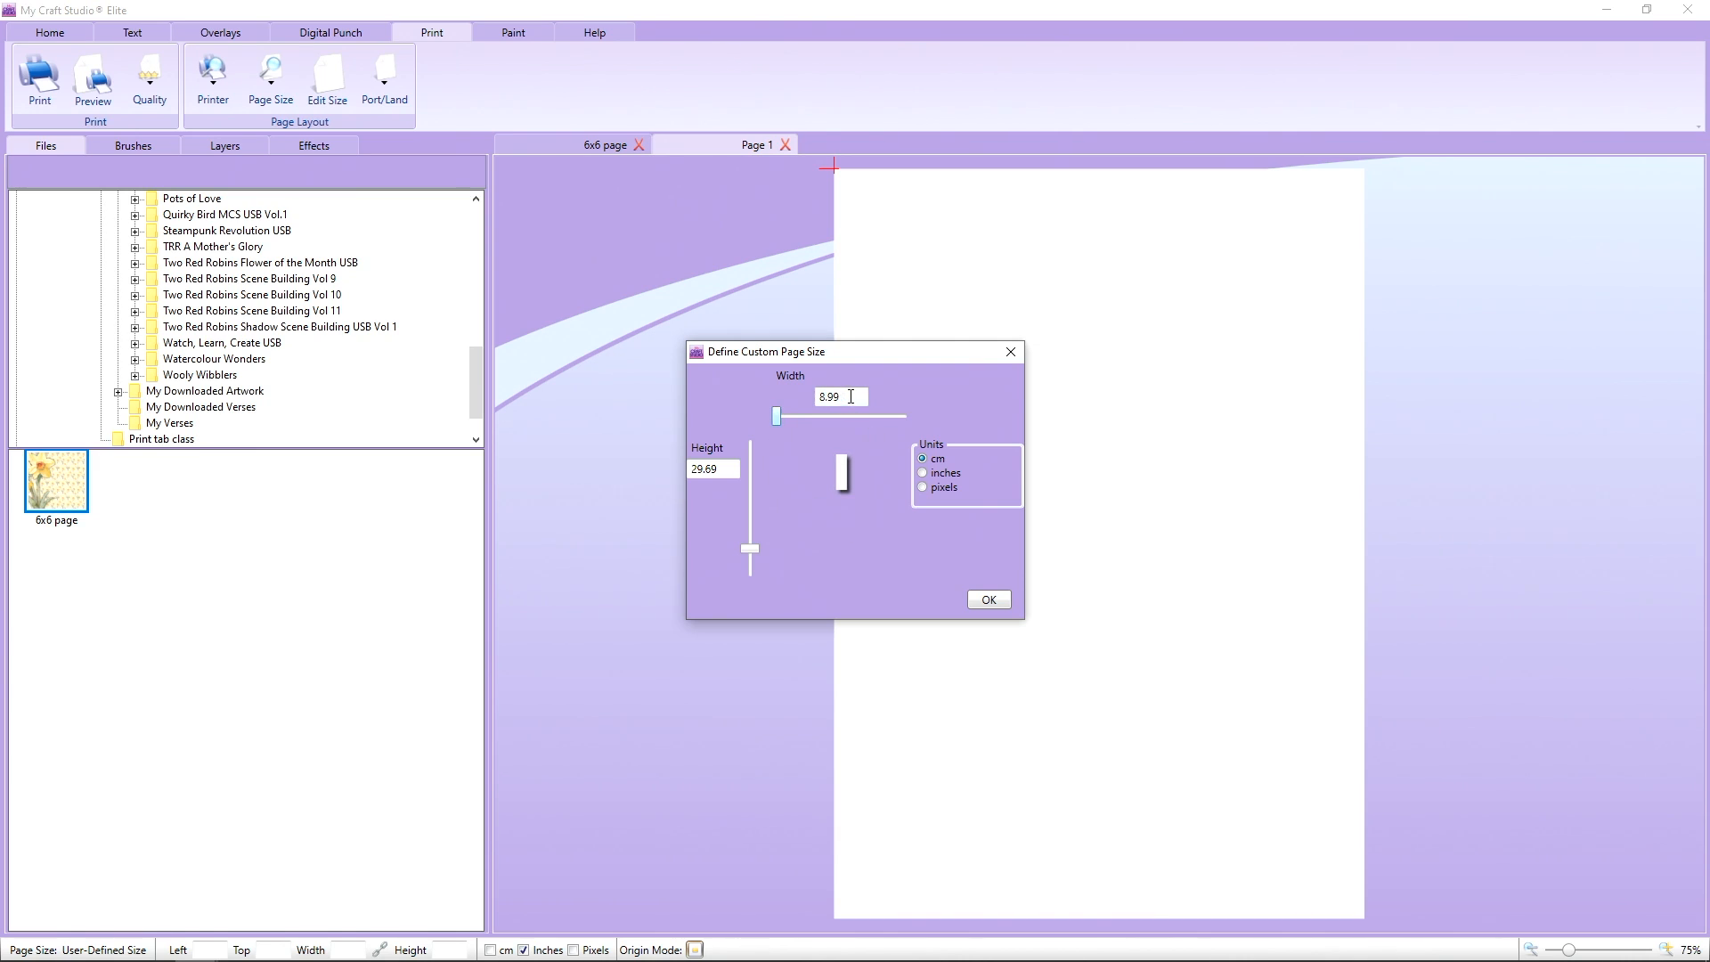
left_click(989, 600)
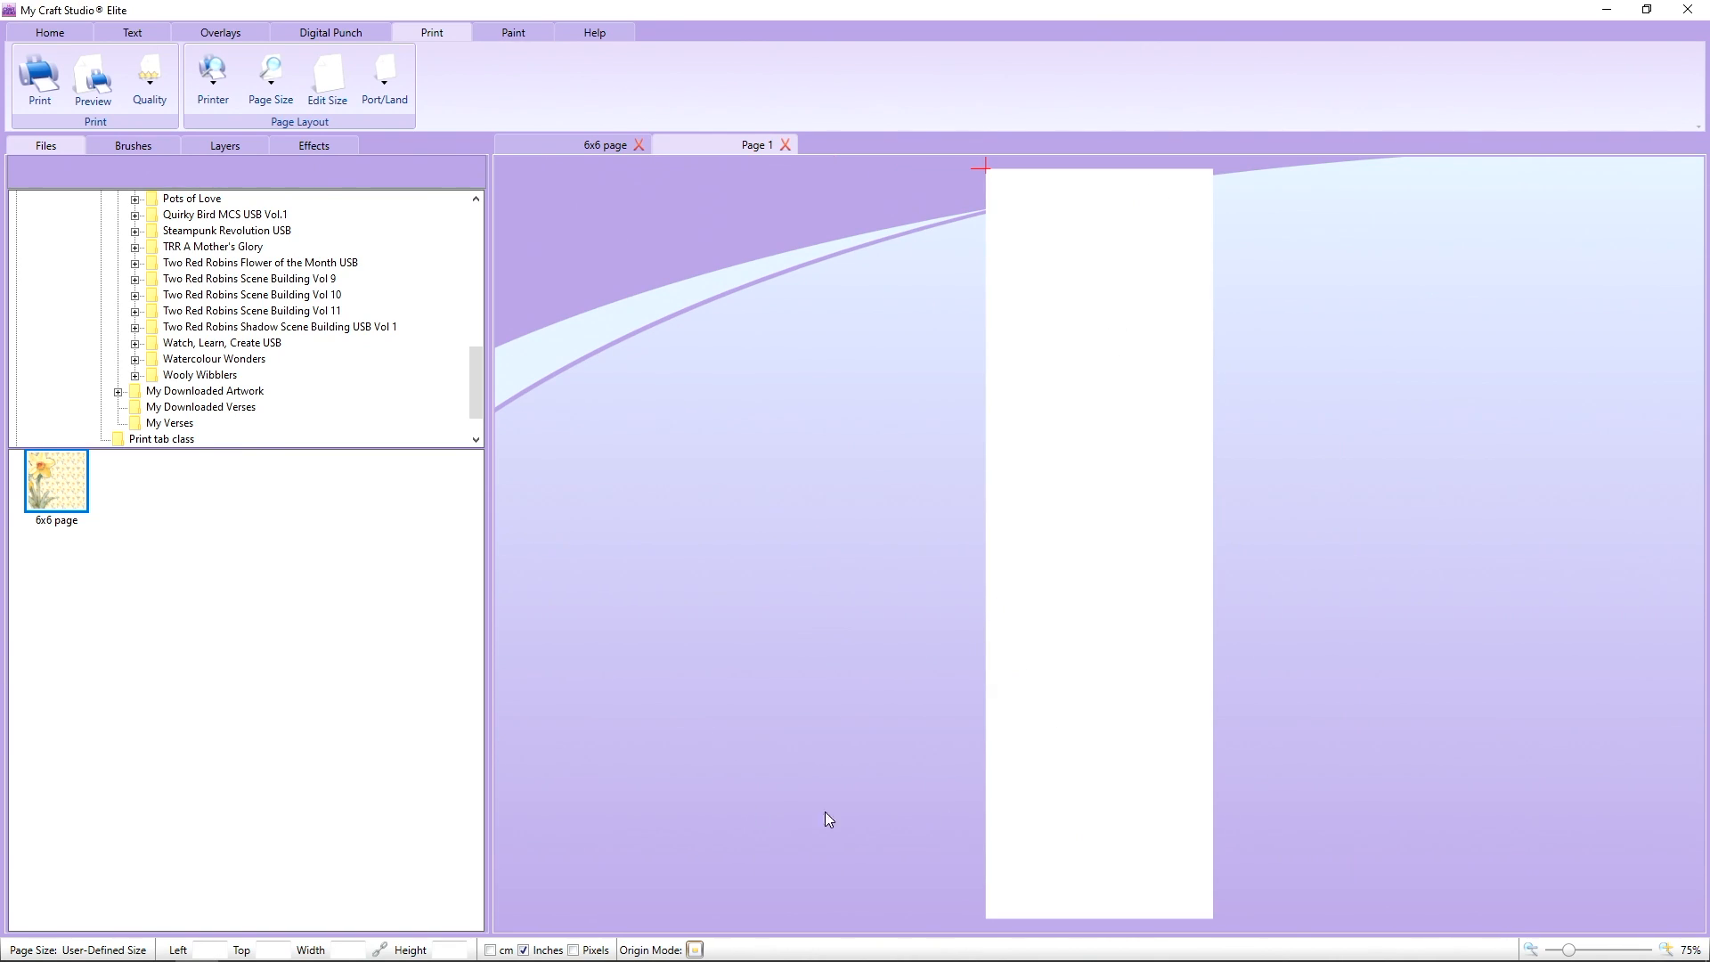
Place Over the Edge Daffodil from FOTM Daffodil's 01 Scene Building folder near the narrow page's upper-left corner, shrunk to about 2.05 x 2.93 inches.
scroll(302, 283, "up", 3)
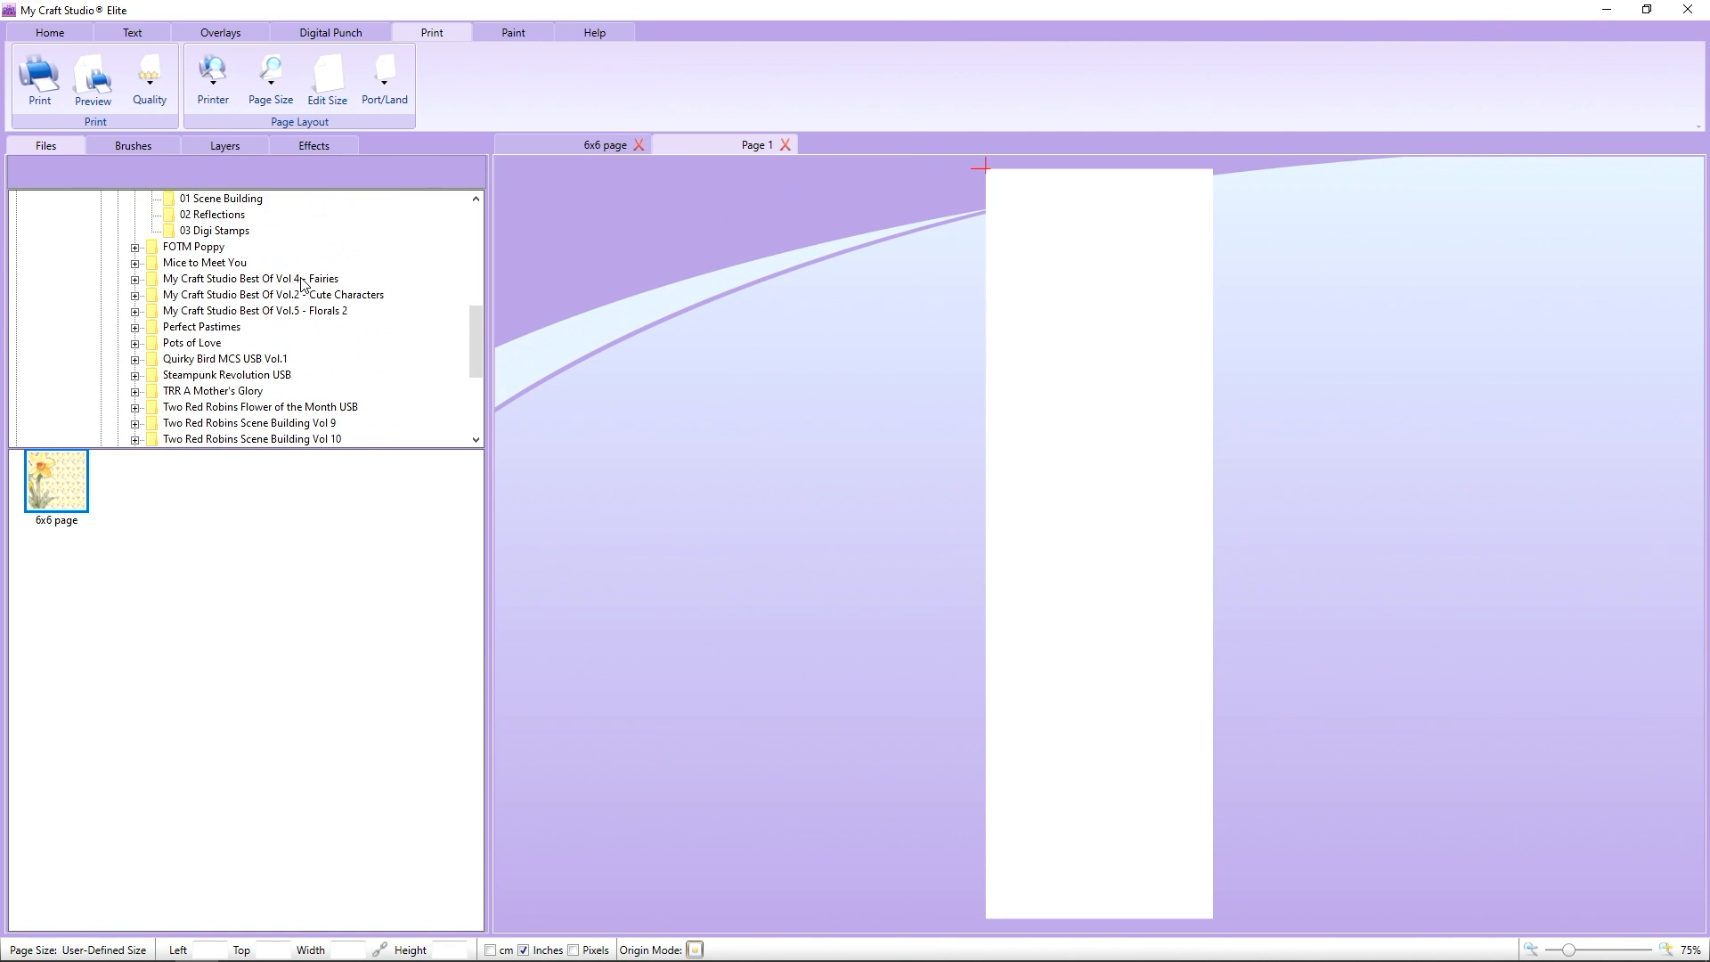
scroll(302, 285, "up", 2)
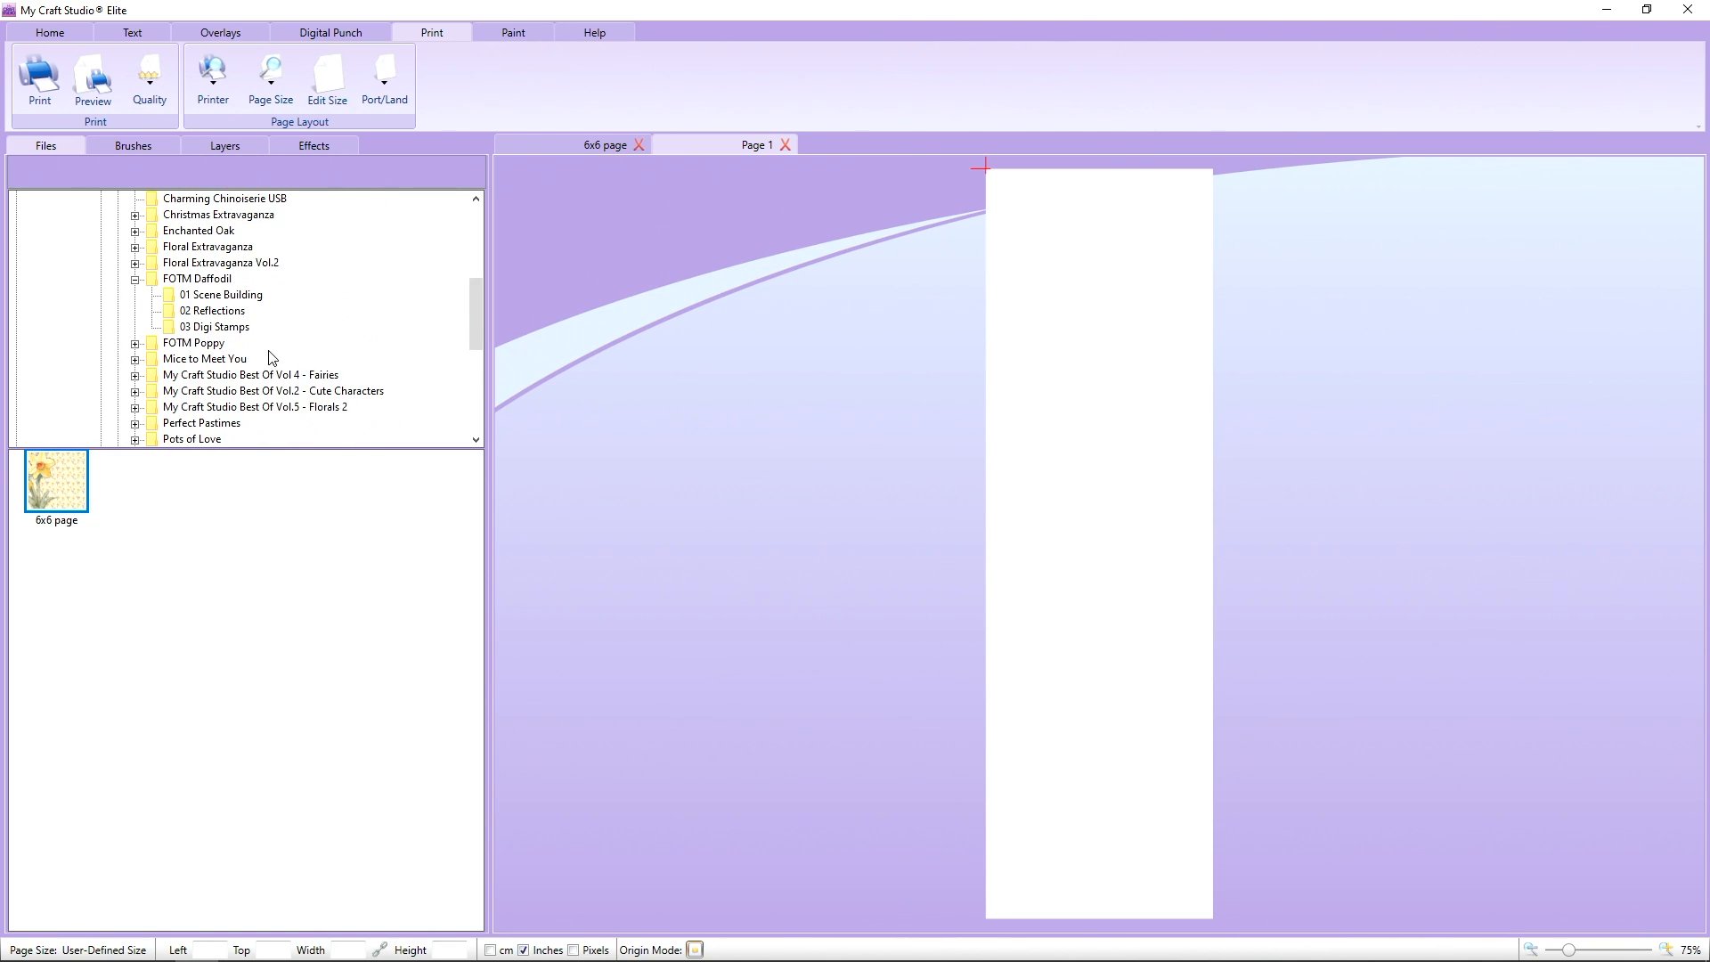
left_click(246, 297)
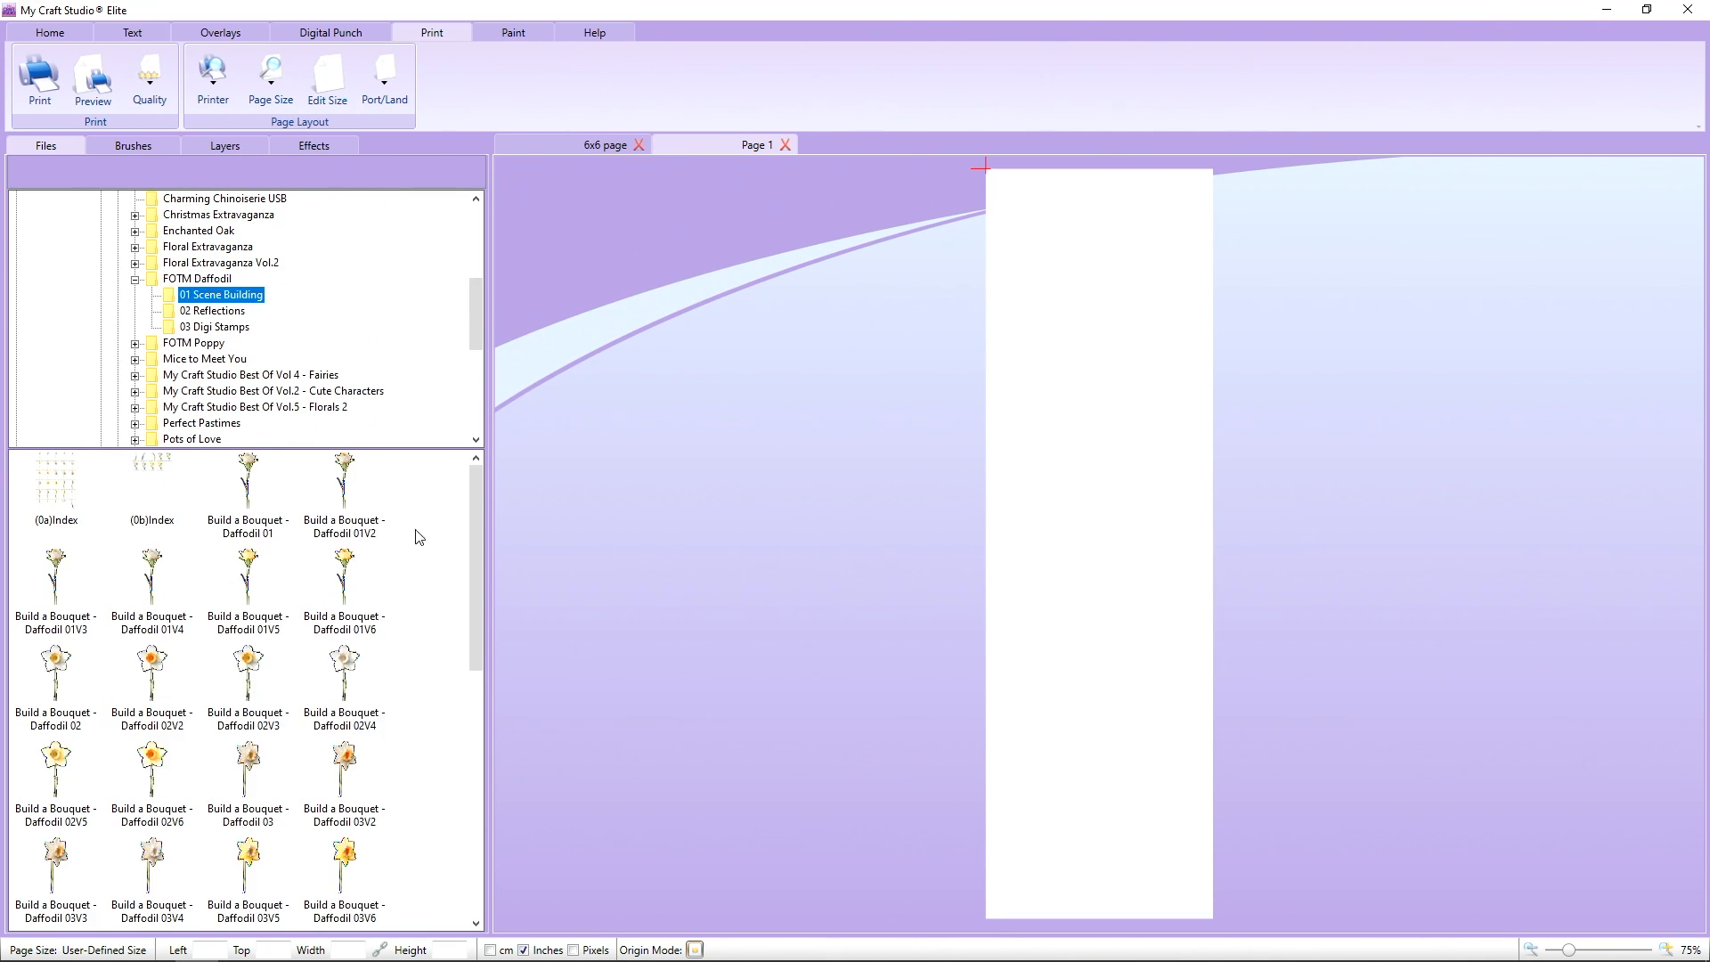
left_click_drag(477, 491, 469, 734)
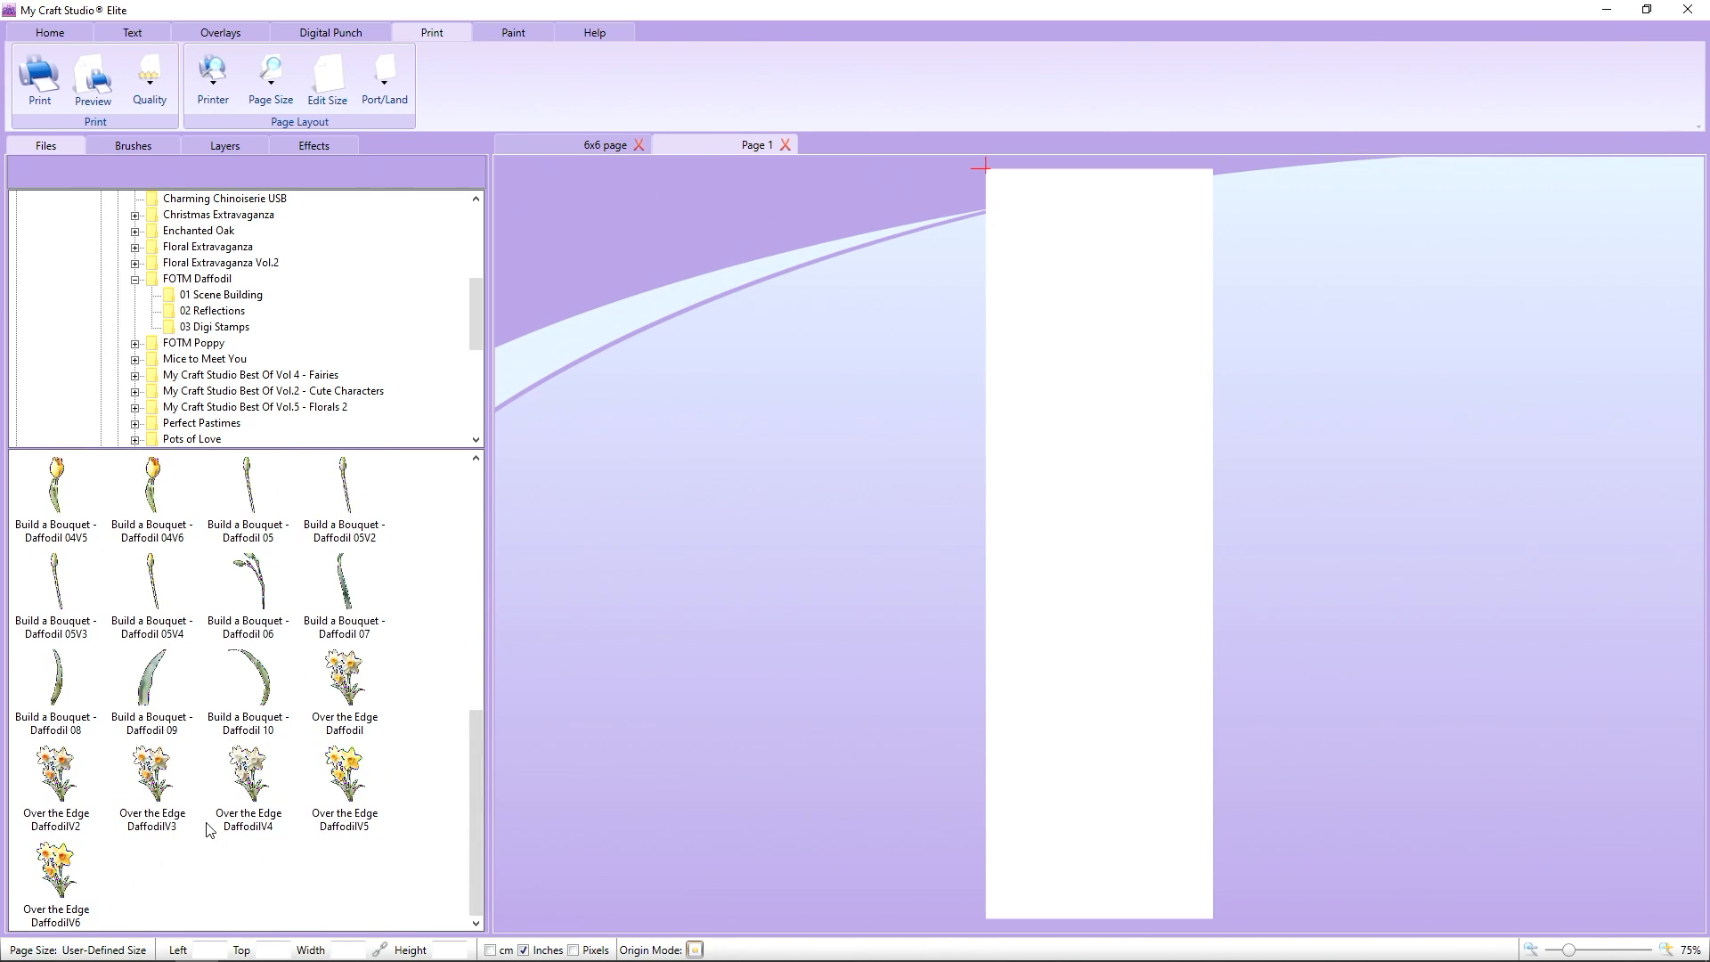
left_click_drag(345, 686, 1061, 285)
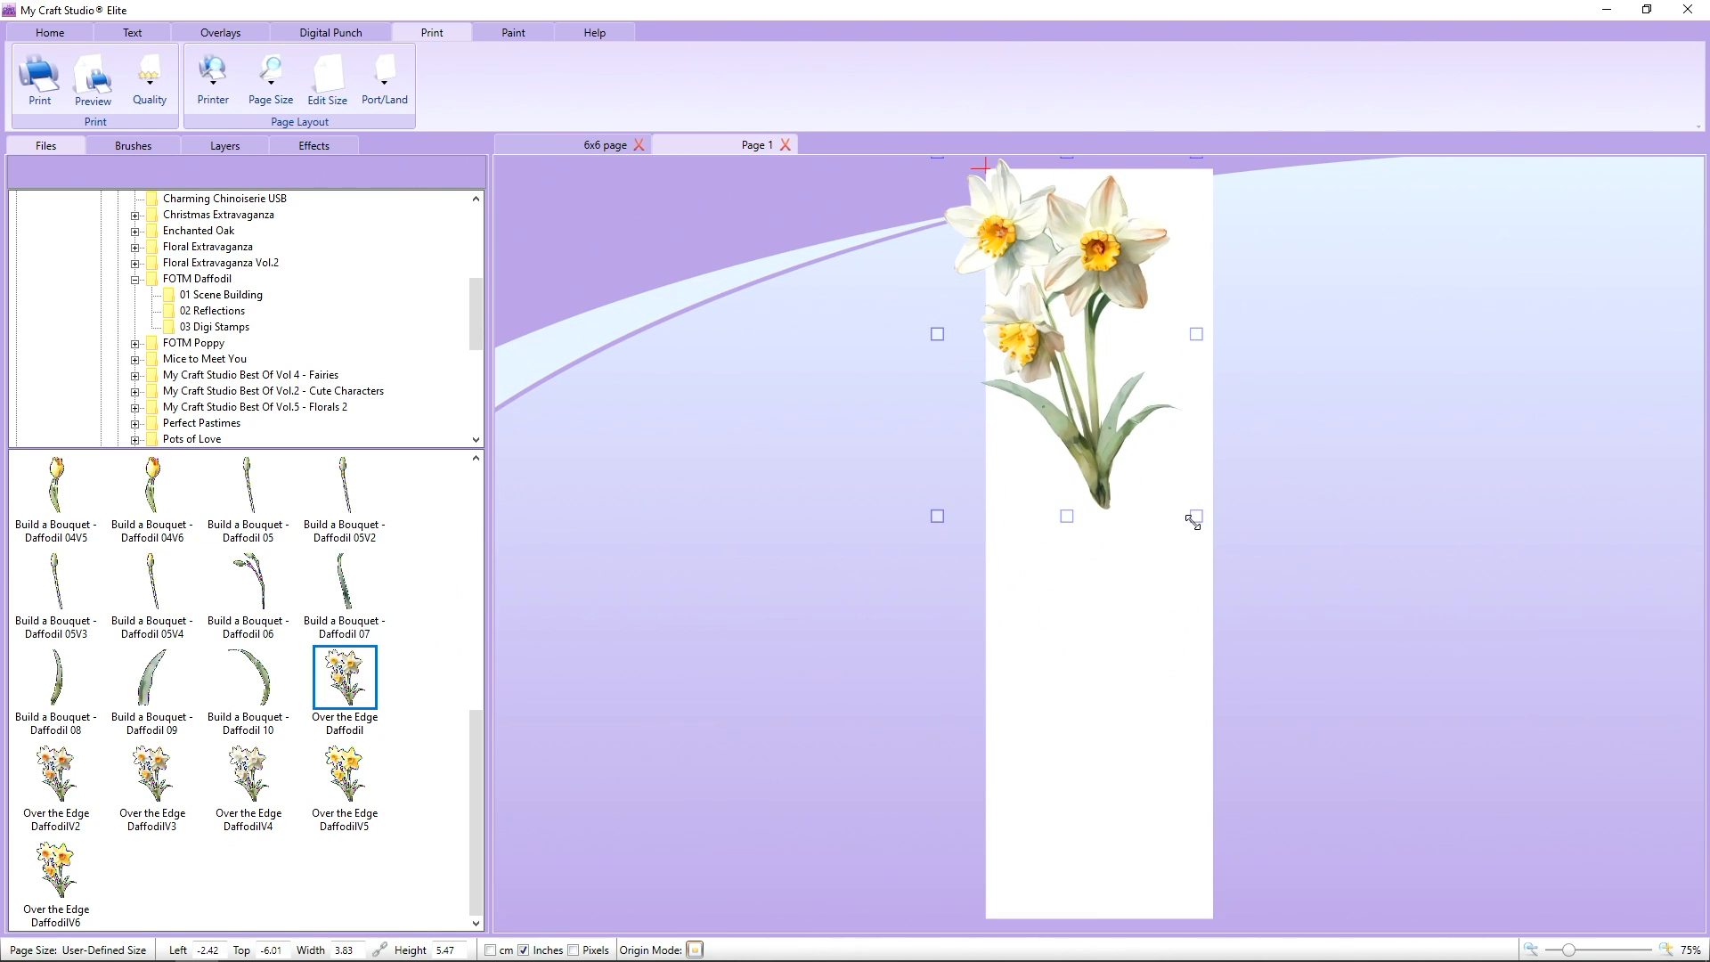
left_click_drag(1194, 521, 1089, 344)
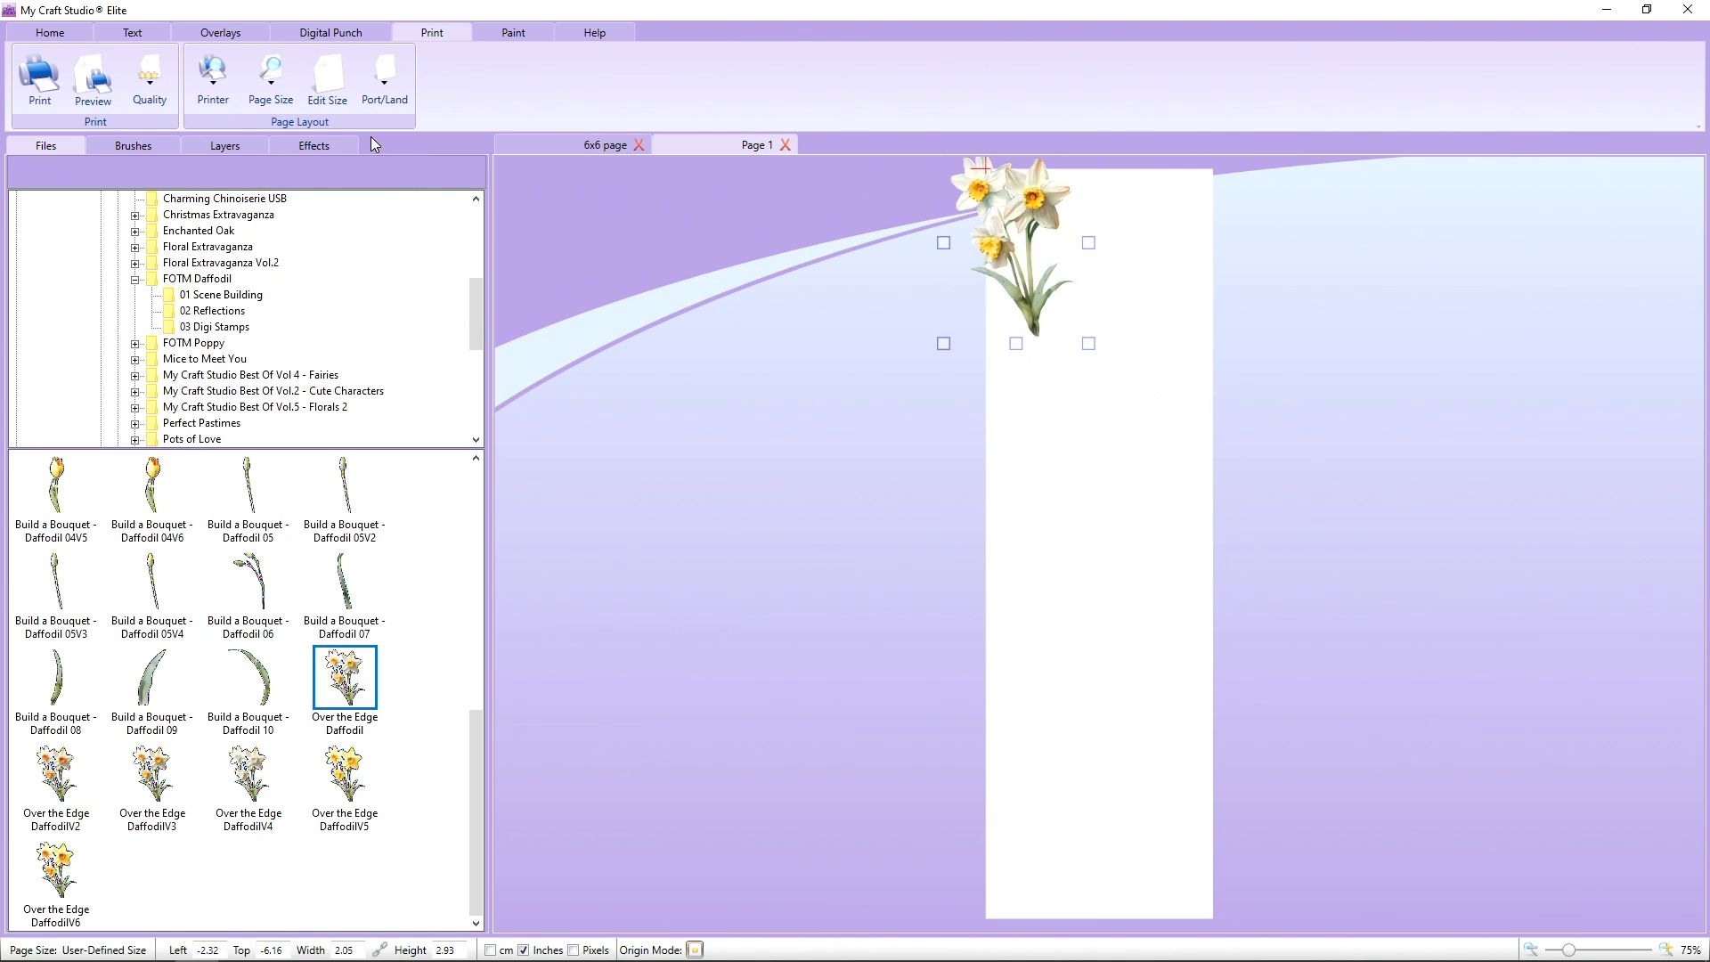
Tile the daffodil in two columns across the narrow page and repeat it down the page's full length.
left_click(71, 34)
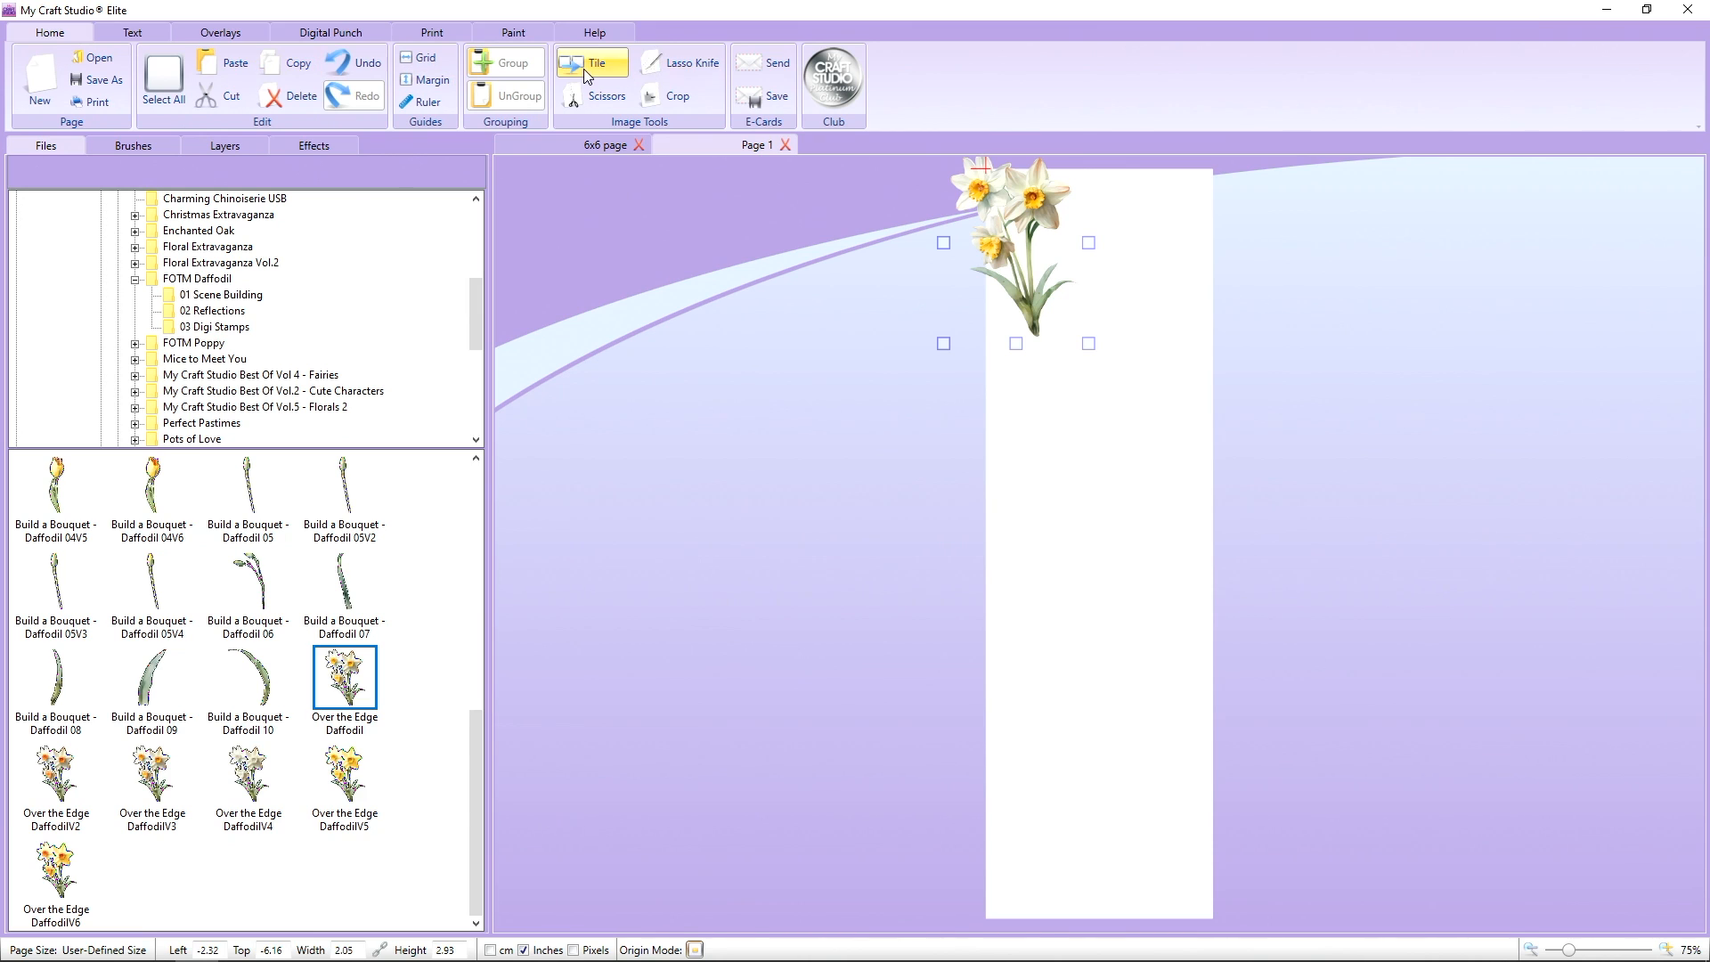
left_click_drag(1088, 242, 1223, 233)
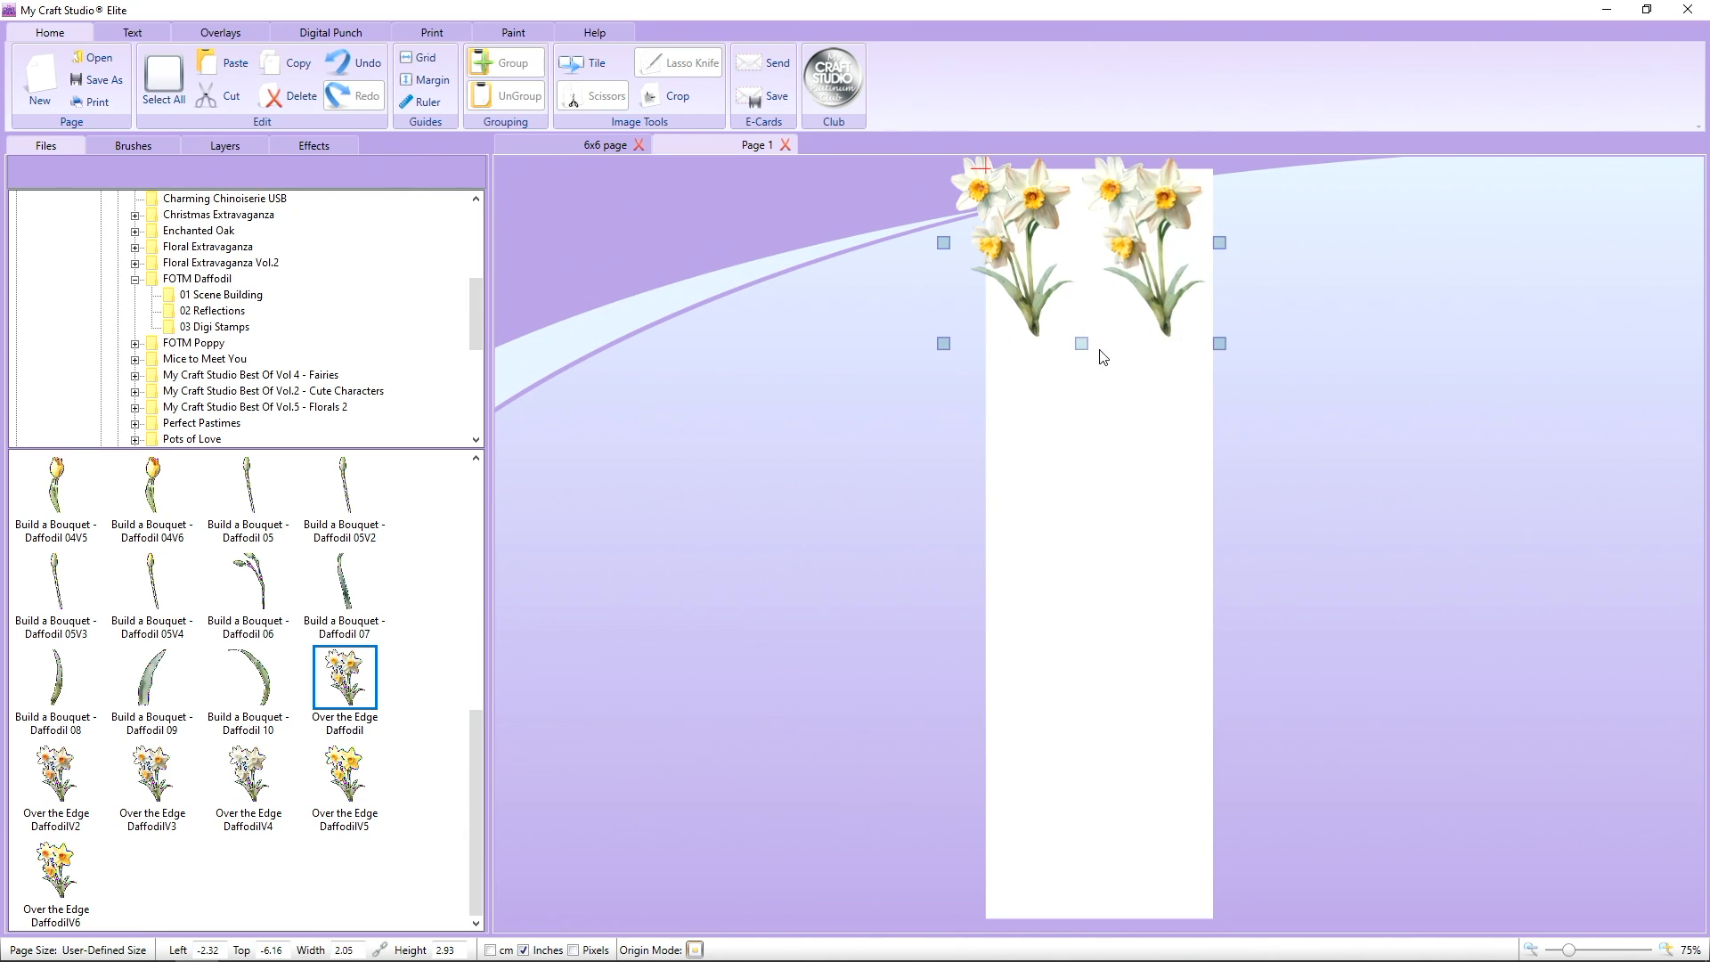
left_click_drag(1078, 345, 1061, 921)
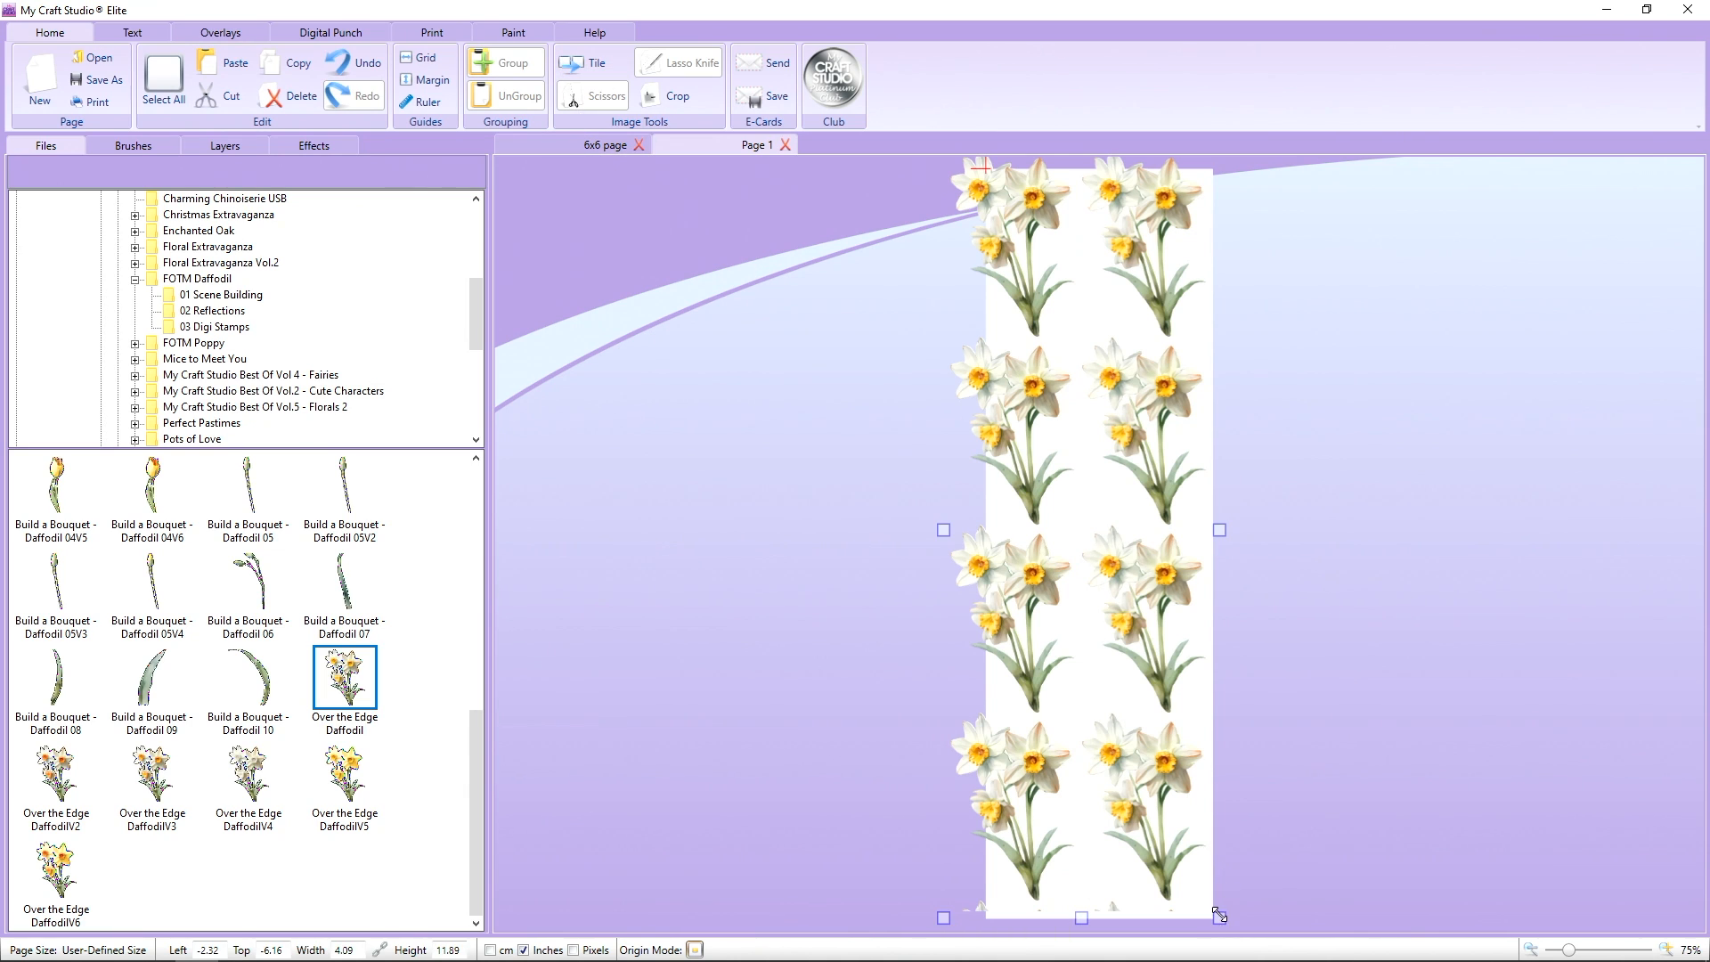
Scale the tiles down to four small daffodils across, and shift the pattern to cover the page at about 4.1 x 11.92 inches.
left_click_drag(1219, 914, 1303, 922)
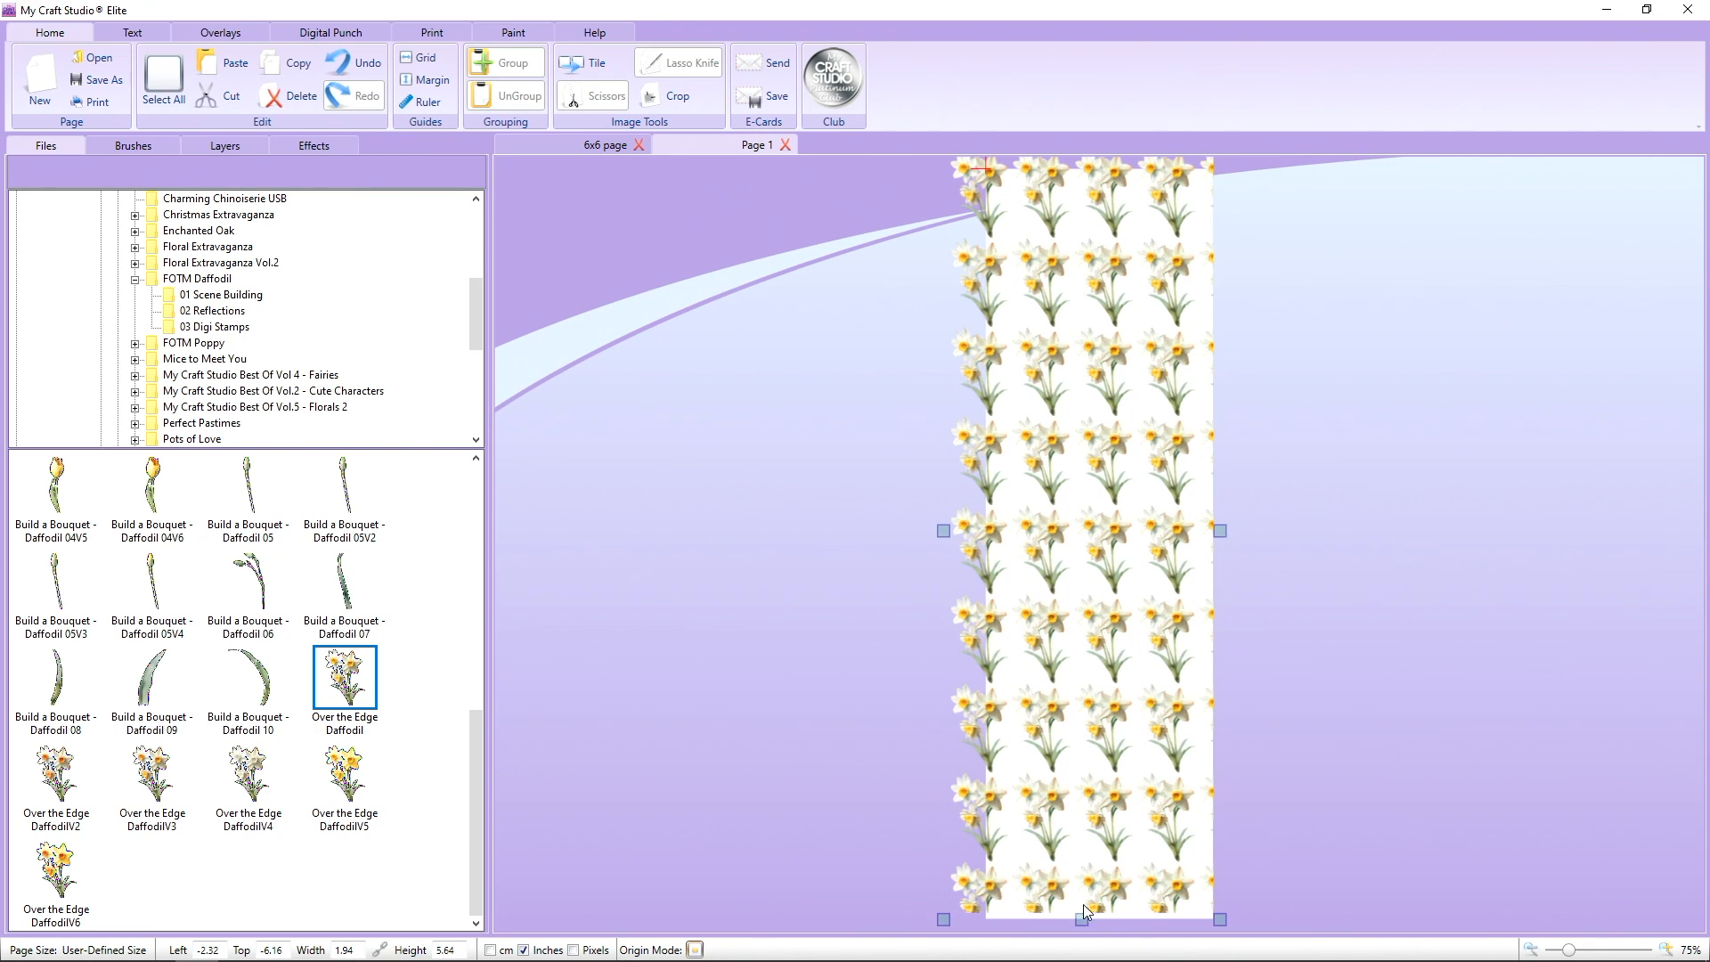
left_click_drag(1104, 811, 1116, 817)
right_click(1122, 814)
left_click(1124, 810)
left_click_drag(1236, 536, 1222, 537)
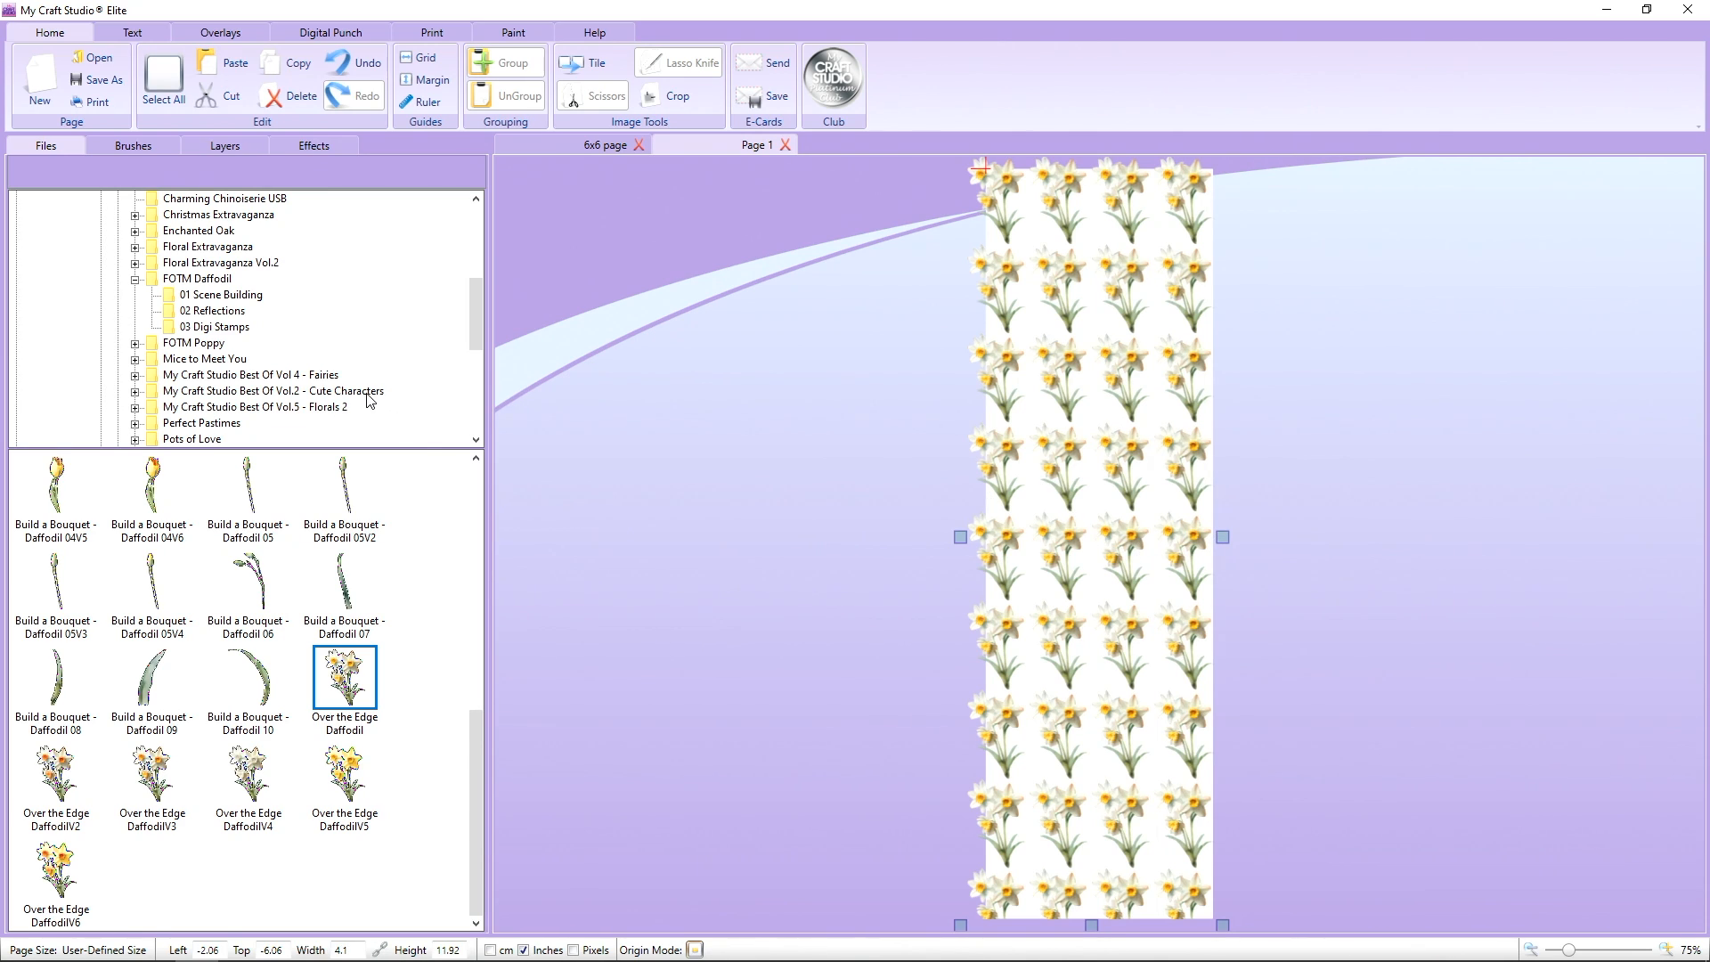
Add Over the Edge DaffodilV6 from FOTM Daffodil's 01 Scene Building folder and place it beside the narrow page.
left_click(347, 430)
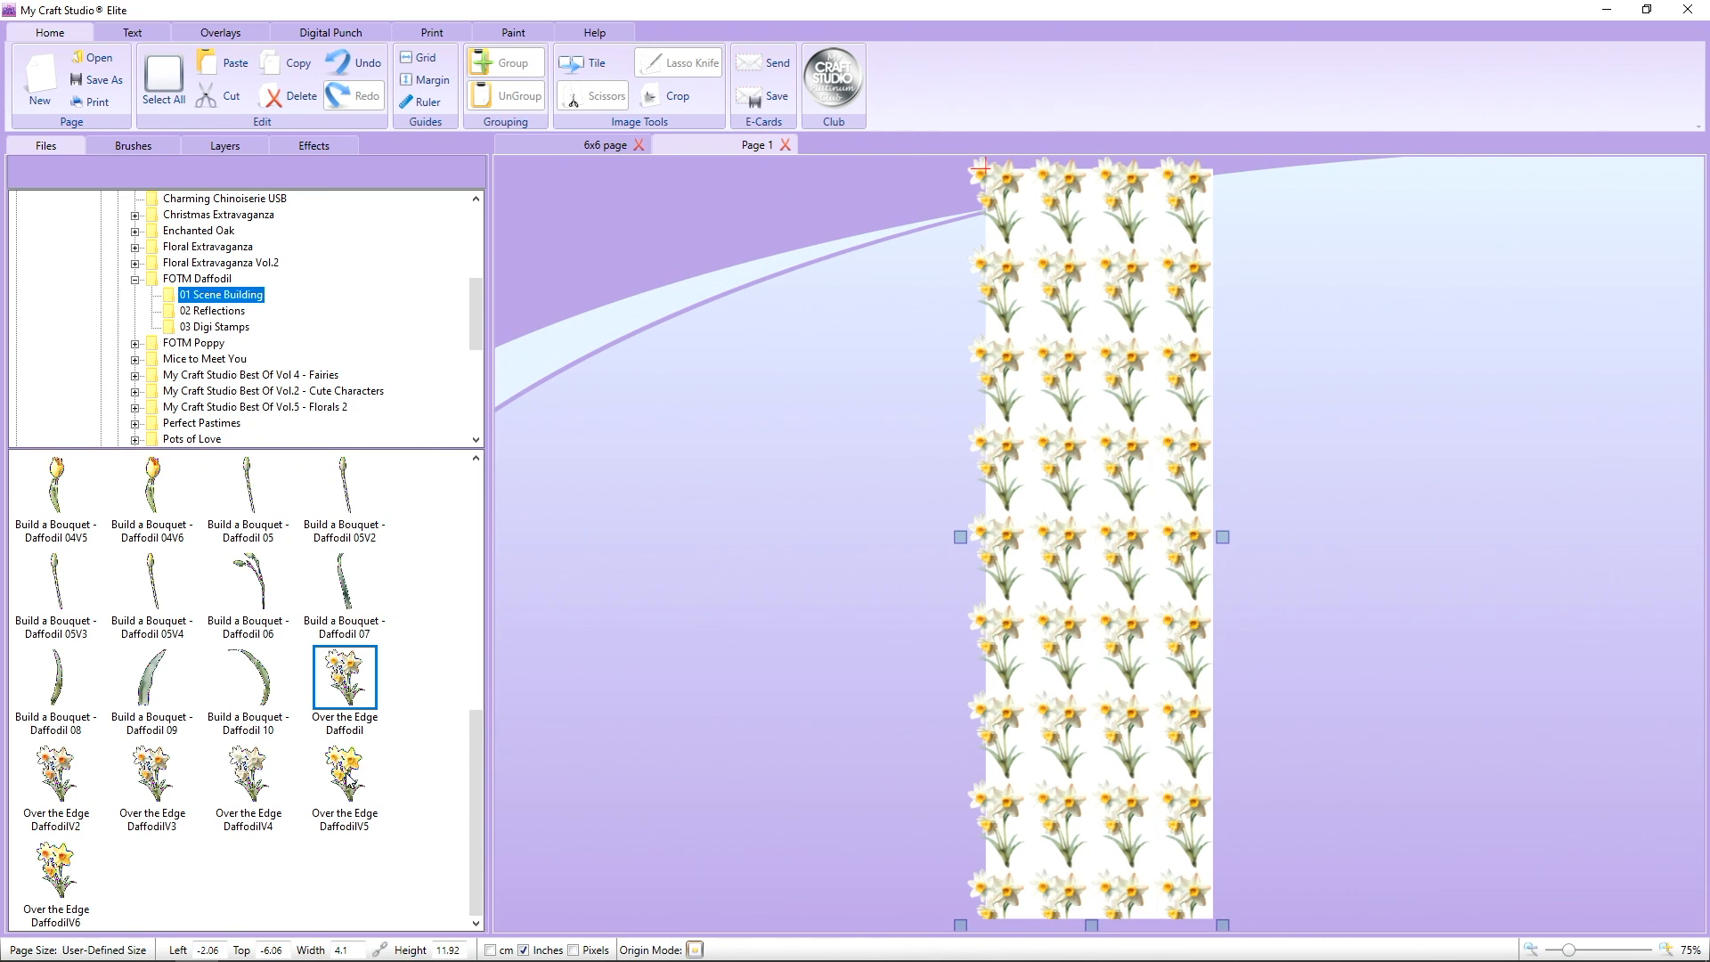
left_click(55, 866)
left_click_drag(831, 499, 830, 499)
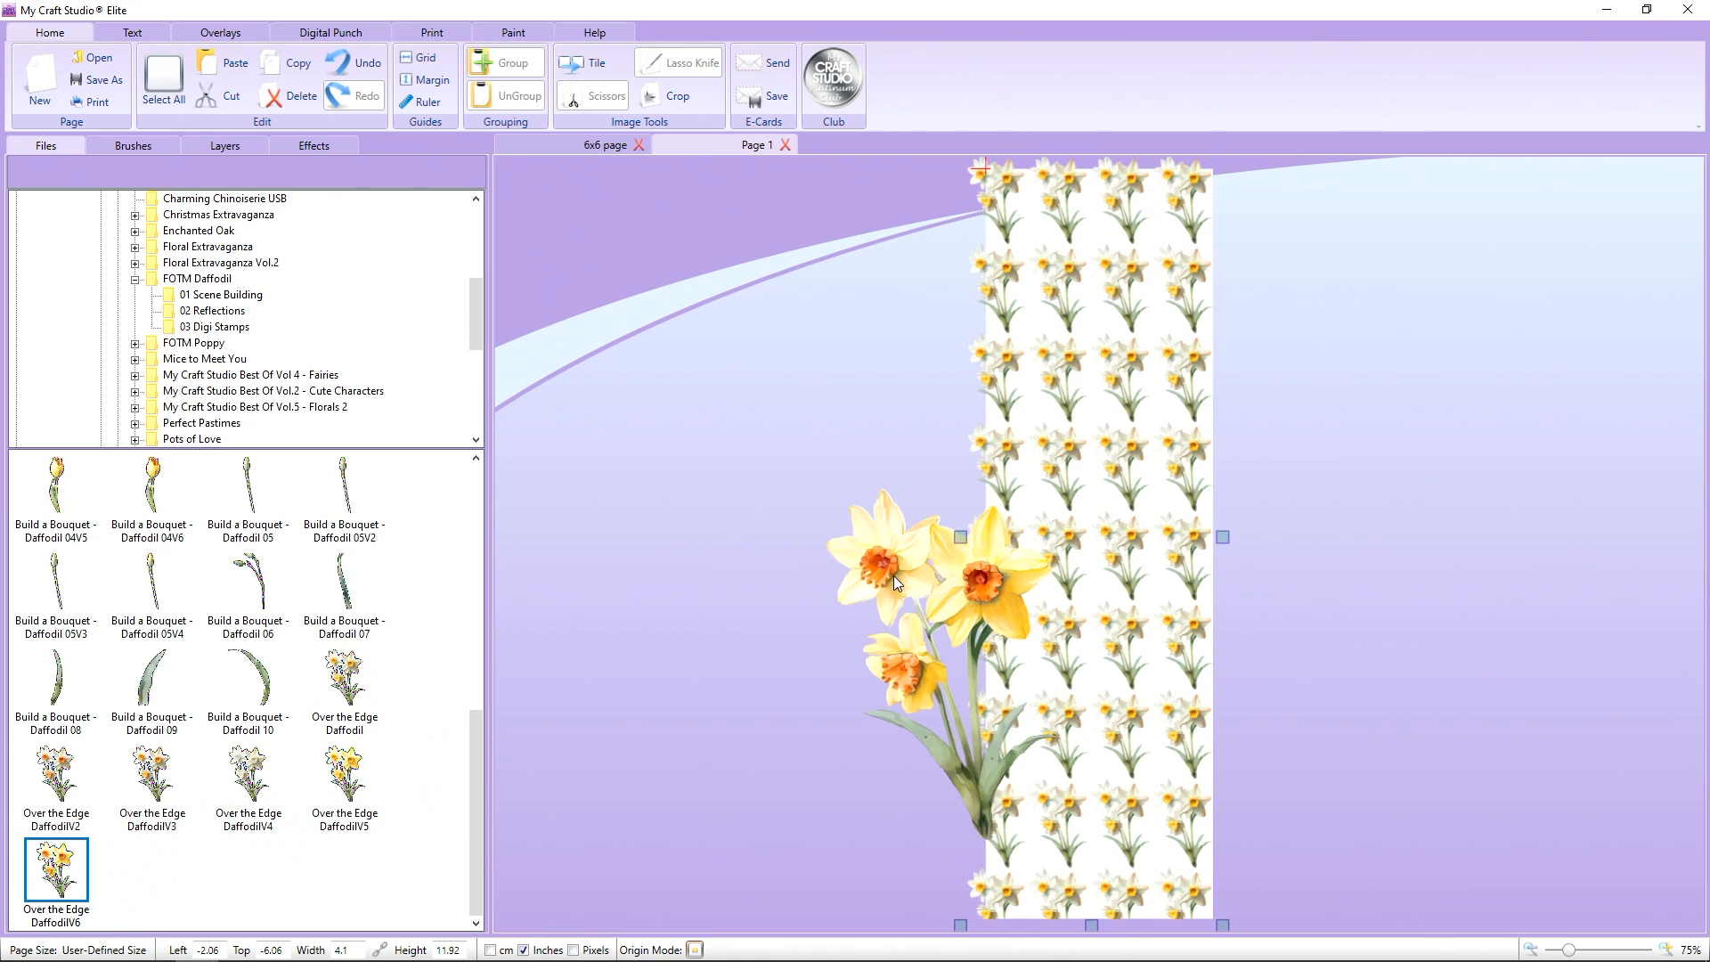
left_click_drag(894, 575, 805, 361)
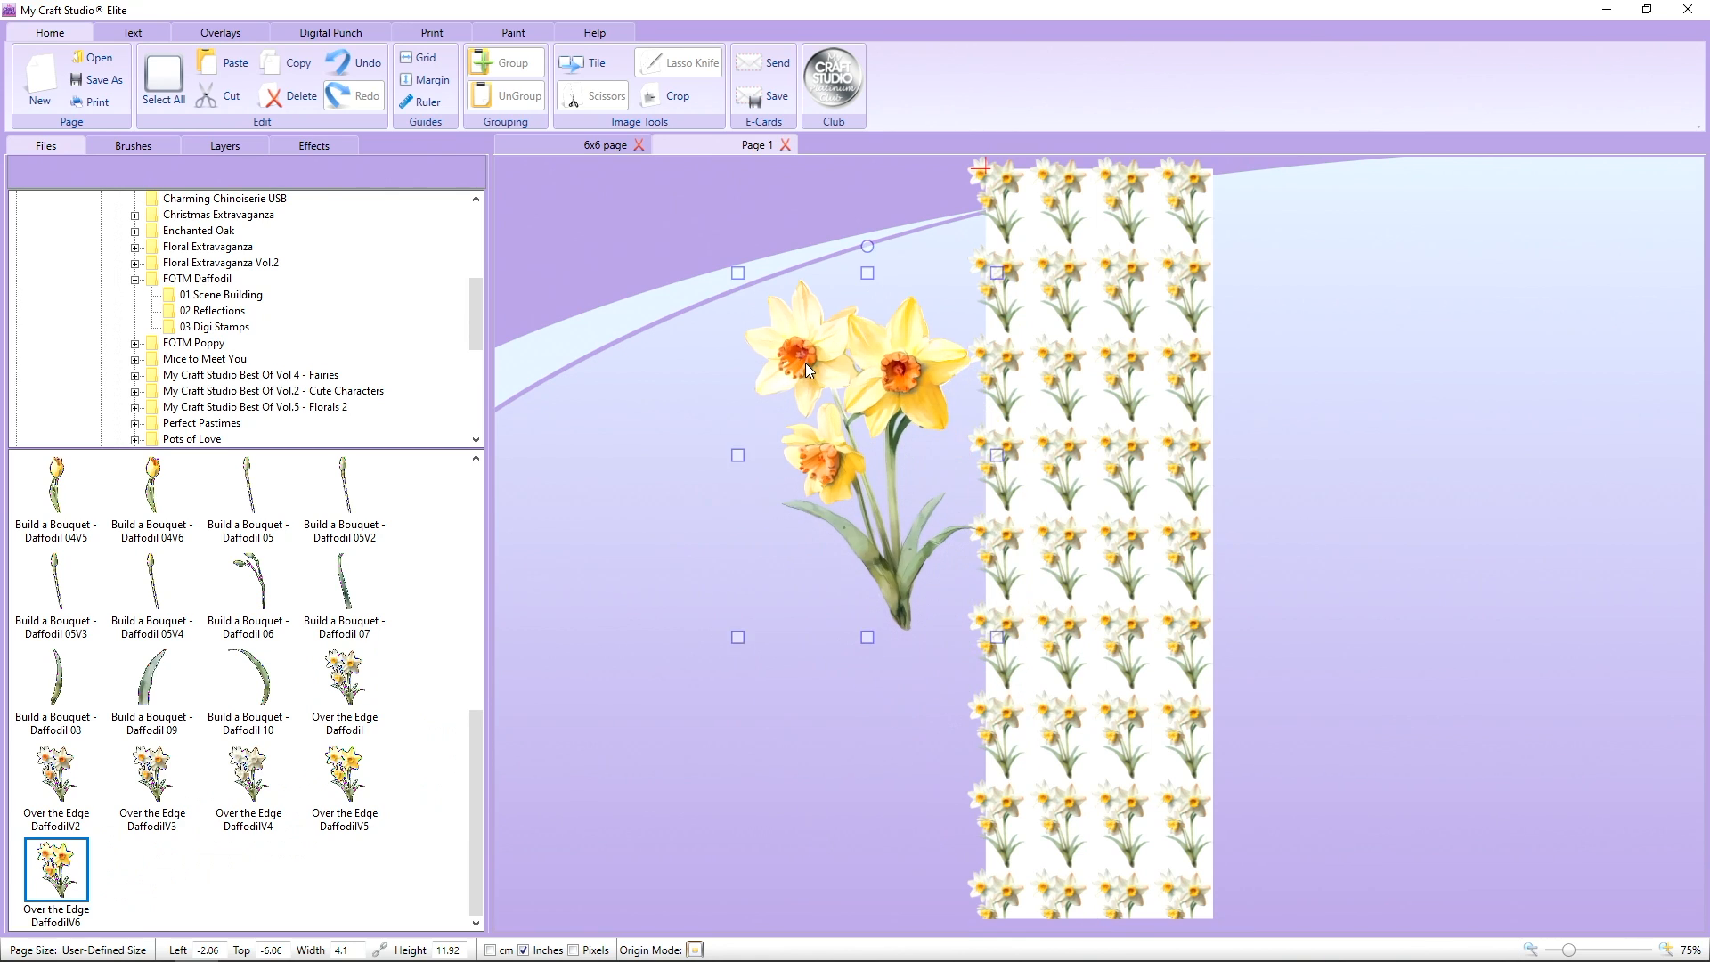
Lasso the lowest bloom, stems and leaves of the large daffodil and keep only the outer part with the two upper blooms.
left_click(670, 94)
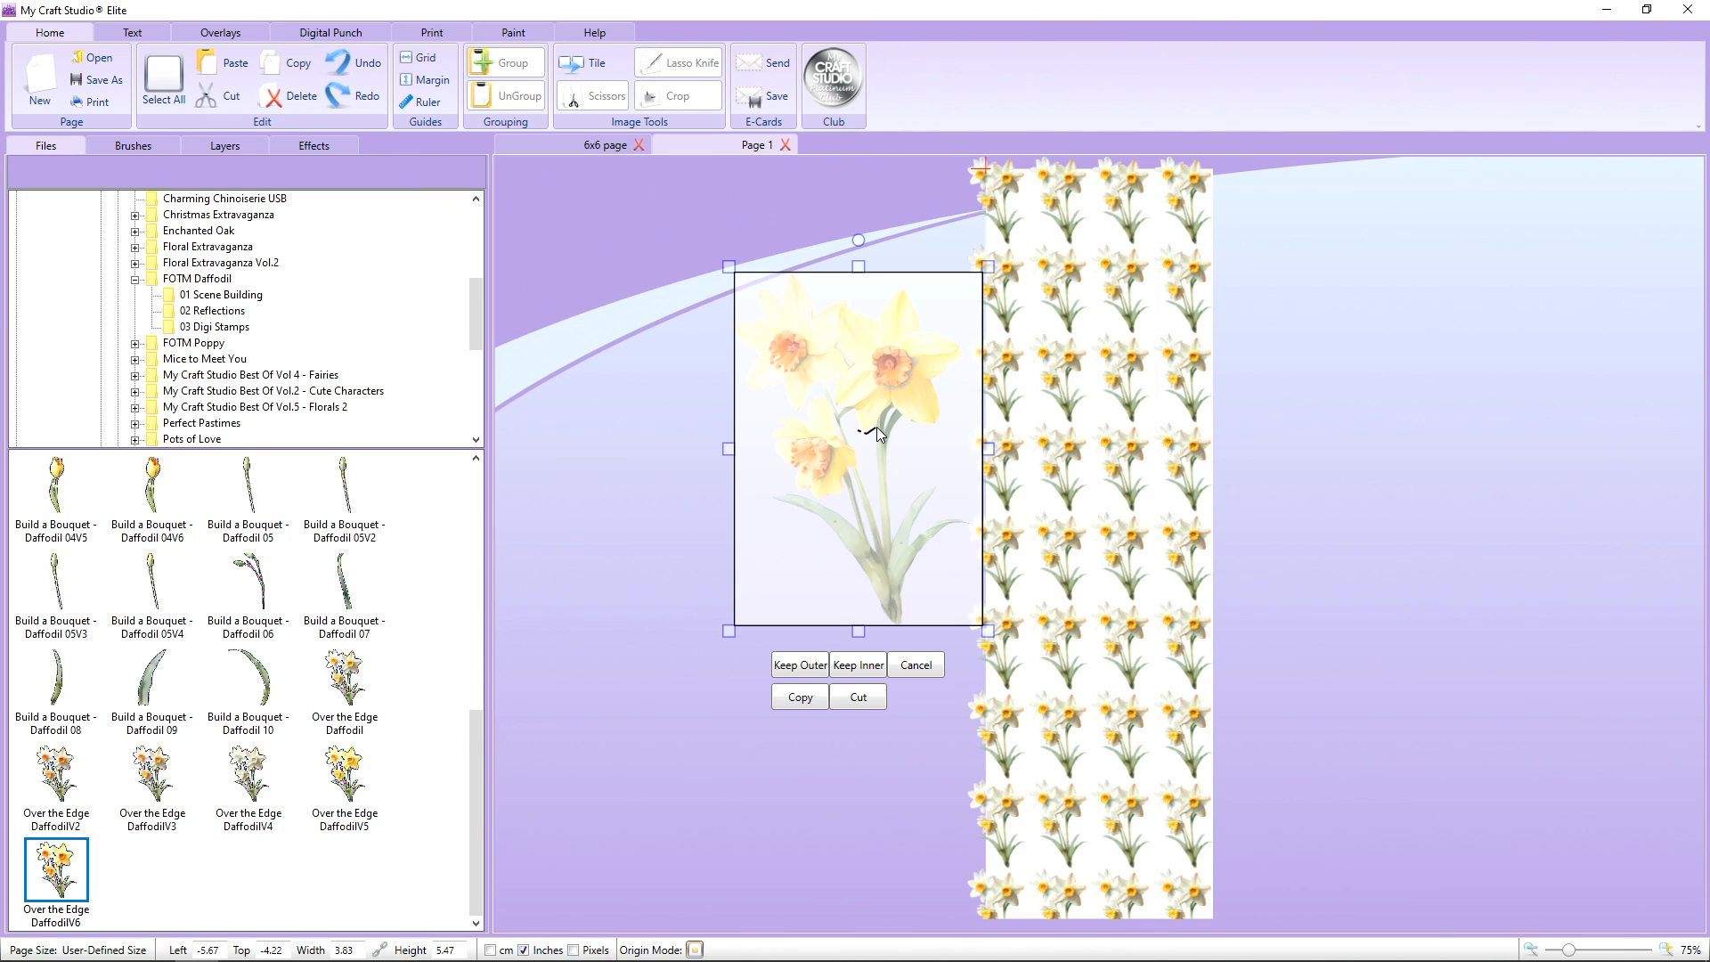
mouse_move(877, 428)
left_mouse_down()
mouse_move(893, 404)
mouse_move(988, 535)
mouse_move(933, 619)
mouse_move(886, 639)
mouse_move(758, 553)
mouse_move(771, 410)
mouse_move(794, 417)
mouse_move(824, 389)
mouse_move(852, 415)
left_mouse_up()
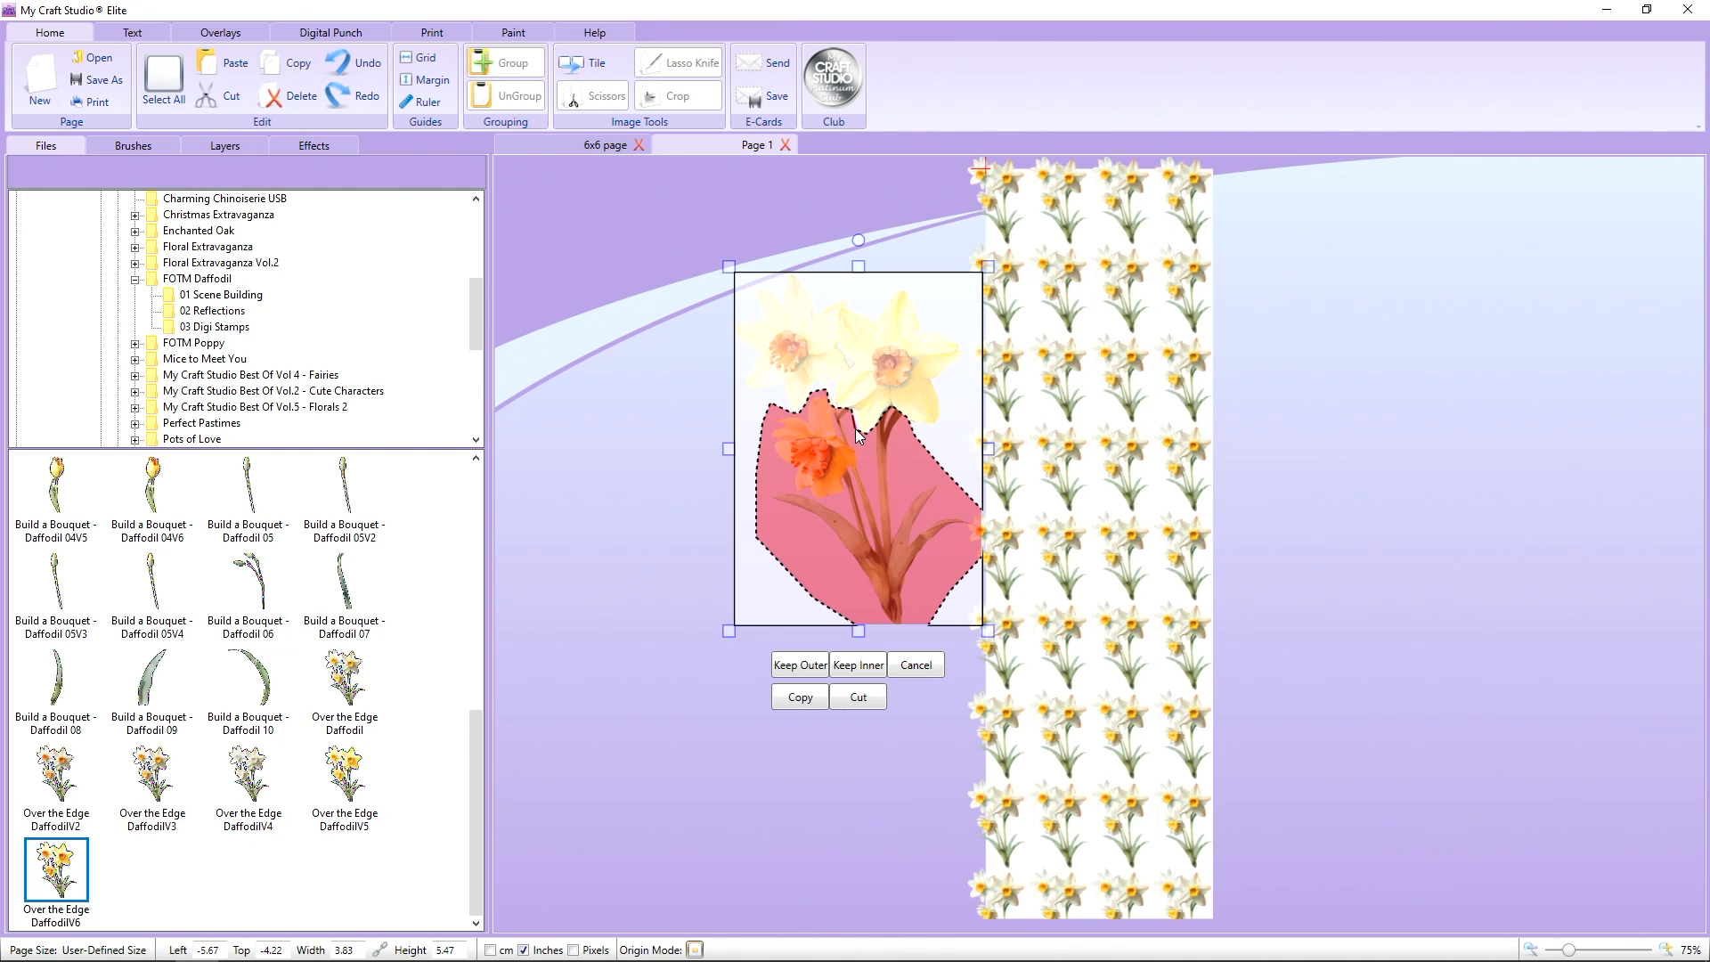
double_click(857, 430)
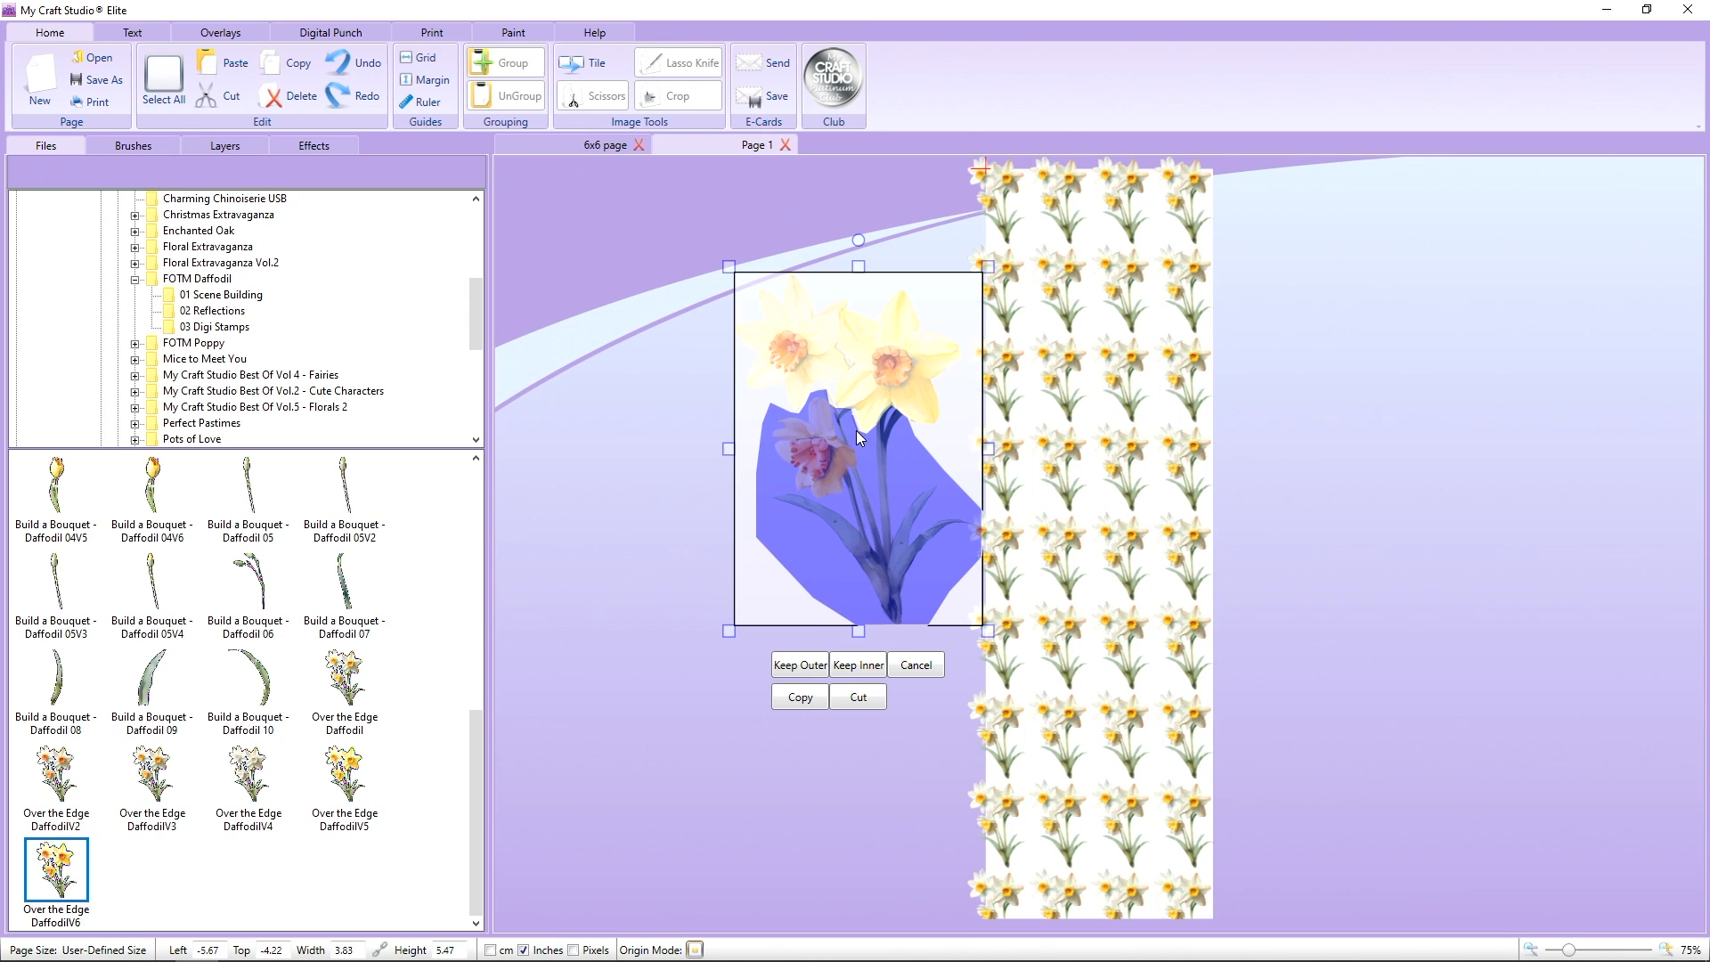
left_click(800, 665)
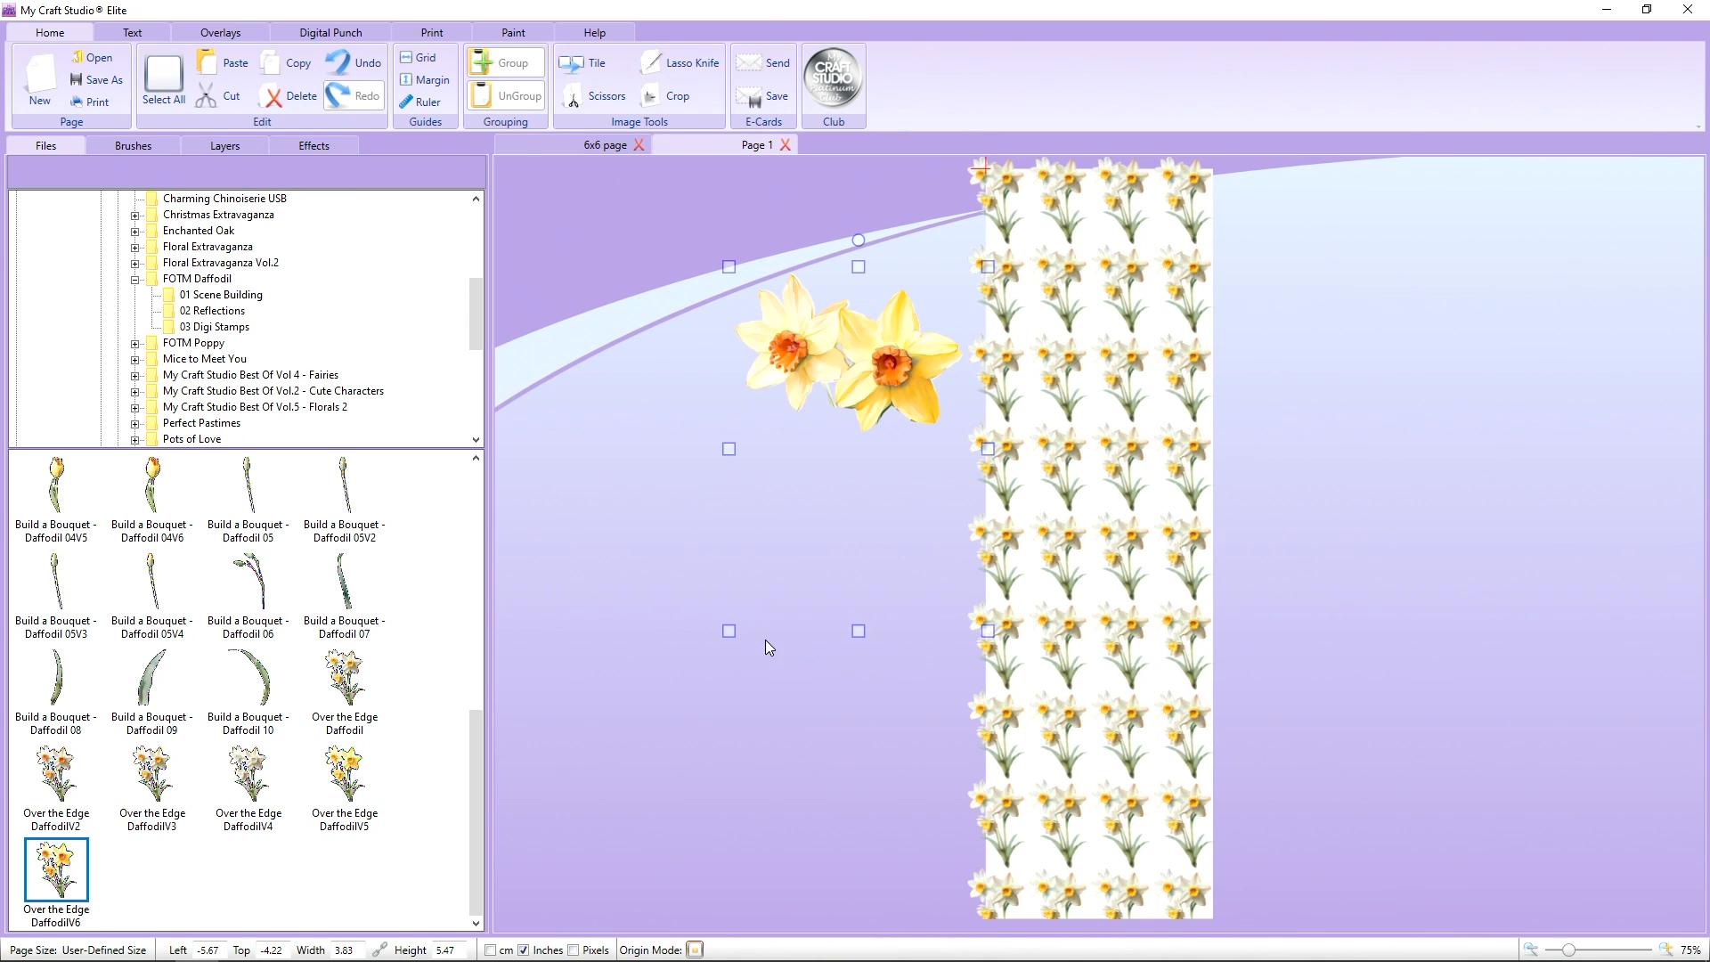
Enlarge the two-bloom cutout to about 14.67 x 20.96 inches and rotate it so the blooms run down the narrow page.
left_click_drag(805, 397, 810, 425)
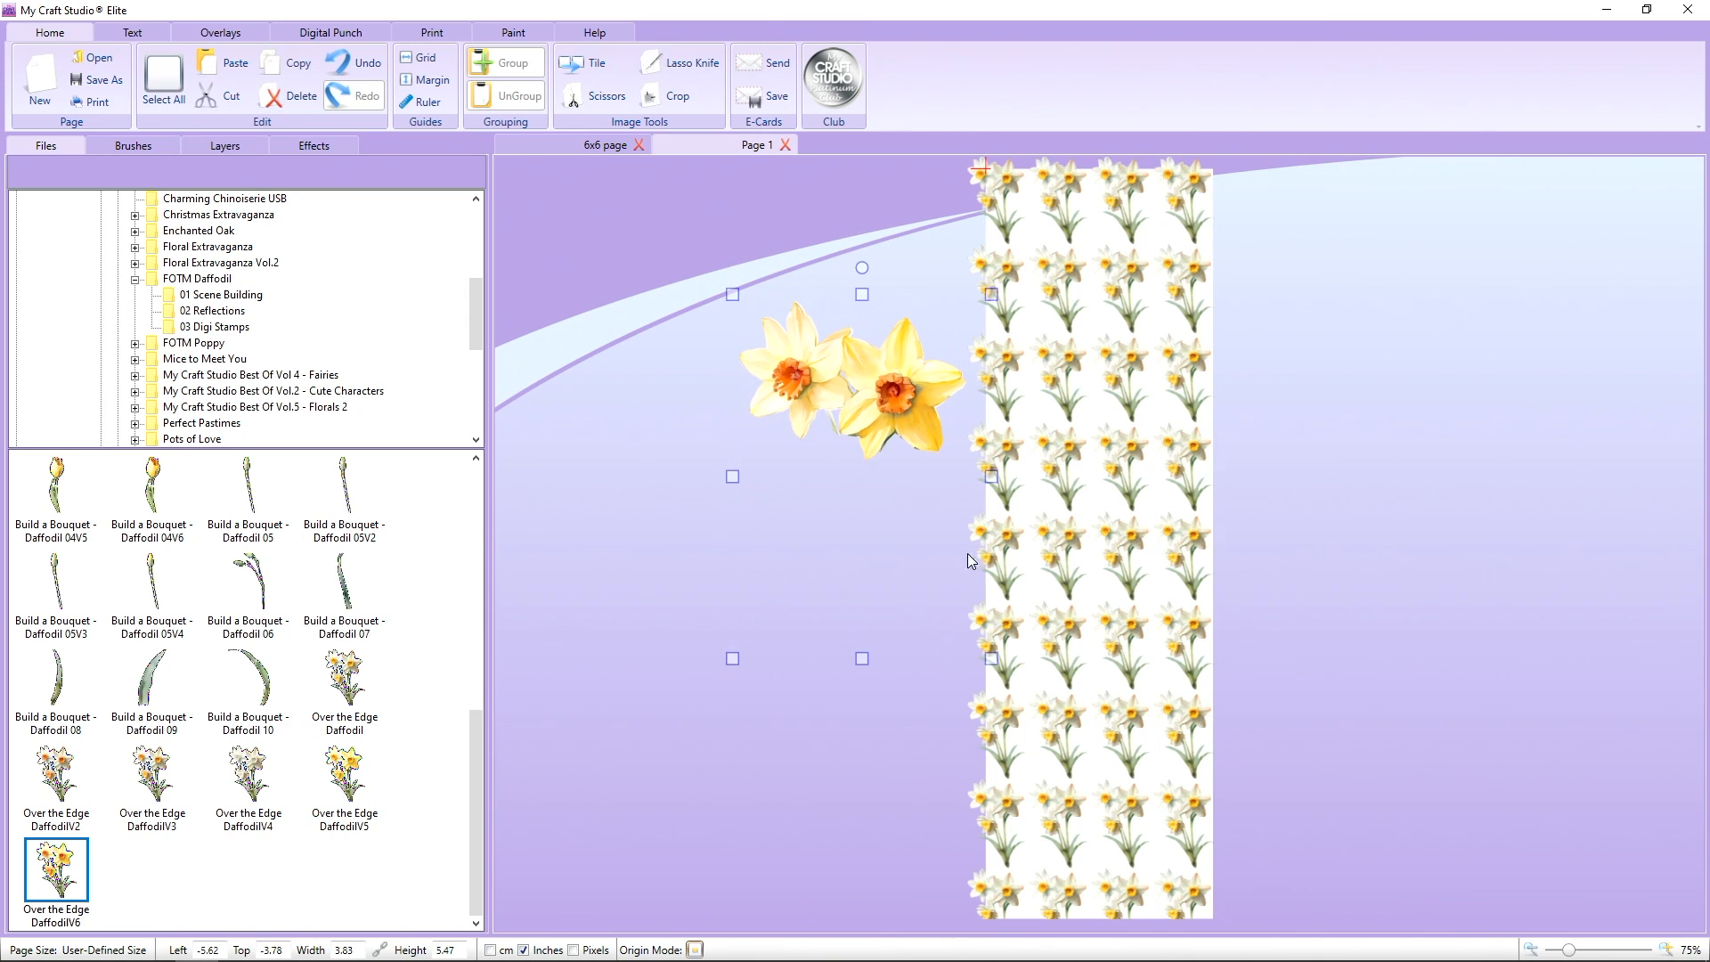
left_click_drag(990, 294, 1220, 214)
left_click_drag(1055, 208, 857, 736)
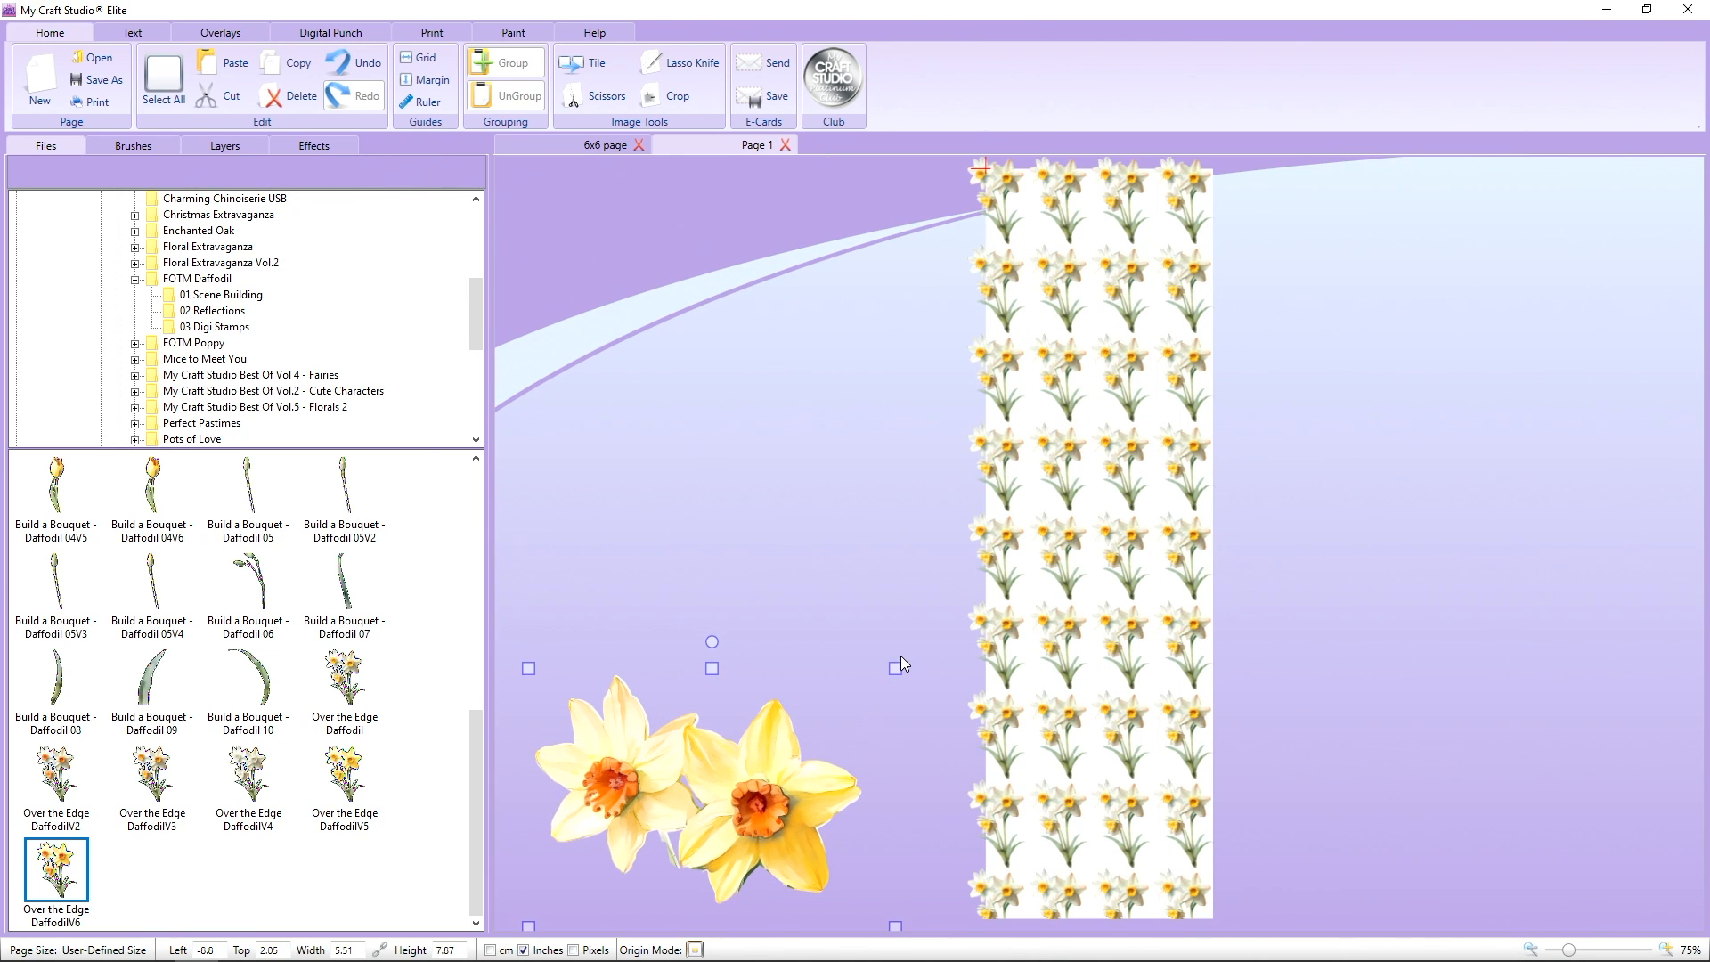
left_click_drag(895, 668, 1640, 133)
left_click_drag(1088, 390, 1010, 702)
left_click_drag(1192, 470, 1162, 552)
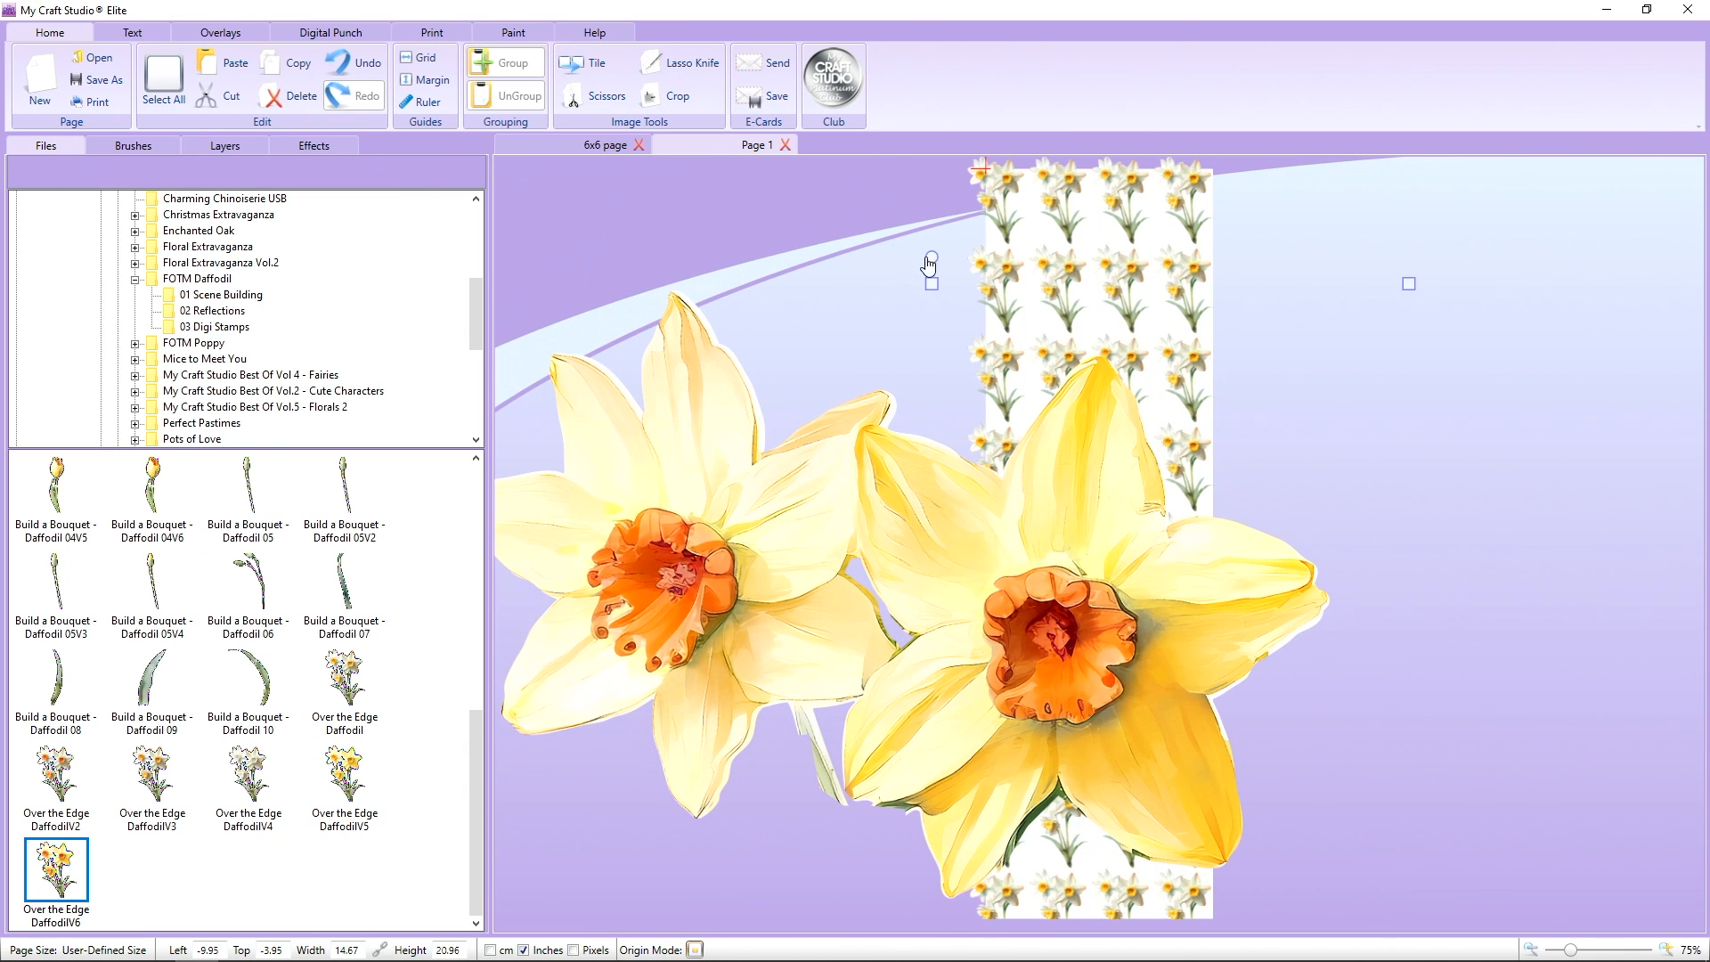
left_click_drag(929, 265, 857, 308)
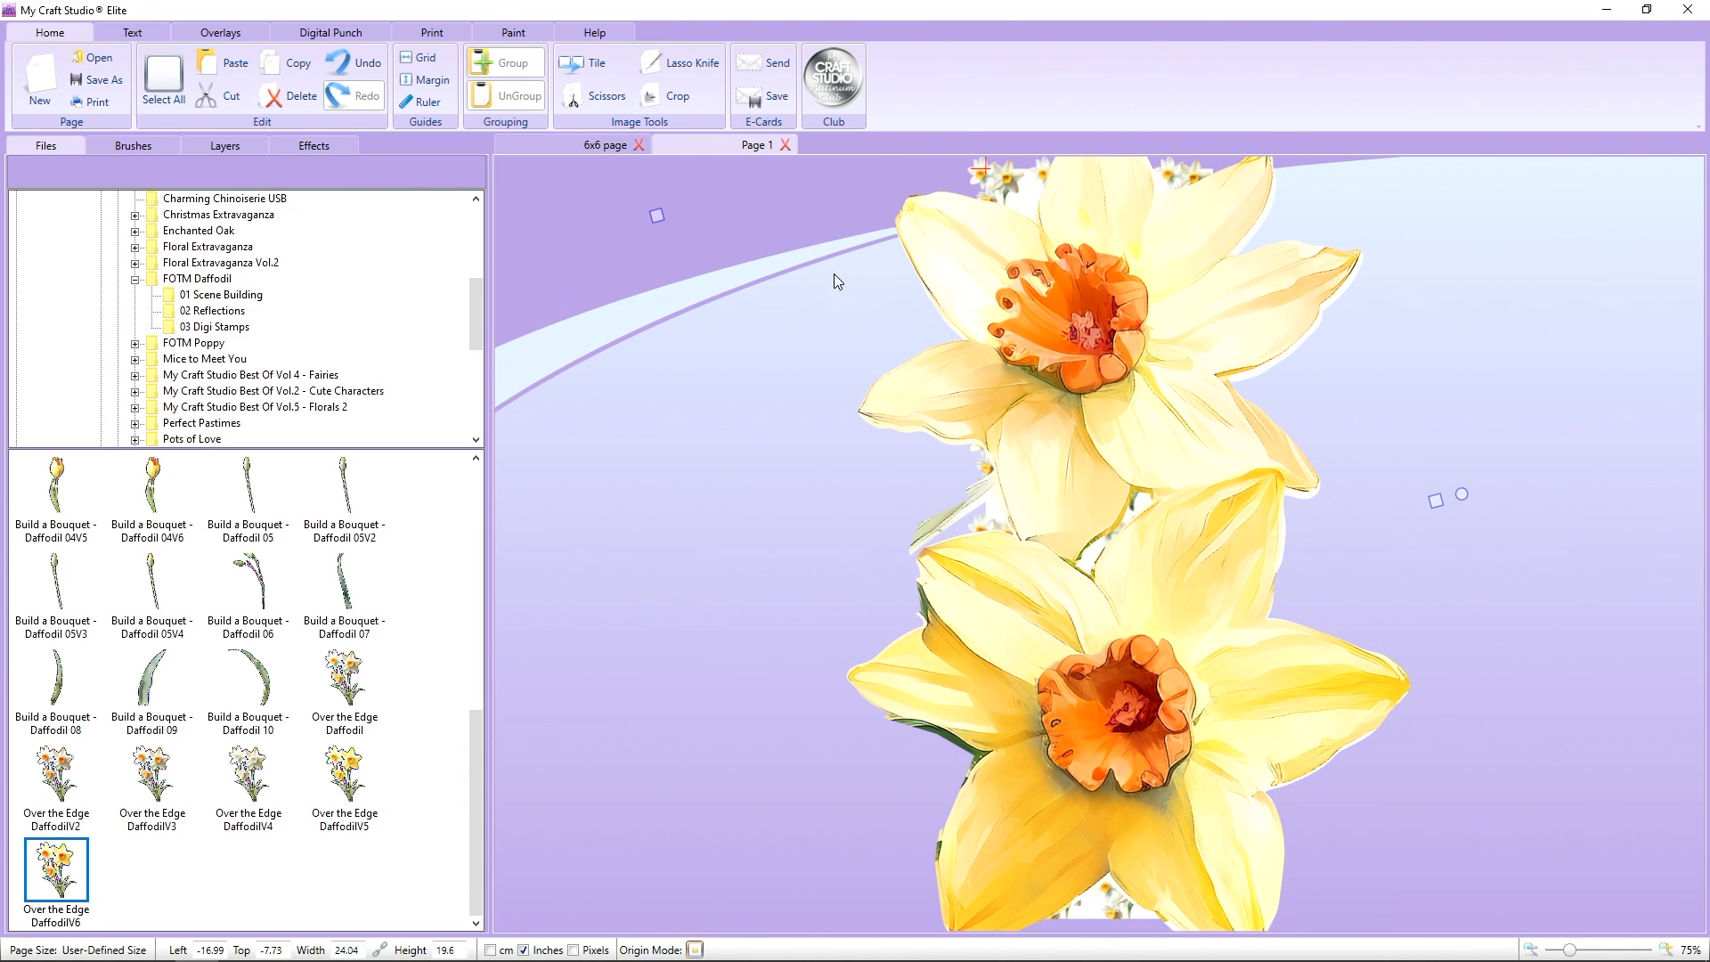
Send the large blooms behind the tiled daffodils, fade them to 39 opacity and shift them slightly left across the page.
left_click(316, 145)
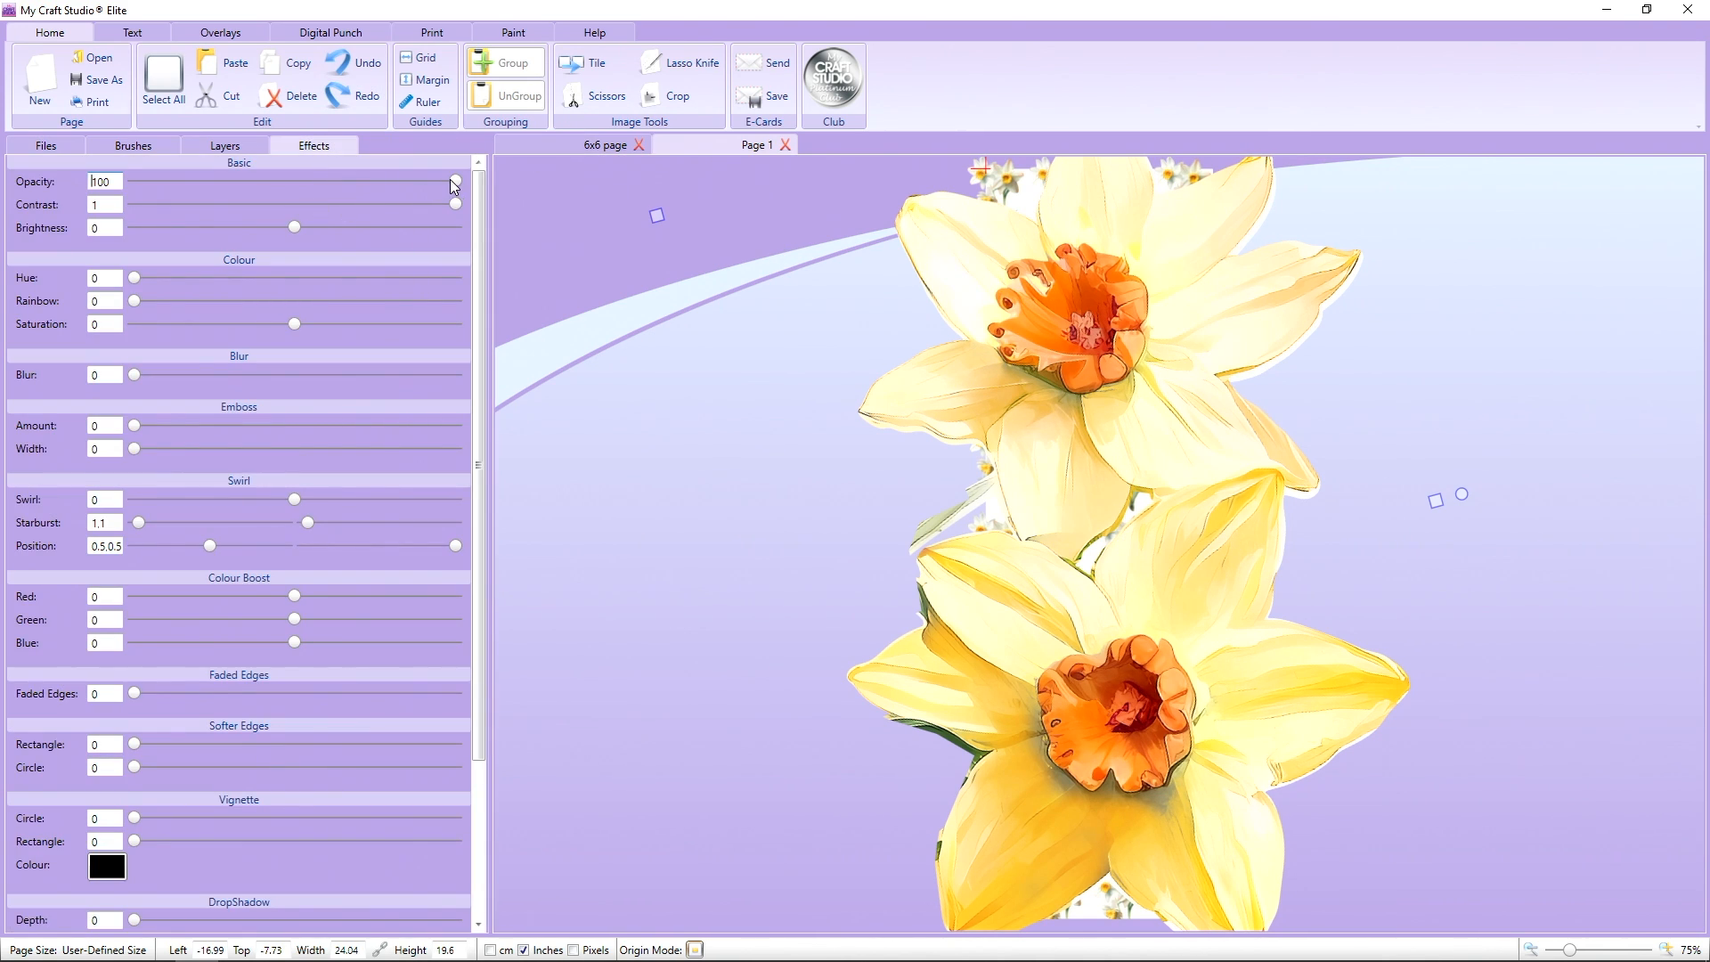
left_click_drag(455, 184, 229, 183)
right_click(976, 345)
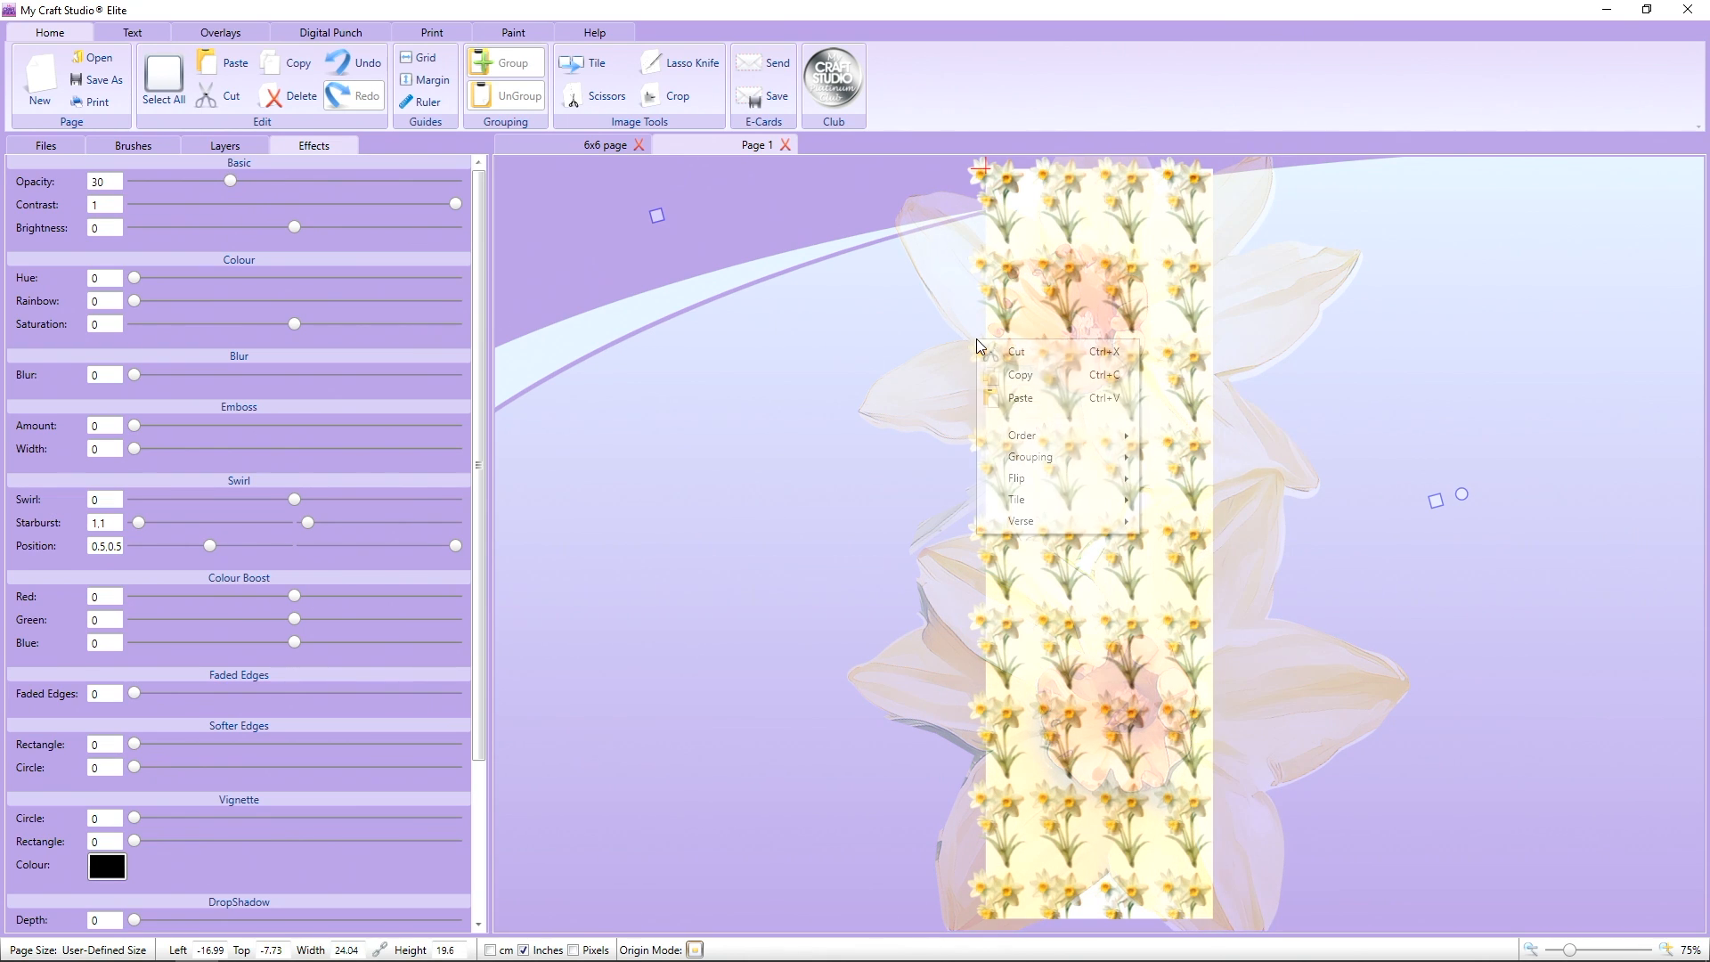
mouse_move(1024, 435)
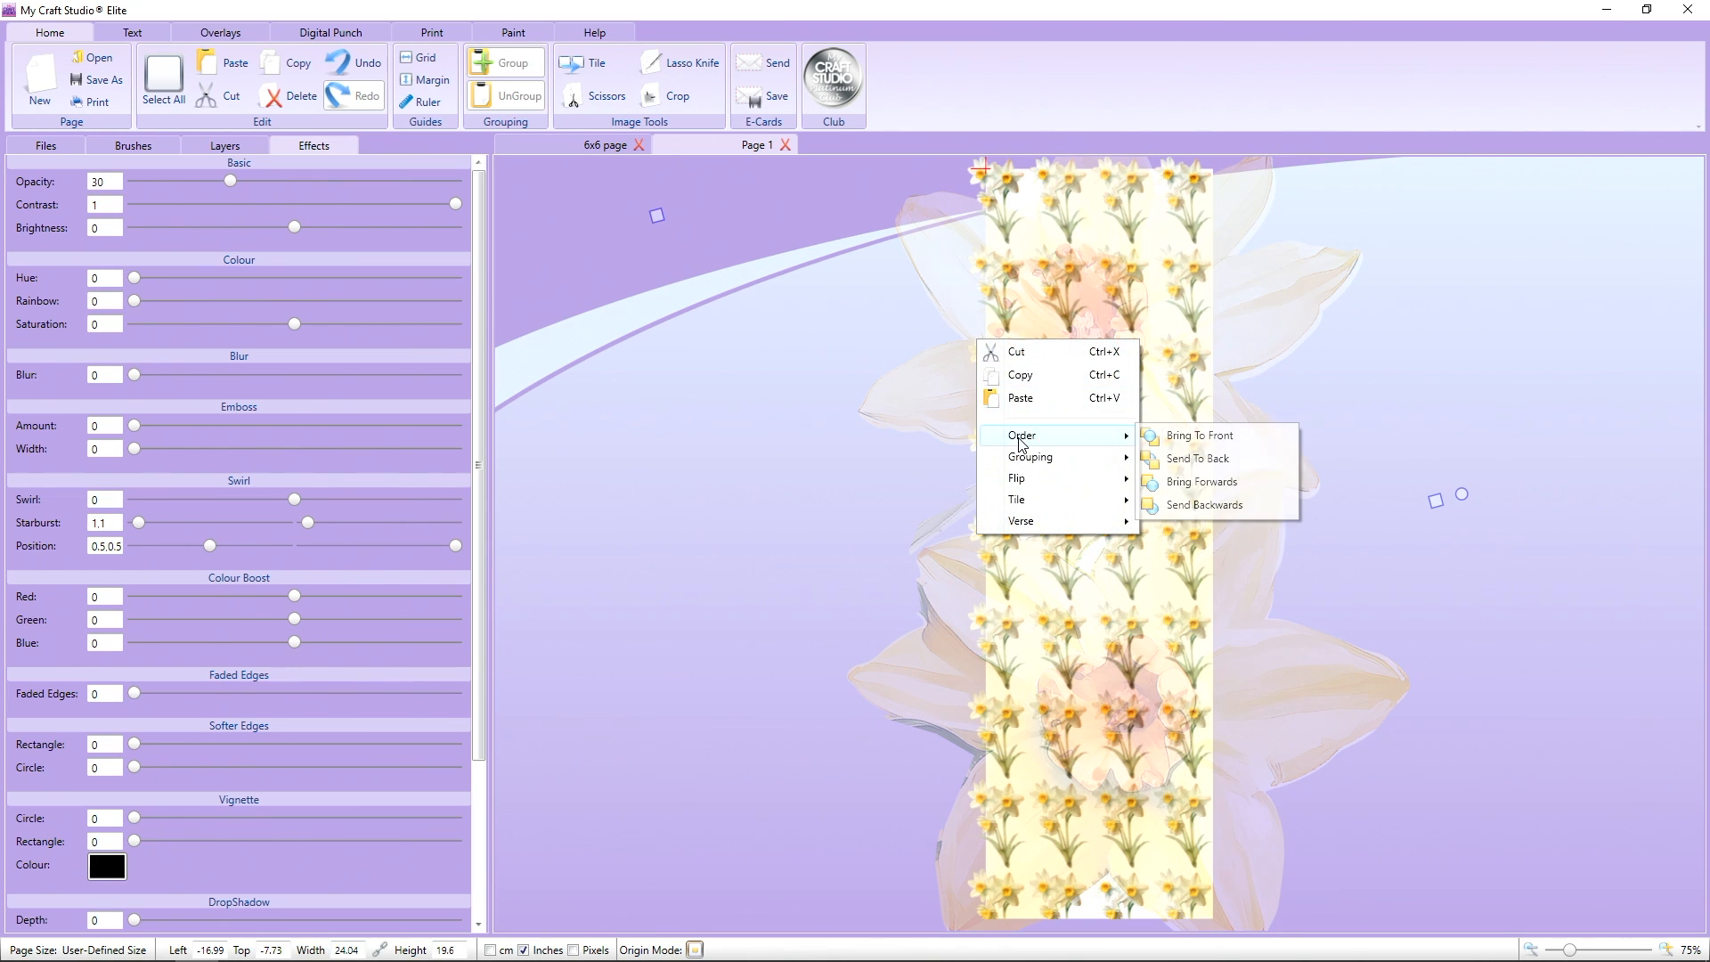
left_click(1170, 462)
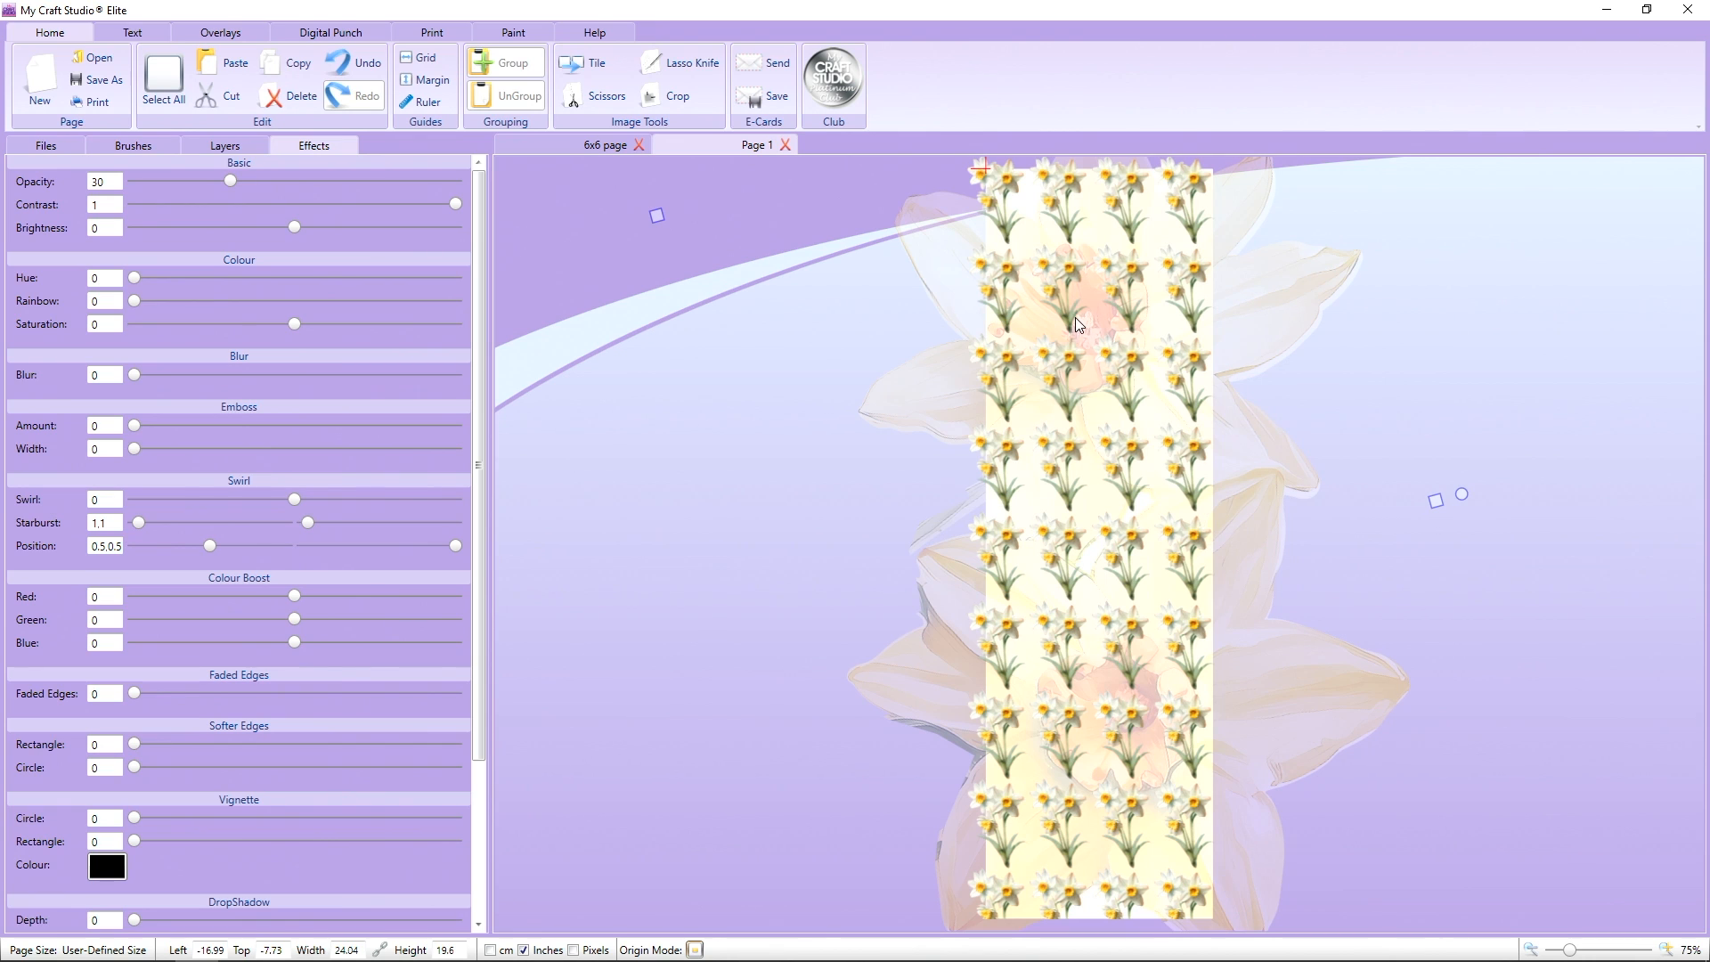
left_click_drag(231, 181, 255, 181)
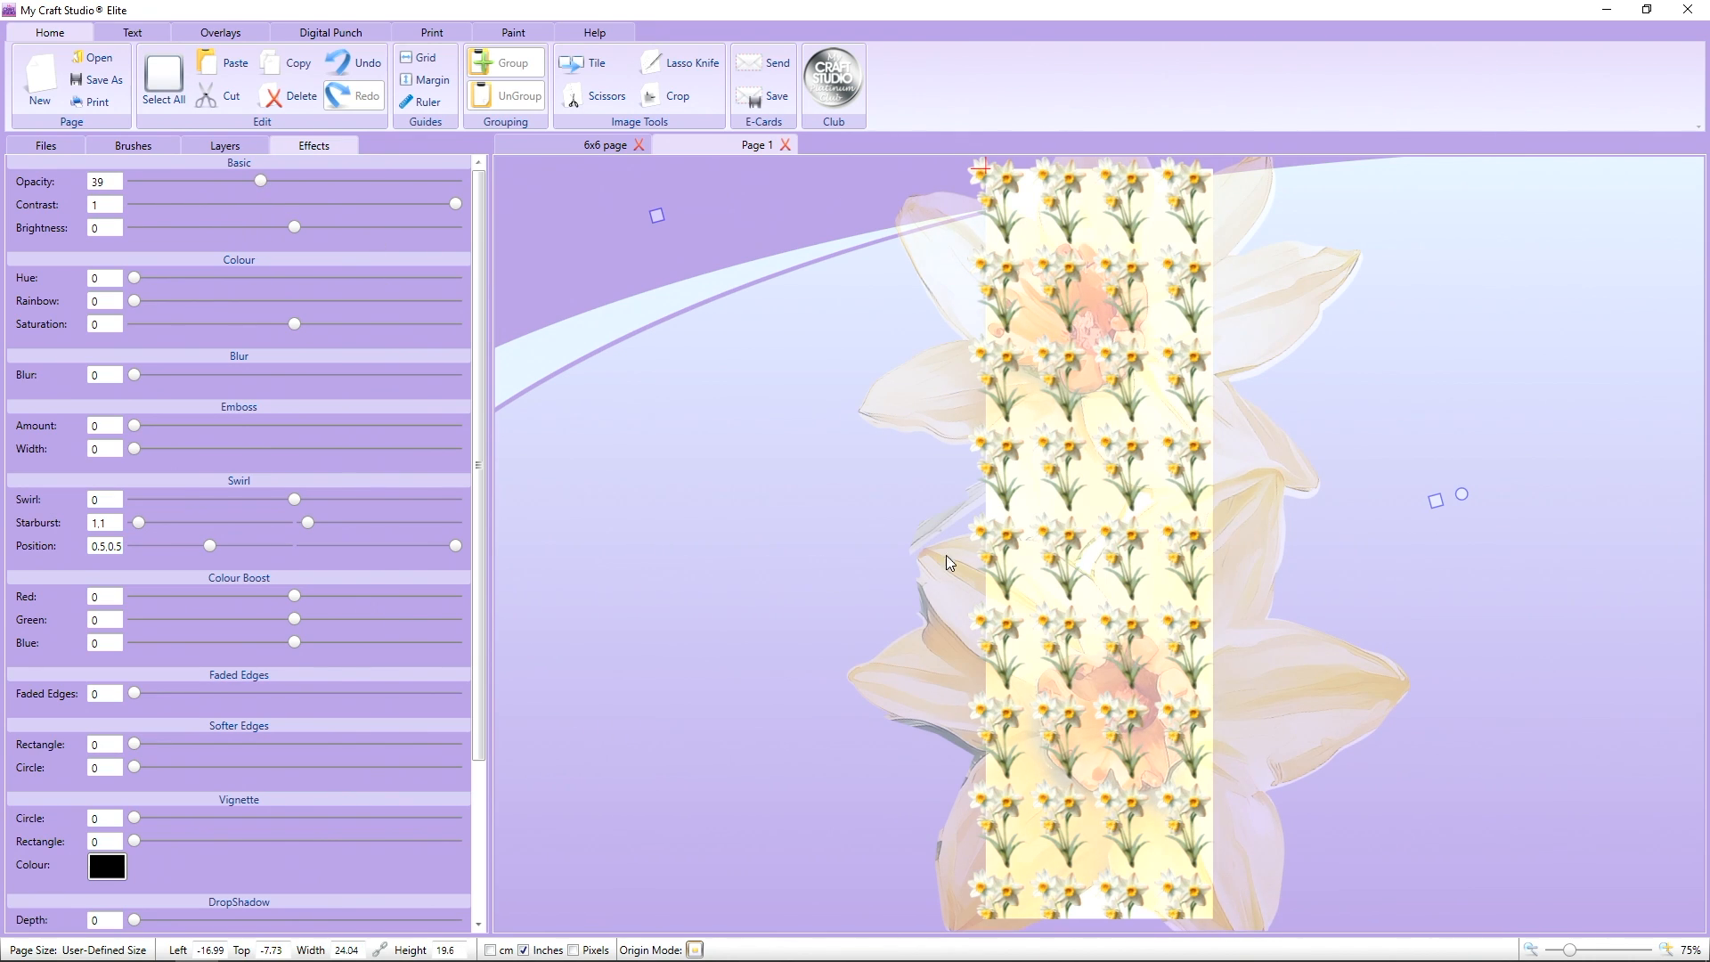
left_click_drag(1294, 668, 1240, 648)
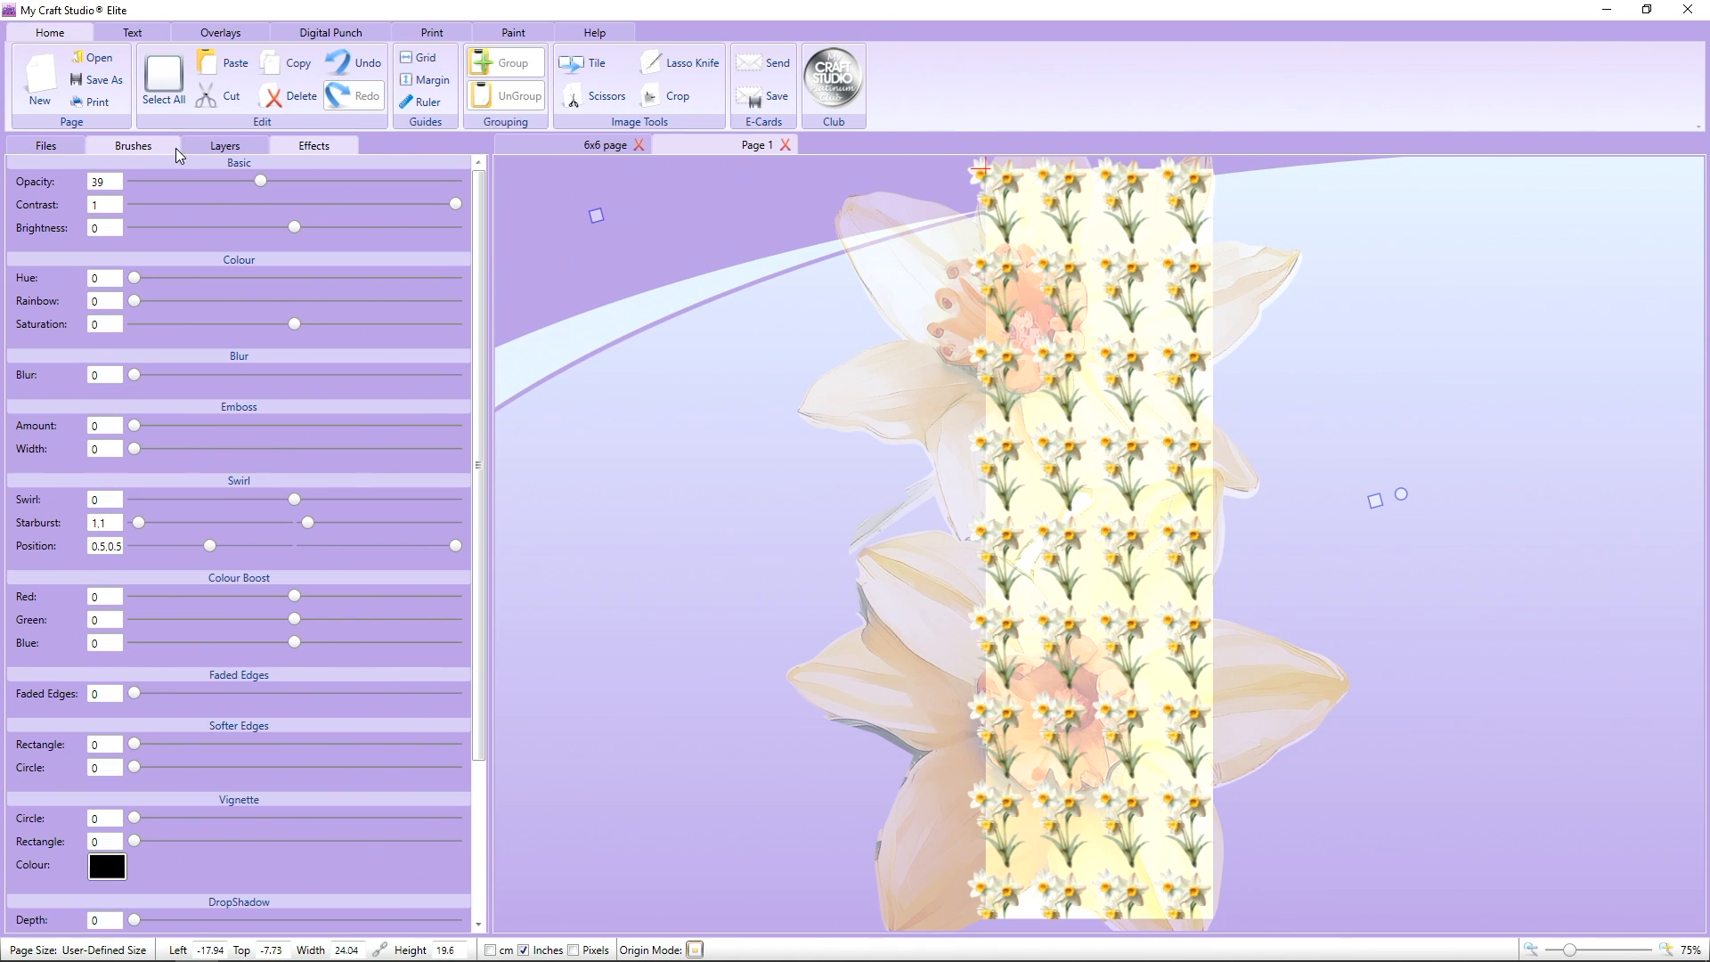
Fill the page background with the solid golden yellow F2C344 sampled from a tiled daffodil.
left_click(148, 148)
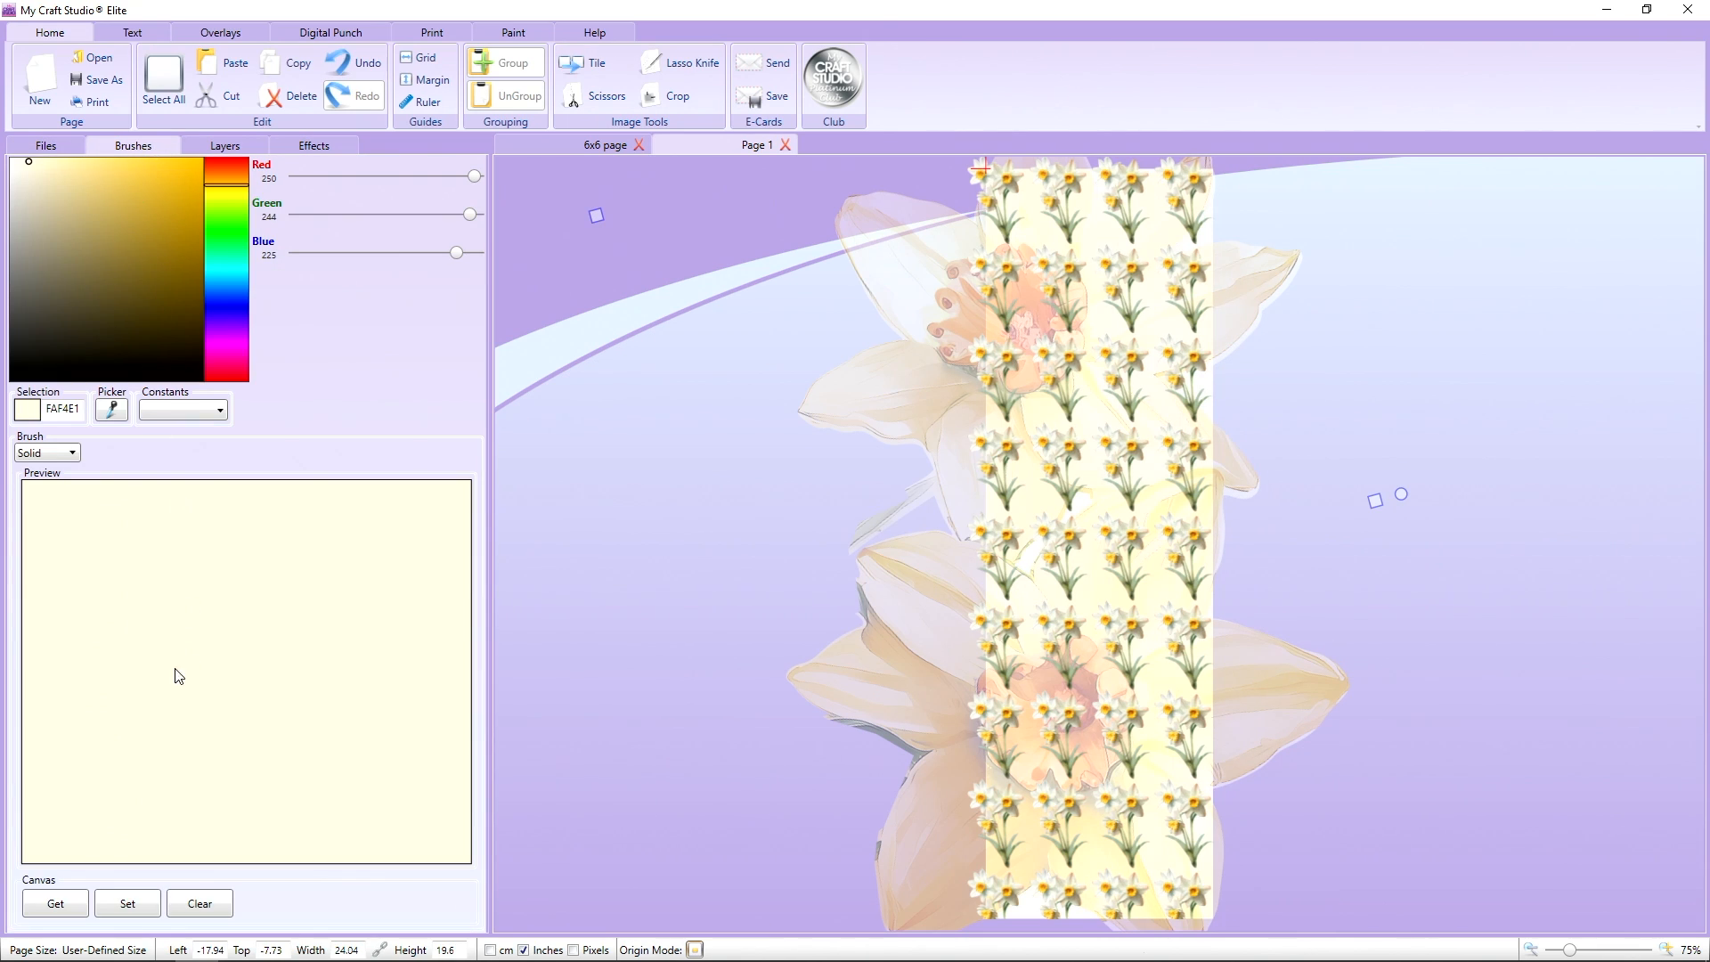
left_click(121, 412)
left_click(1136, 359)
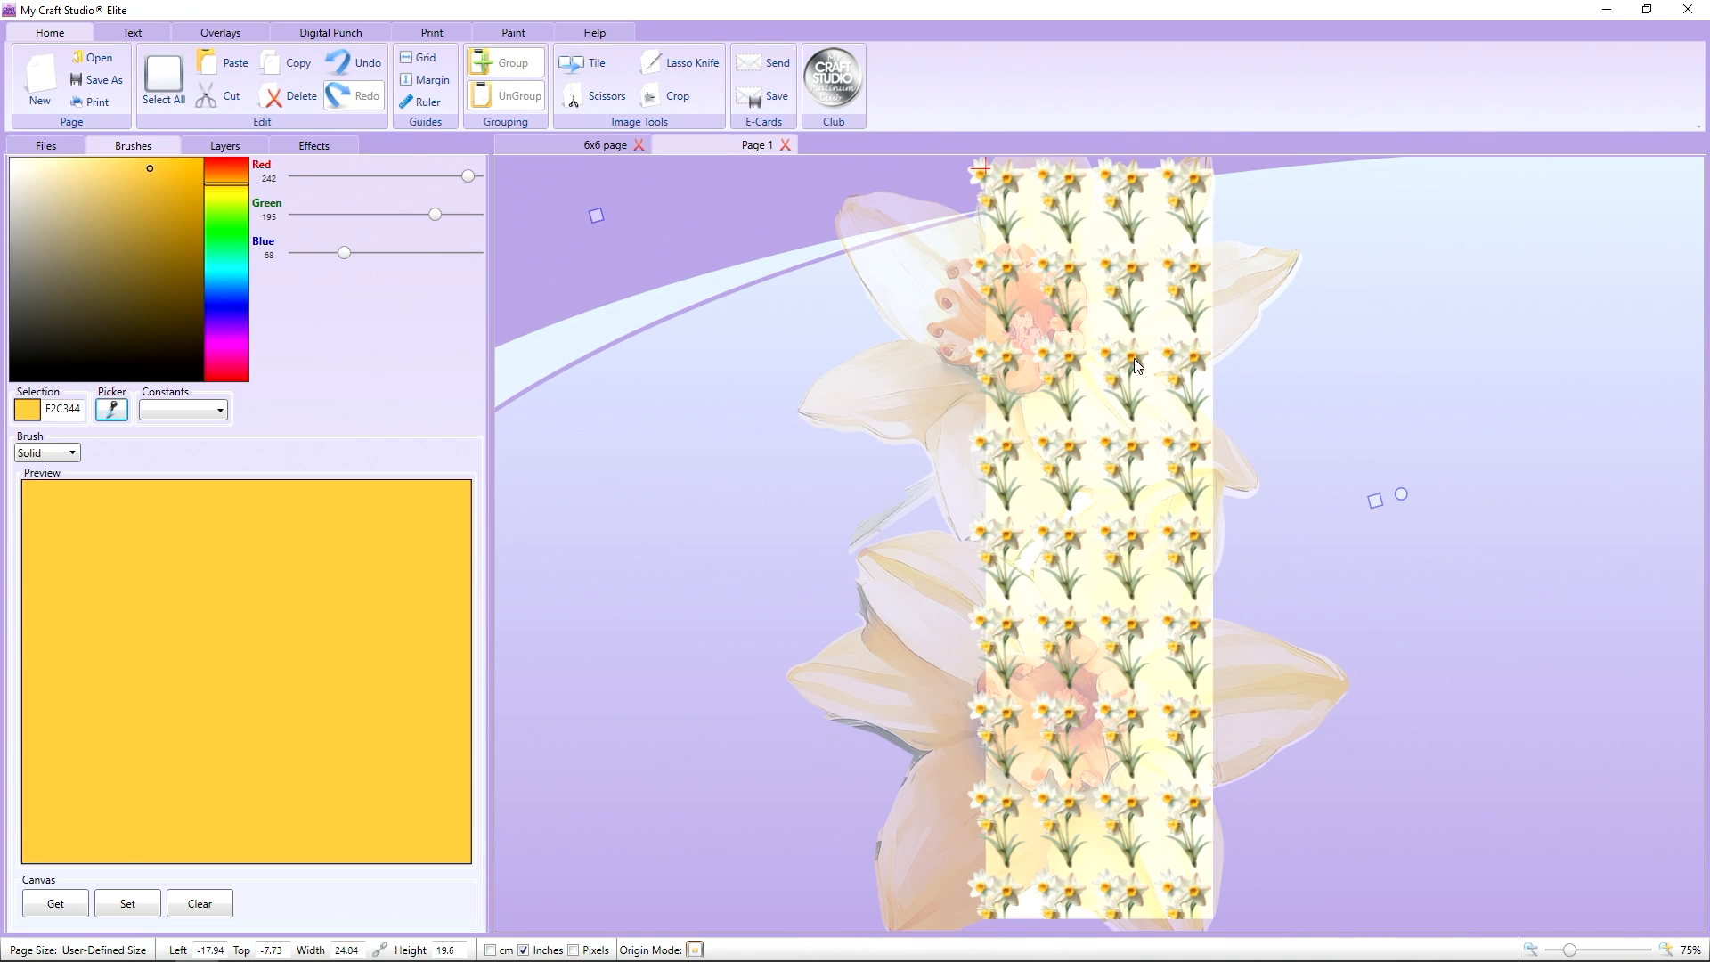
left_click(137, 905)
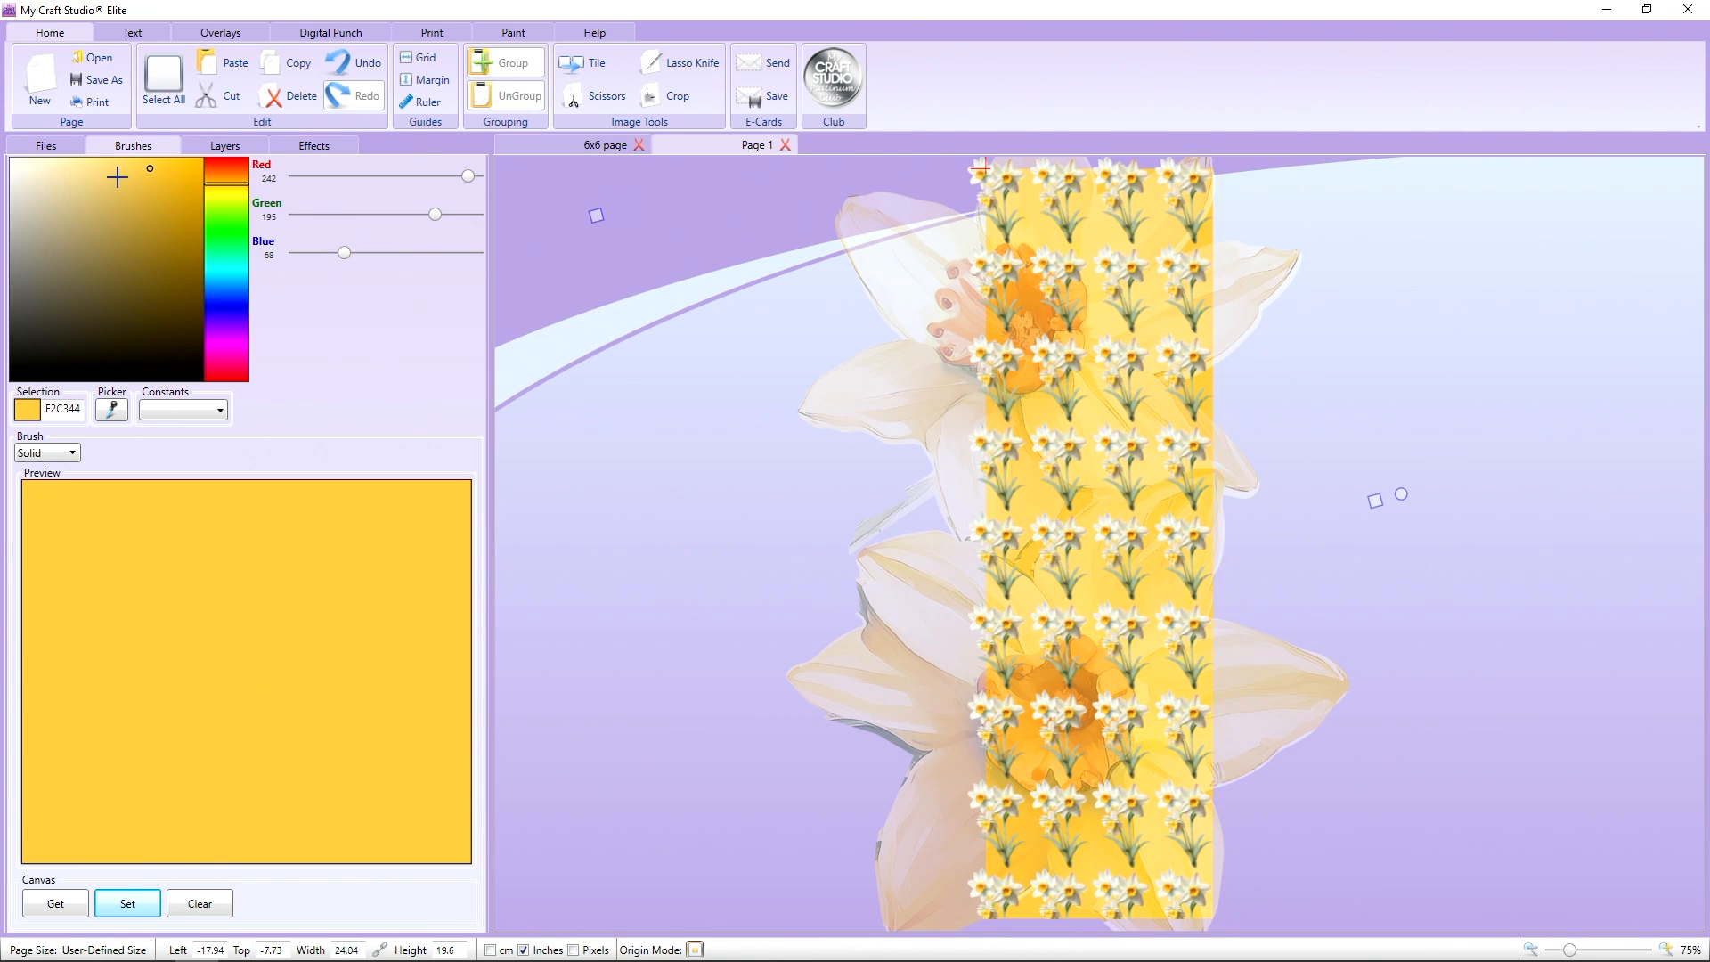
Sample a yellow from the page, lighten it to F7DF9B and apply it as the solid page background.
left_click(110, 410)
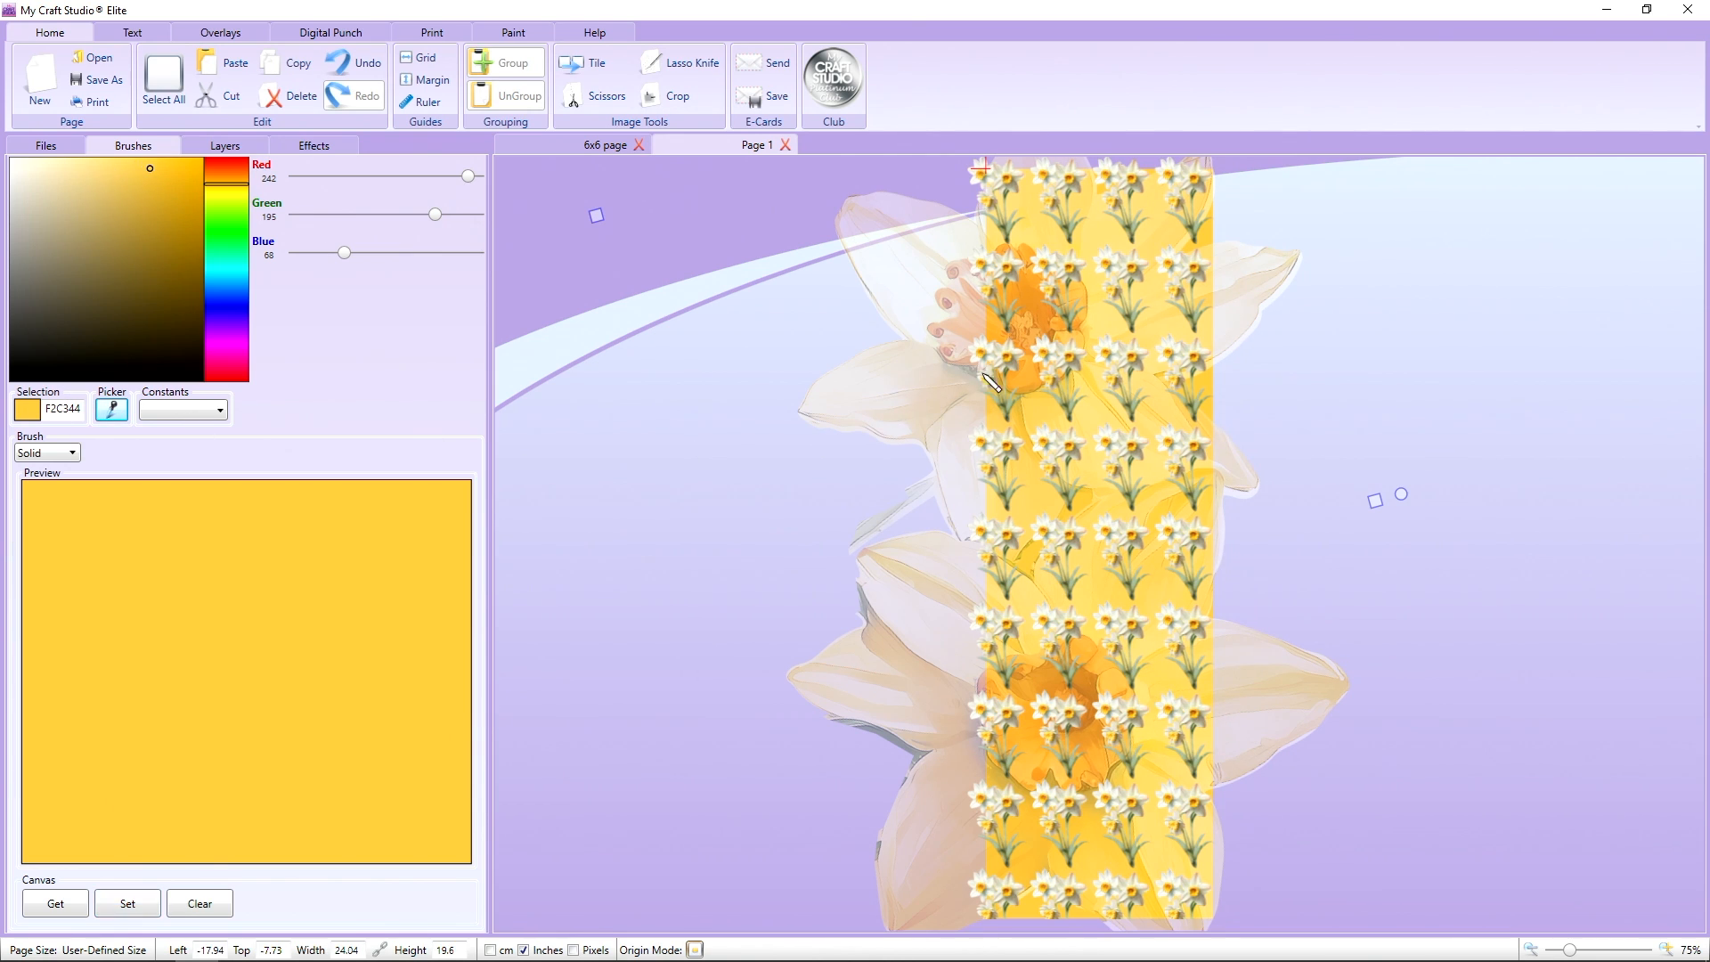
left_click(1052, 386)
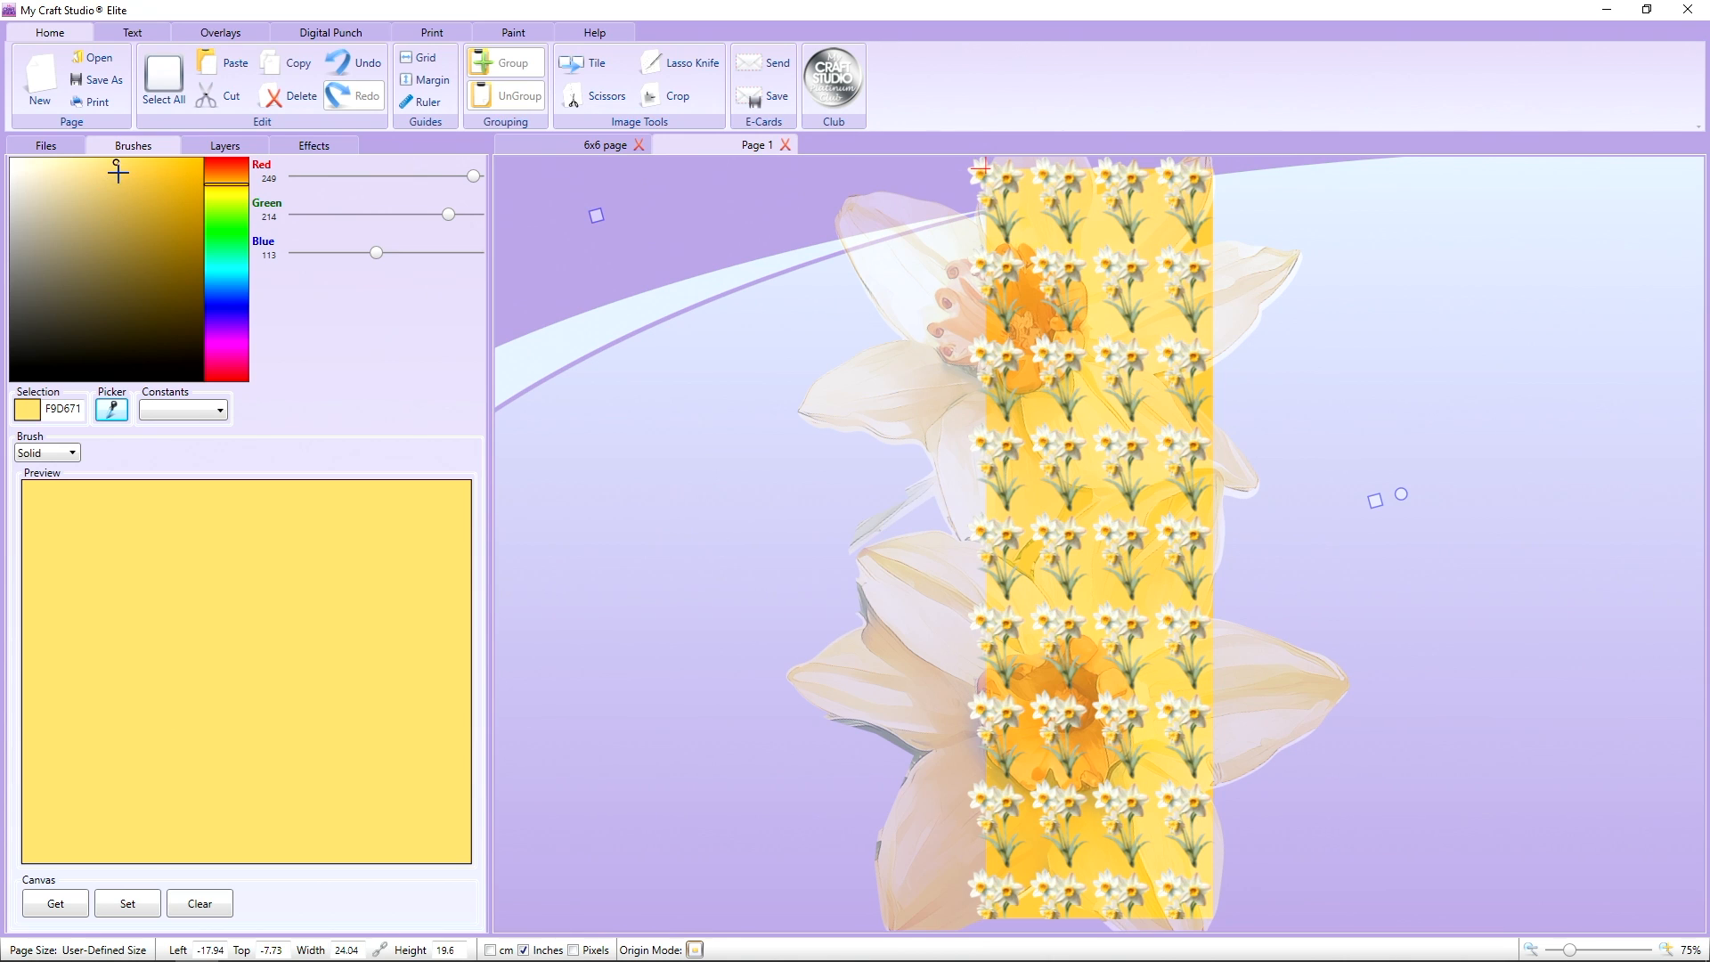
mouse_move(115, 160)
left_mouse_down()
mouse_move(59, 158)
mouse_move(82, 163)
left_mouse_up()
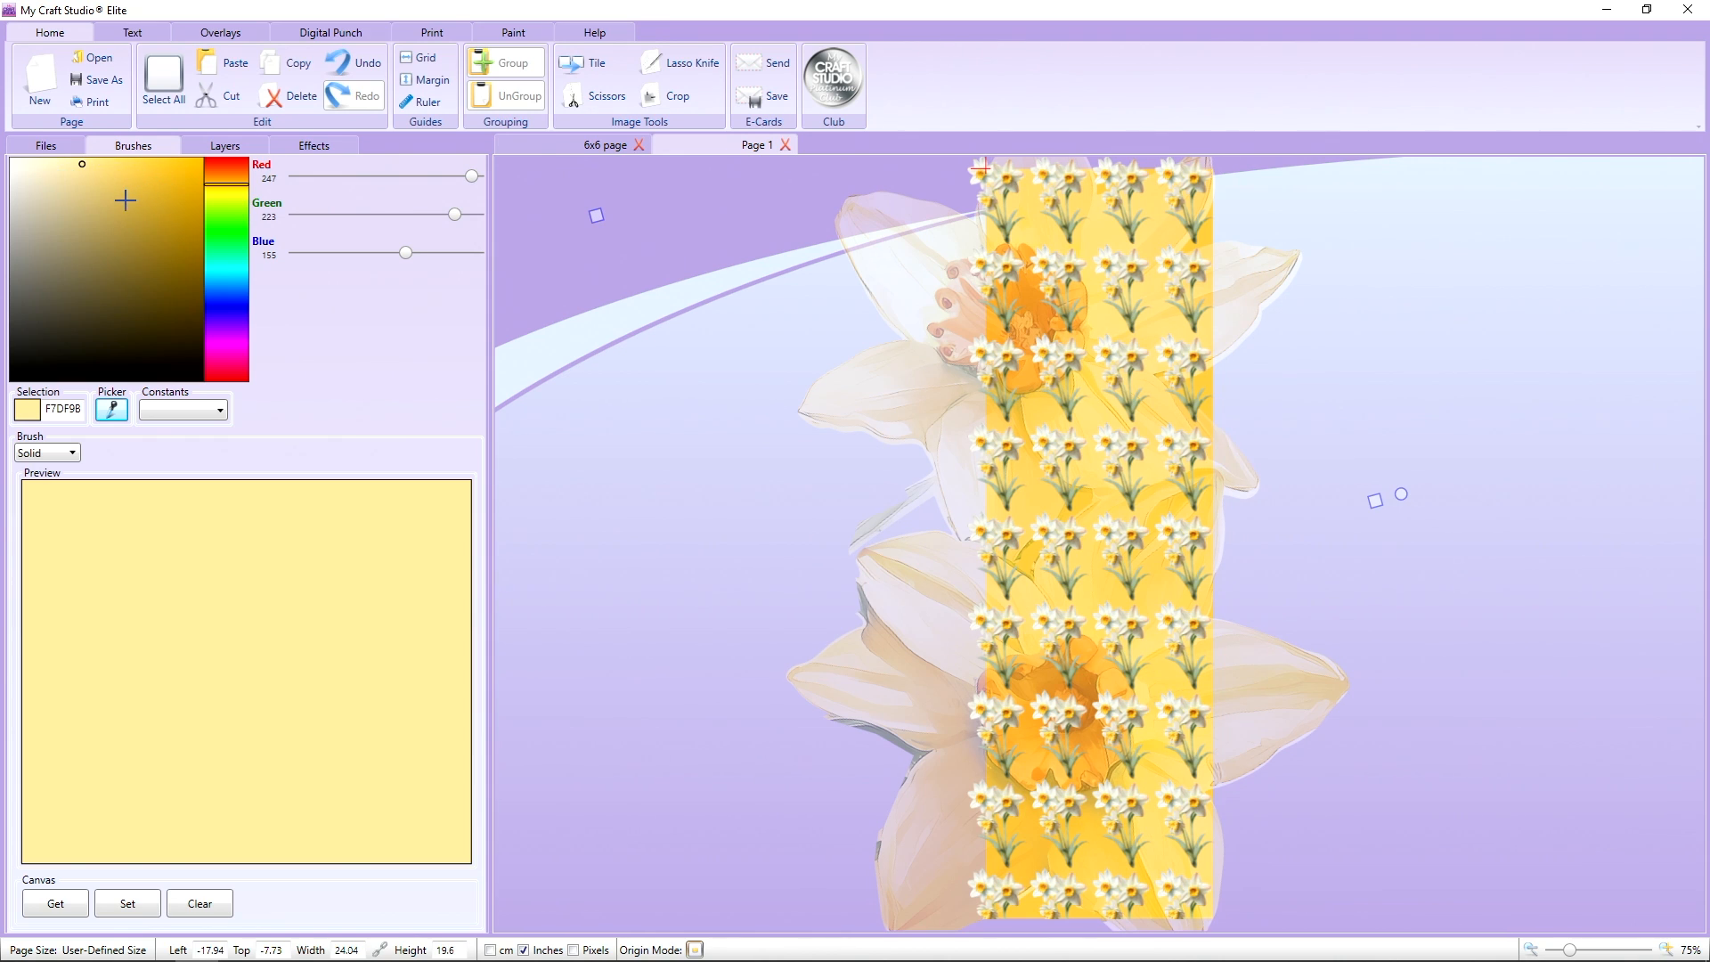
left_click(129, 904)
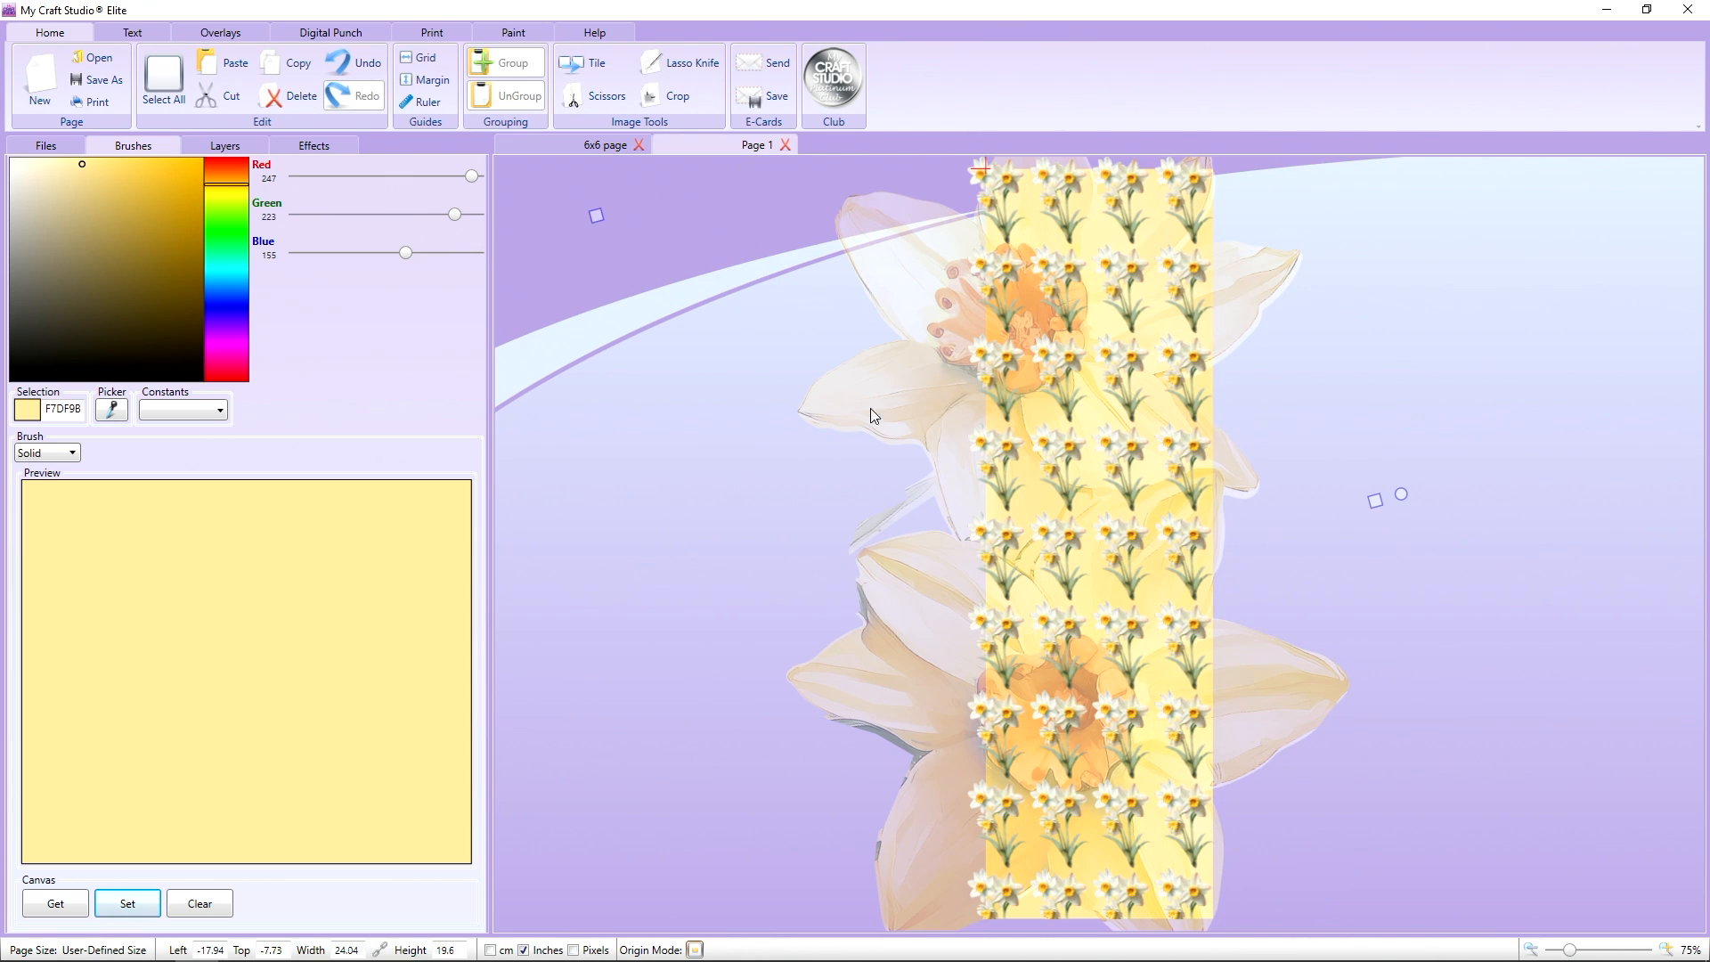
Set the opacity of the large blooms to about 53 and that of the tiled daffodil pattern to 63.
left_click(313, 145)
left_click_drag(262, 179, 322, 183)
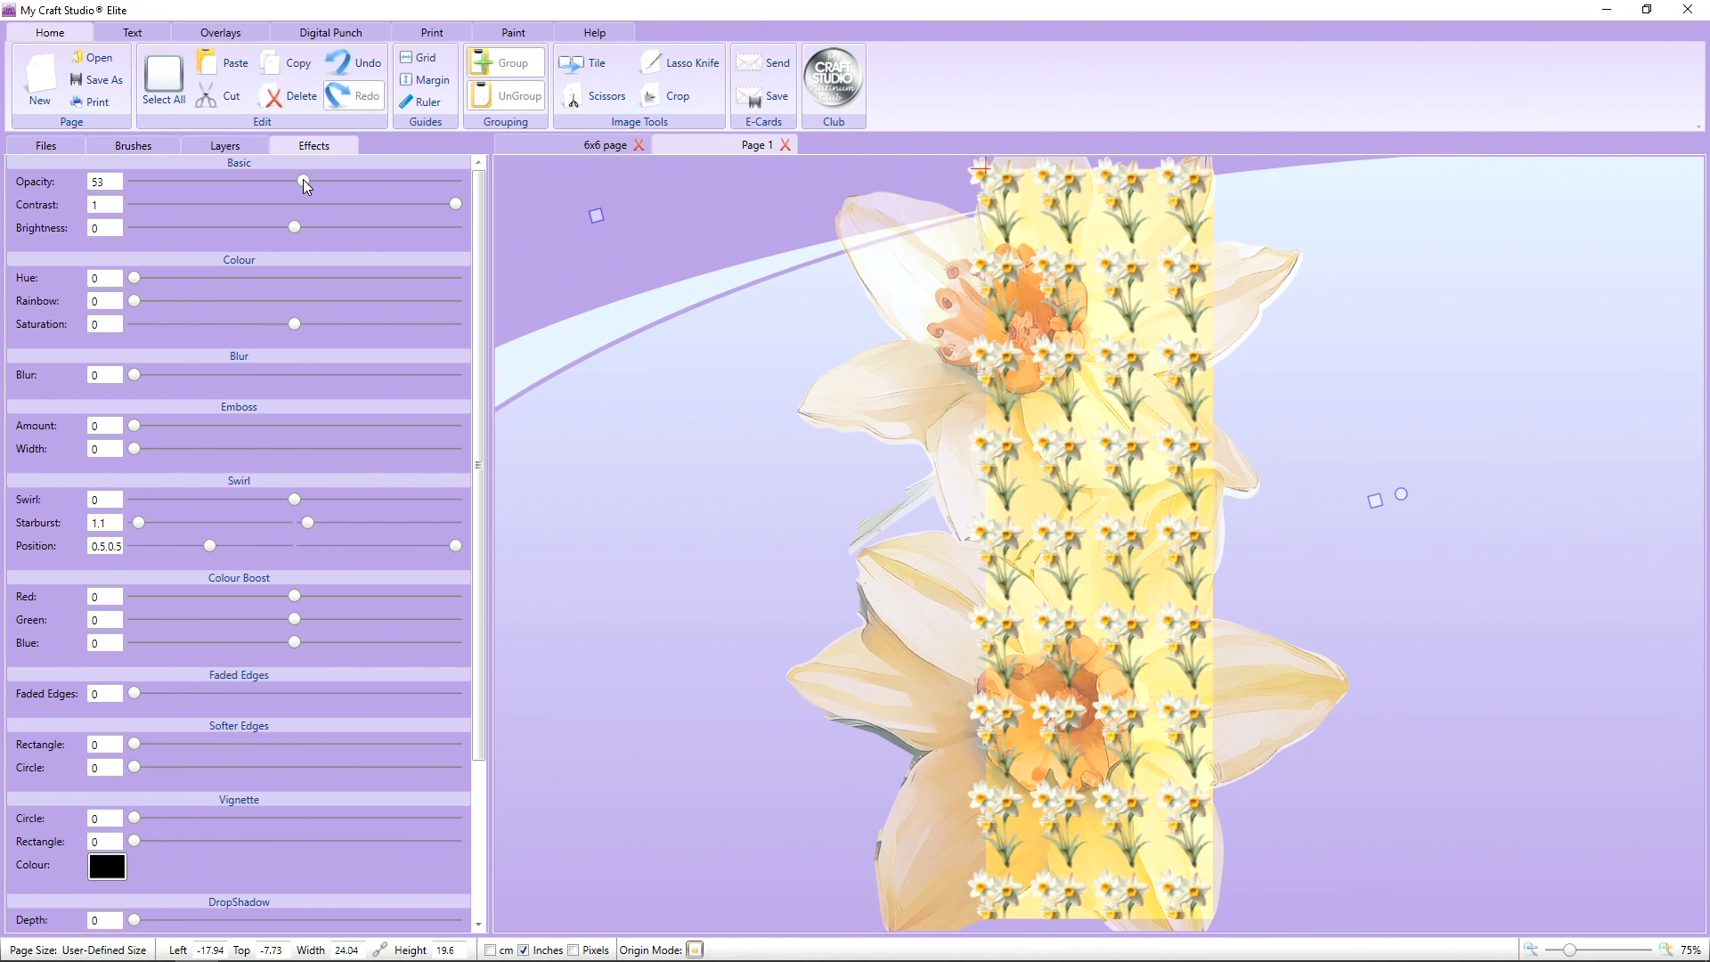
left_click(1021, 340)
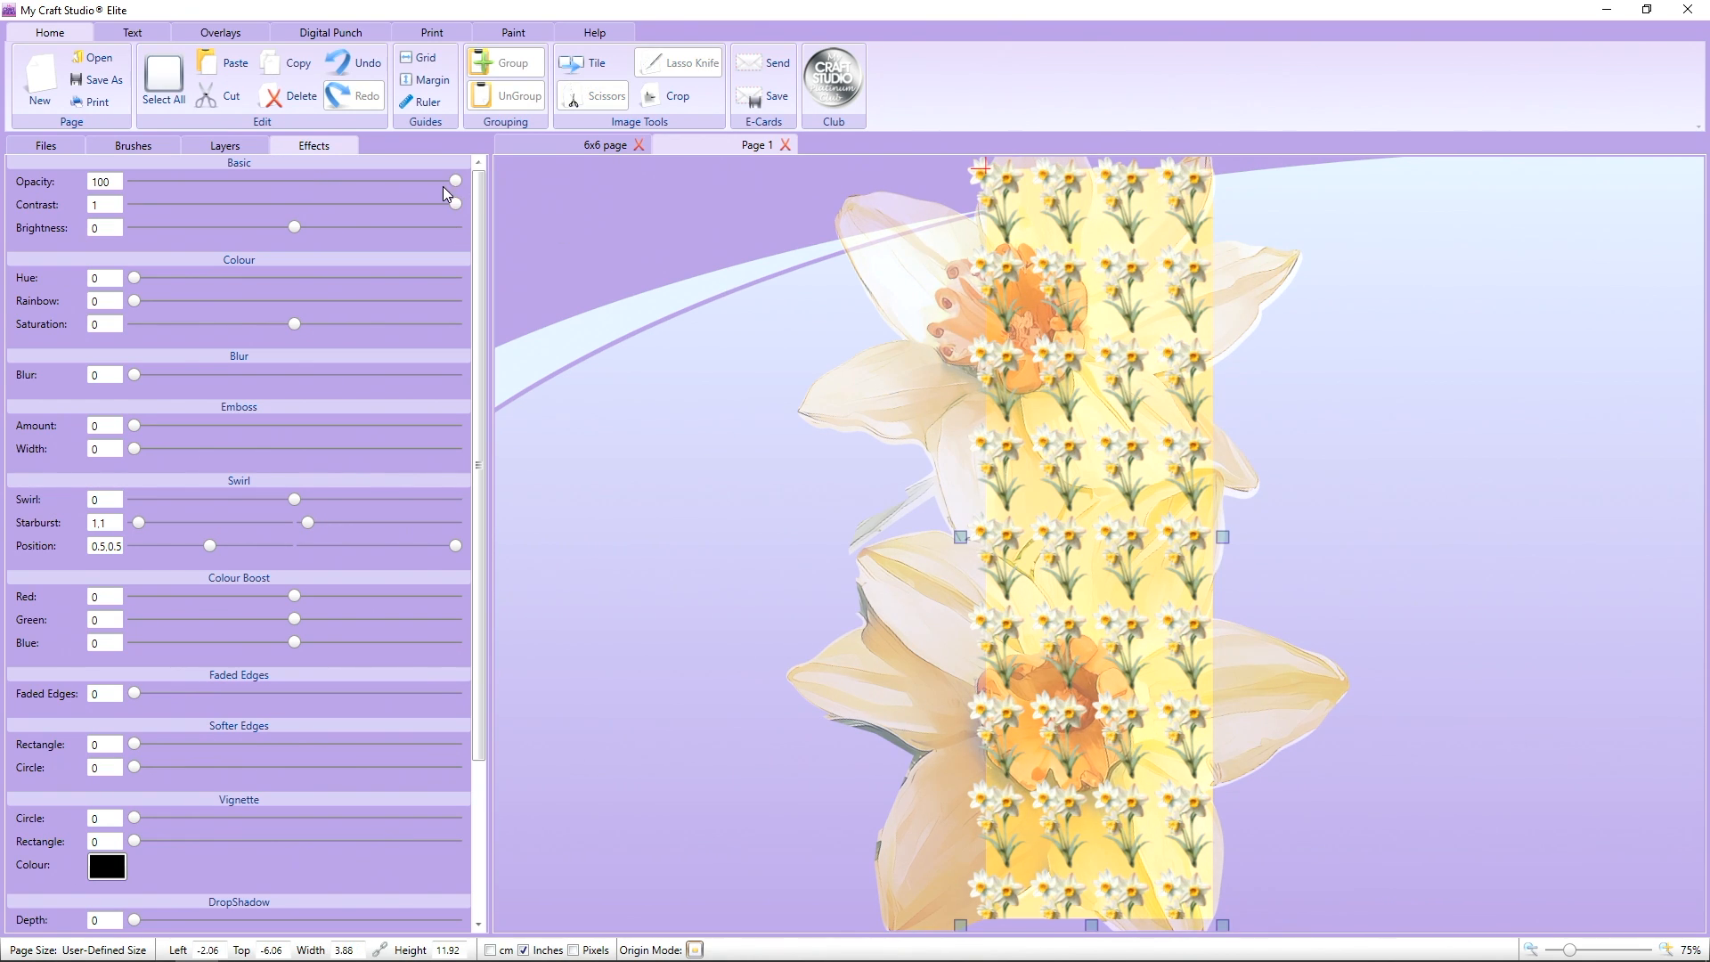
left_click_drag(455, 181, 356, 183)
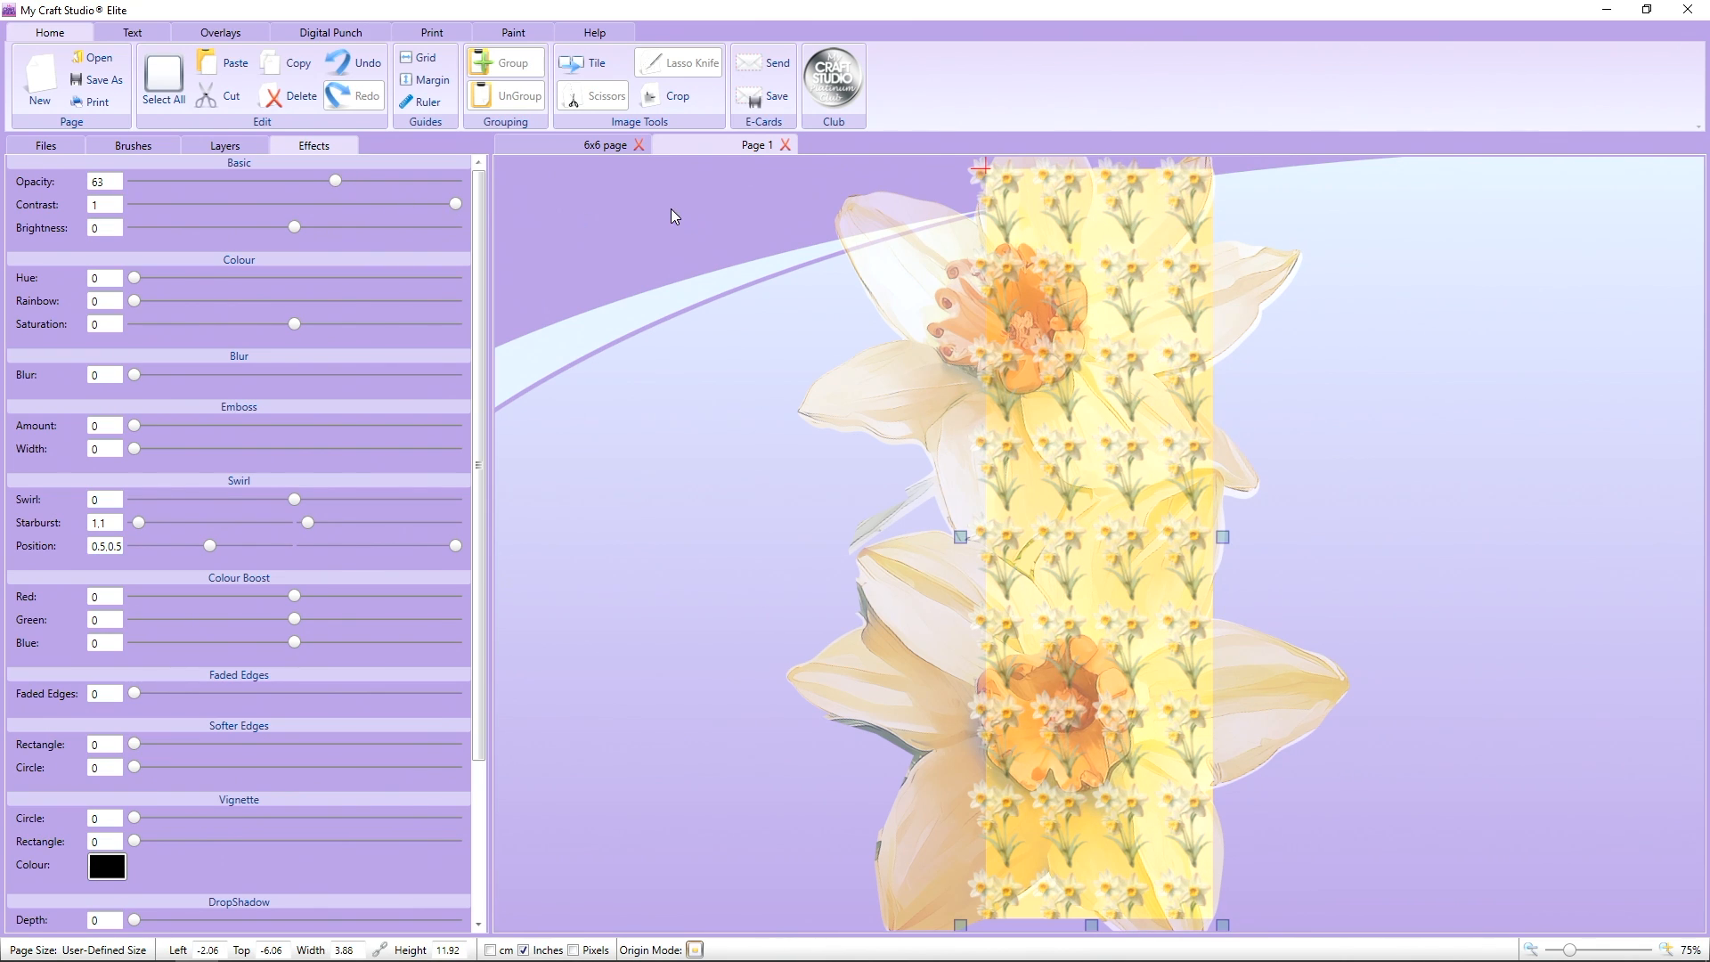
Save the page as a craft project named tall slim in the Print tab class folder.
left_click(96, 80)
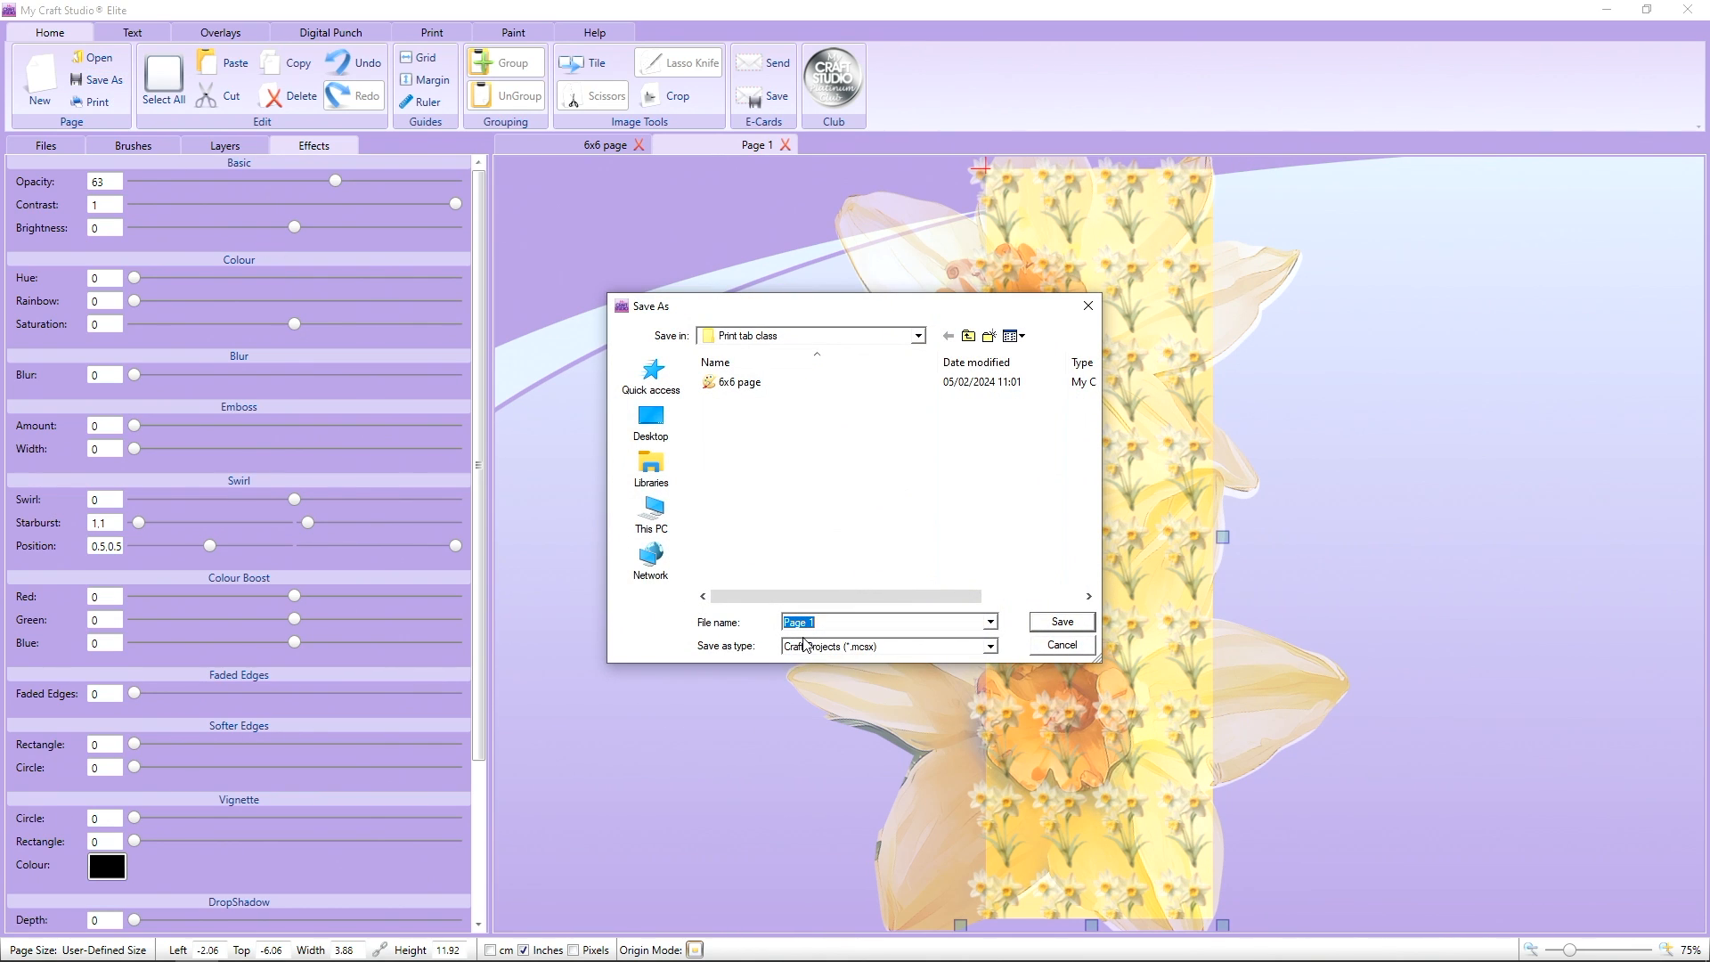
type("tall slim")
key("Return")
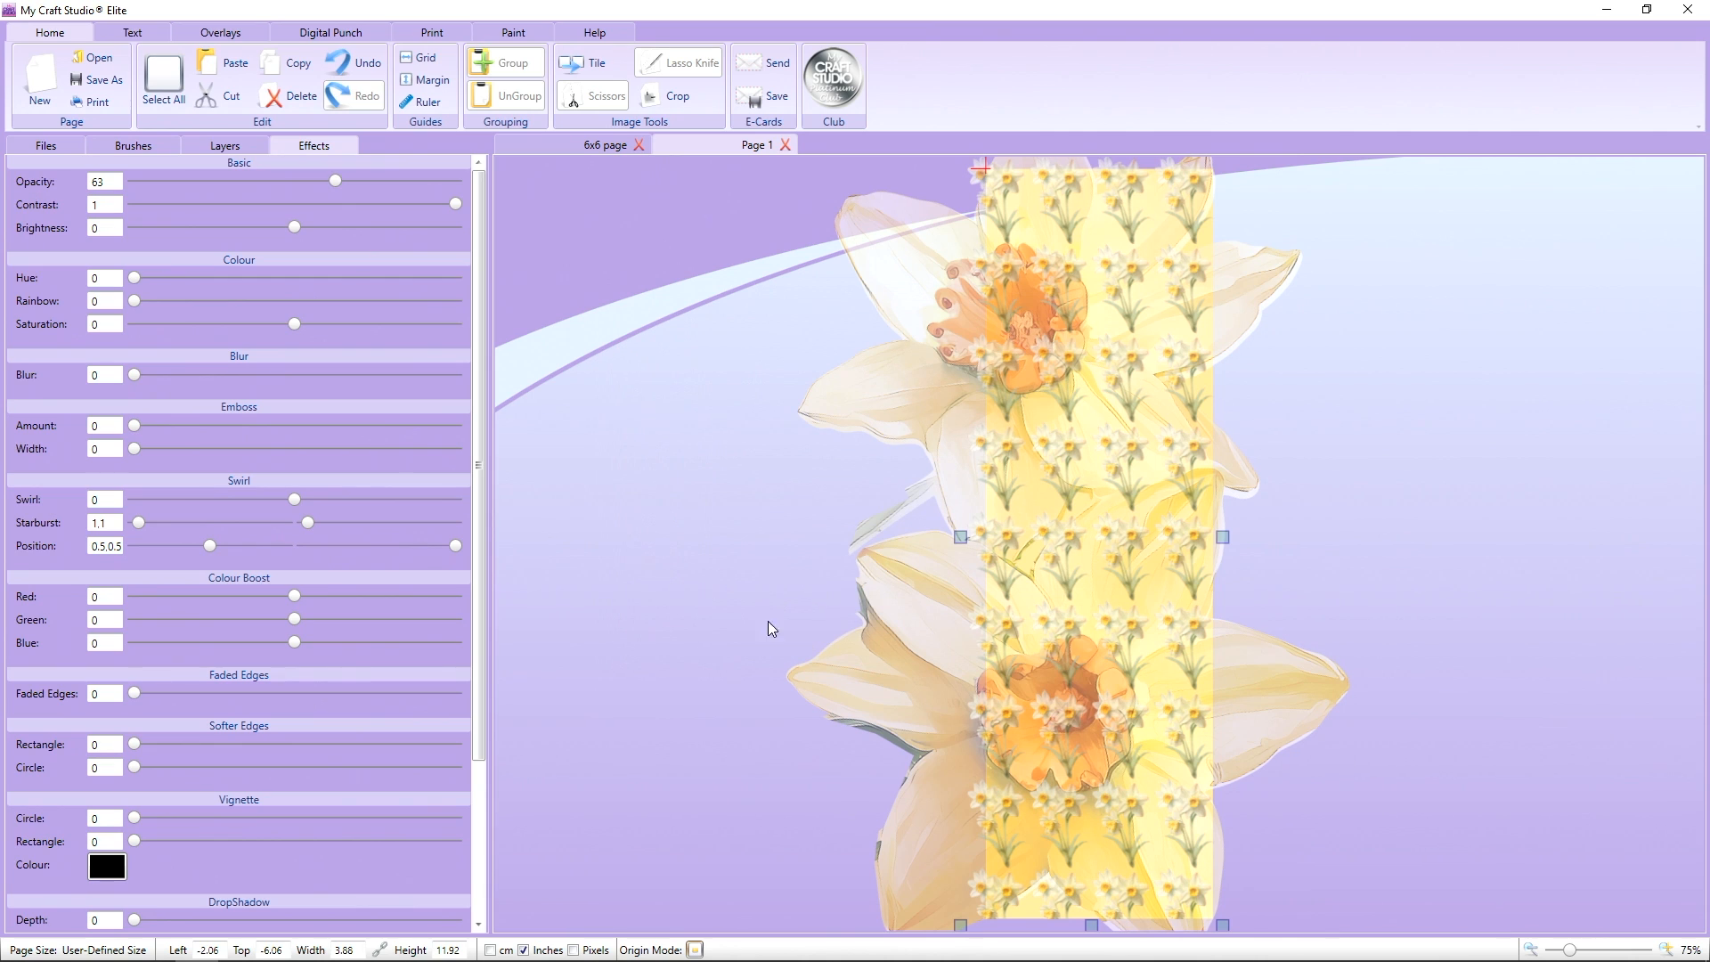
Save the page as a JPEG Pro Quality image named tall slim in the Print tab class folder.
left_click(104, 81)
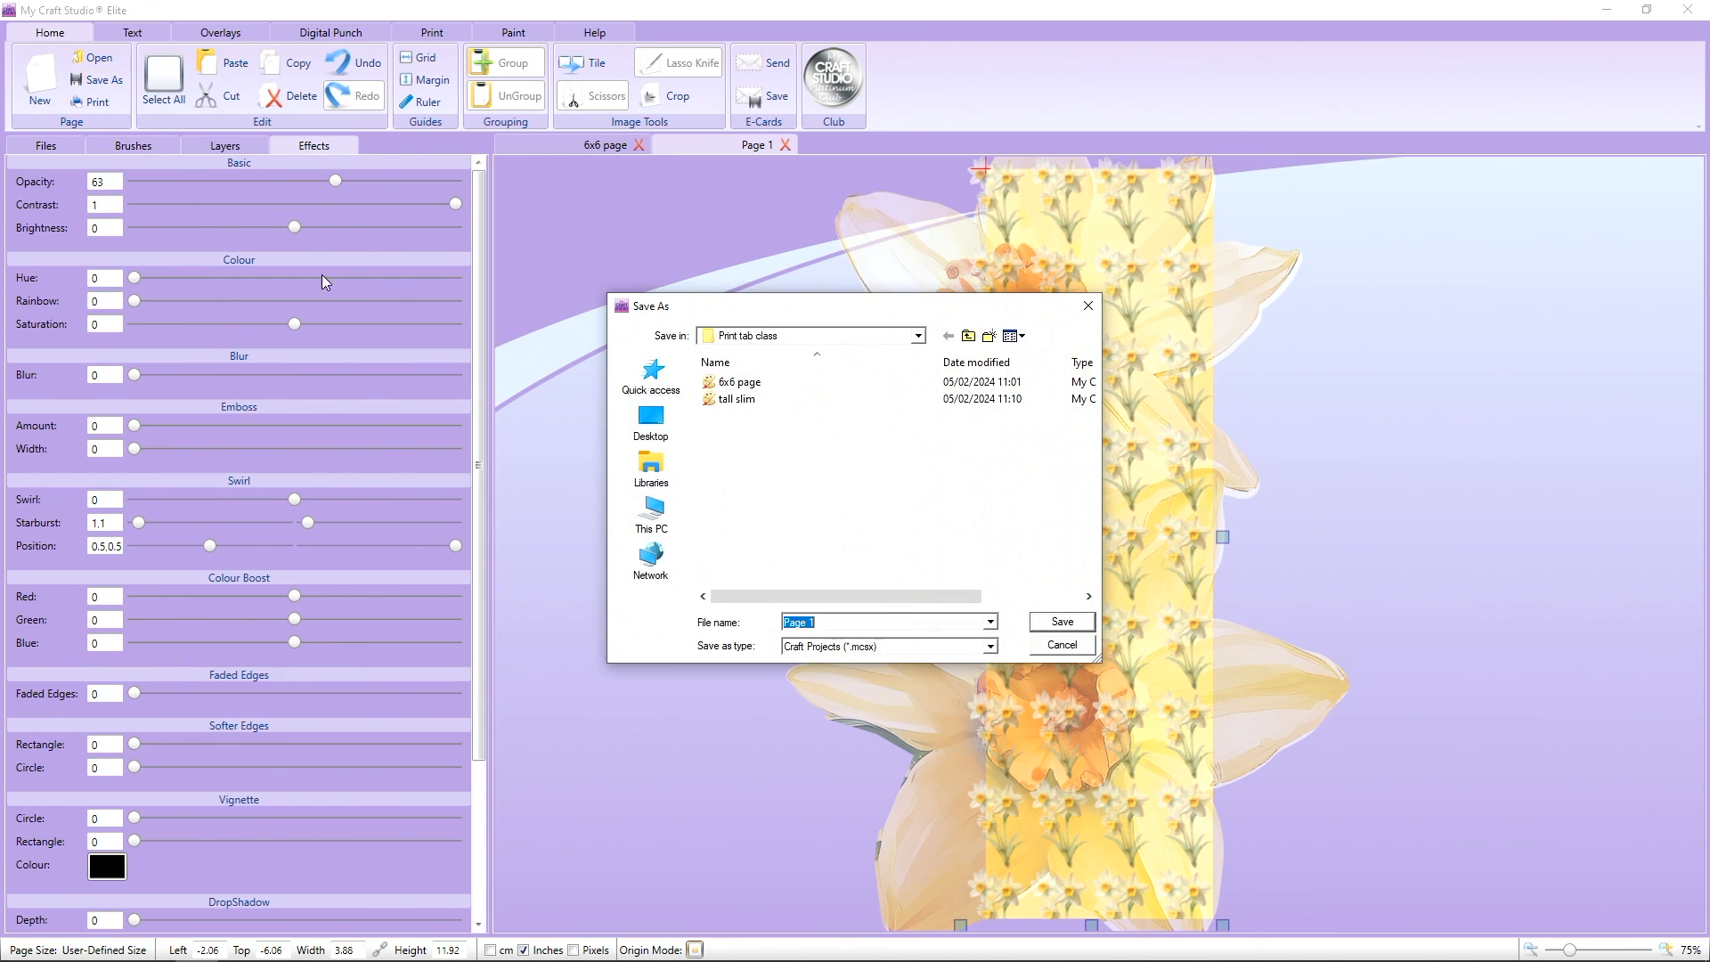
left_click(836, 653)
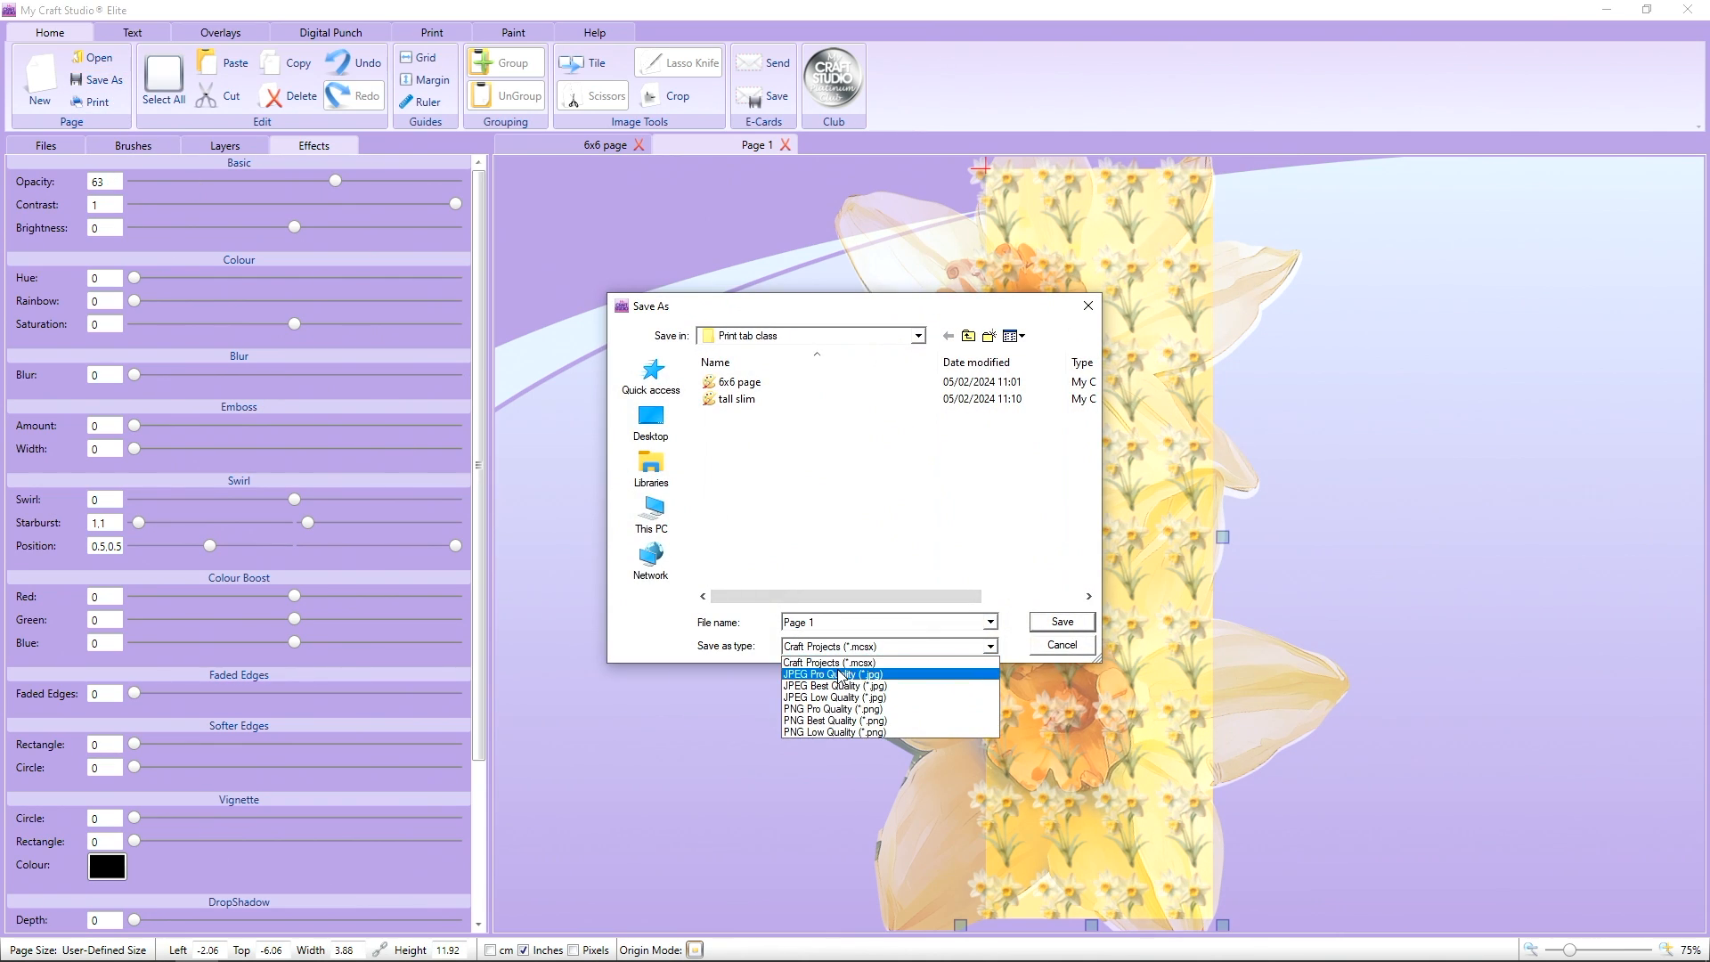
left_click(841, 676)
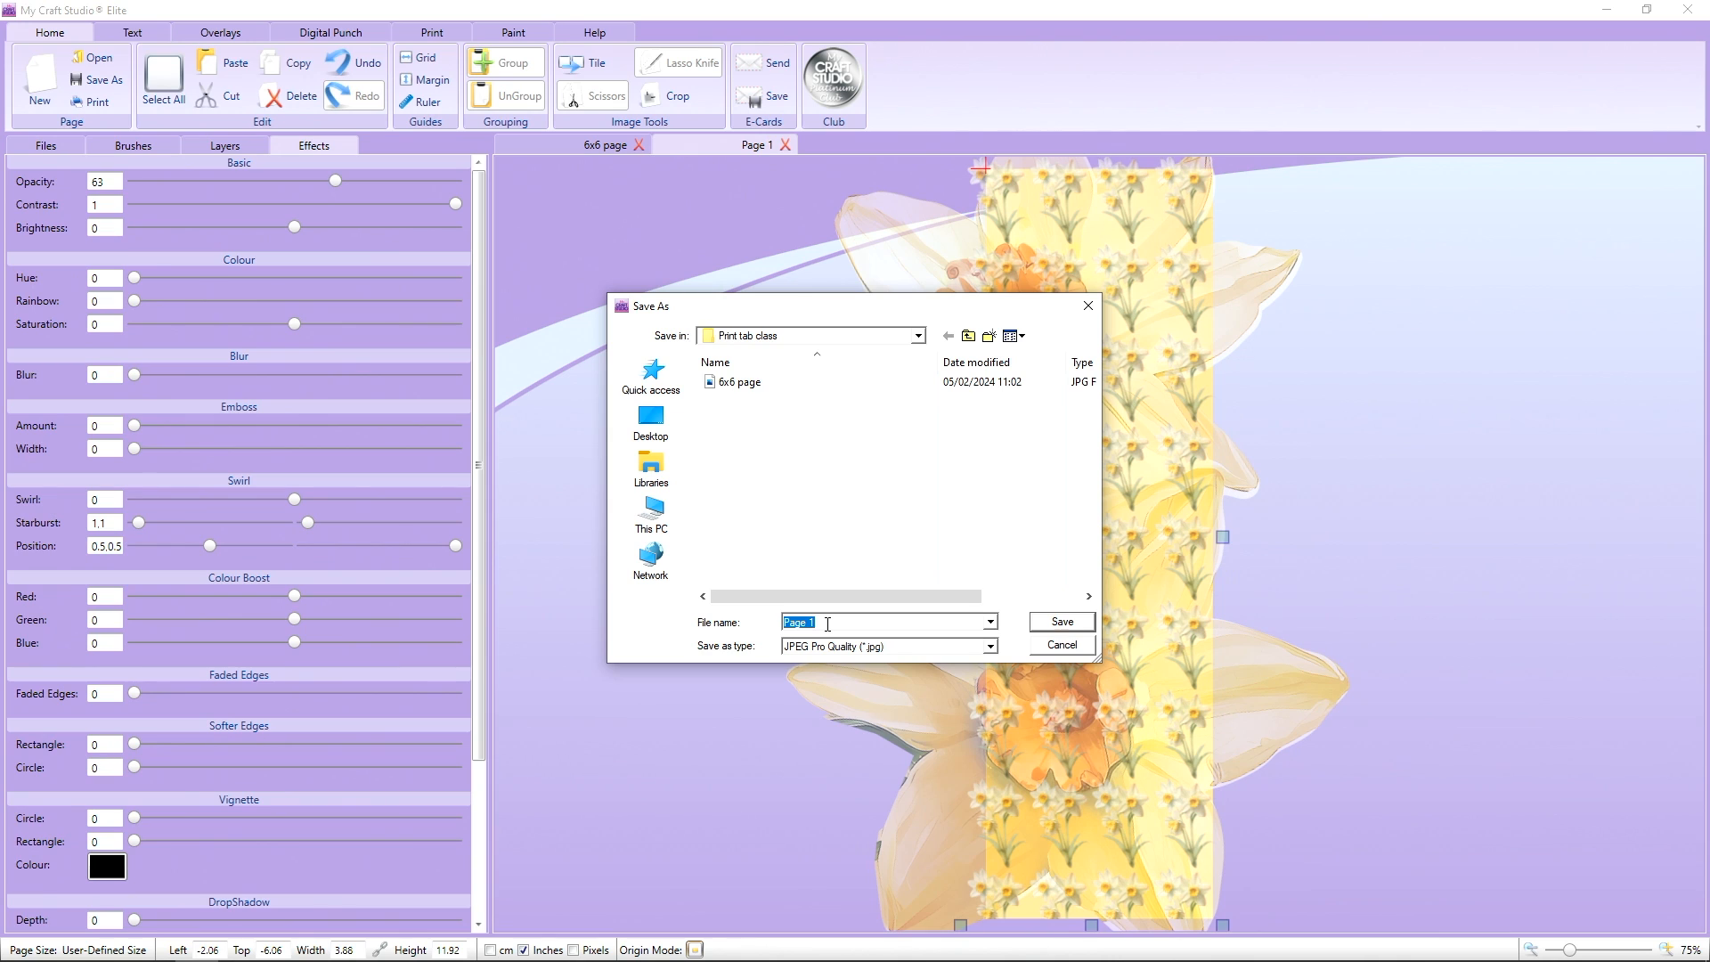
type("tall slim")
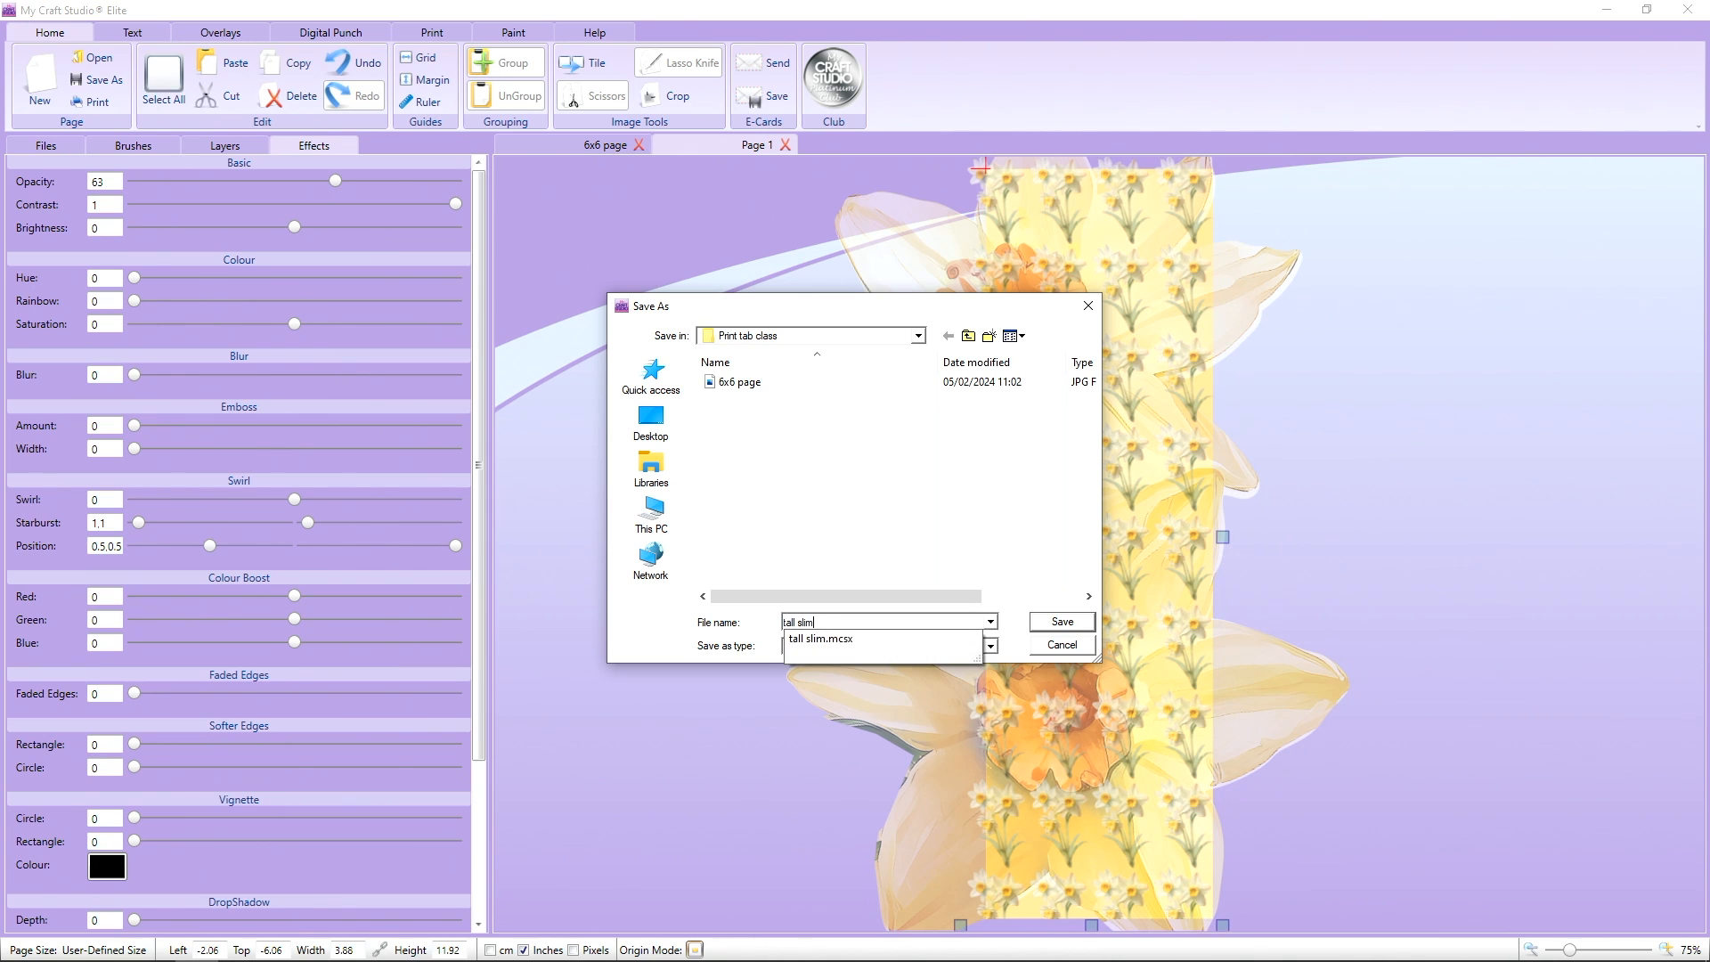
left_click(1061, 624)
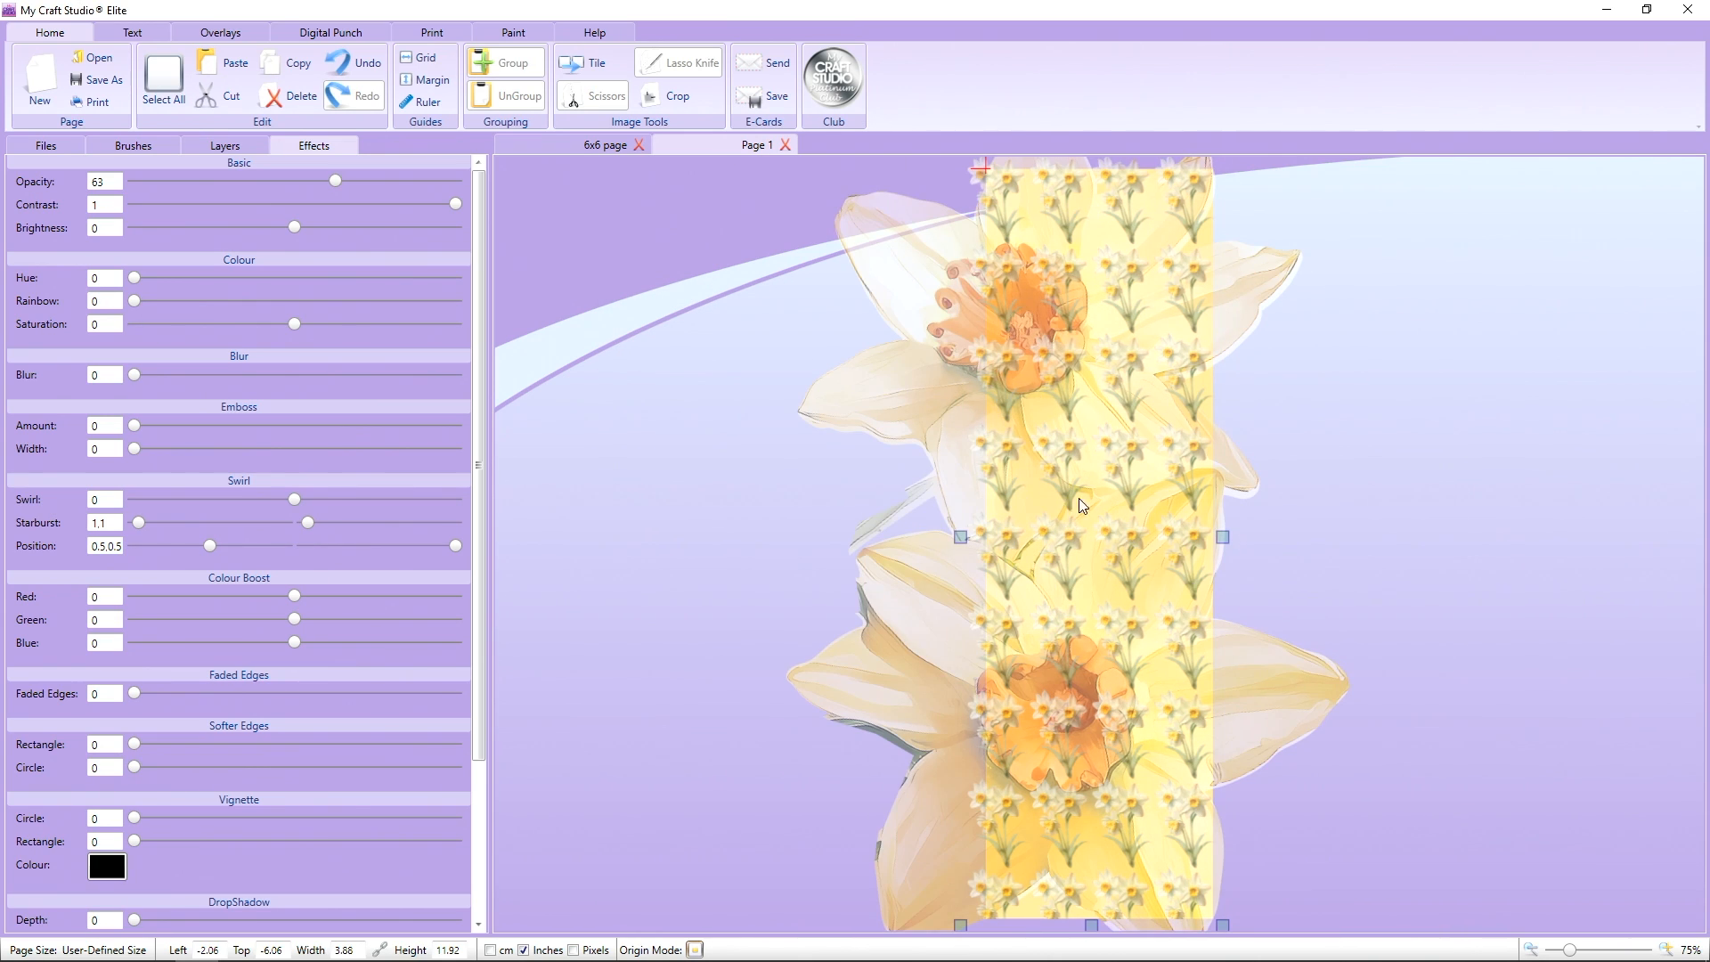
Preview how the tall slim page will look when printed, and return to the normal editing view.
left_click(445, 36)
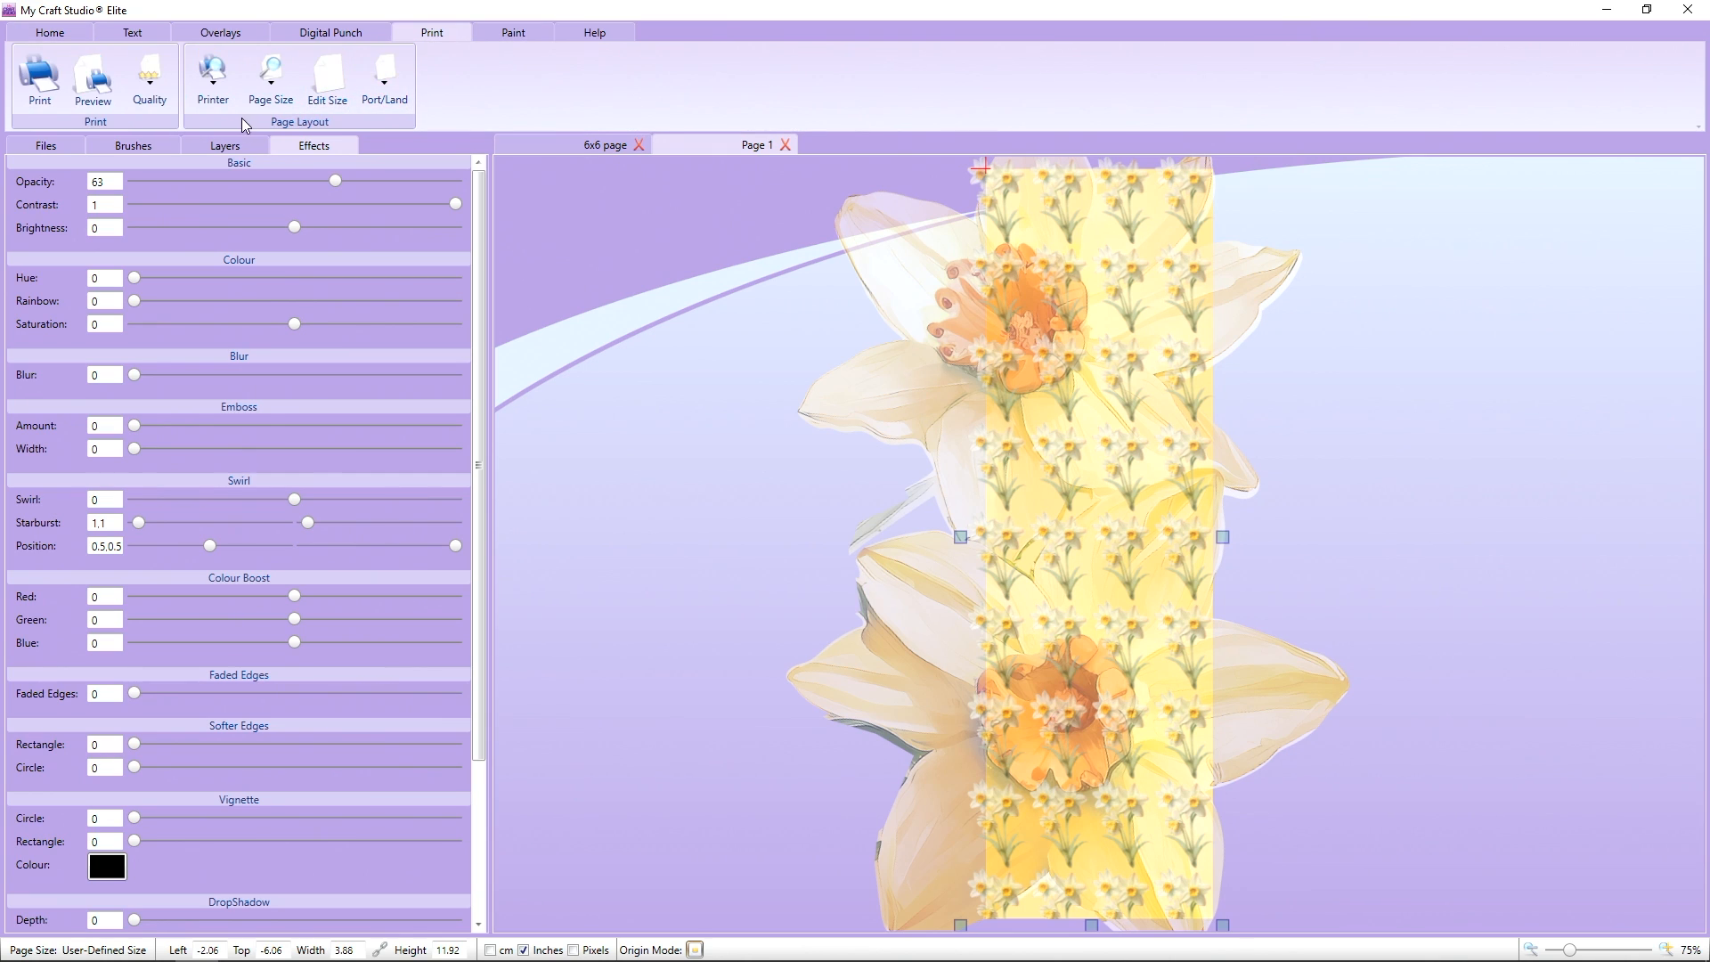
left_click(95, 96)
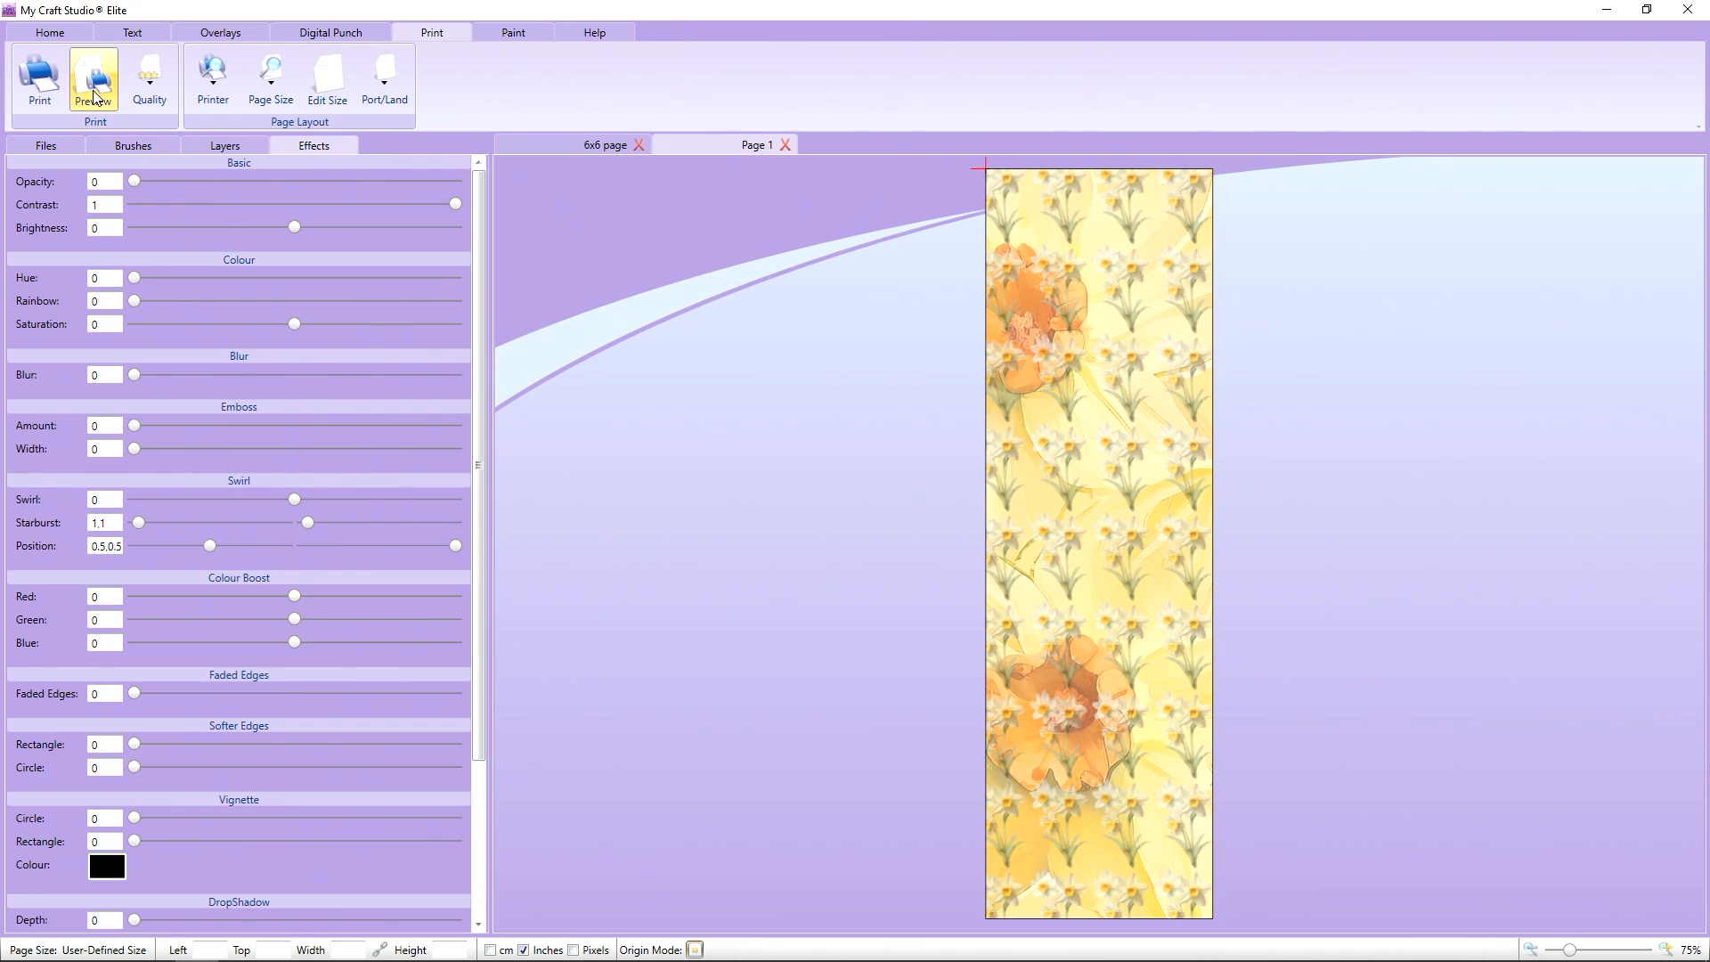
left_click(98, 91)
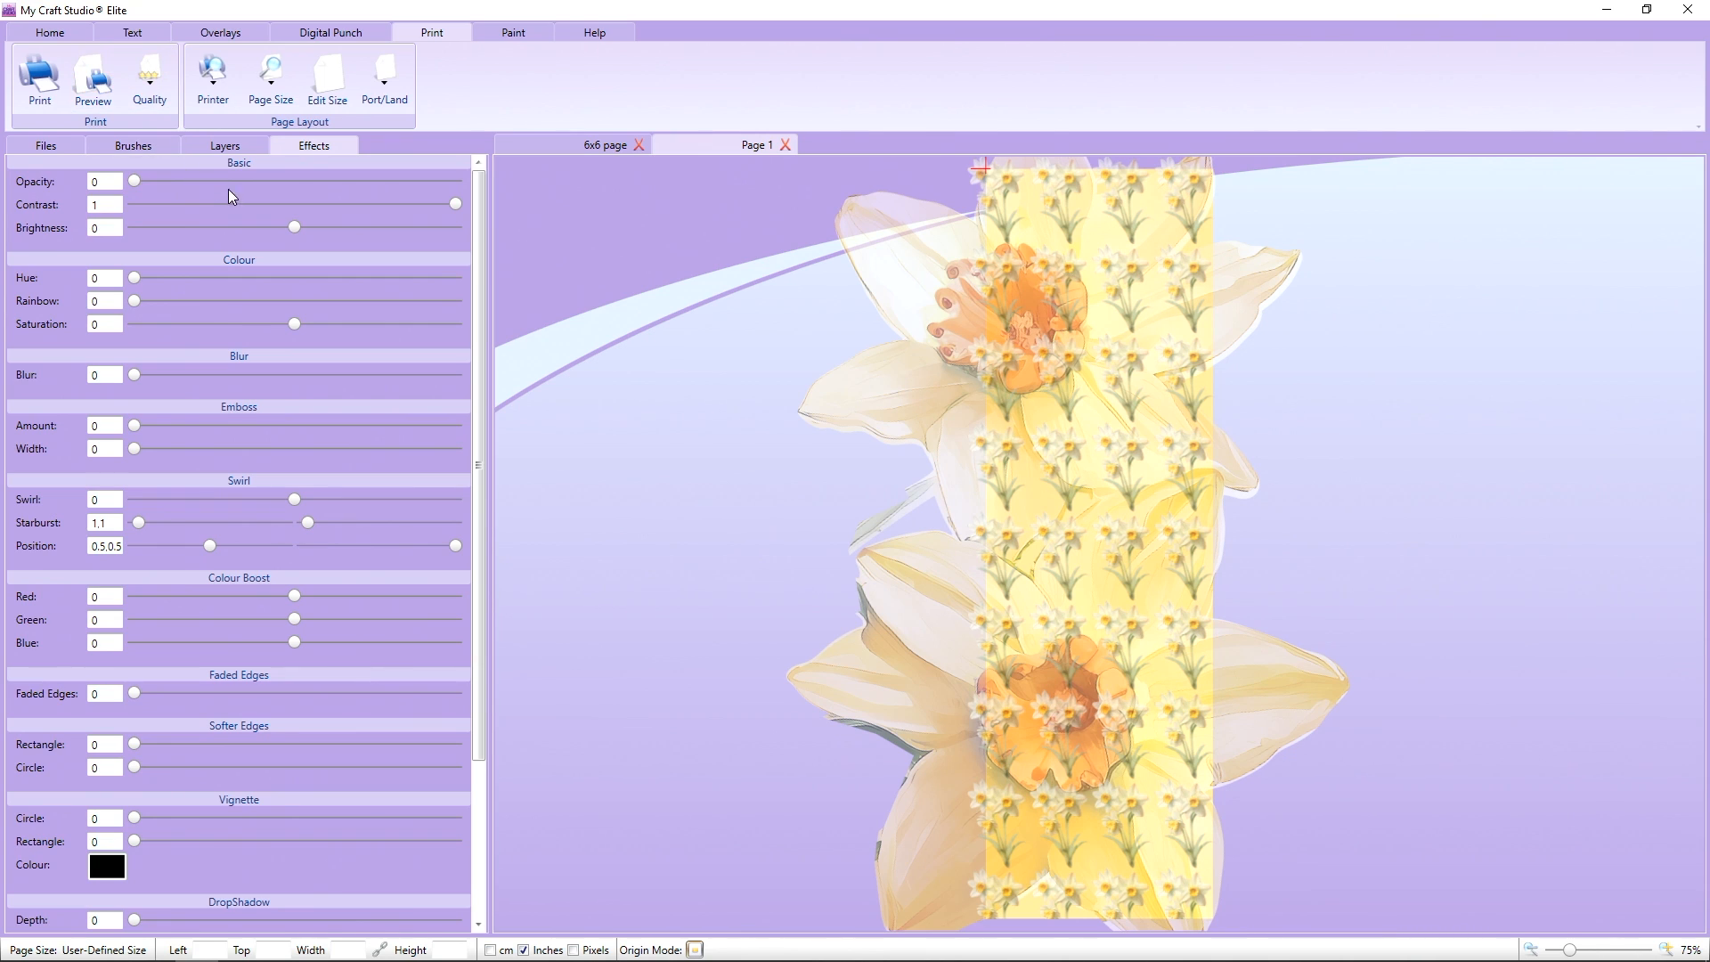
Create a new A4 page and hide its ruler and grid.
left_click(49, 34)
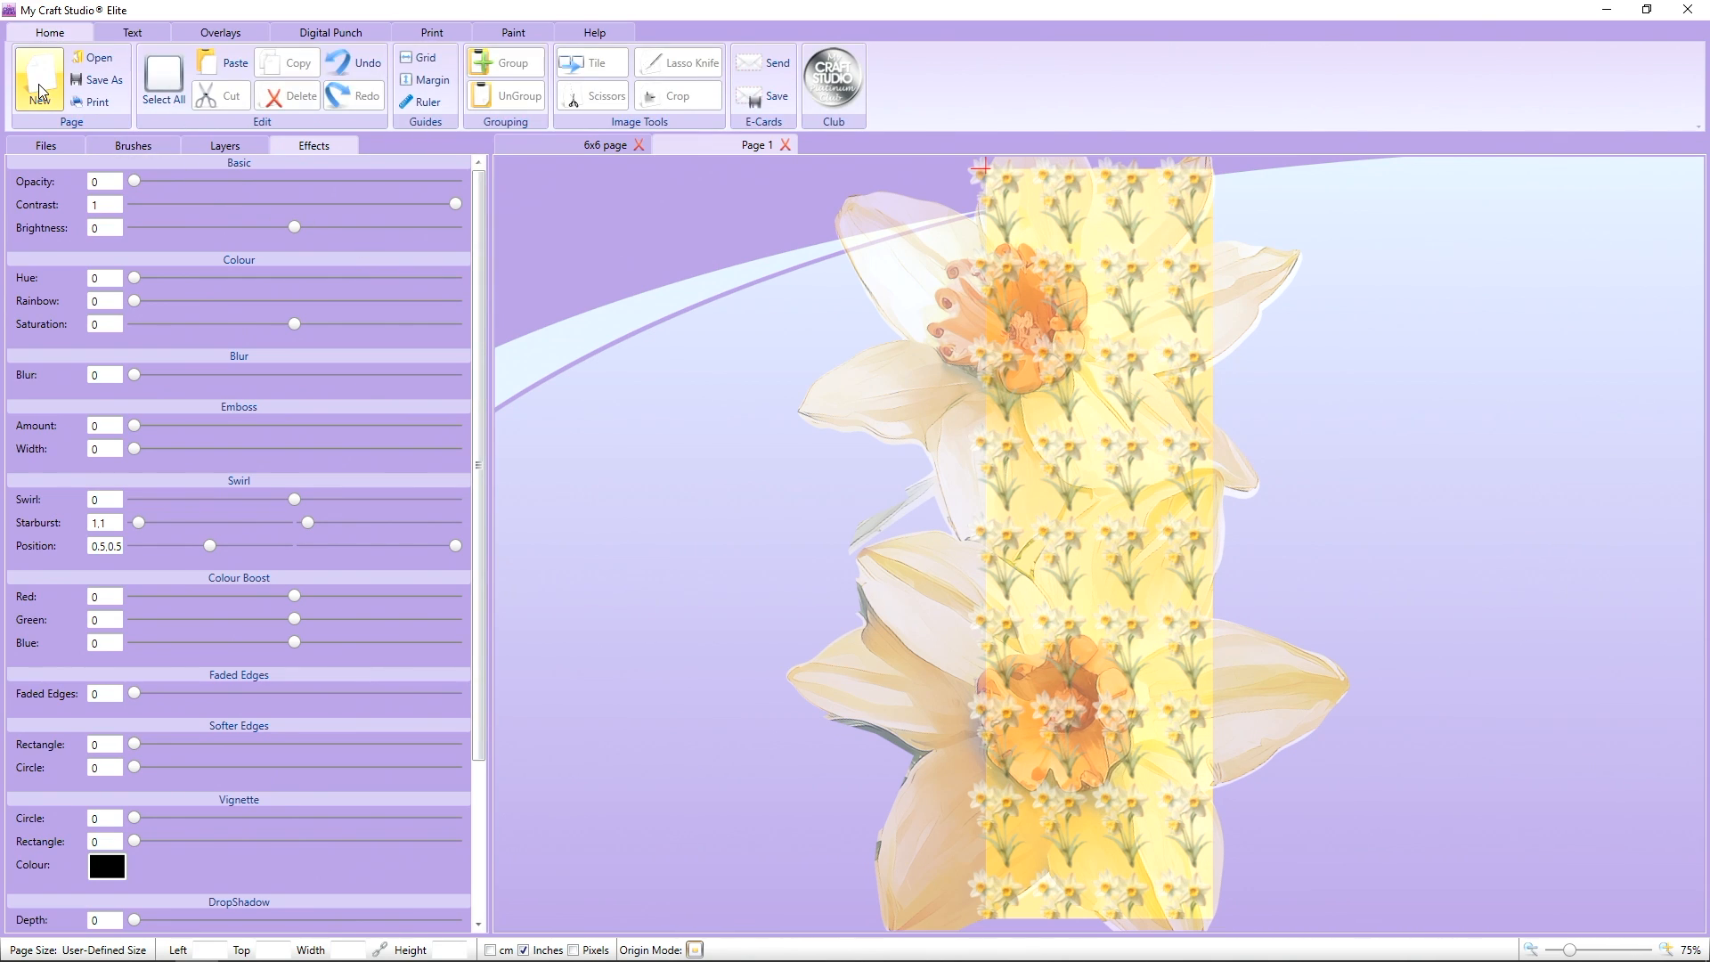
left_click(41, 92)
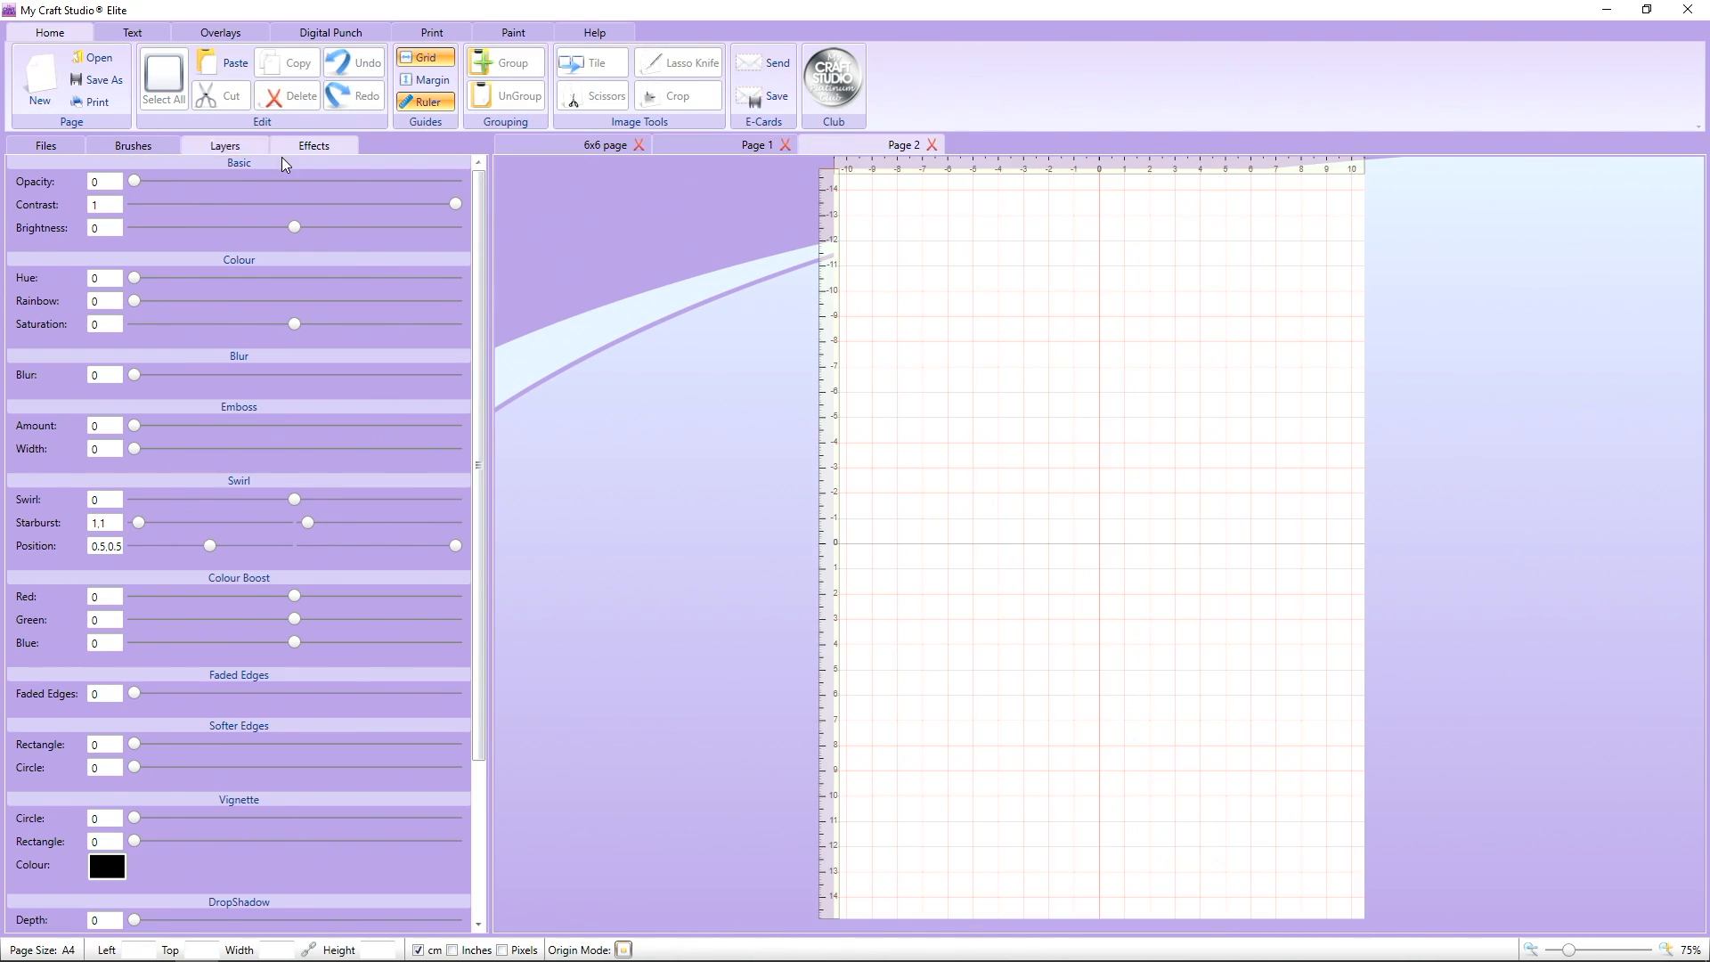
left_click(423, 102)
left_click(423, 57)
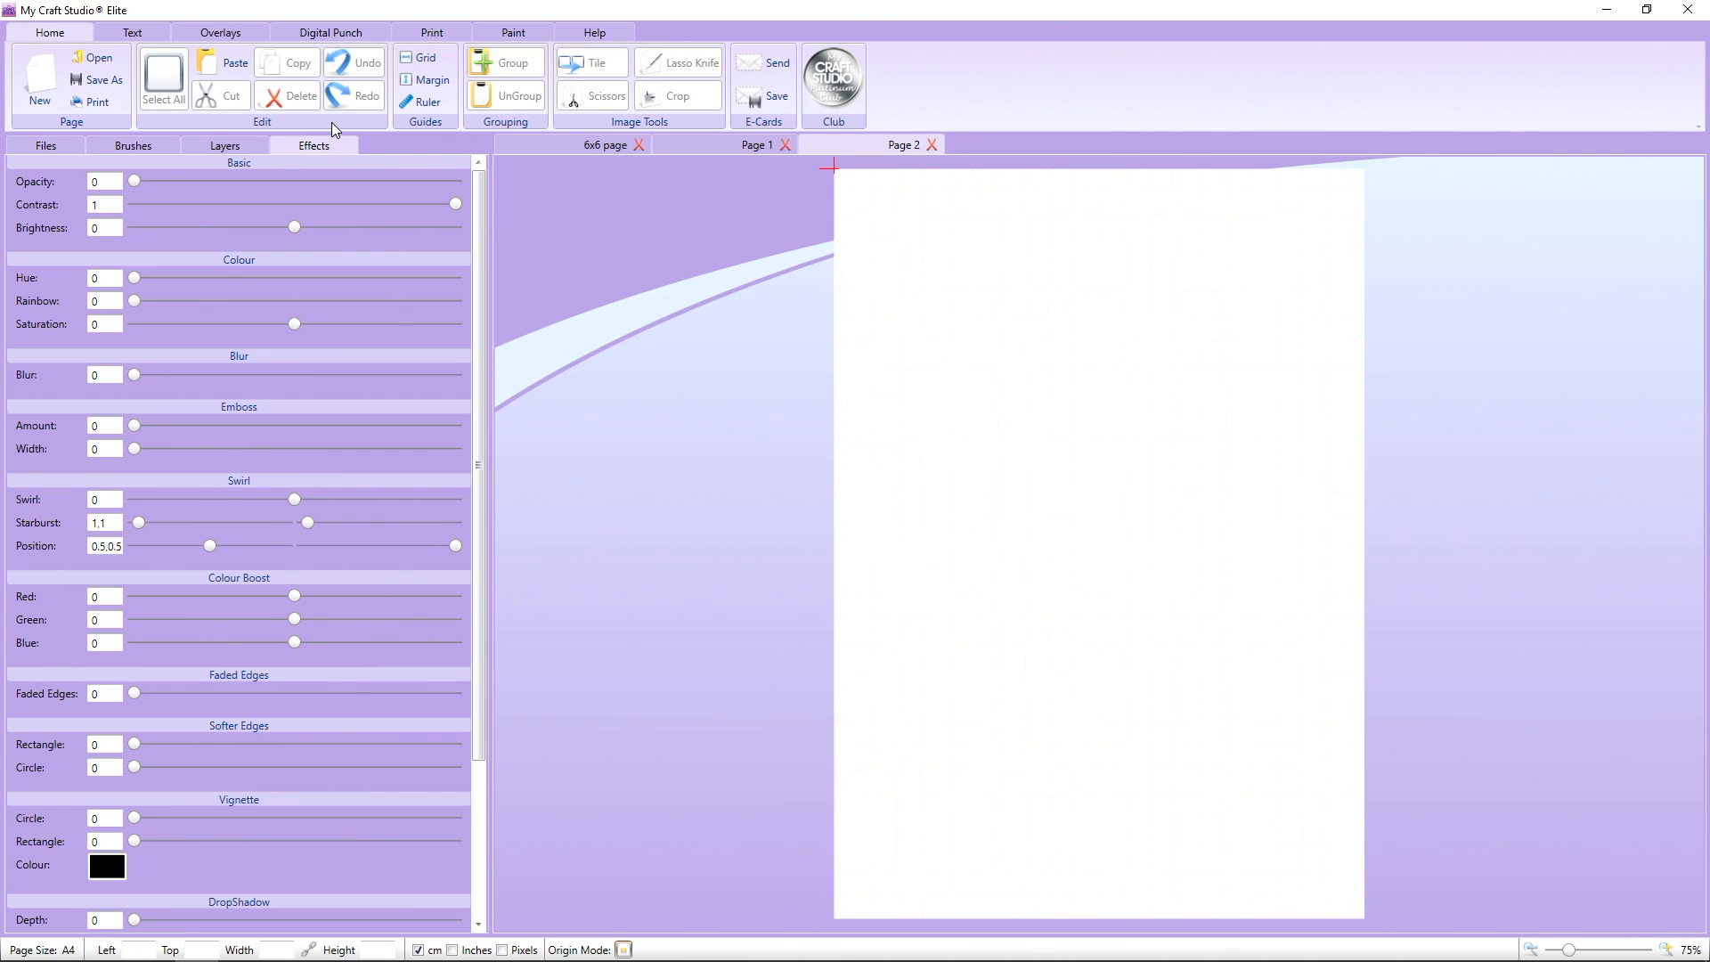
Add the tall slim image from the Print tab class folder and align it with the A4 page's left edge.
left_click(64, 147)
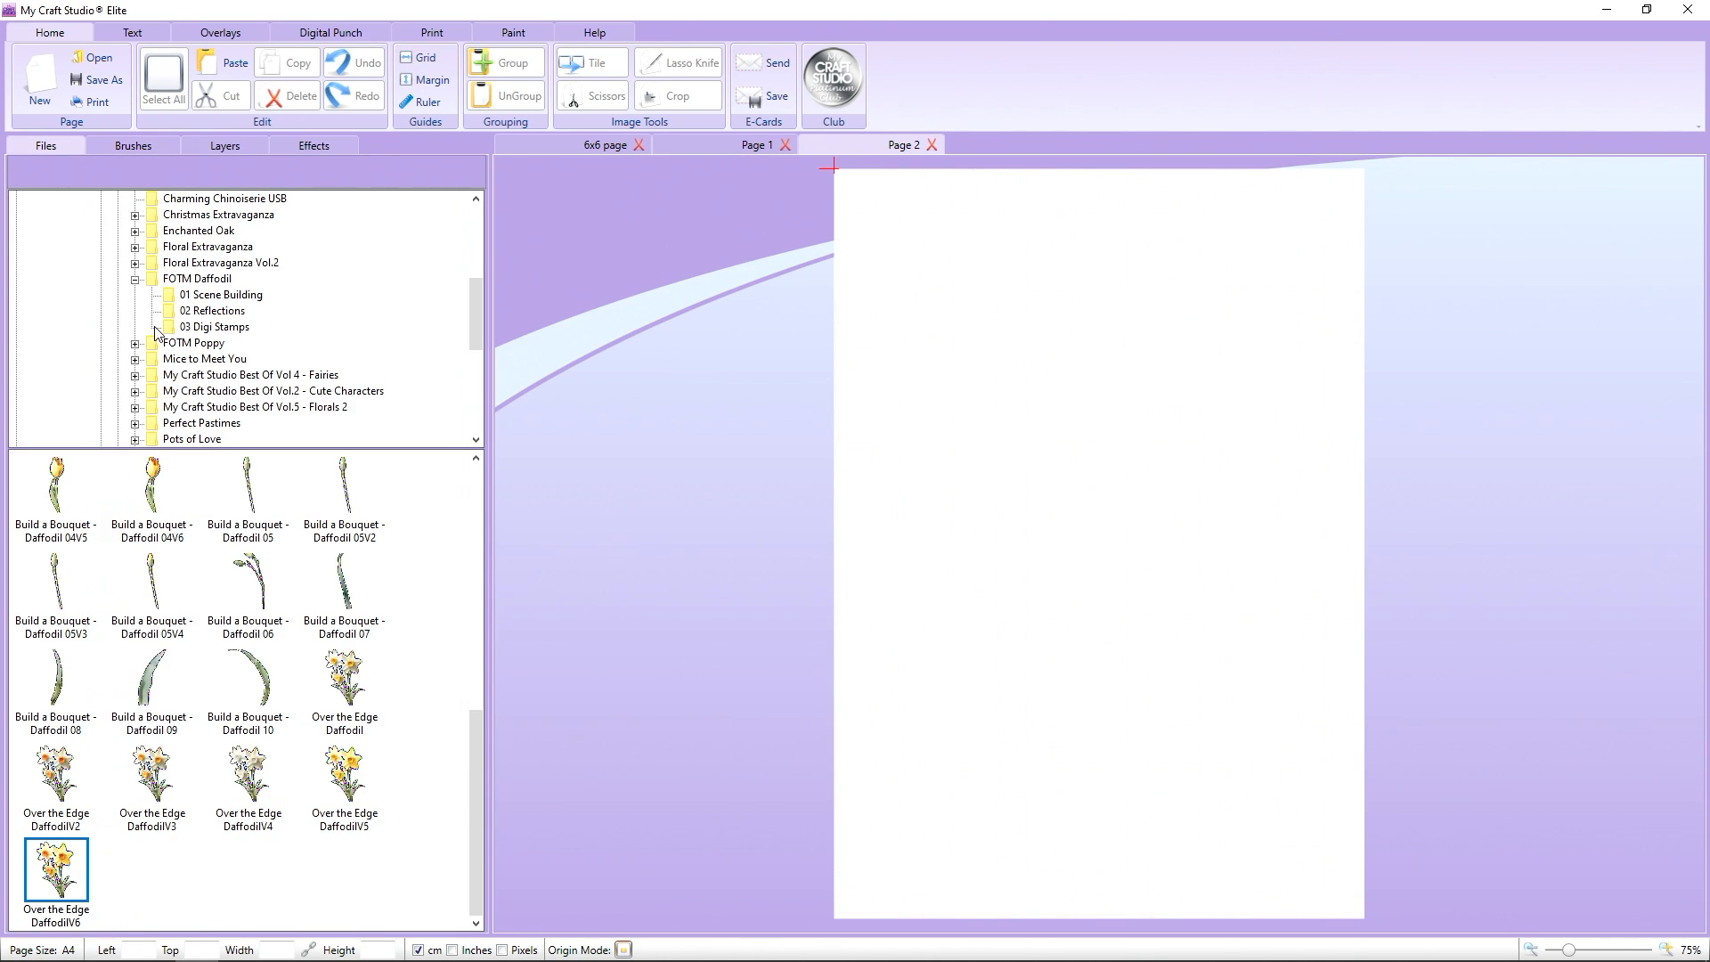
left_click_drag(477, 342, 477, 280)
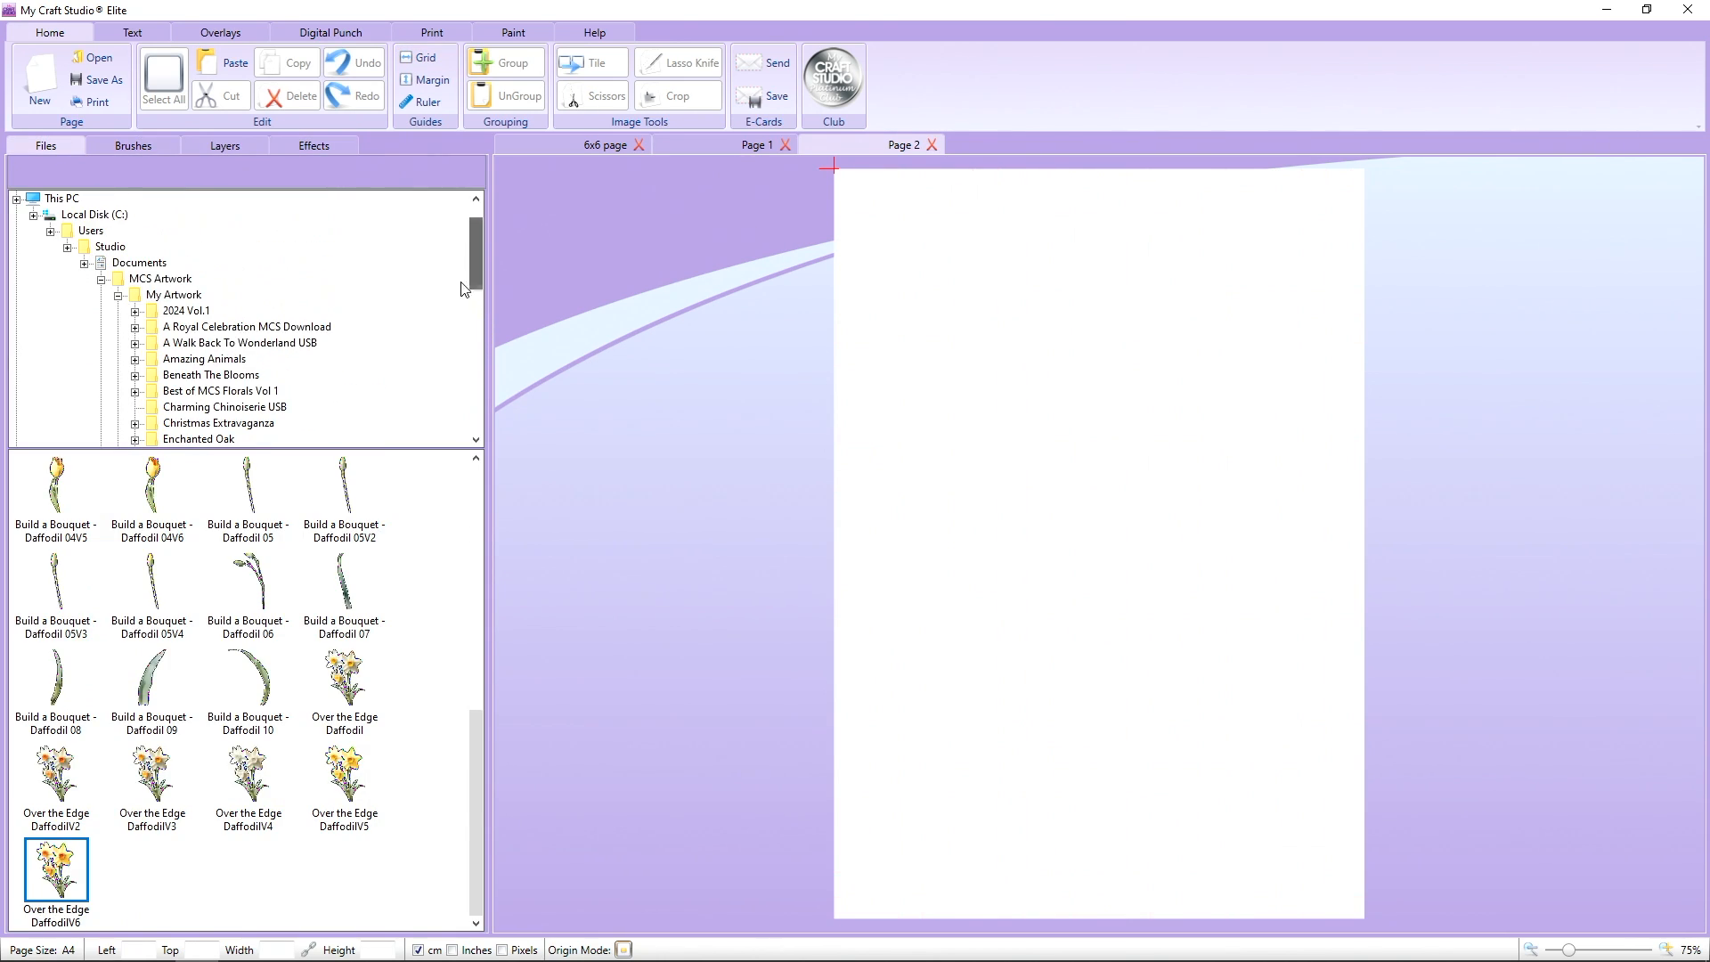
left_click(140, 263)
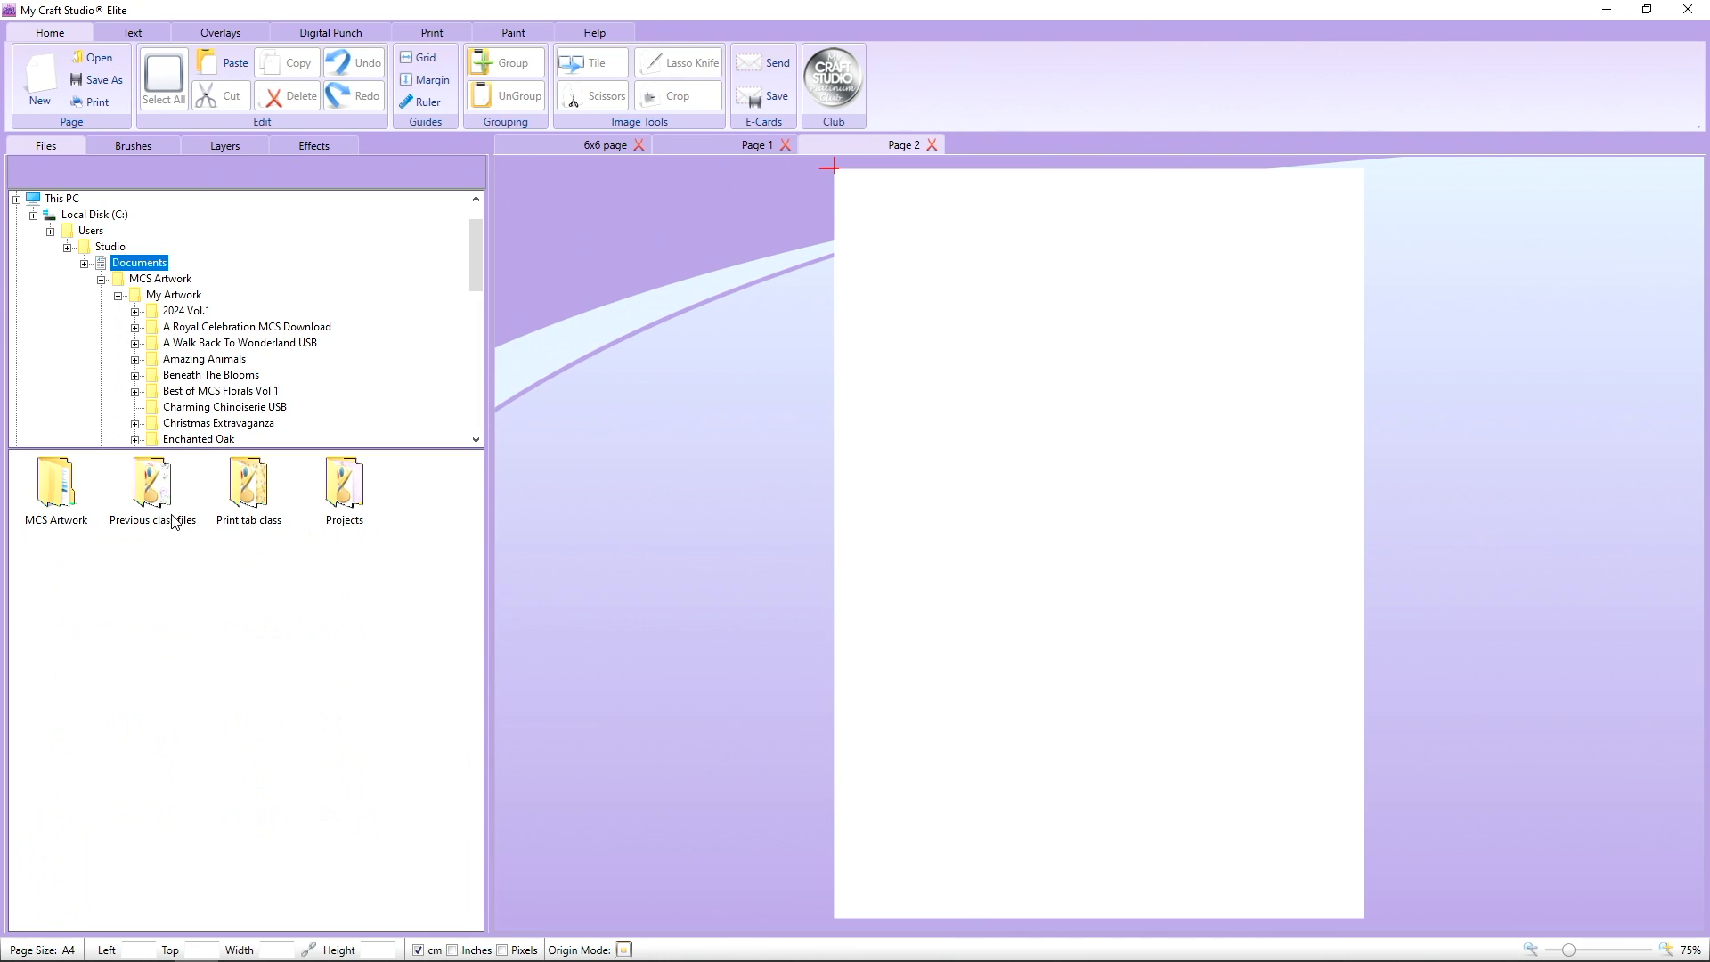
double_click(245, 491)
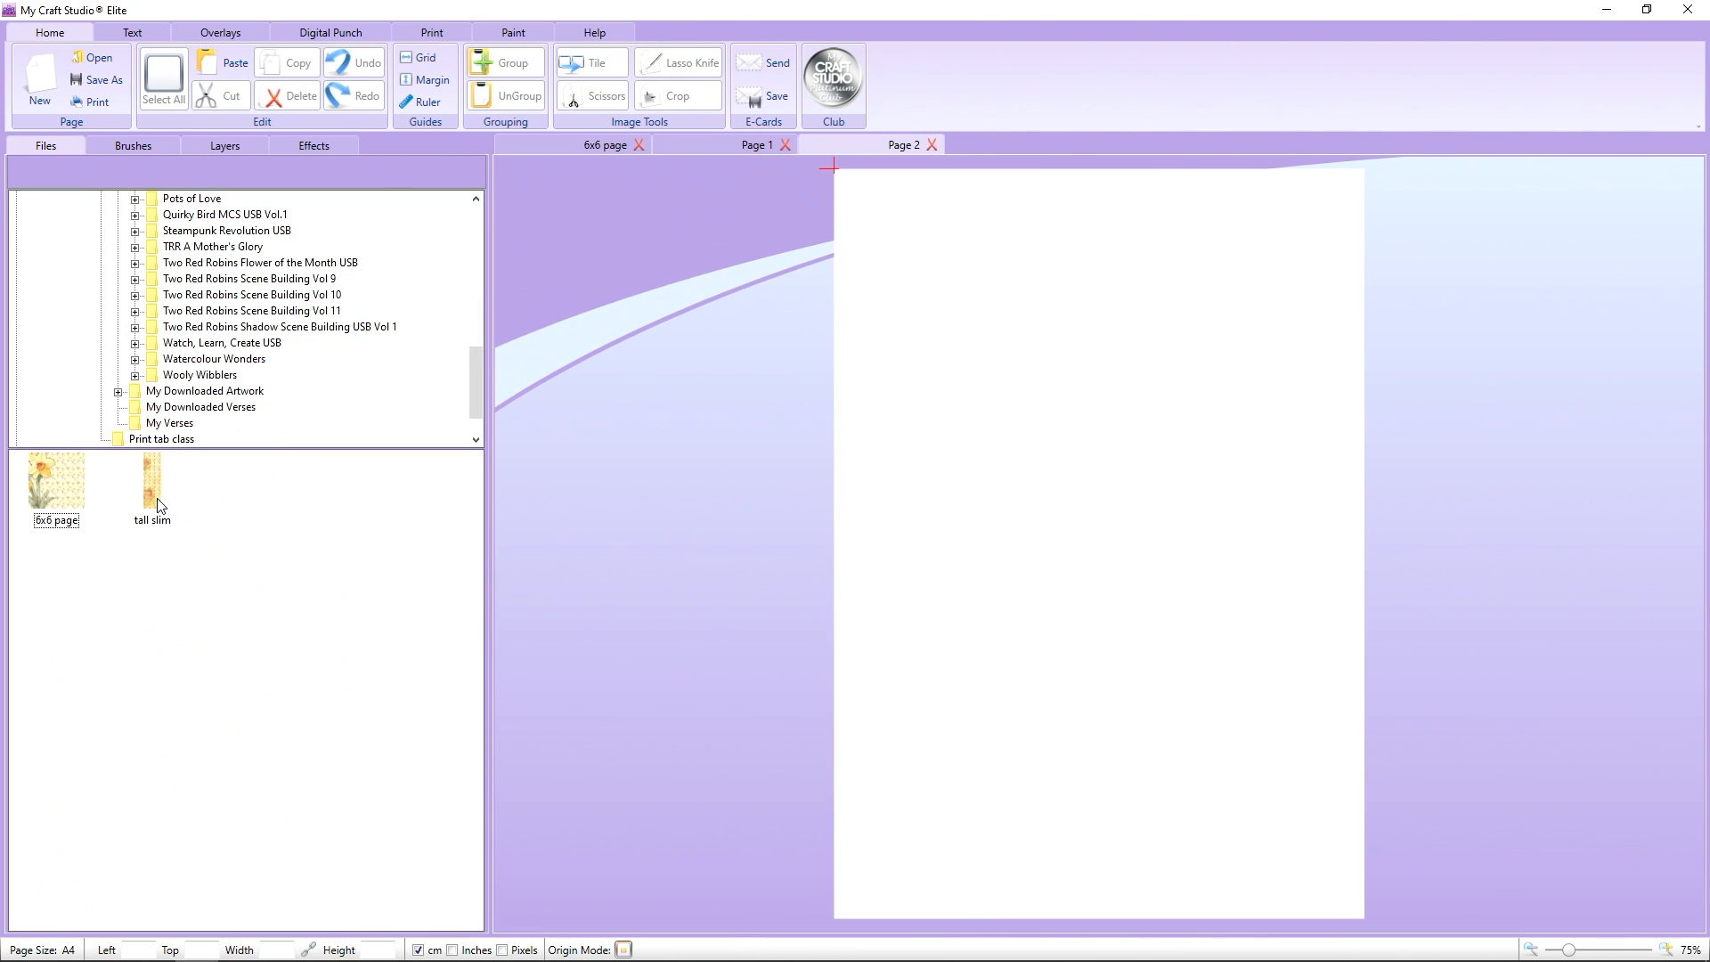
left_click_drag(162, 504, 732, 421)
left_click_drag(791, 514, 878, 285)
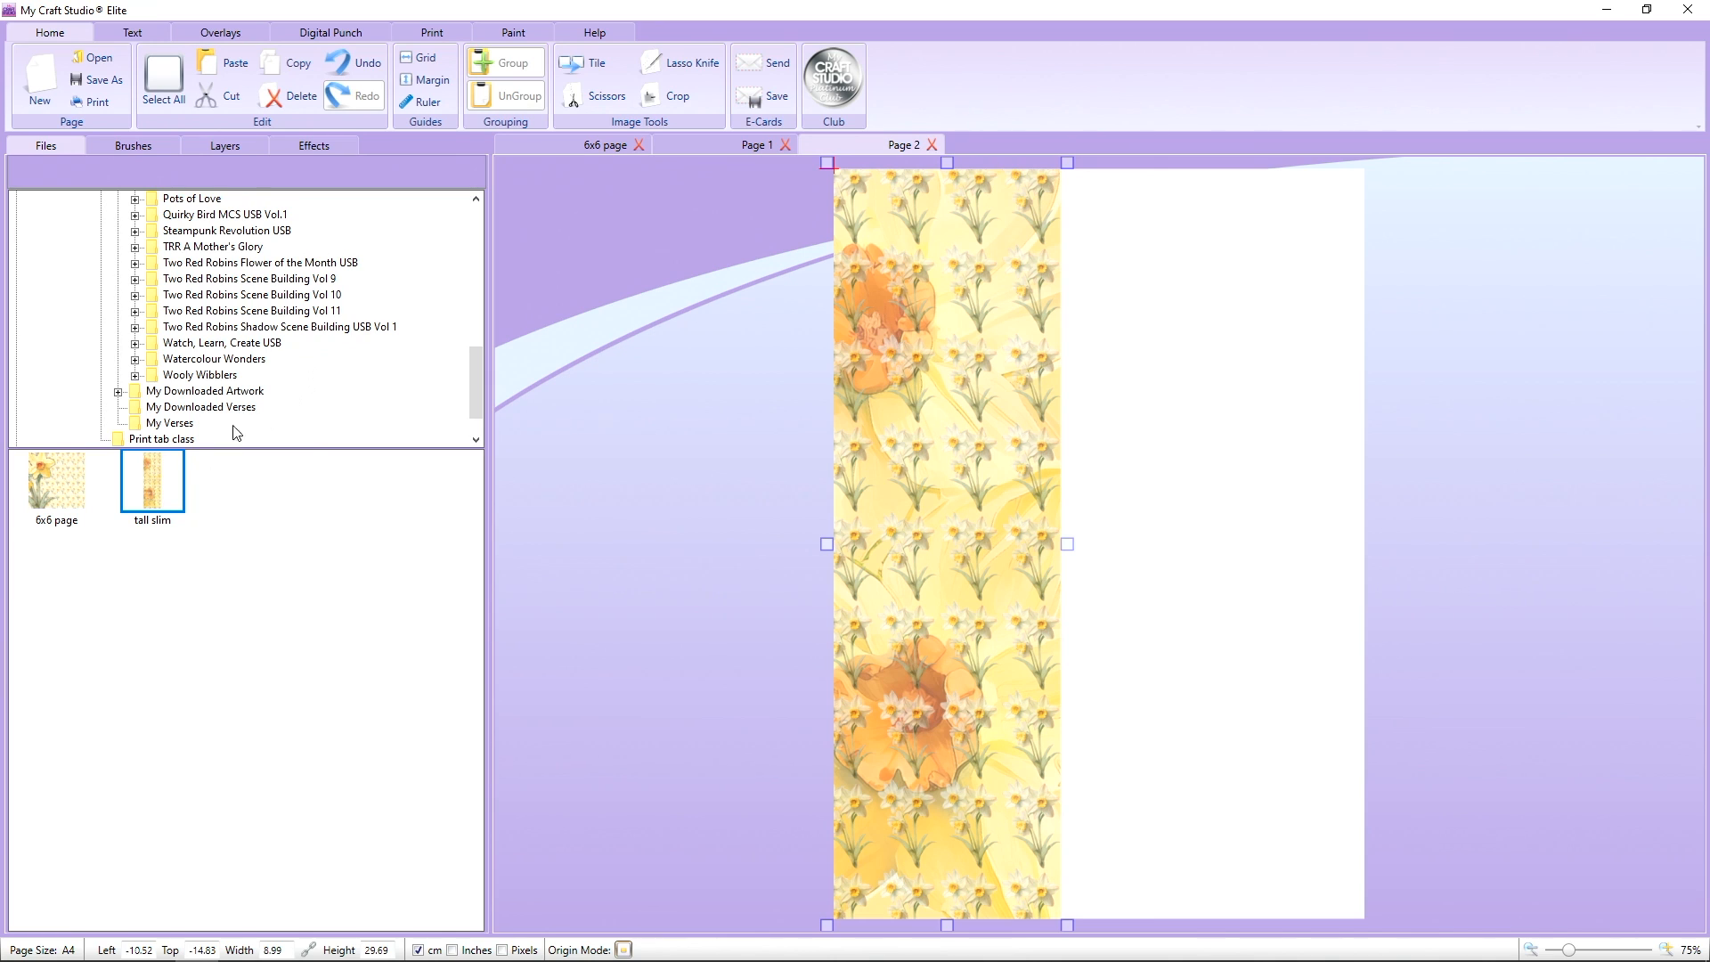
Place the Over the Edge DaffodilV2 image from FOTM Daffodil's 01 Scene Building folder at the page's upper-left corner.
scroll(227, 348, "up", 6)
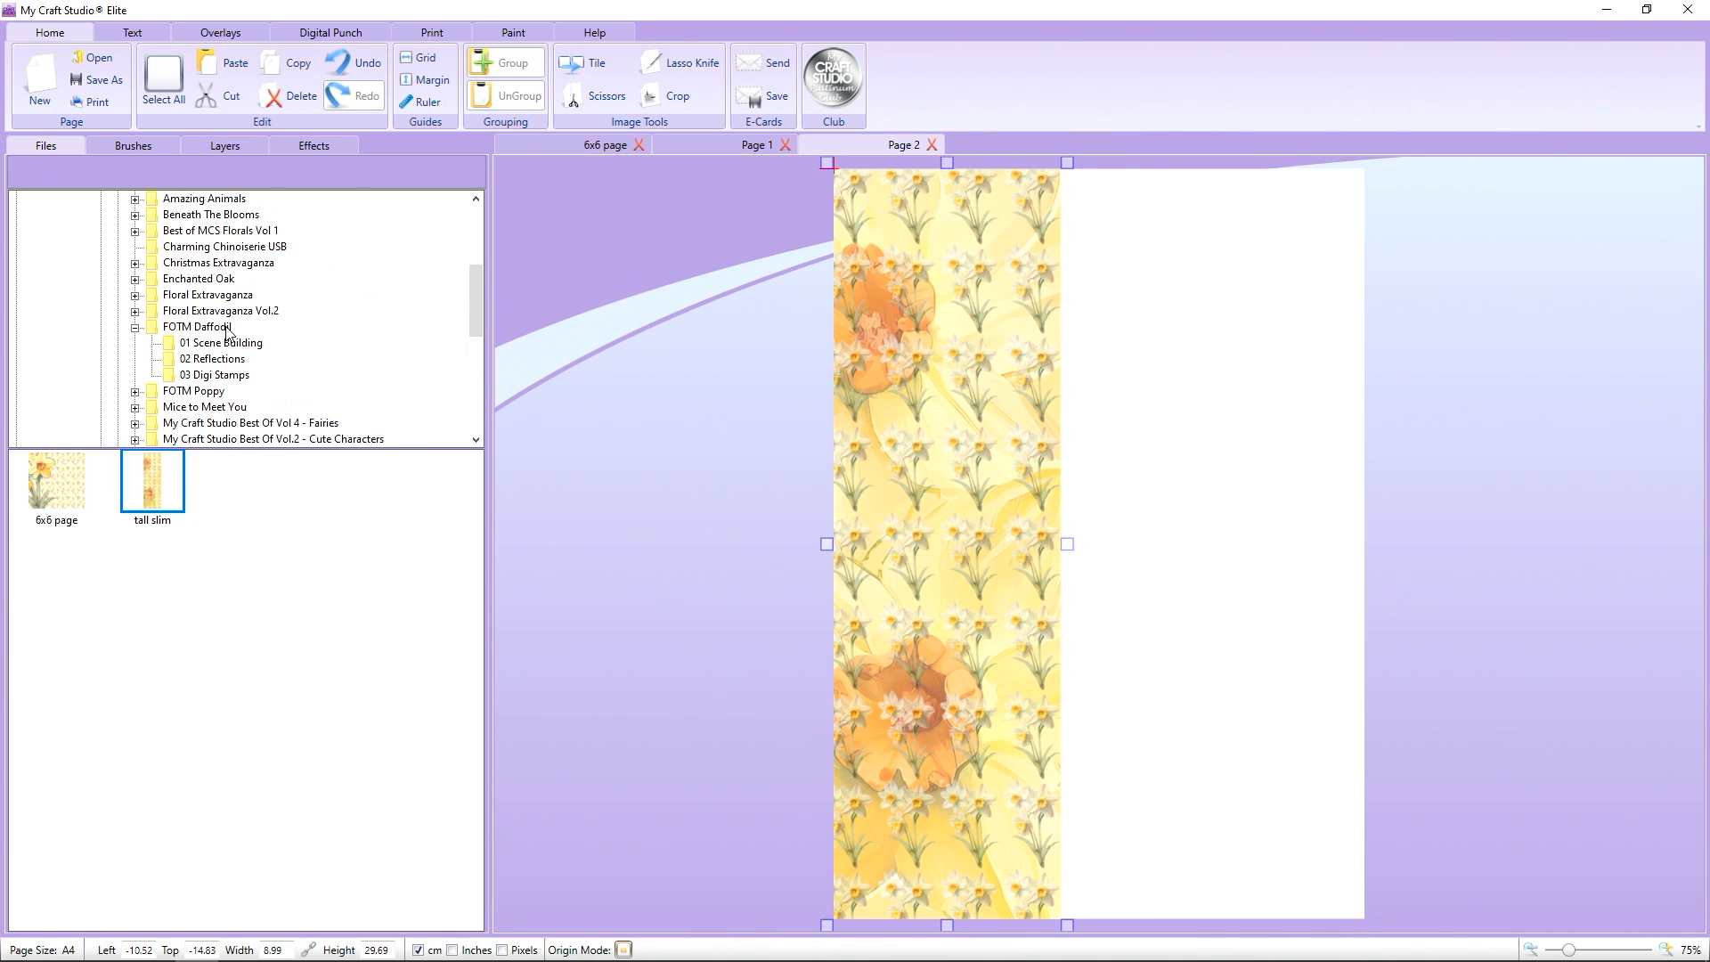
left_click(228, 343)
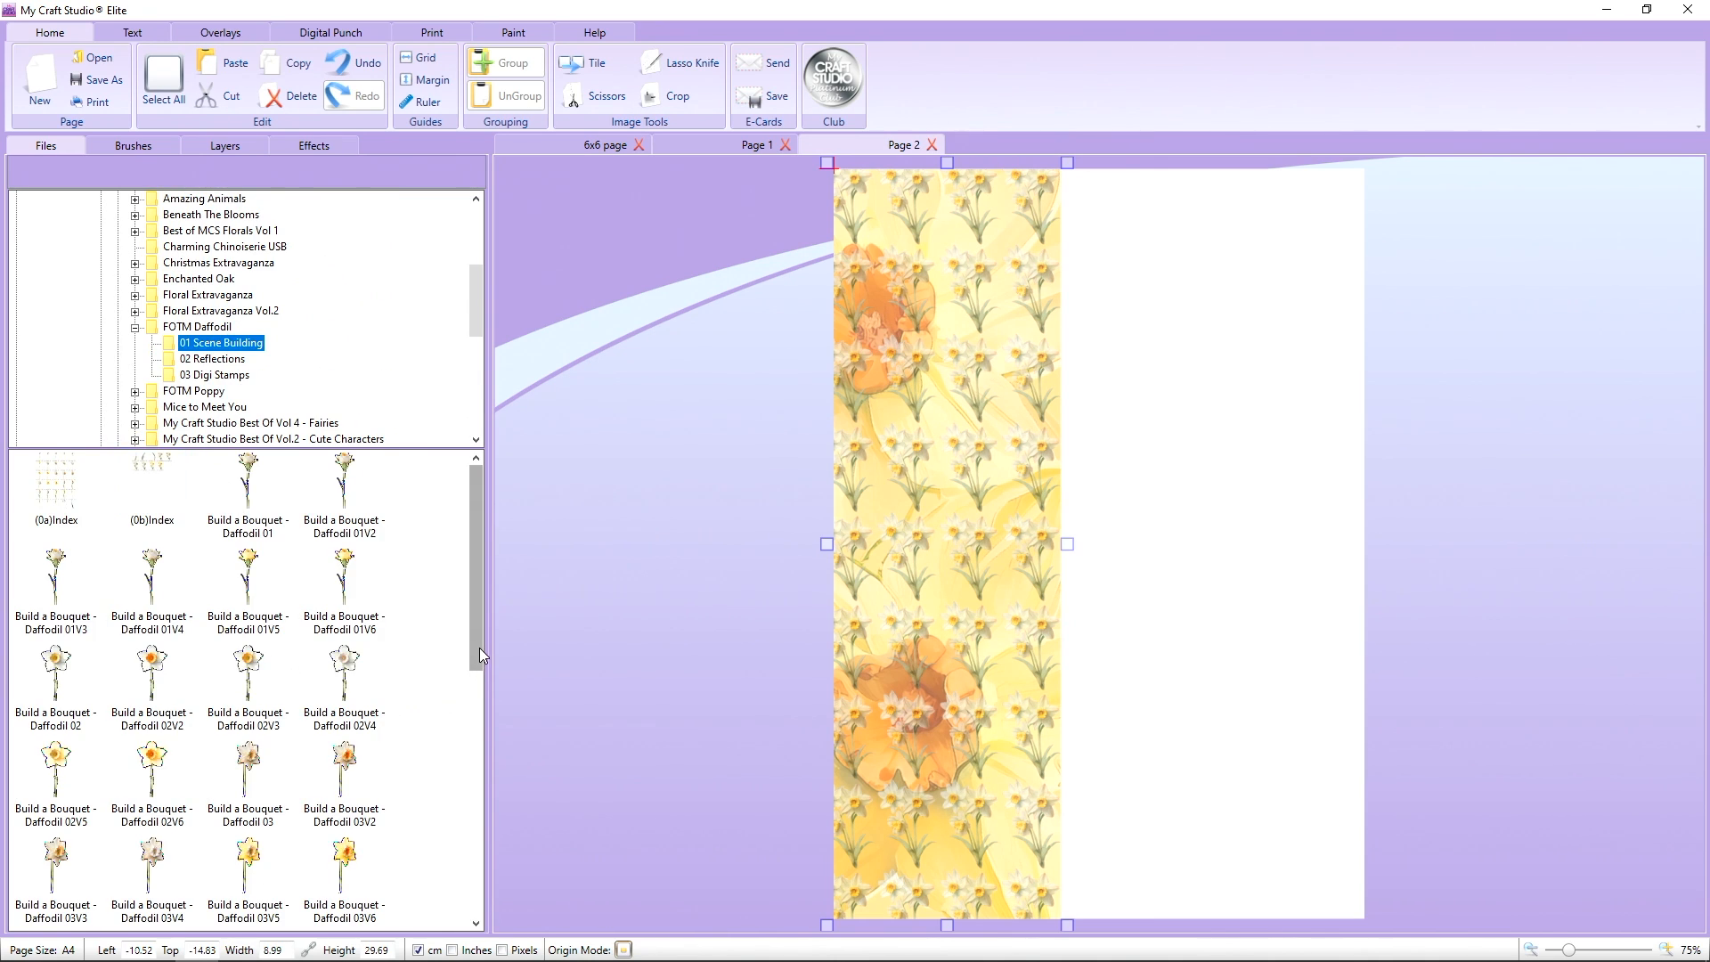
scroll(477, 677, "down", 4)
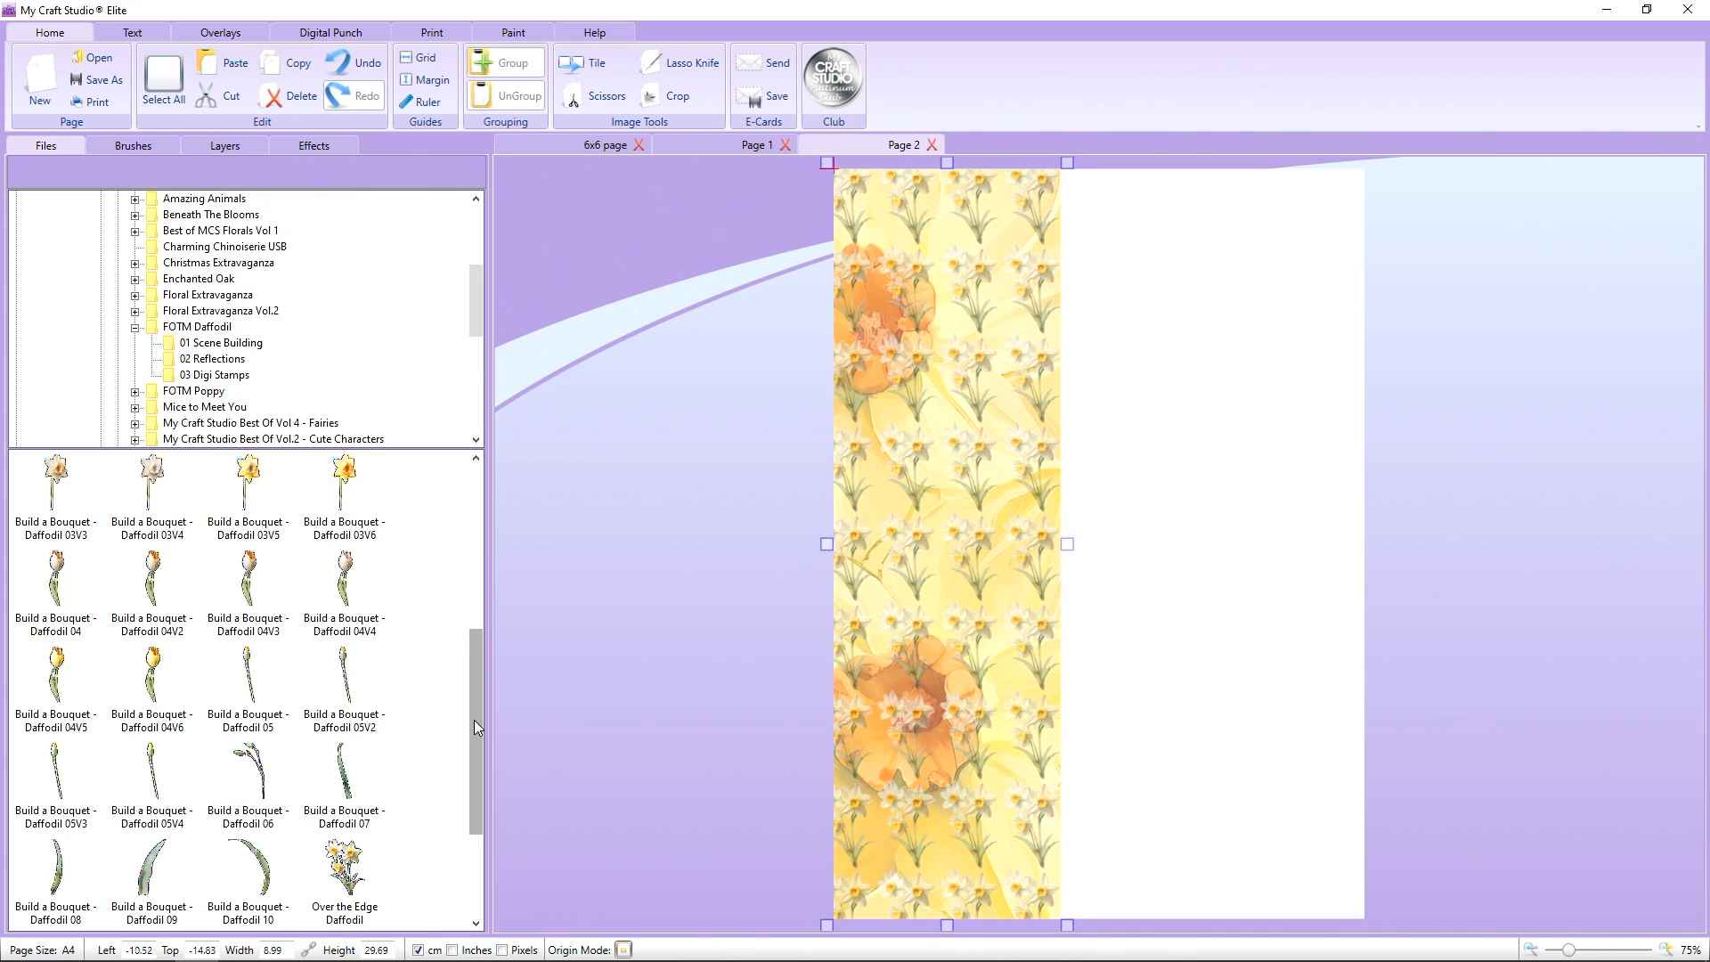
left_click_drag(477, 720, 312, 859)
left_click_drag(57, 768, 929, 265)
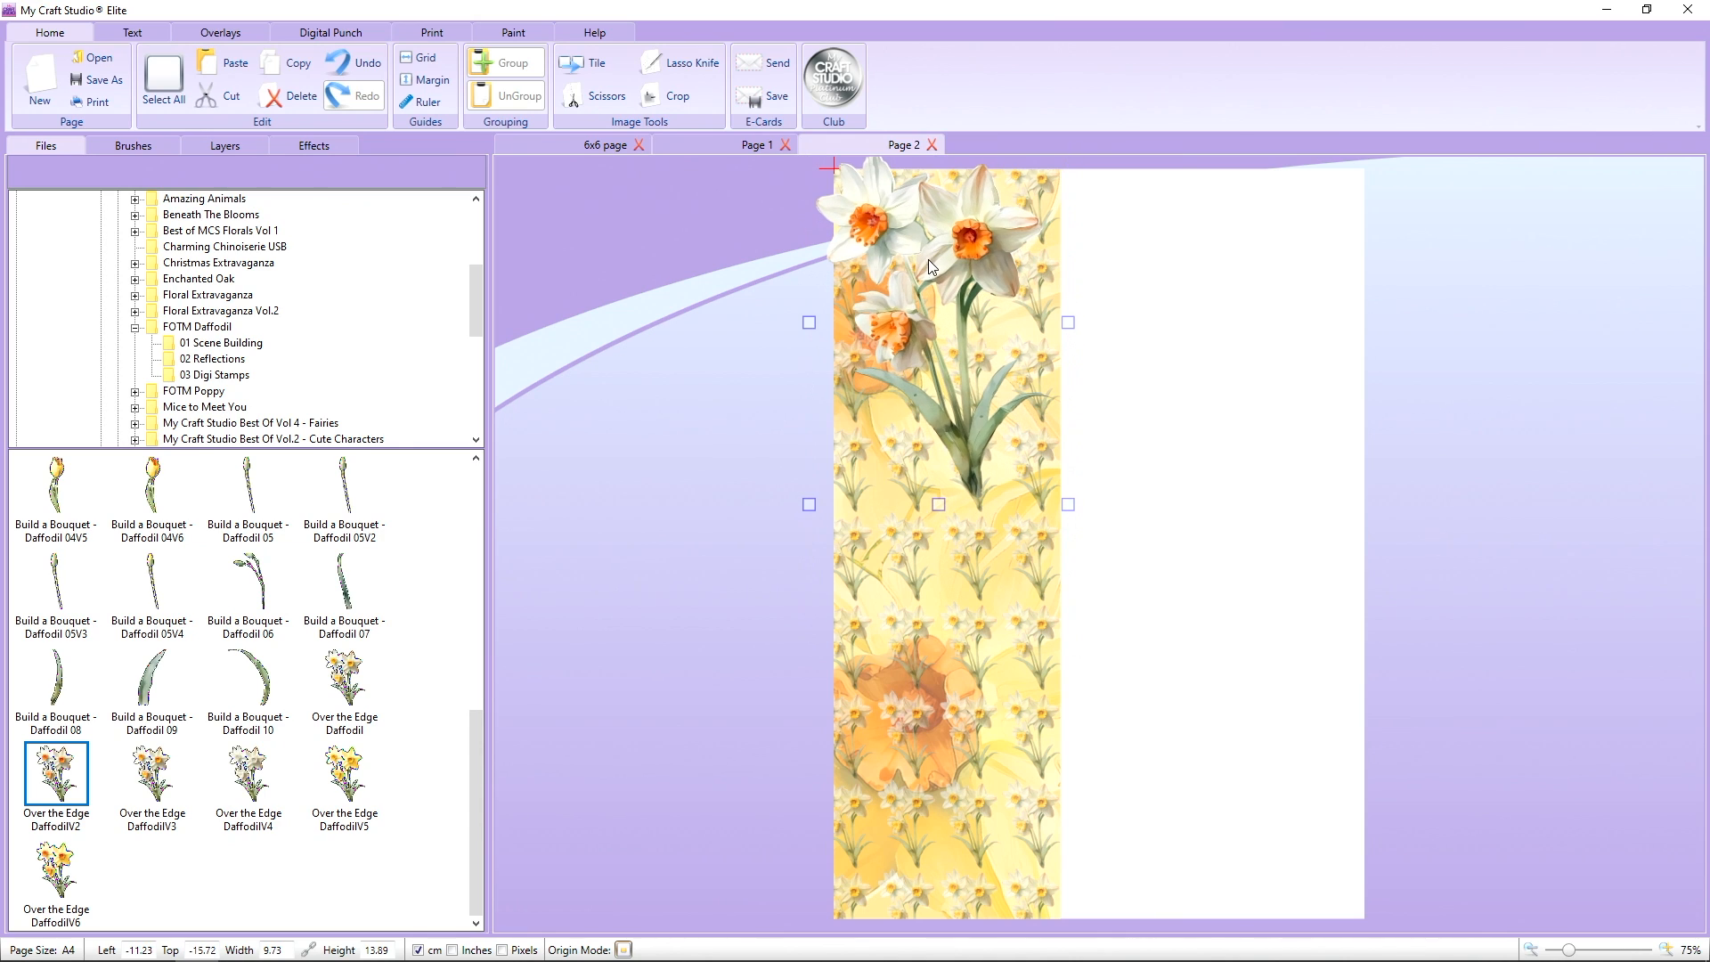
Shrink the daffodil bunch to about 6 cm wide and tile it across the whole page.
left_click_drag(1075, 504, 973, 370)
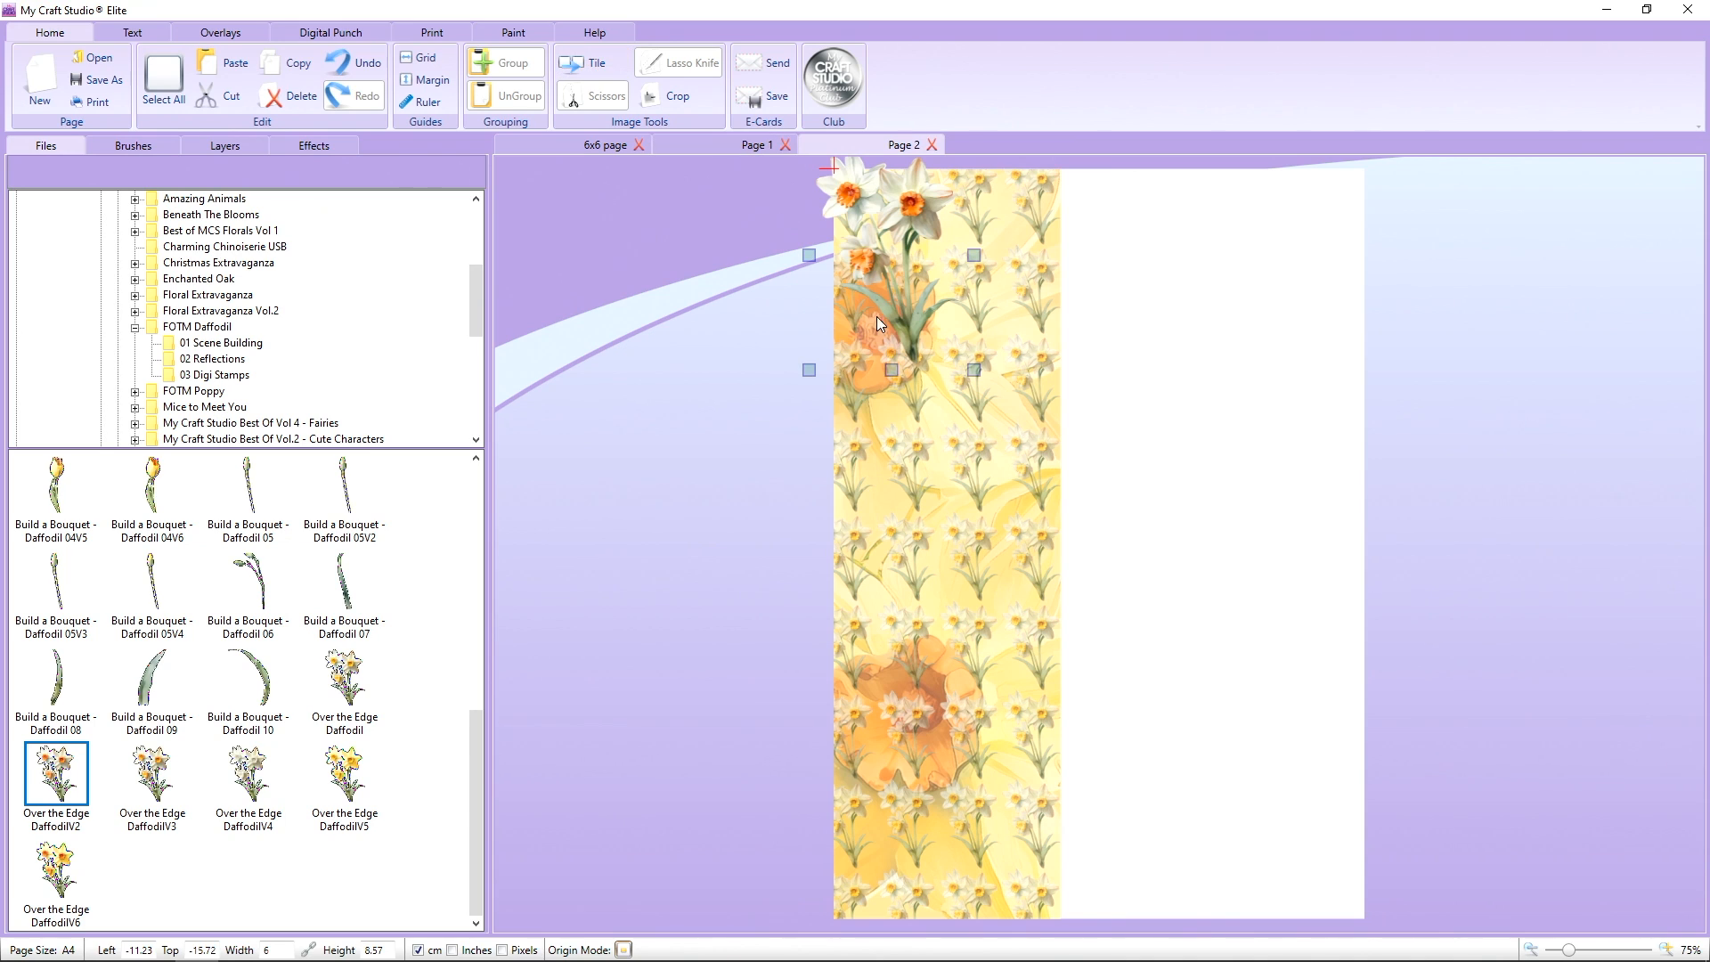
left_click_drag(962, 366, 1498, 932)
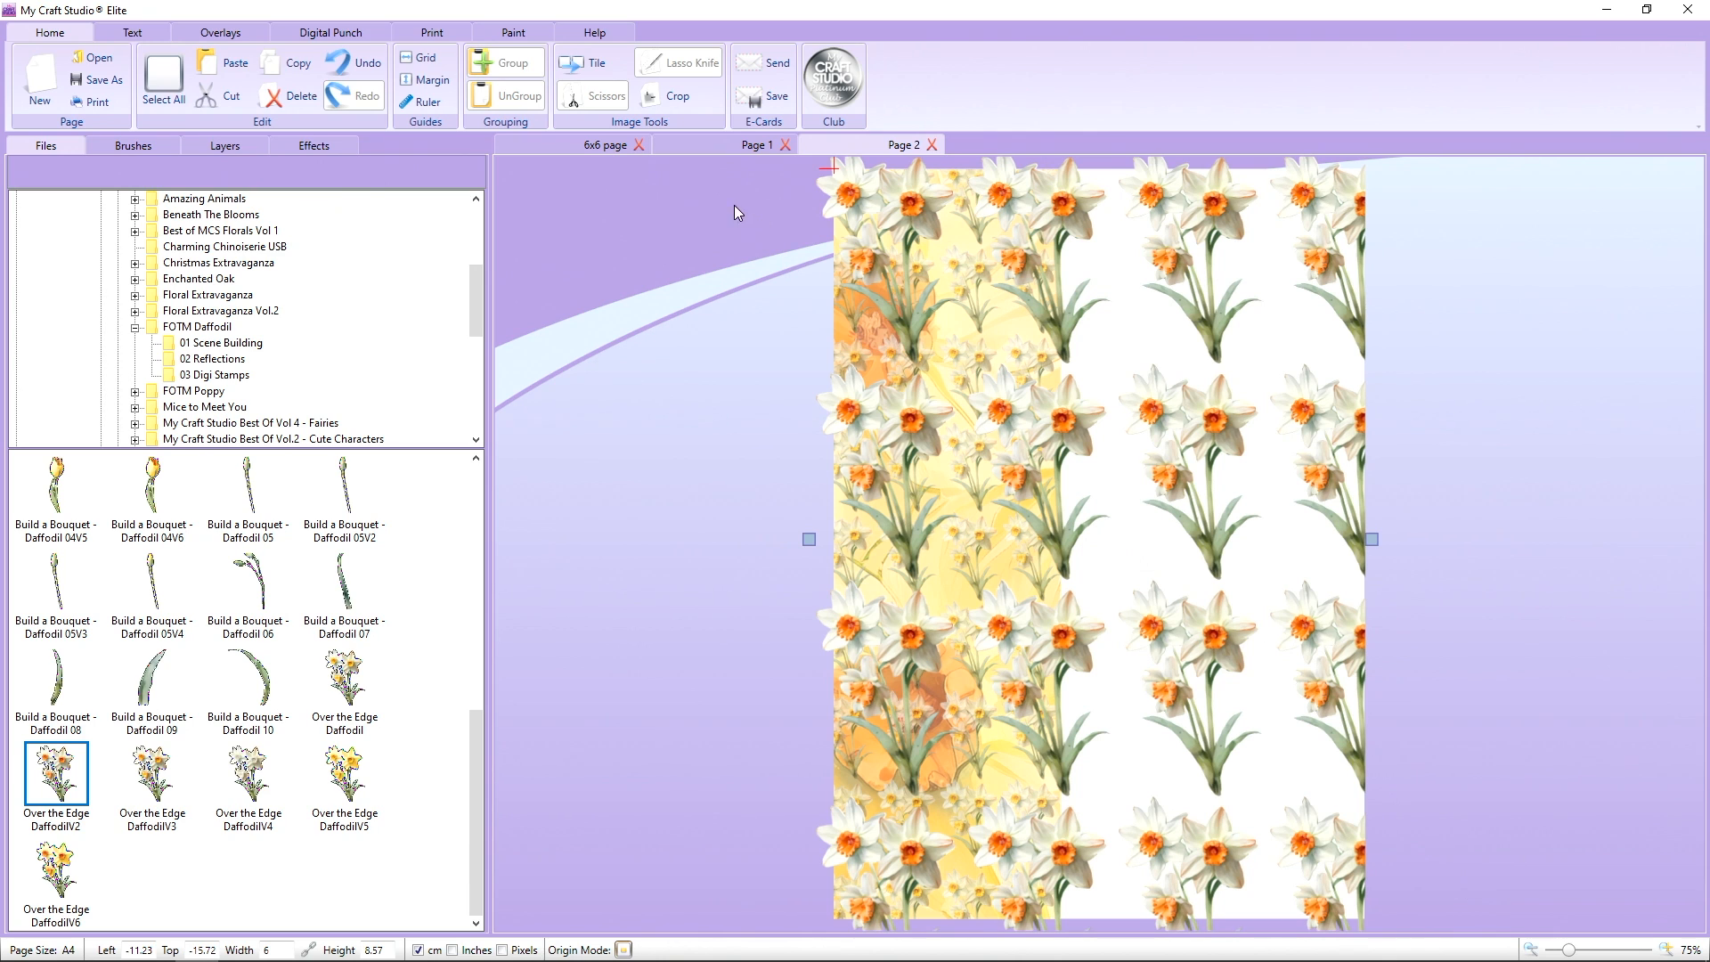
Duplicate the tiled daffodils, offset the copy down and to the left, and extend its tiling past the page's right edge.
right_click(985, 313)
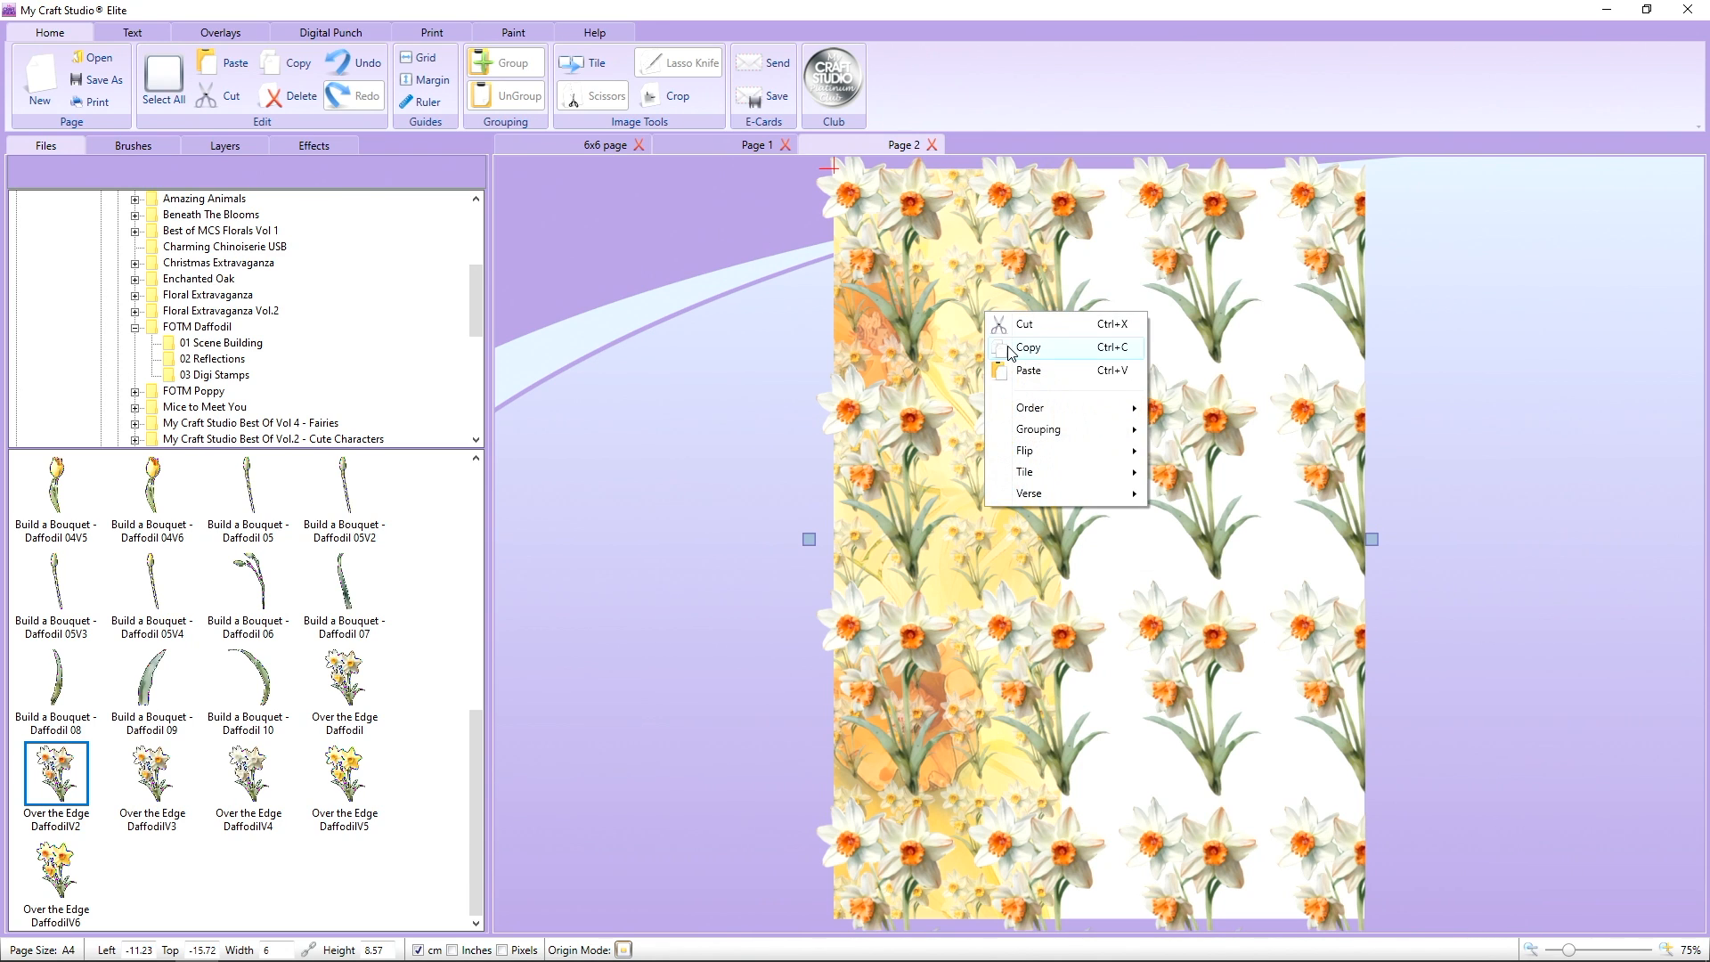
left_click(1026, 348)
right_click(1008, 346)
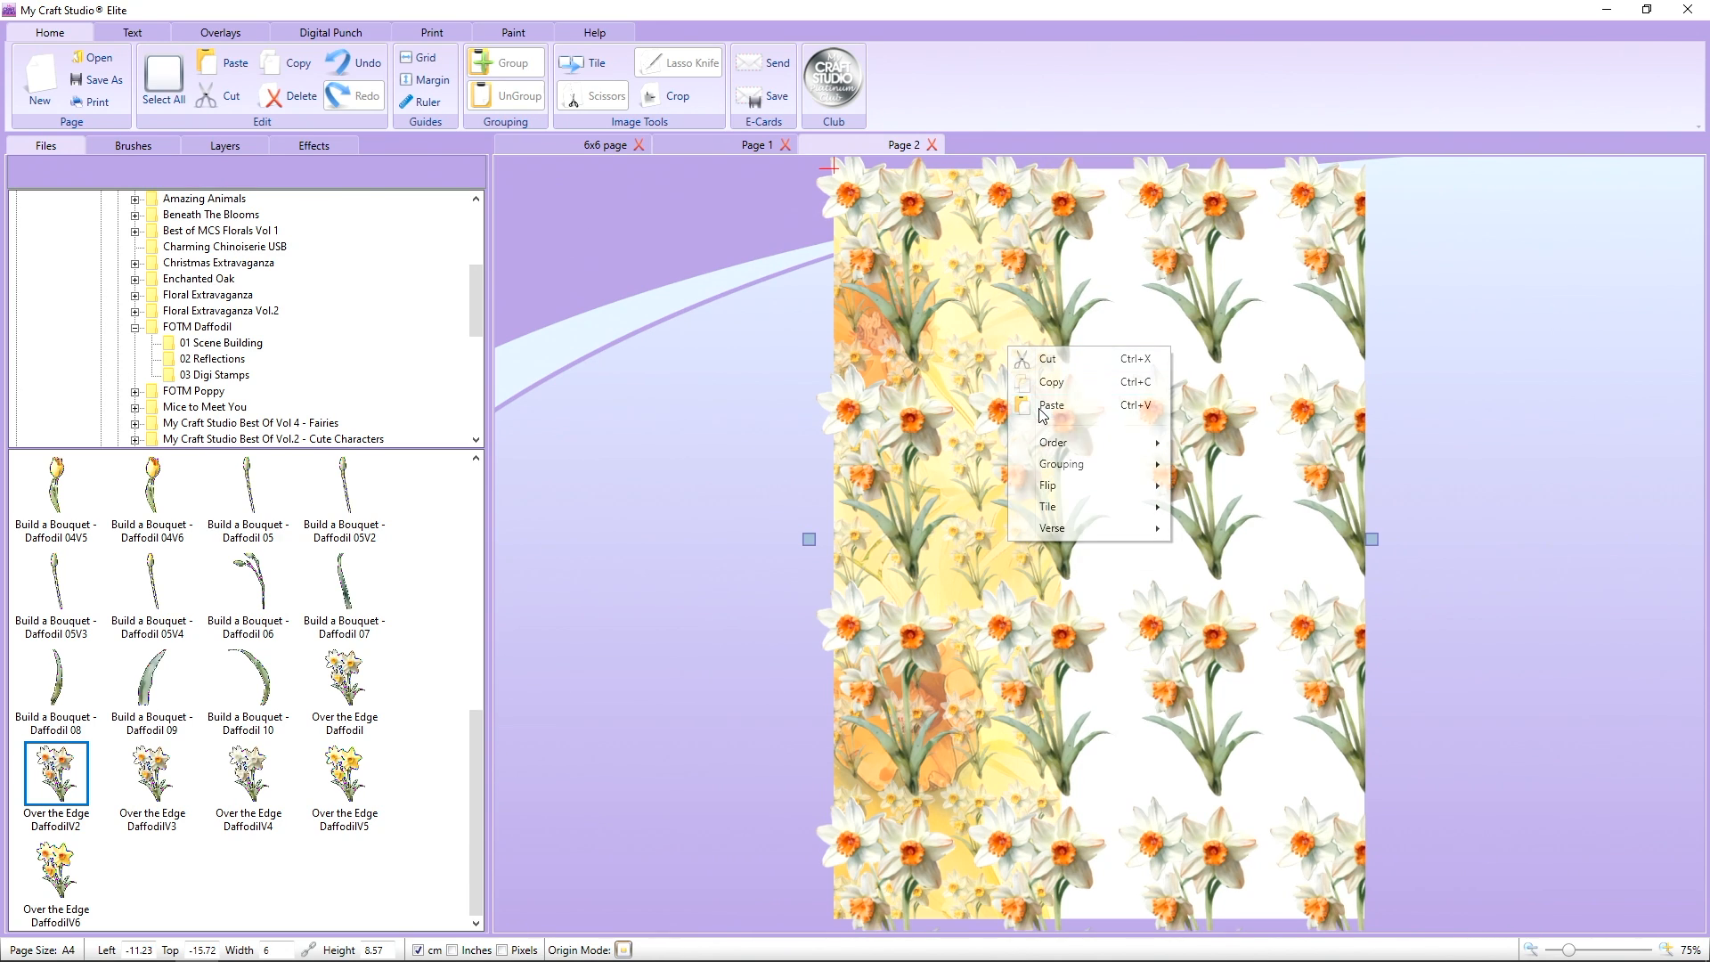
left_click(1033, 402)
left_click_drag(951, 321, 900, 335)
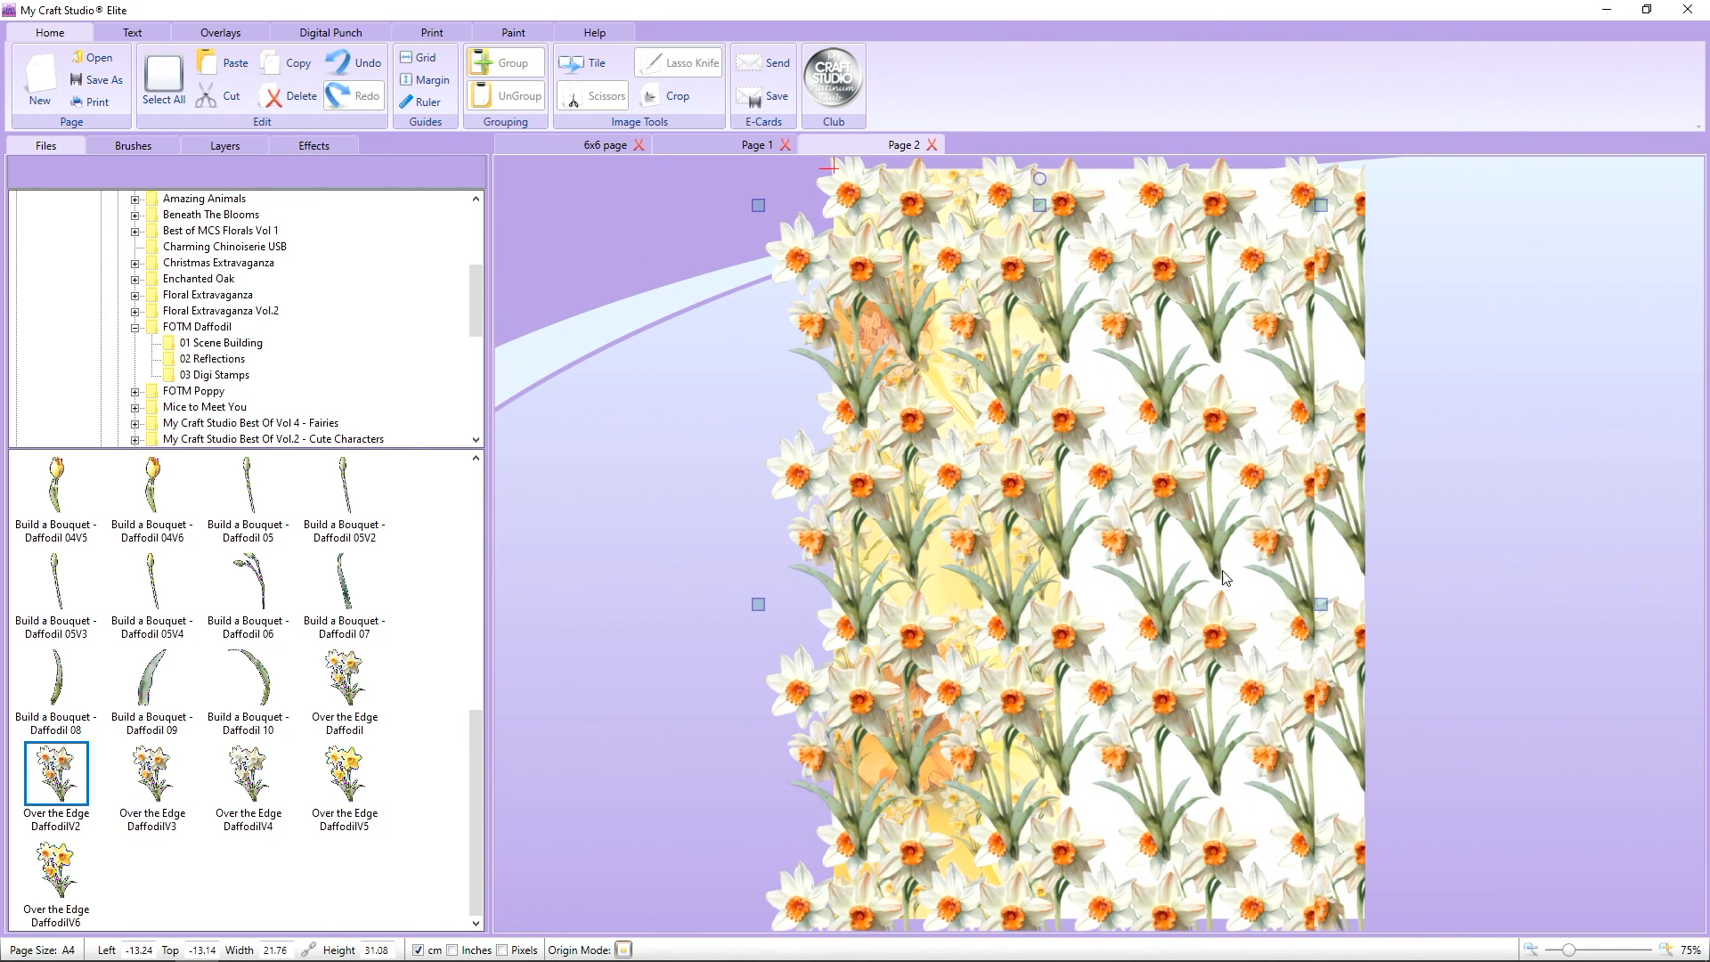
left_click_drag(1321, 606, 1399, 598)
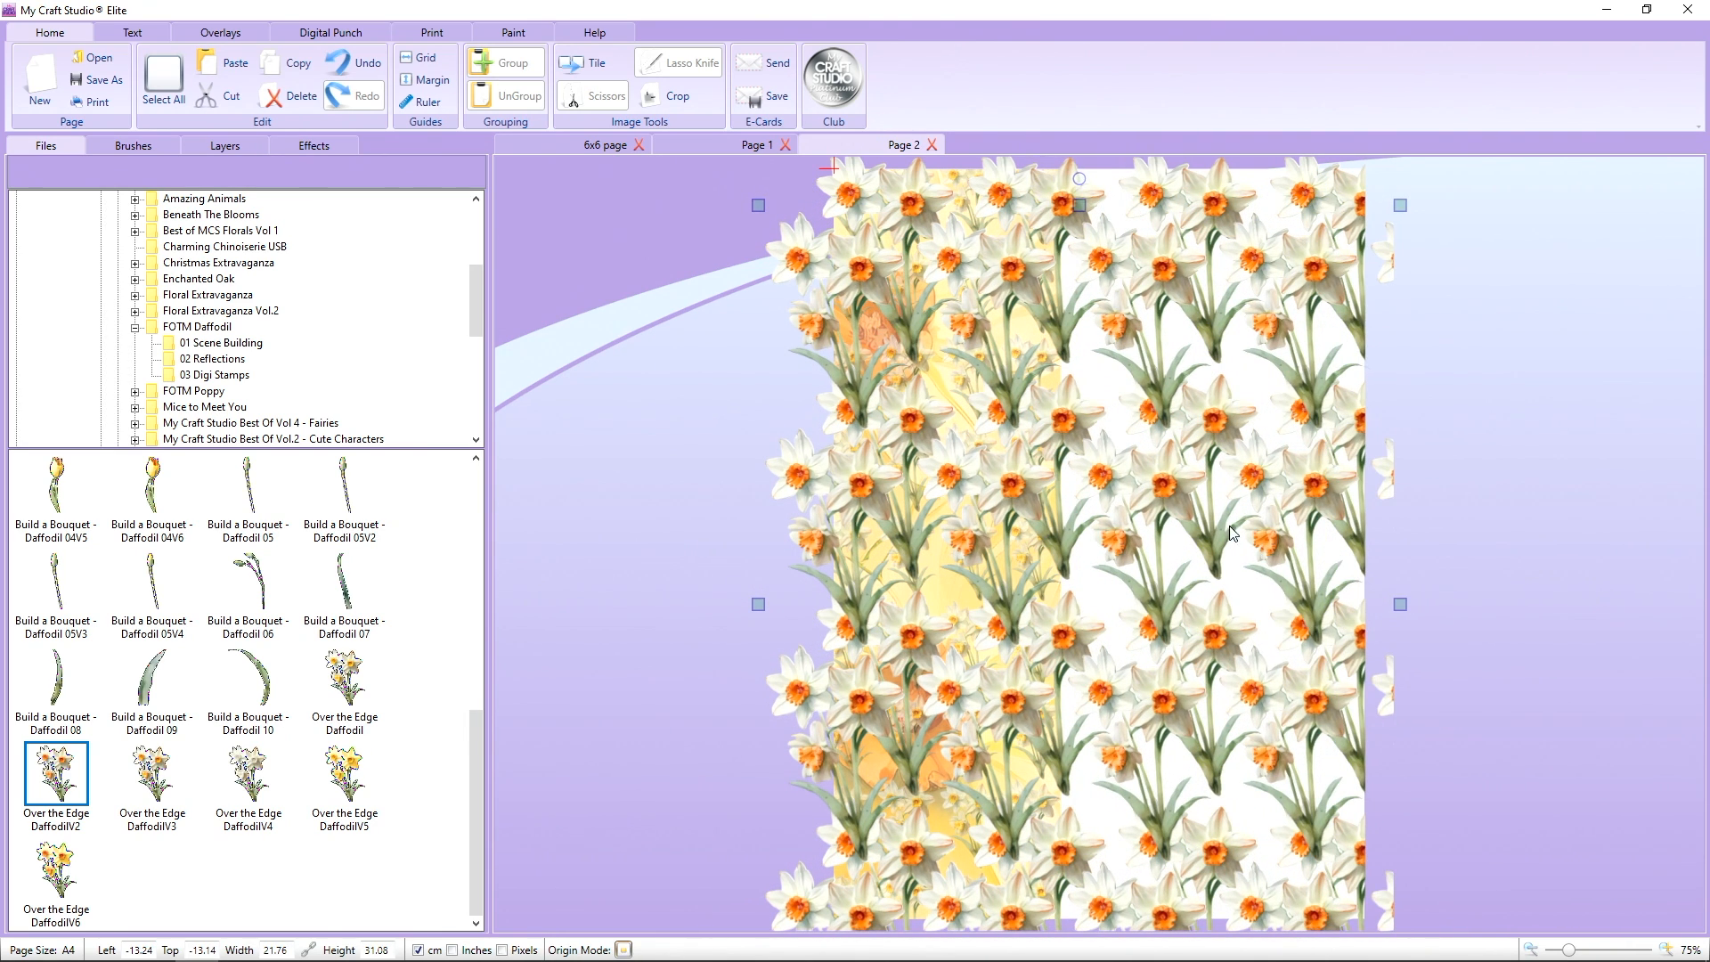
Duplicate the offset daffodil pattern, shift this second copy lower and slightly left, and extend its tiling beyond the right edge.
right_click(950, 373)
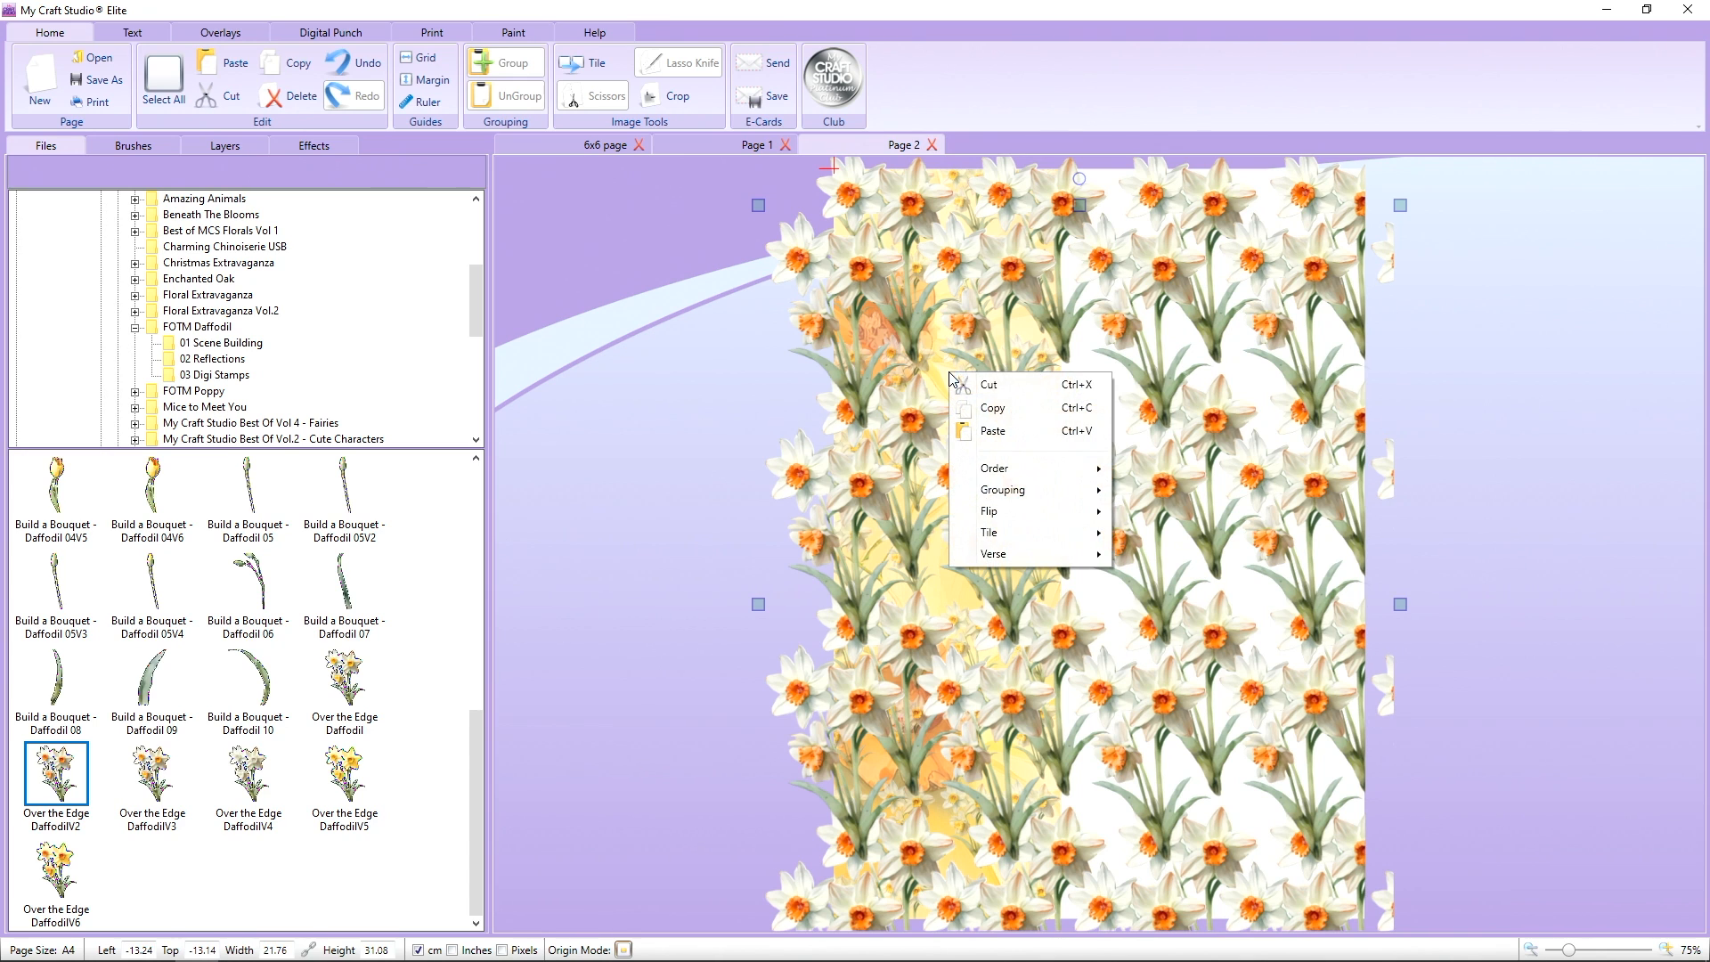
left_click(991, 415)
right_click(992, 414)
left_click(1033, 471)
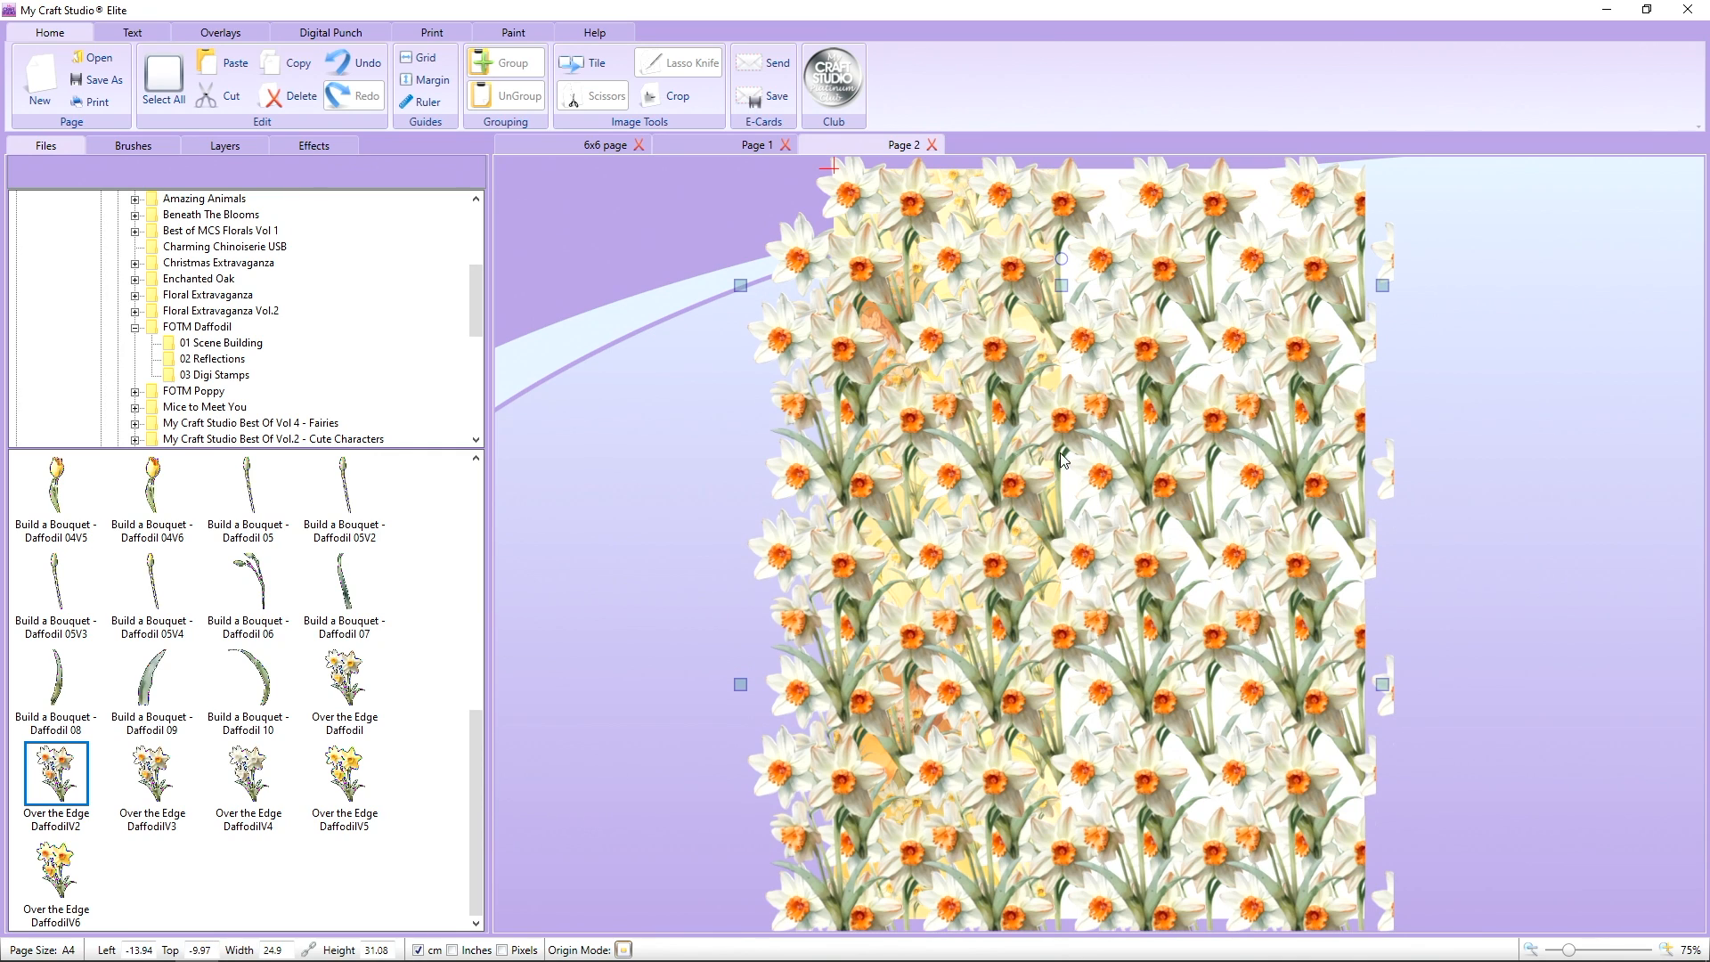
left_click_drag(1382, 684, 1404, 683)
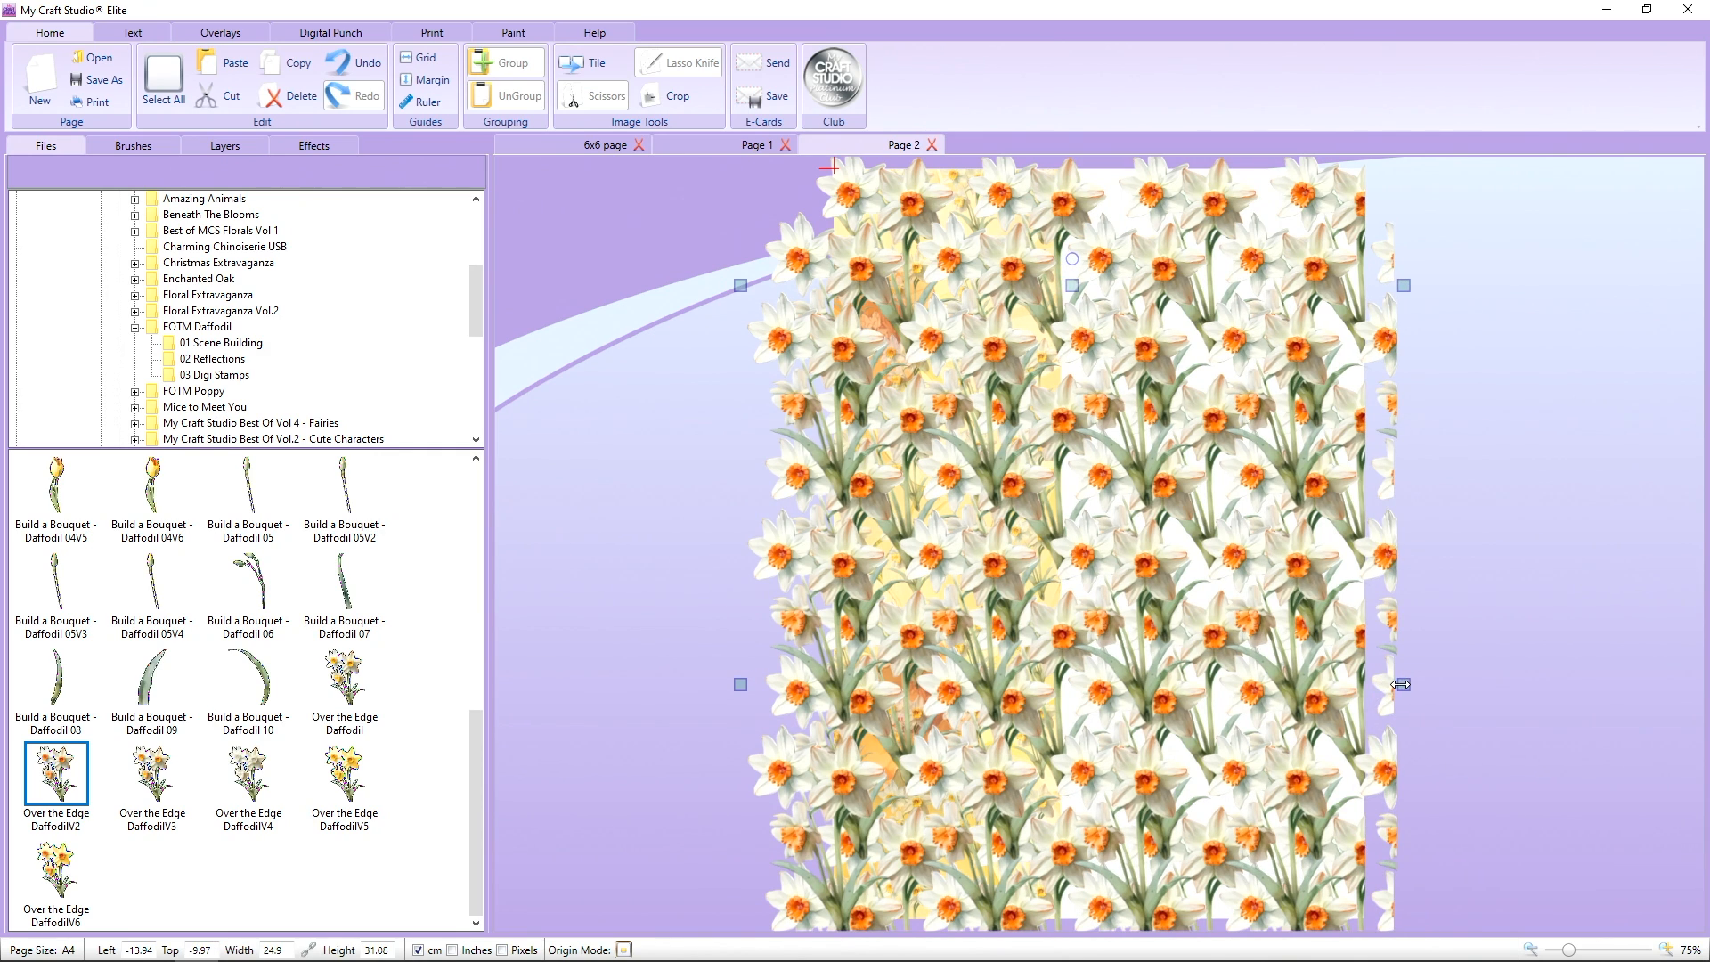
Send the newest, lowest copy of the tiled daffodil pattern to the back of the layer order.
right_click(951, 357)
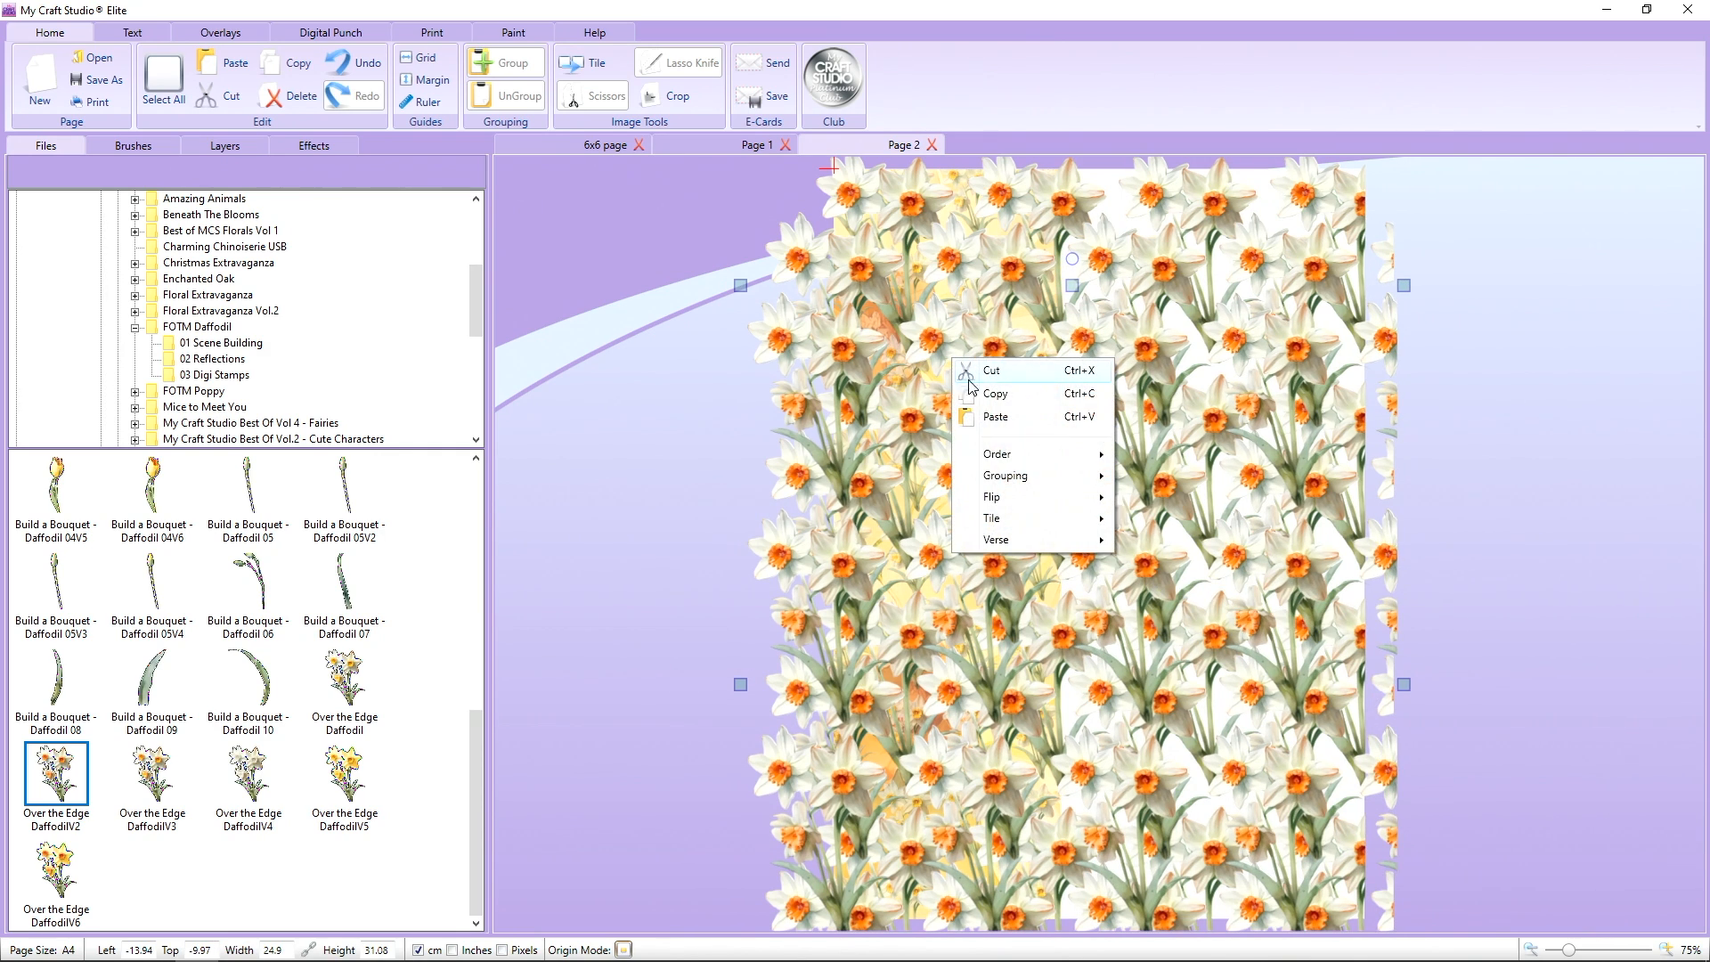
mouse_move(1015, 454)
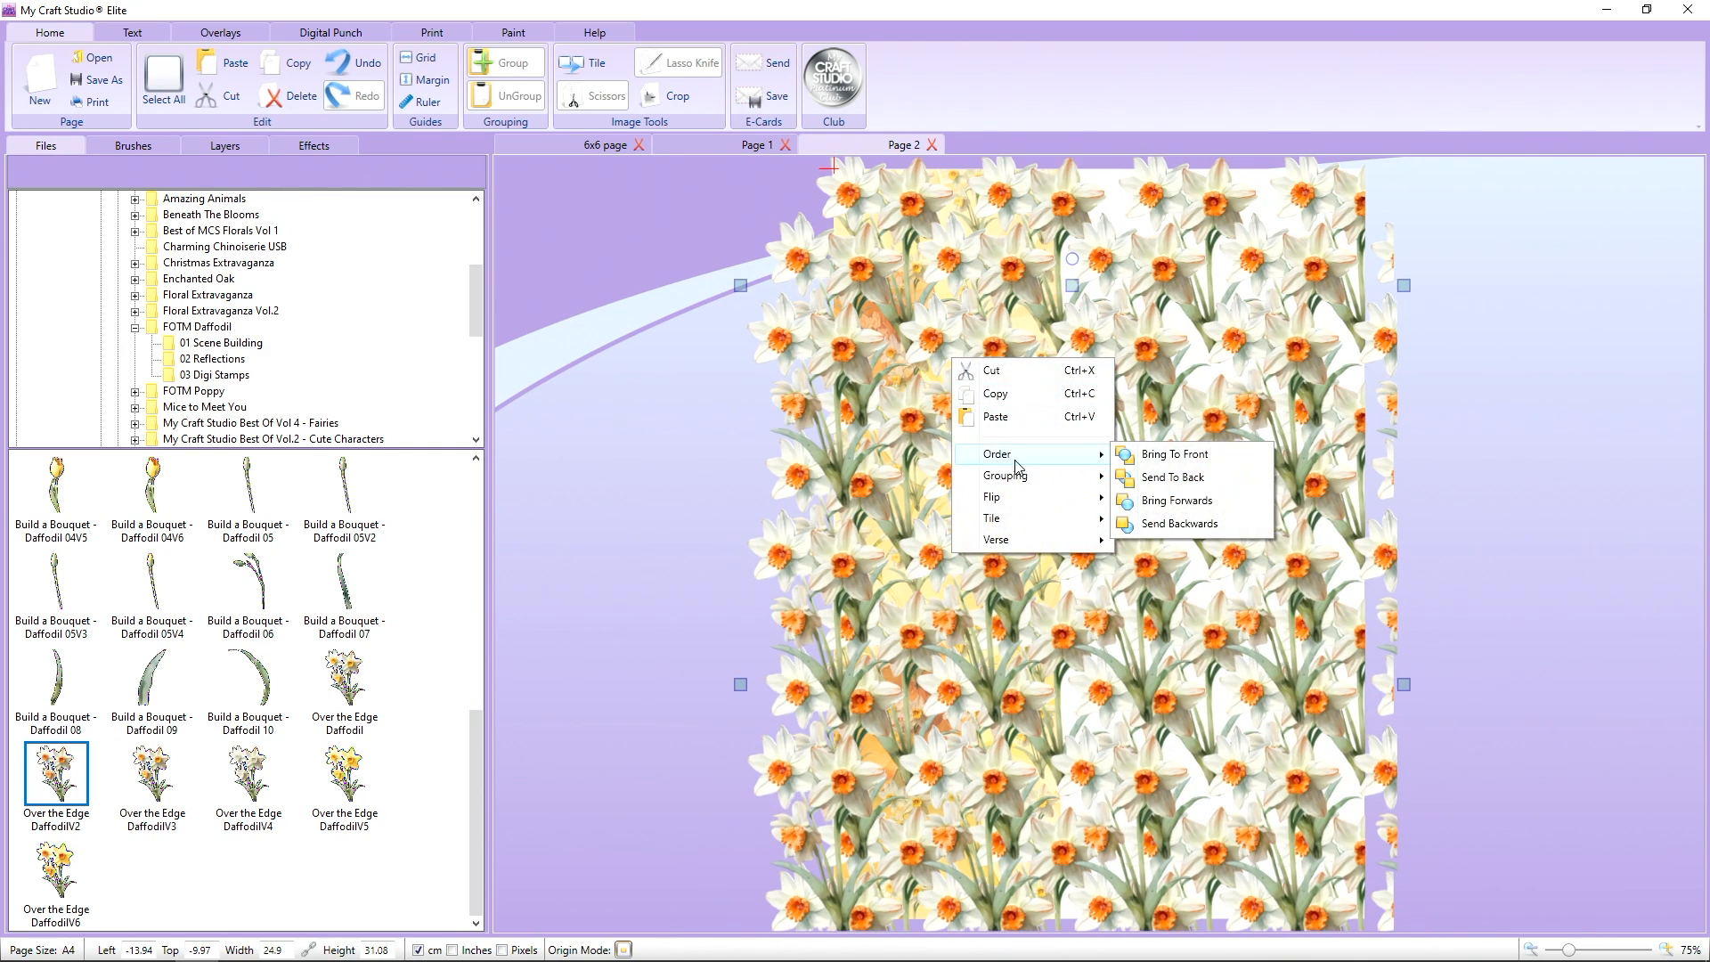
left_click(1158, 497)
right_click(1060, 422)
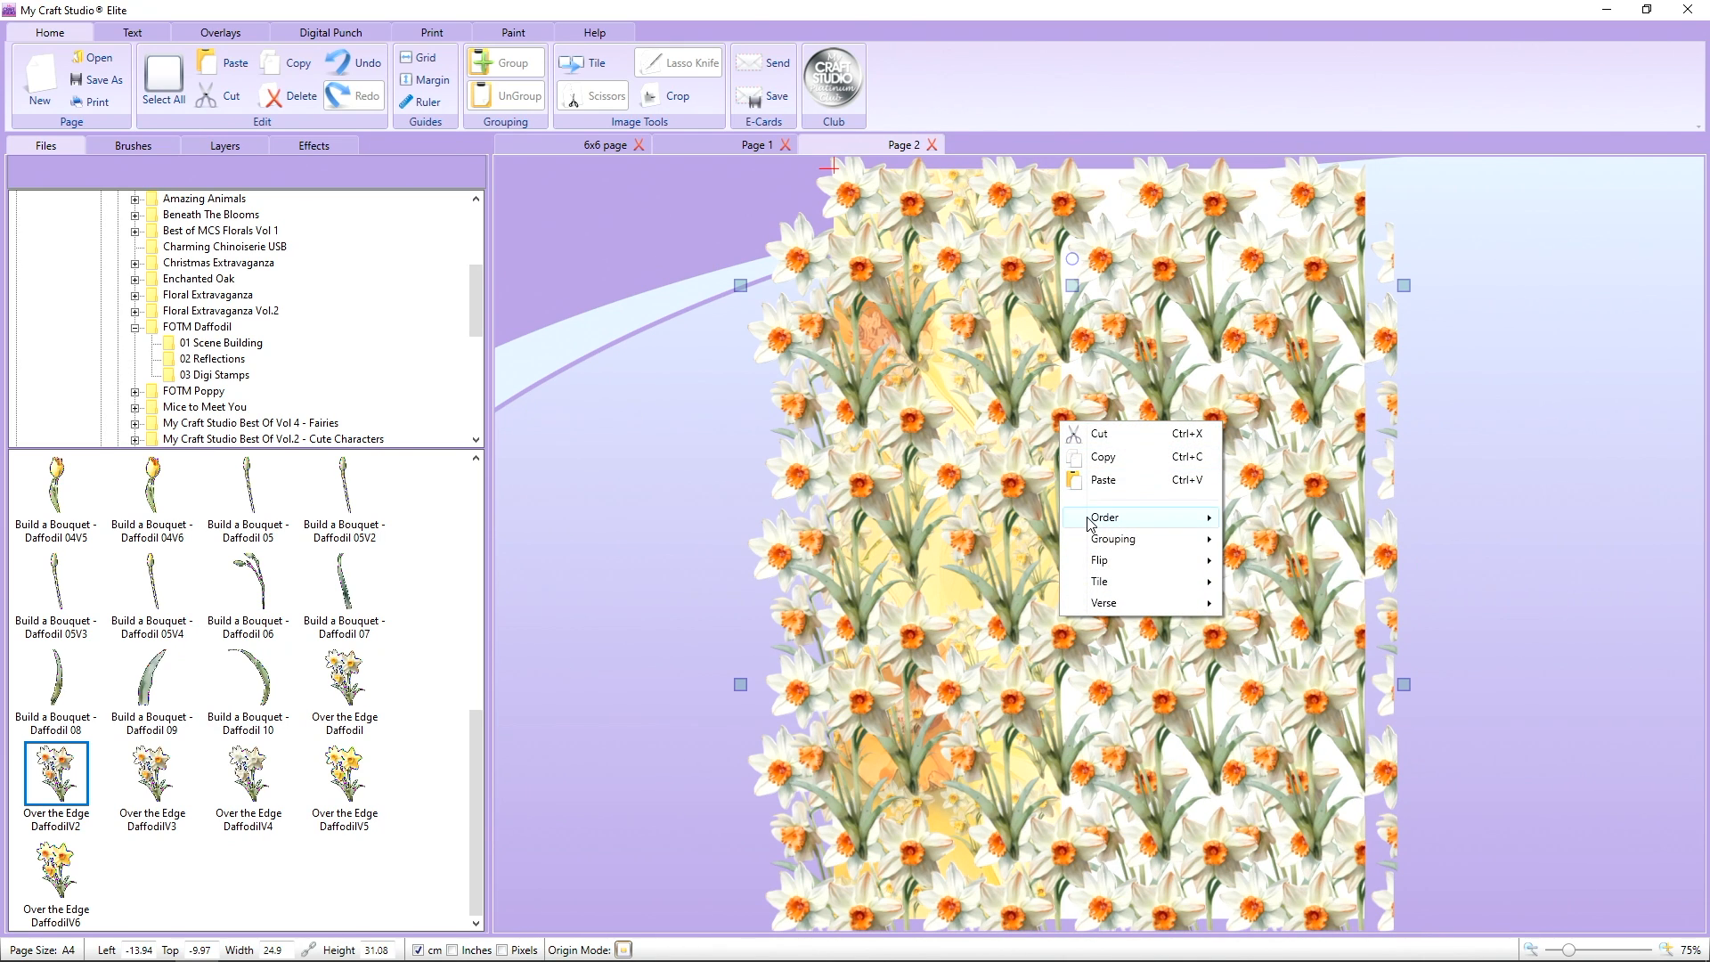
mouse_move(1105, 516)
left_click(1251, 547)
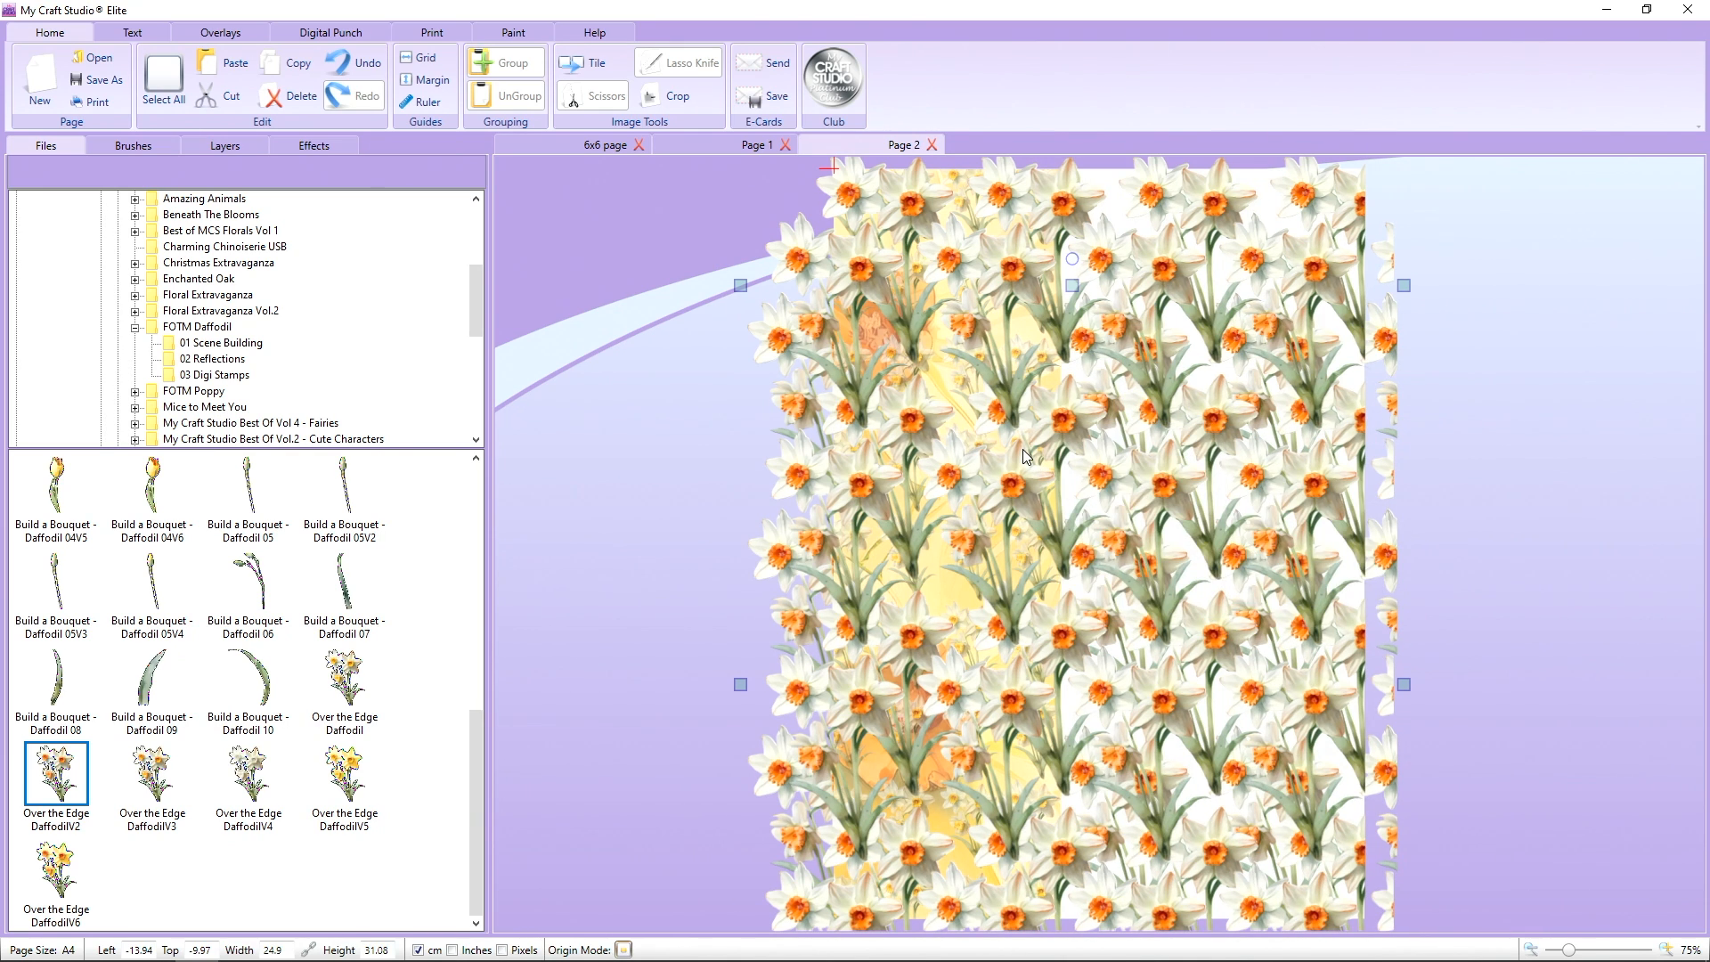
Send the first offset copy of the tiled daffodil pattern to the back as well.
right_click(1024, 456)
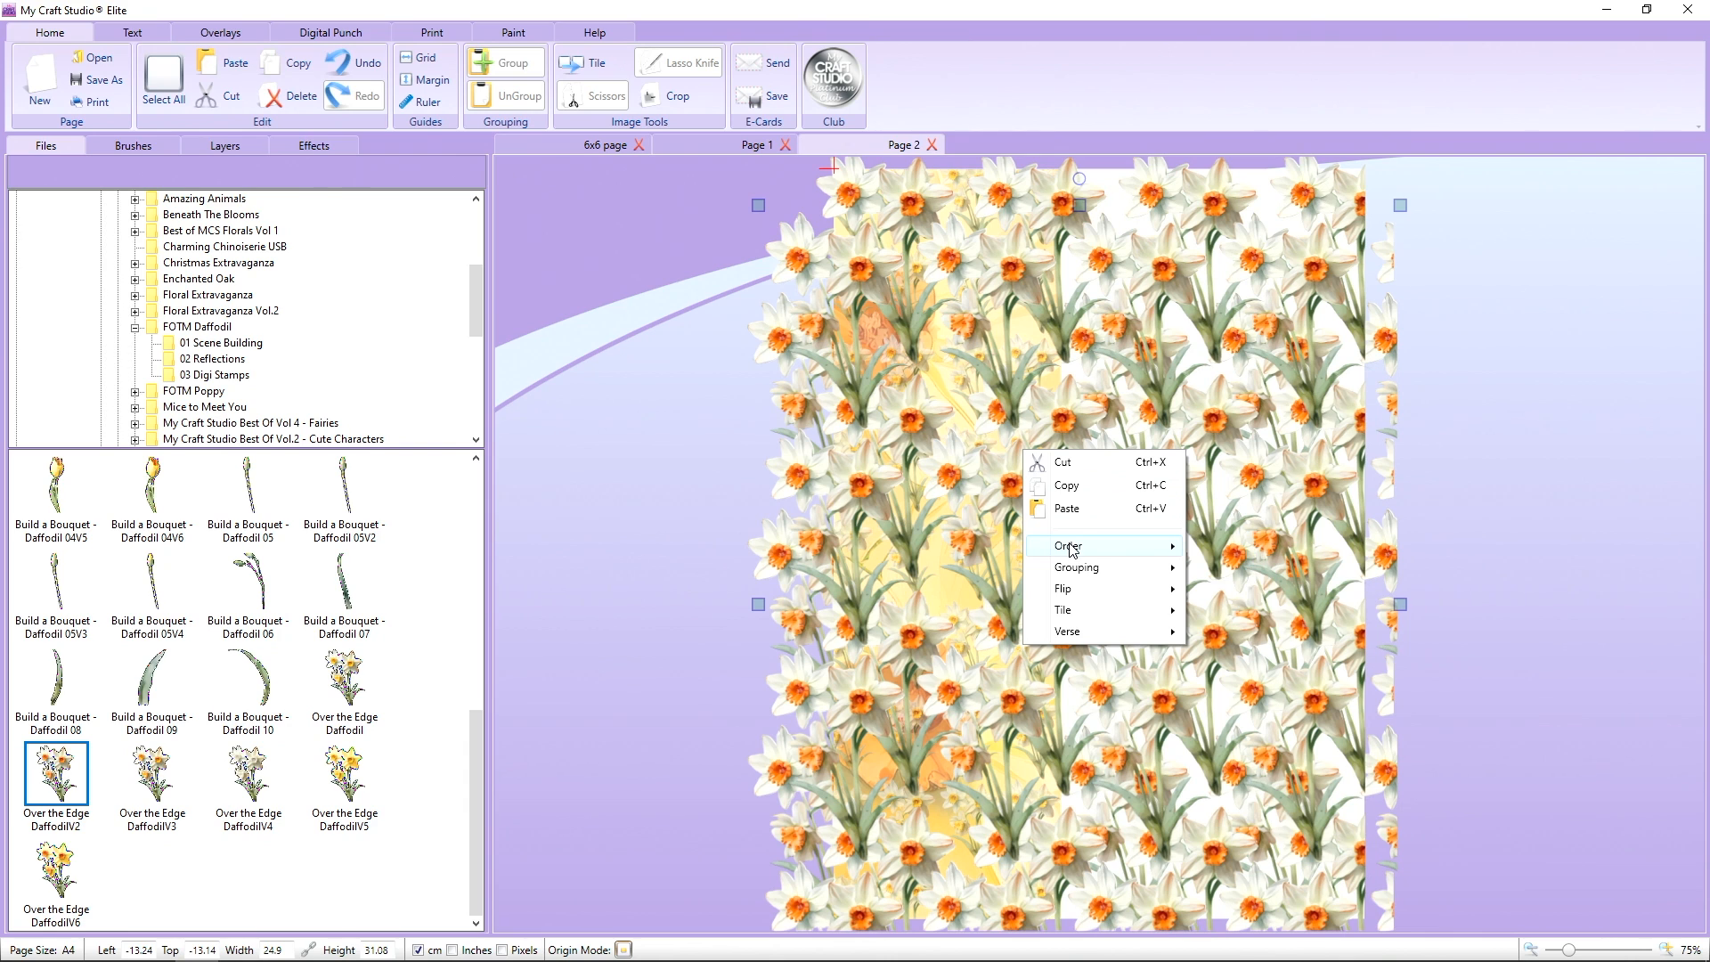
mouse_move(1073, 549)
left_click(1222, 575)
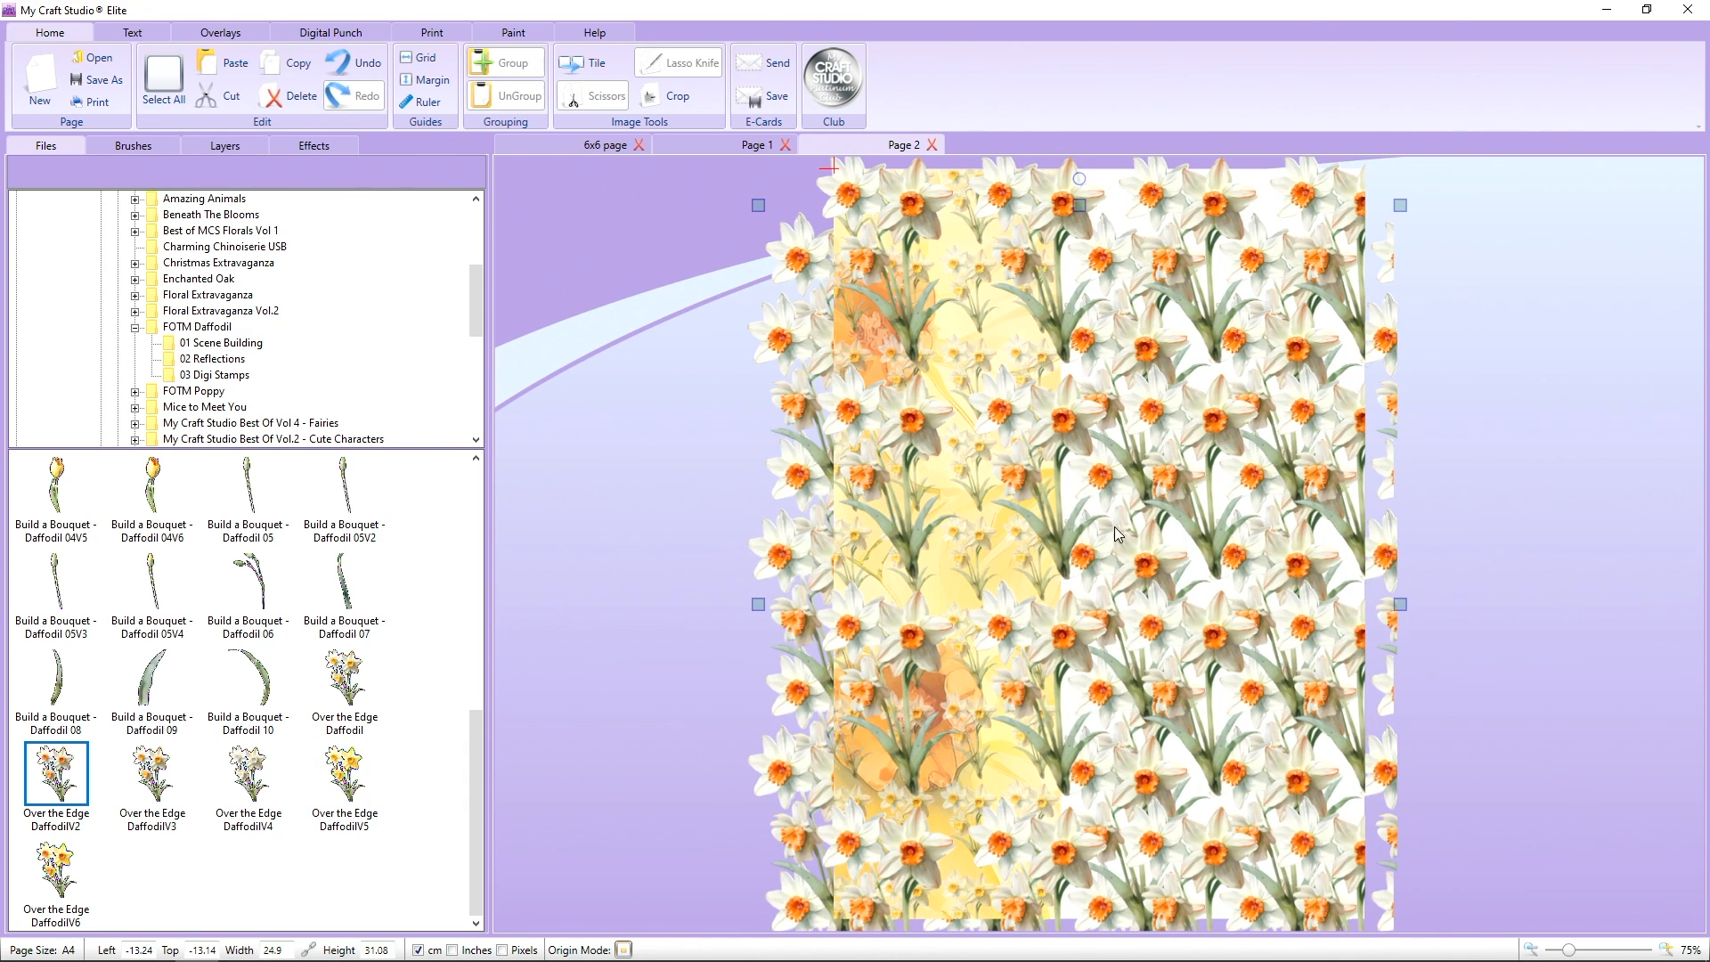
Send the original, uppermost tiled daffodil pattern behind the yellow panel, to the back of the layer order.
left_click(1049, 437)
right_click(1049, 436)
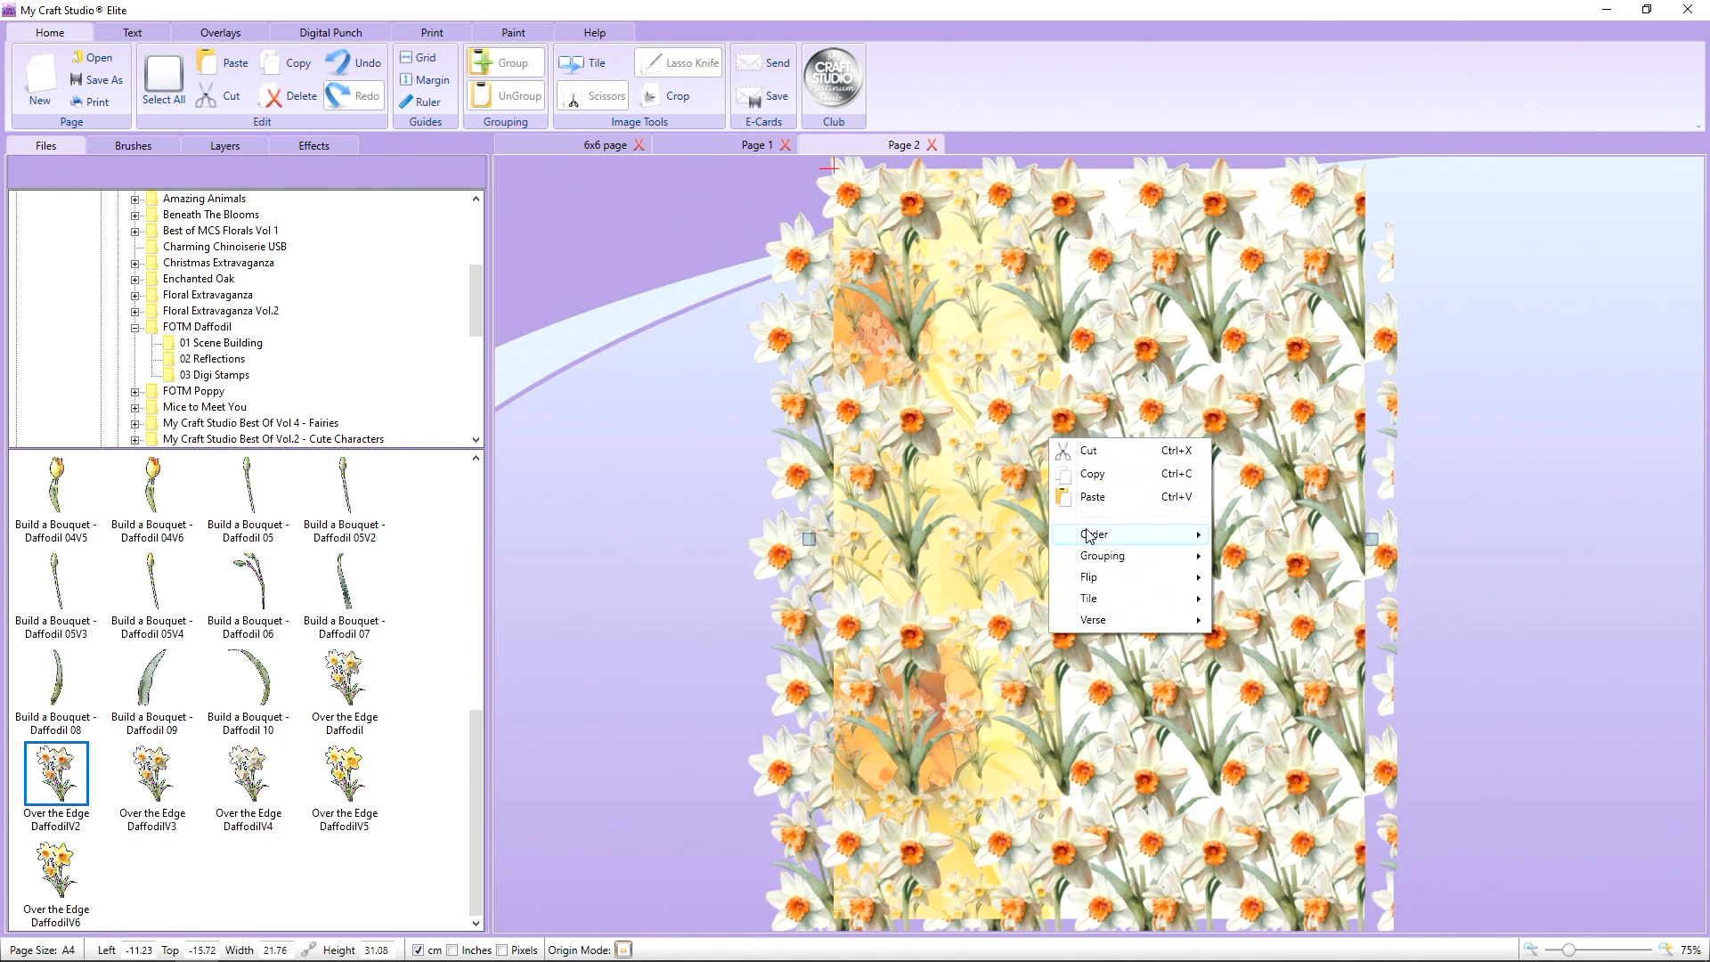
mouse_move(1113, 535)
left_click(1228, 559)
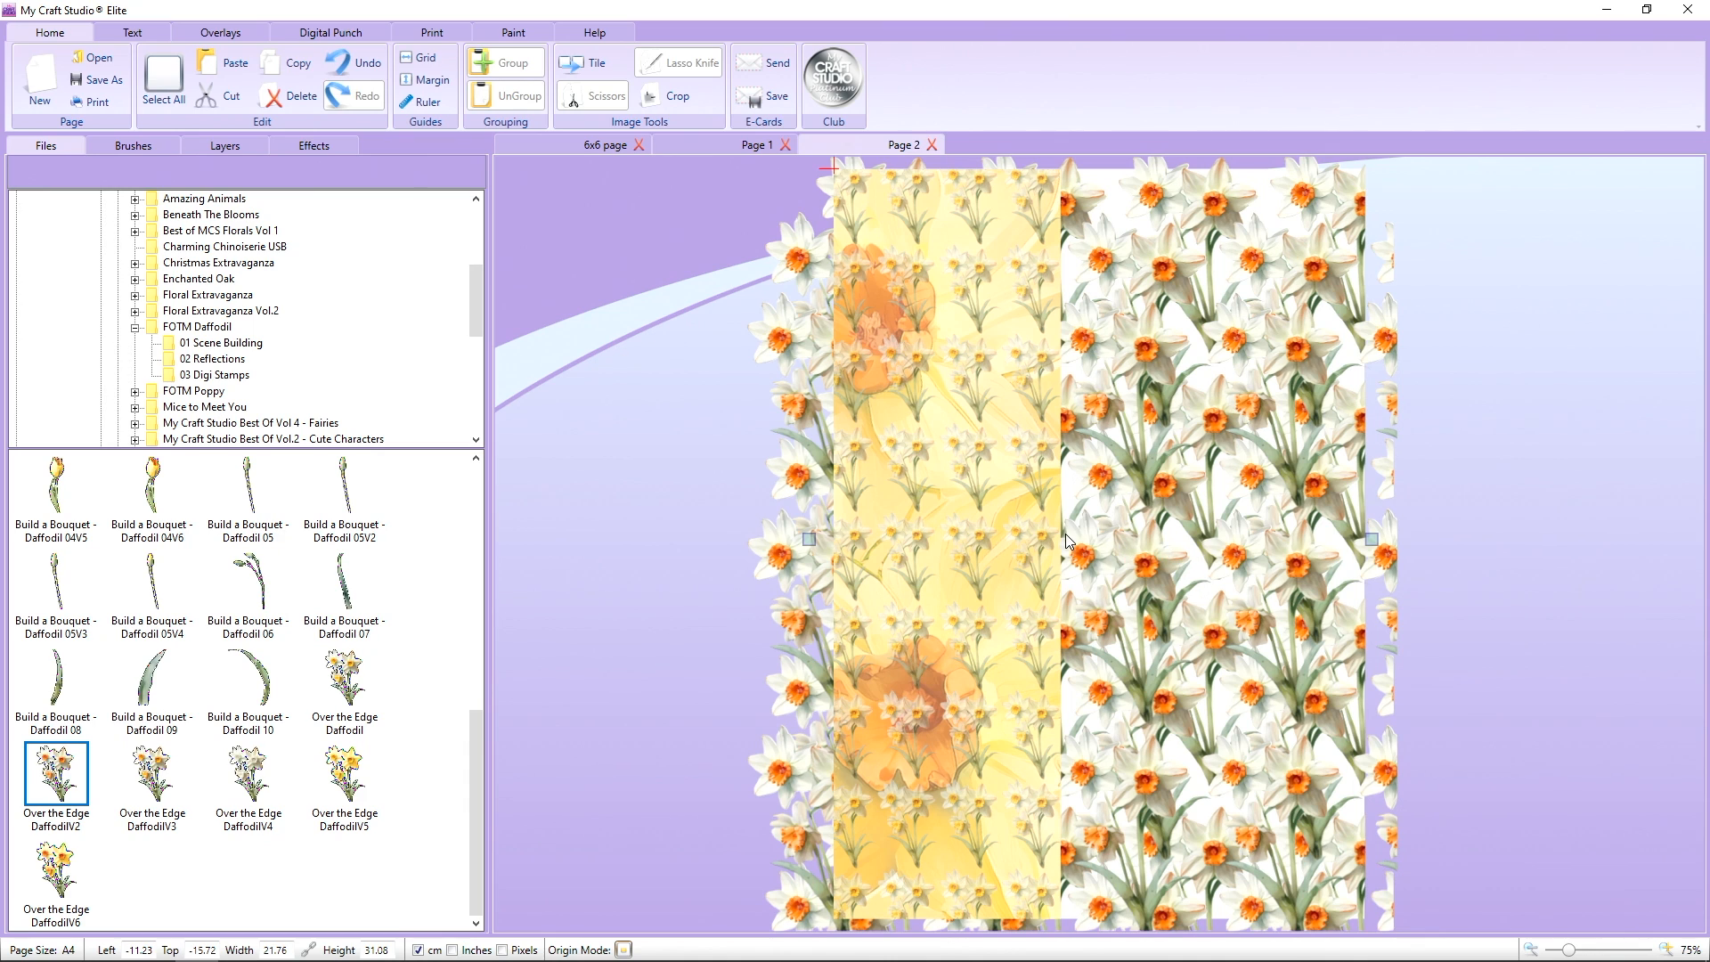
Send the lowest offset copy of the tiled daffodils to the back, behind the original pattern.
left_click(1161, 353)
right_click(1158, 351)
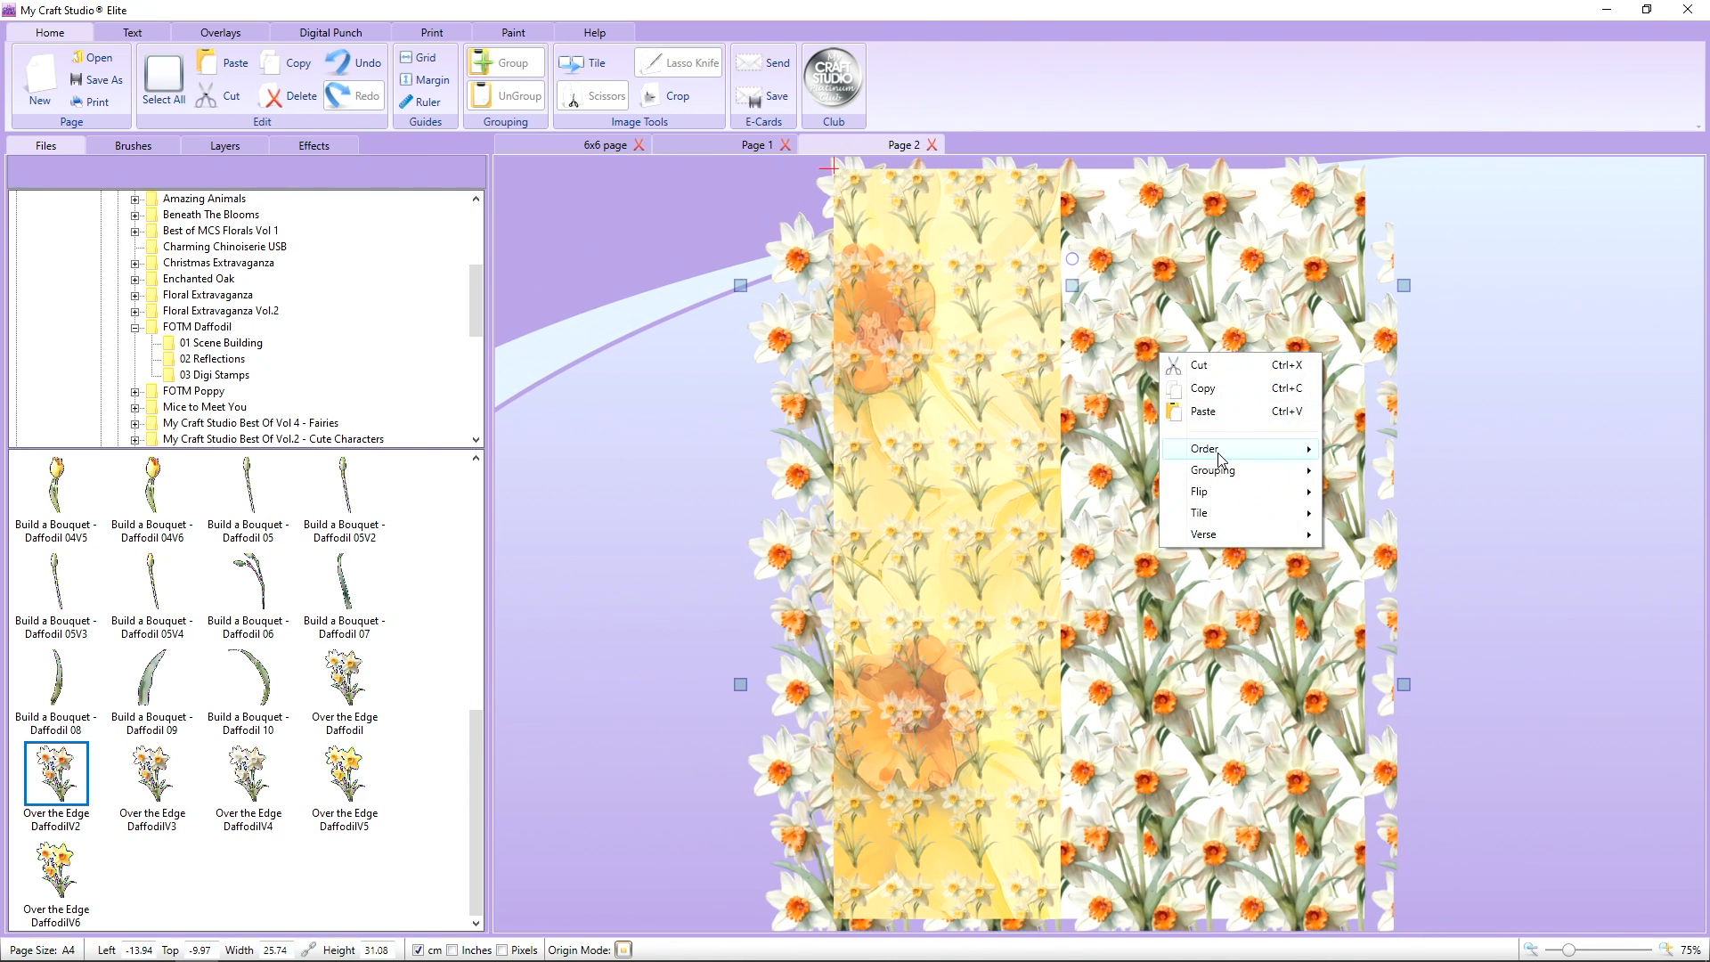
mouse_move(1220, 457)
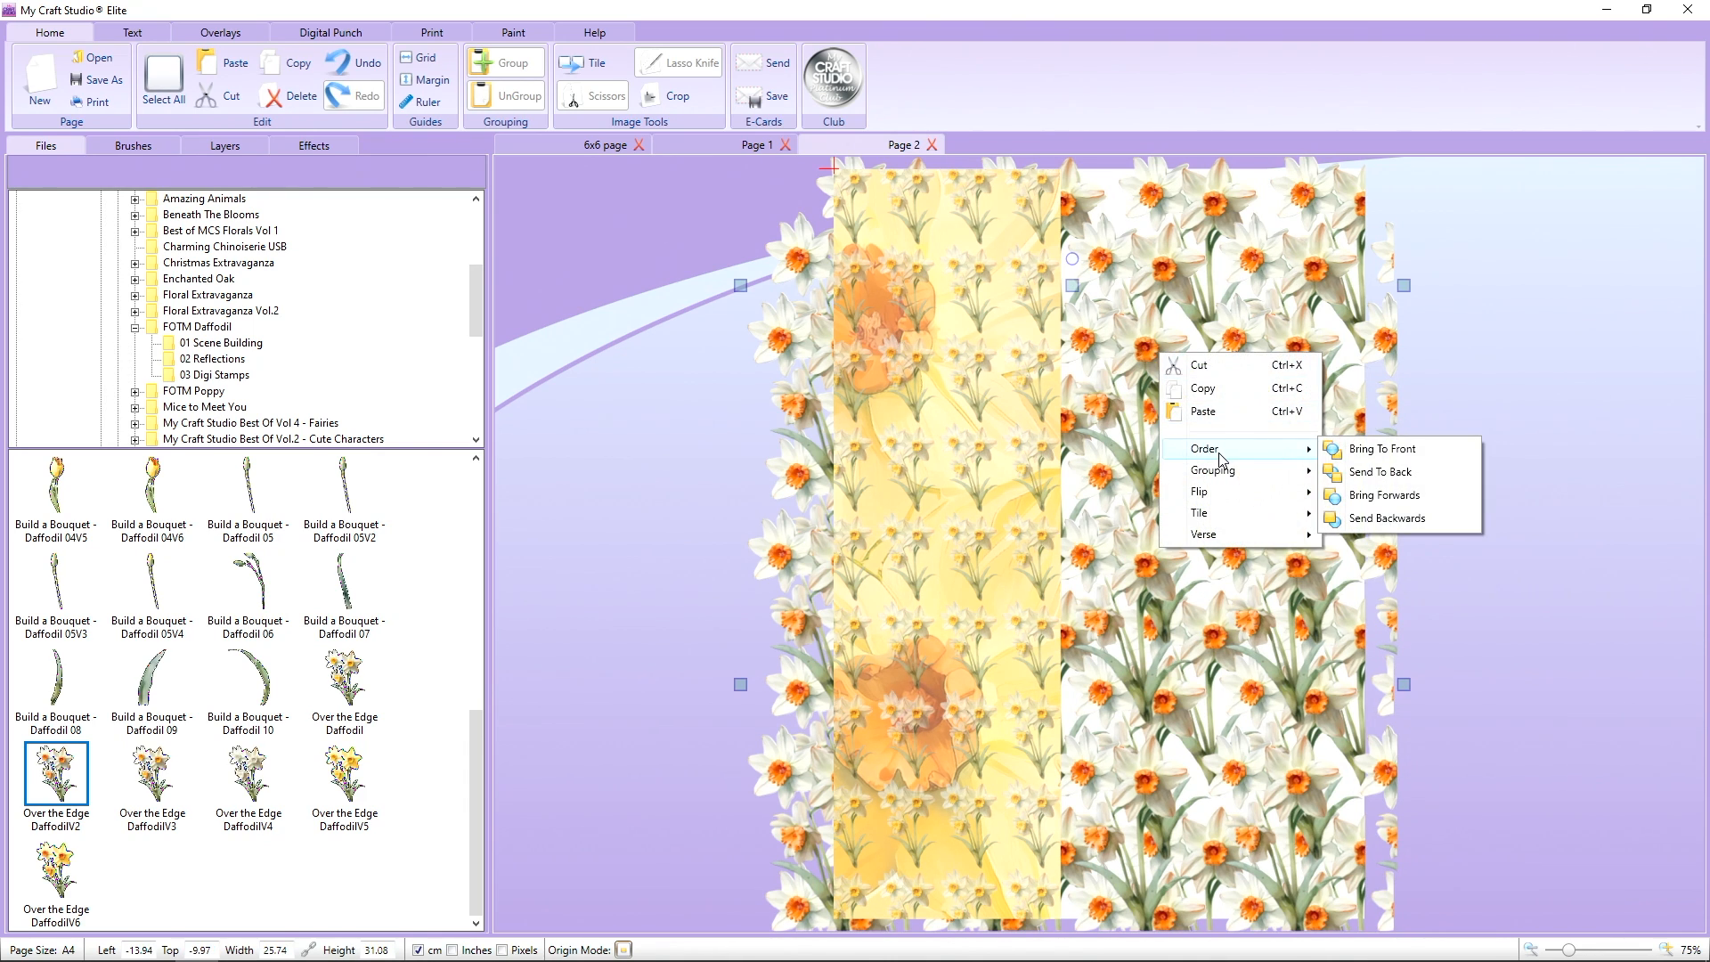
left_click(1377, 479)
Send the first offset copy of the tiled daffodils to the very back of the layer order again.
left_click(1168, 373)
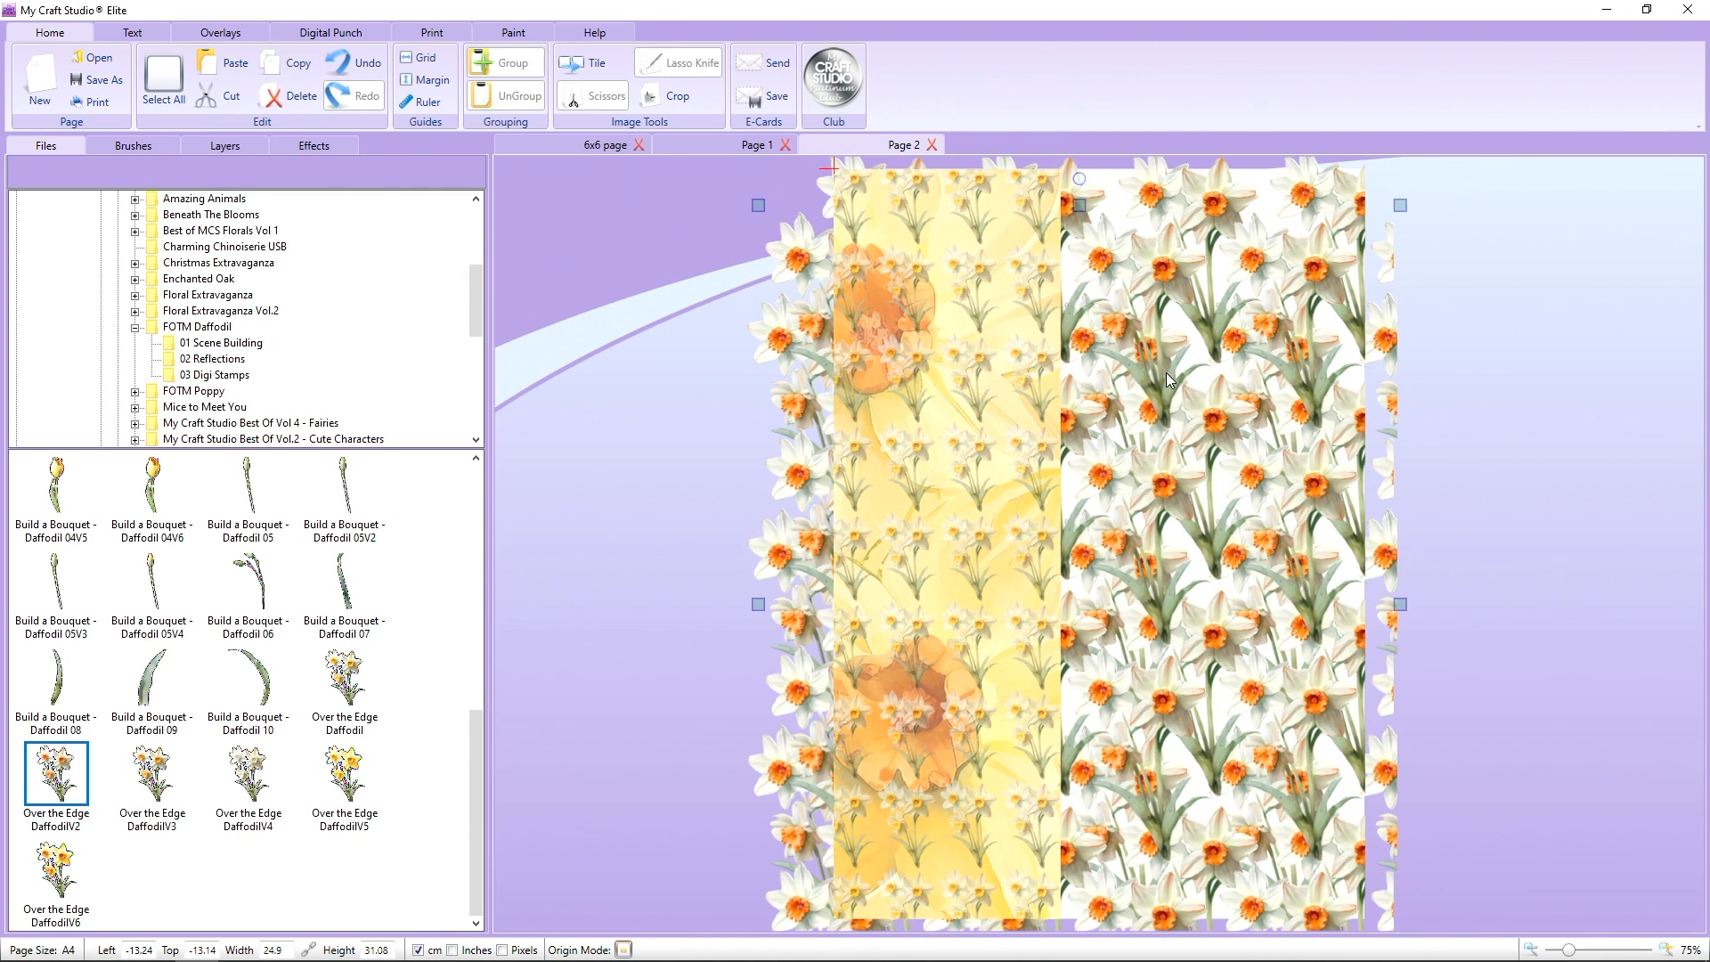
right_click(1167, 369)
mouse_move(1220, 469)
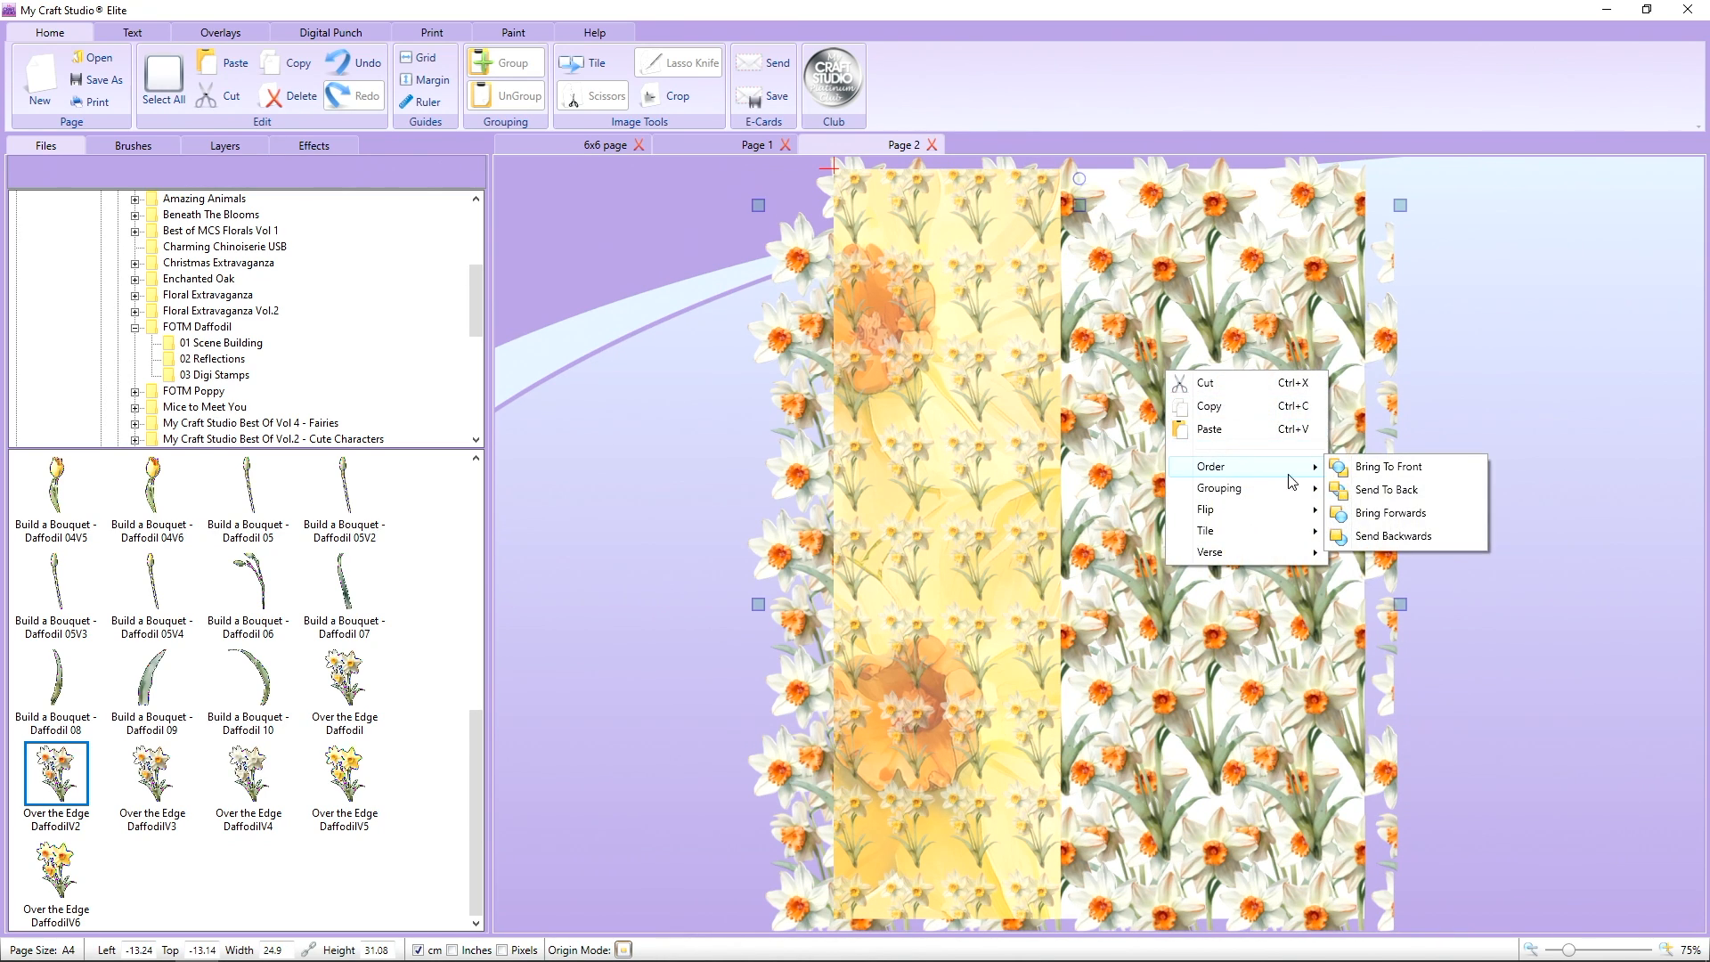
left_click(1367, 481)
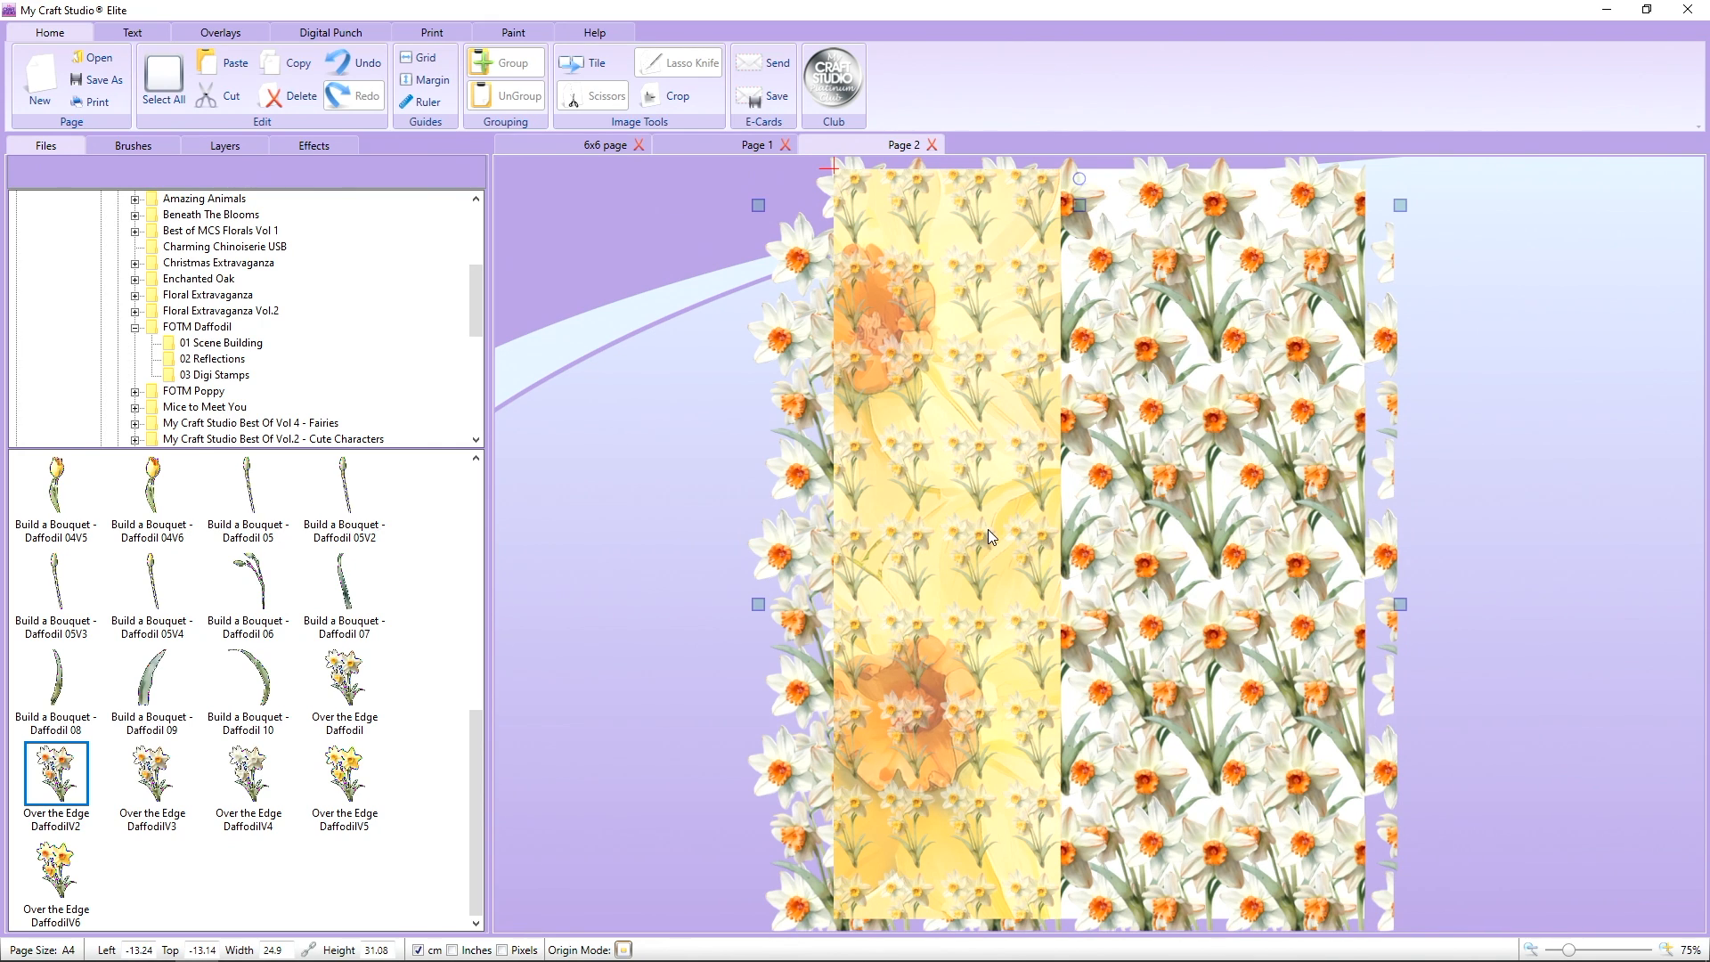
Apply the solid pale yellow brush colour (RGB 247, 223, 155) as the A4 page's canvas background.
left_click(965, 378)
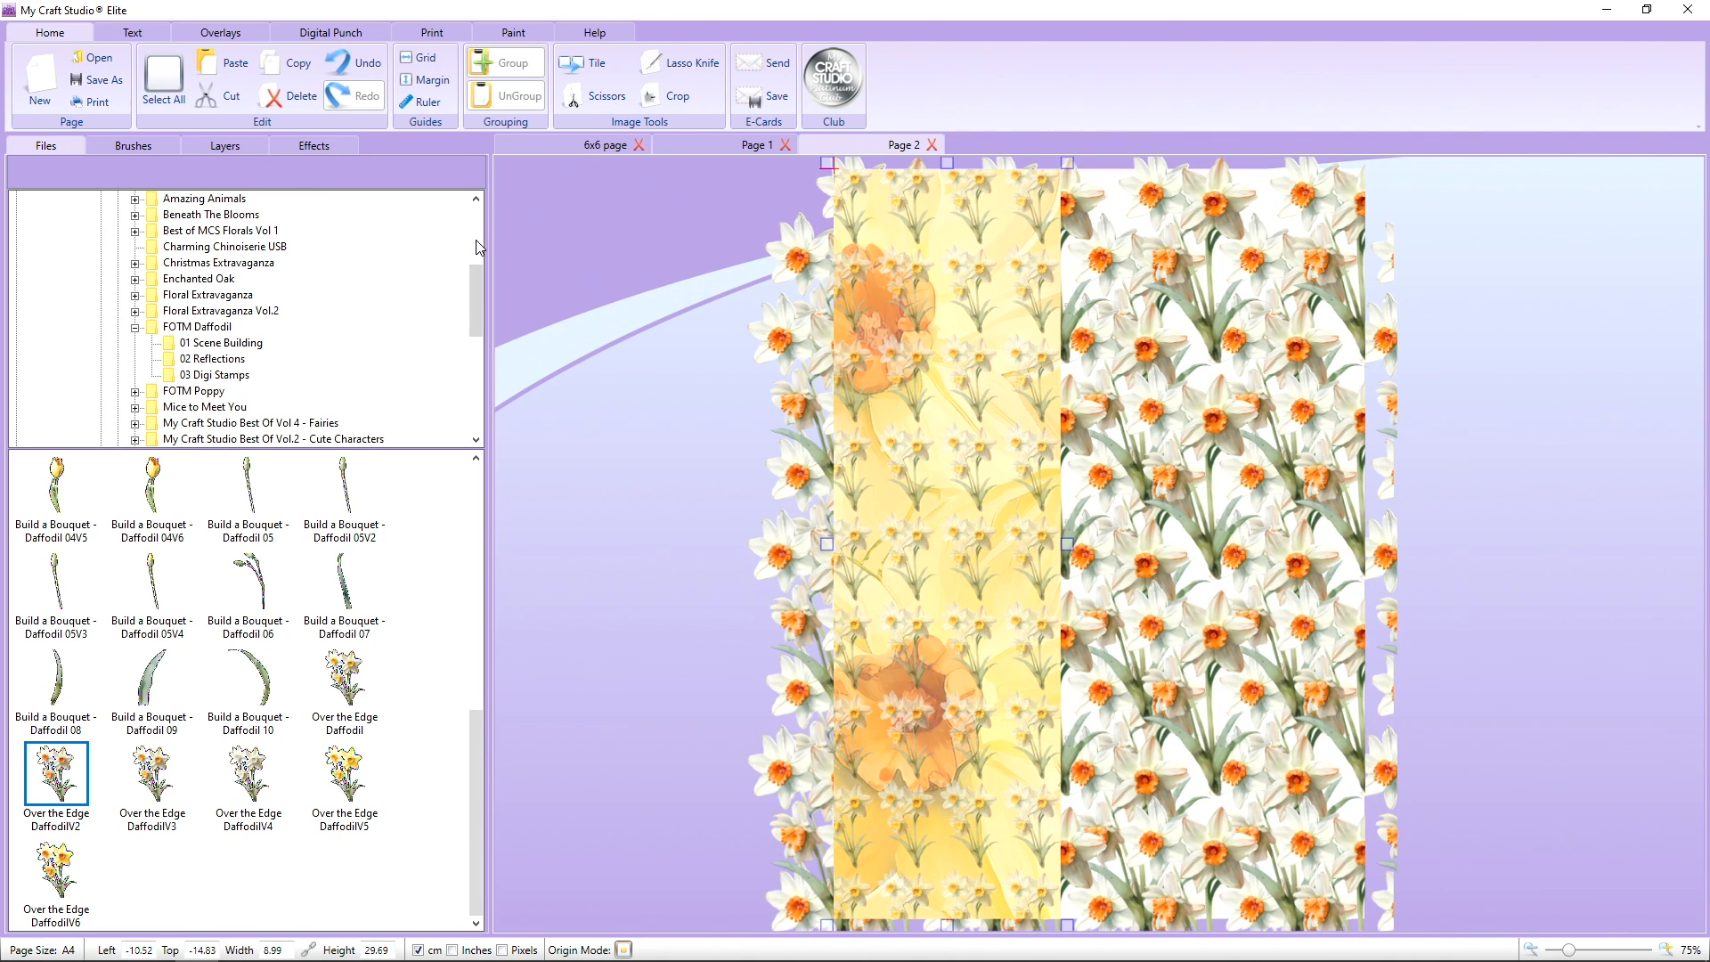
left_click(134, 146)
left_click(124, 908)
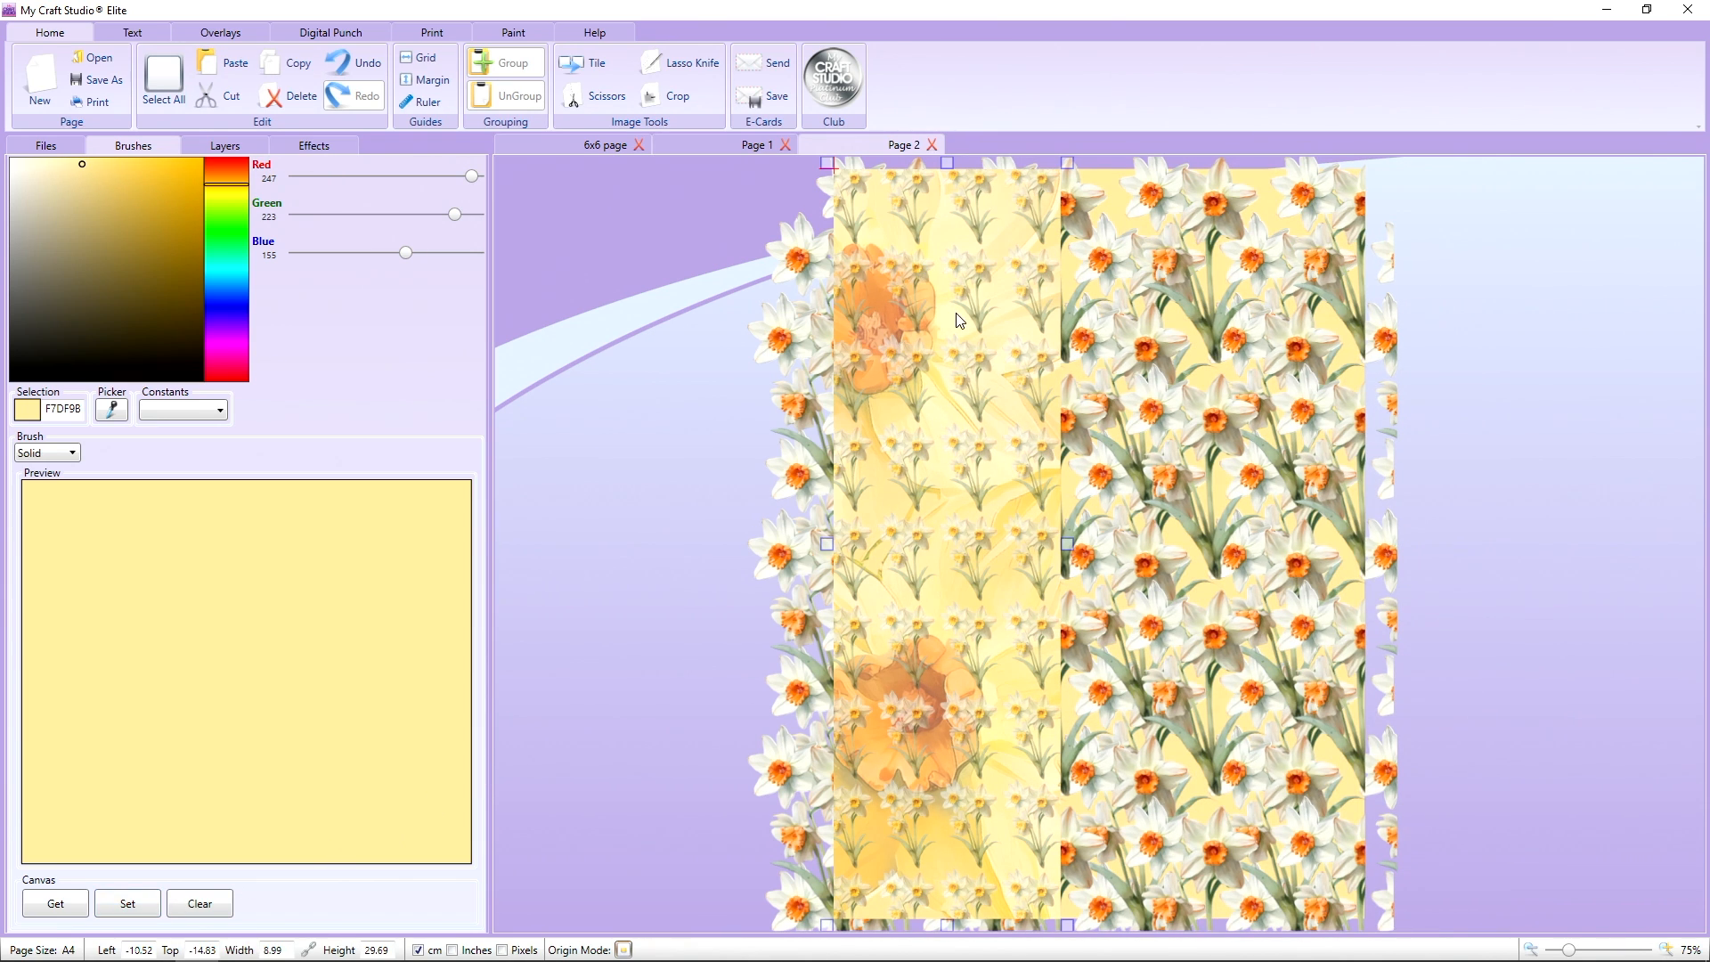
Nudge the narrow yellow daffodil panel into place and set its rectangular Softer Edges effect to 17.
left_click_drag(959, 321, 925, 336)
left_click_drag(955, 318, 958, 322)
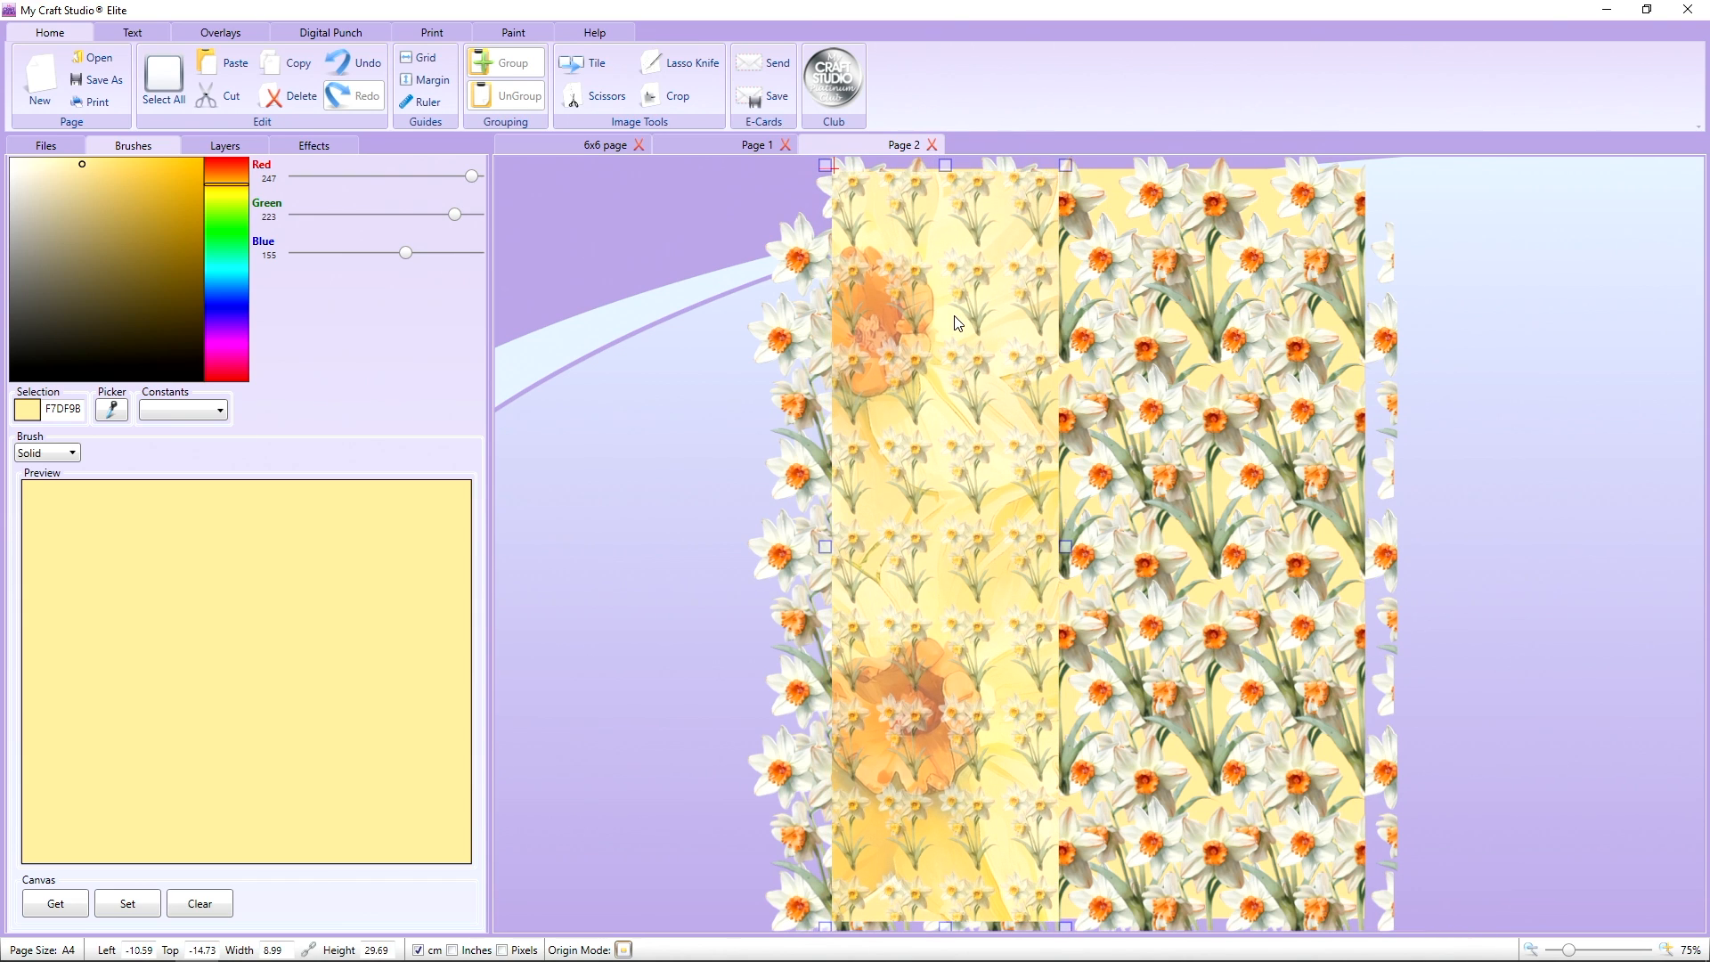
left_click(340, 144)
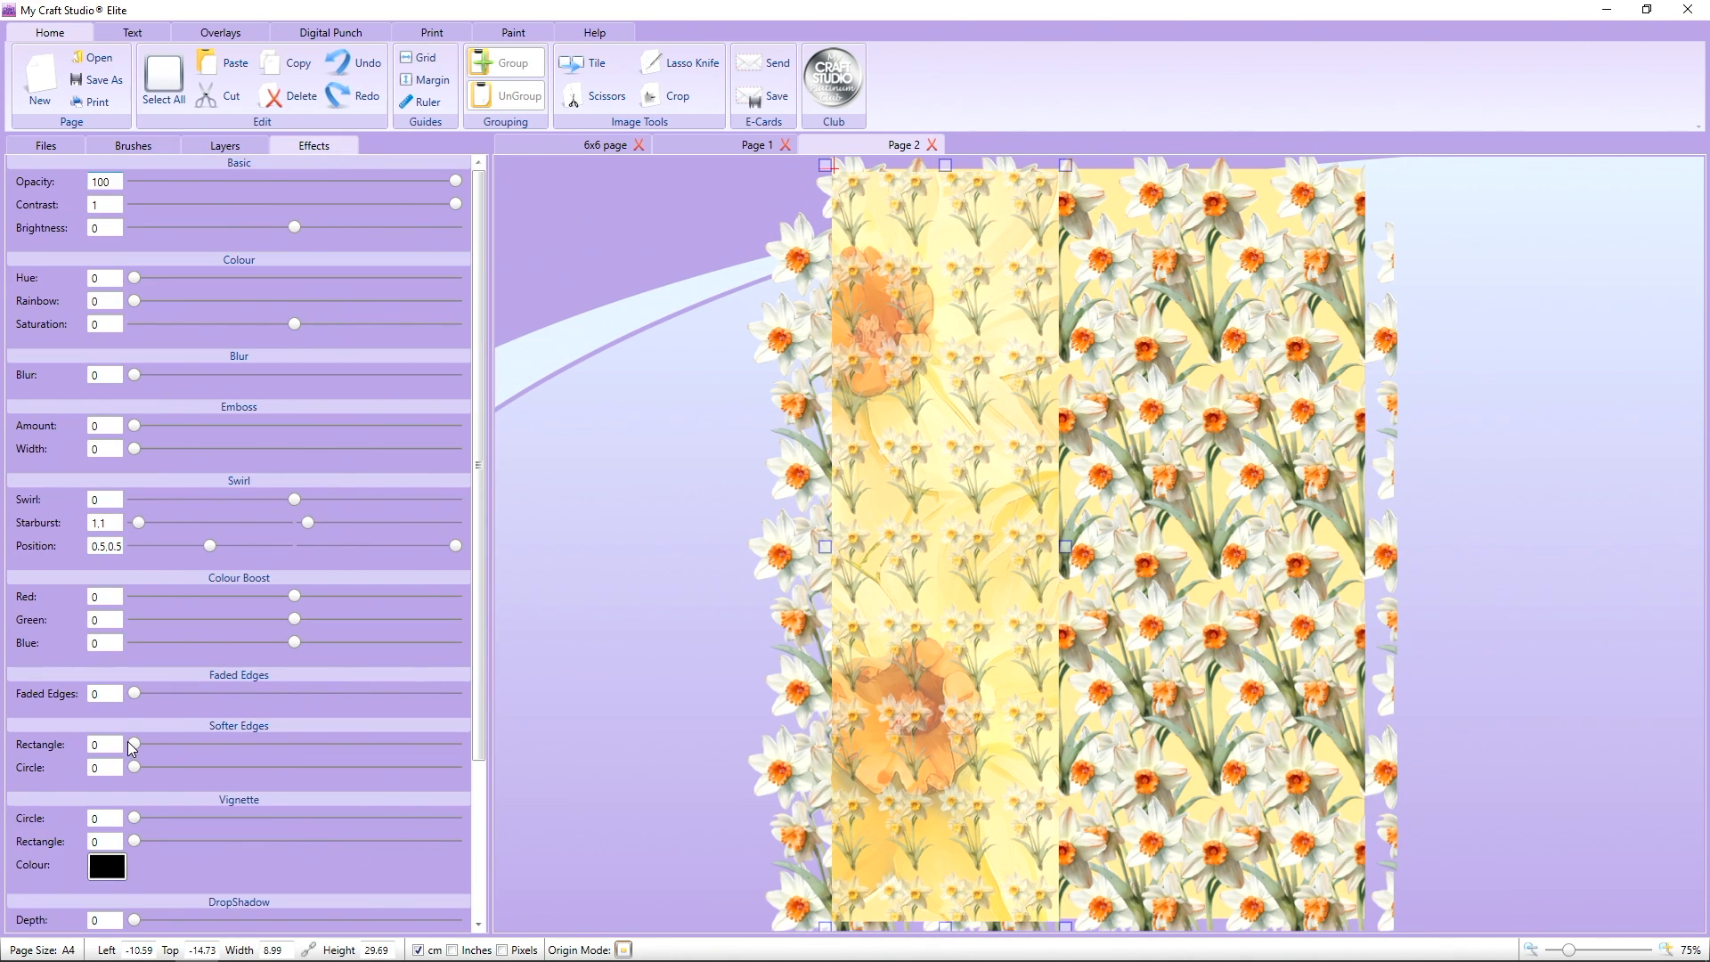
left_click_drag(130, 743, 160, 745)
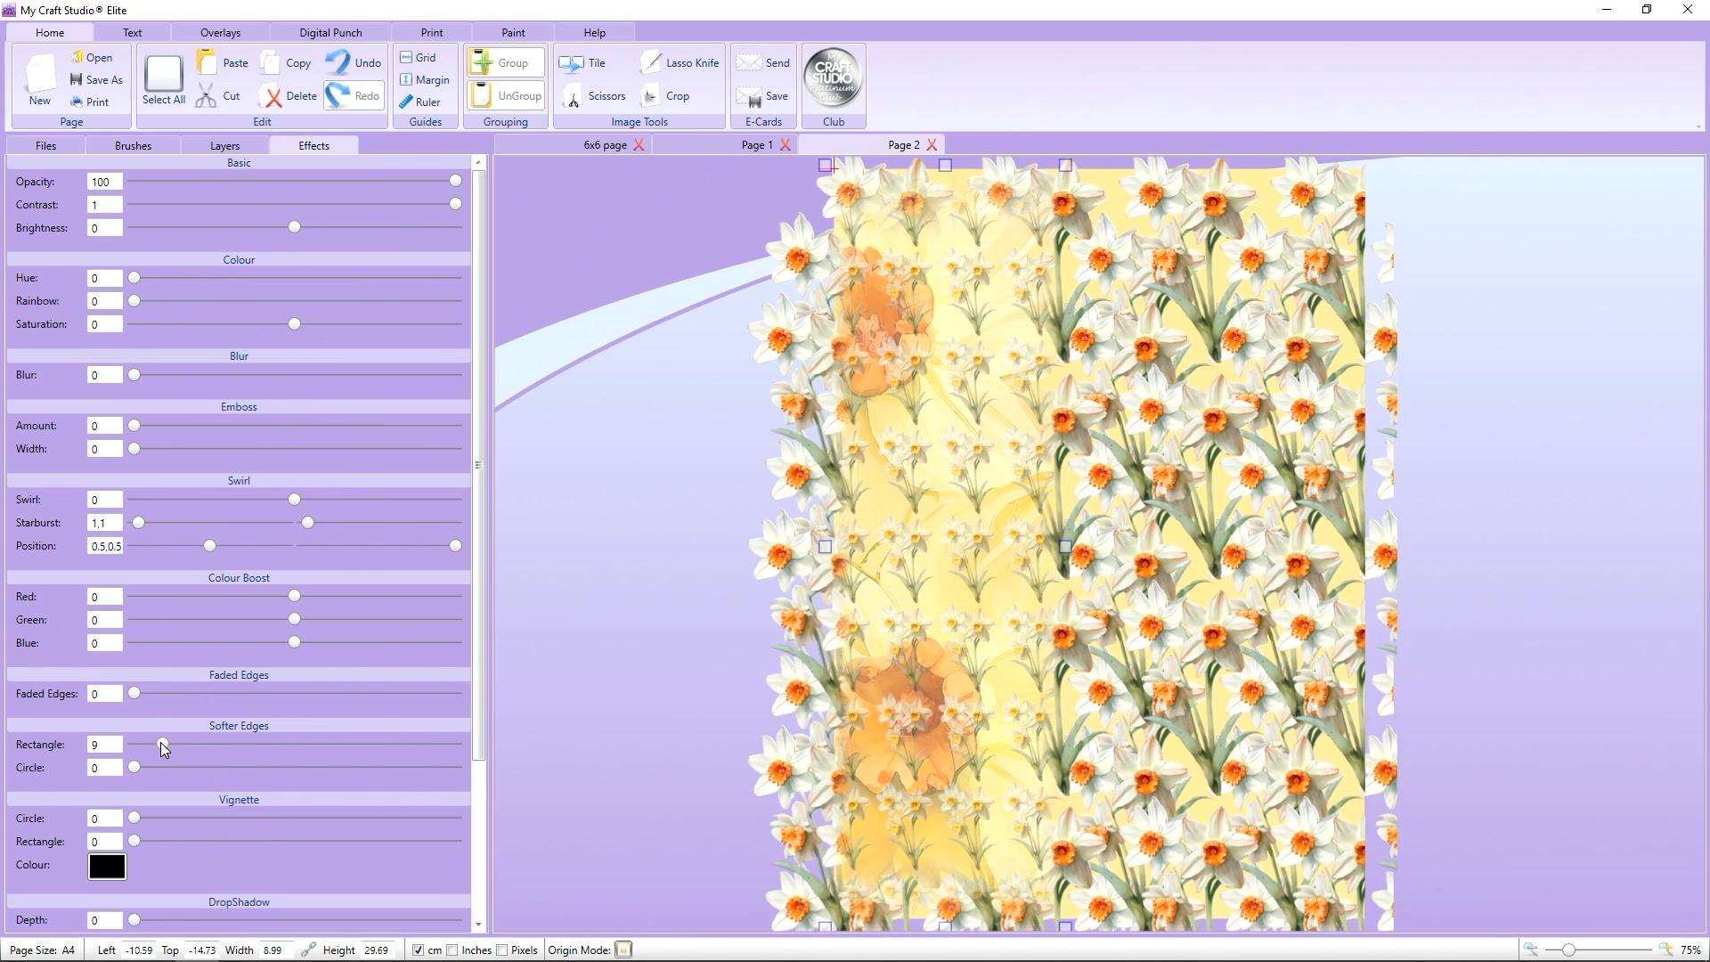
left_click_drag(162, 742, 185, 746)
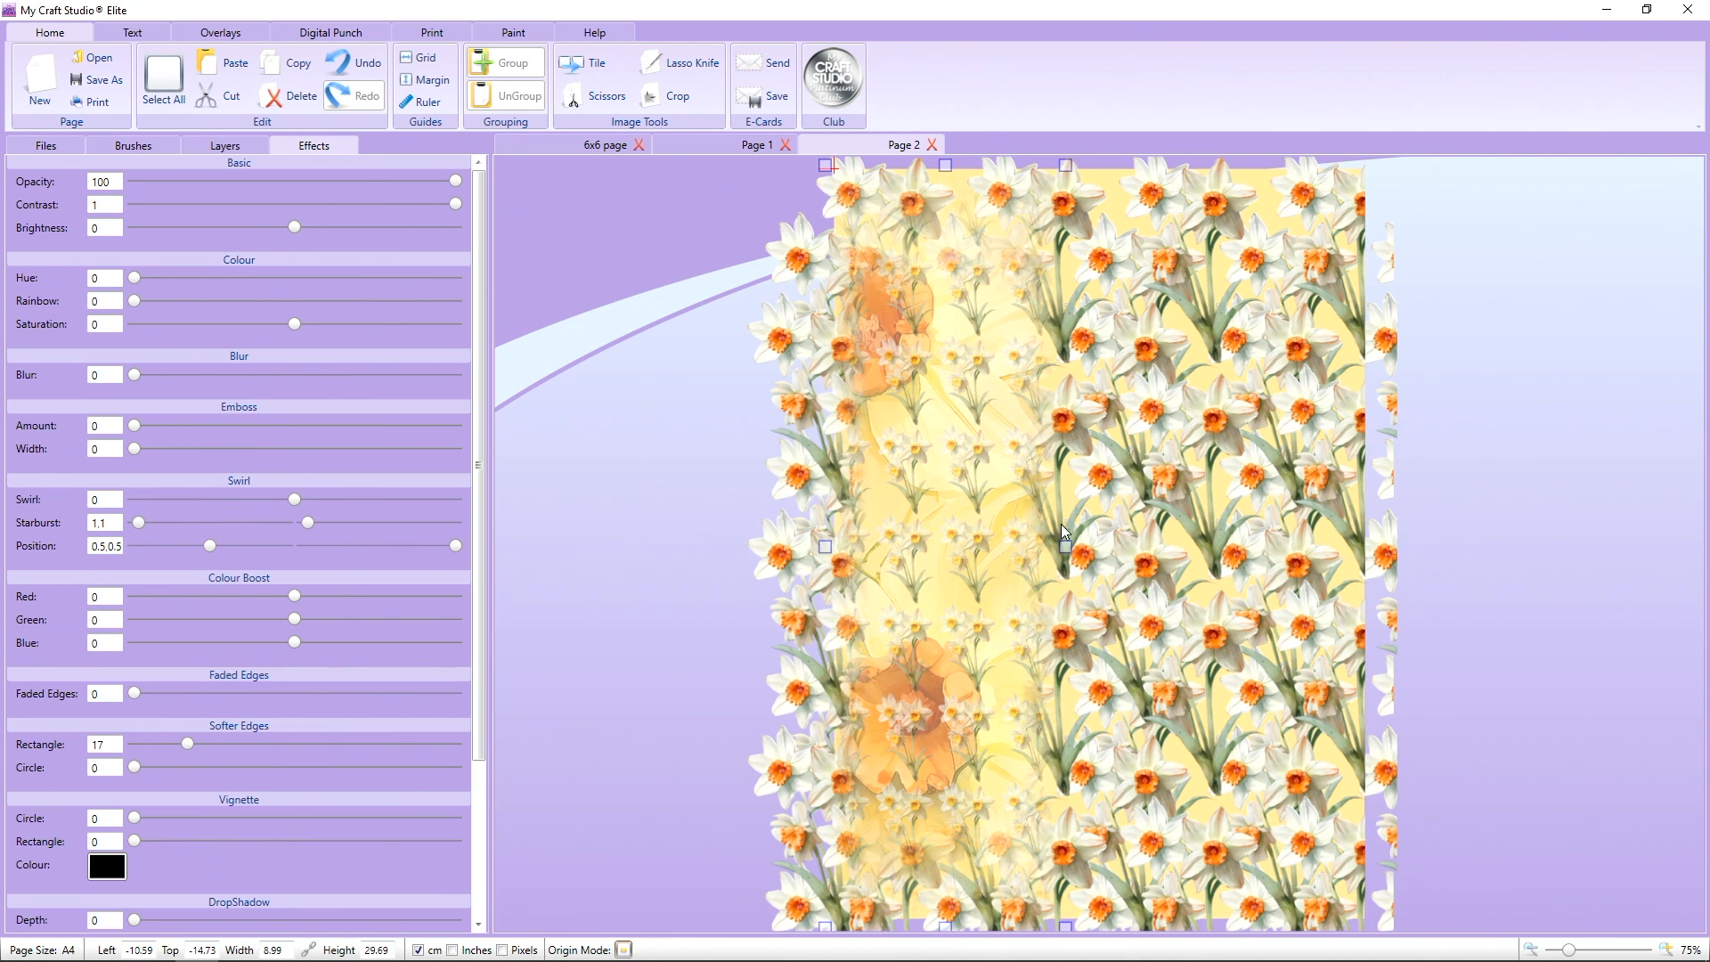
Widen the soft-edged yellow panel to about 13.26 cm and centre it over the tiled daffodils on the A4 page.
left_click_drag(1065, 548, 1159, 569)
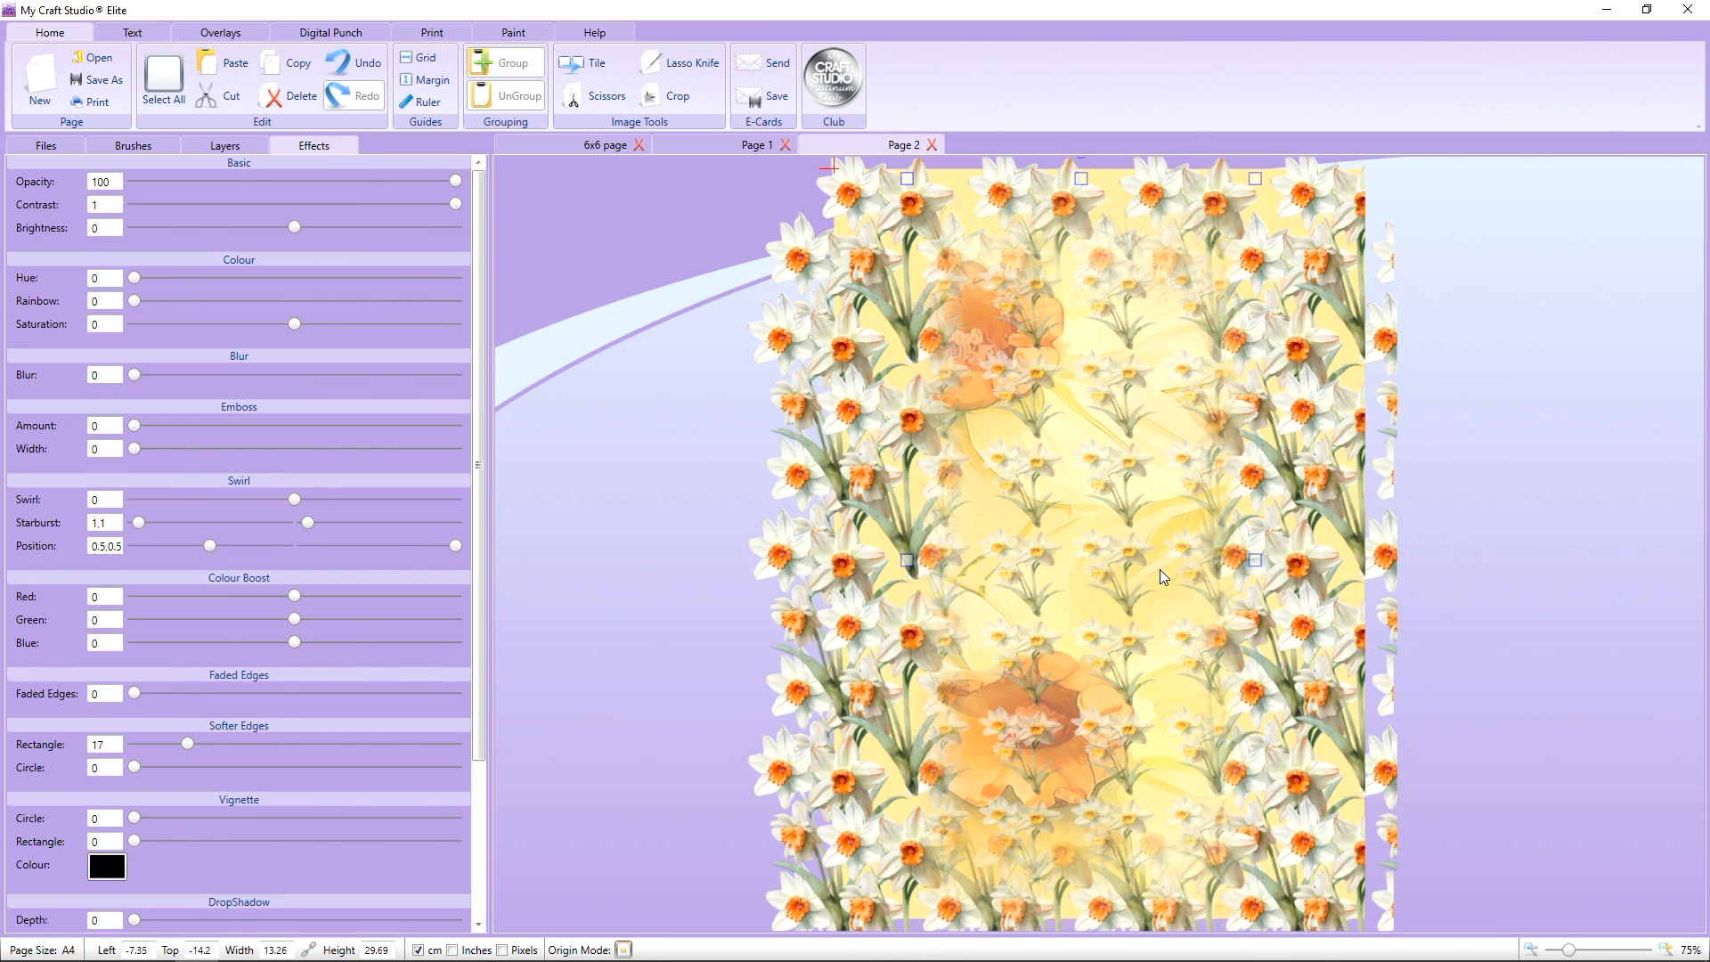
left_click_drag(999, 609, 1016, 603)
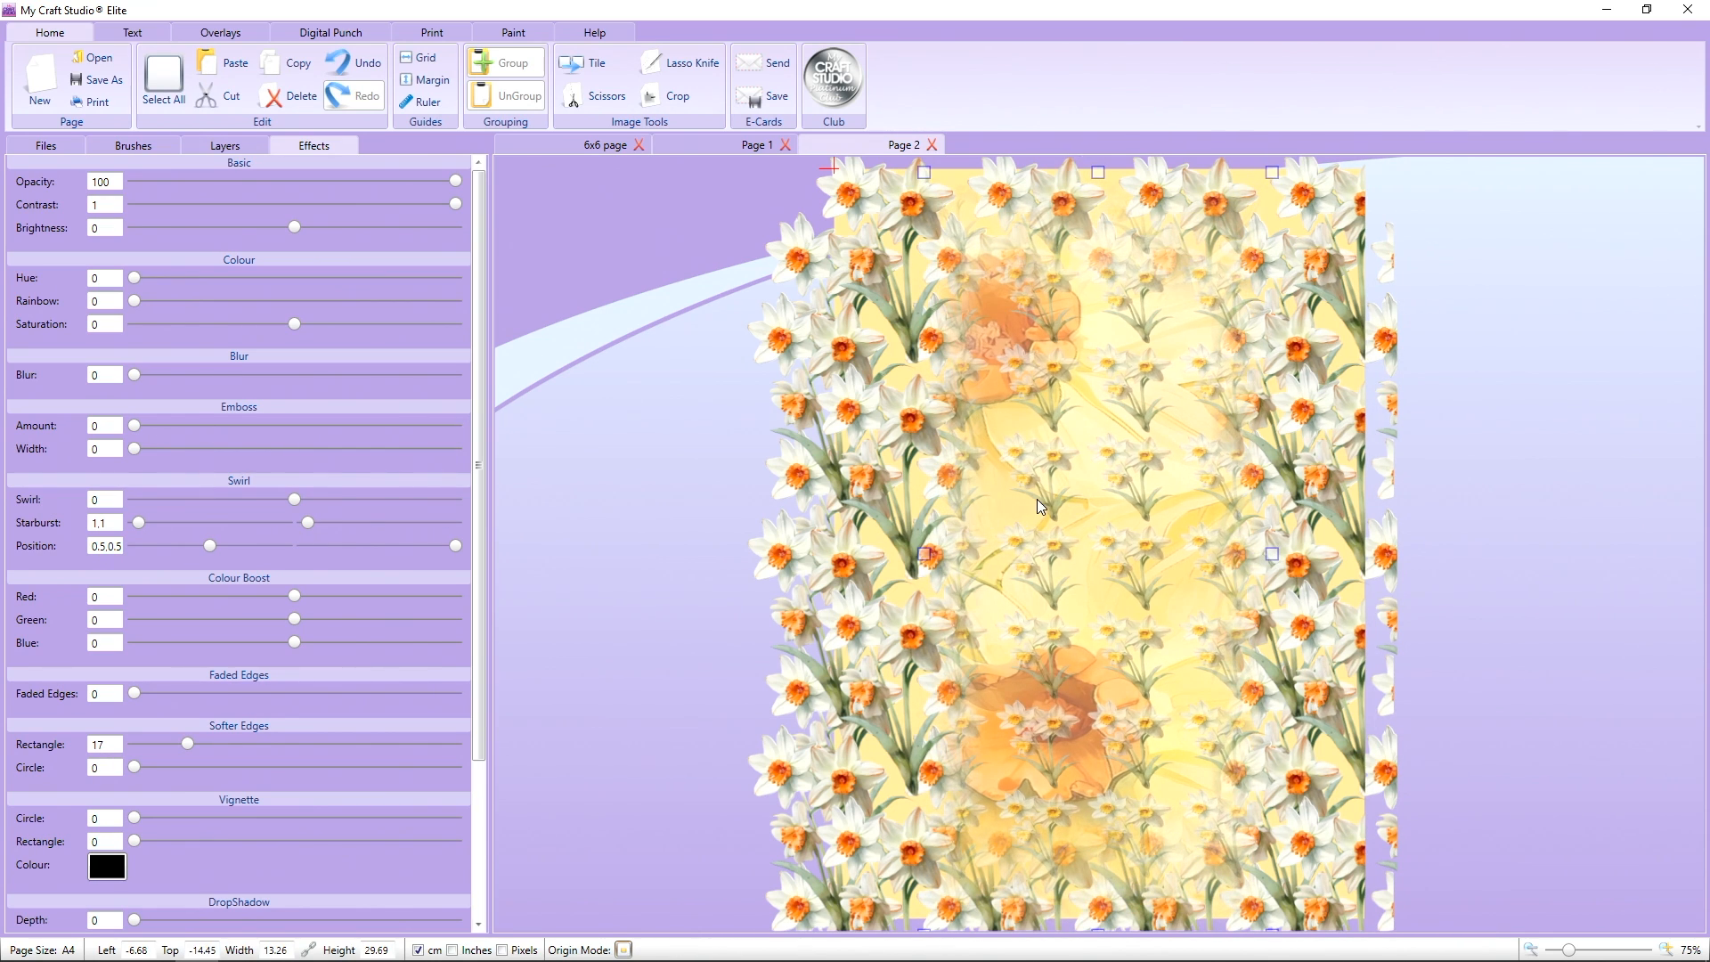
left_click_drag(1036, 506, 1039, 503)
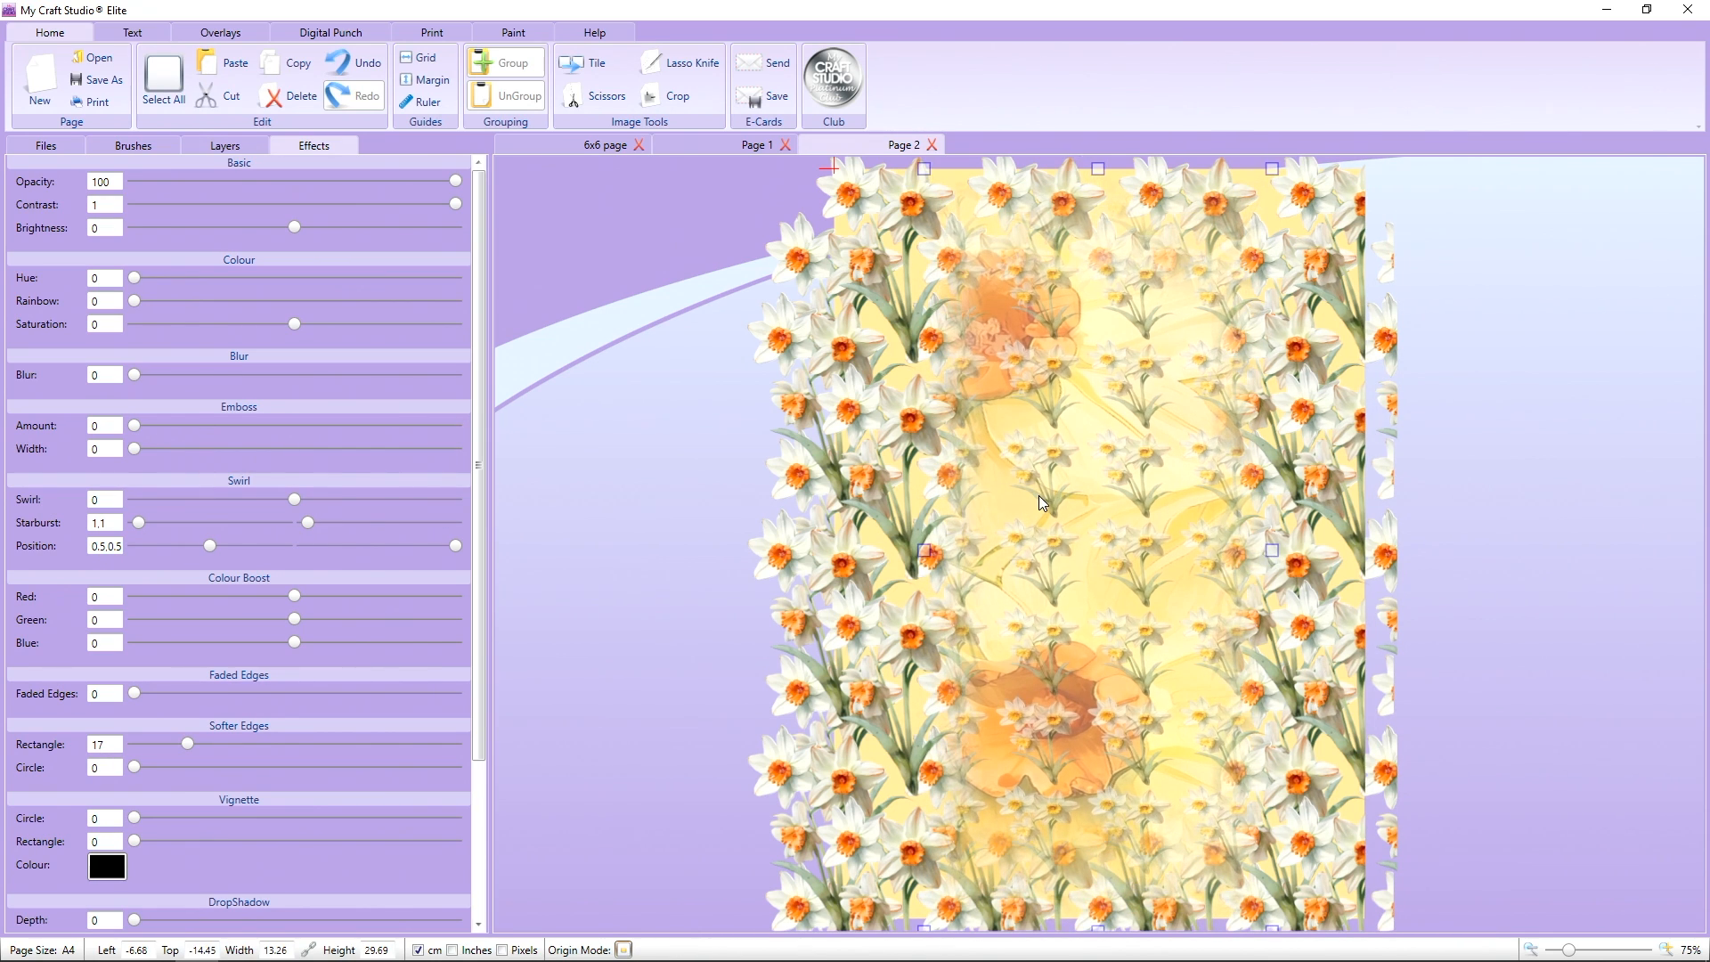
Show the print preview of the A4 page and switch the printer to Microsoft XPS Document Writer.
left_click(435, 34)
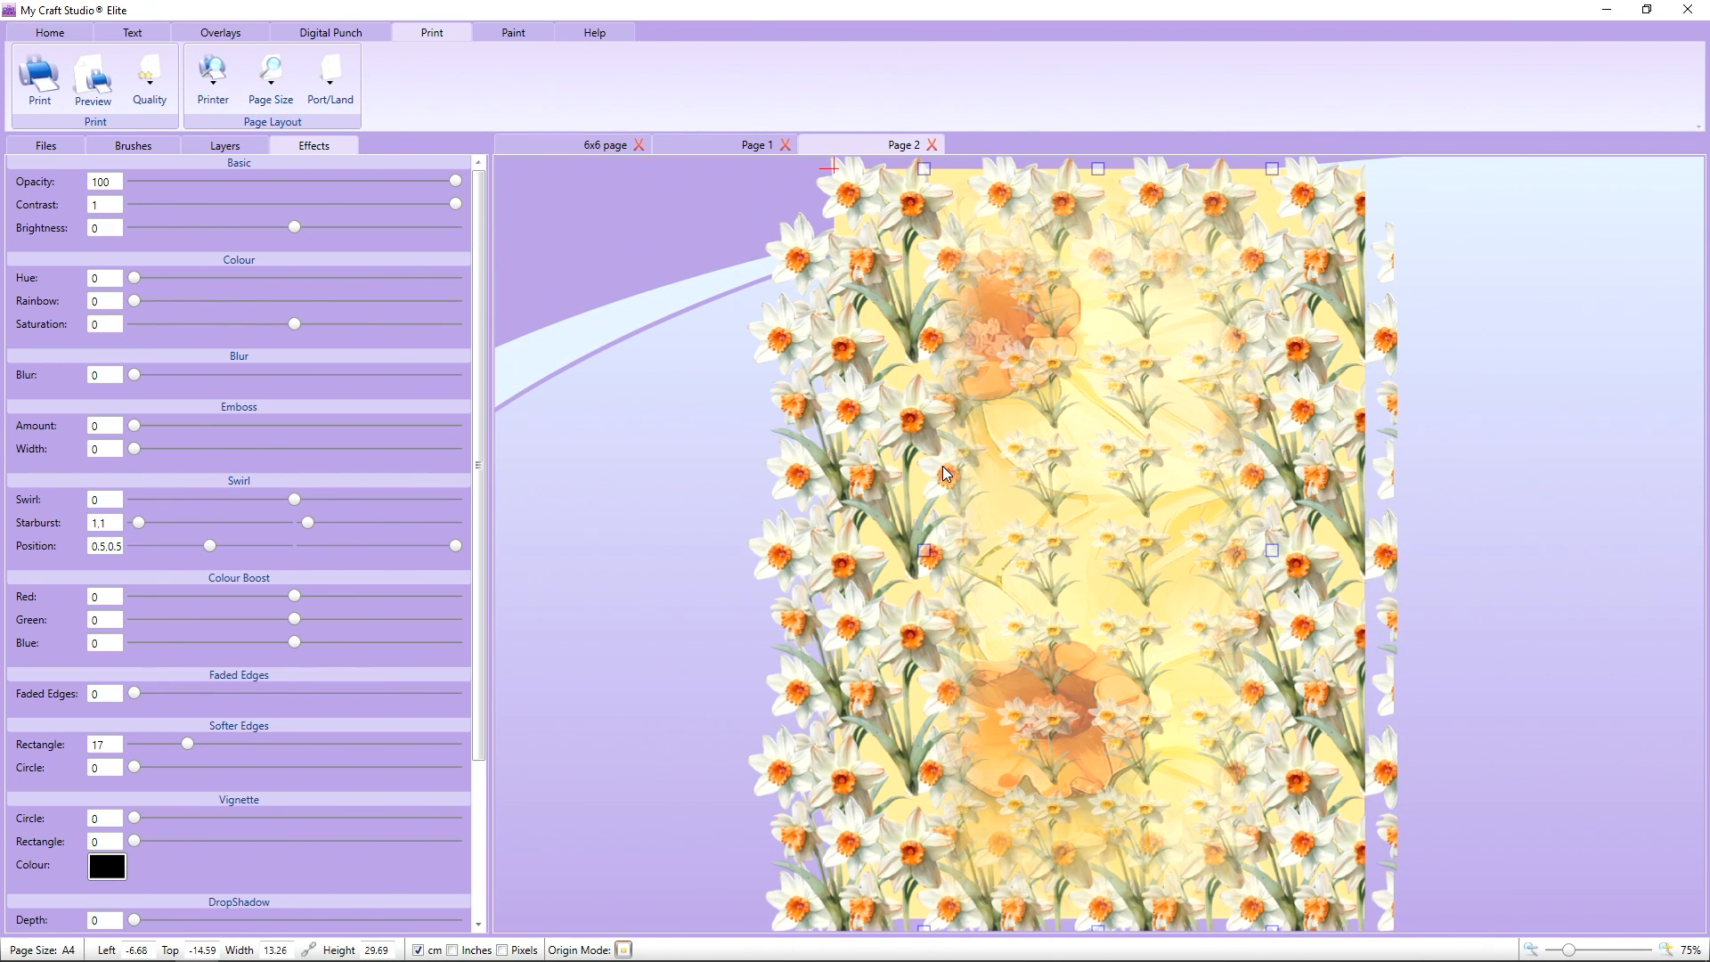
left_click(88, 91)
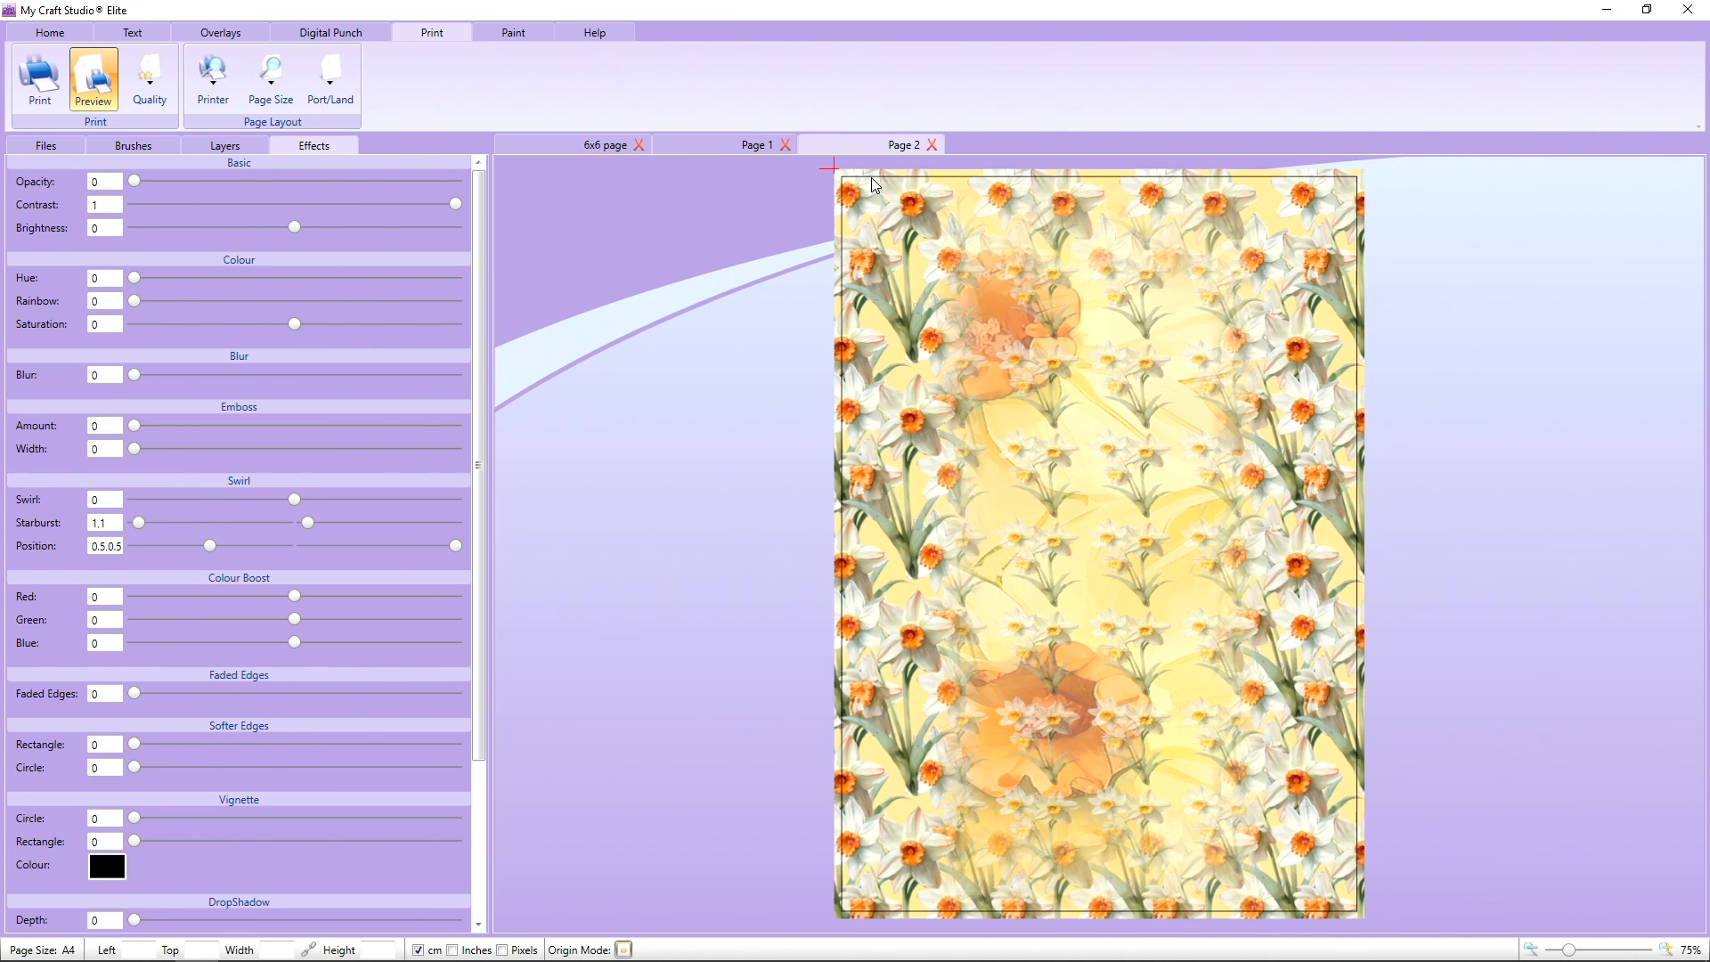
left_click(222, 85)
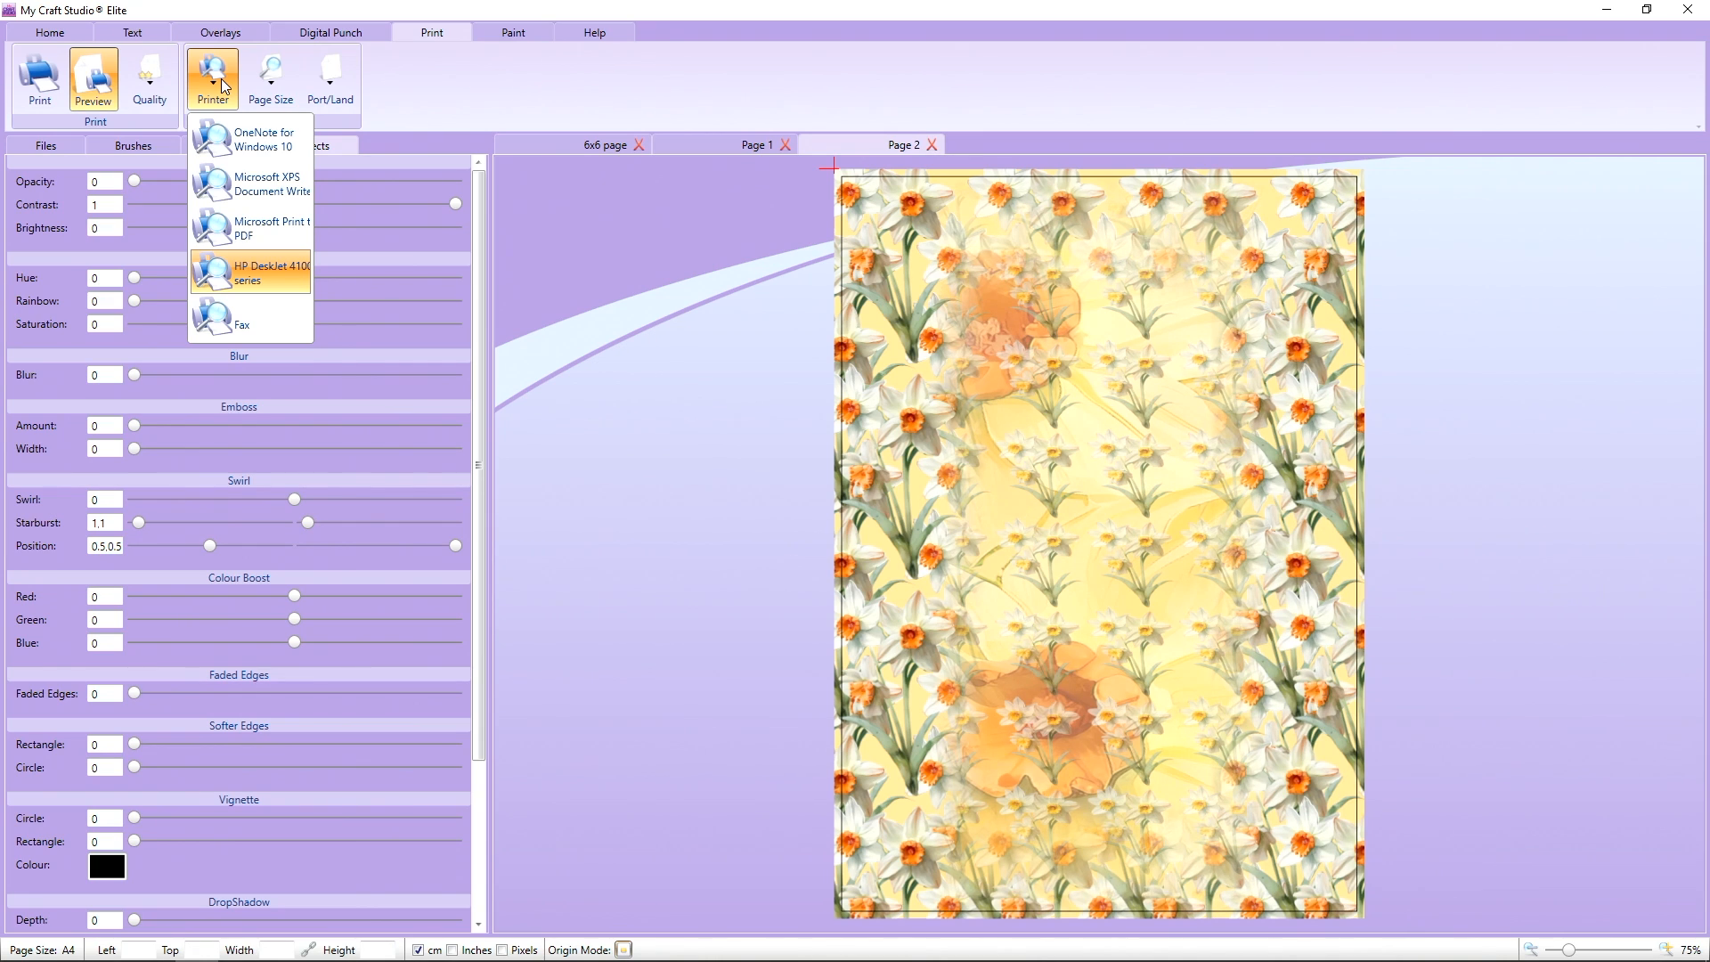
left_click(224, 85)
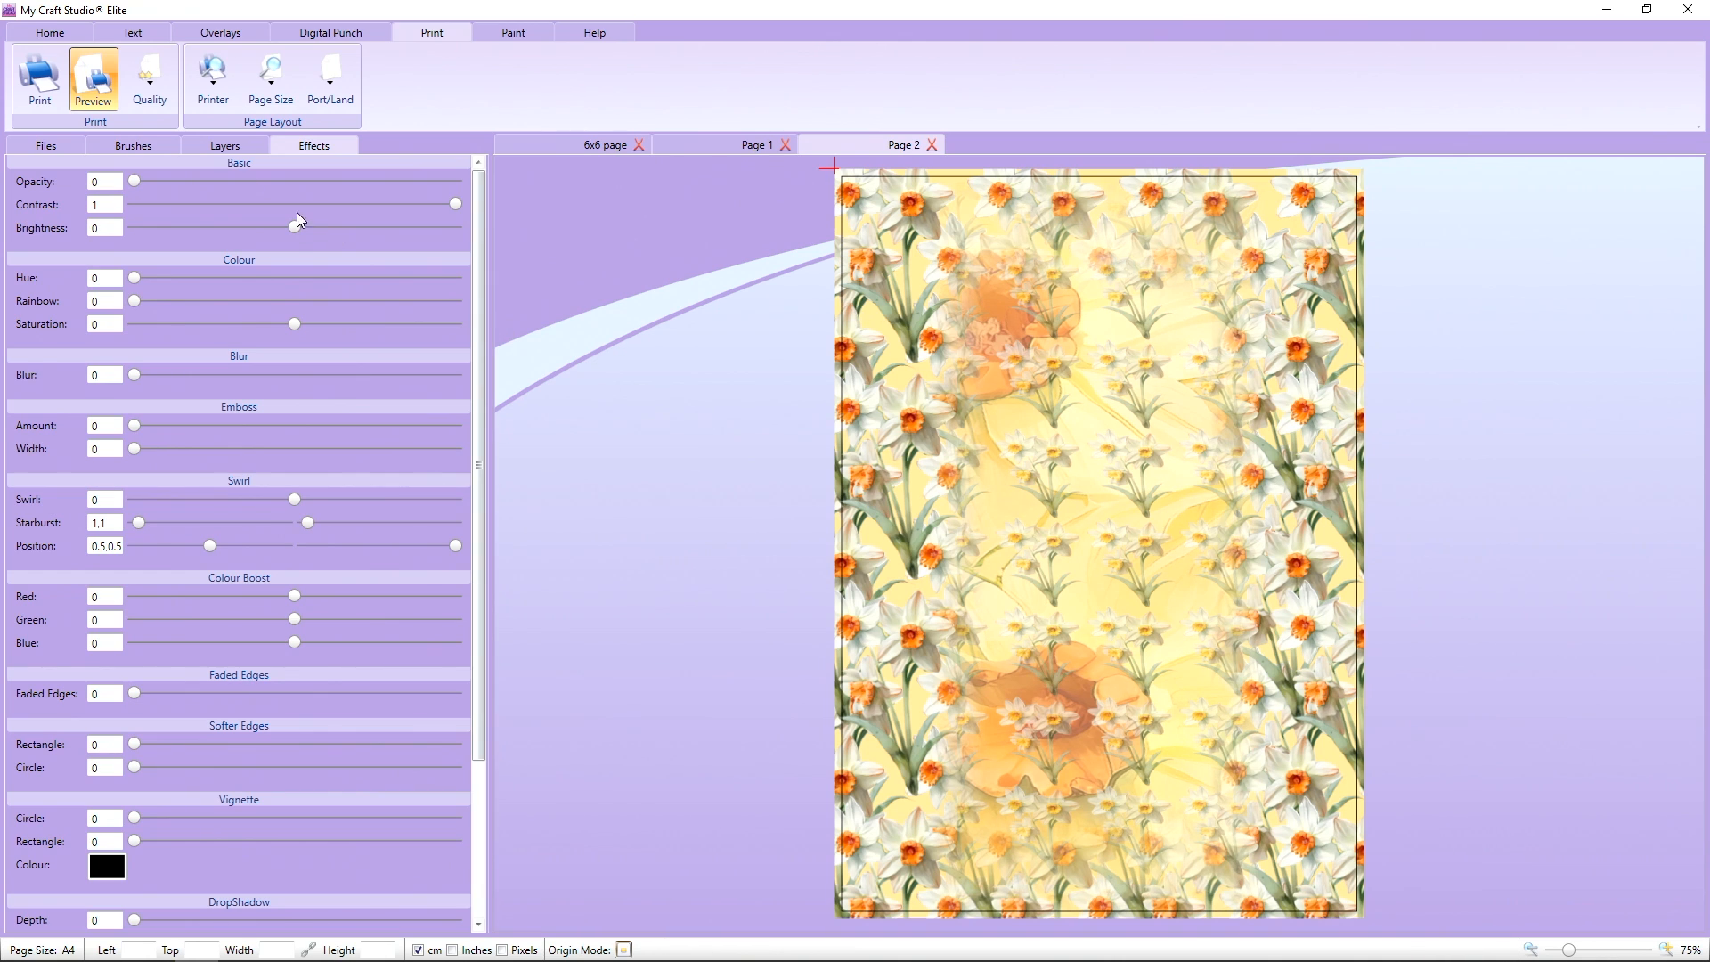
left_click(229, 85)
left_click(243, 191)
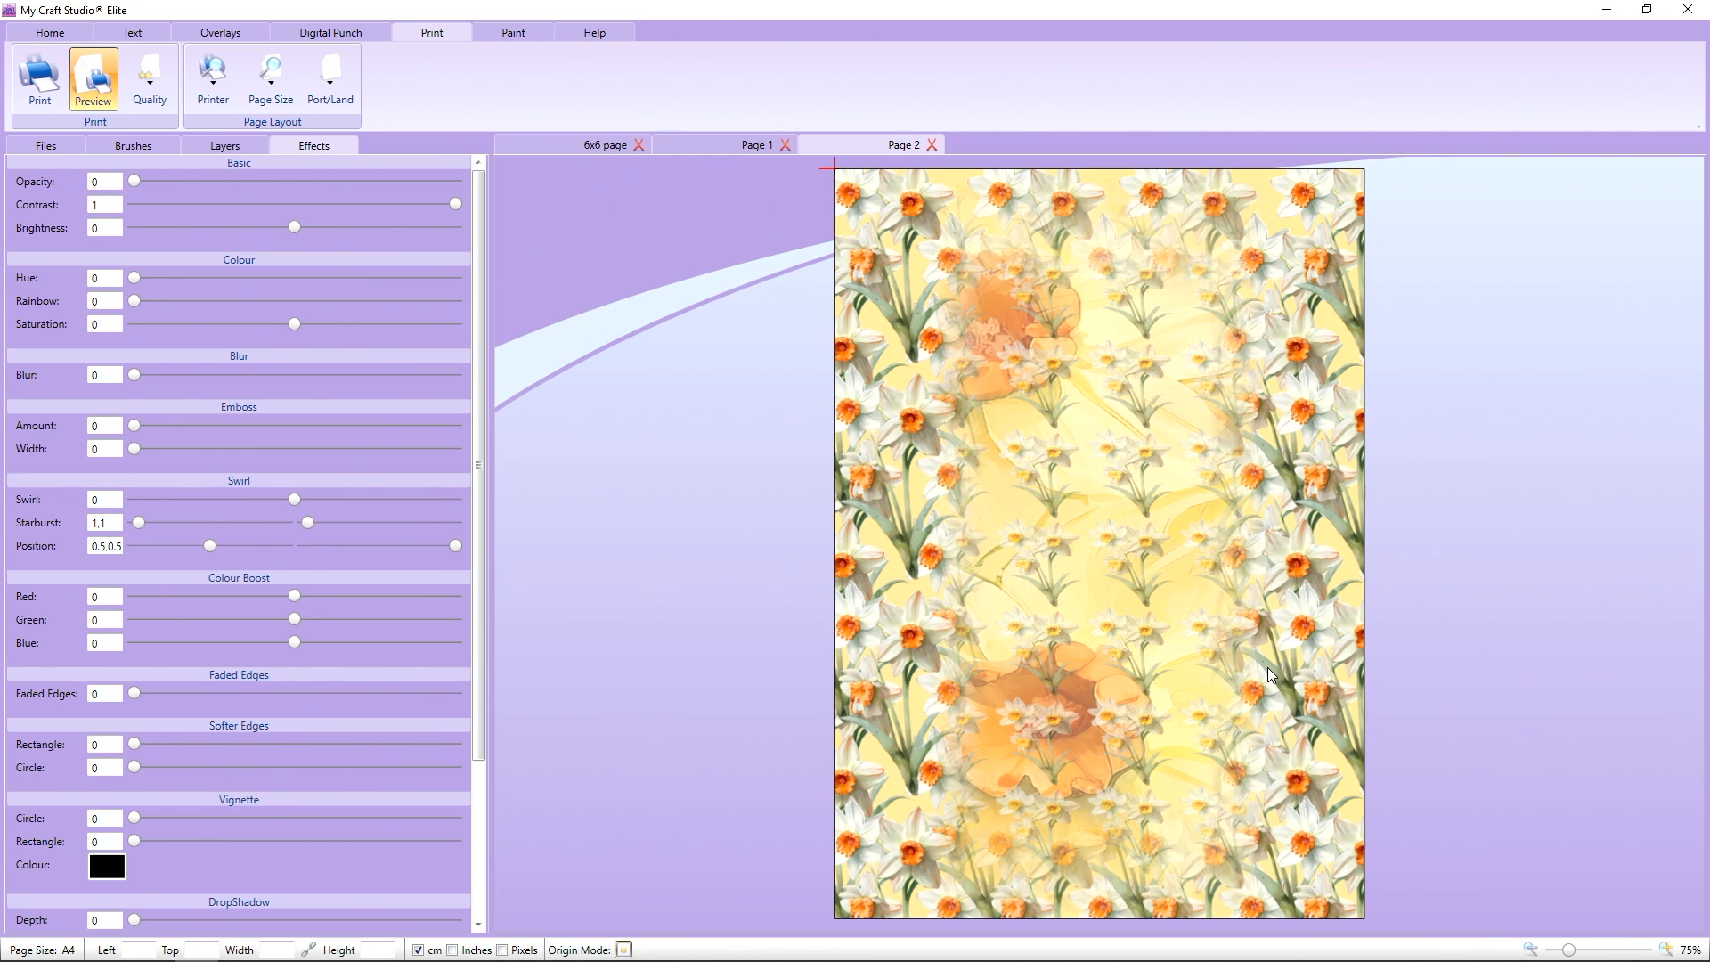
Toggle the print preview to compare the views, and delete the soft-edged yellow panel from the page.
left_click(105, 88)
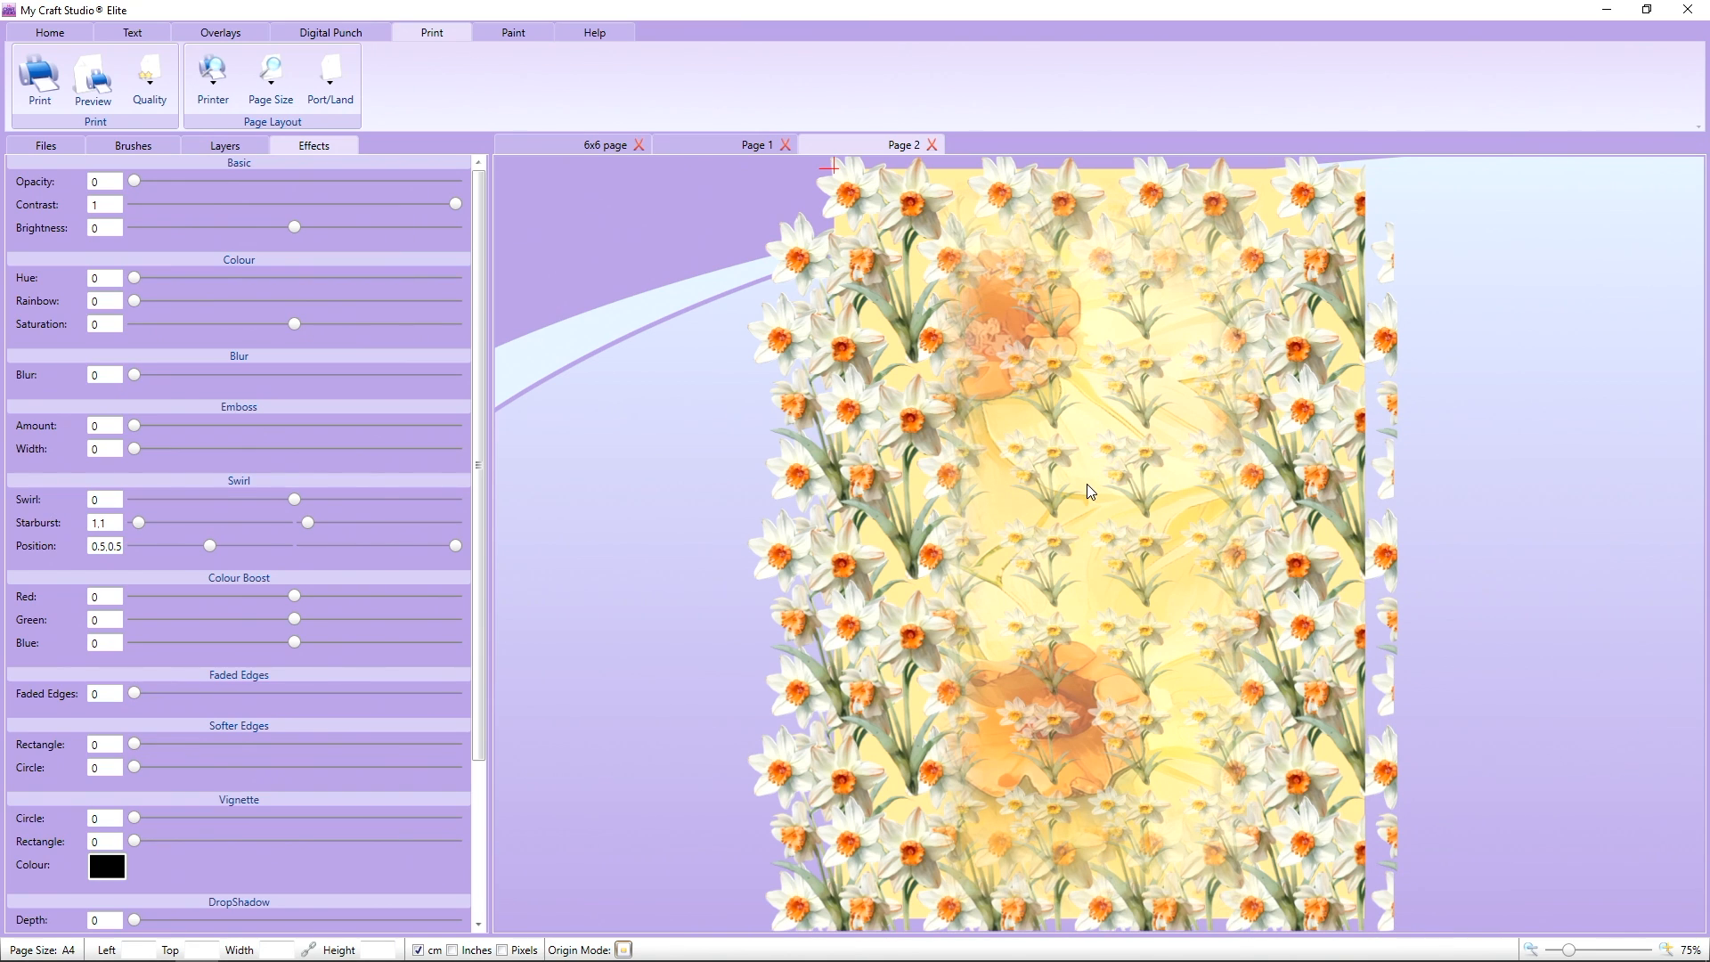
left_click(103, 95)
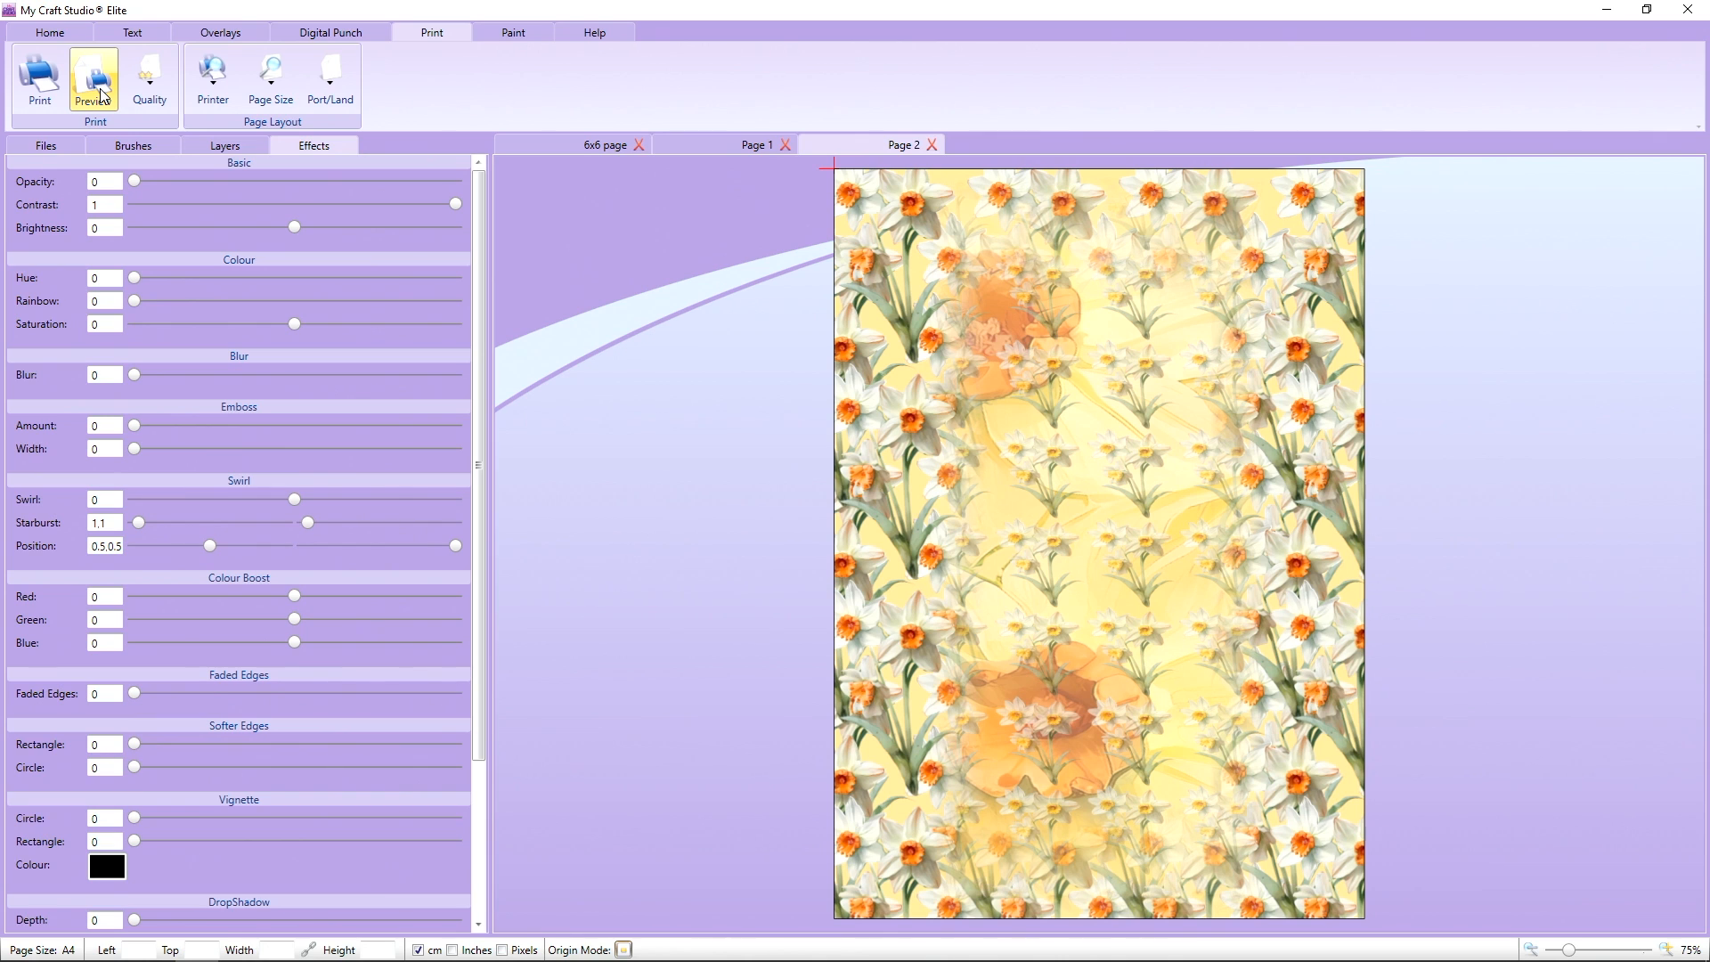
left_click(103, 95)
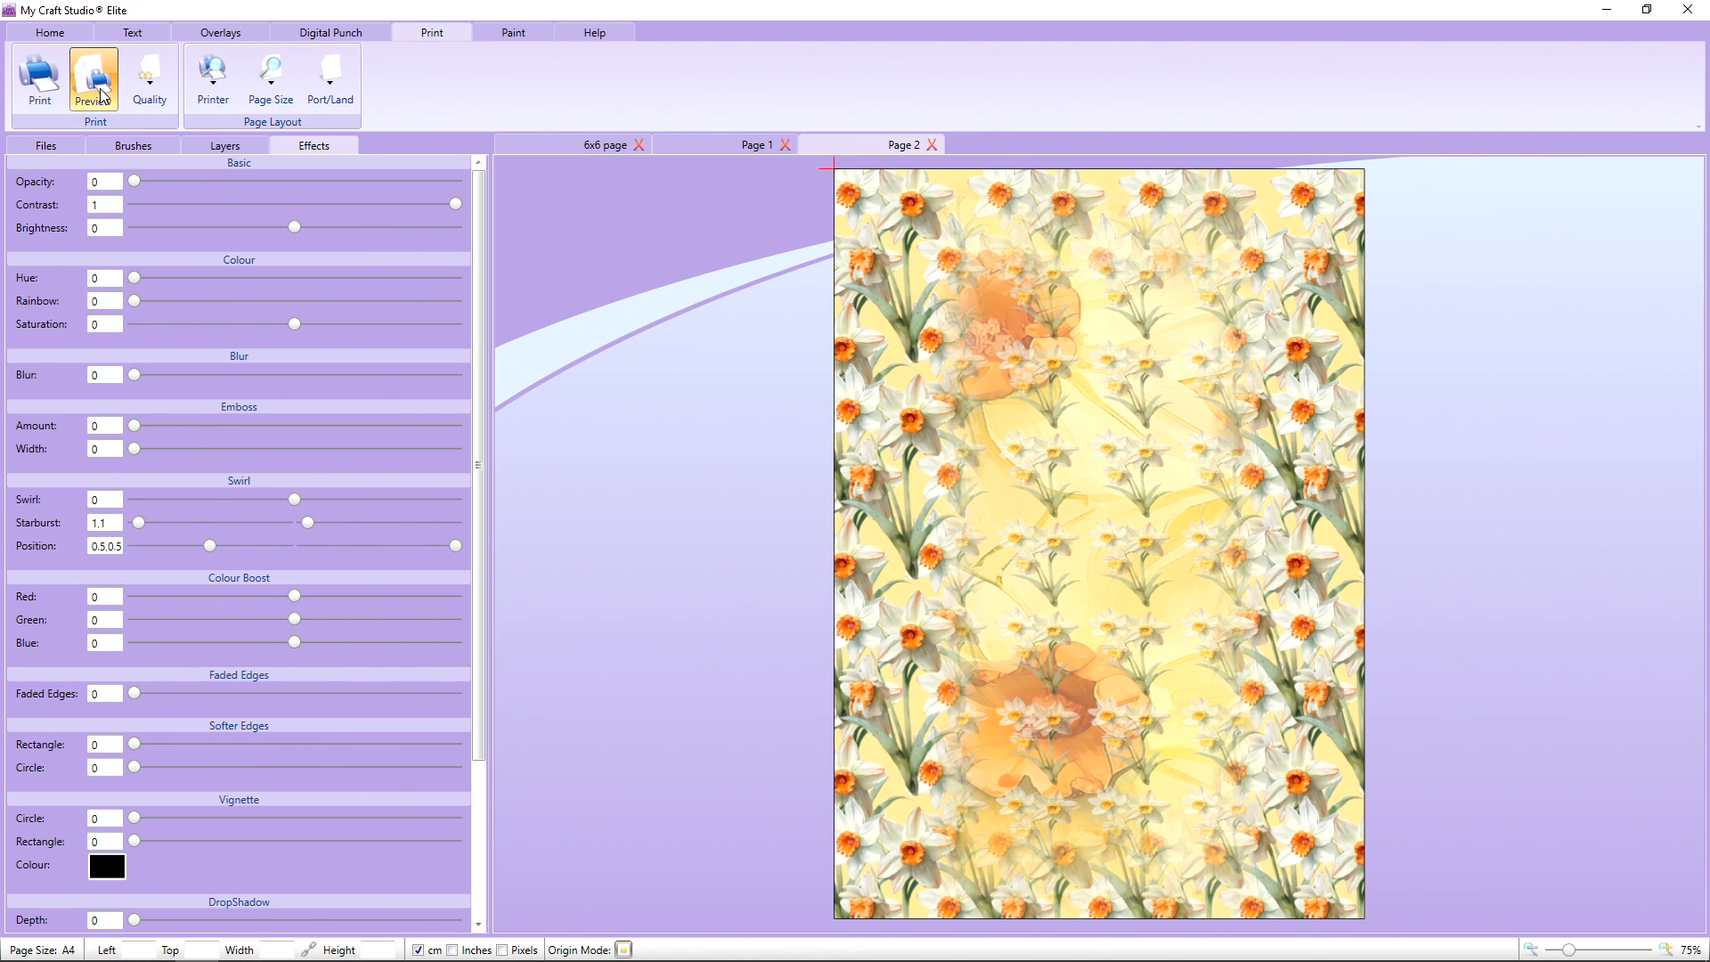
left_click(1098, 547)
key("Delete")
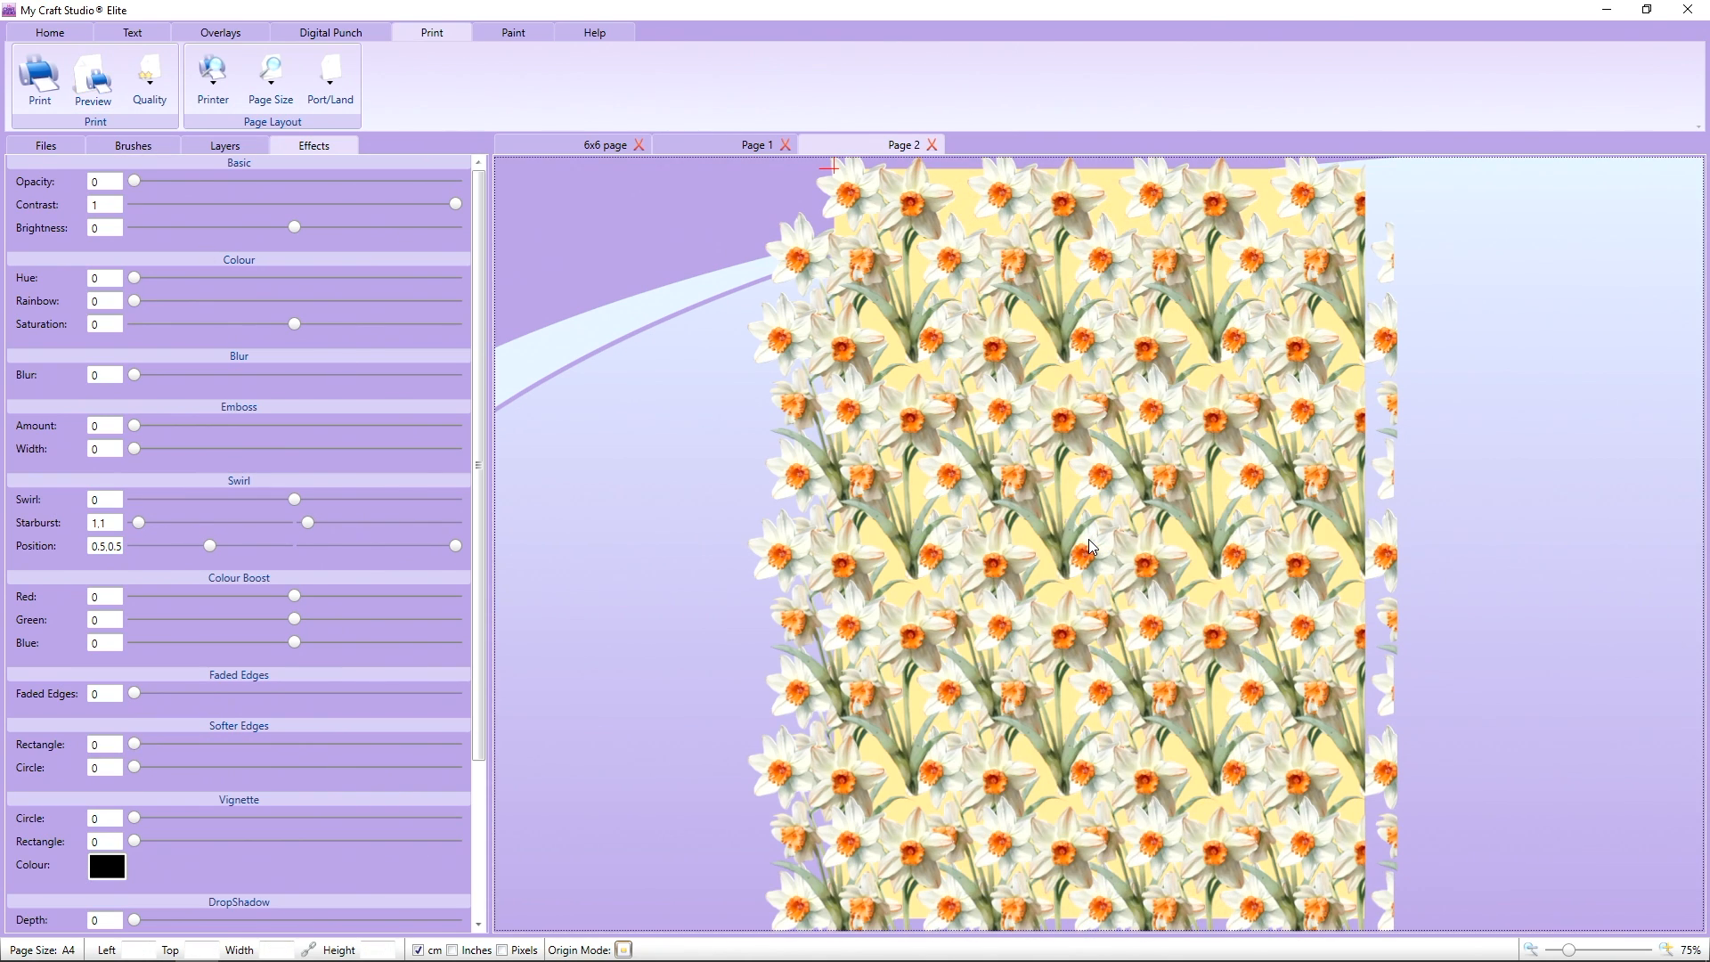
Save the A4 daffodil page as a Craft Projects file named "a4 page" in the Print tab class folder.
left_click(50, 32)
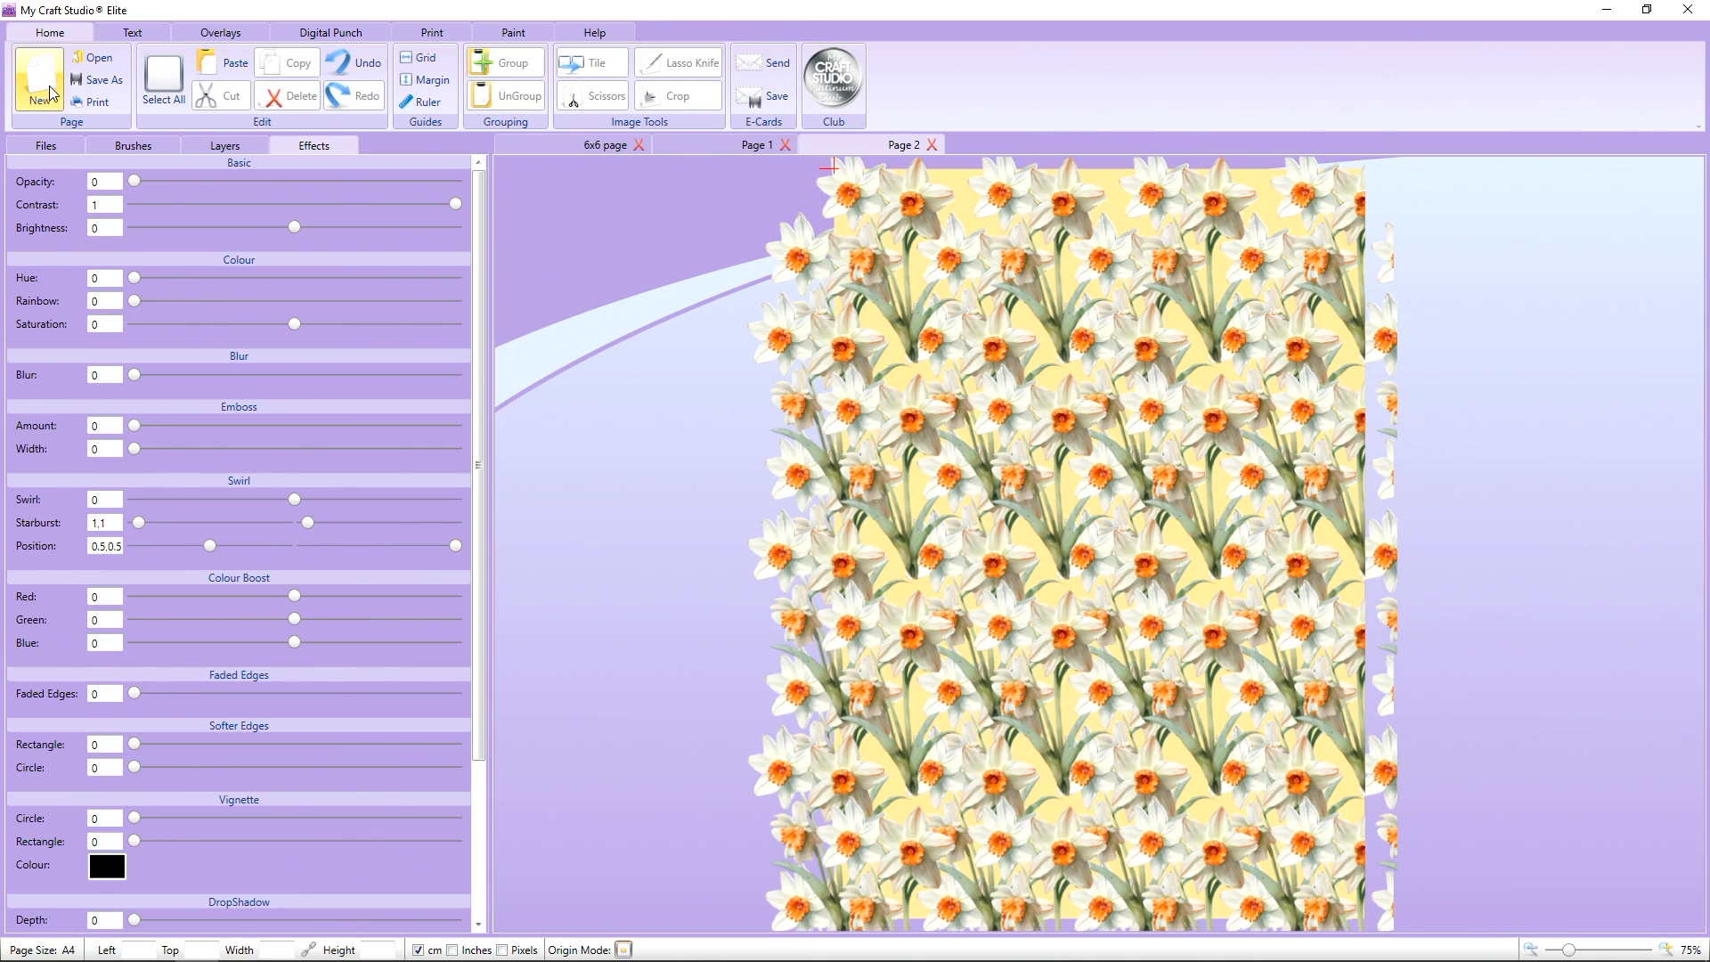
left_click(100, 79)
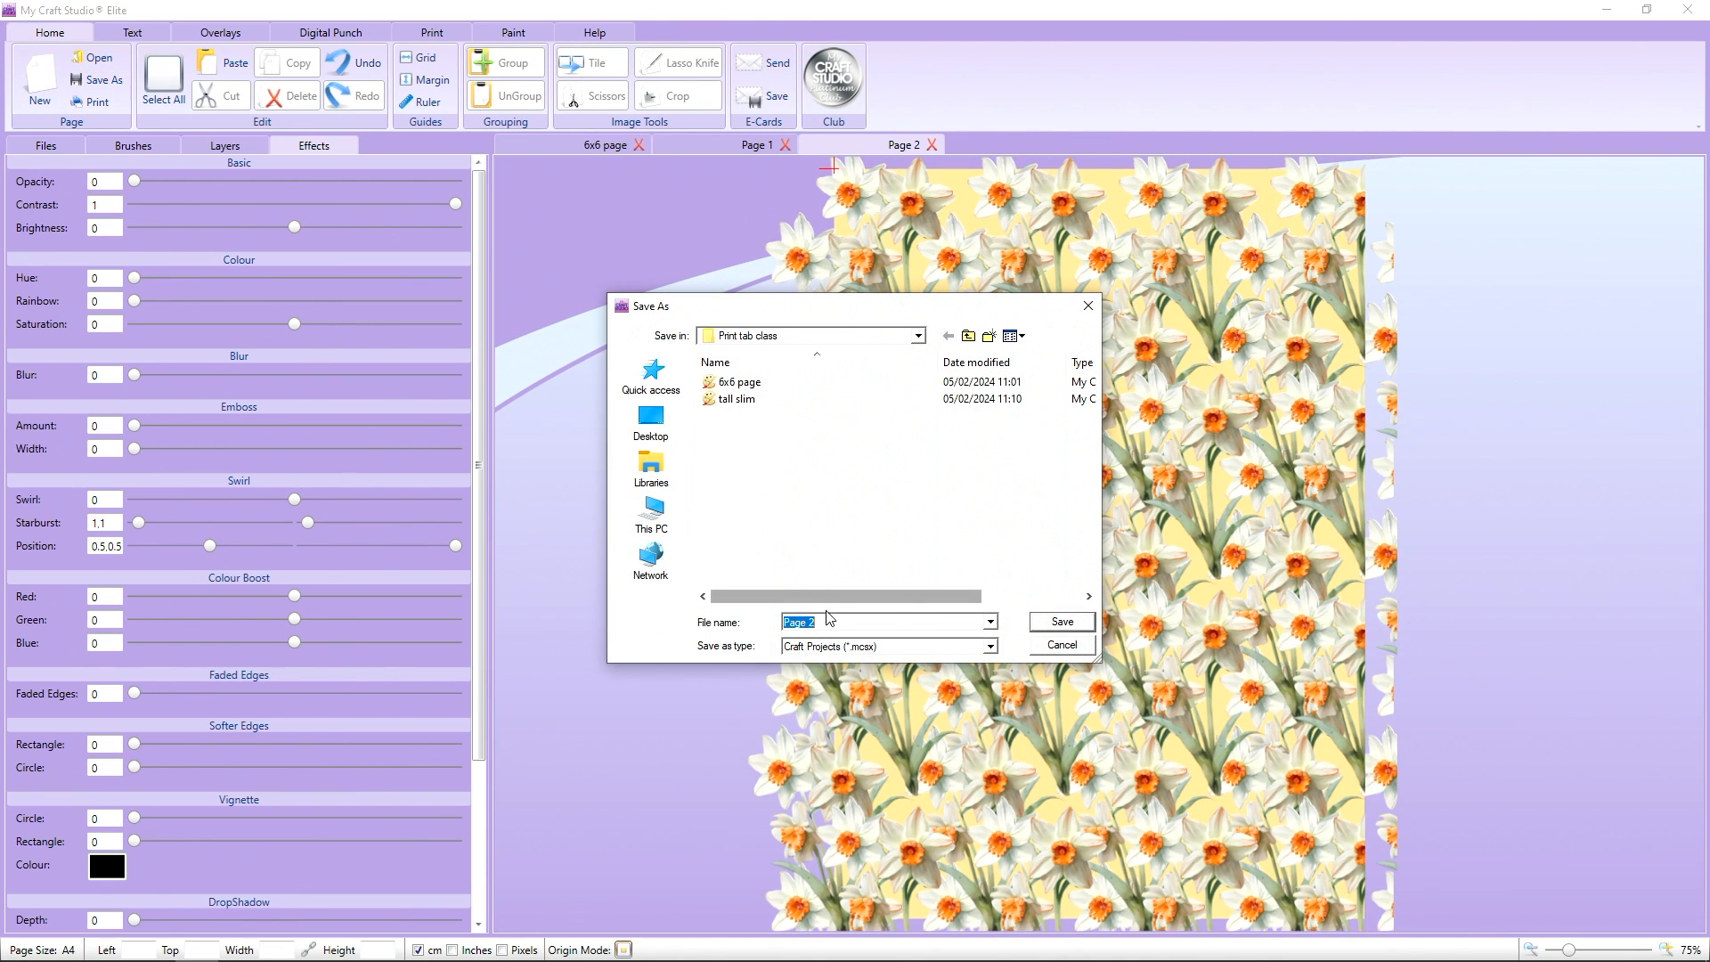
type("a4 p")
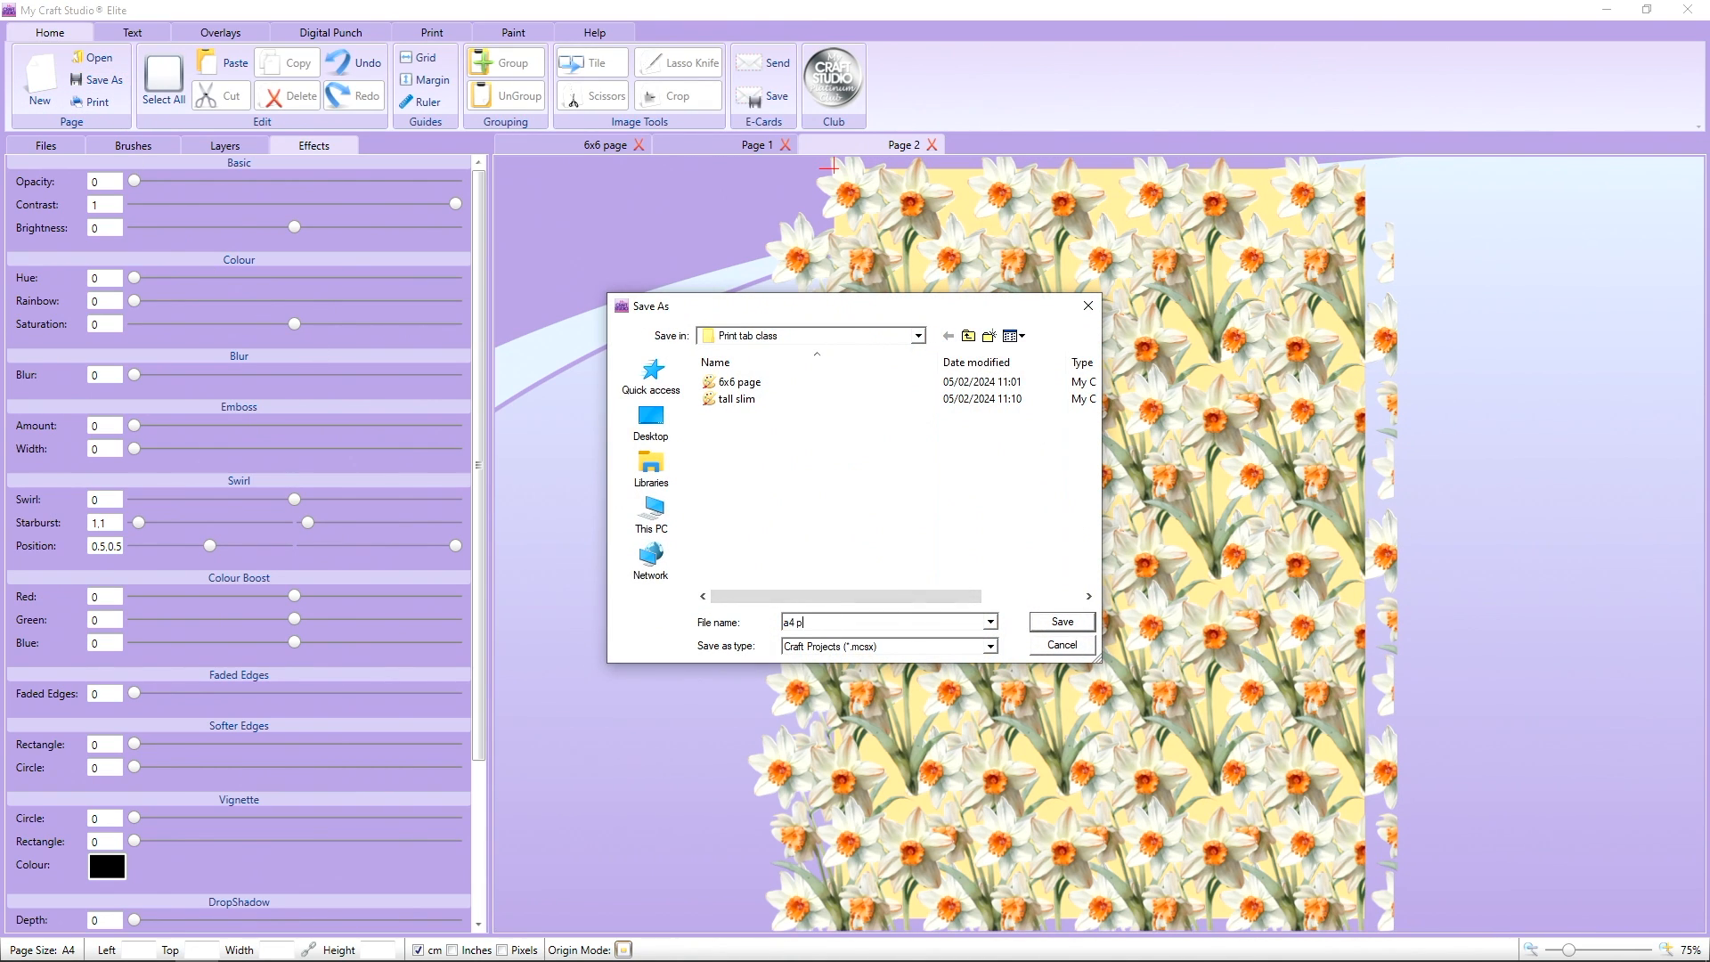
type("age")
key("Return")
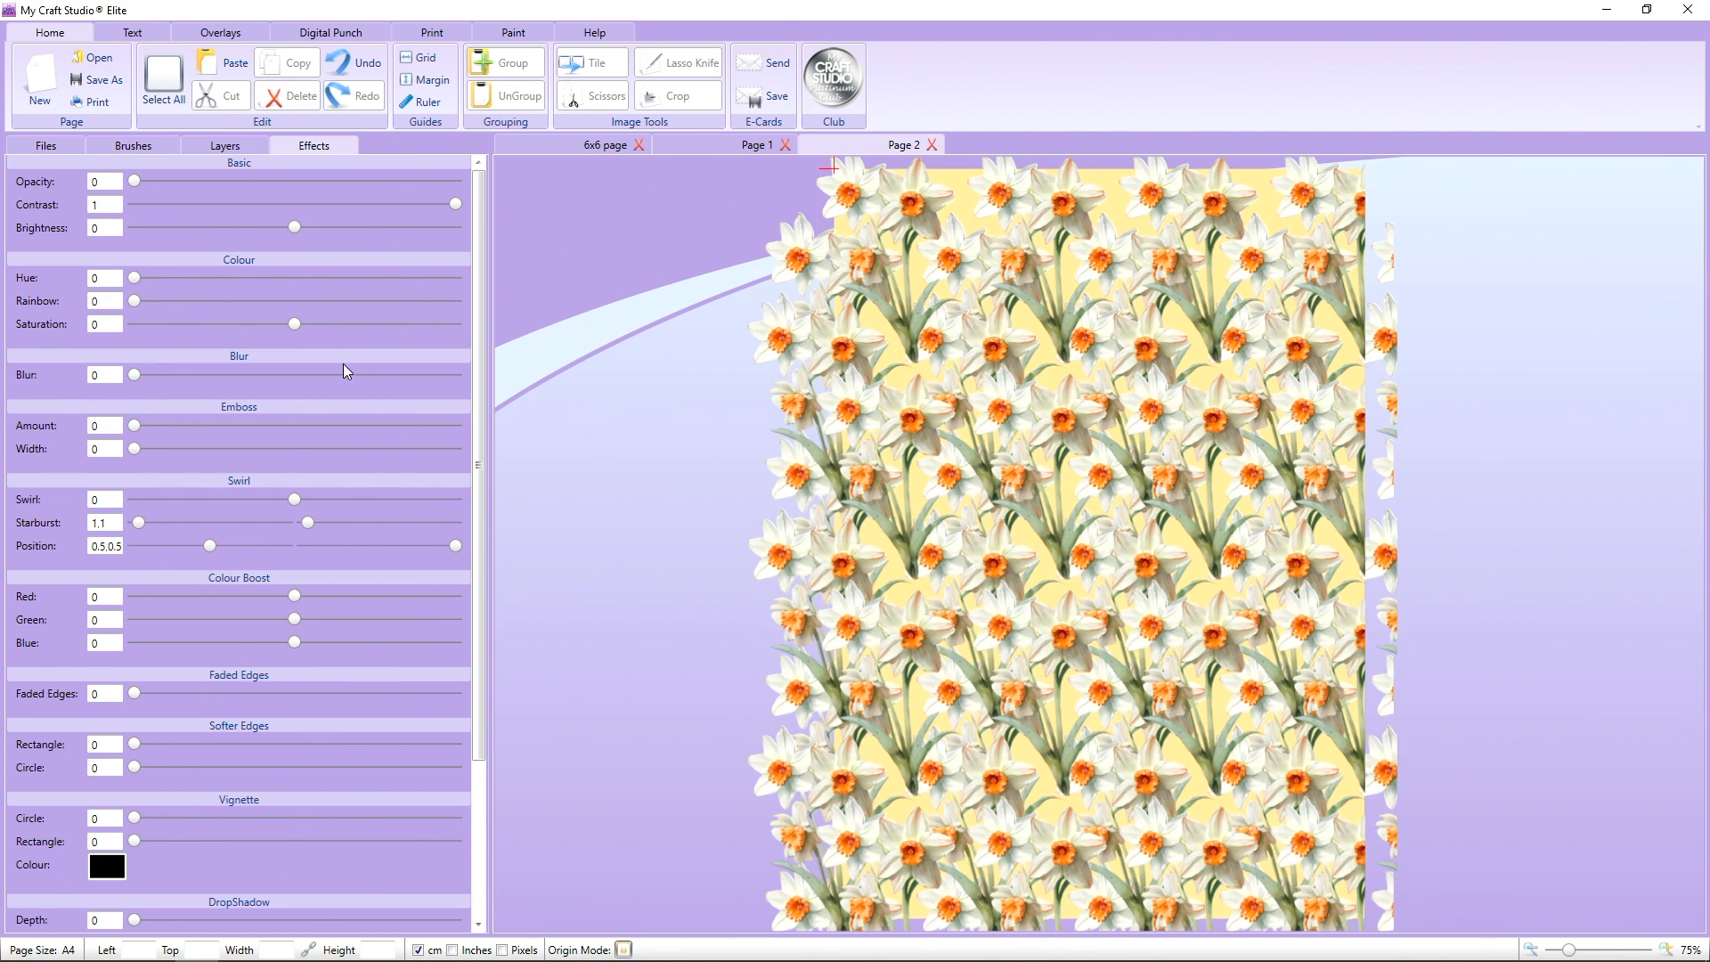
Save the same page as a JPEG Pro Quality image named "a4 page" in the Print tab class folder.
left_click(98, 79)
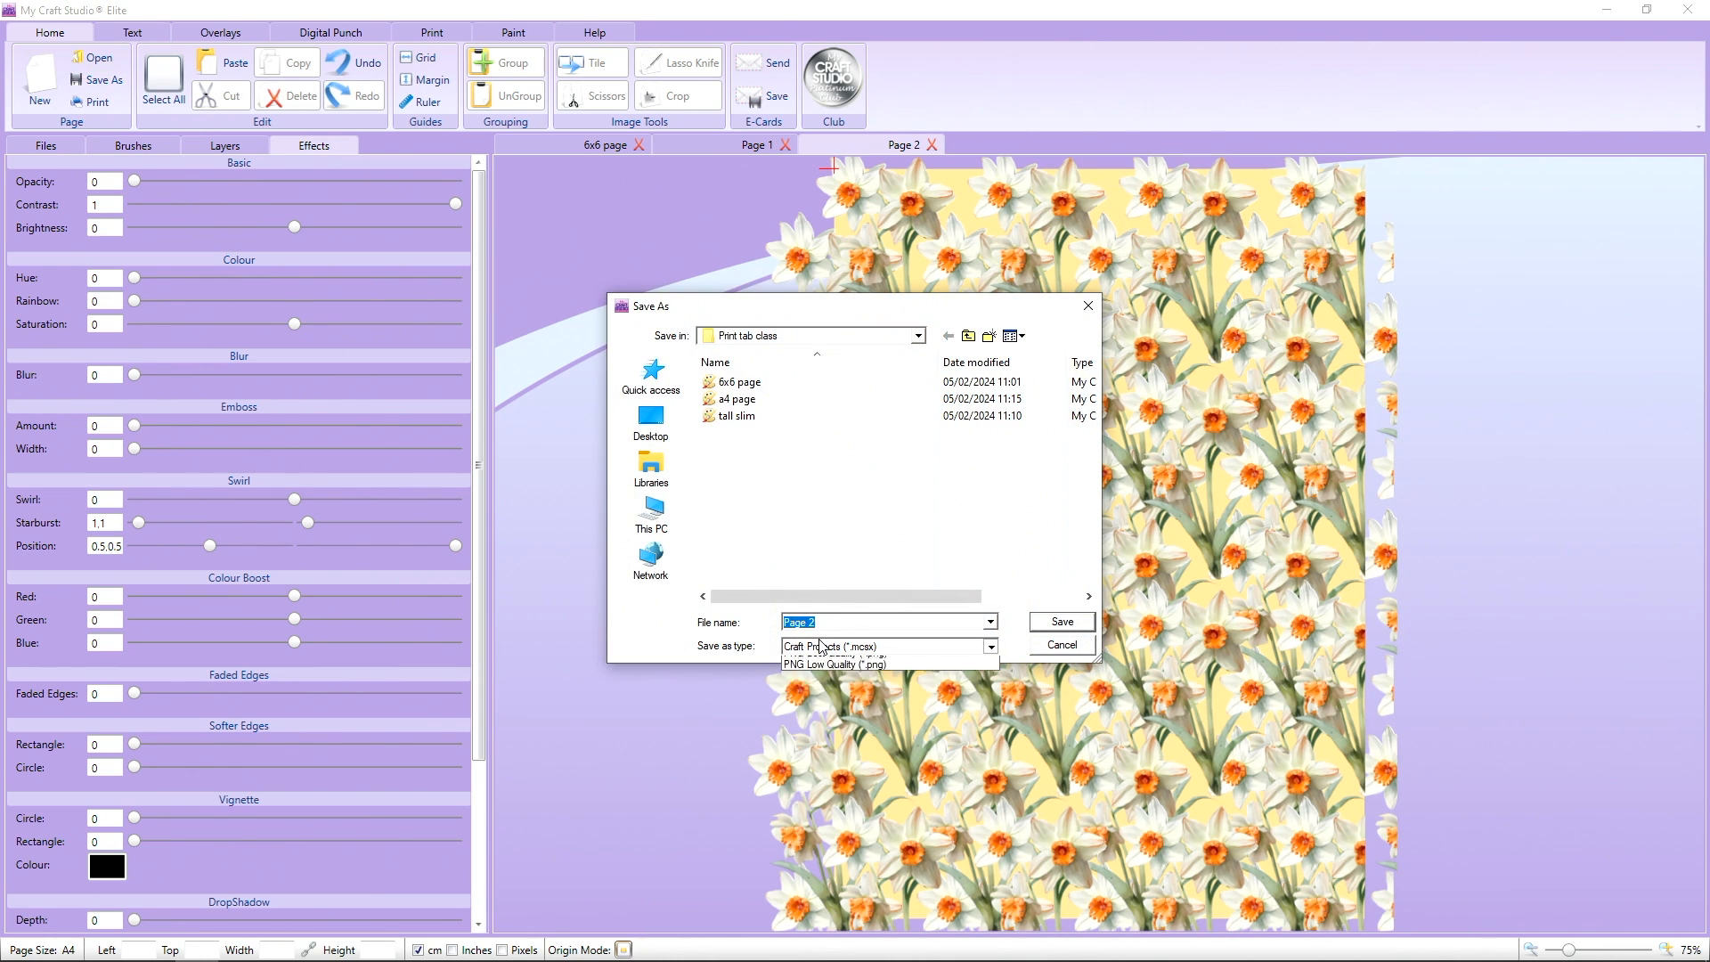
left_click(825, 645)
left_click(825, 674)
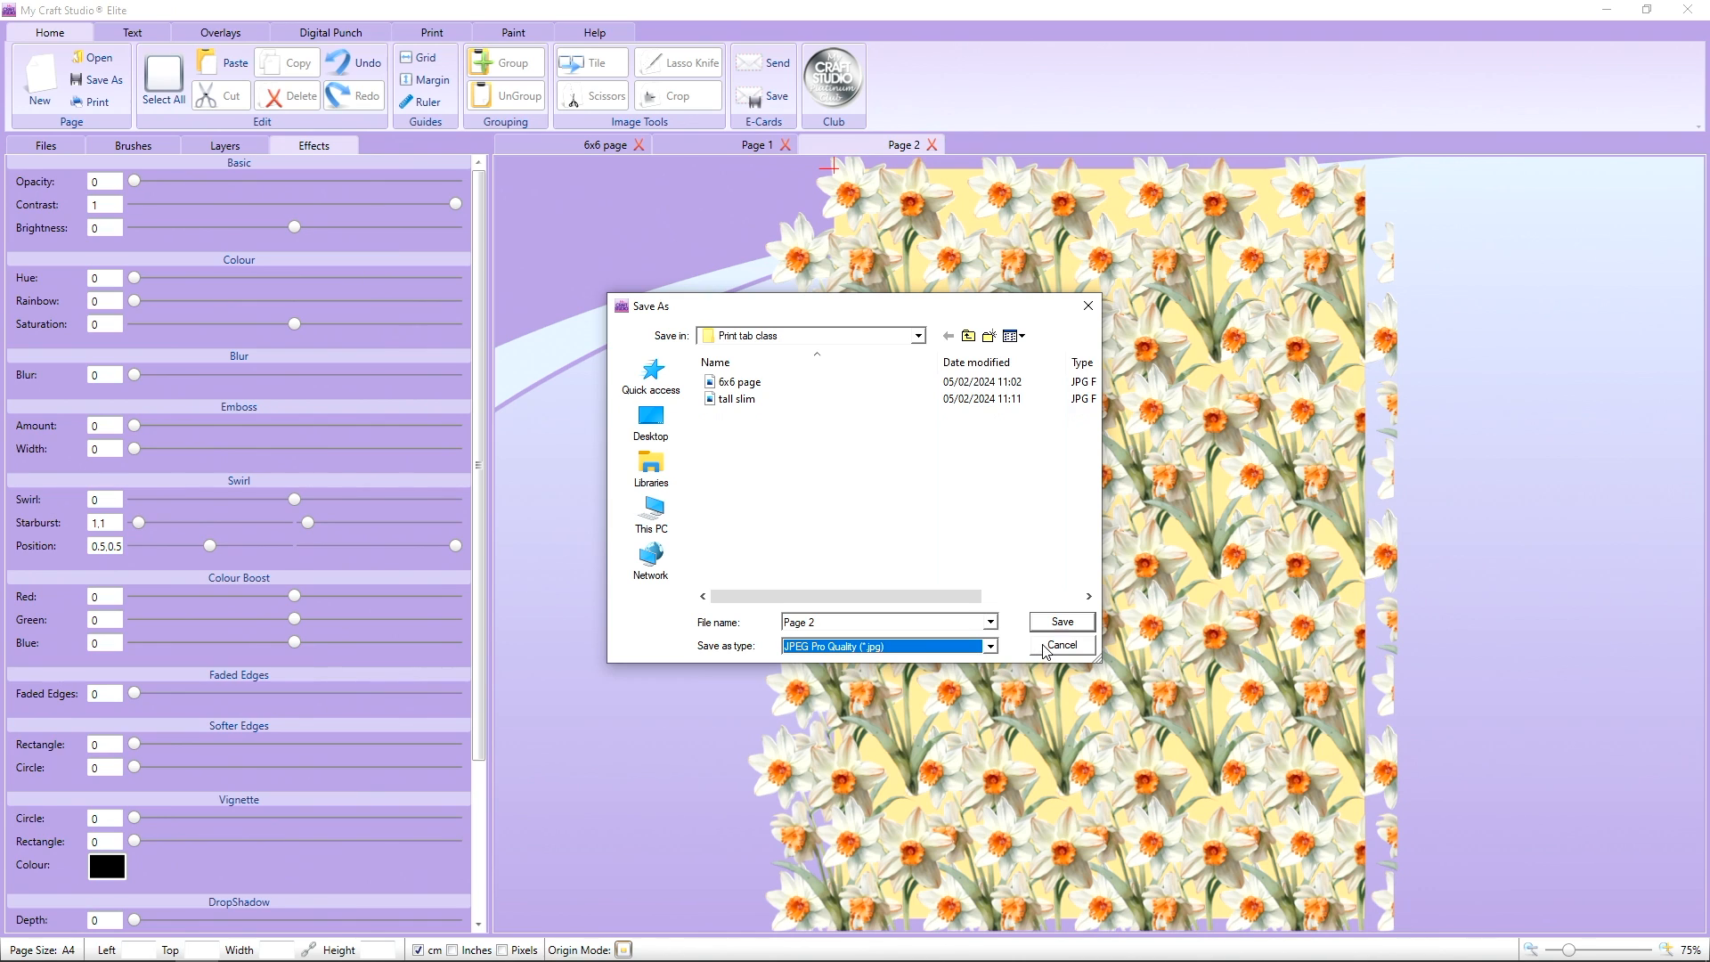
left_click(959, 627)
type("a4 p")
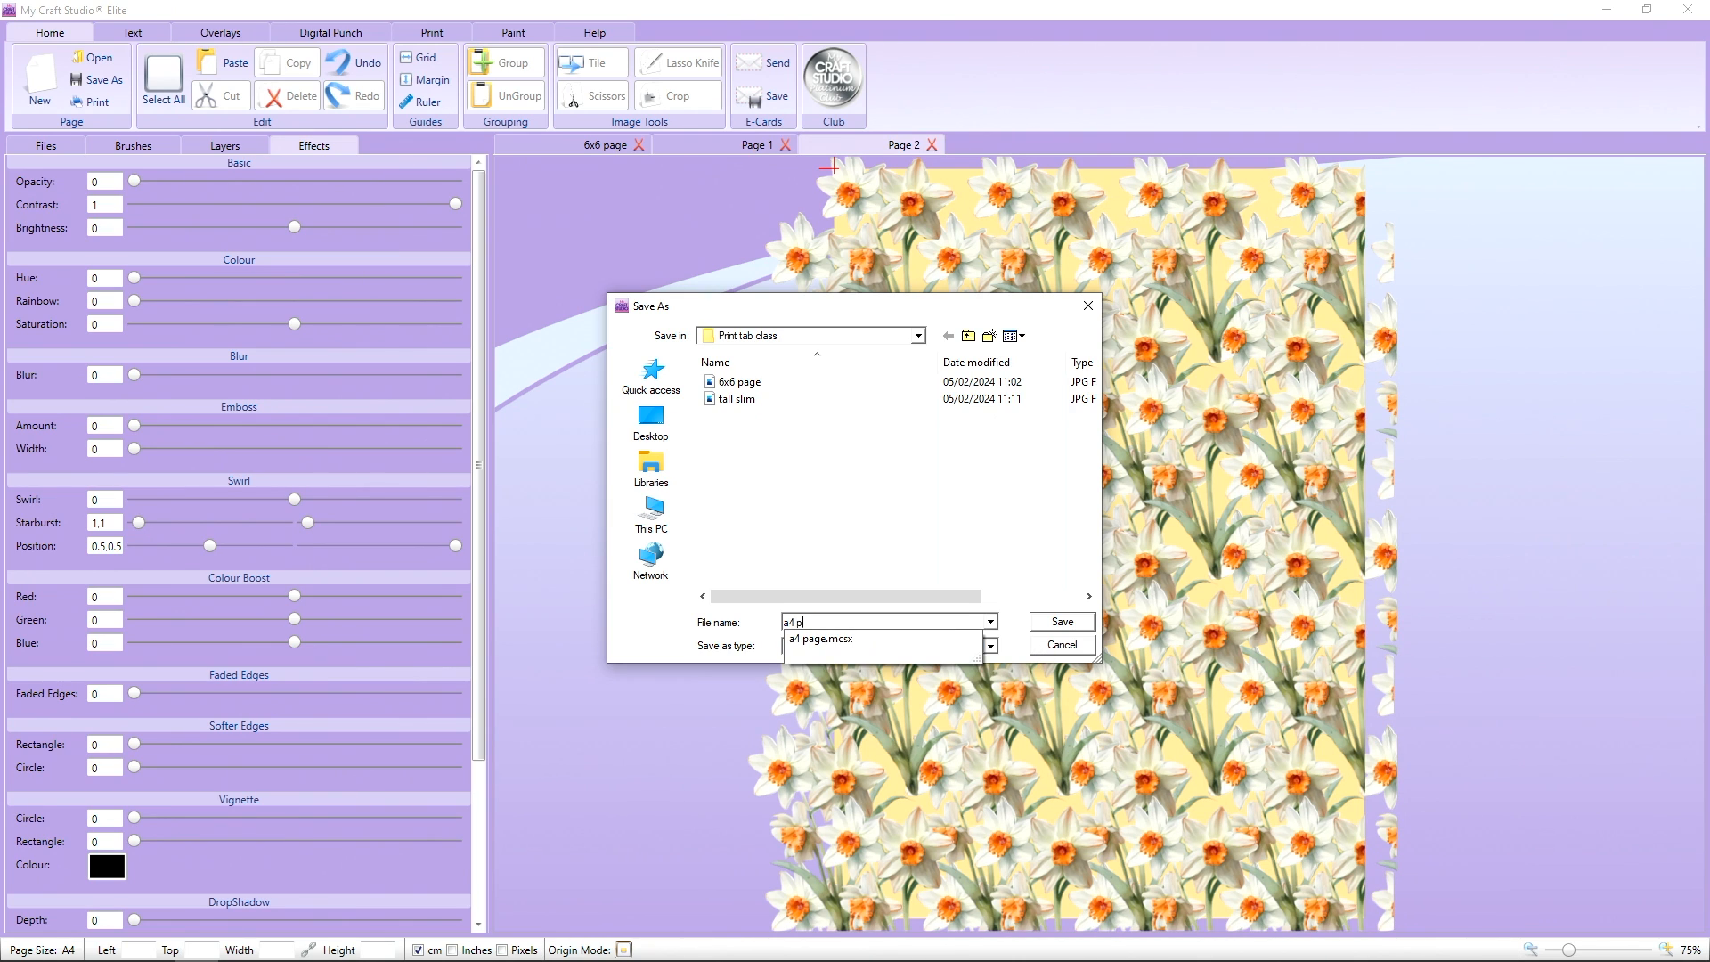
type("age")
key("Return")
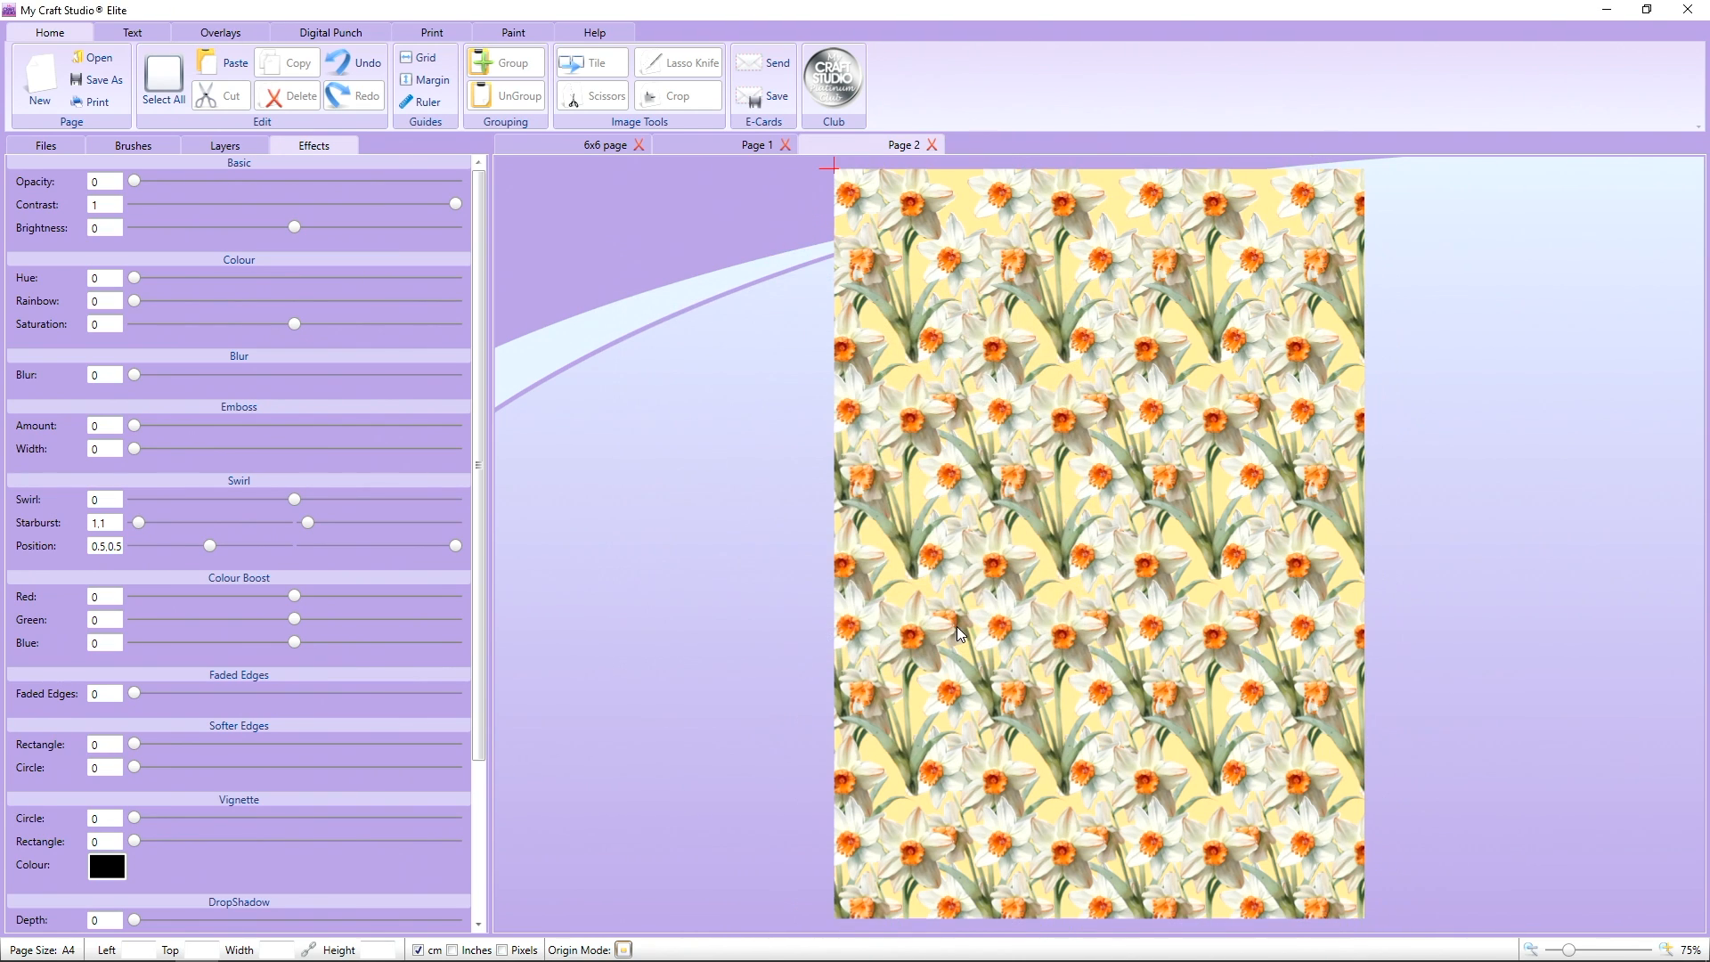
Open the print dialog and review the printing preferences of Microsoft XPS Document Writer and OneNote for Windows 10.
left_click(436, 36)
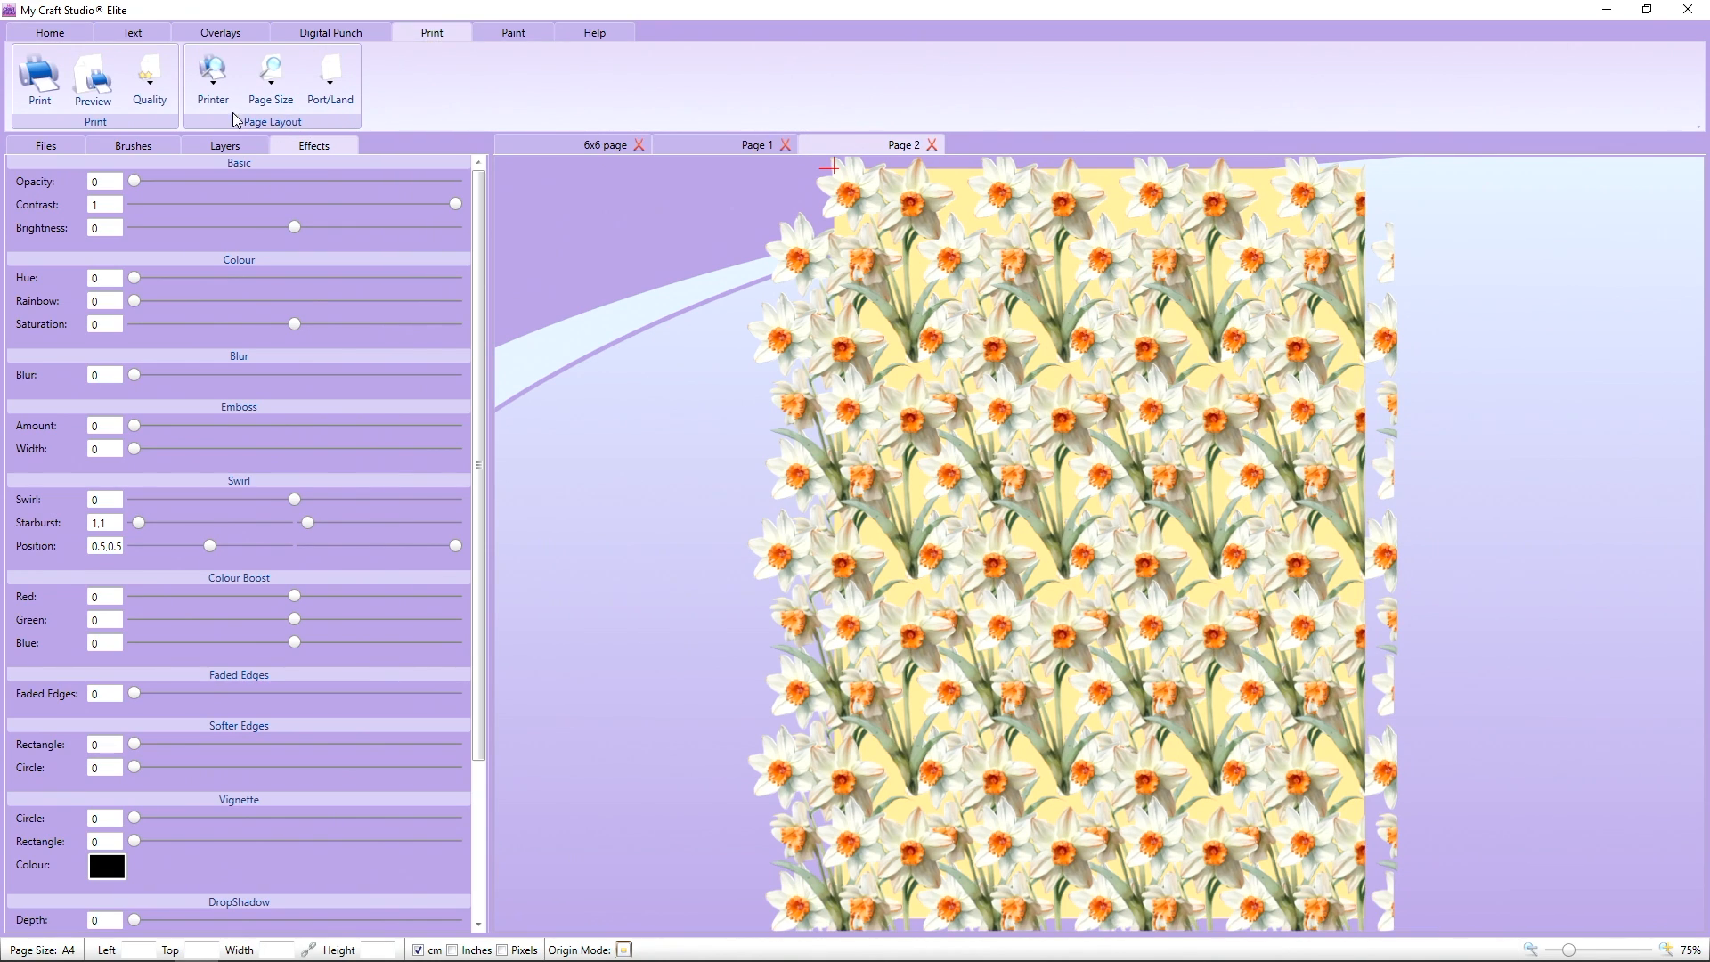
left_click(40, 87)
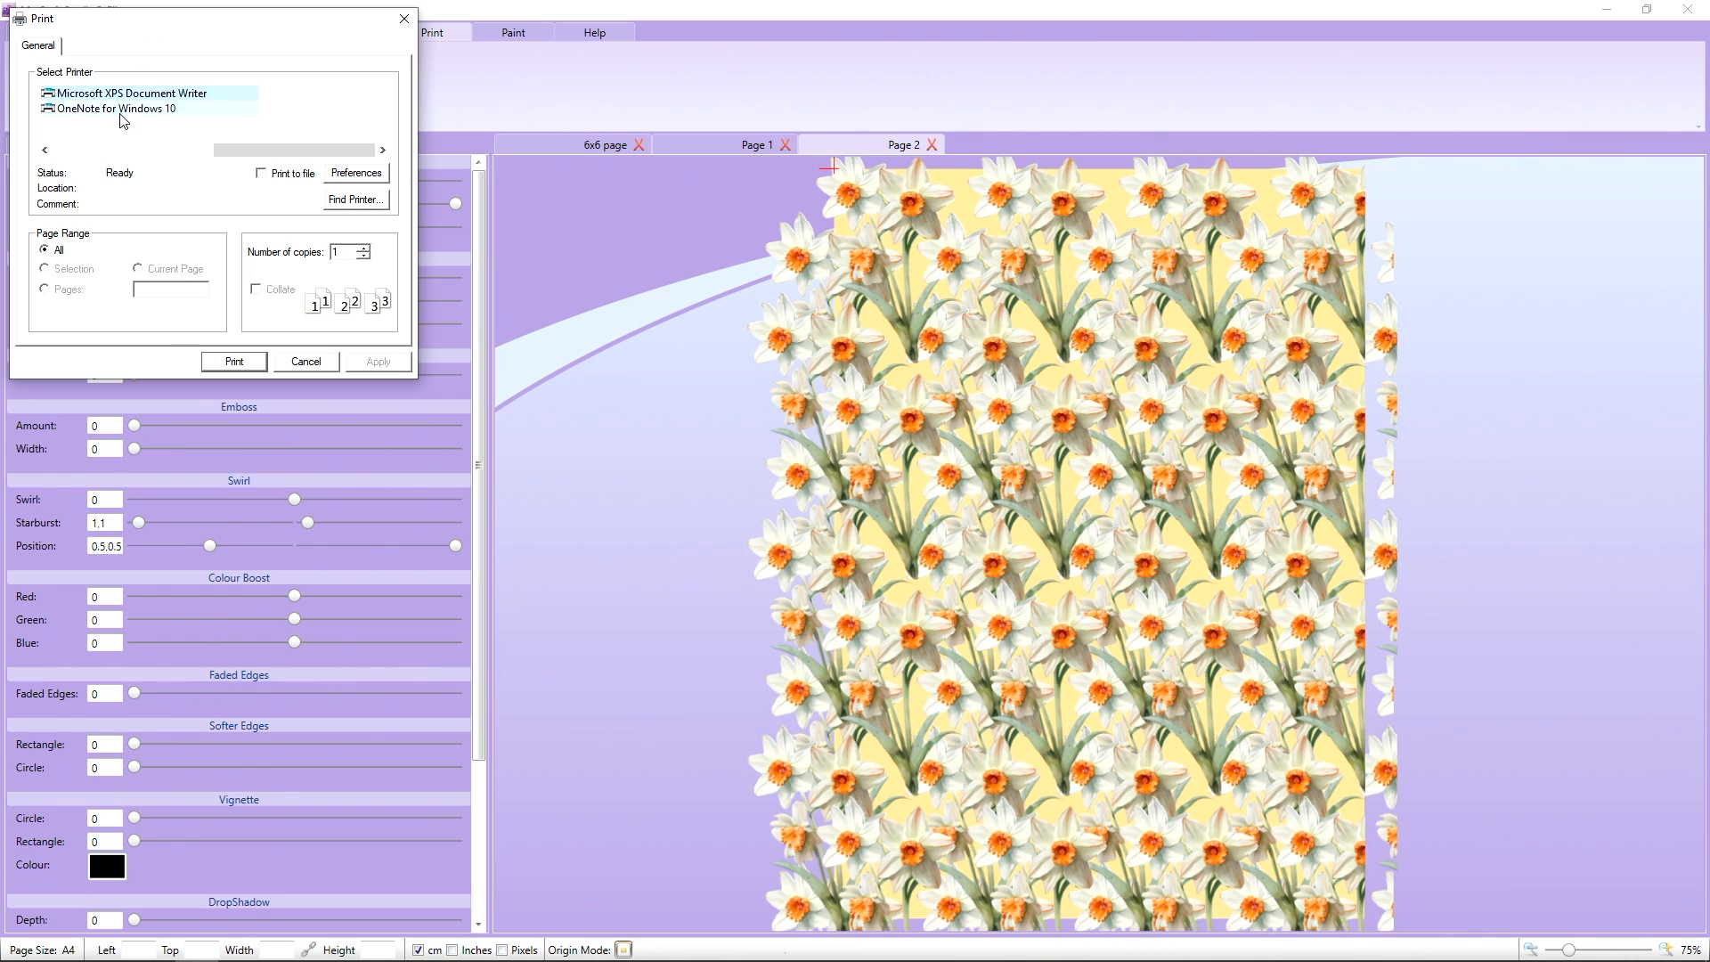
left_click(354, 181)
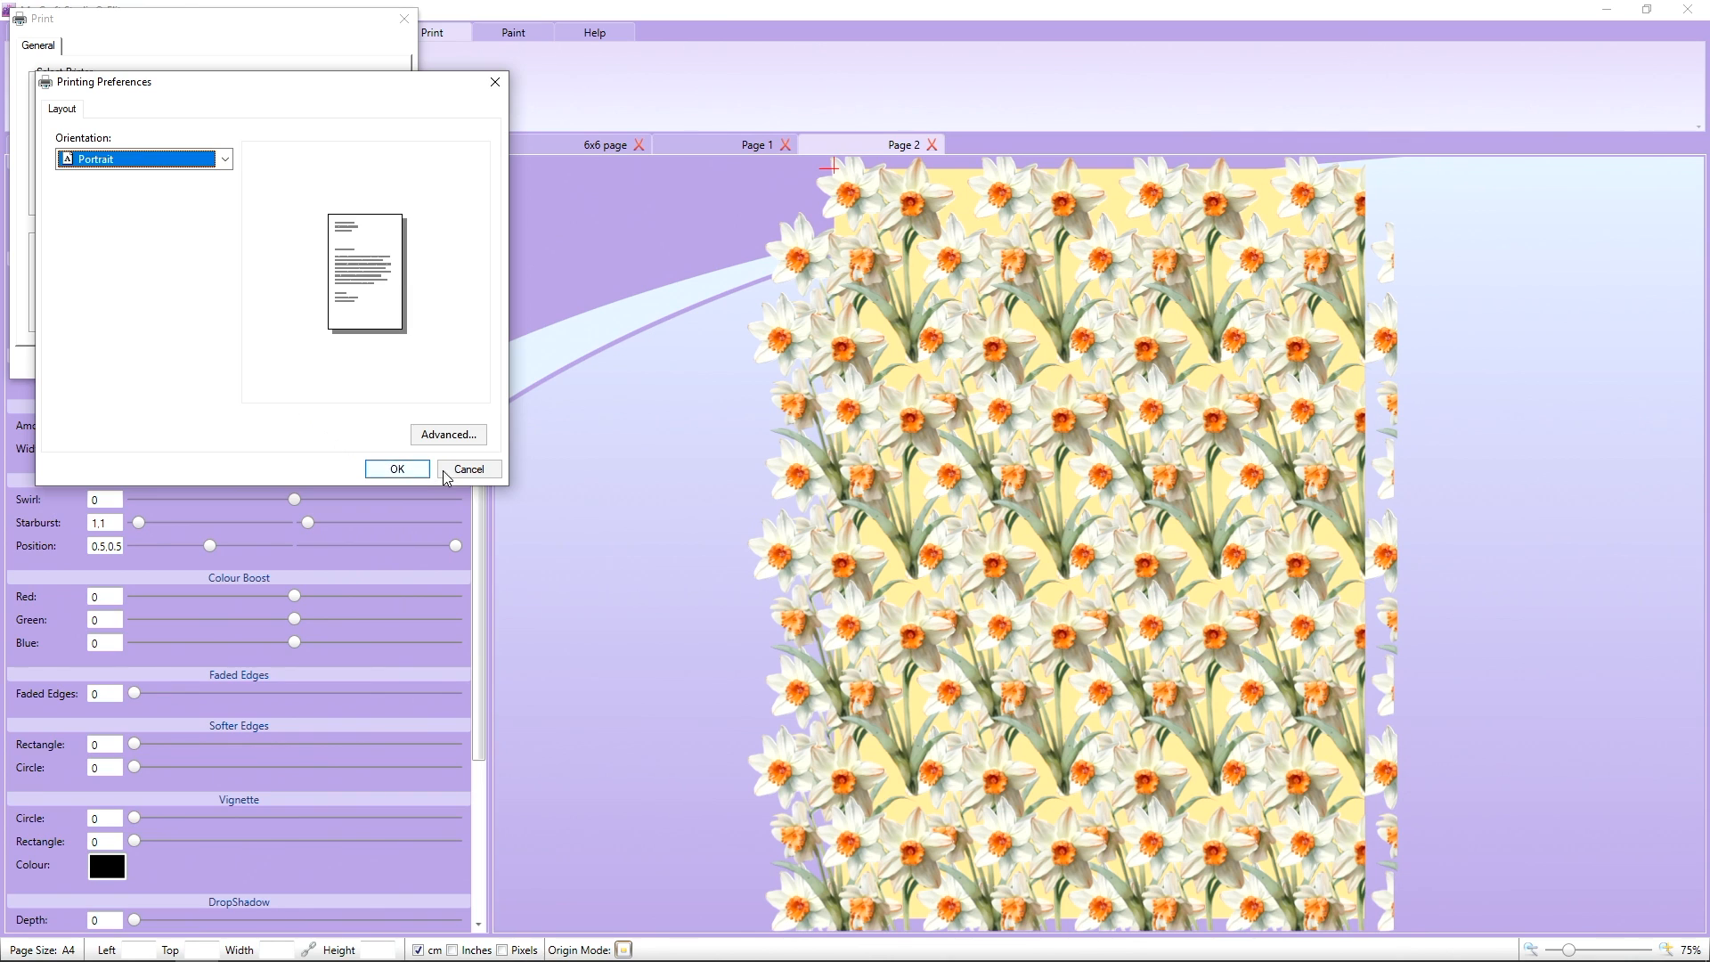
left_click(397, 469)
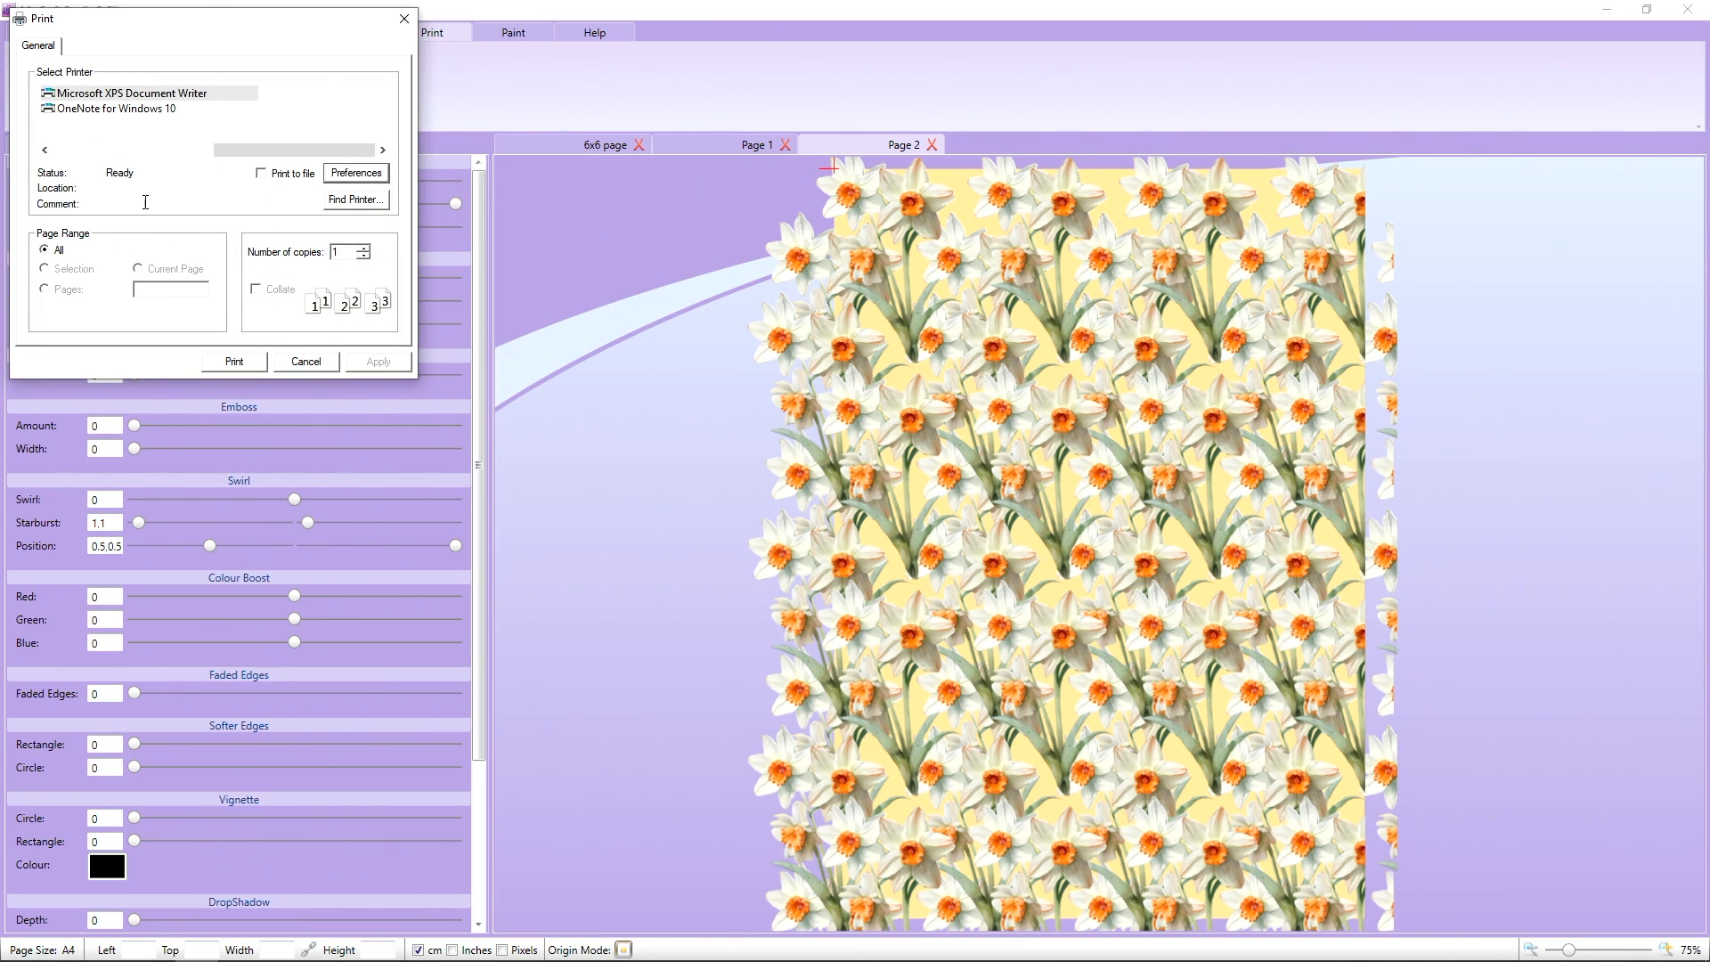
left_click(131, 113)
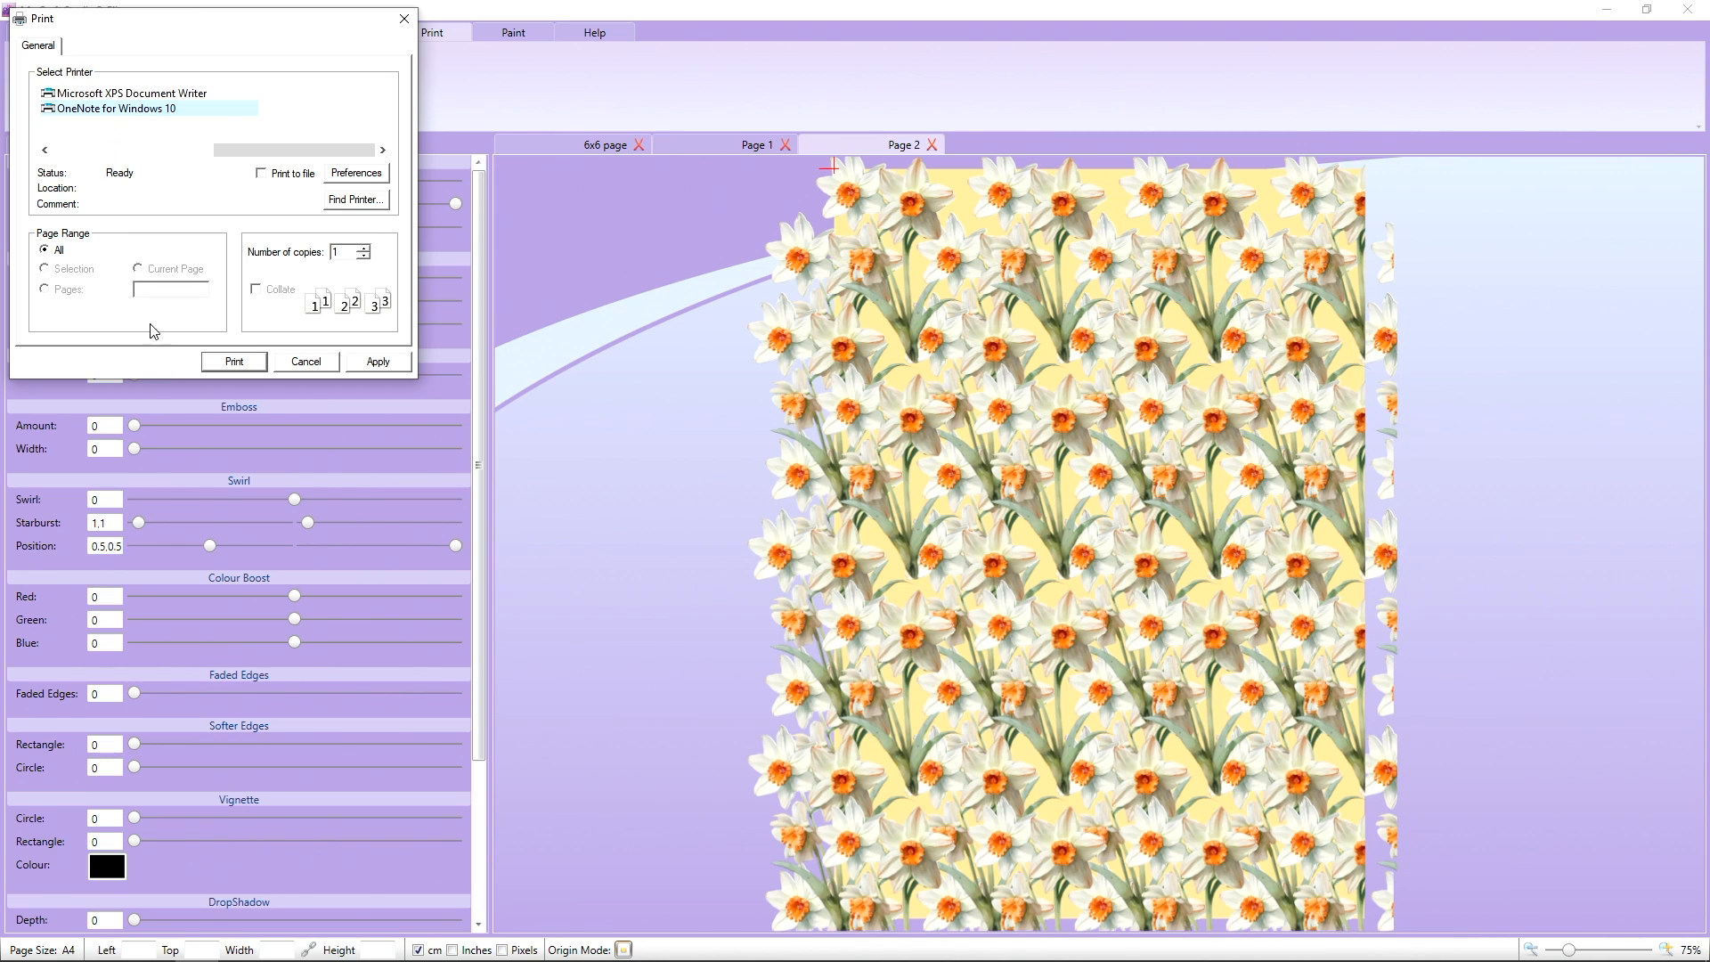
left_click(357, 175)
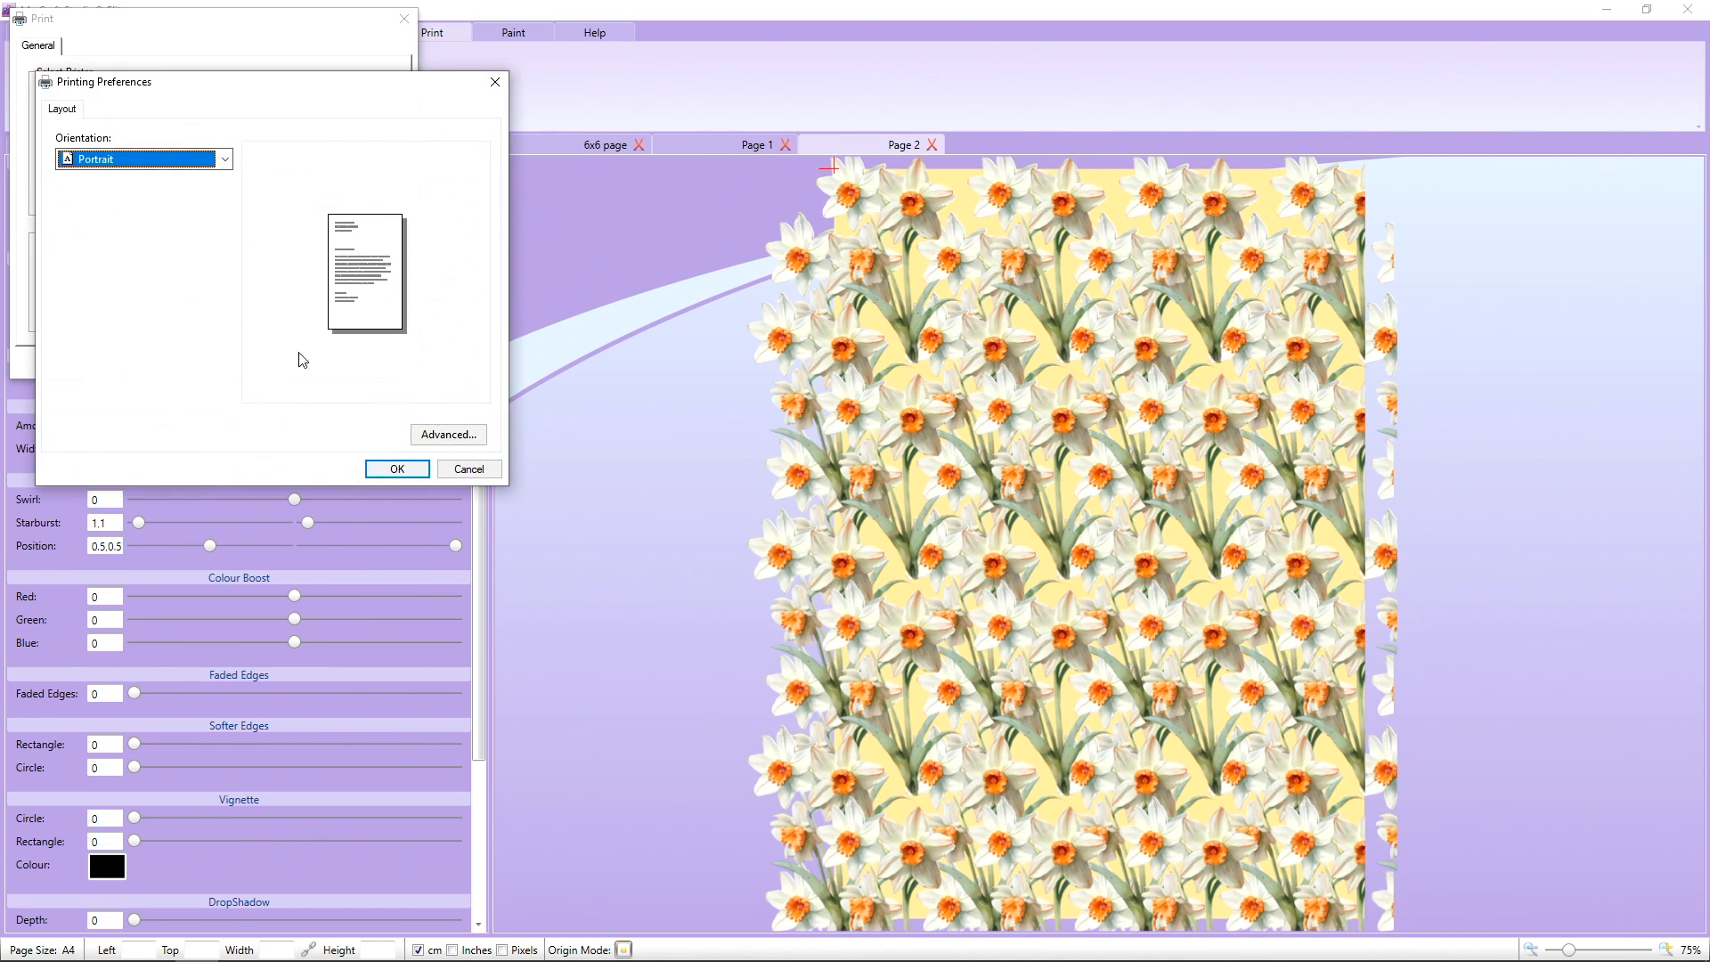
left_click(397, 469)
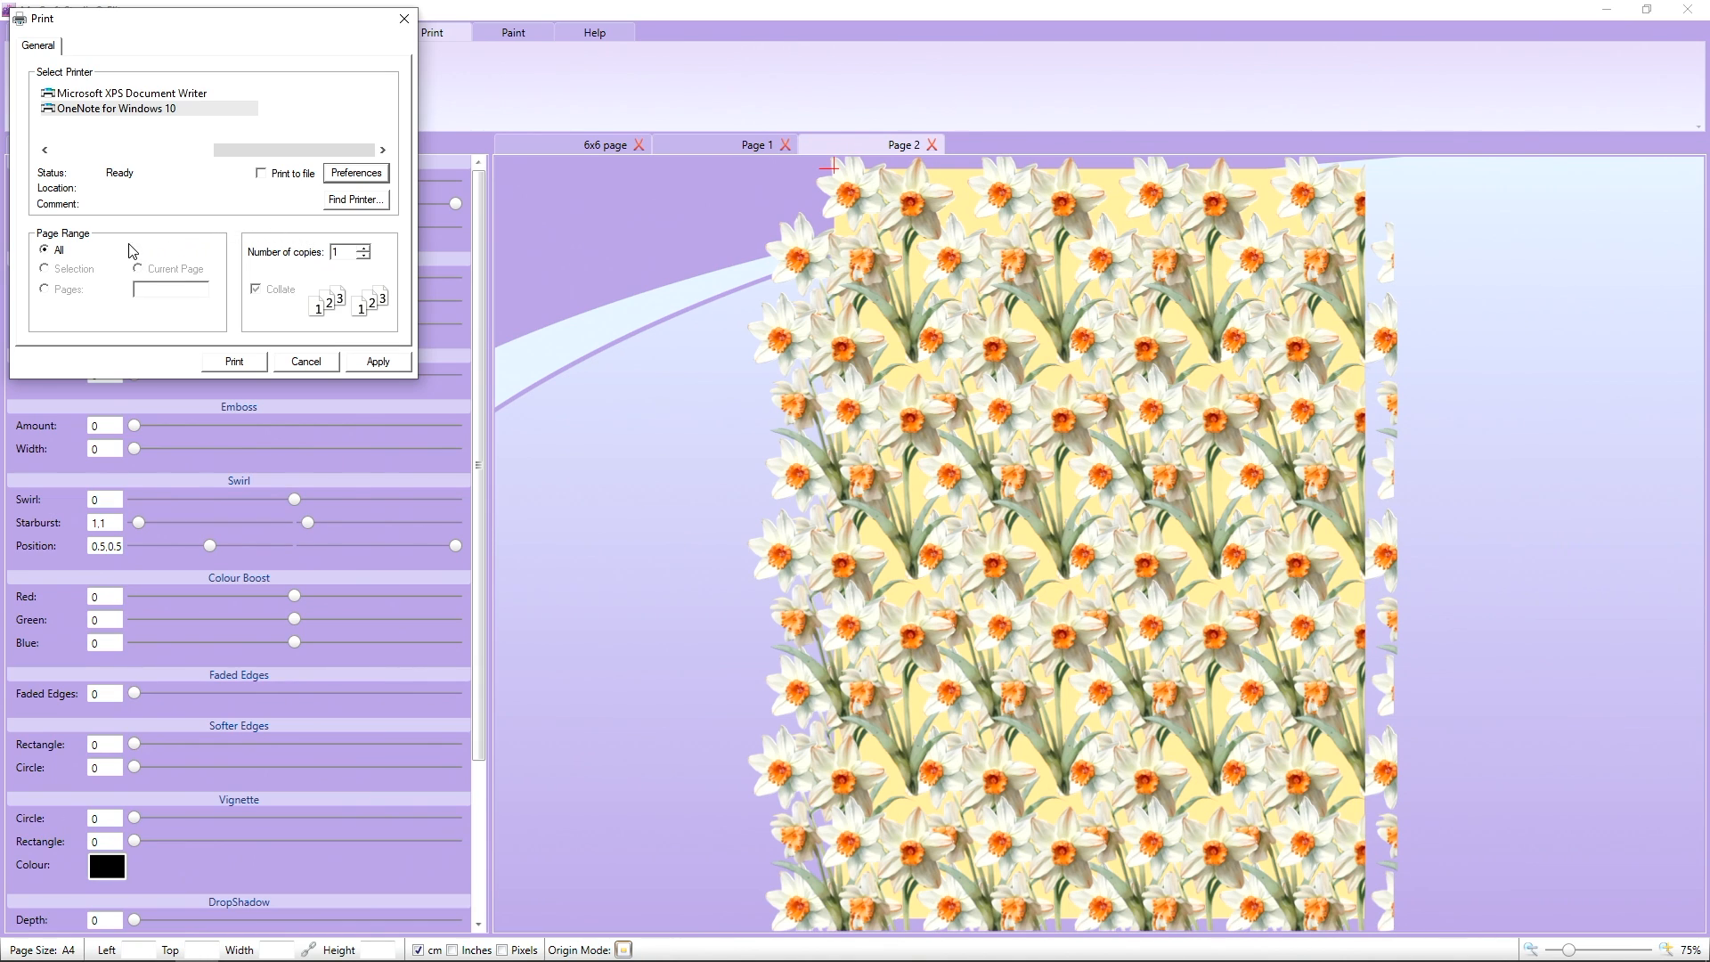
Raise the number of copies to 6 in the print dialog, then cancel without printing.
left_click(364, 249)
left_click(364, 250)
left_click(365, 249)
left_click(364, 250)
left_click(365, 250)
left_click_drag(144, 22, 267, 80)
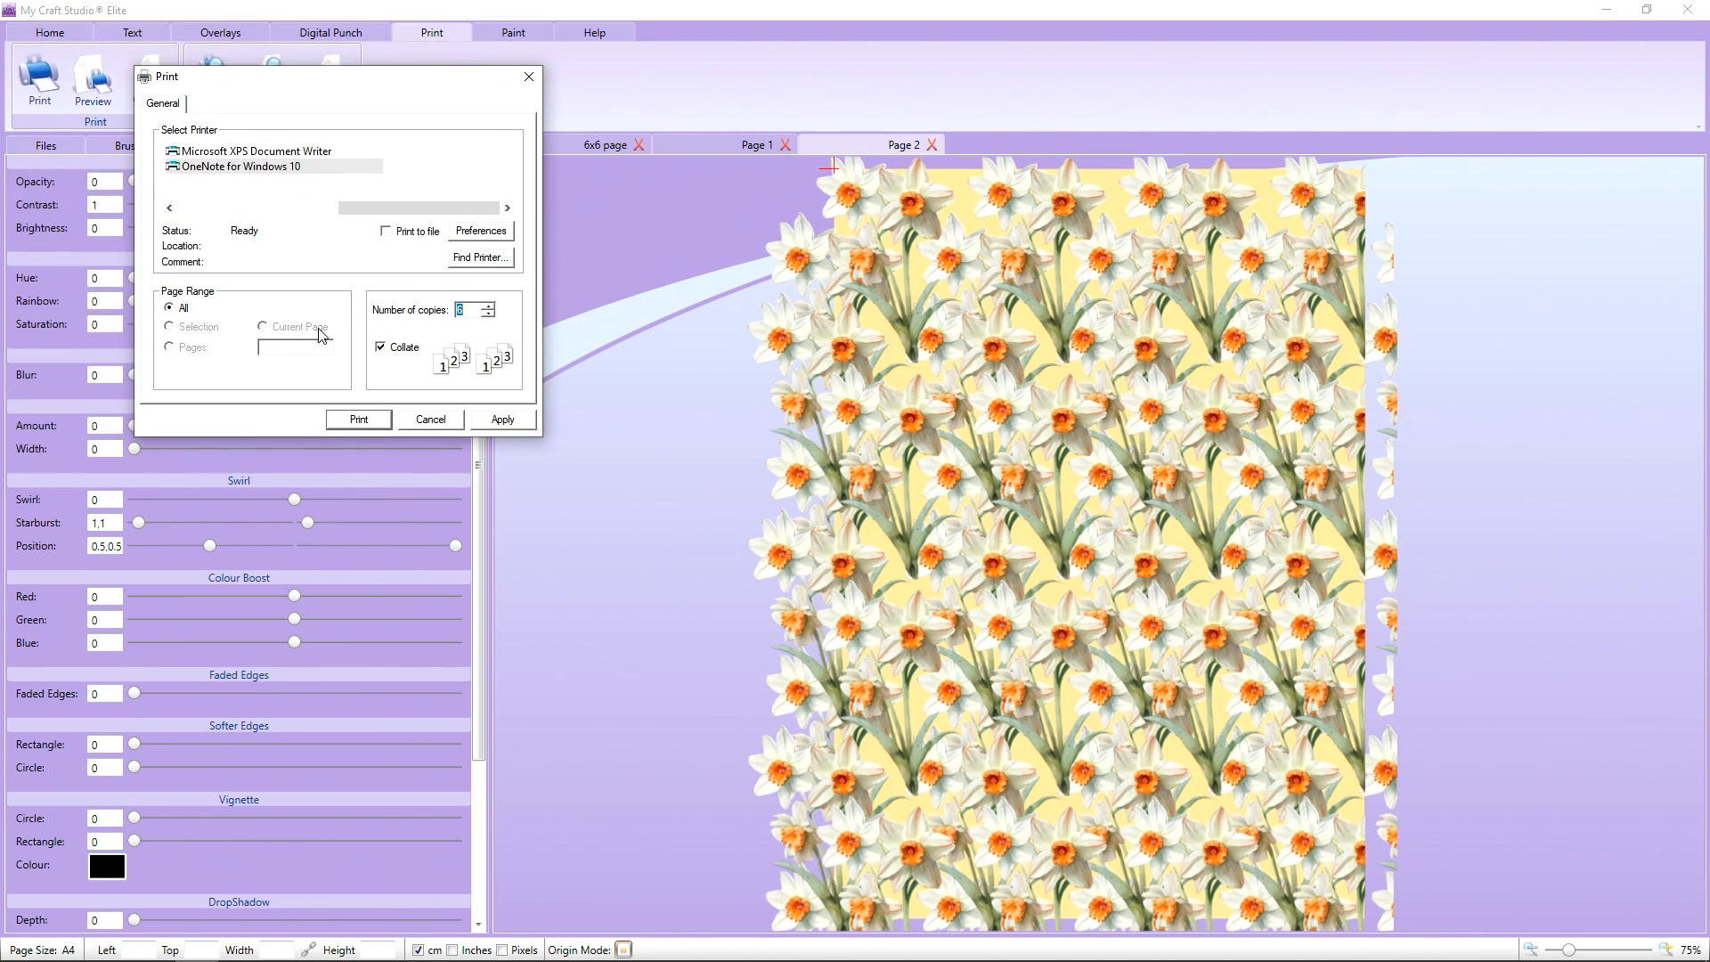
left_click(431, 420)
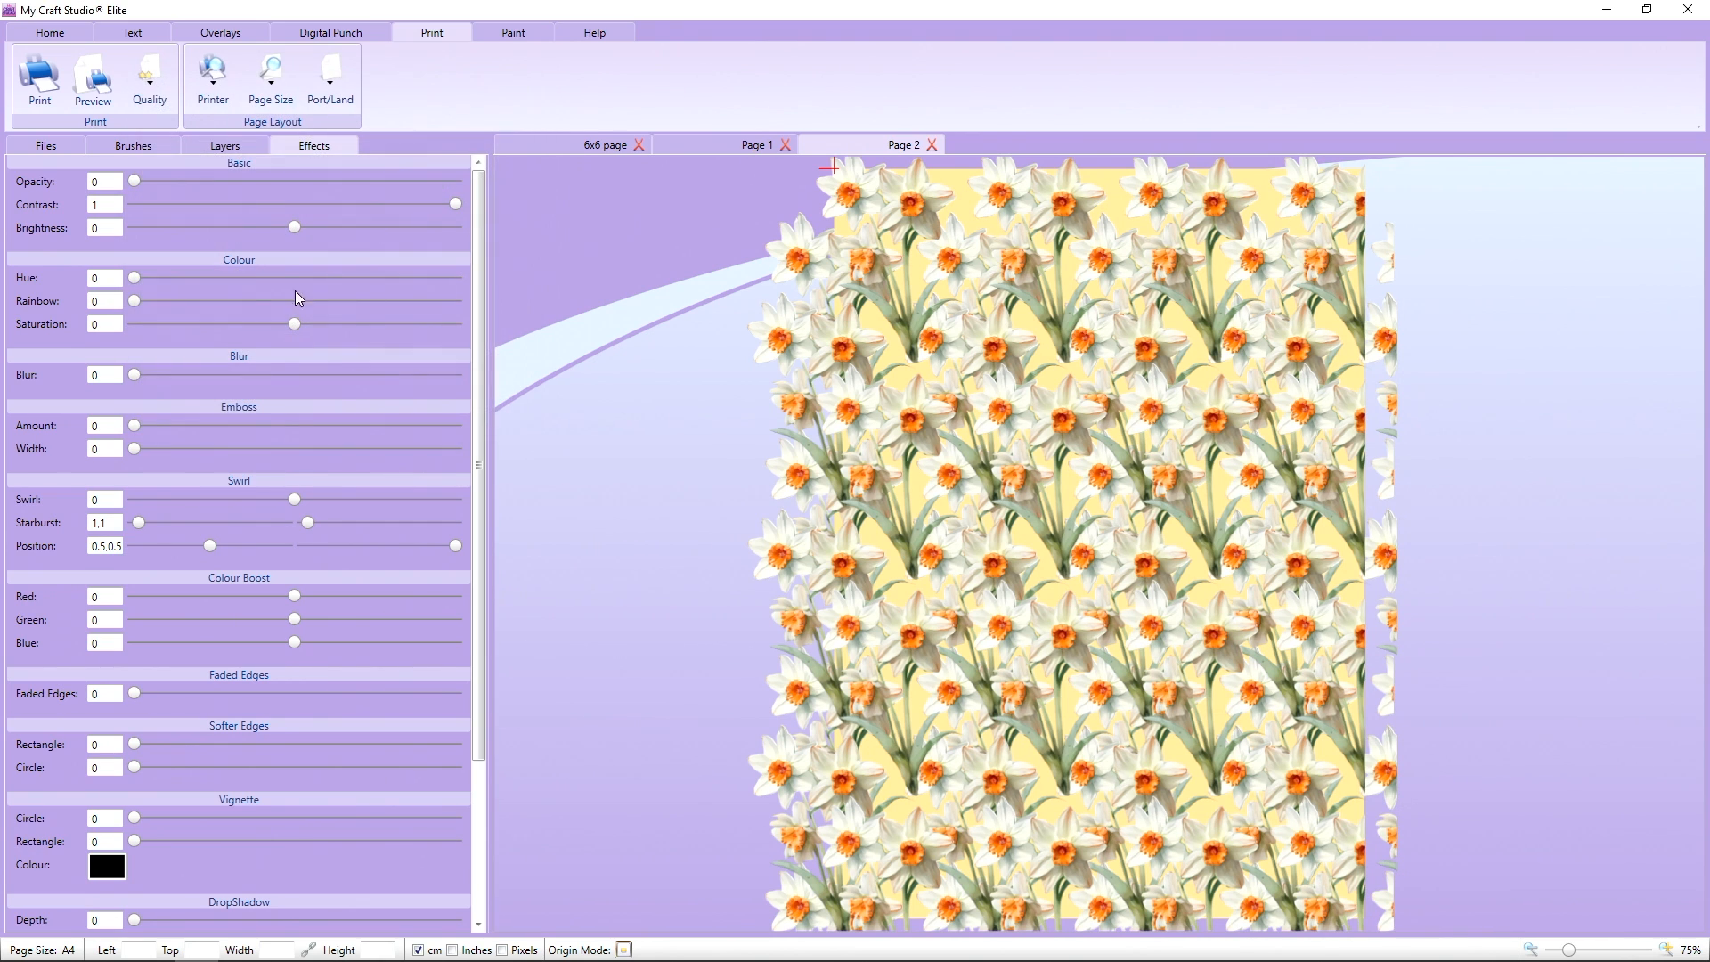
Reopen and dismiss the print dialog, and switch the print preview of the A4 daffodil page on and off.
left_click(63, 37)
left_click(98, 103)
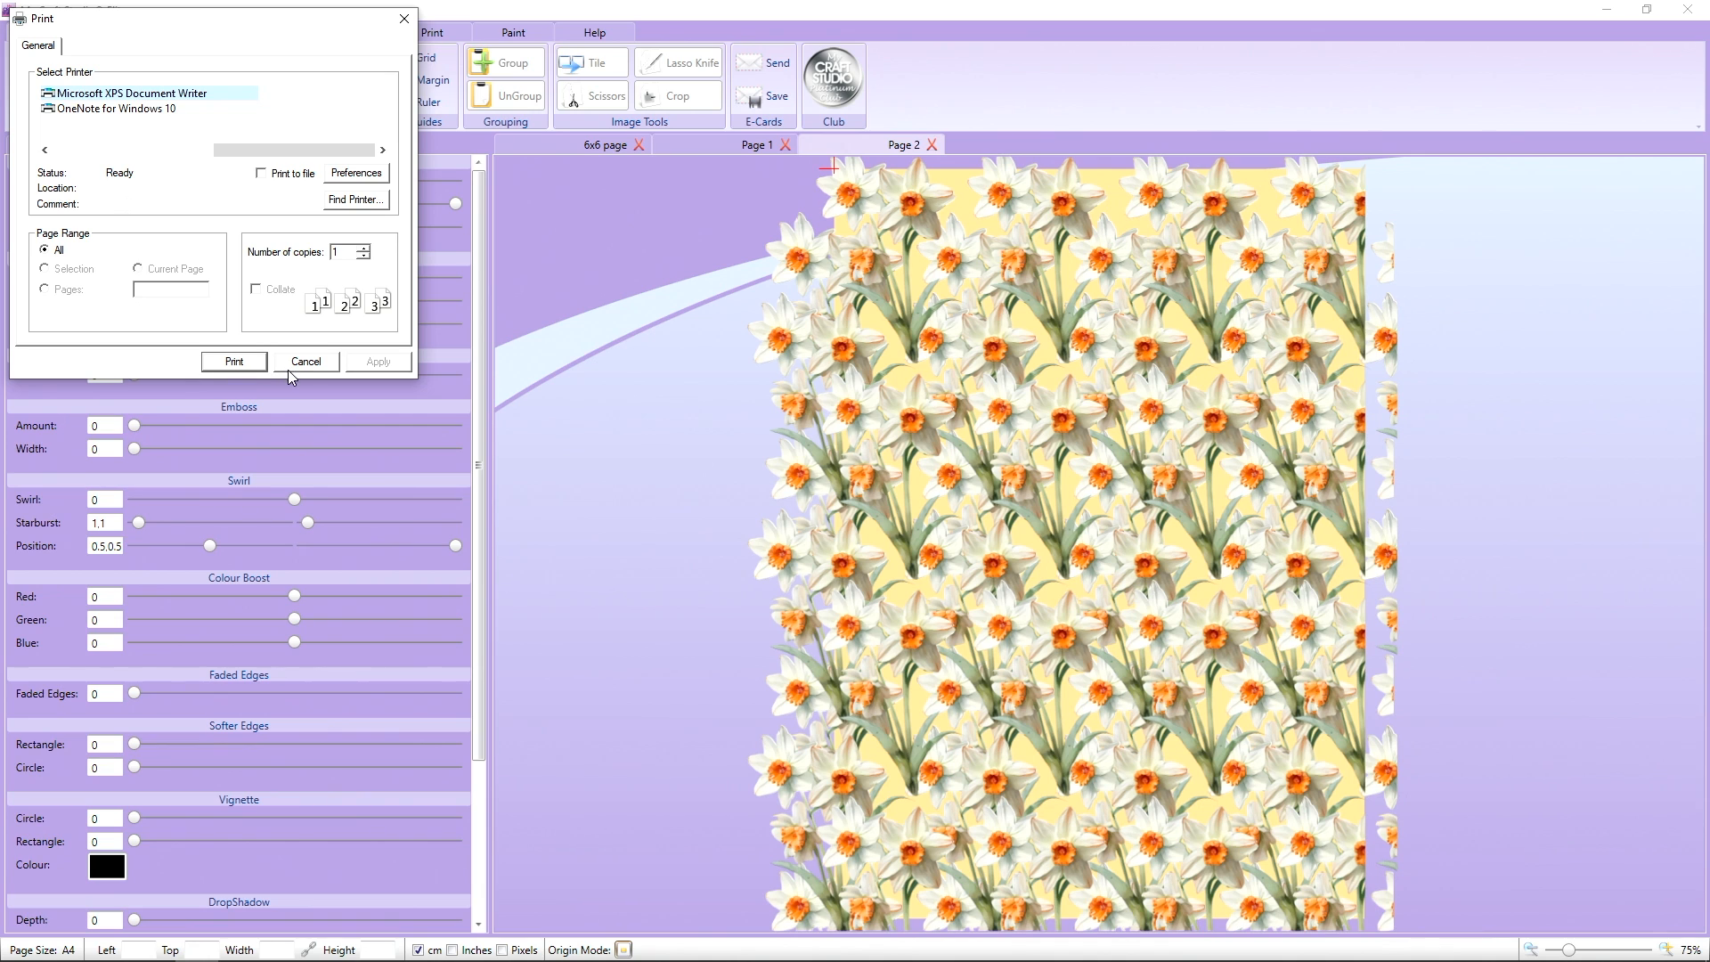
left_click(288, 366)
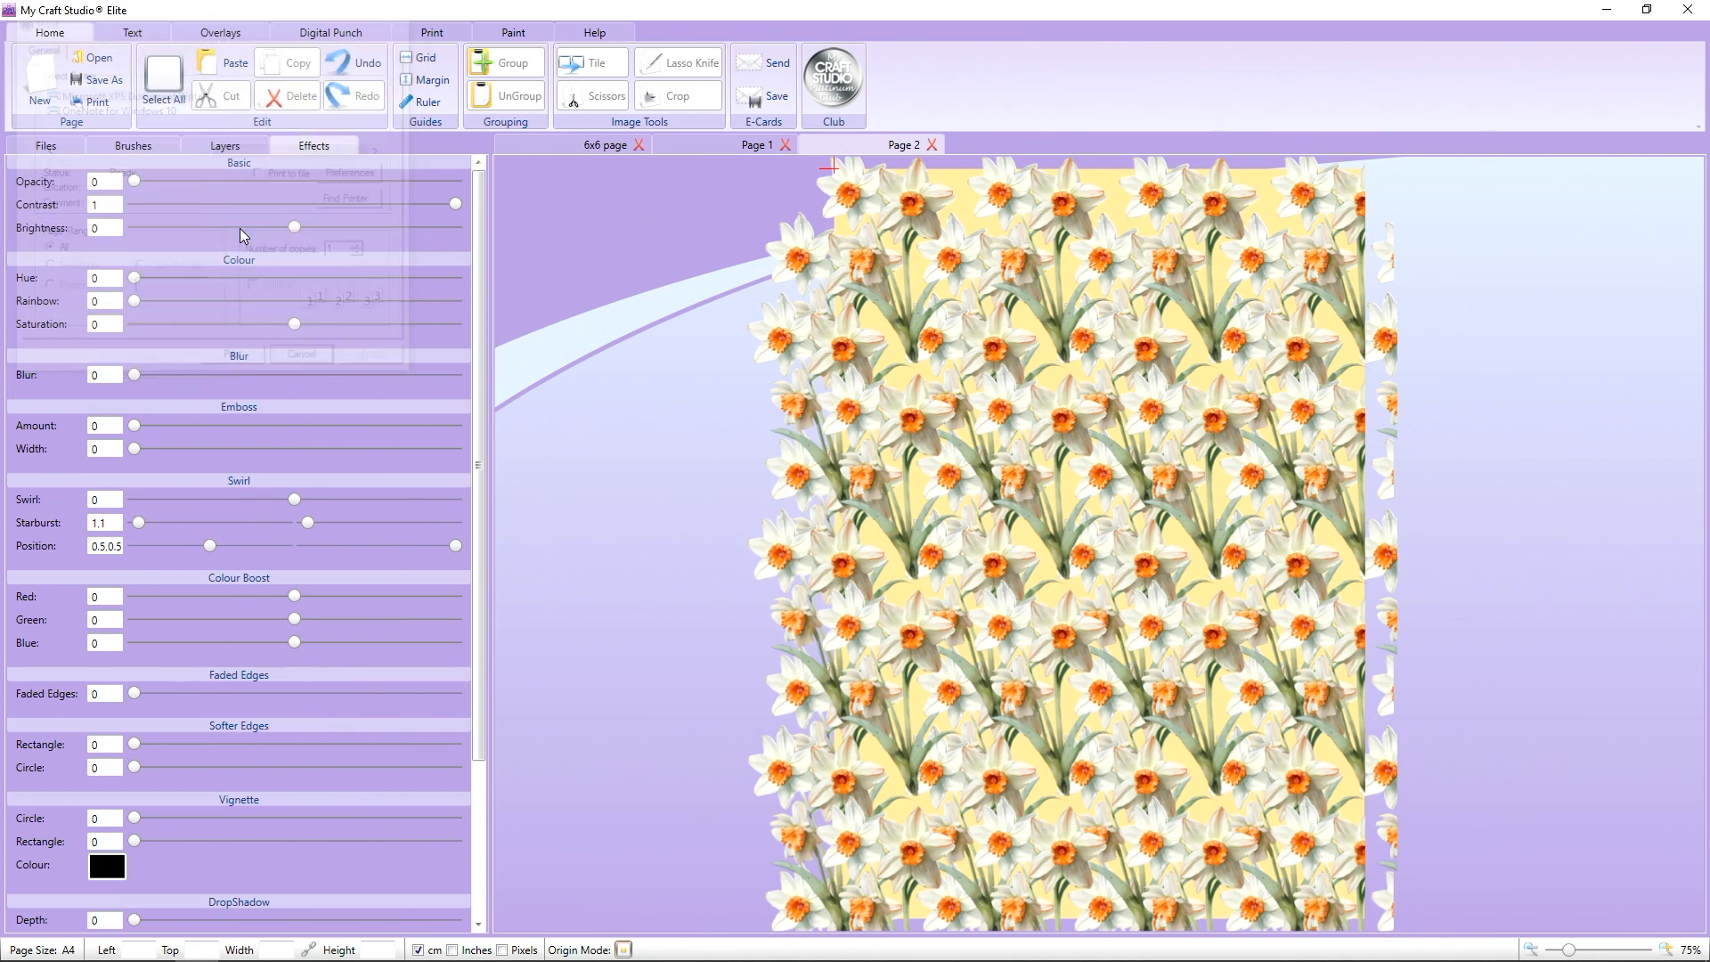
left_click(442, 36)
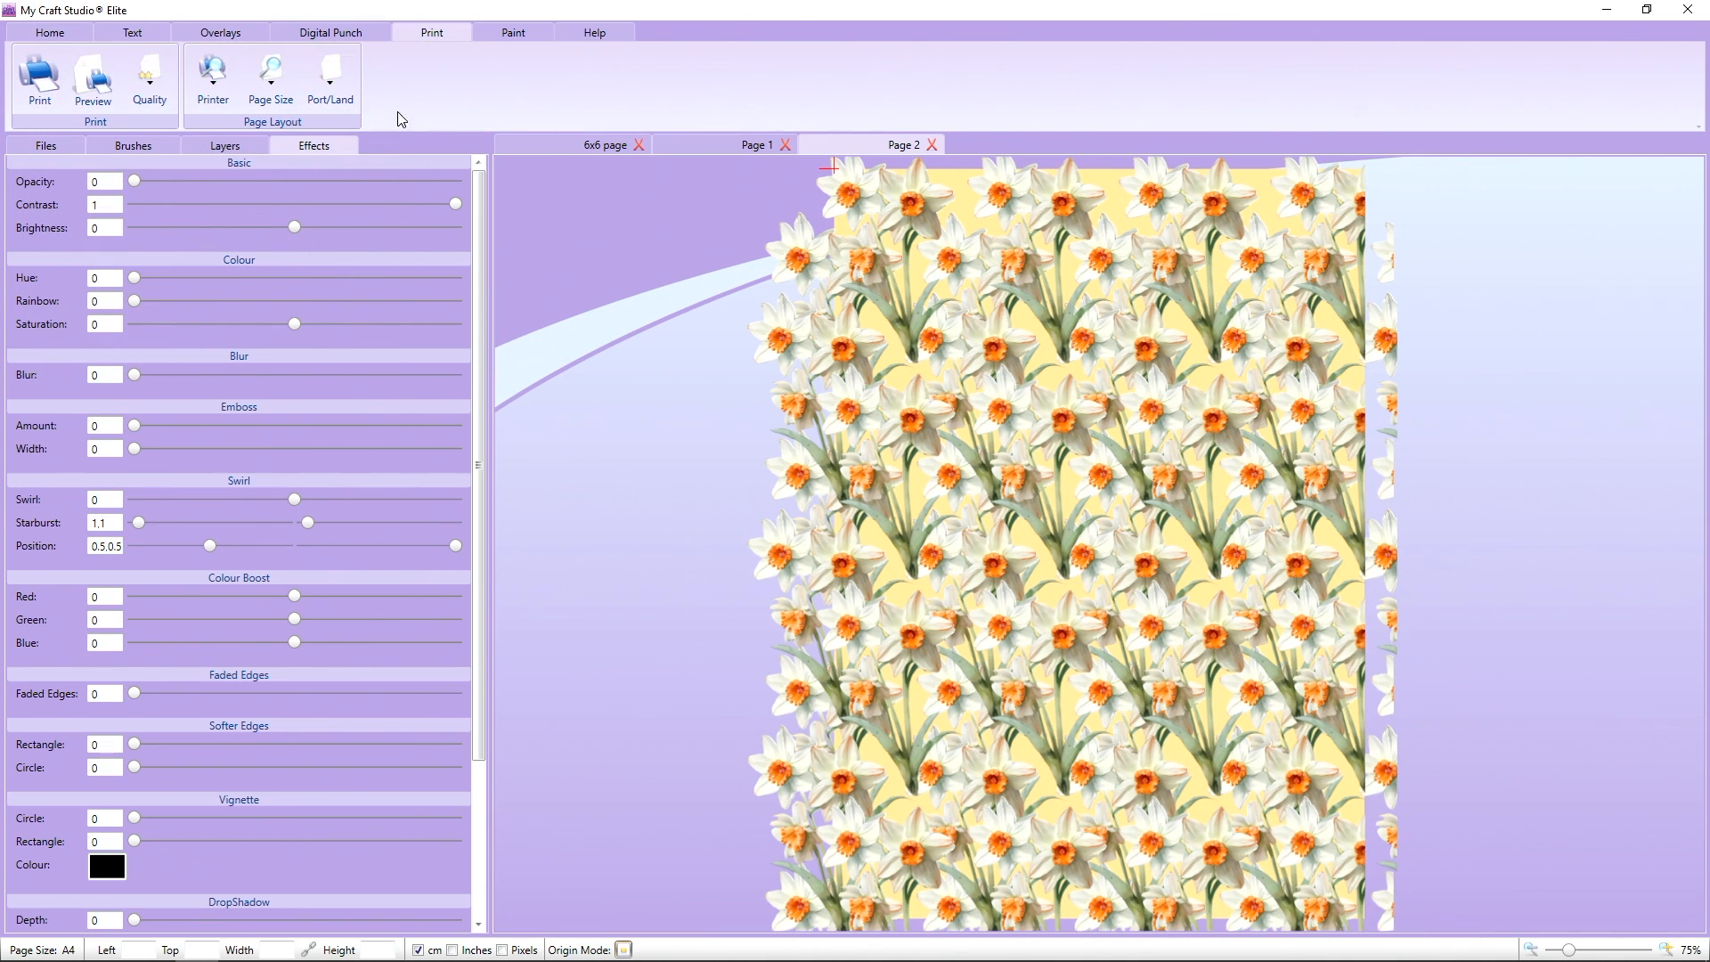
left_click(93, 89)
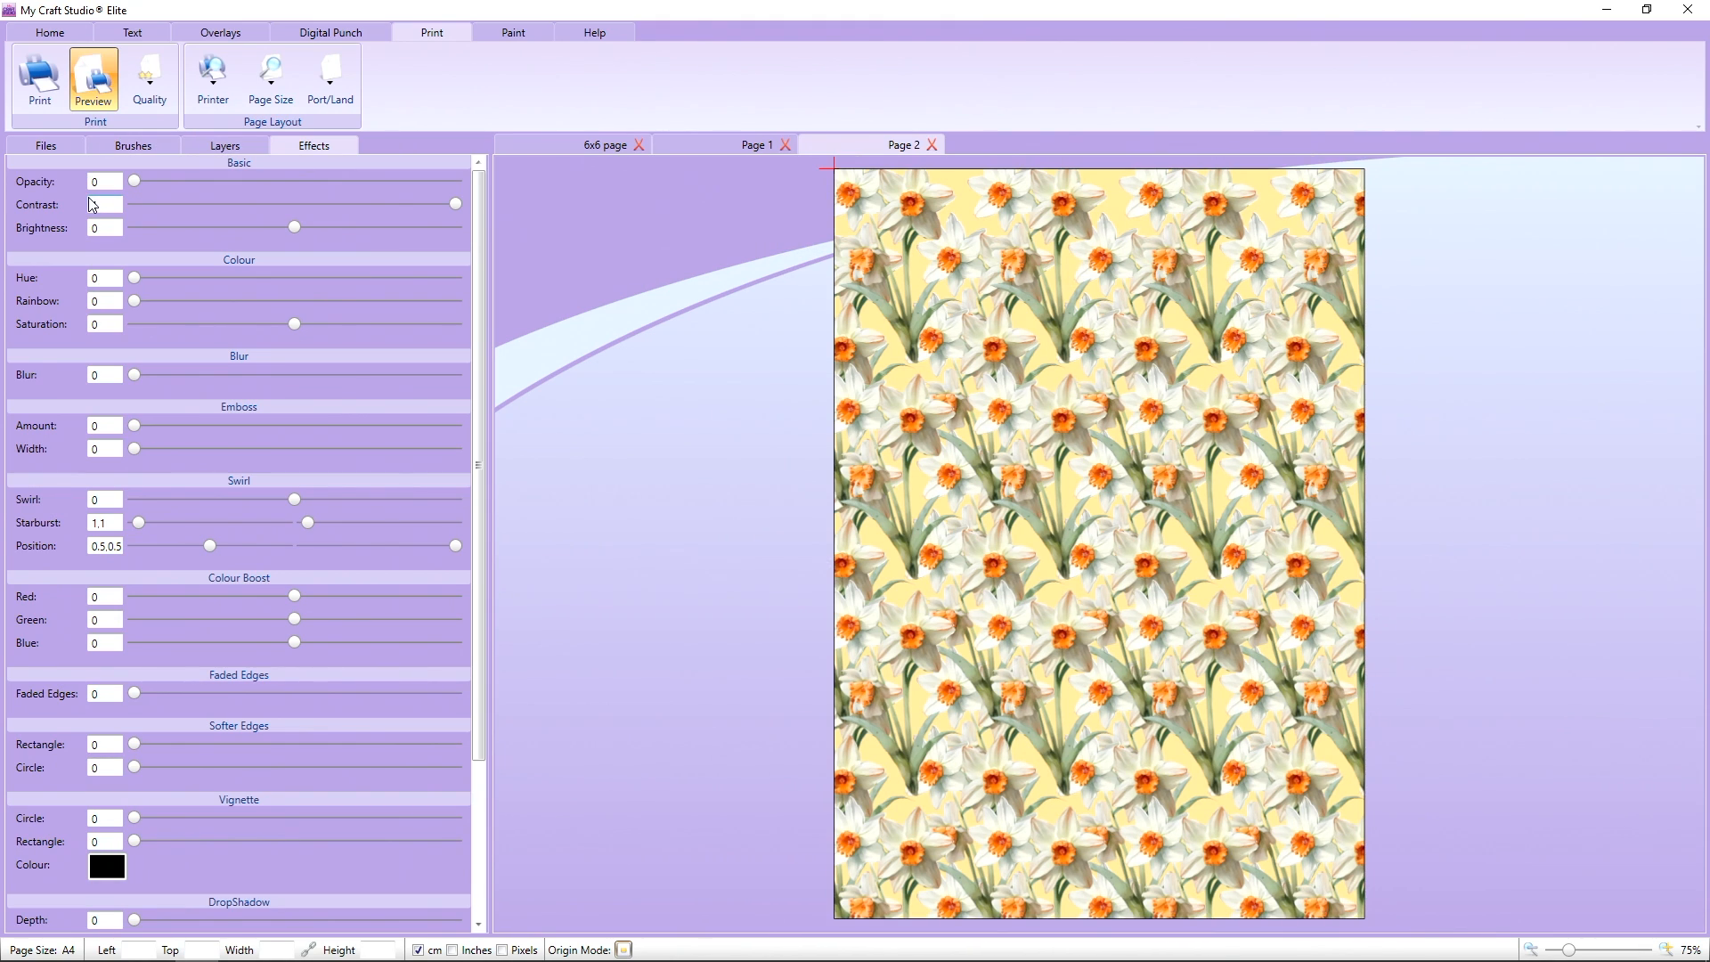
left_click(102, 103)
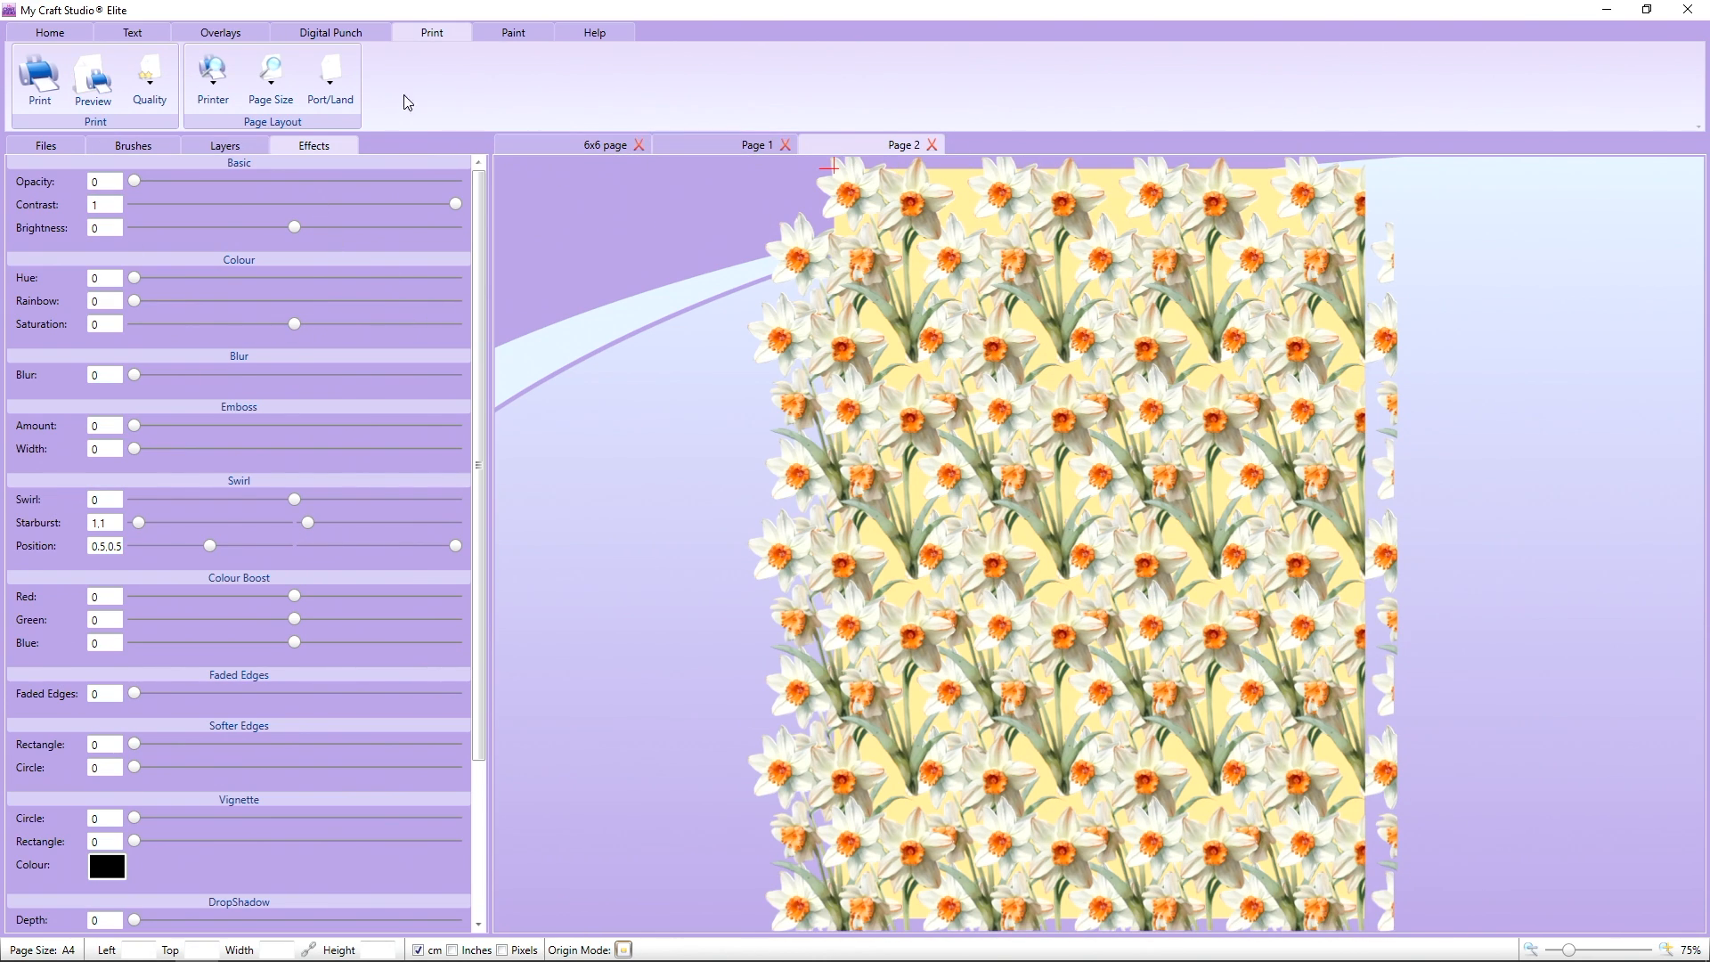
Create a new blank page and hide its grid and ruler.
left_click(61, 34)
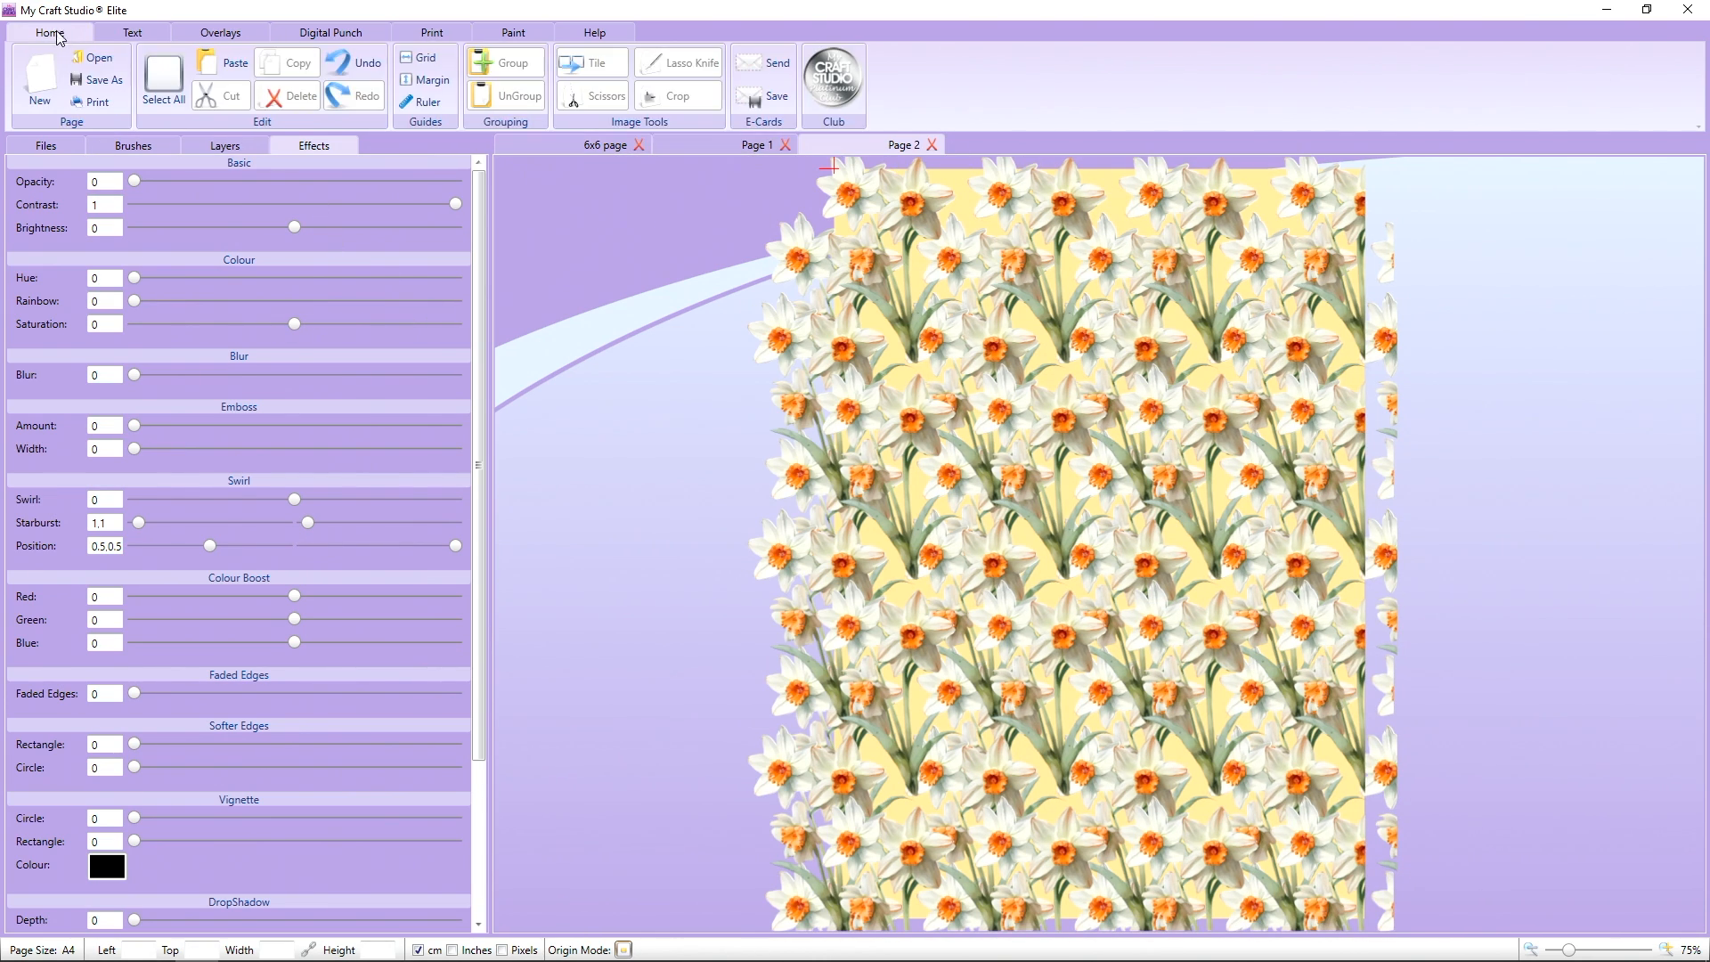
left_click(45, 85)
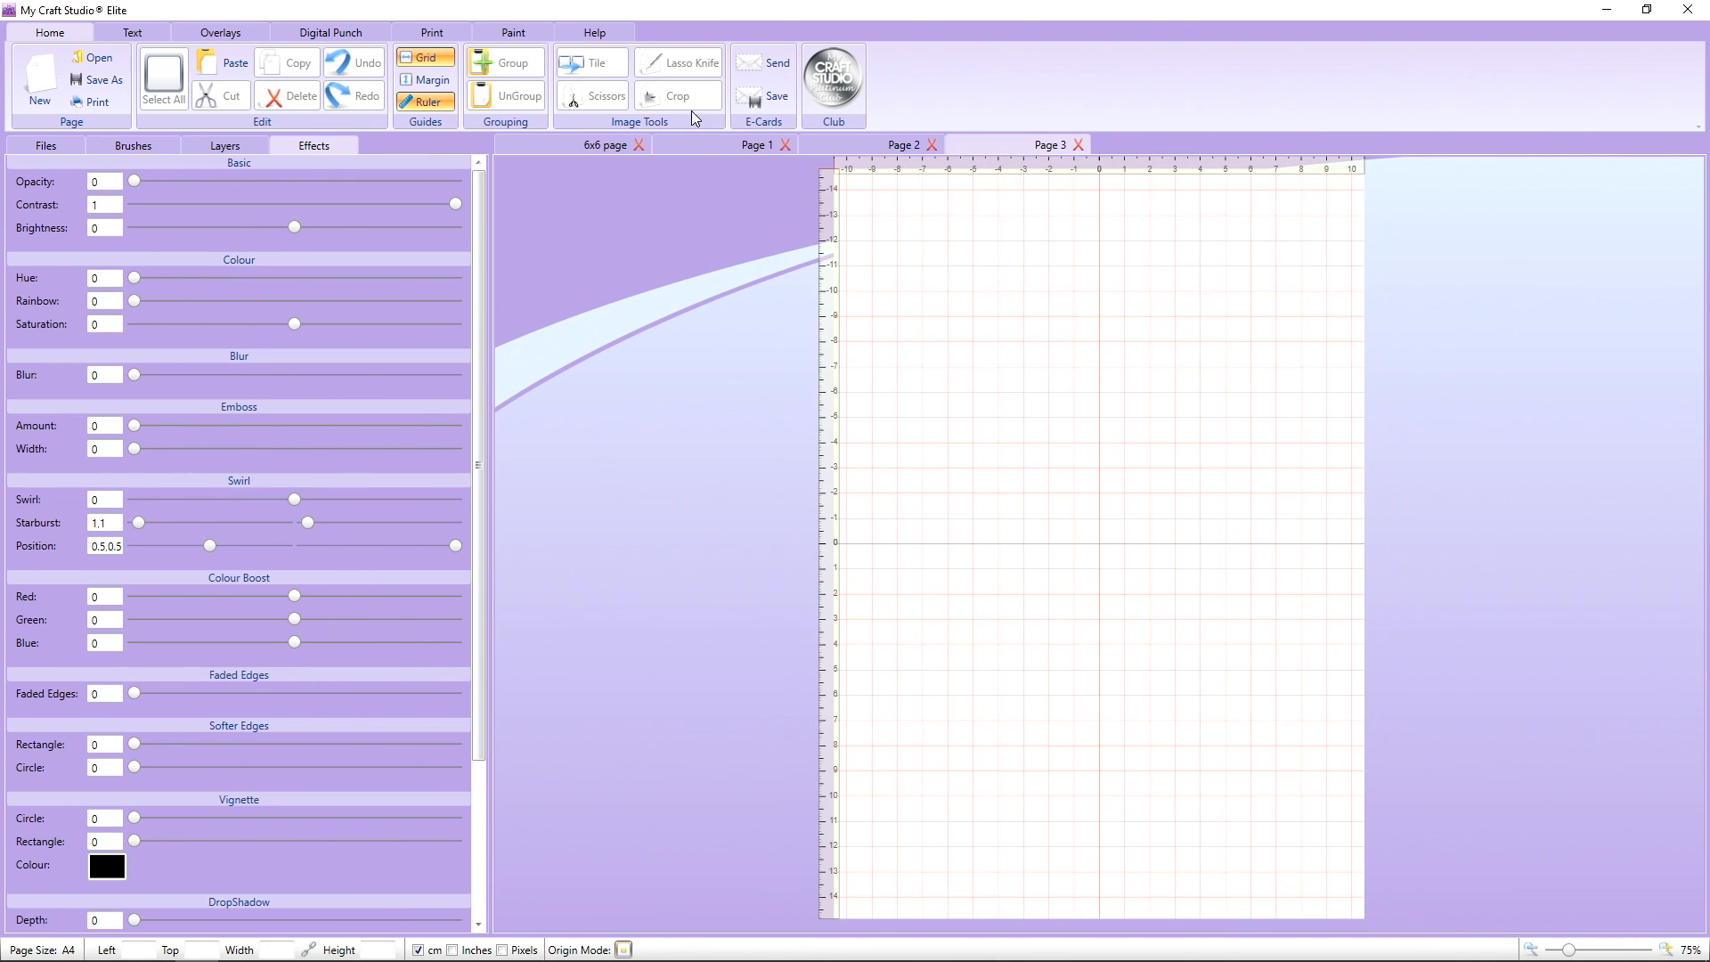
left_click(448, 64)
left_click(431, 103)
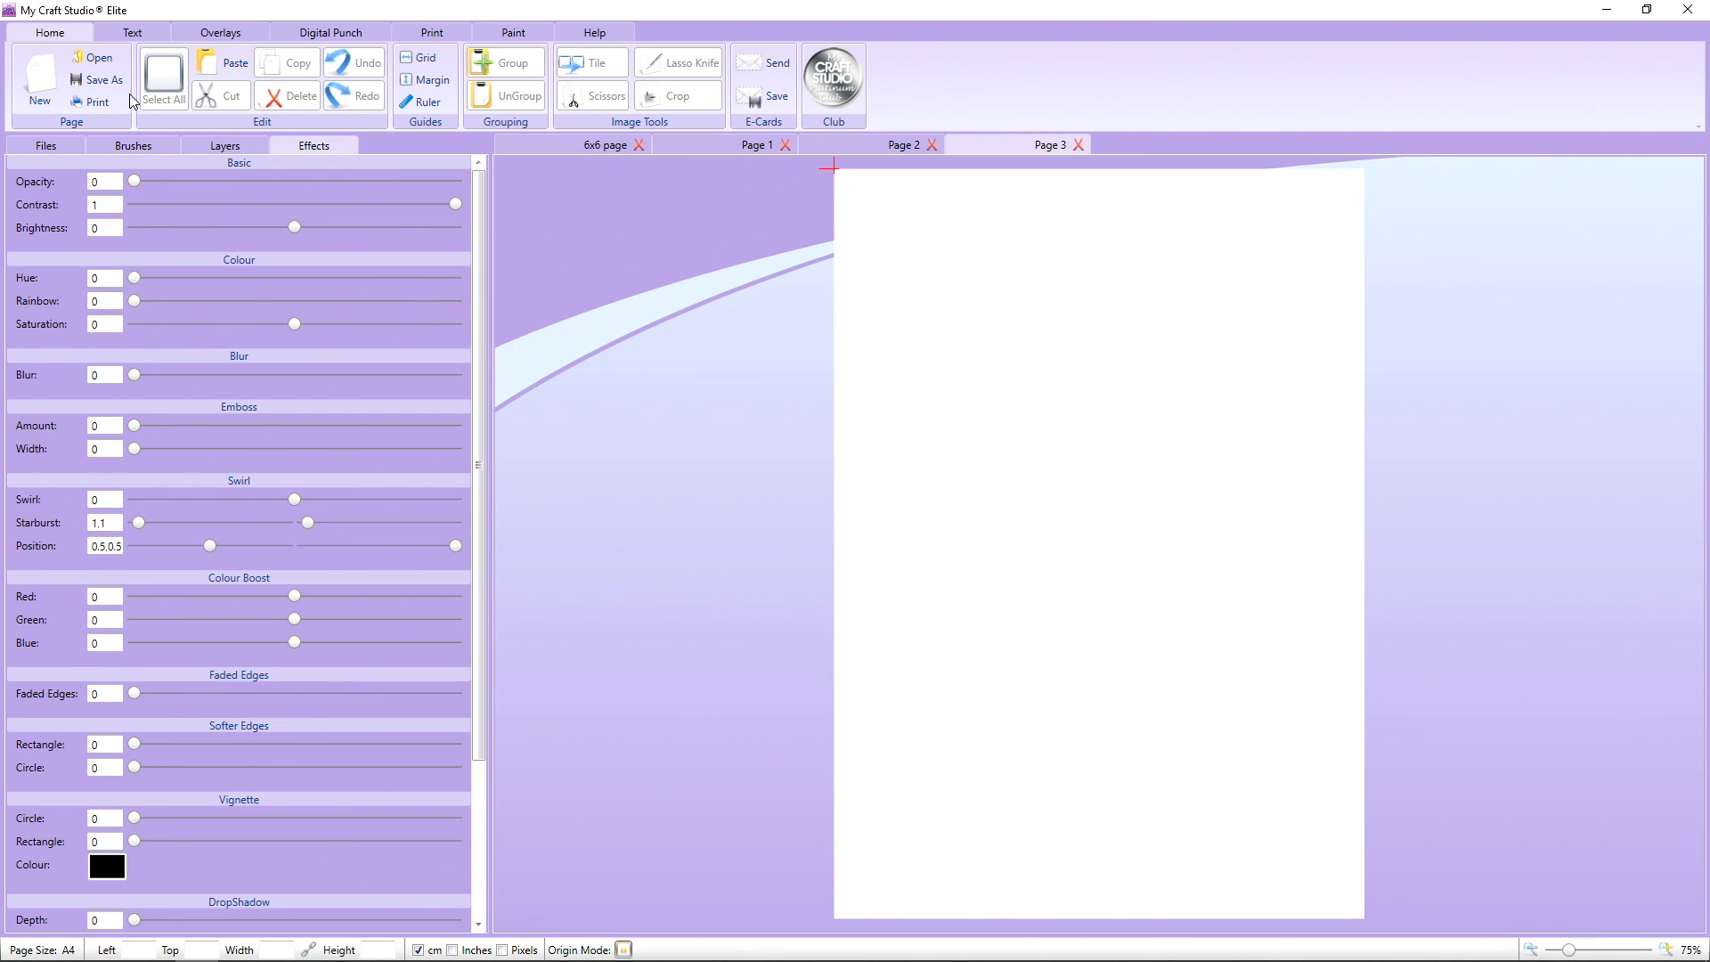
Set the new page's printer to Microsoft XPS Document Writer and its page size to User-Defined Size.
left_click(427, 38)
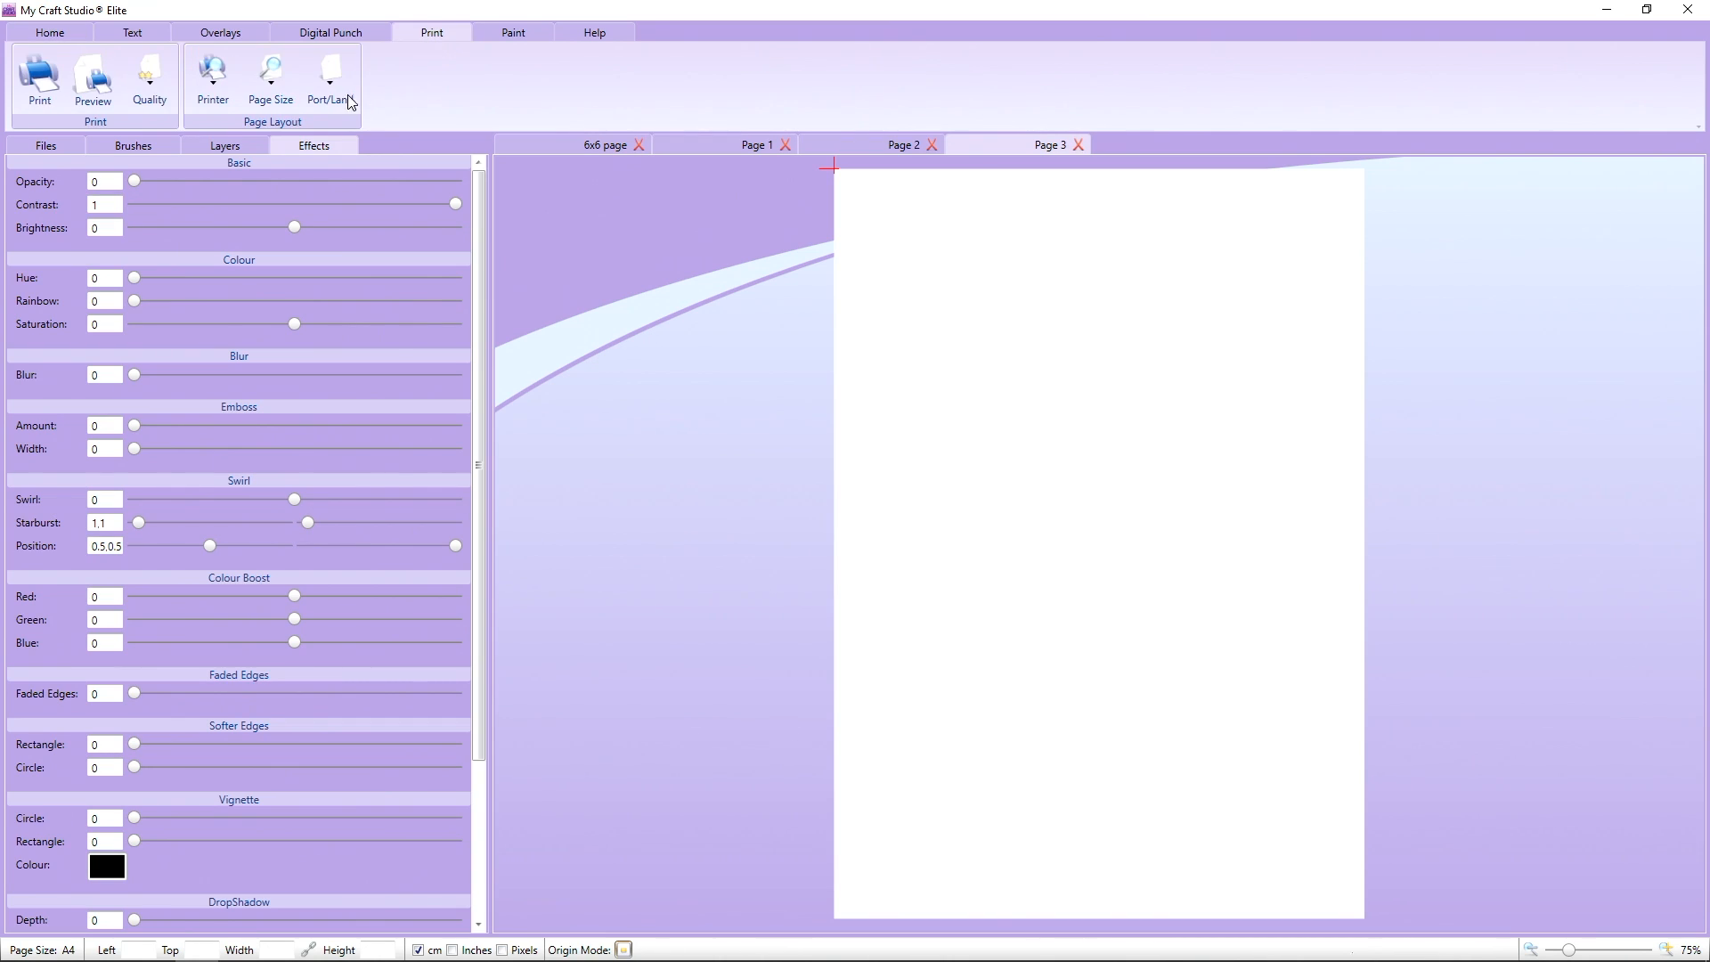
left_click(218, 83)
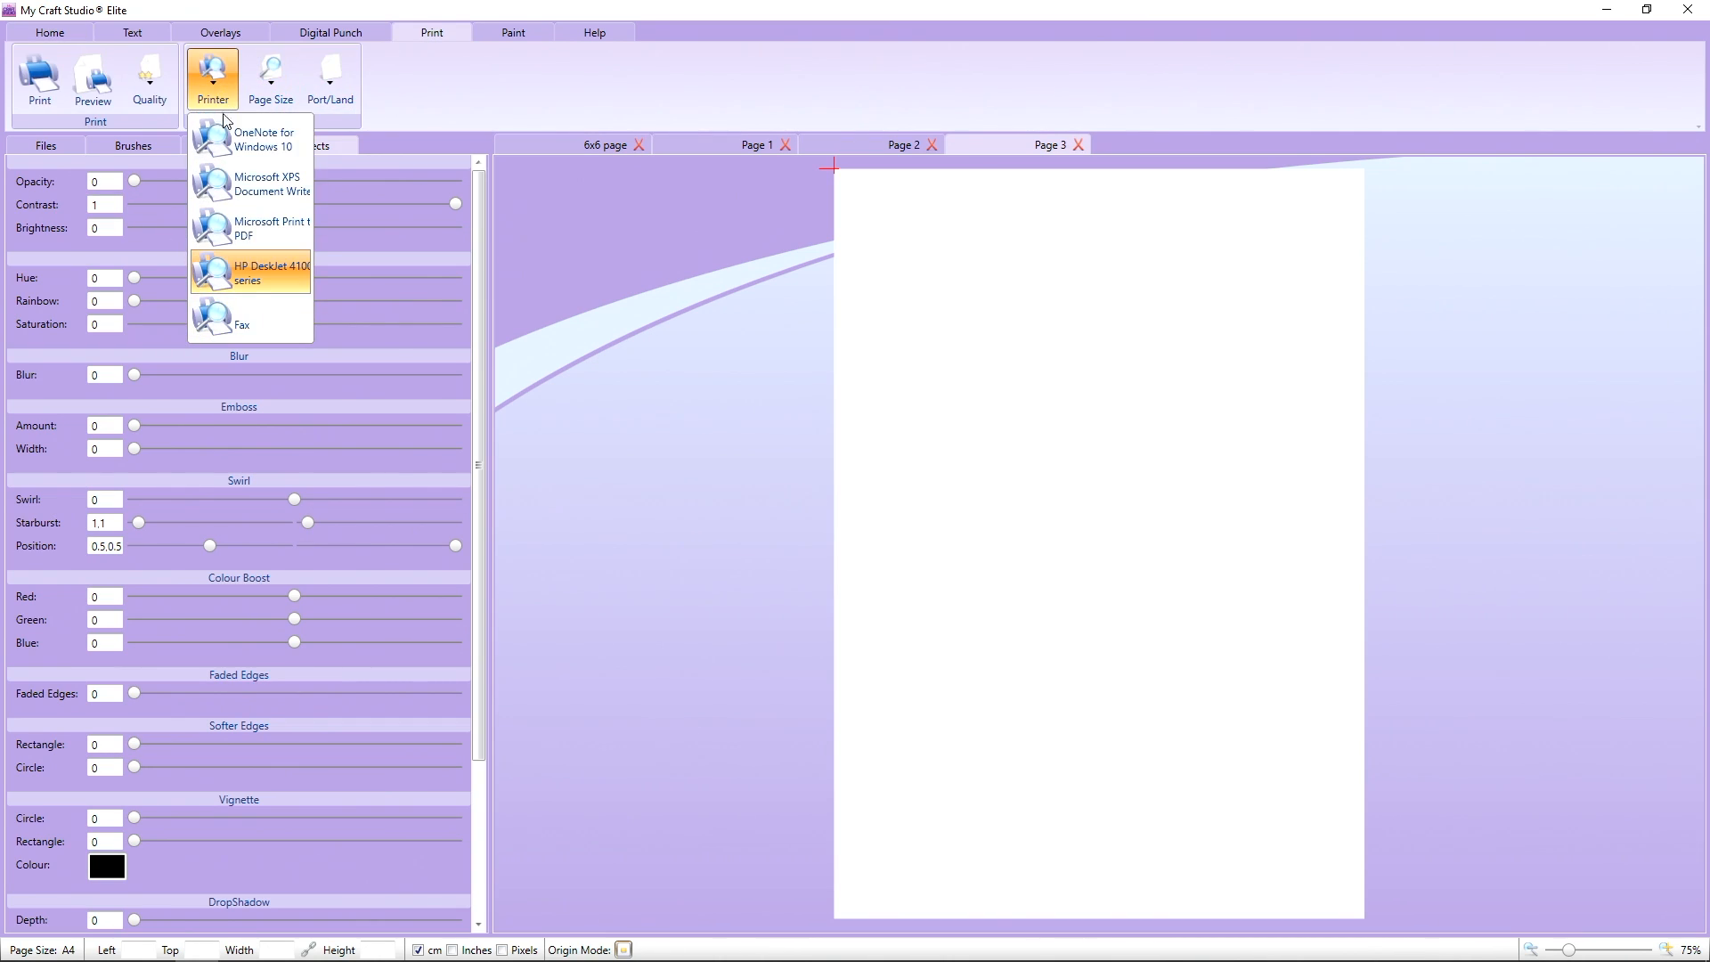
left_click(264, 185)
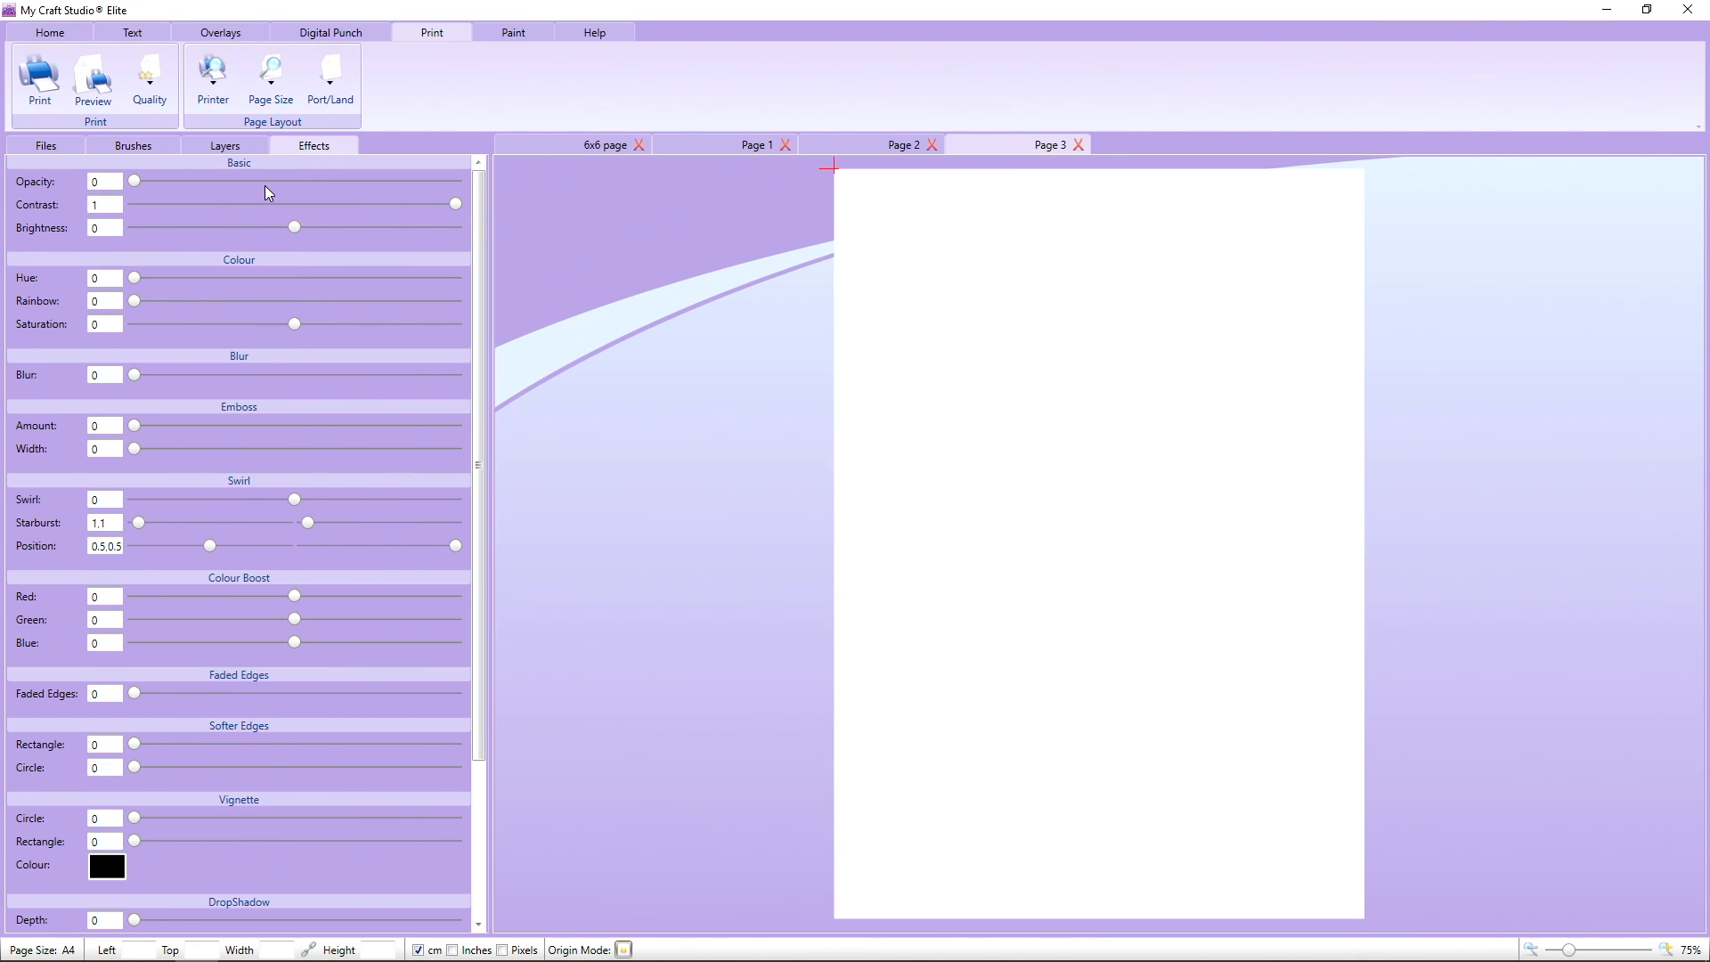
left_click(271, 99)
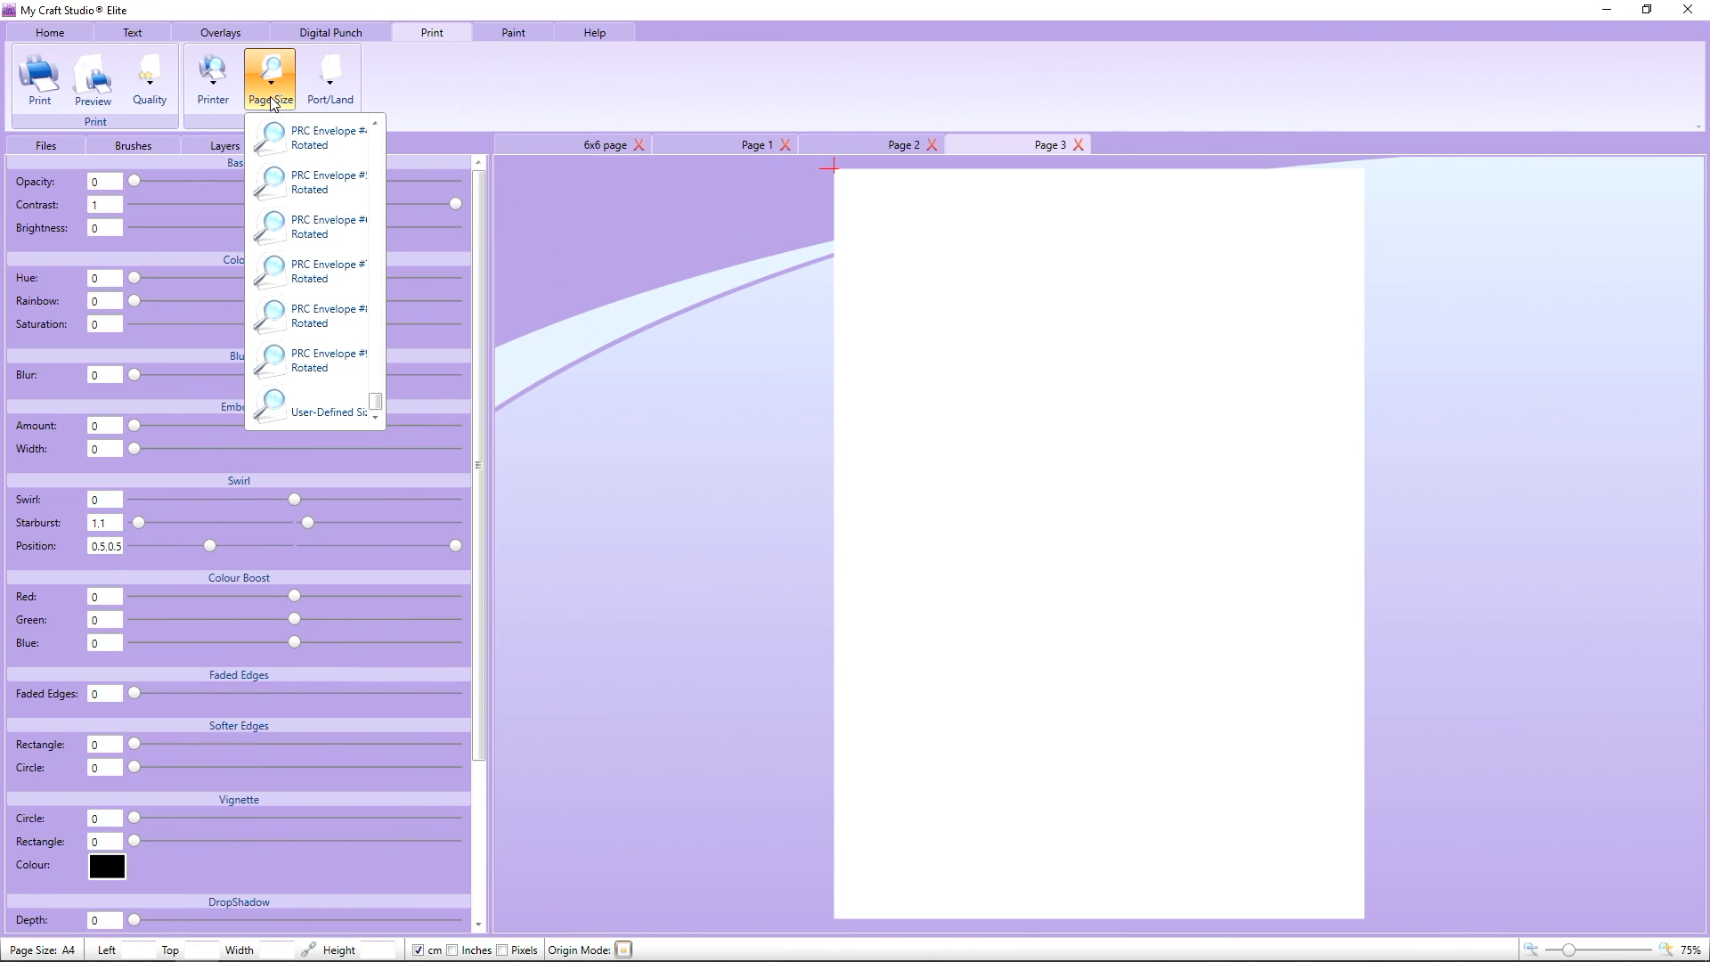
left_click(309, 411)
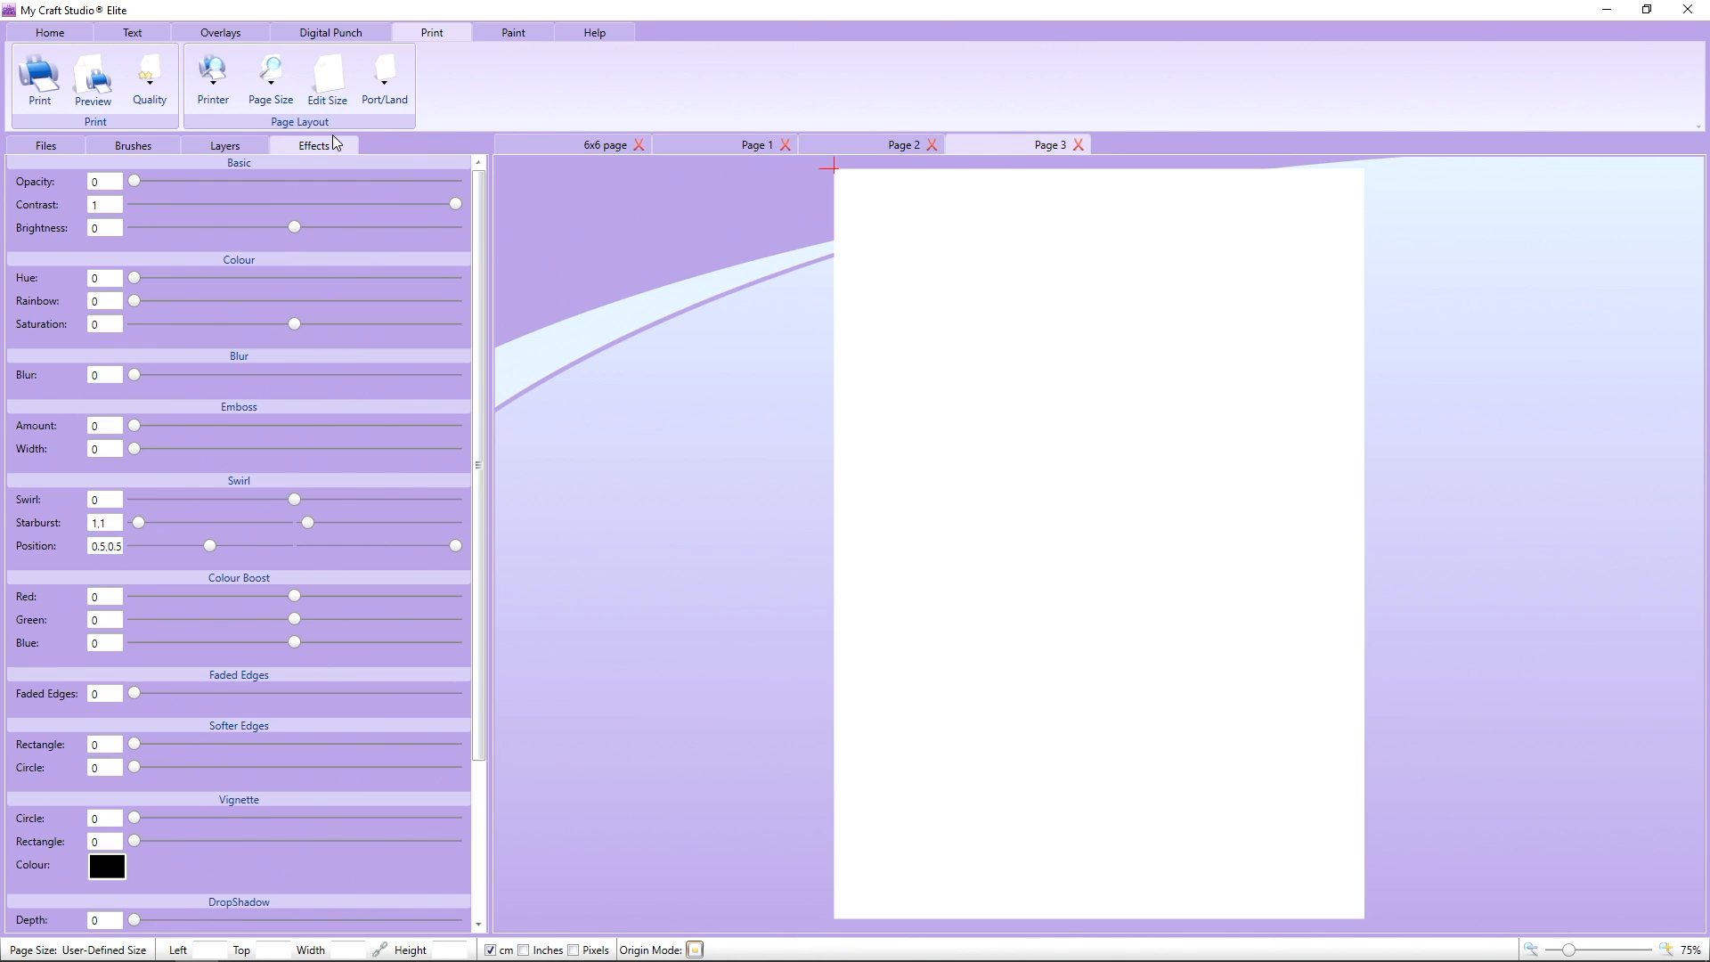
left_click(270, 78)
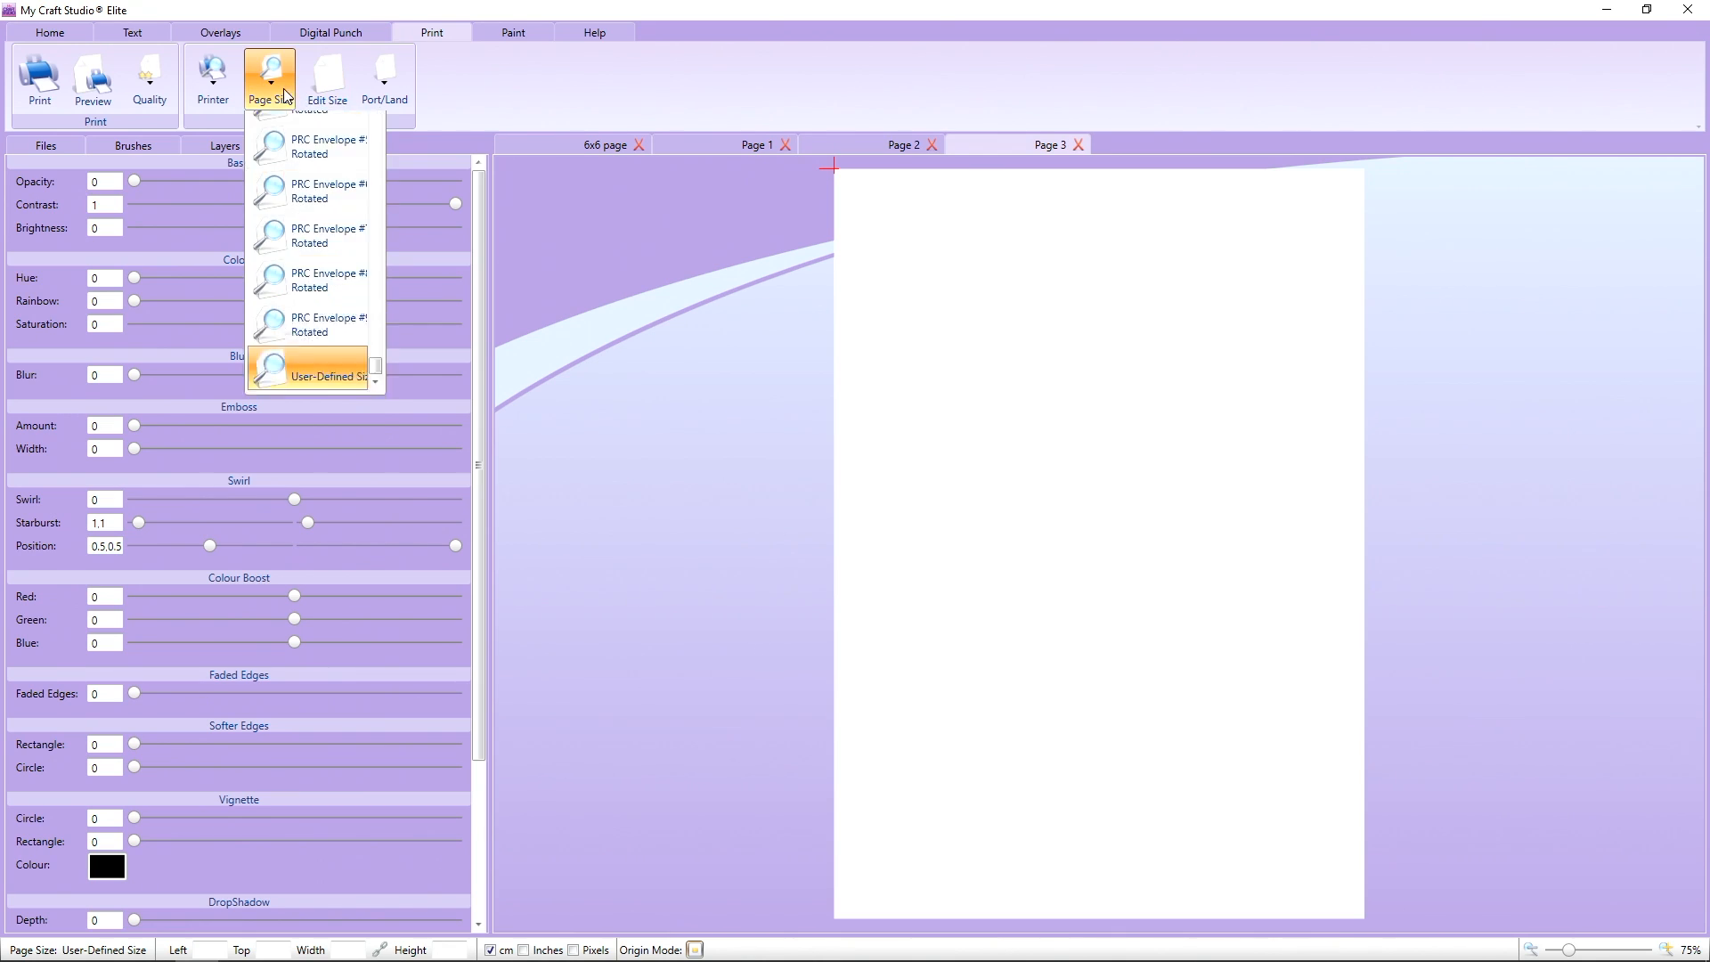
left_click(331, 82)
Define the custom page size as 28 cm wide by 18 cm high and apply it.
left_click(328, 80)
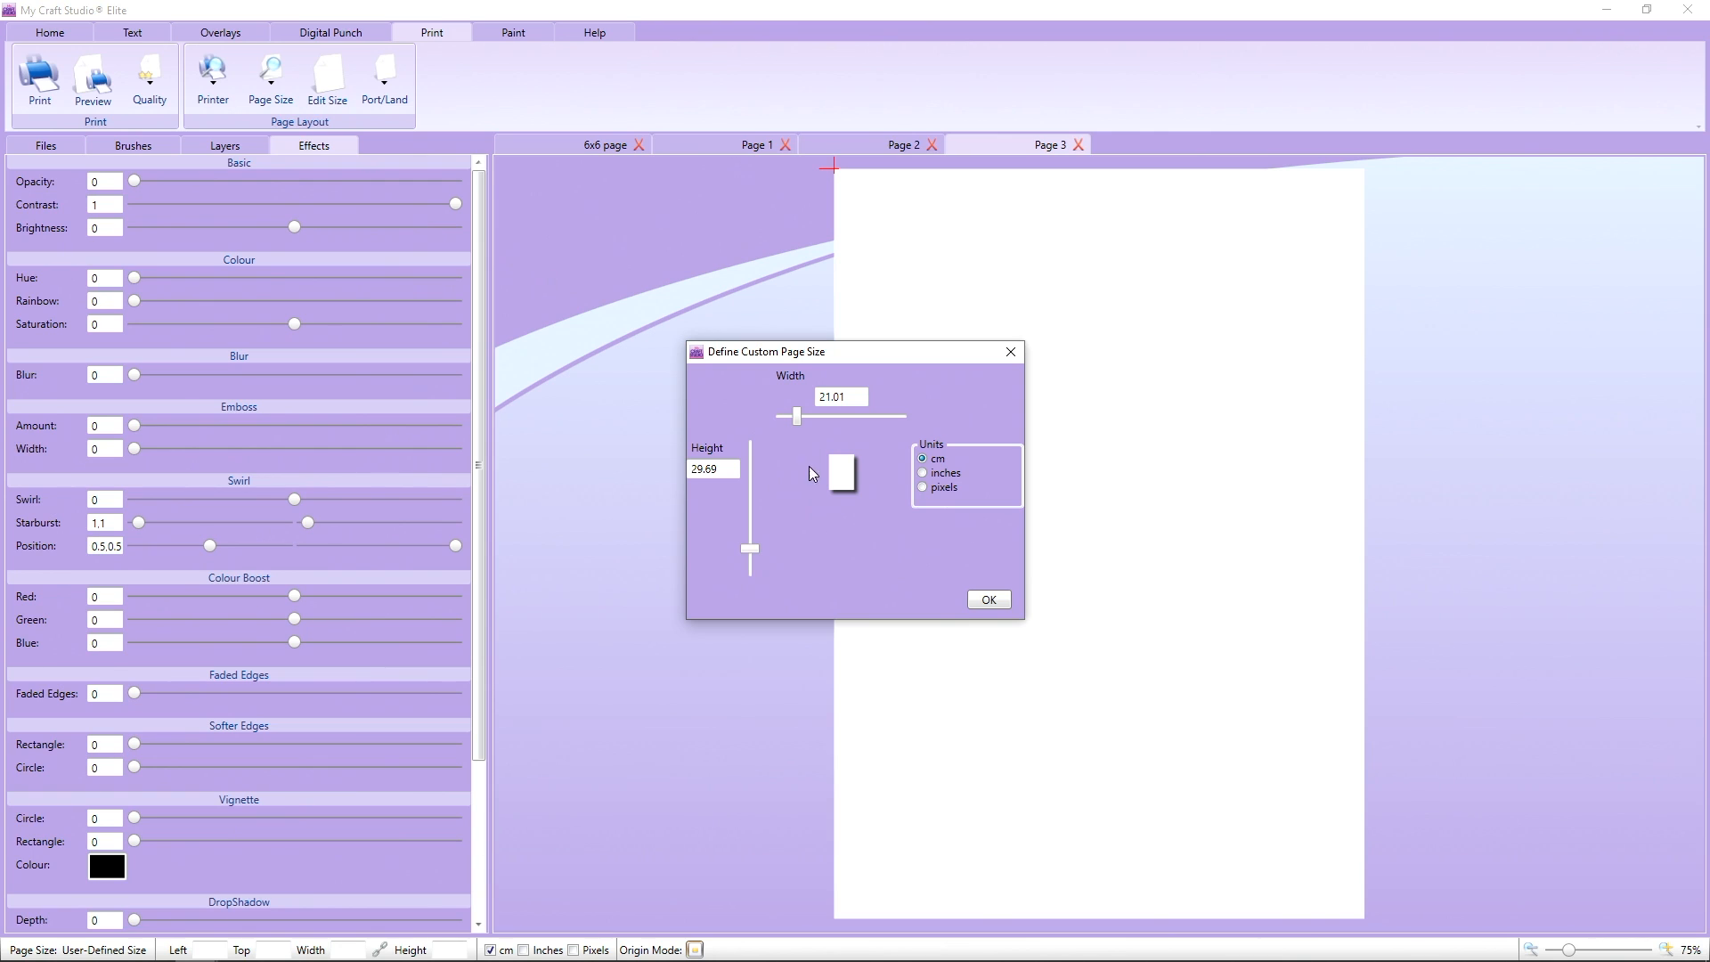
left_click_drag(796, 416, 836, 418)
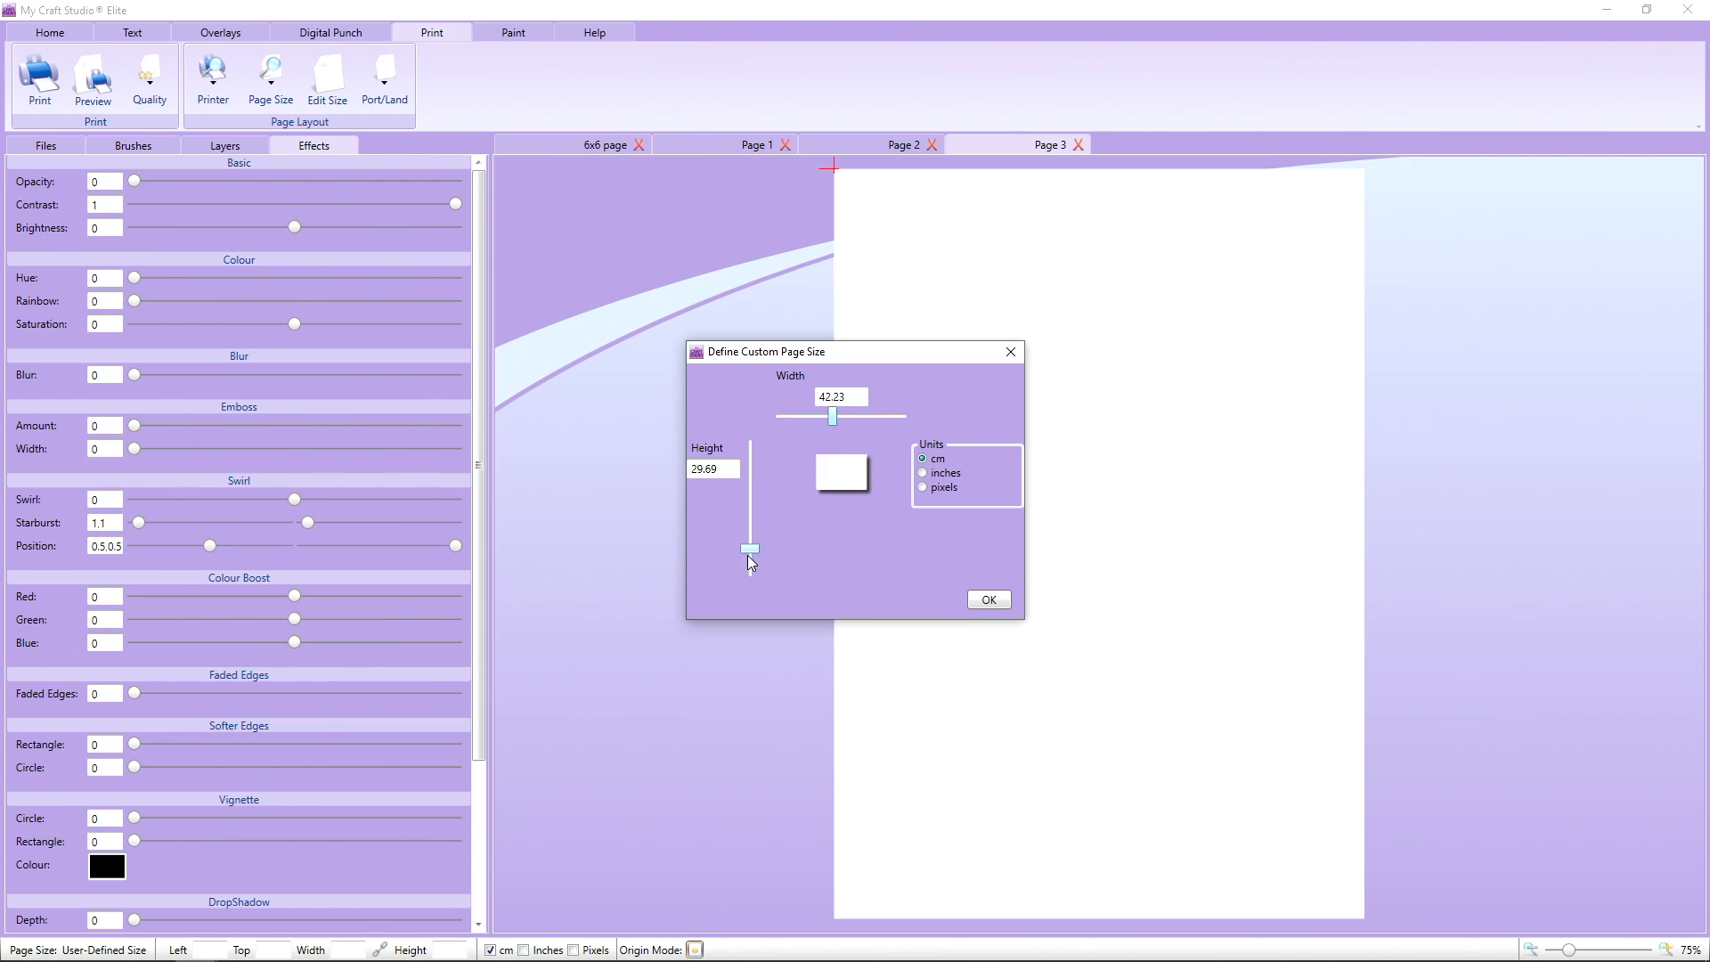
left_click(747, 553)
left_click(849, 394)
right_click(818, 388)
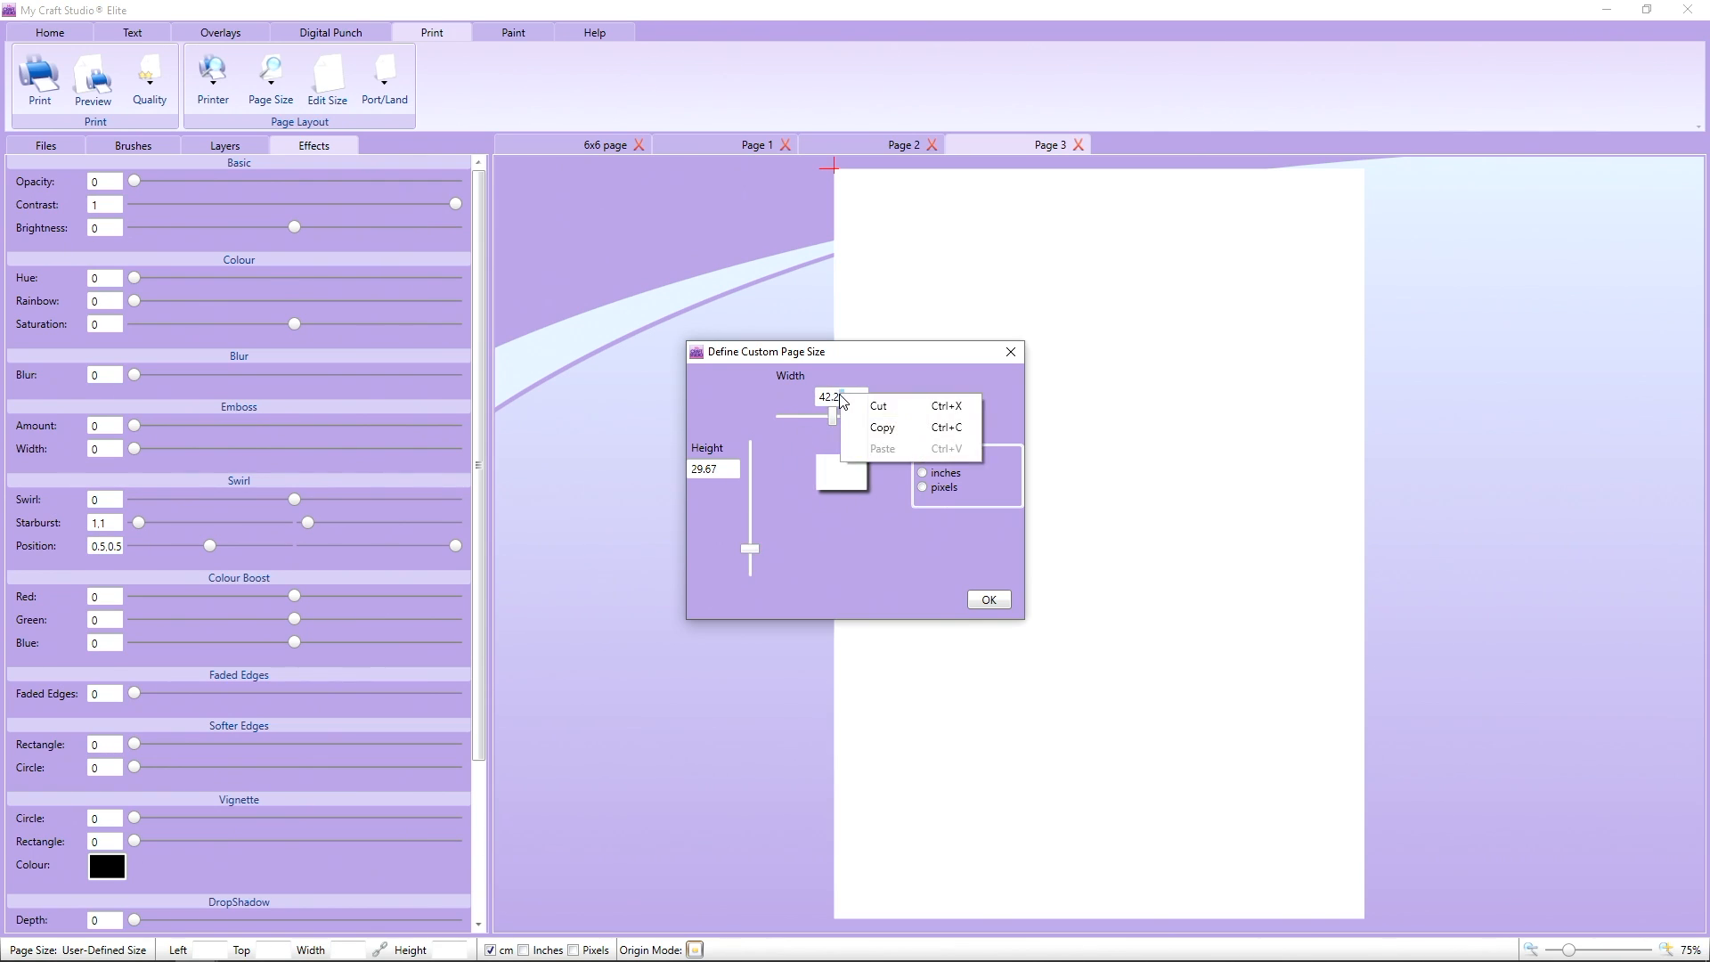
left_click(846, 454)
type("28")
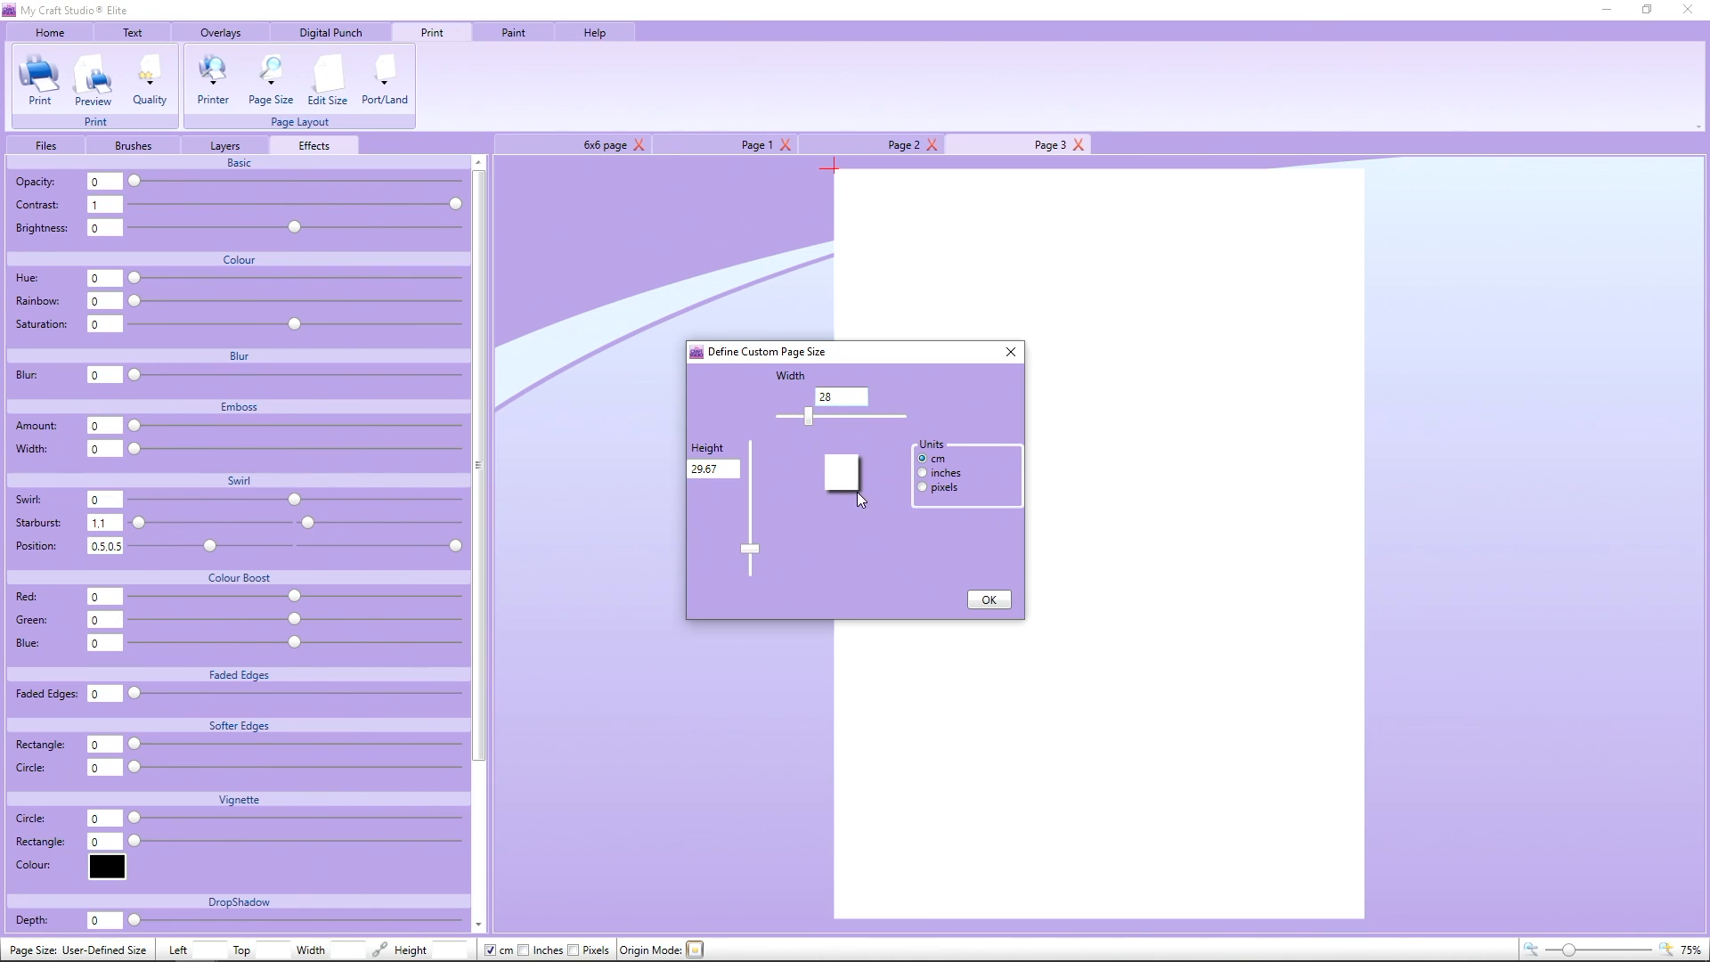
key("Tab")
type("18")
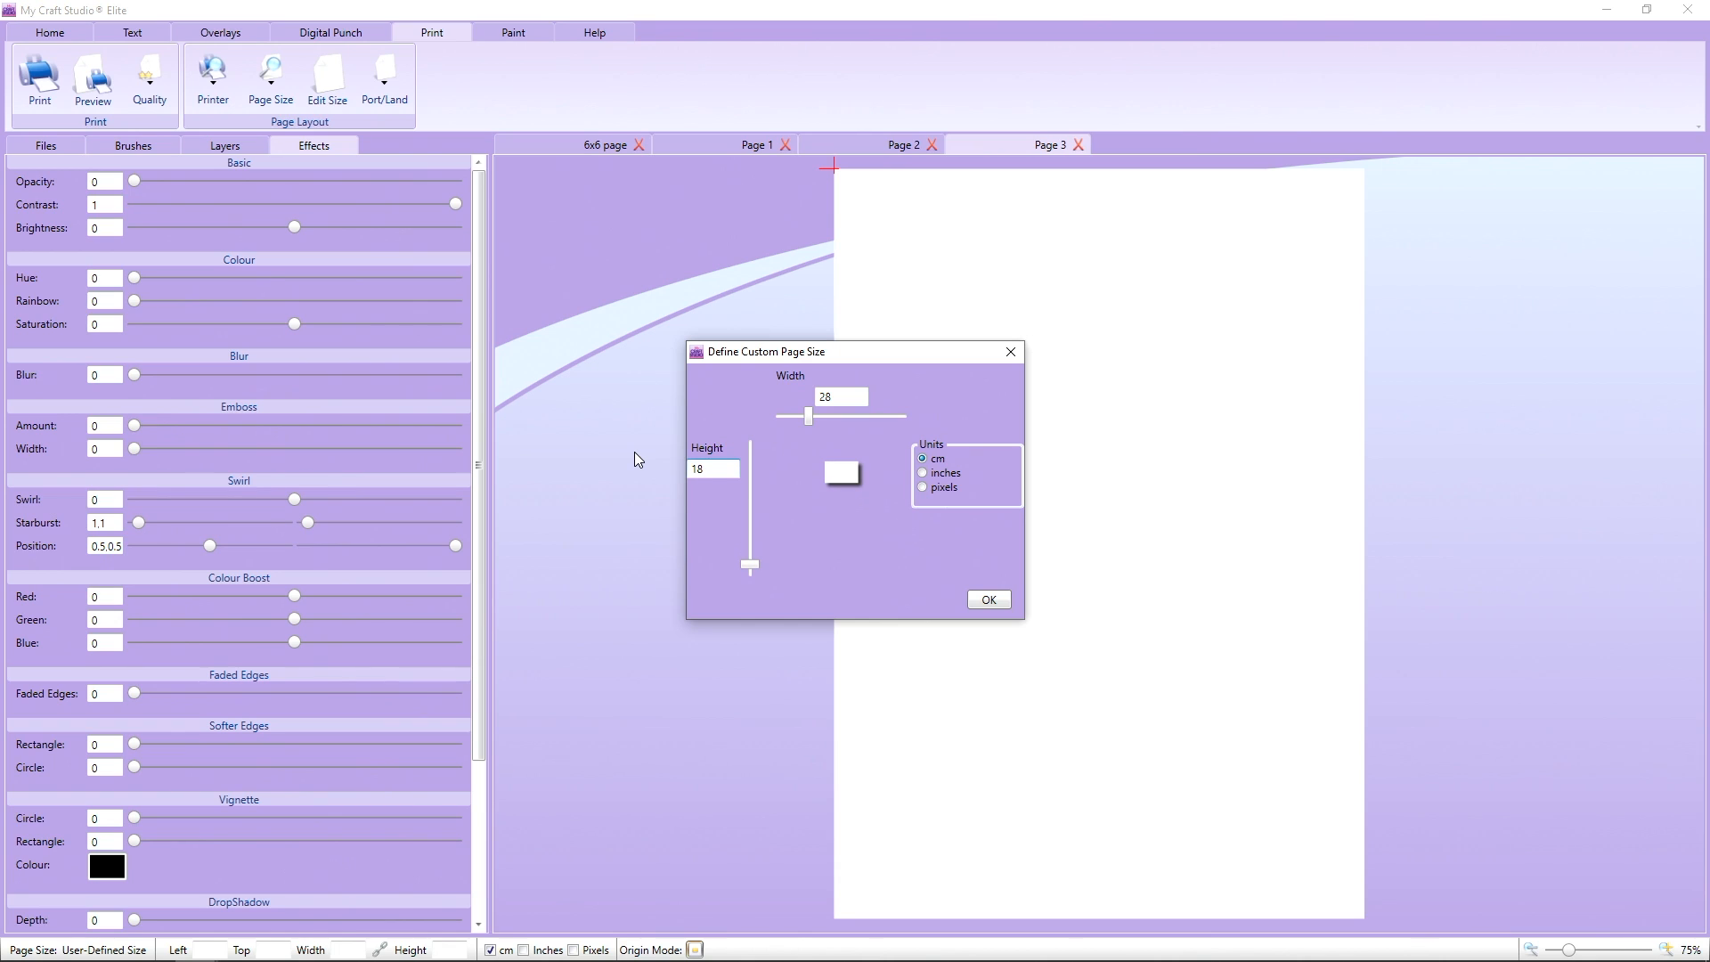
left_click(997, 601)
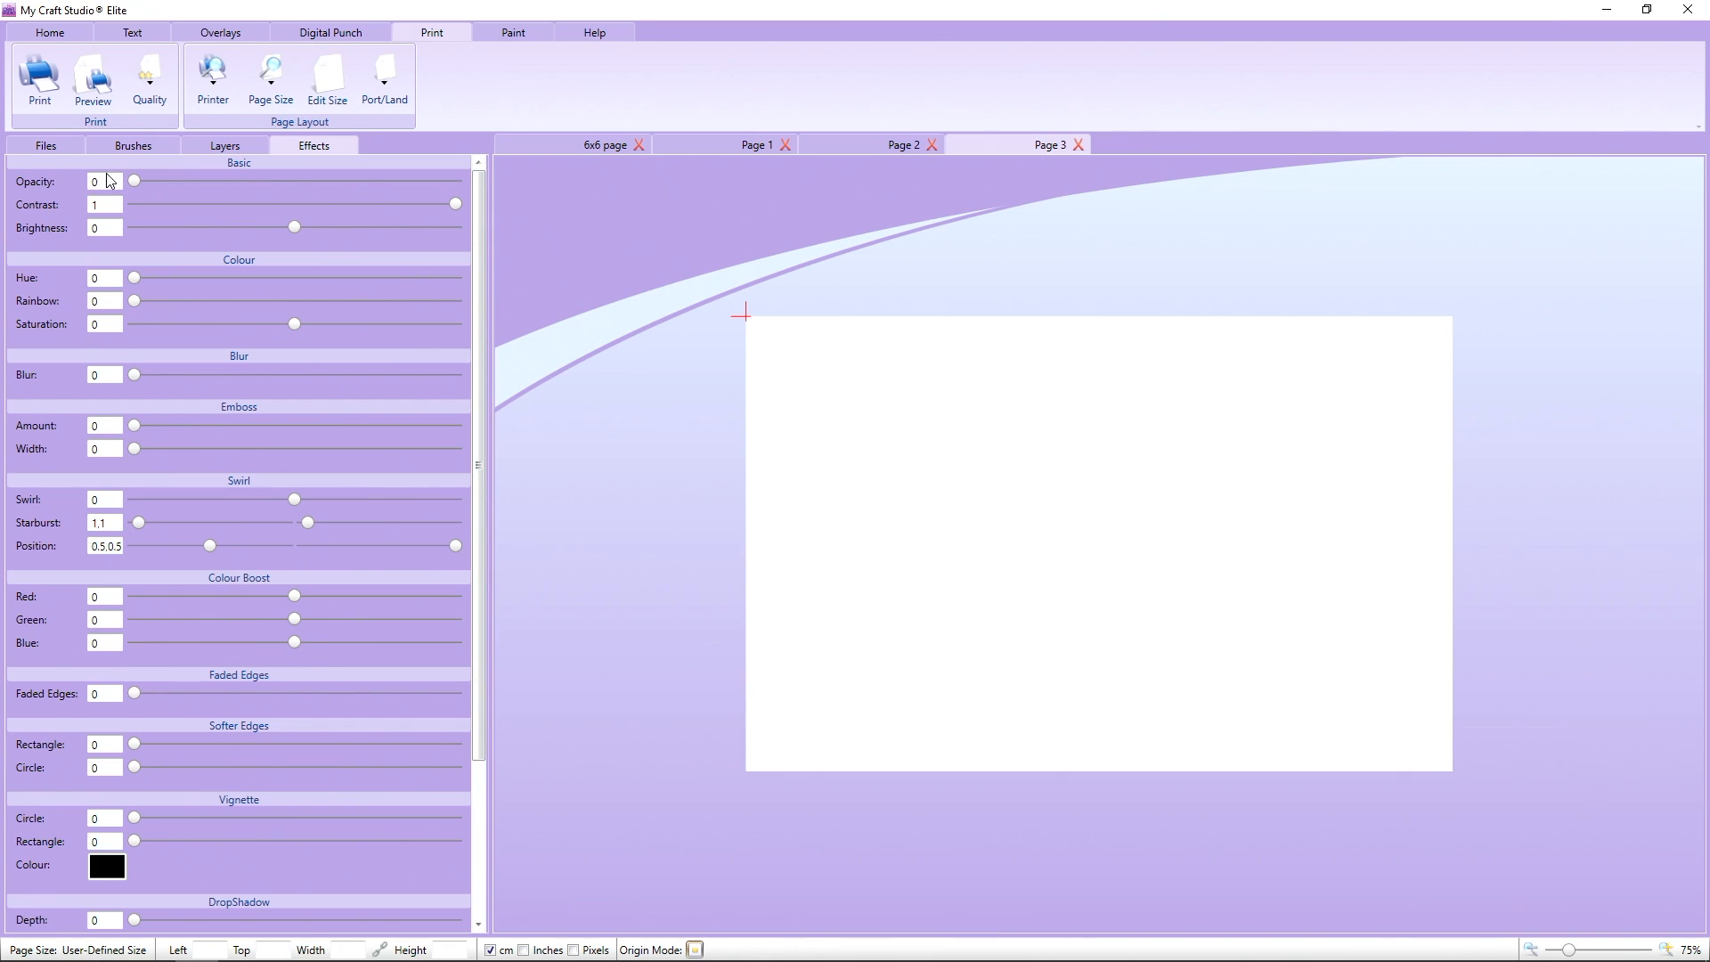
Place the saved "a4 page" image from the Print tab class folder on the custom-sized page.
left_click(67, 147)
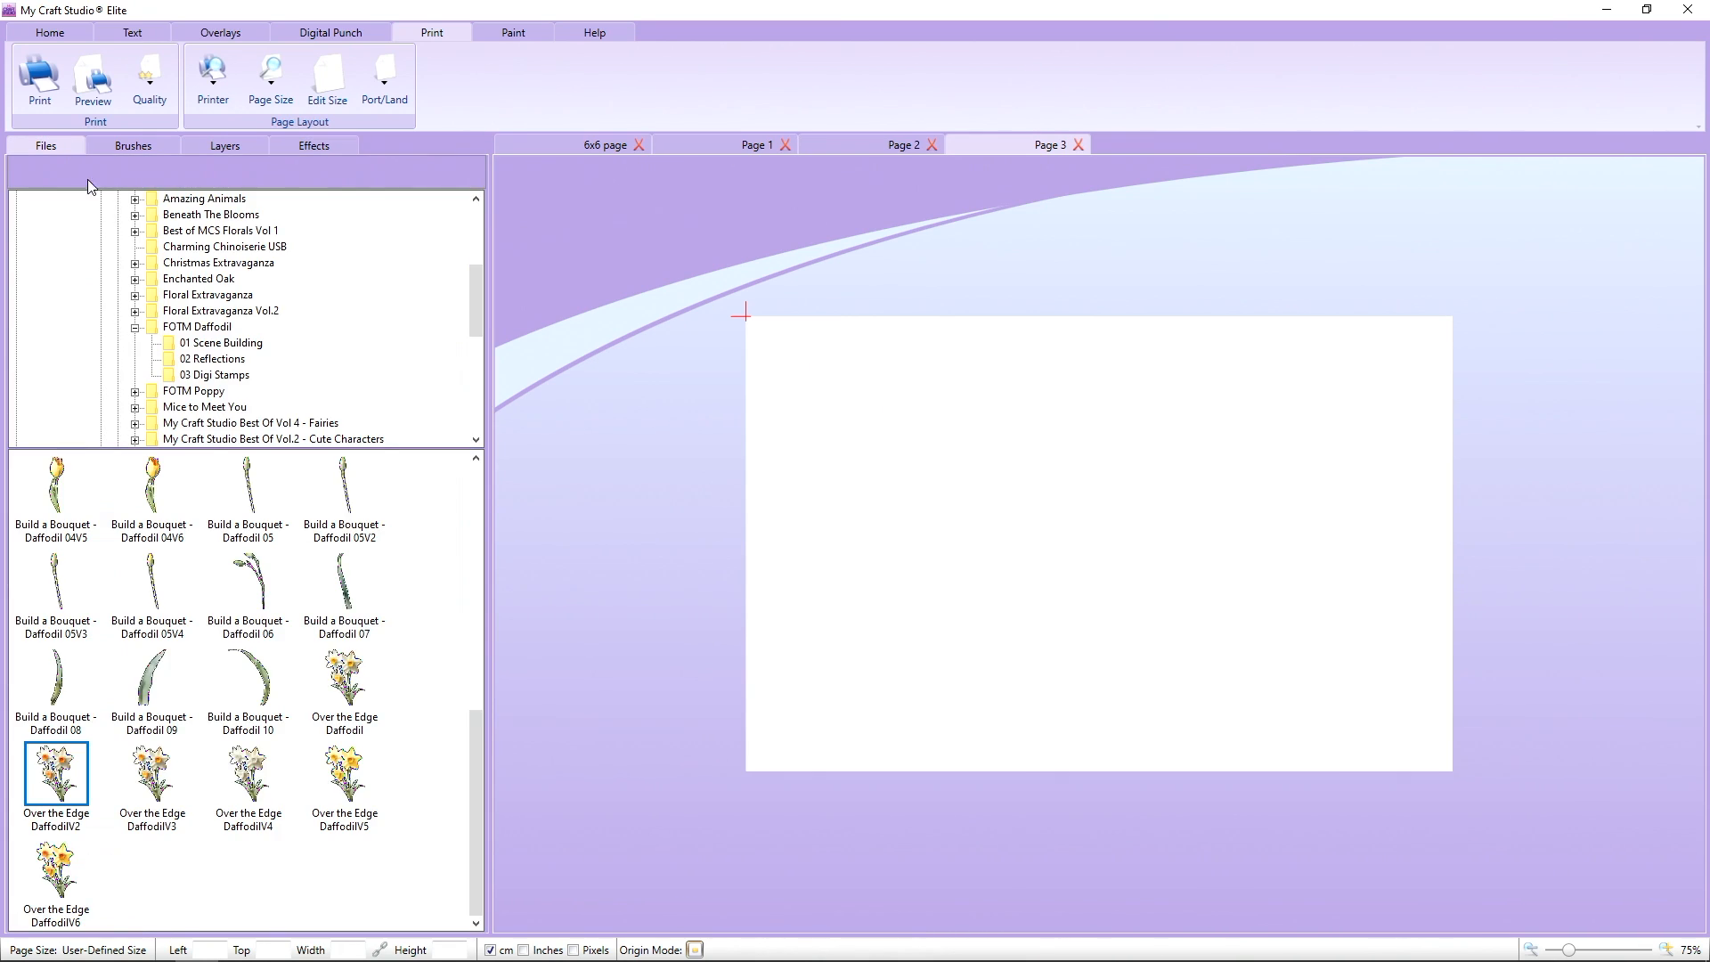
scroll(214, 300, "up", 5)
left_click(139, 297)
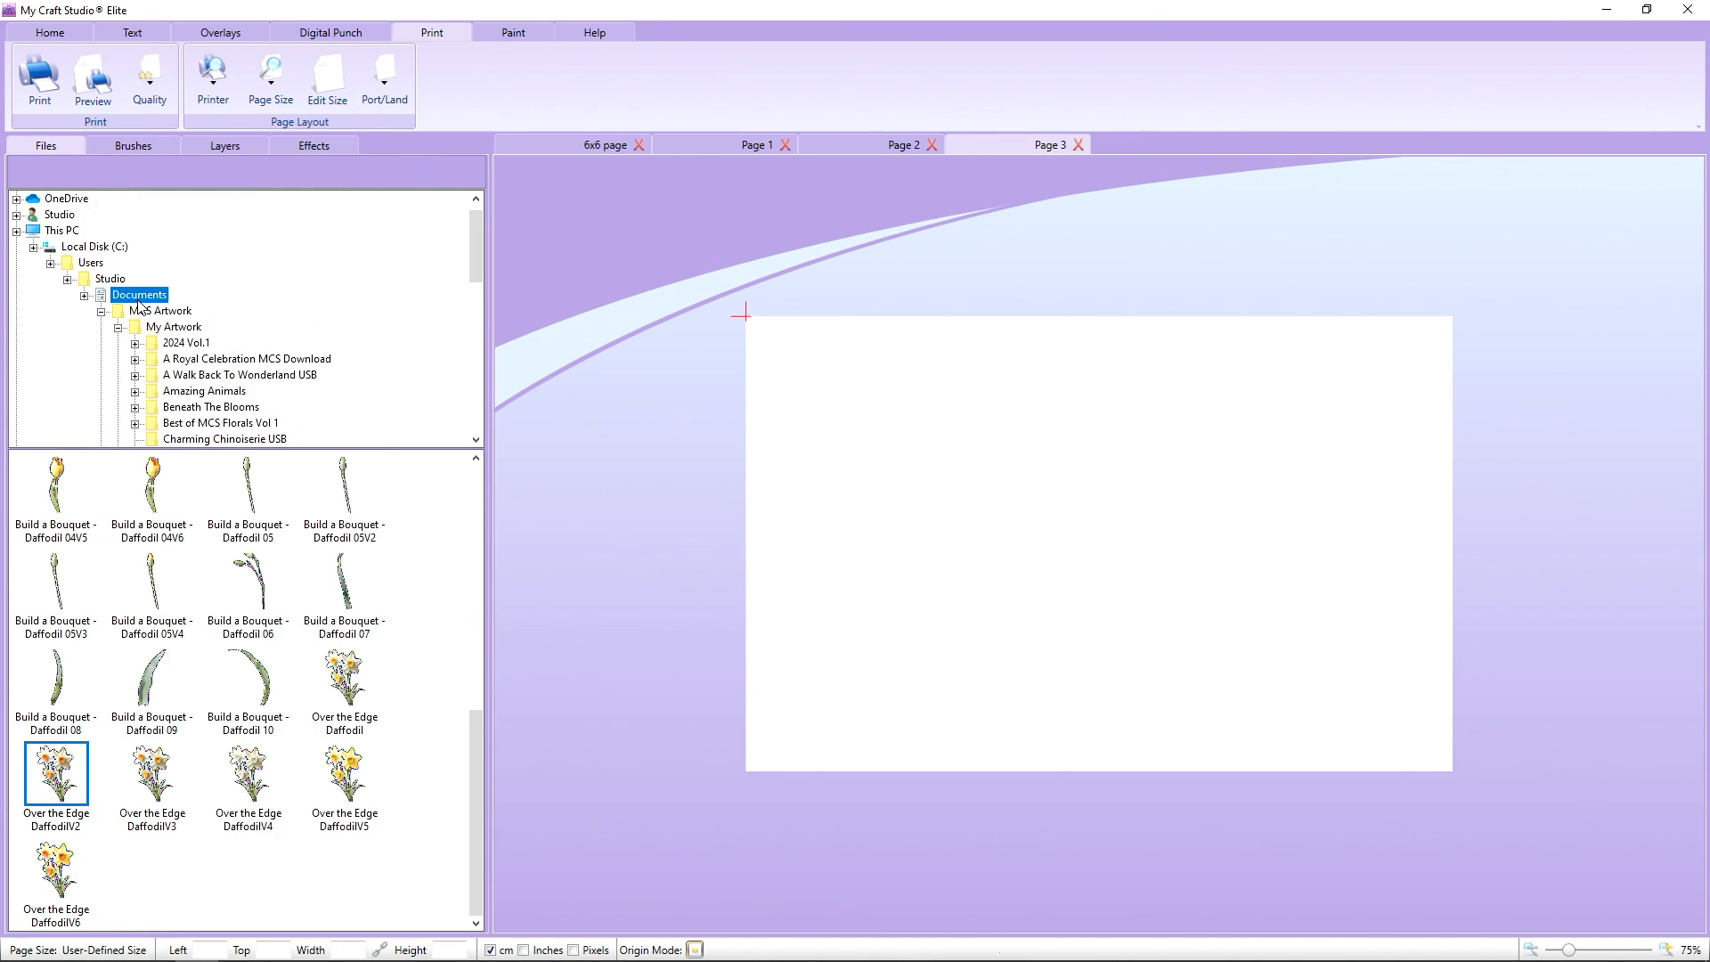
double_click(250, 495)
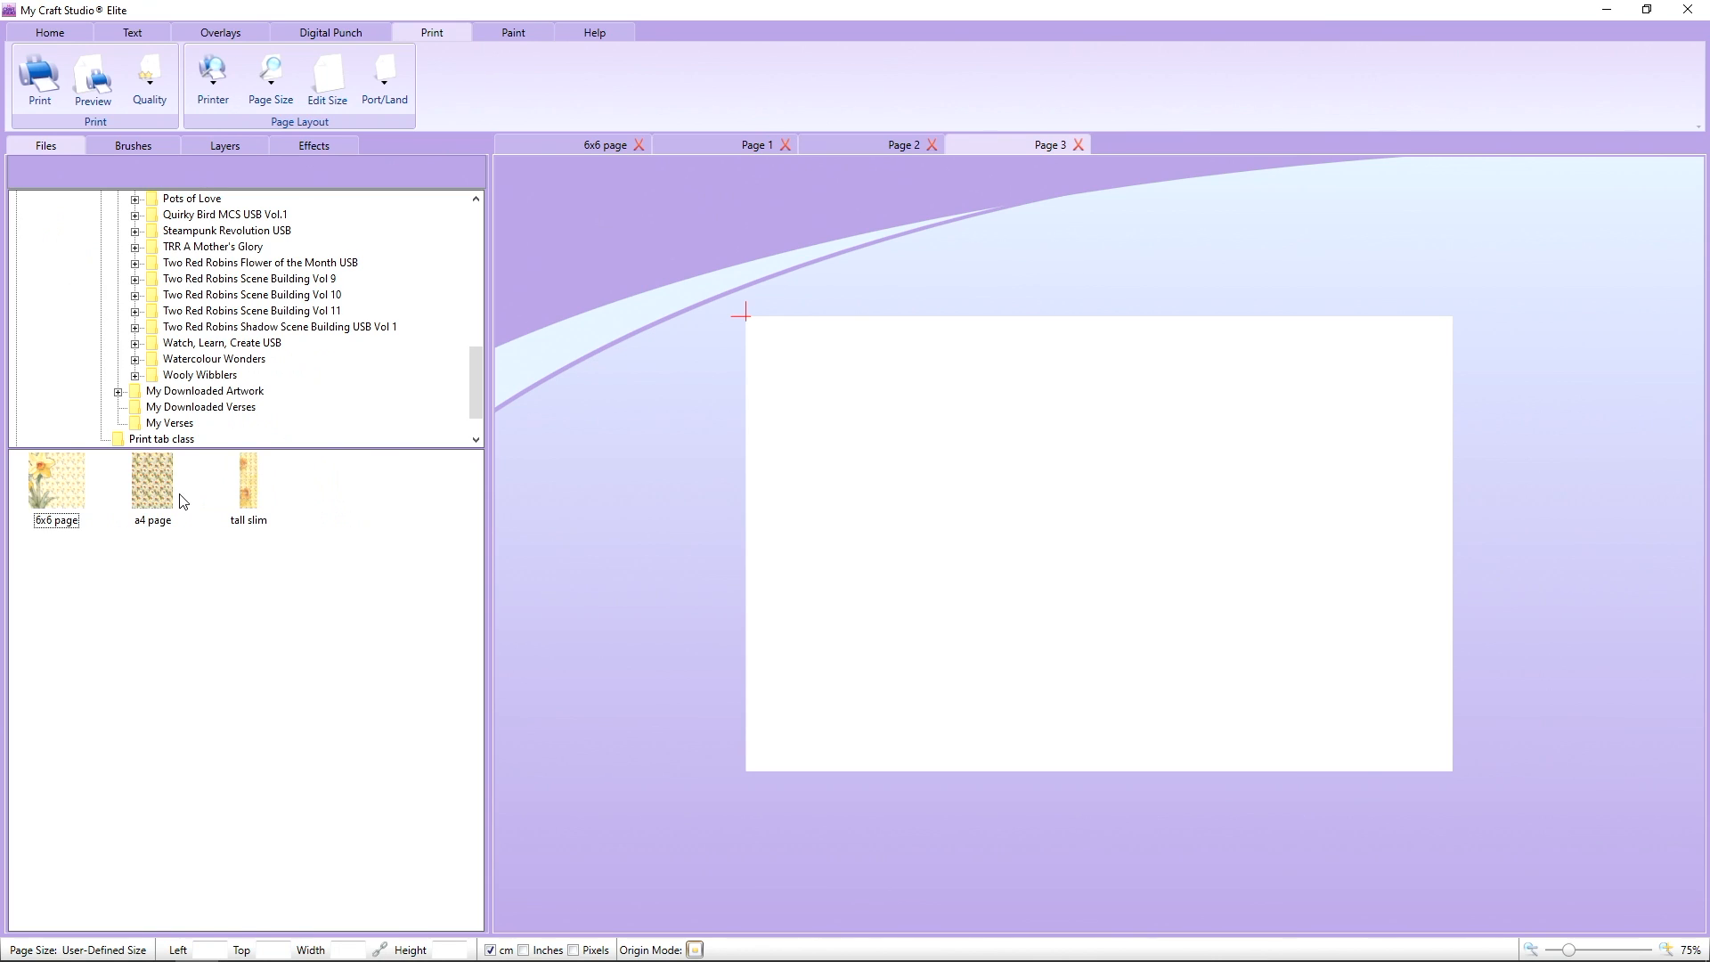
left_click_drag(153, 485, 751, 473)
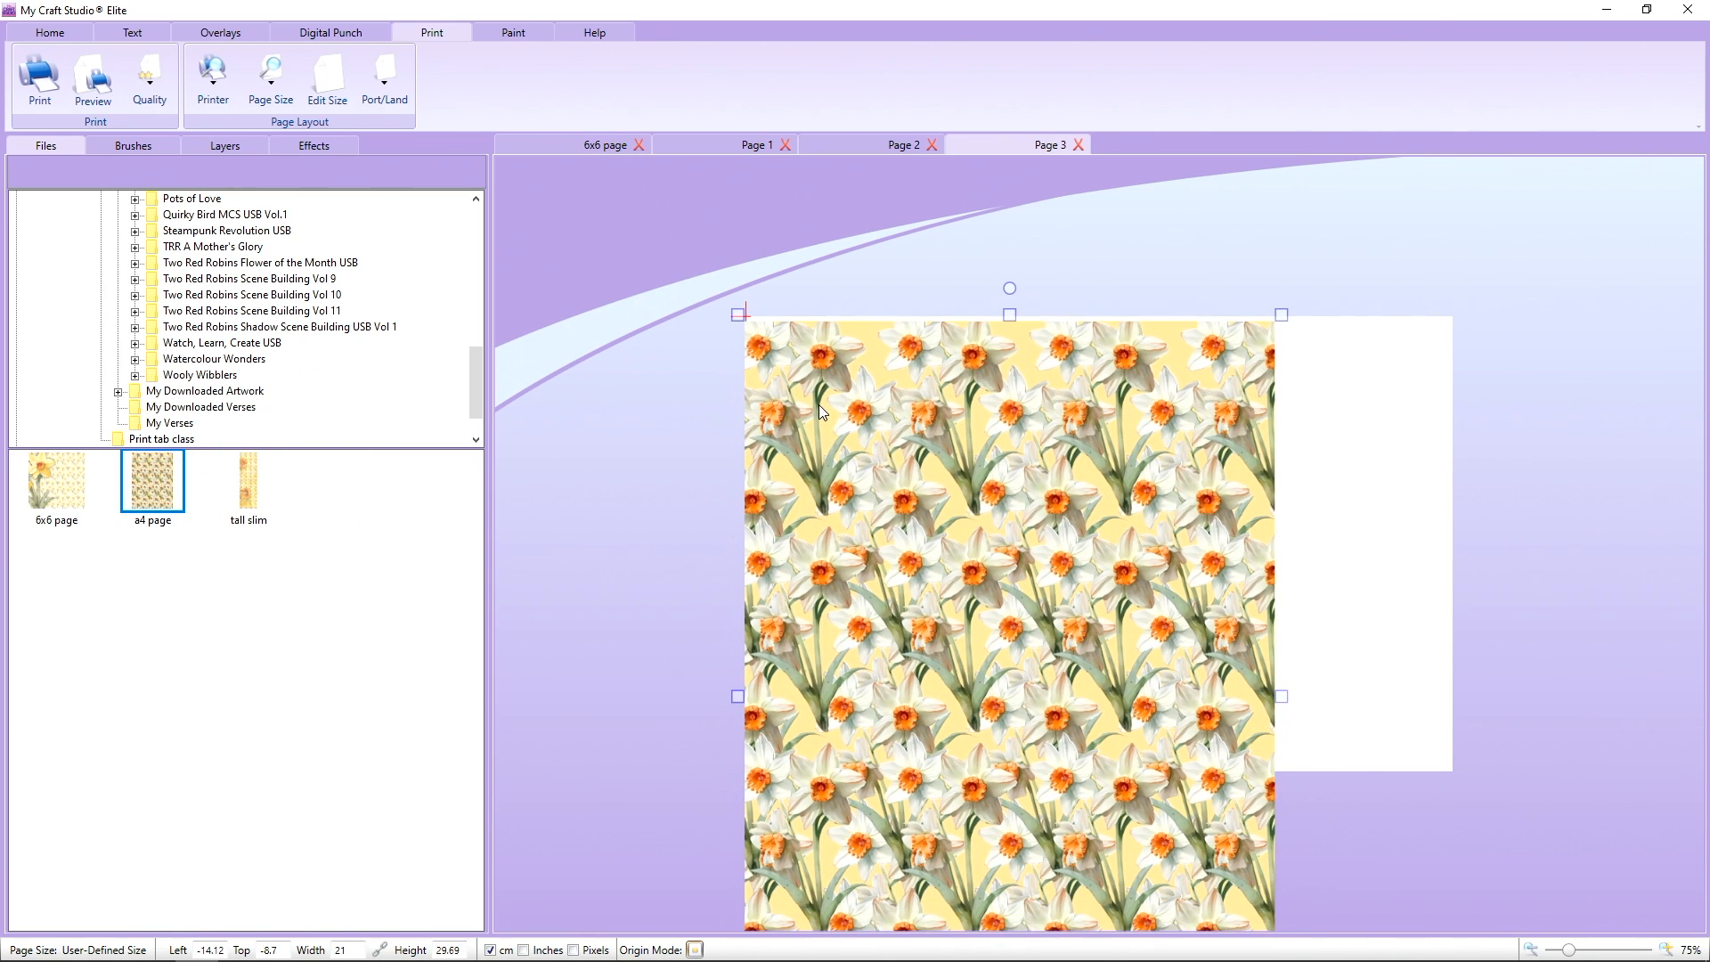
Enlarge the daffodil image to about 30.5 × 43.2 cm and position it so it covers the whole custom page.
left_click_drag(1286, 309, 1423, 337)
left_click_drag(1333, 611, 1315, 307)
left_click_drag(1370, 778, 1563, 951)
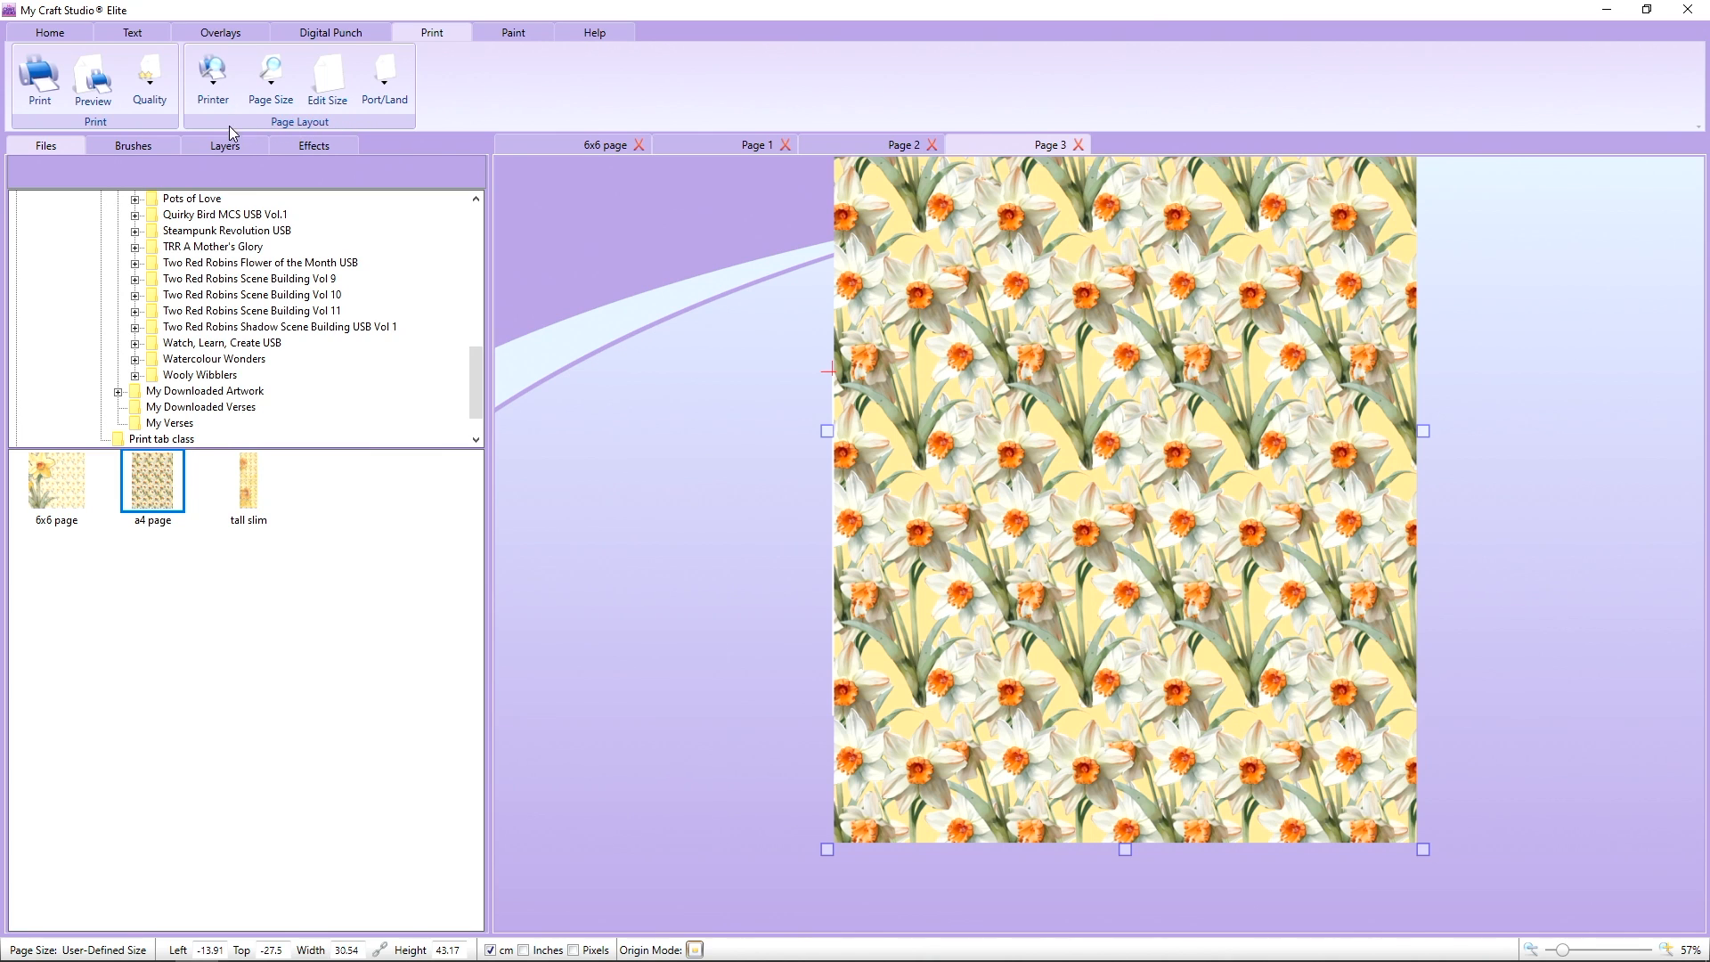
left_click(85, 32)
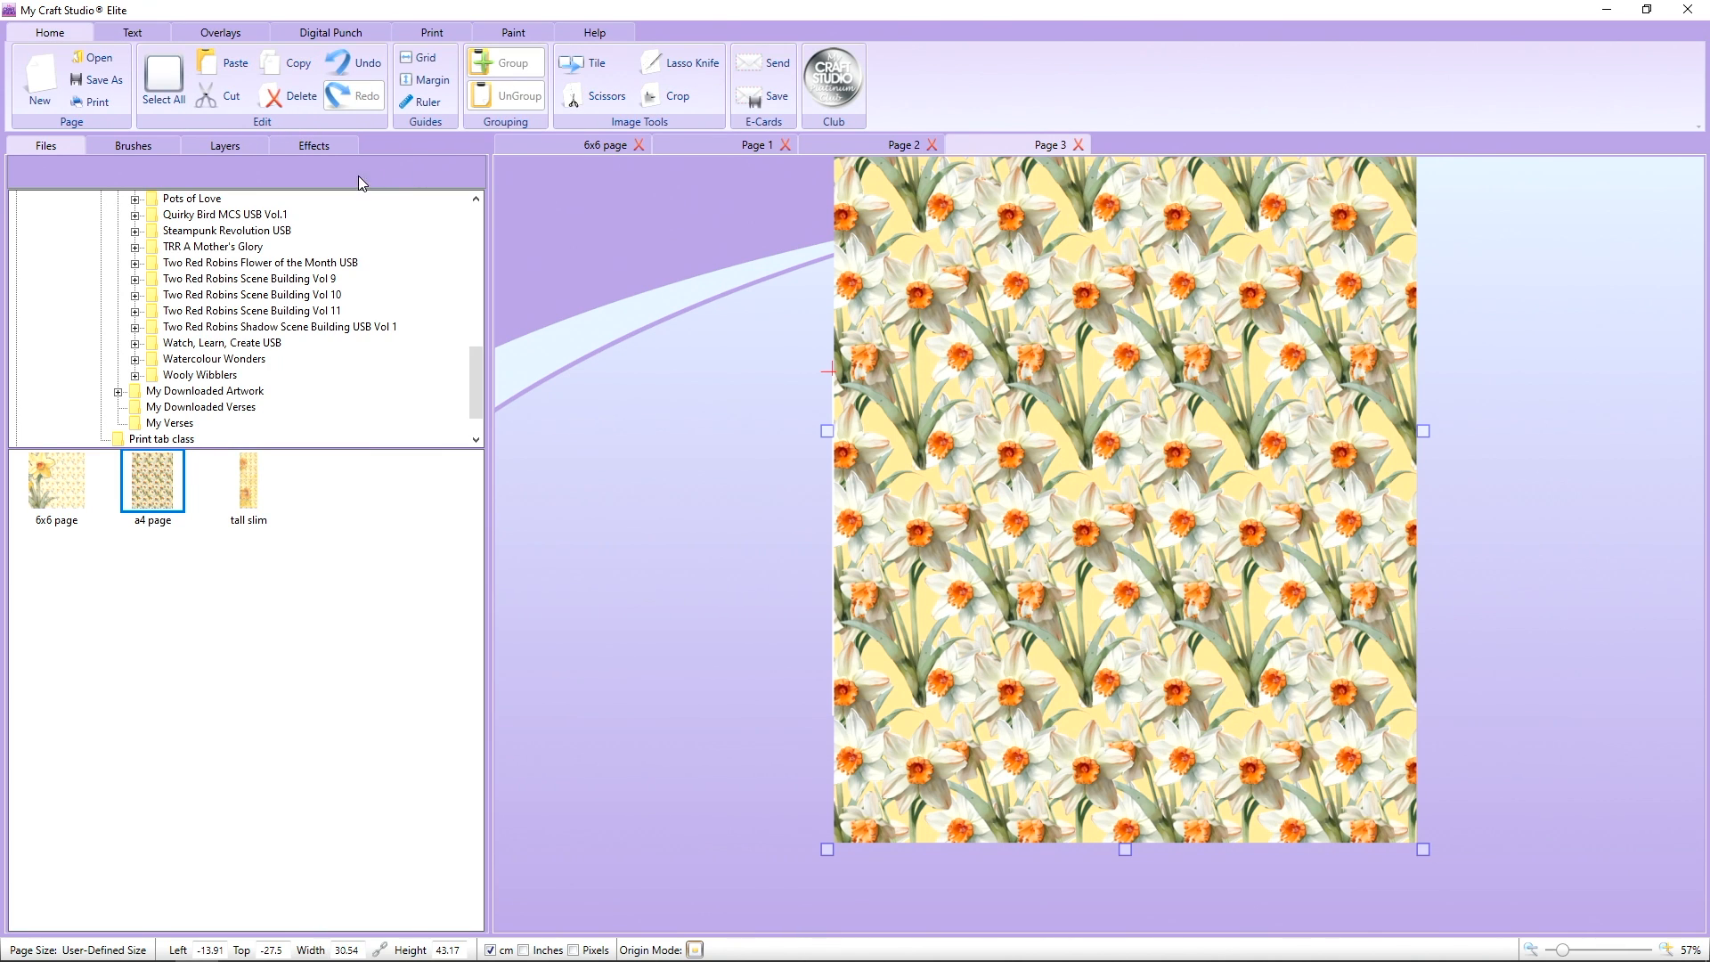
Set the daffodil image's opacity to 56 and crop it at the custom page's top and bottom edges, leaving it about 18 cm high.
left_click(325, 150)
left_click_drag(441, 189, 310, 189)
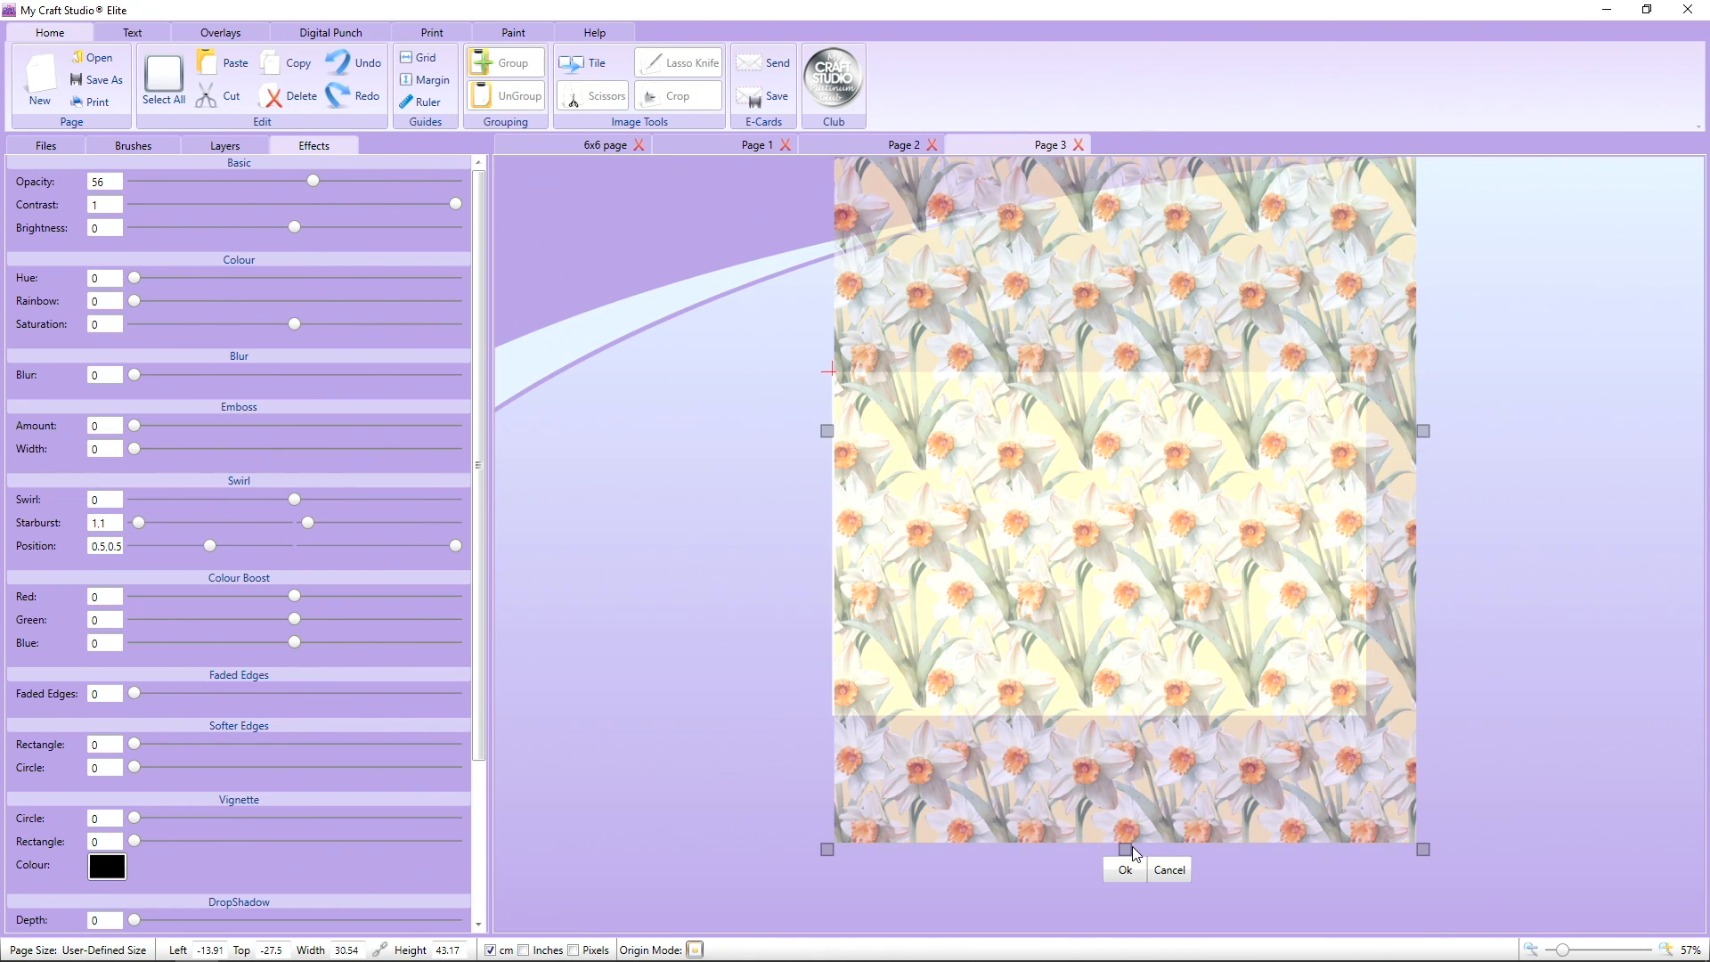
left_click_drag(1126, 846, 1125, 721)
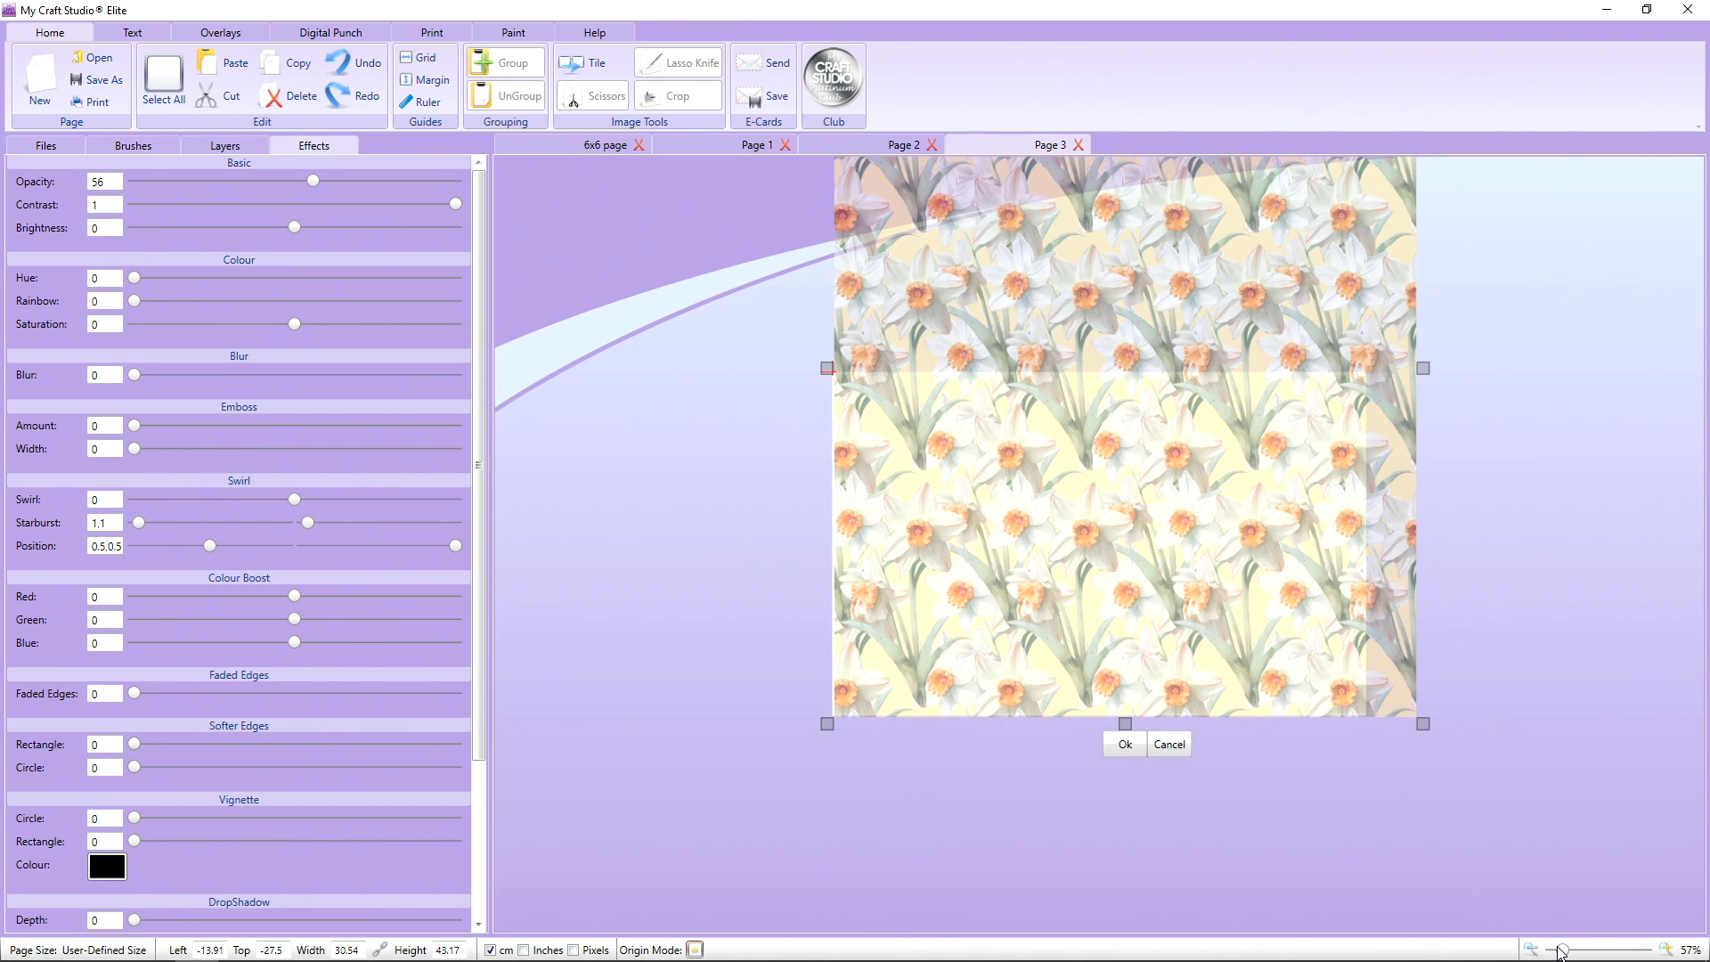
left_click_drag(1562, 949, 1549, 950)
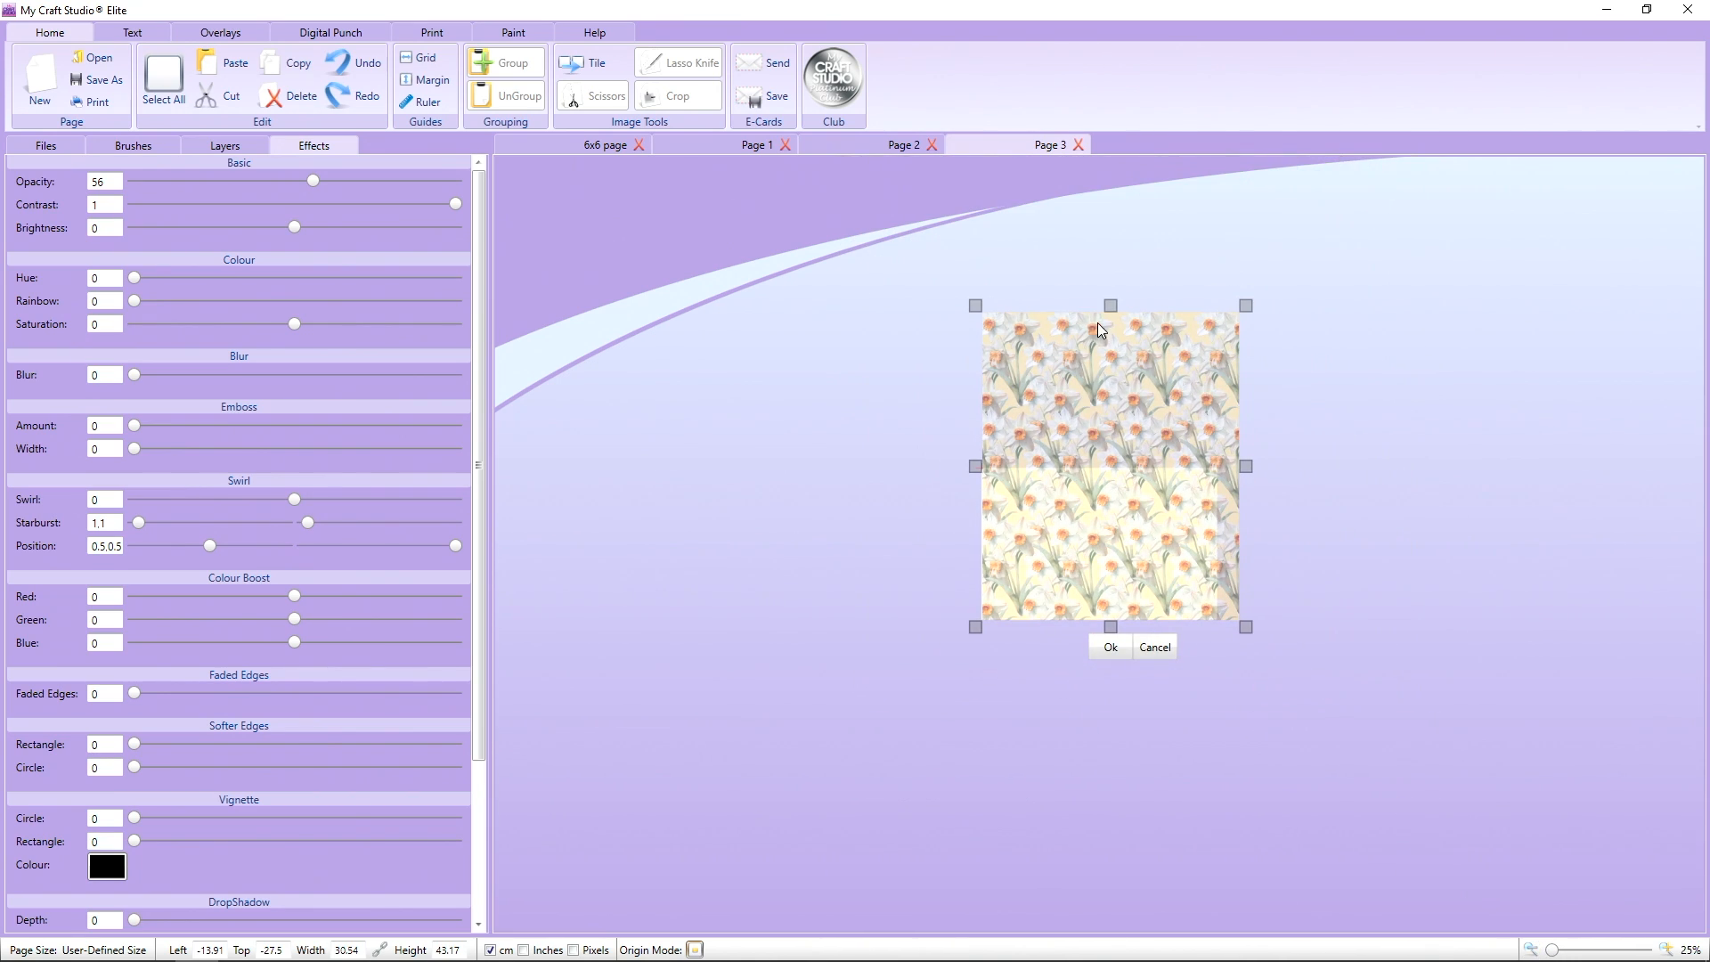
left_click_drag(1109, 305, 1098, 466)
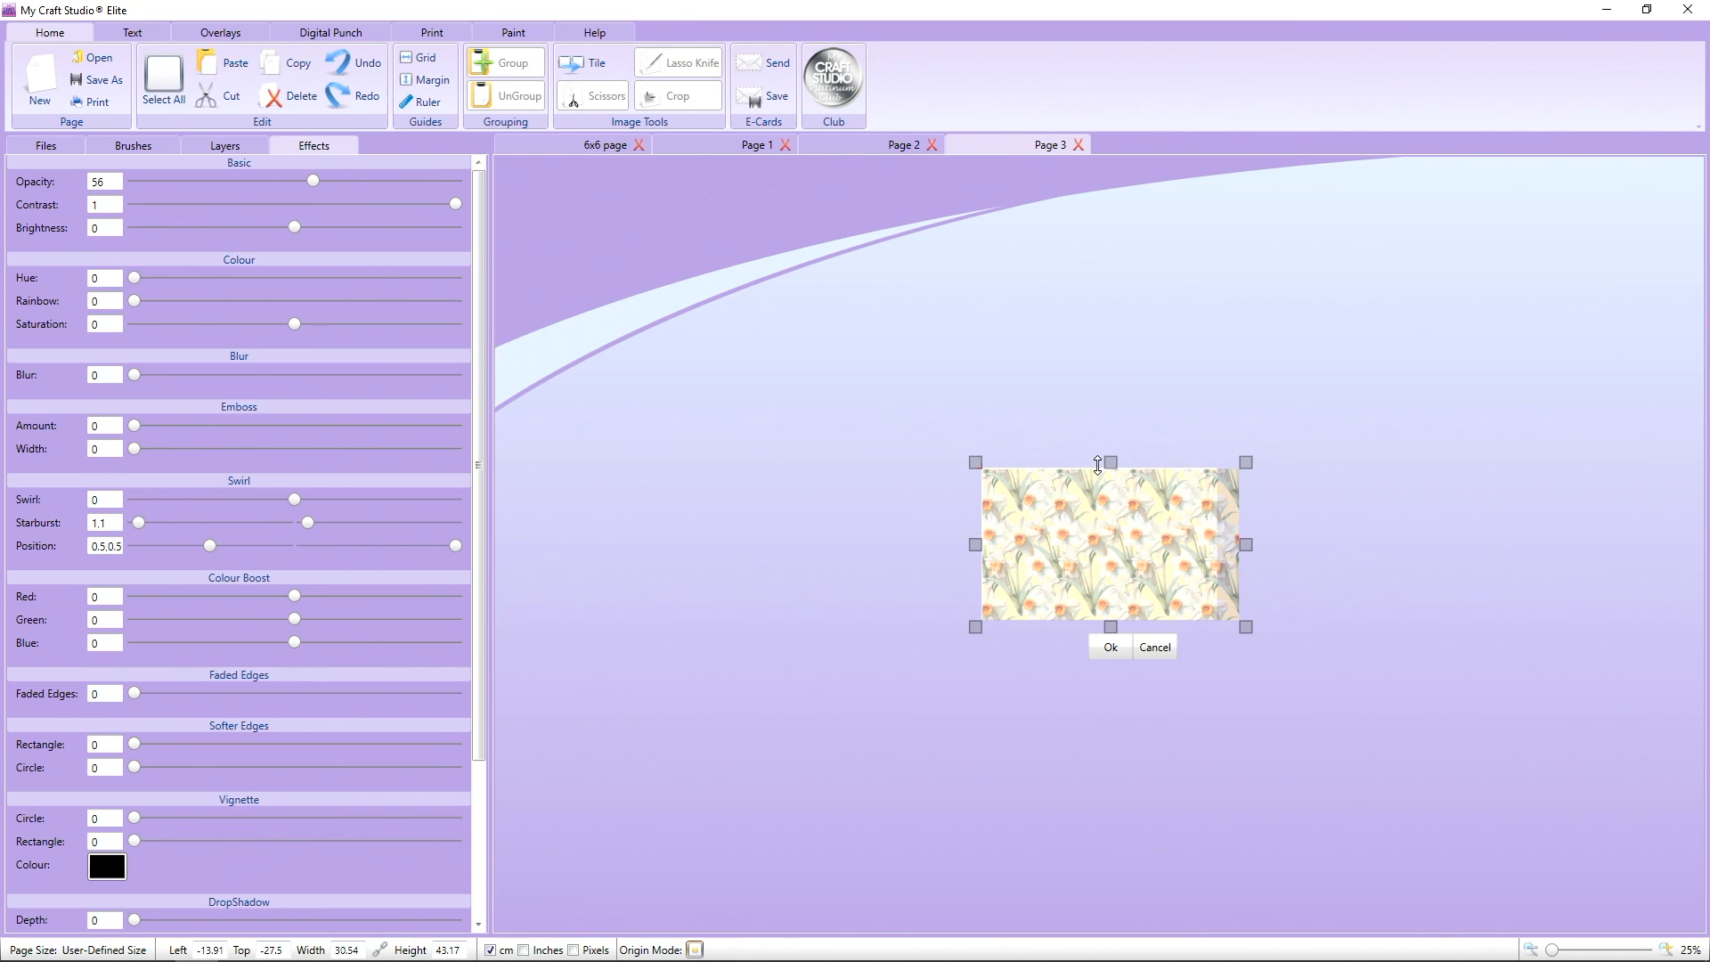
left_click(1110, 647)
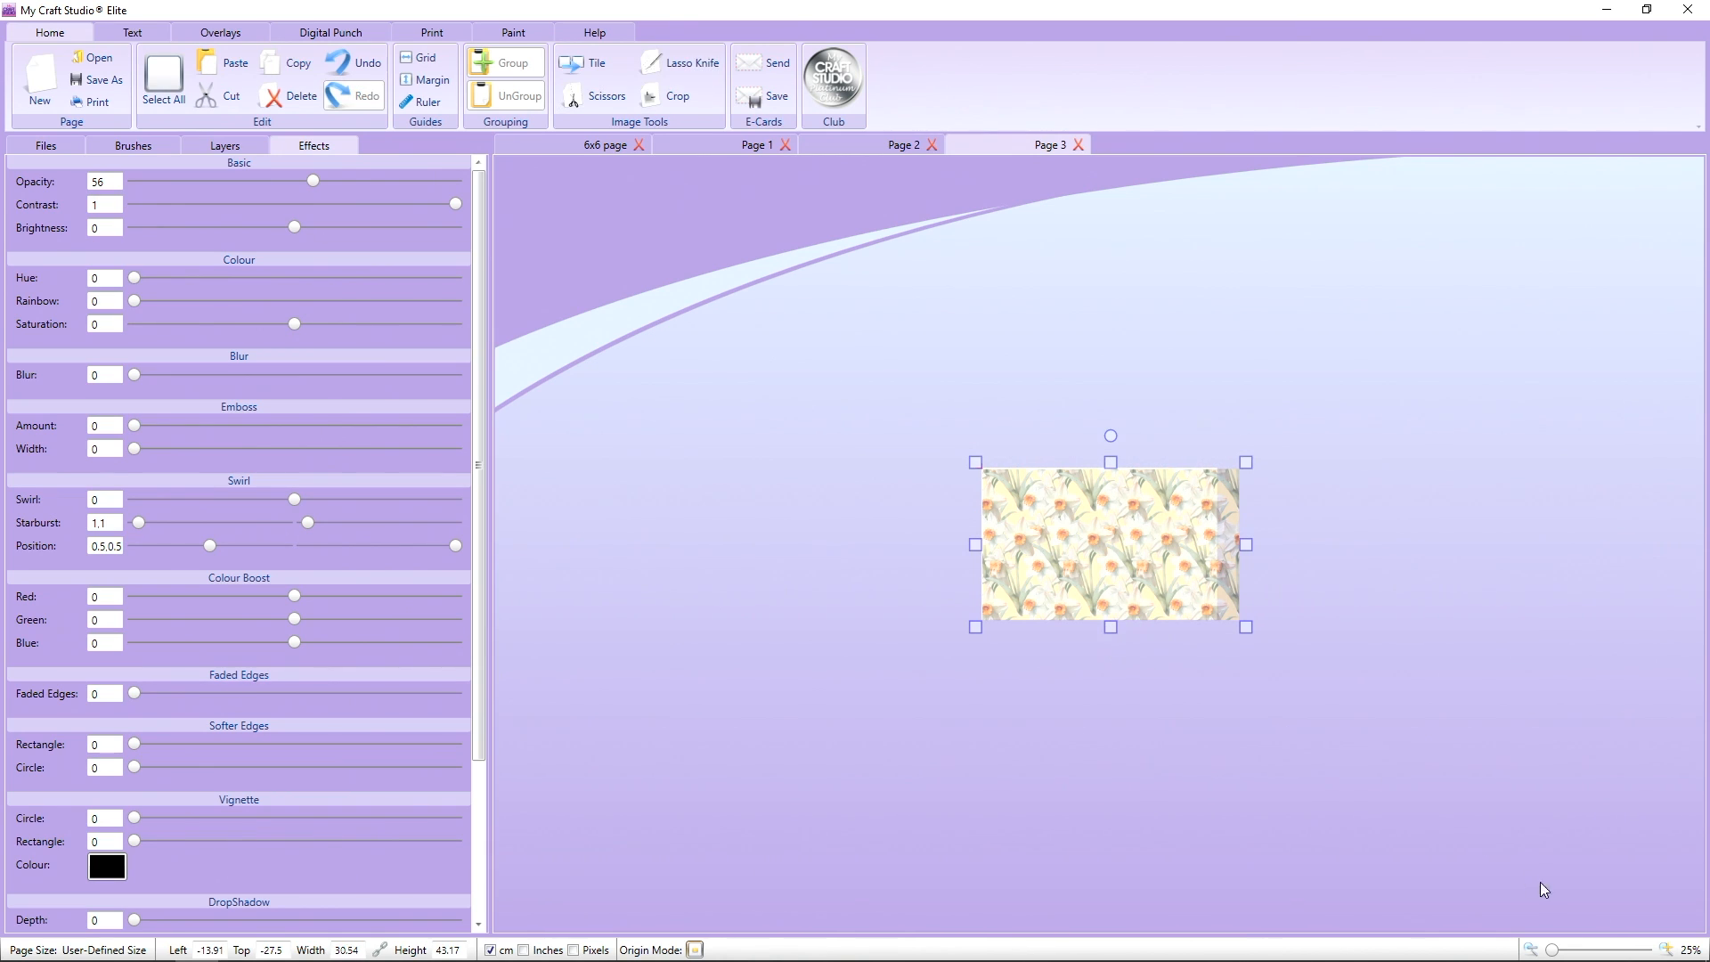
Crop the daffodil image's right side at the page edge, leaving it about 28 cm wide.
left_click_drag(1551, 951, 1568, 951)
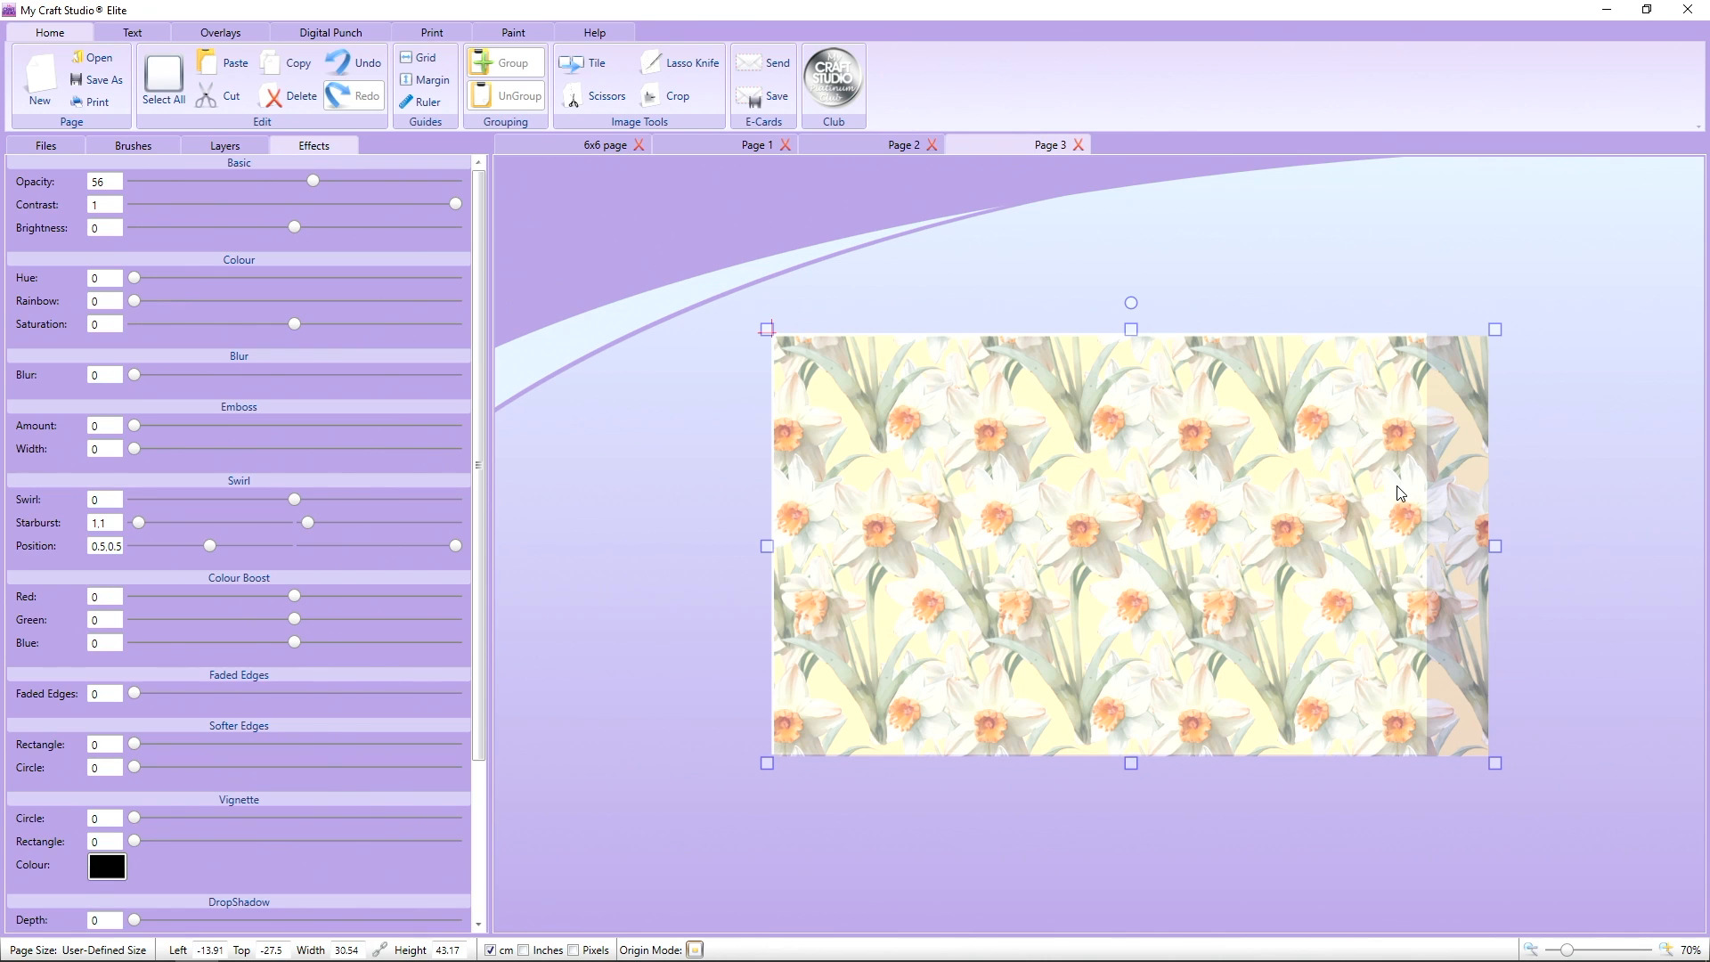
left_click(669, 95)
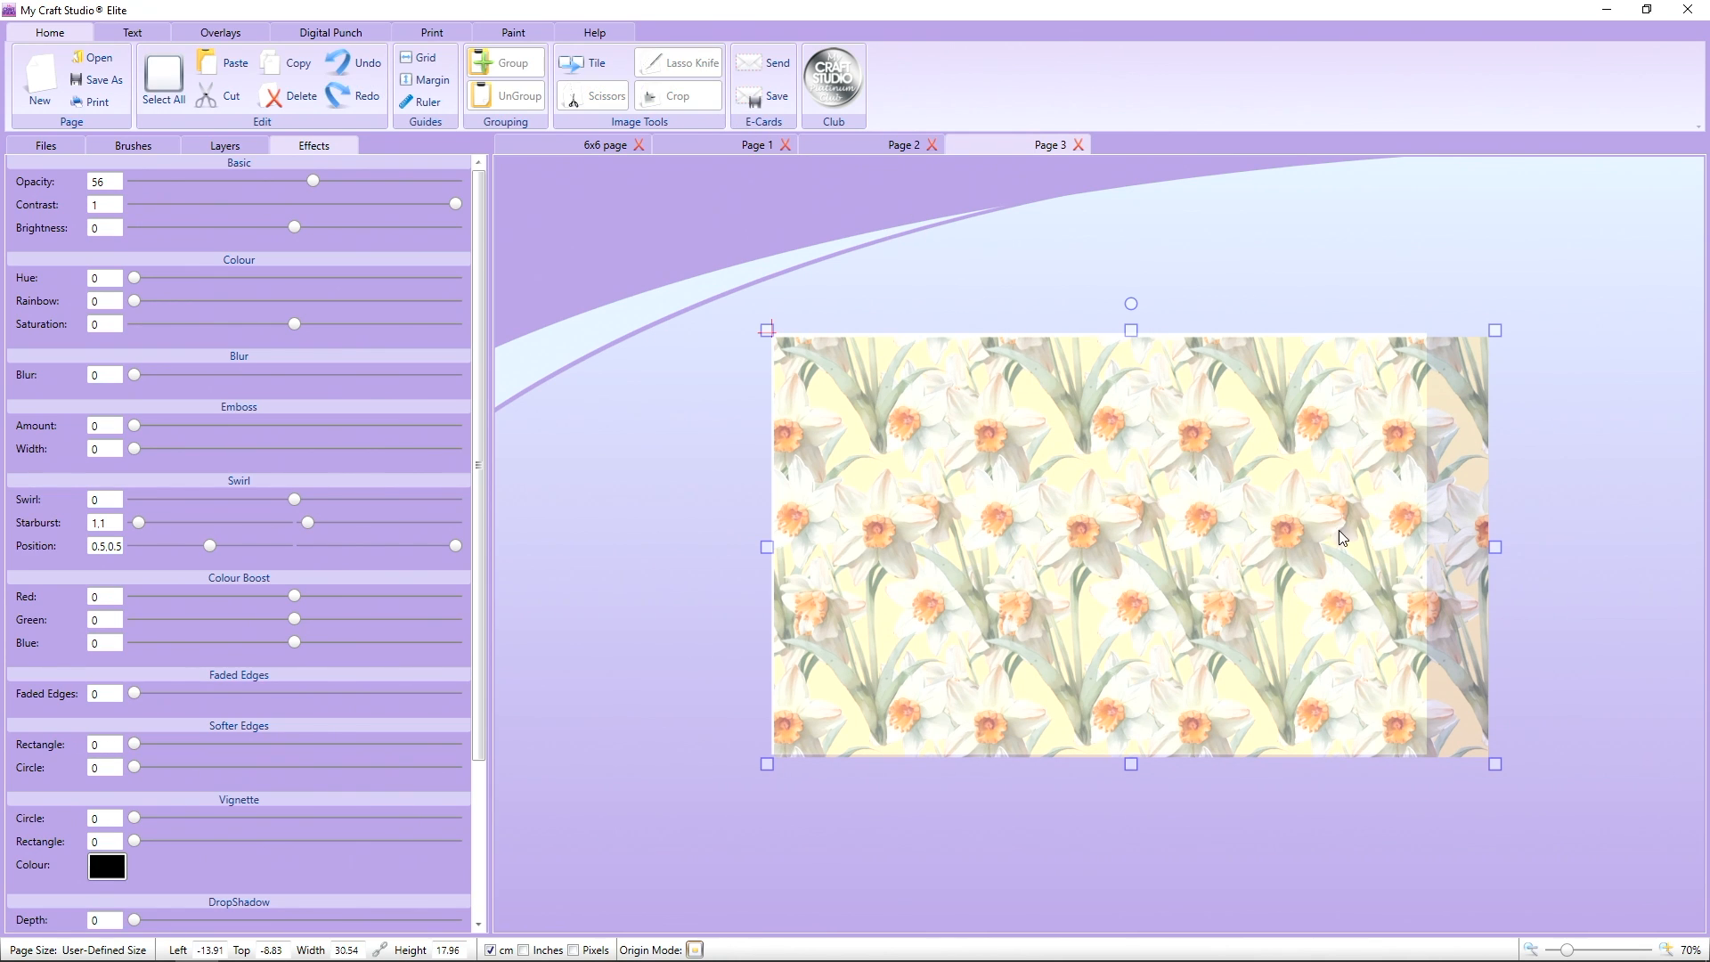
left_click_drag(1487, 546, 1426, 547)
left_click(1113, 782)
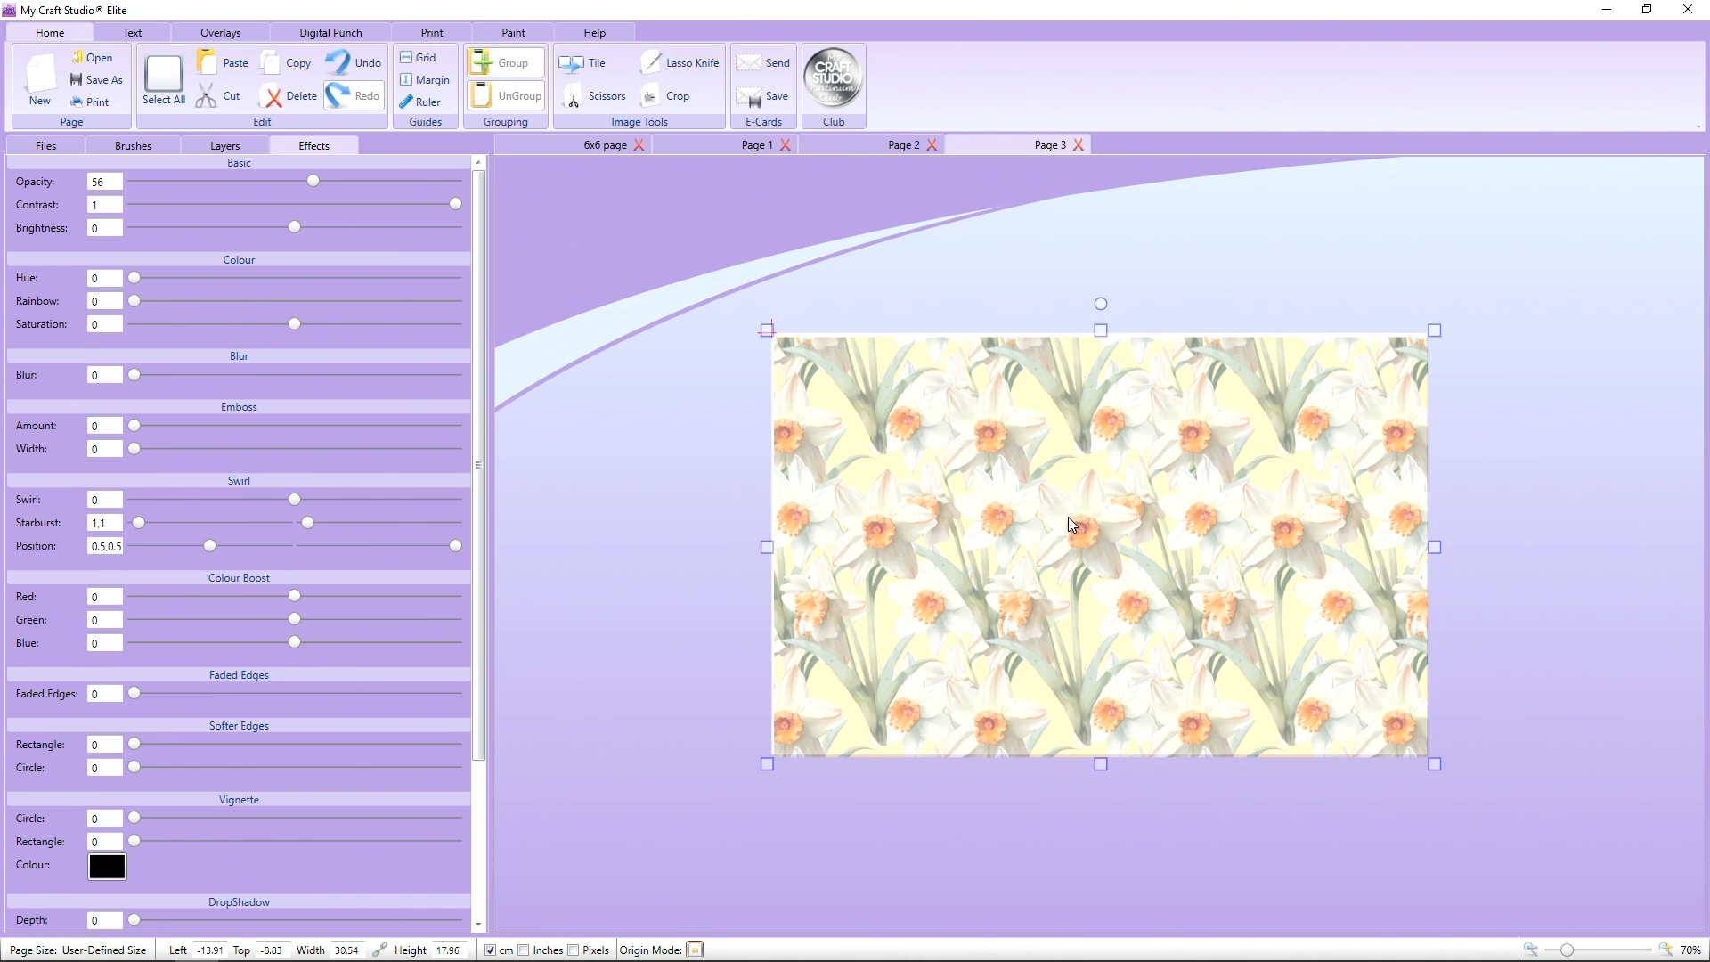
Change the page size to A4, then rotate the cropped daffodil image a quarter turn and position it upright within the page.
left_click(439, 34)
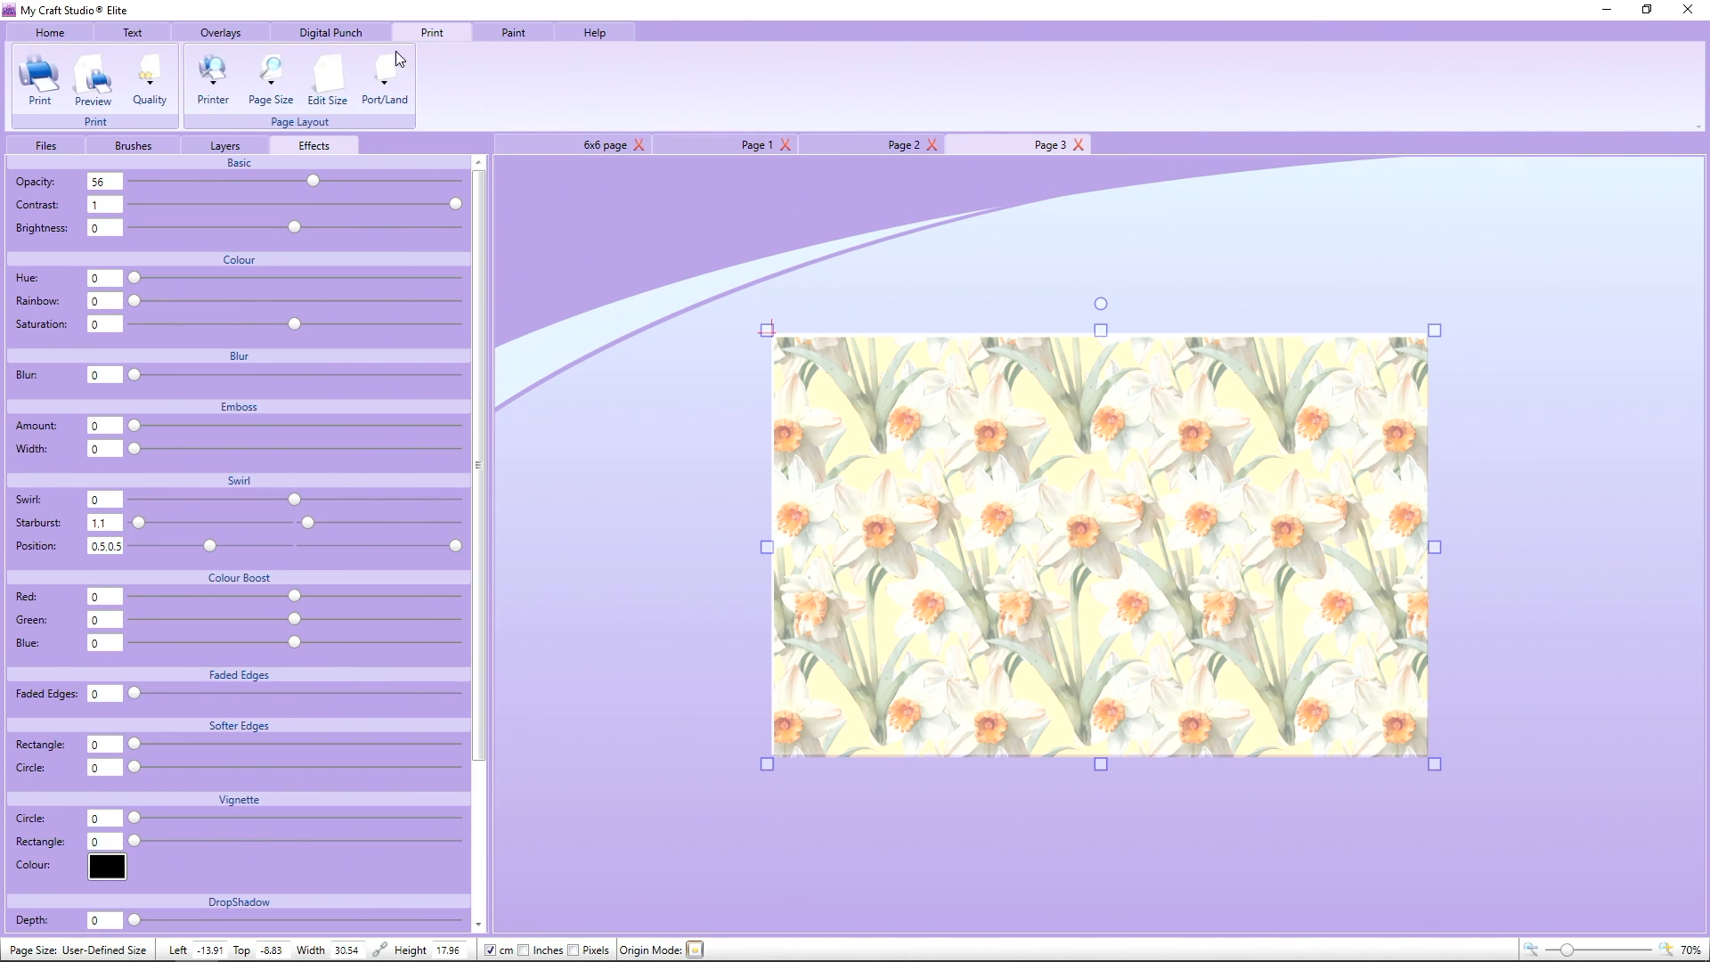
left_click(289, 89)
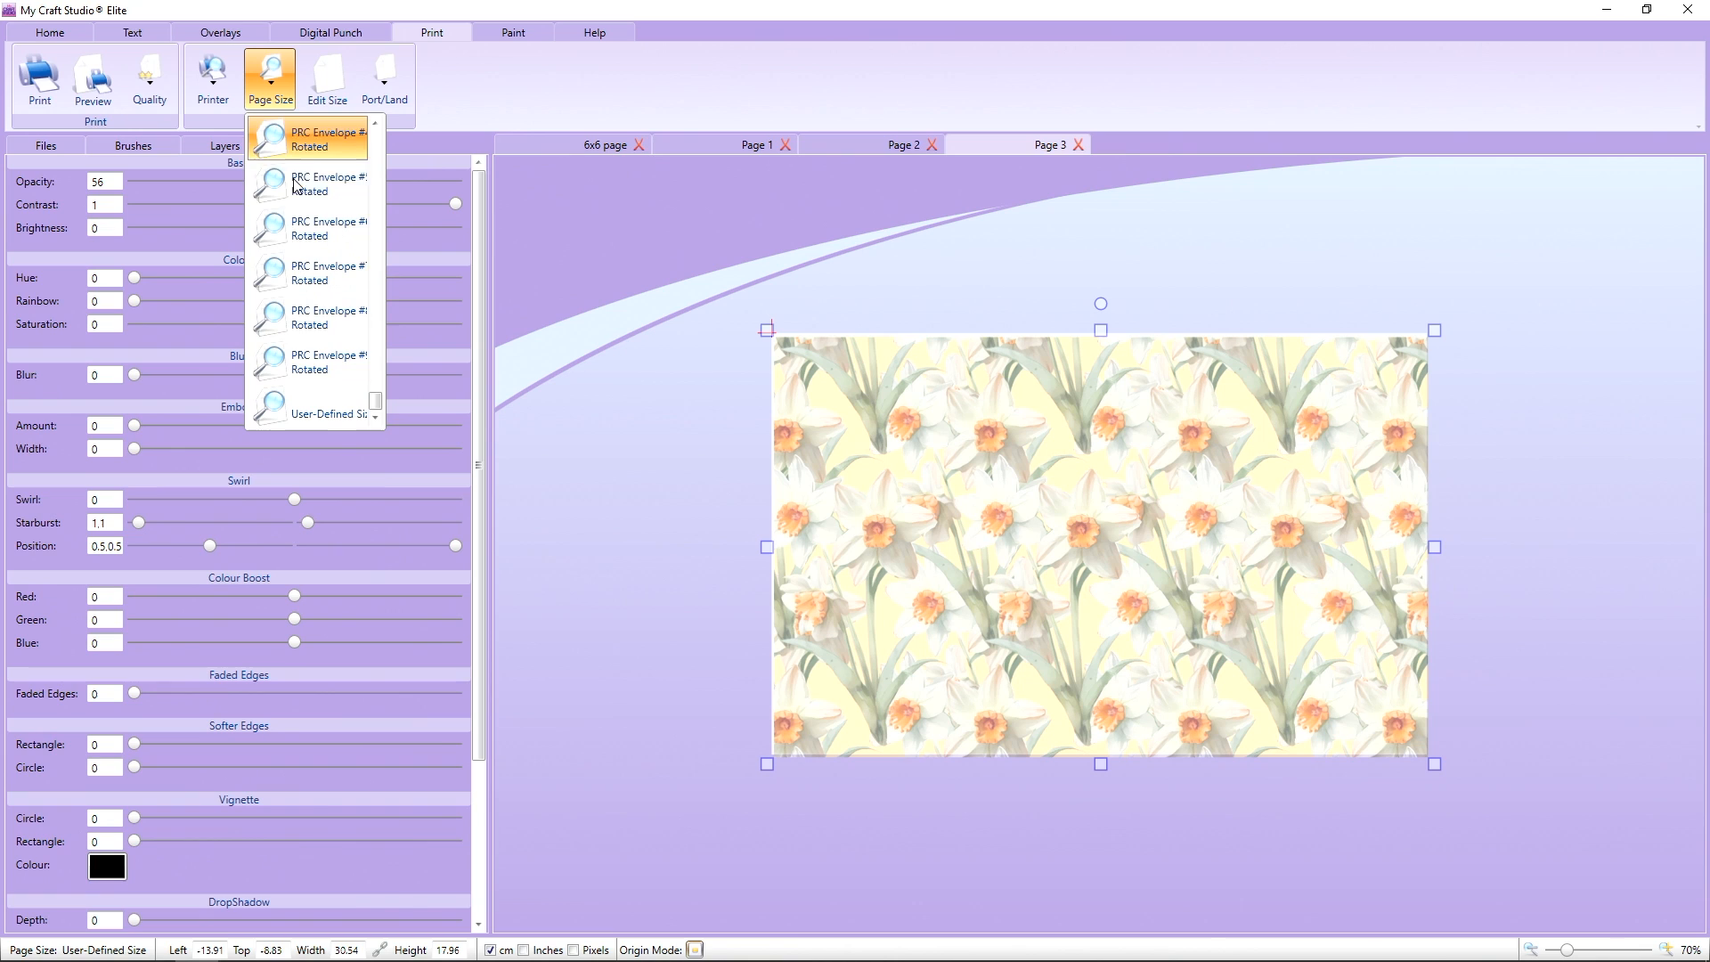
left_click_drag(379, 402, 373, 155)
left_click(299, 236)
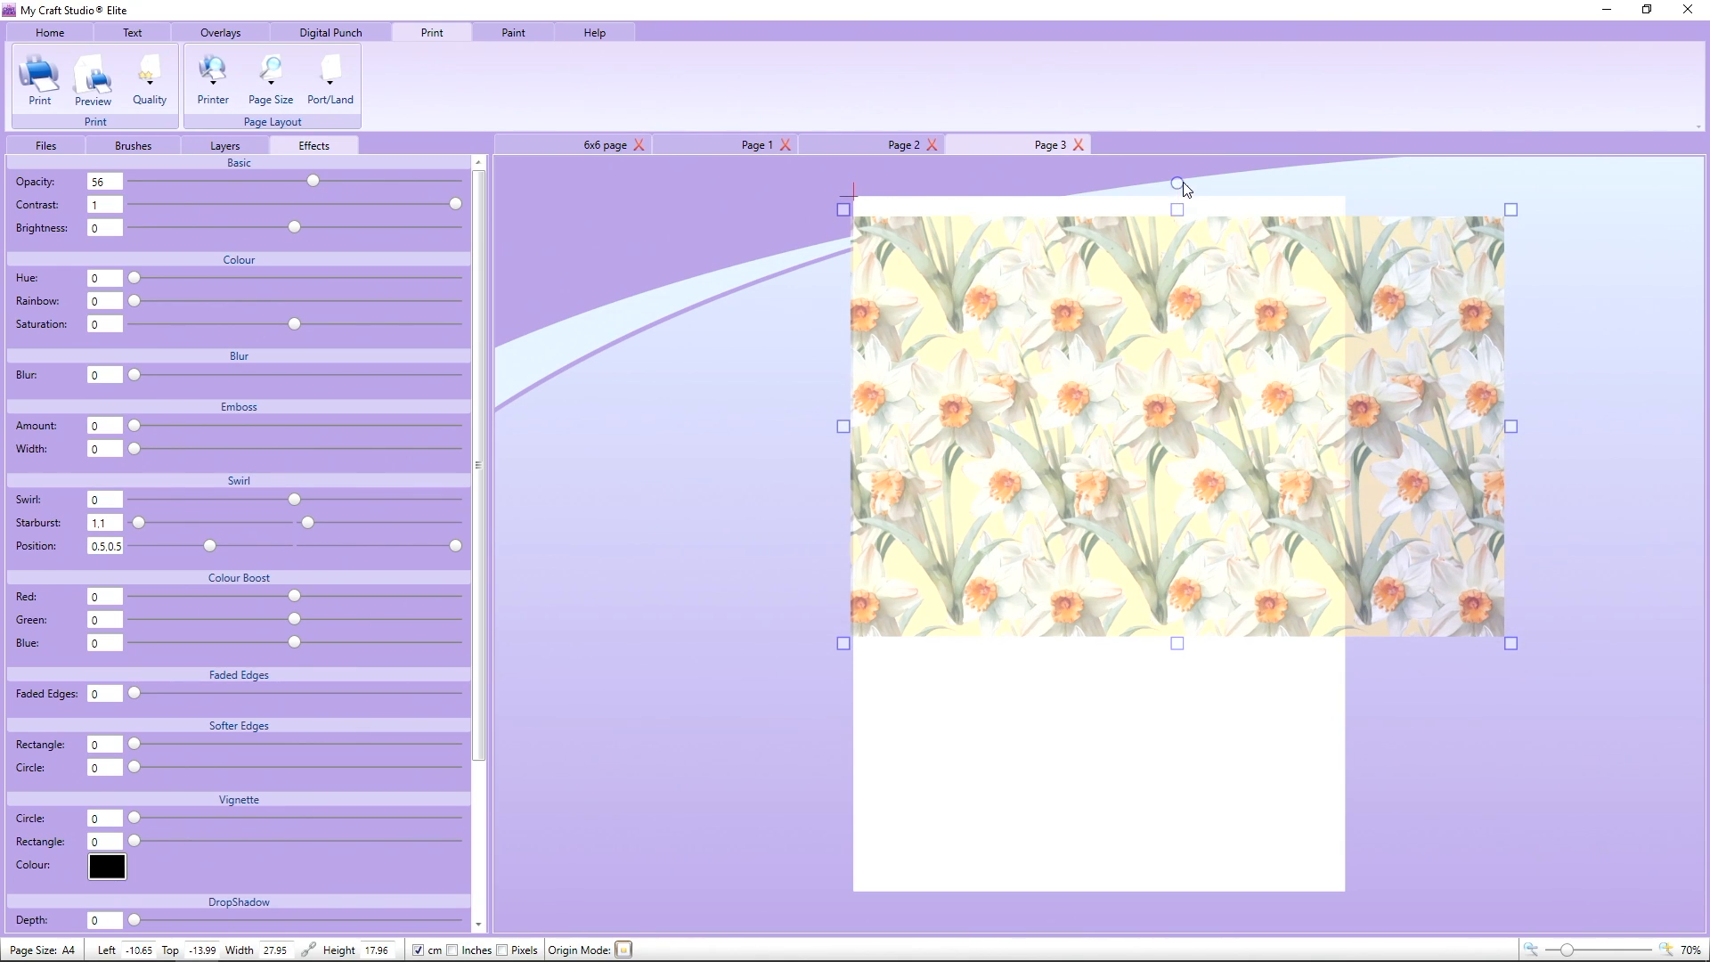
left_click_drag(1183, 182, 1153, 528)
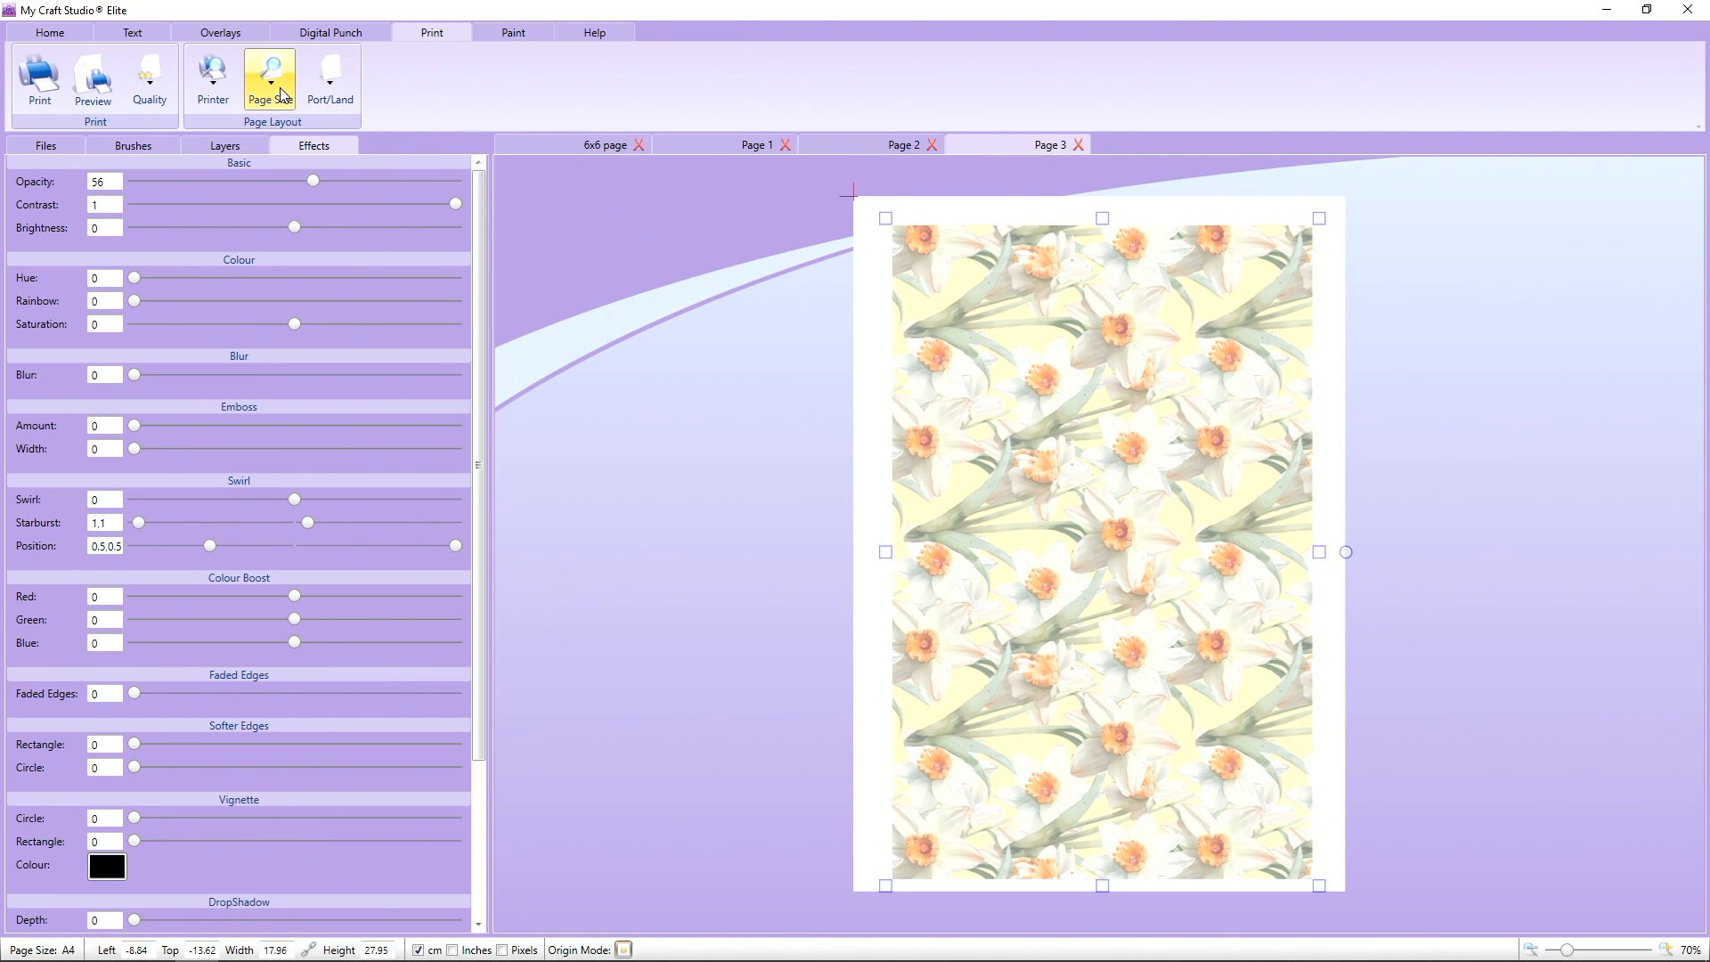
Delete the cropped daffodil image from Page 3.
left_click(899, 152)
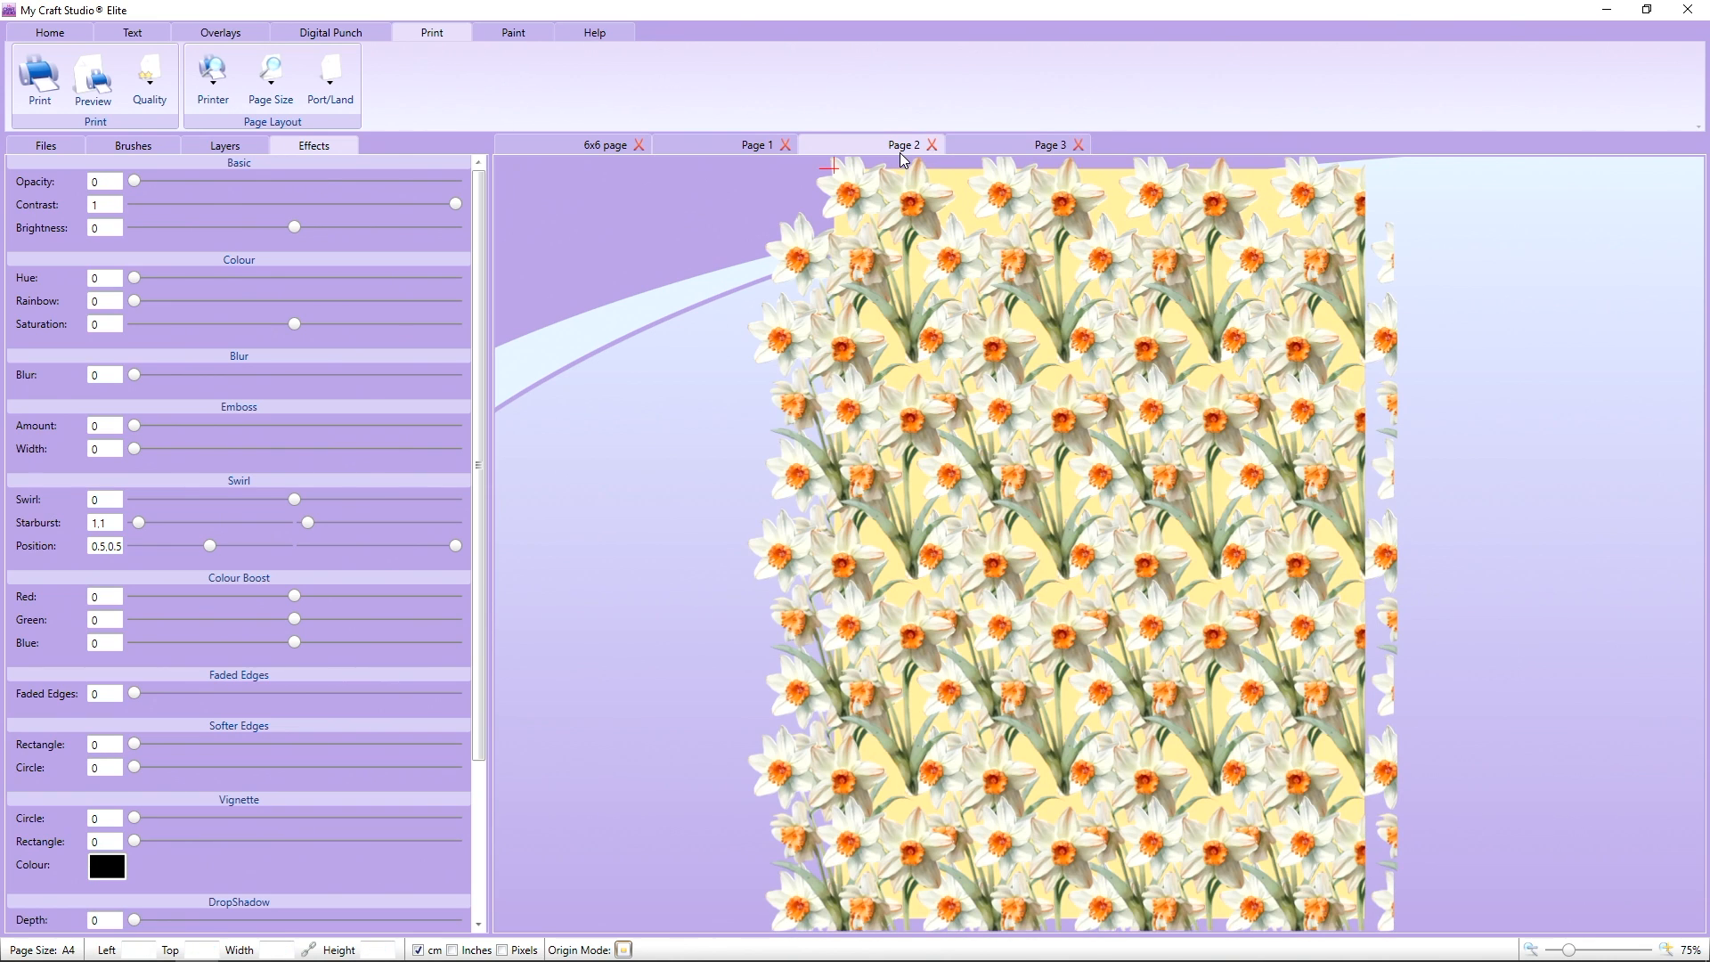
left_click(980, 142)
left_click_drag(1009, 280, 985, 282)
key("Delete")
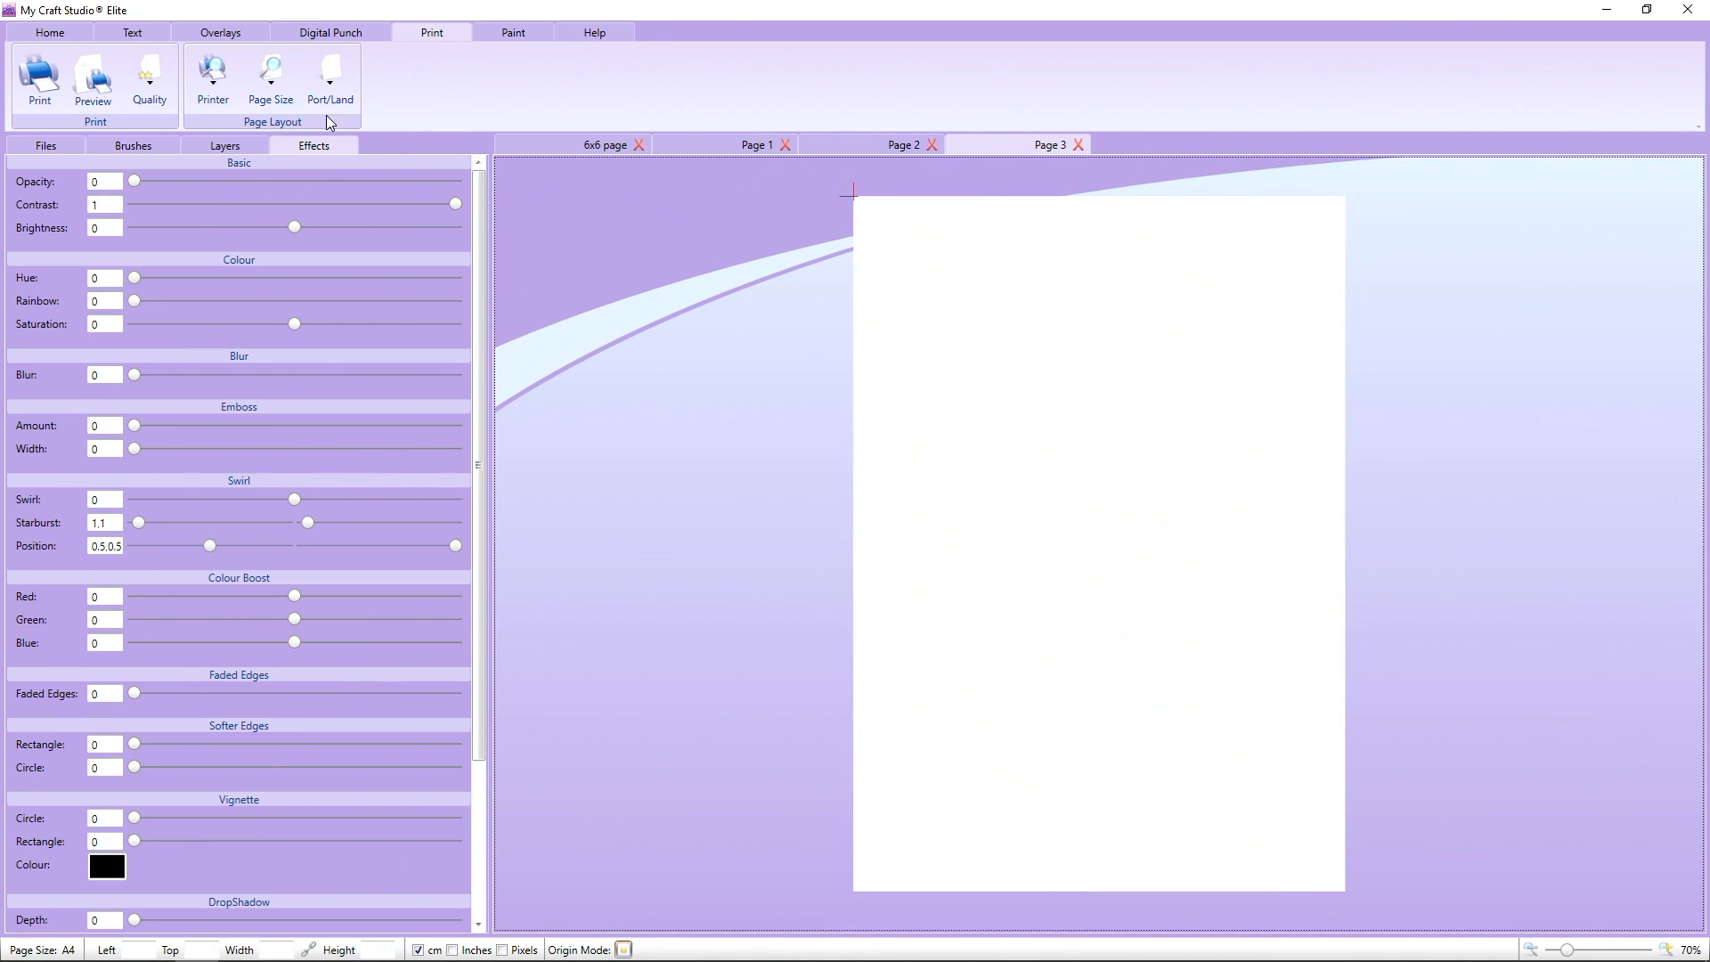
Set the page size of the empty Page 3 to A6.
left_click(271, 78)
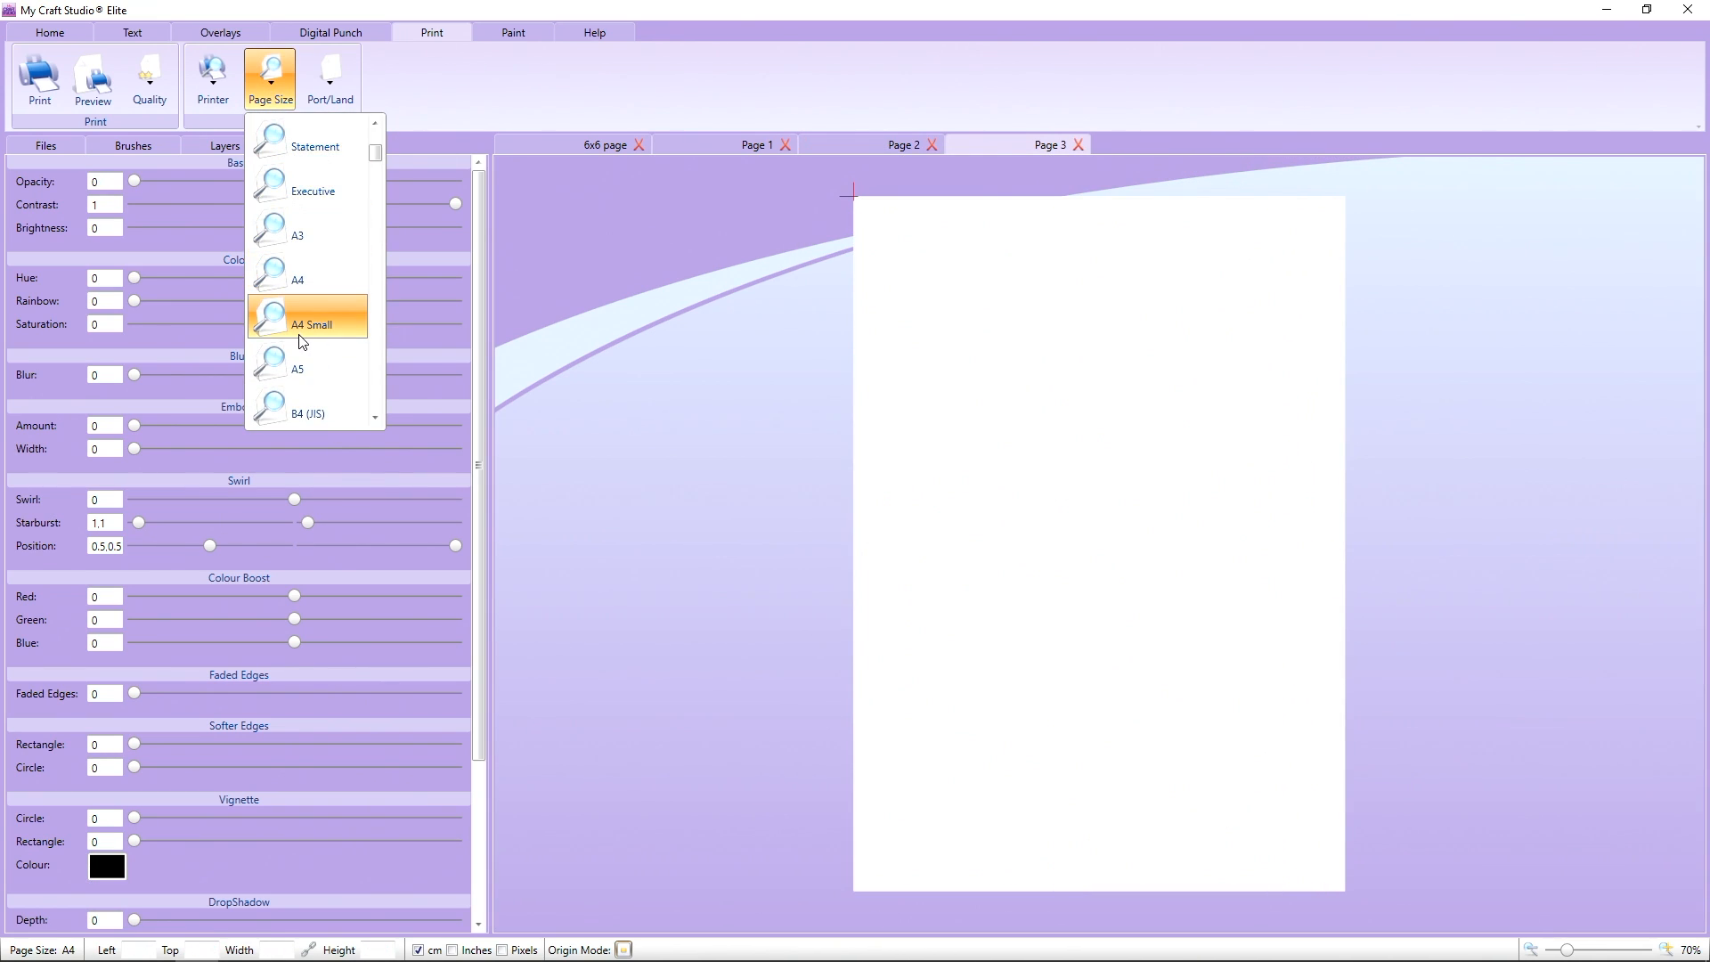
scroll(301, 303, "down", 3)
scroll(303, 341, "down", 8)
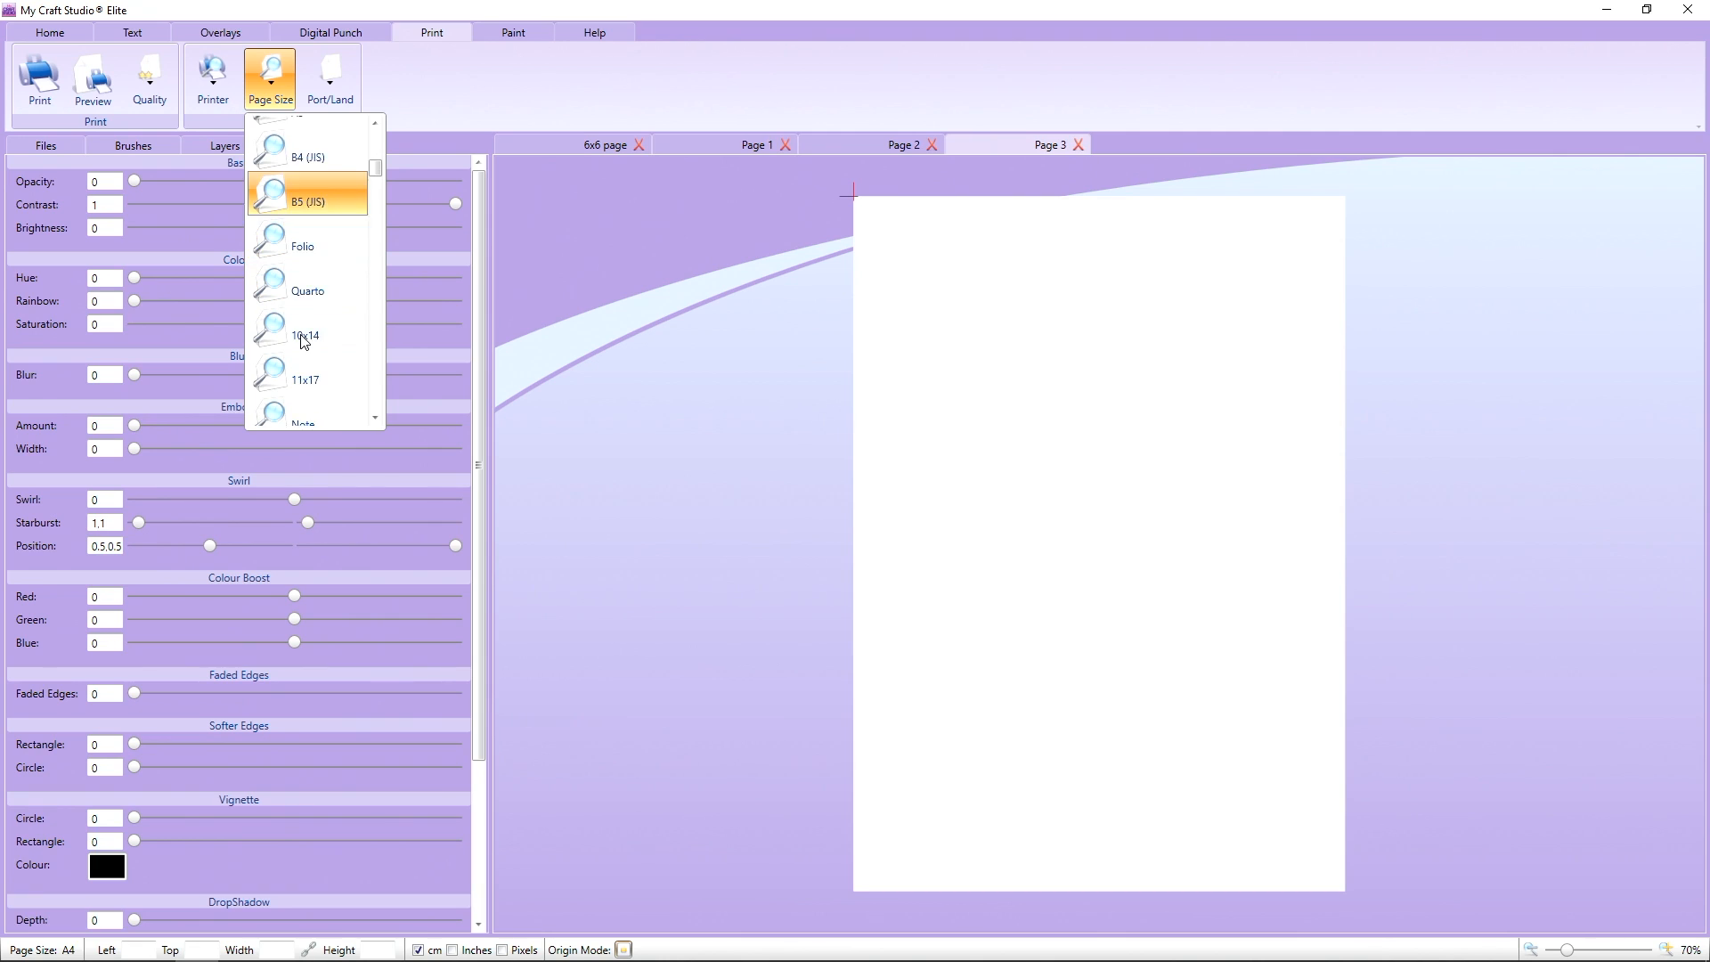
scroll(303, 341, "down", 8)
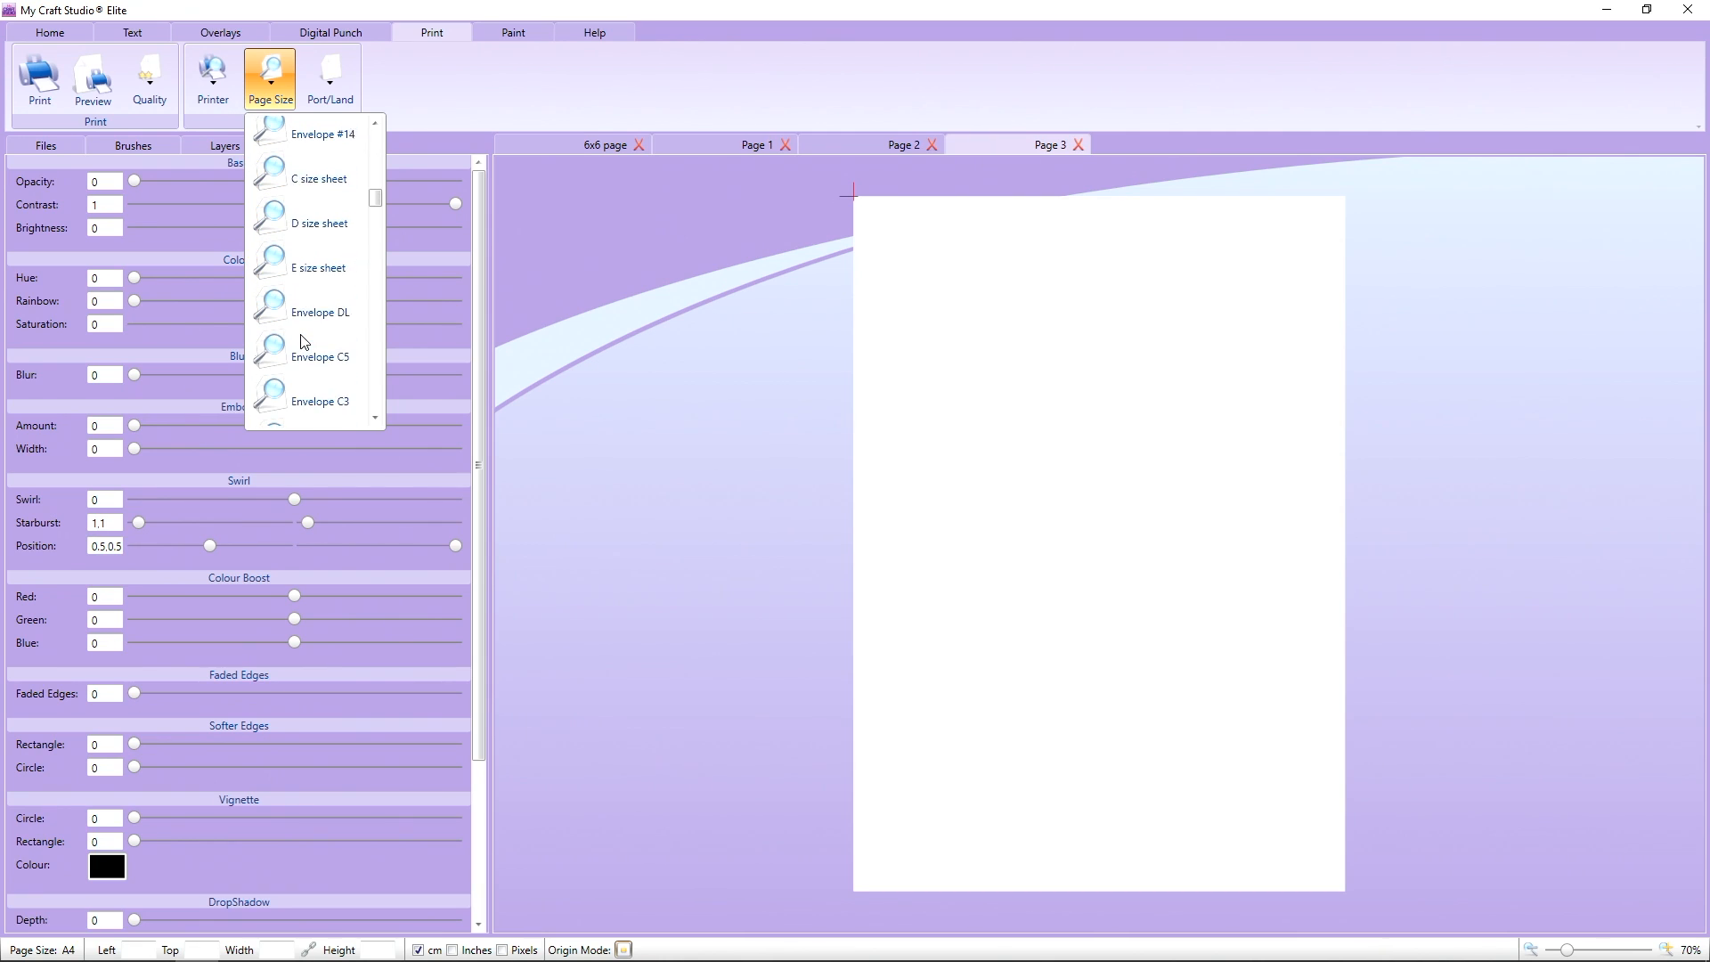
scroll(303, 342, "down", 8)
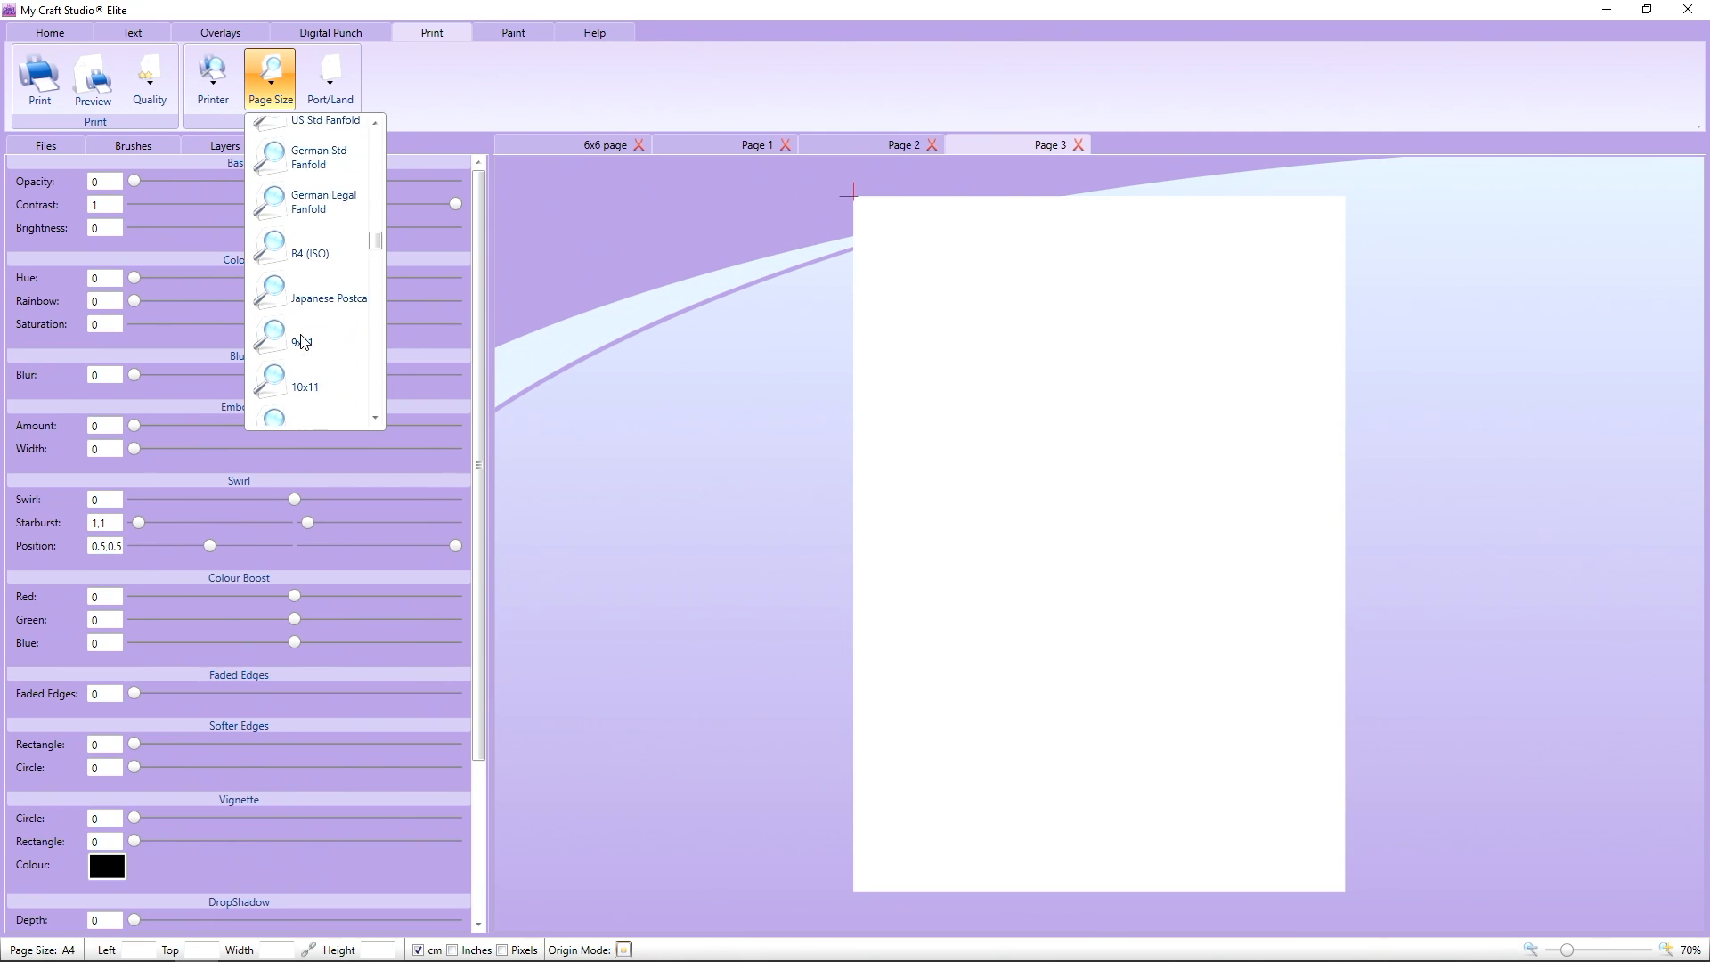
scroll(303, 341, "down", 8)
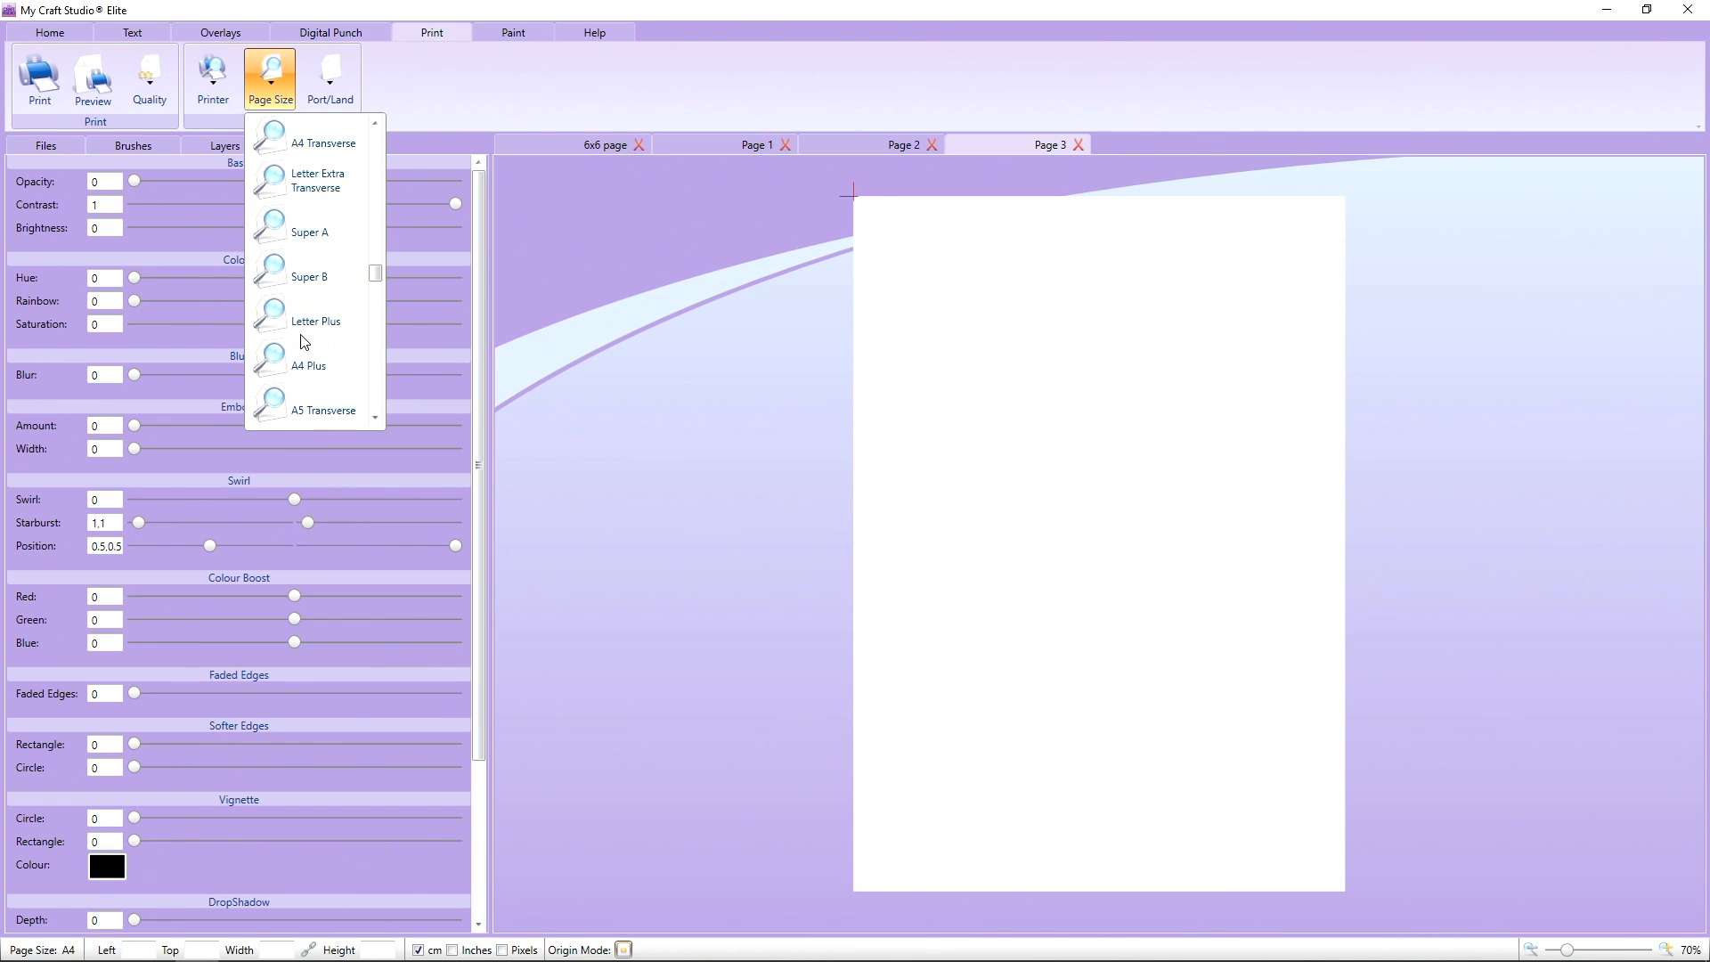
scroll(303, 342, "down", 3)
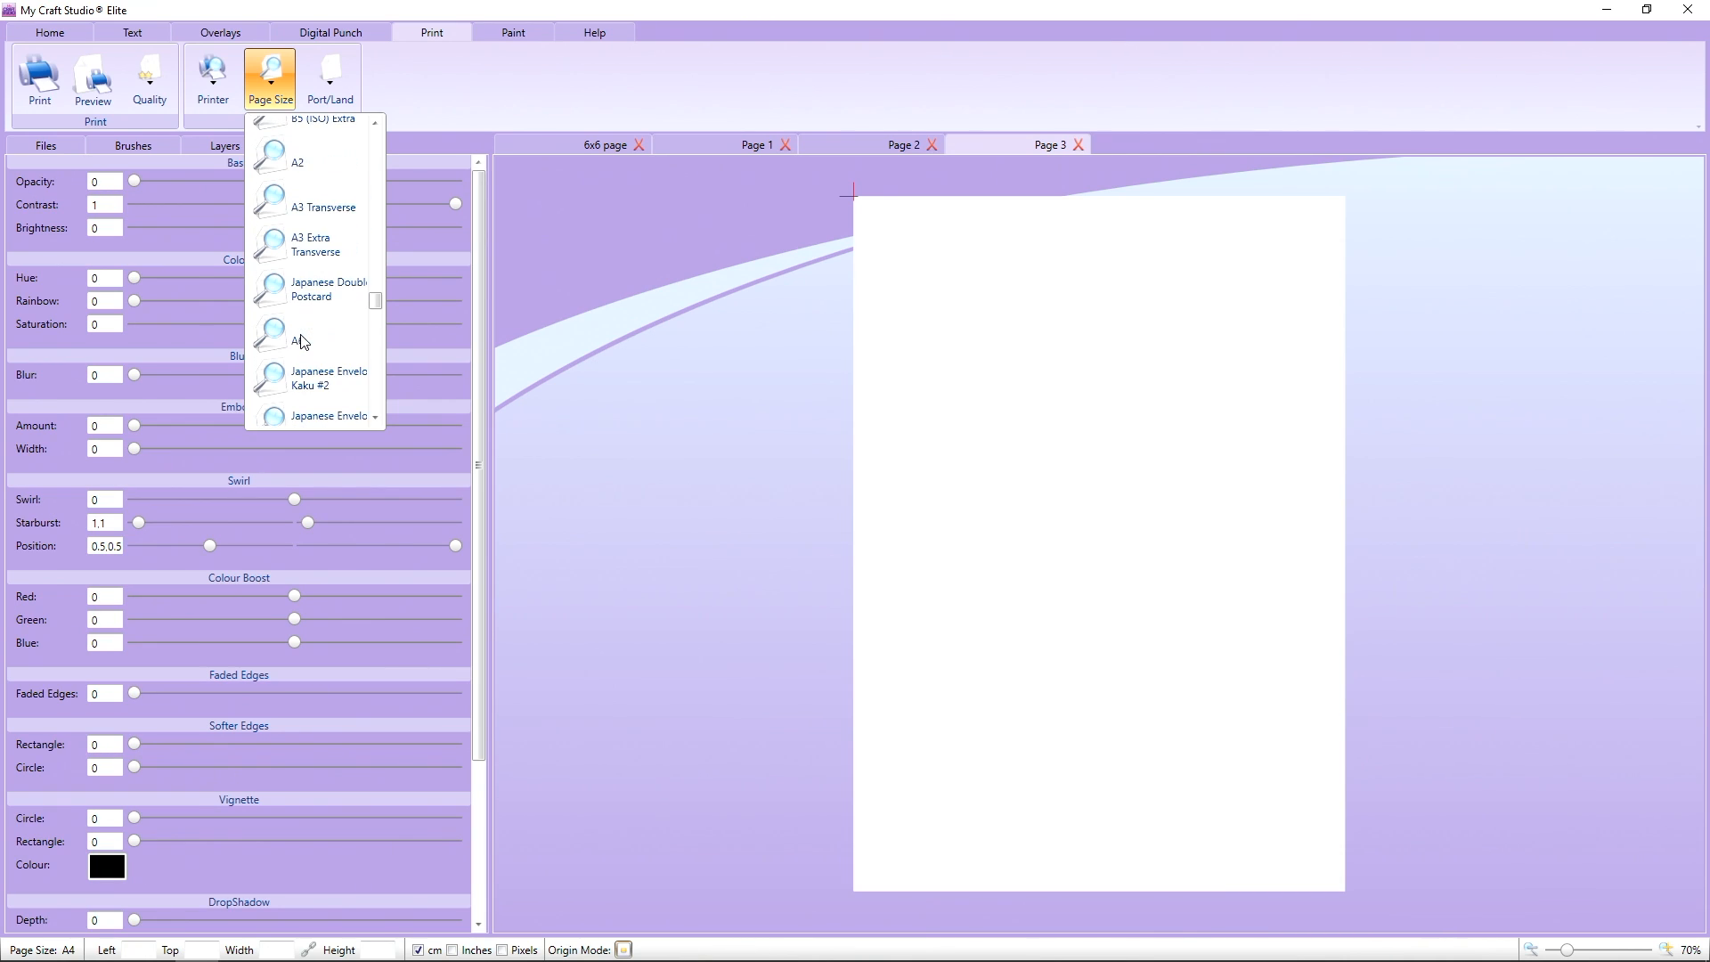
left_click(301, 338)
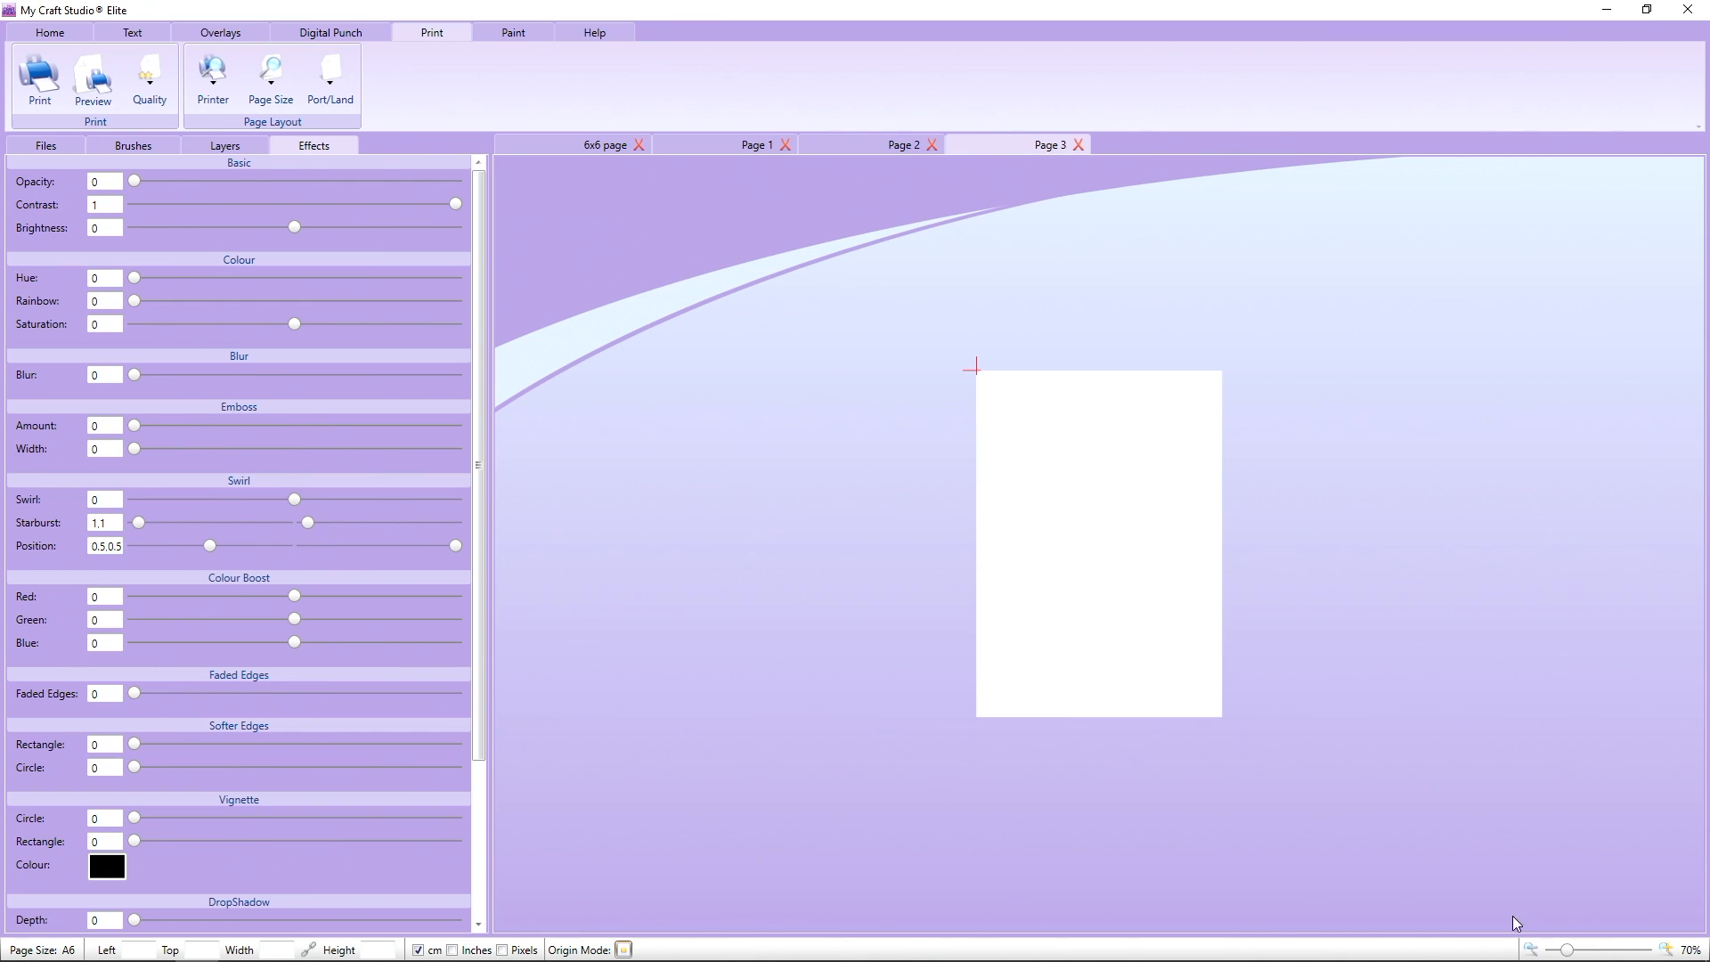
Place the saved "a4 page" image on the A6 page and scale it to about 15.6 × 22 cm so it overlaps every edge.
left_click(78, 147)
left_click_drag(162, 486, 933, 431)
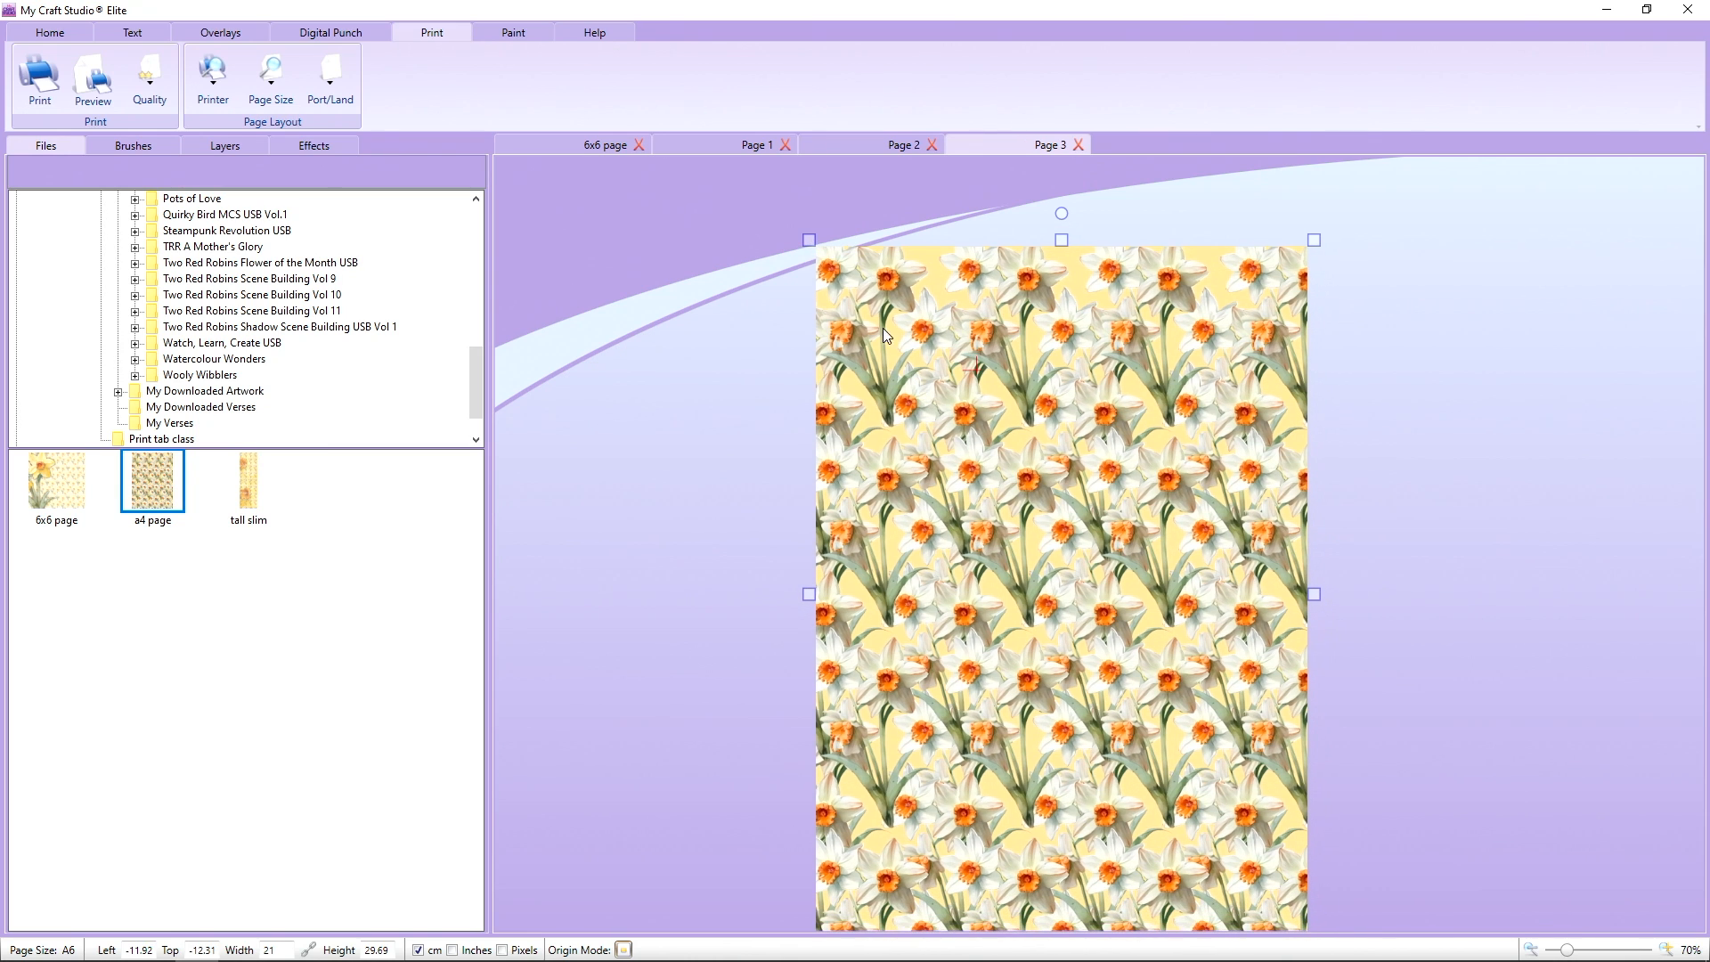
left_click_drag(809, 238, 937, 377)
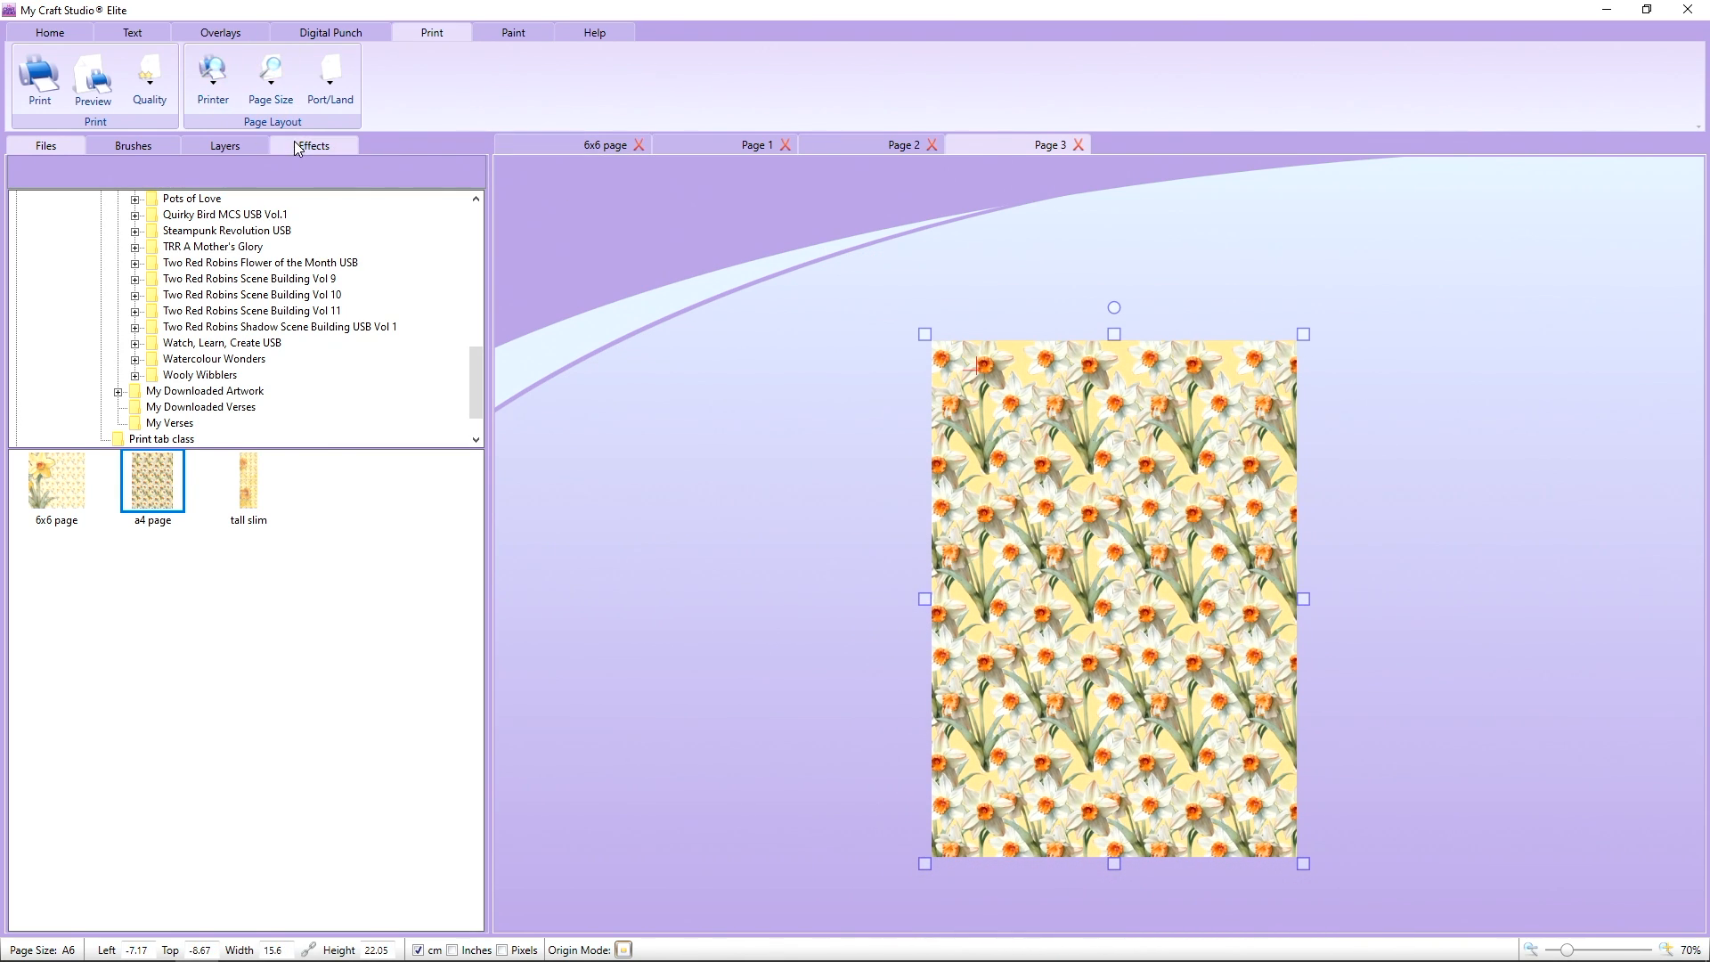
Set the daffodil image's opacity to 50 and crop it on all four sides to the edges of the A6 page.
left_click(302, 146)
left_click_drag(440, 178, 297, 178)
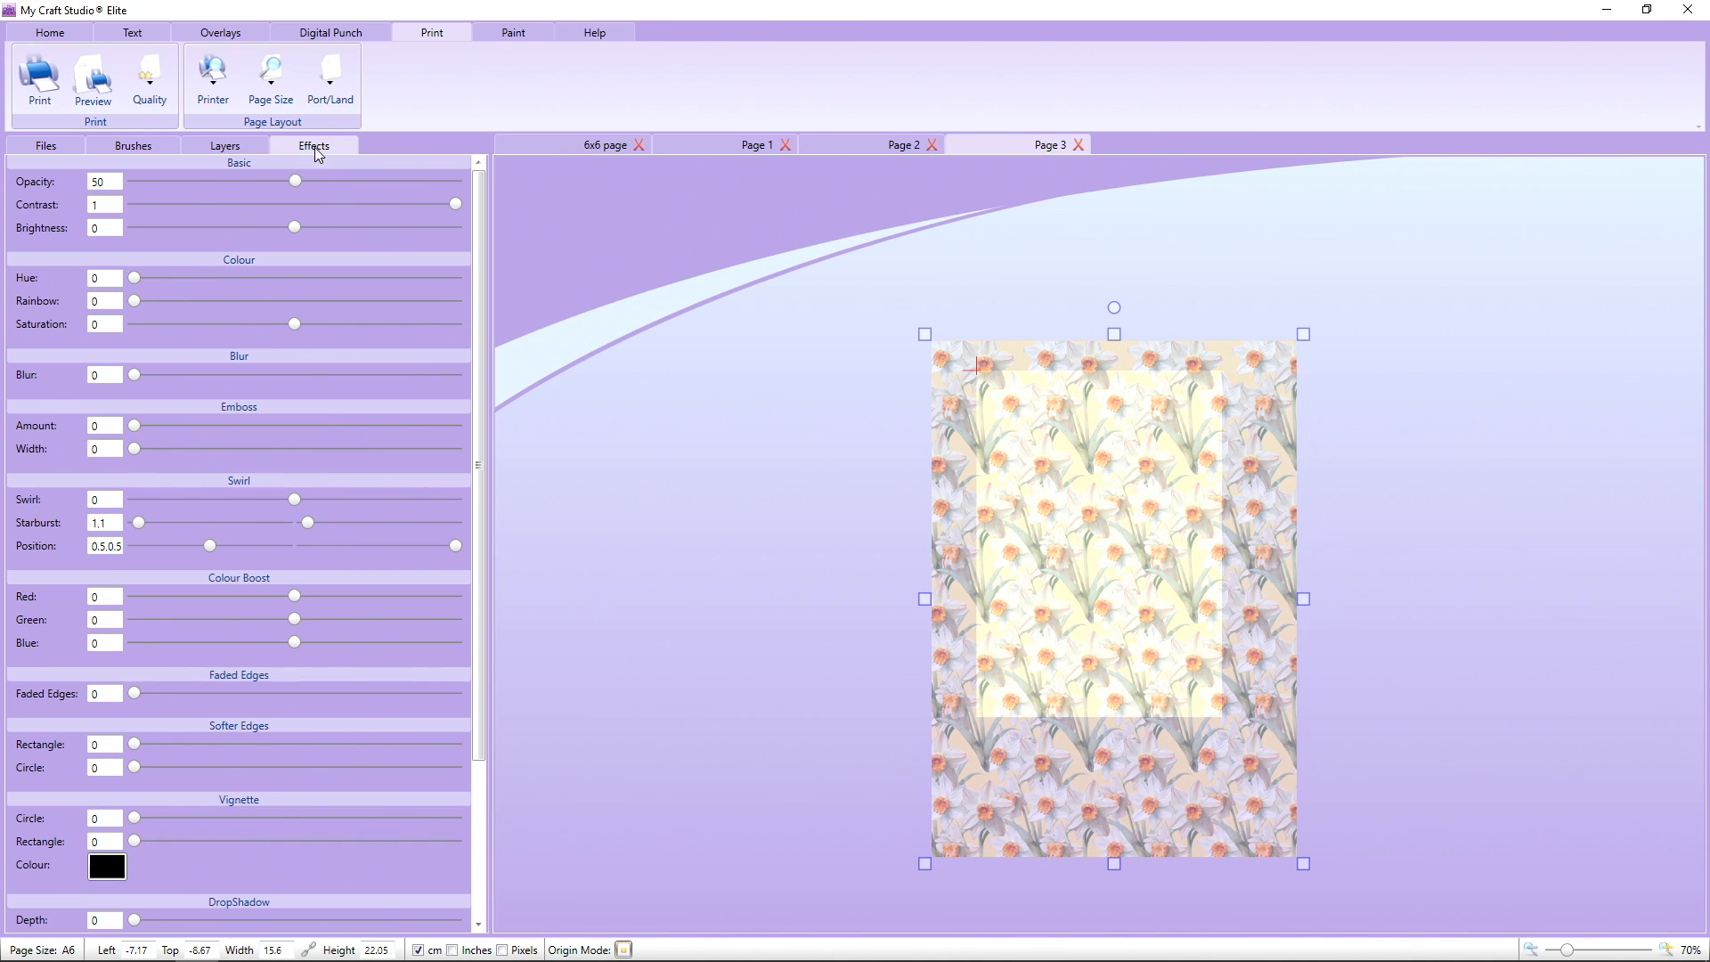
left_click(50, 32)
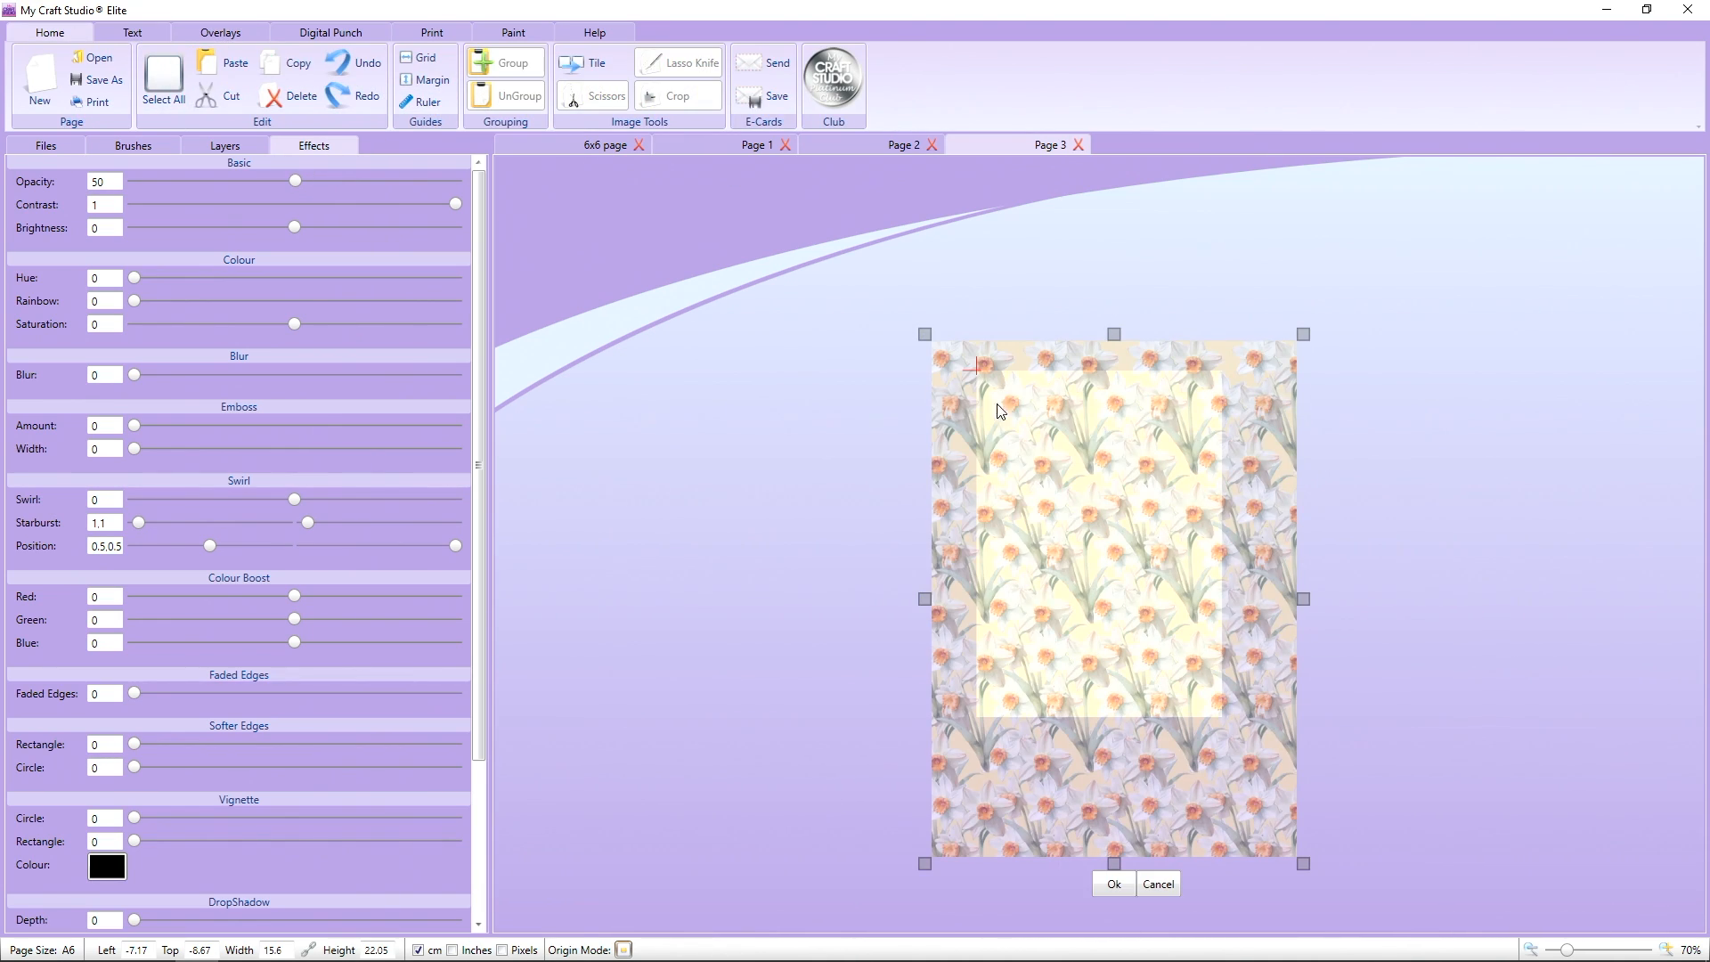
mouse_move(926, 335)
left_mouse_down()
mouse_move(958, 359)
mouse_move(951, 340)
left_mouse_up()
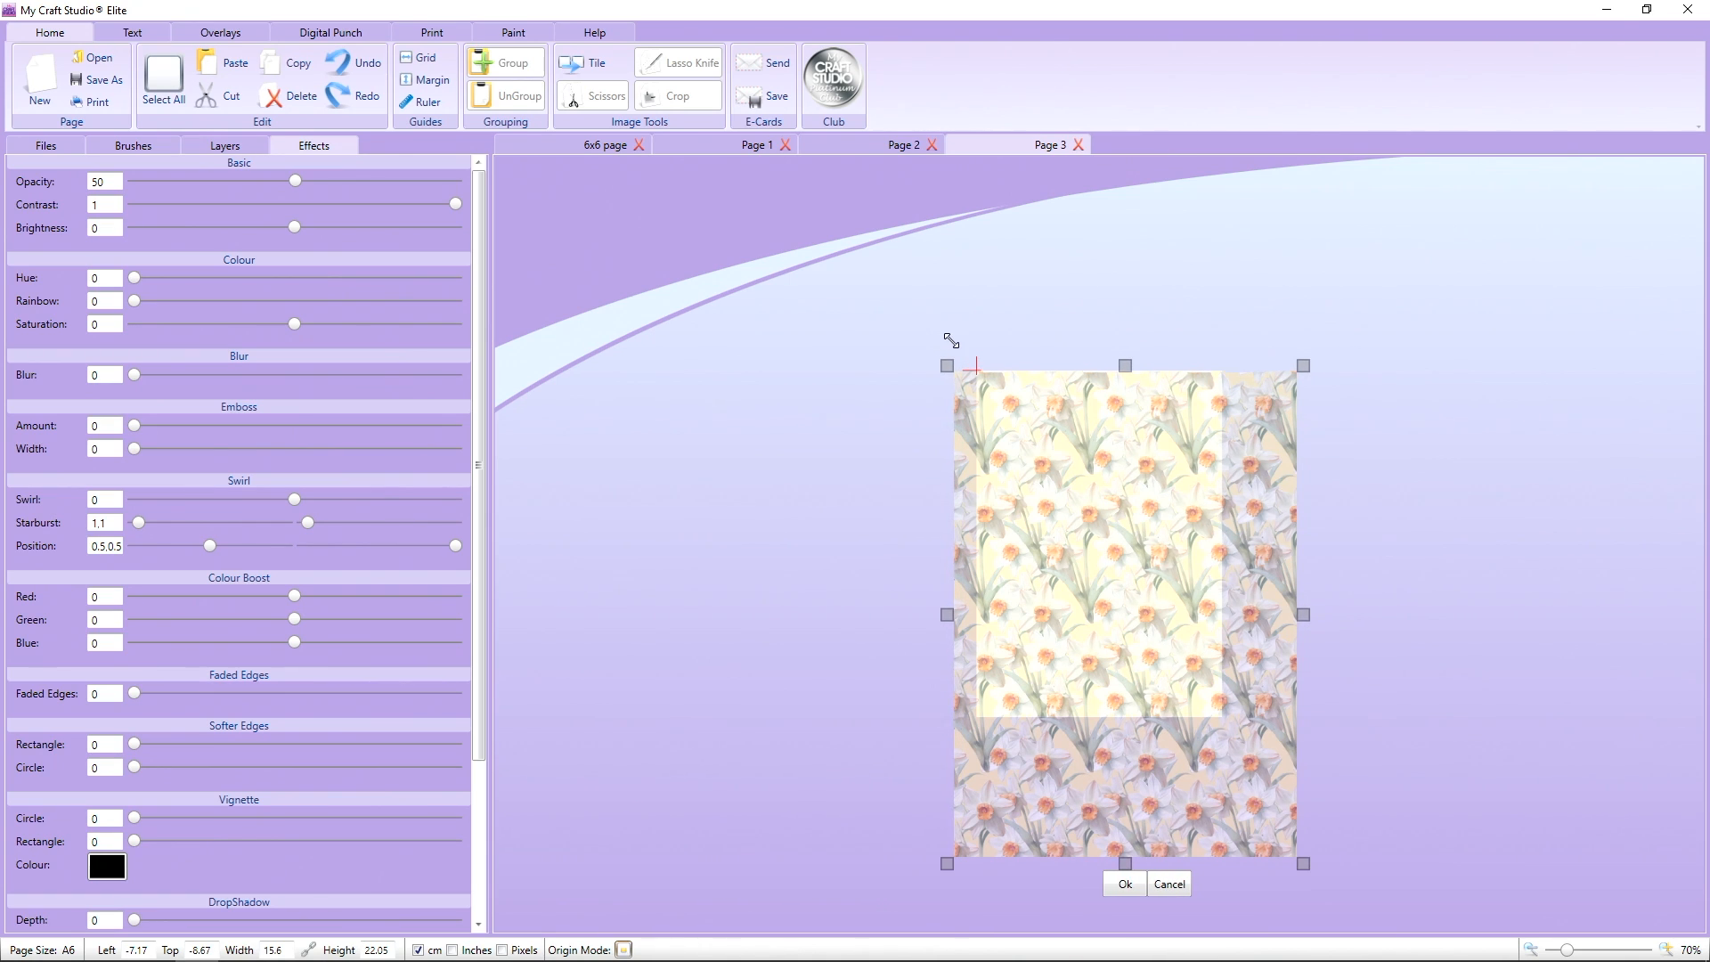
left_click_drag(952, 608, 974, 608)
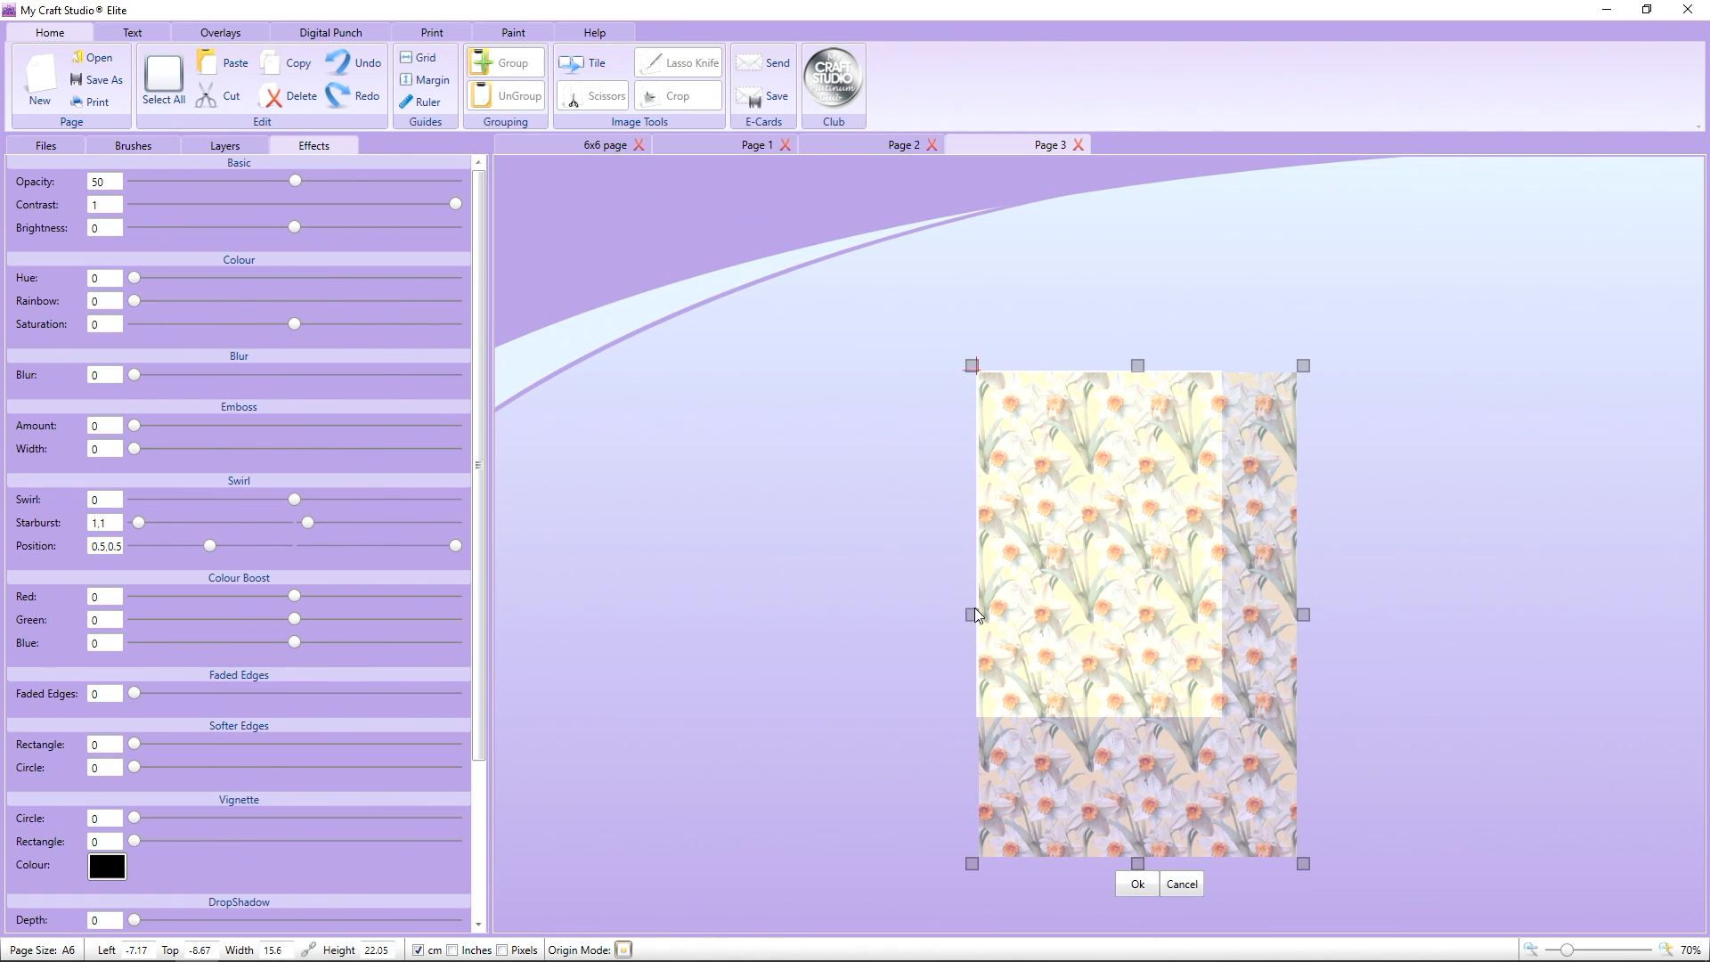
left_click_drag(1308, 617, 1227, 614)
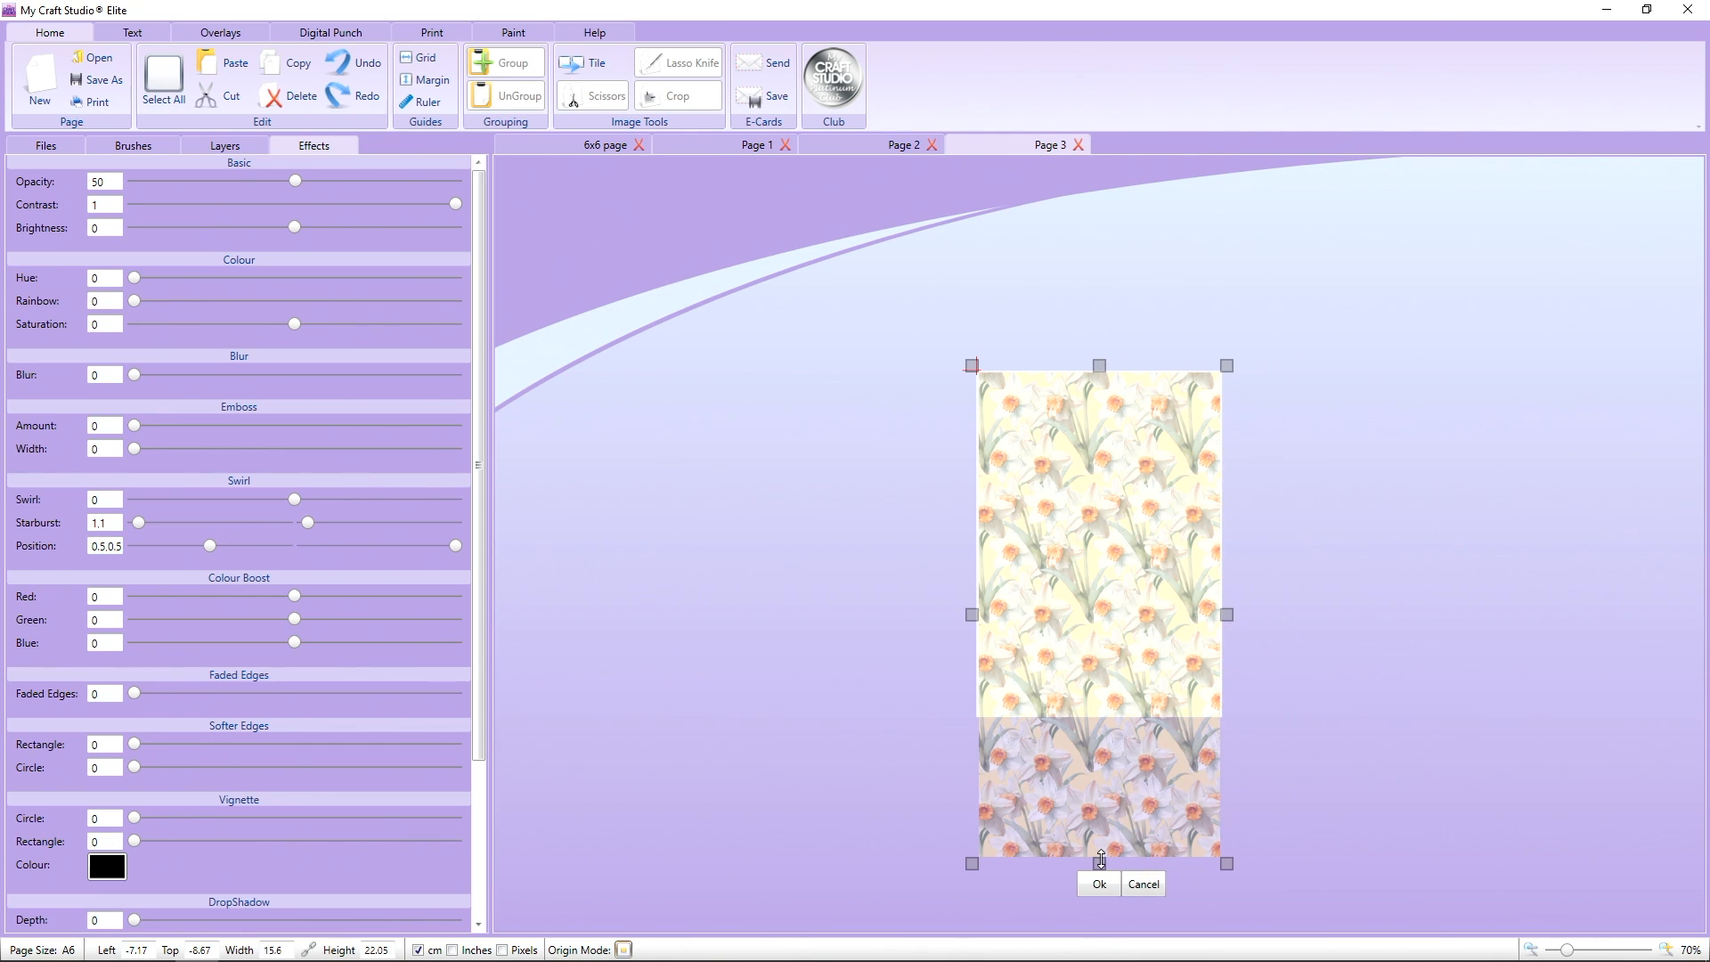
left_click_drag(1102, 857, 1100, 723)
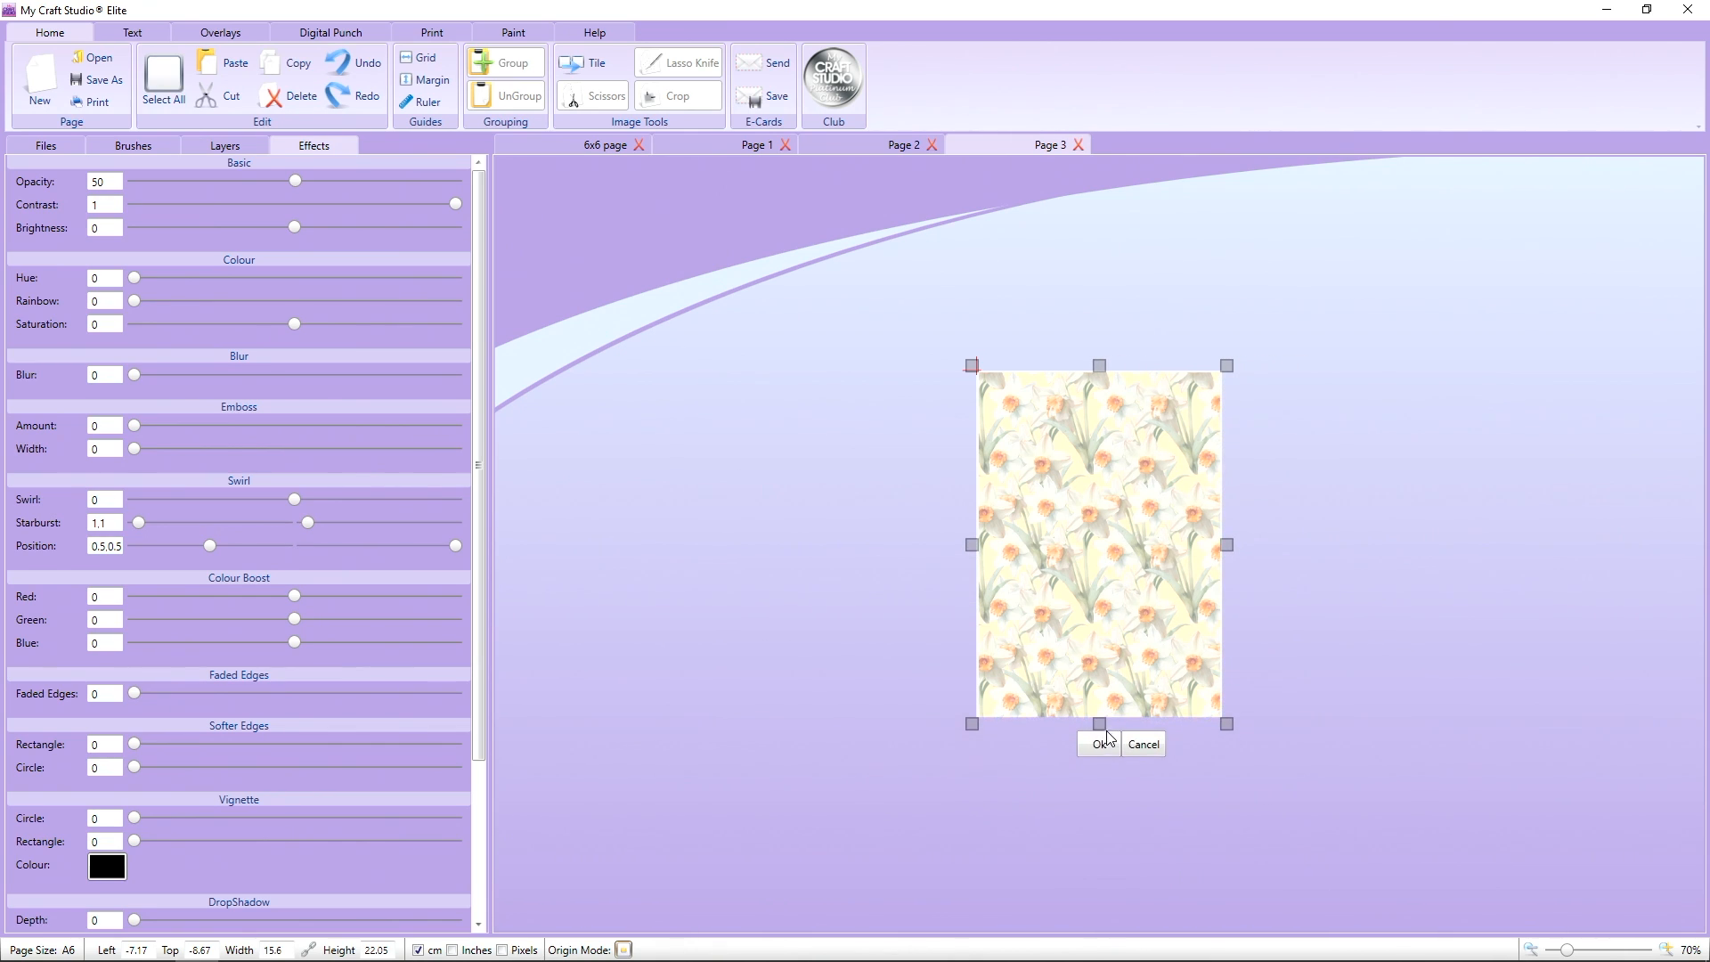
left_click(1100, 744)
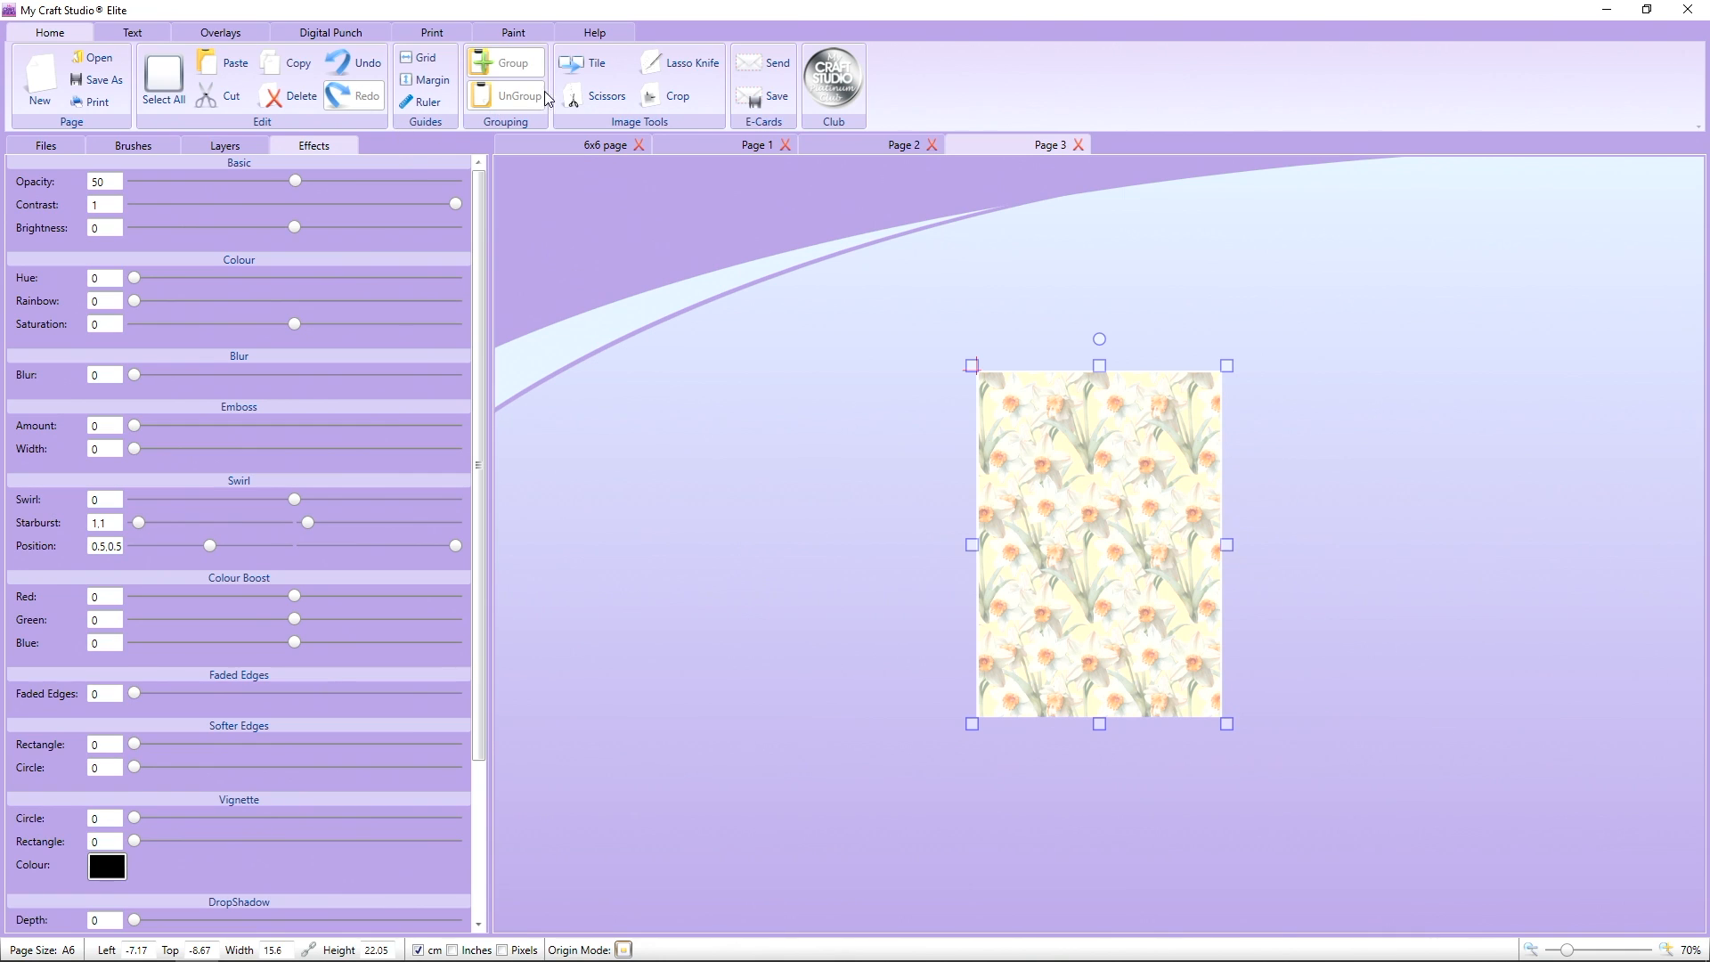
Change the page size to A4 for the A6-sized daffodil image.
left_click(434, 33)
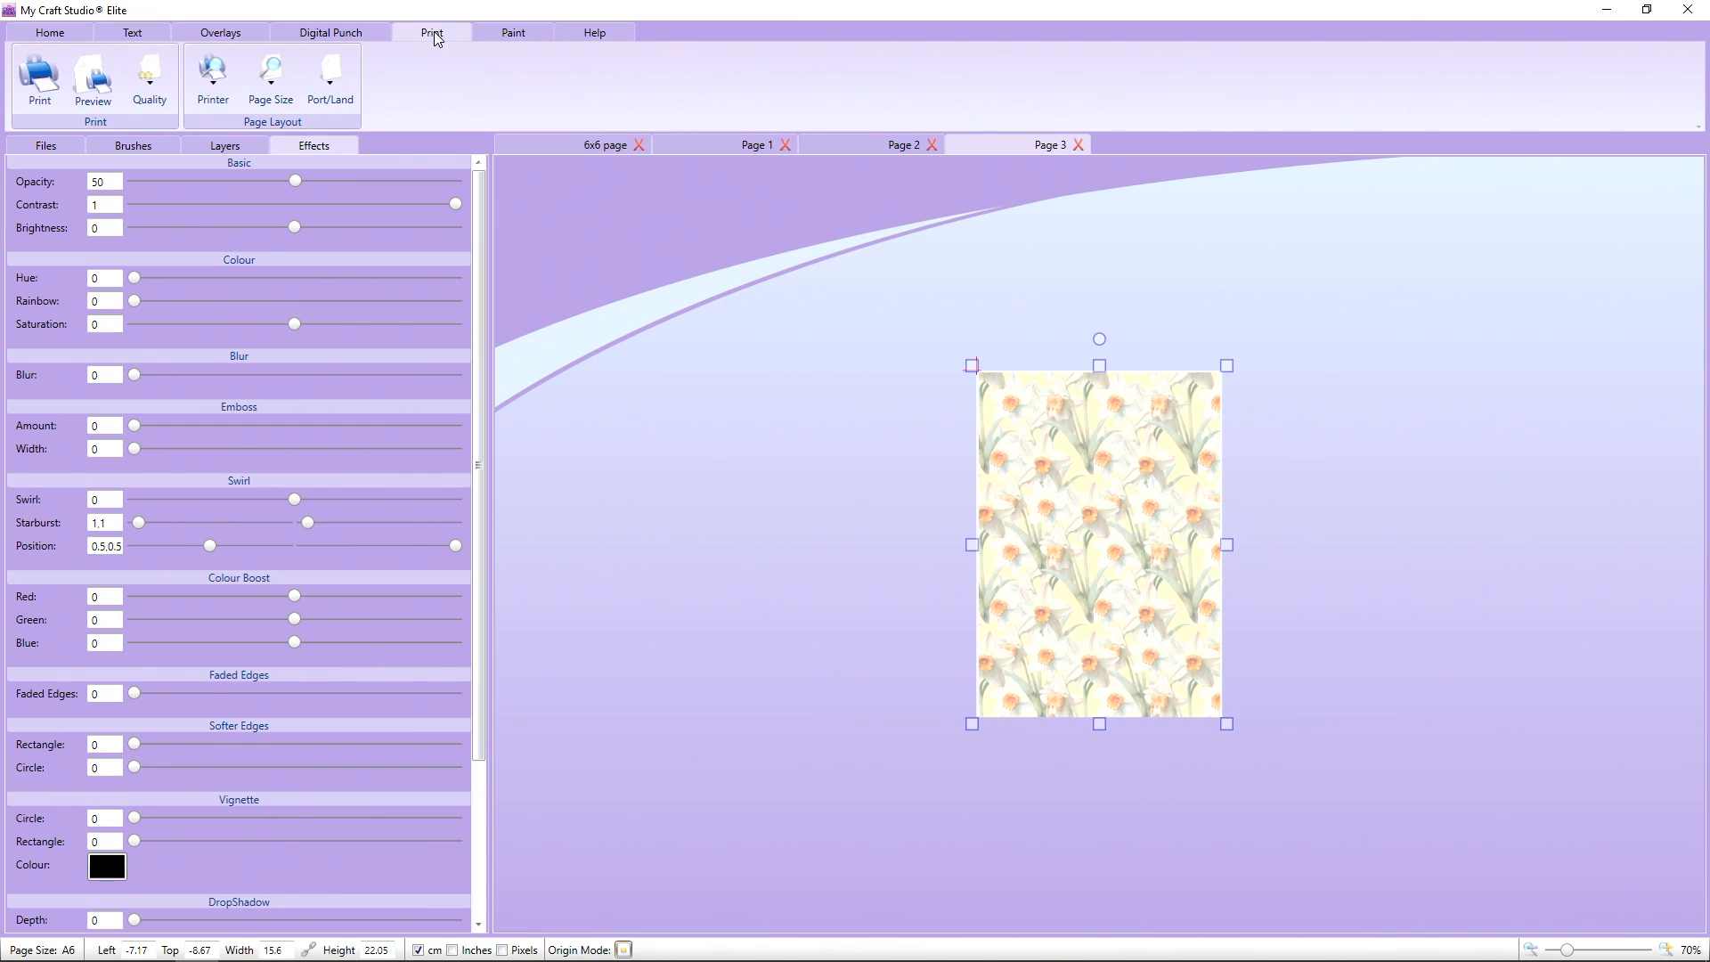
left_click(269, 92)
left_click_drag(372, 303, 388, 138)
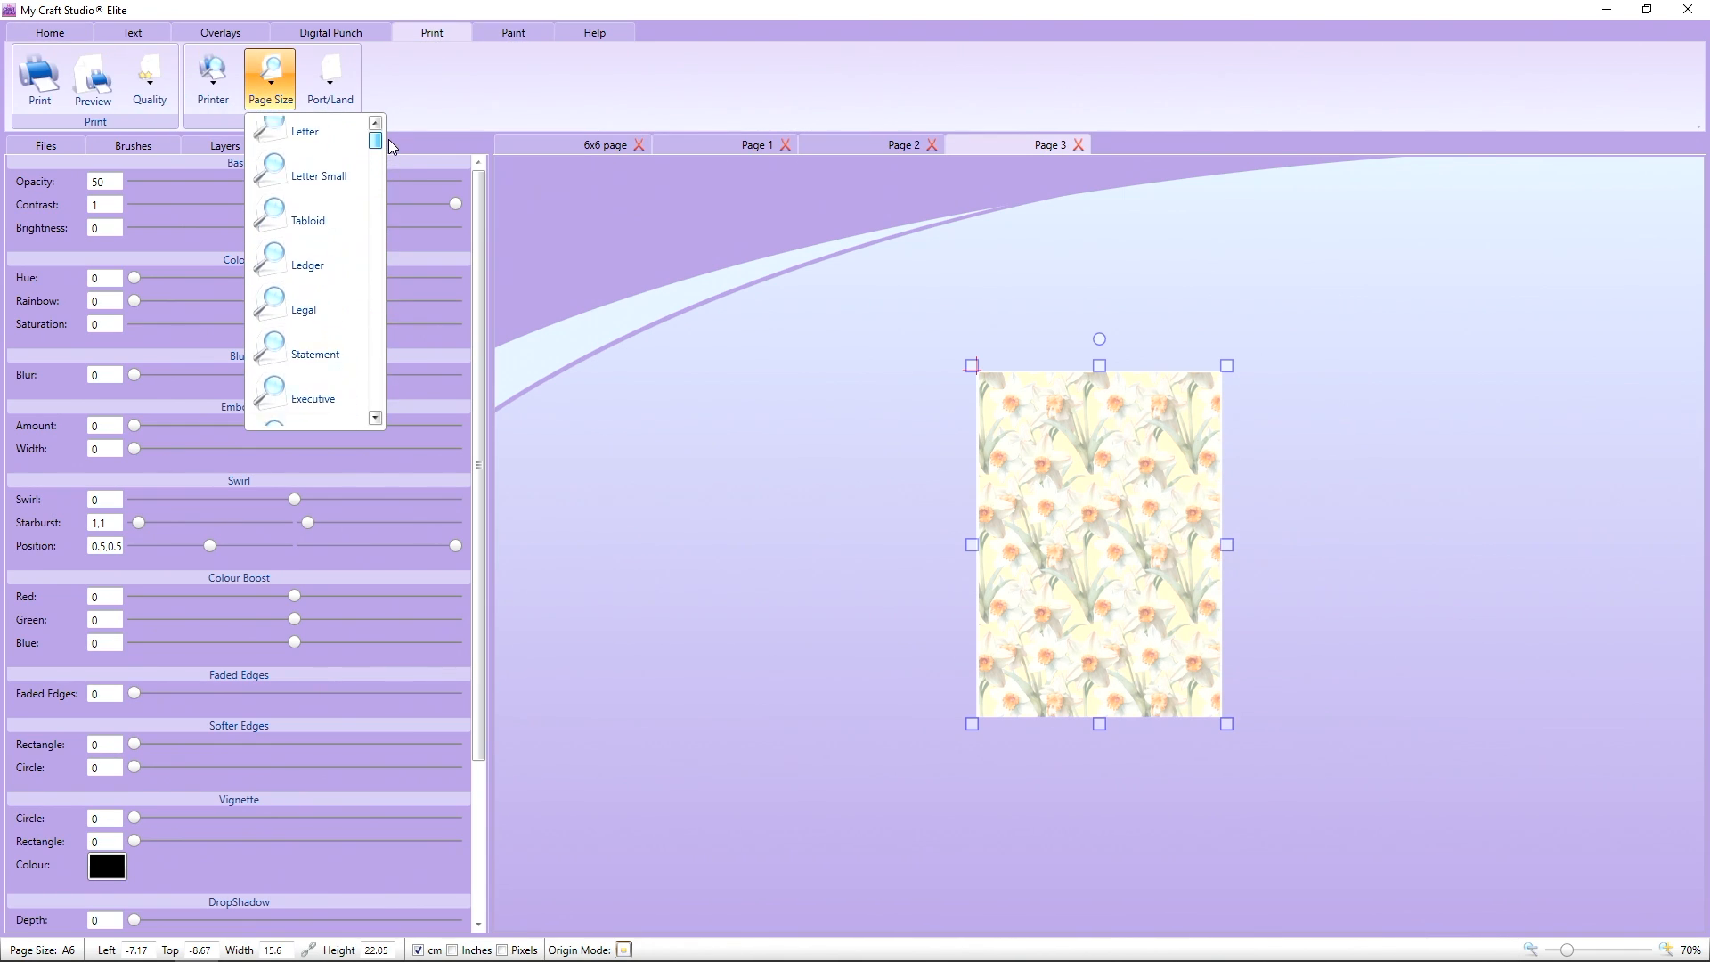
scroll(356, 258, "down", 1)
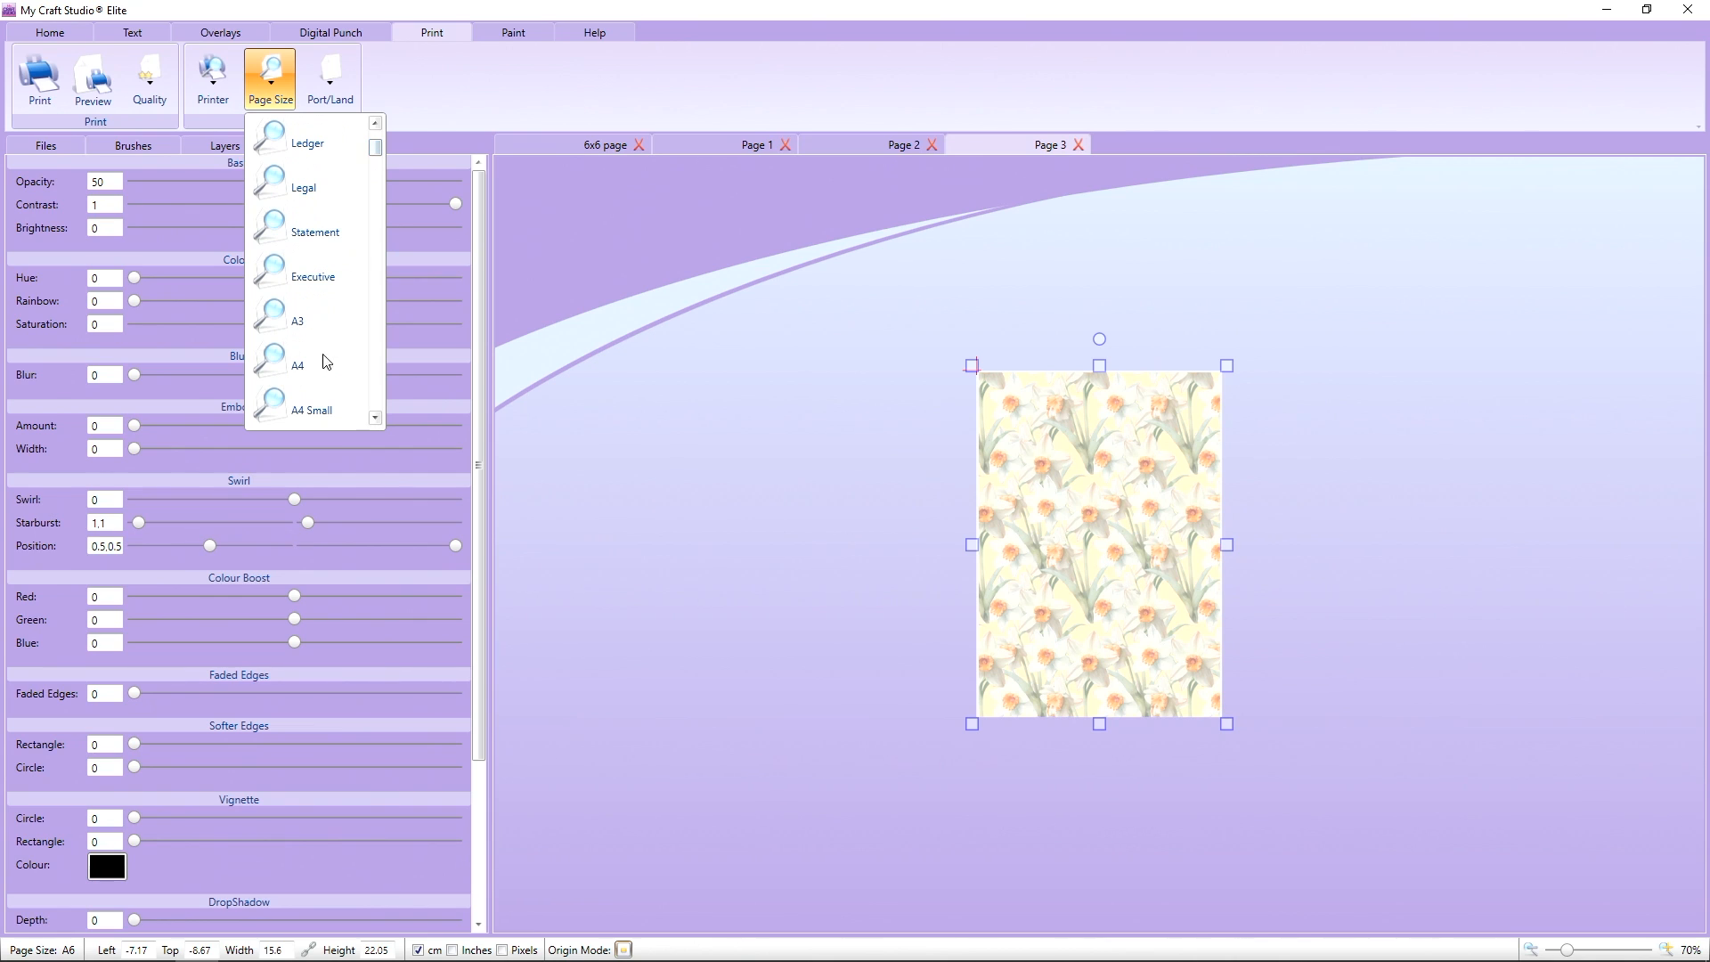
left_click(298, 362)
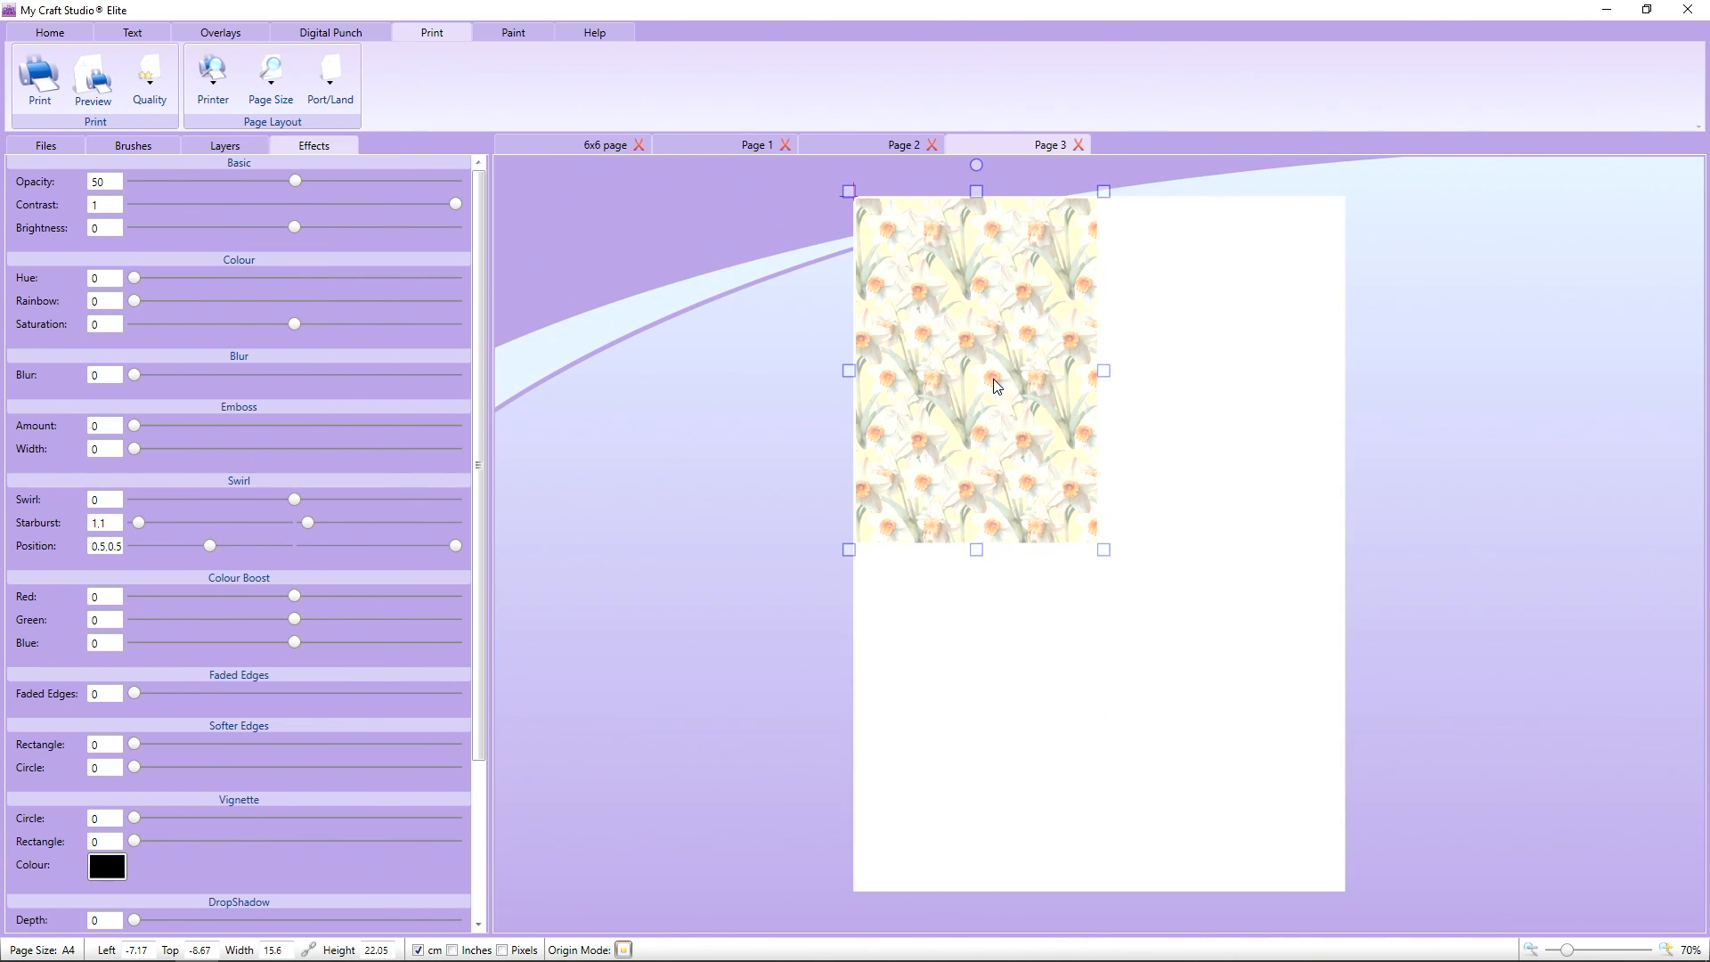
Copy the A6 daffodil image and place the duplicate in the upper-right quarter of the A4 page.
right_click(981, 355)
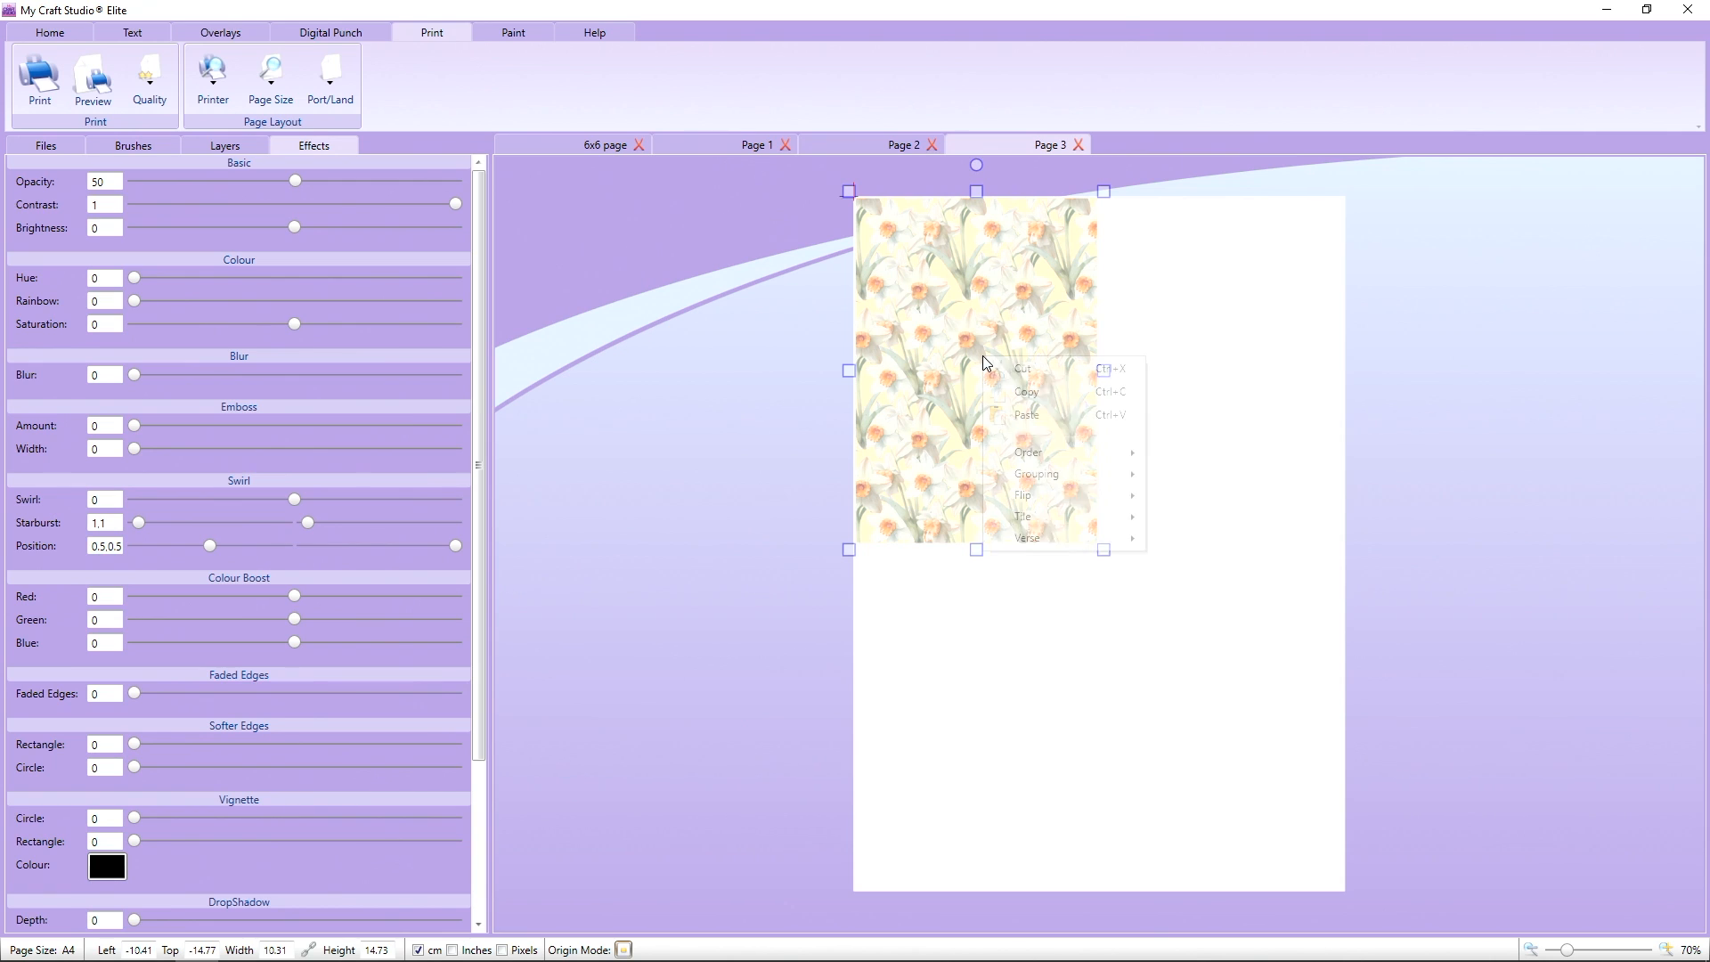
left_click(1002, 392)
right_click(1006, 391)
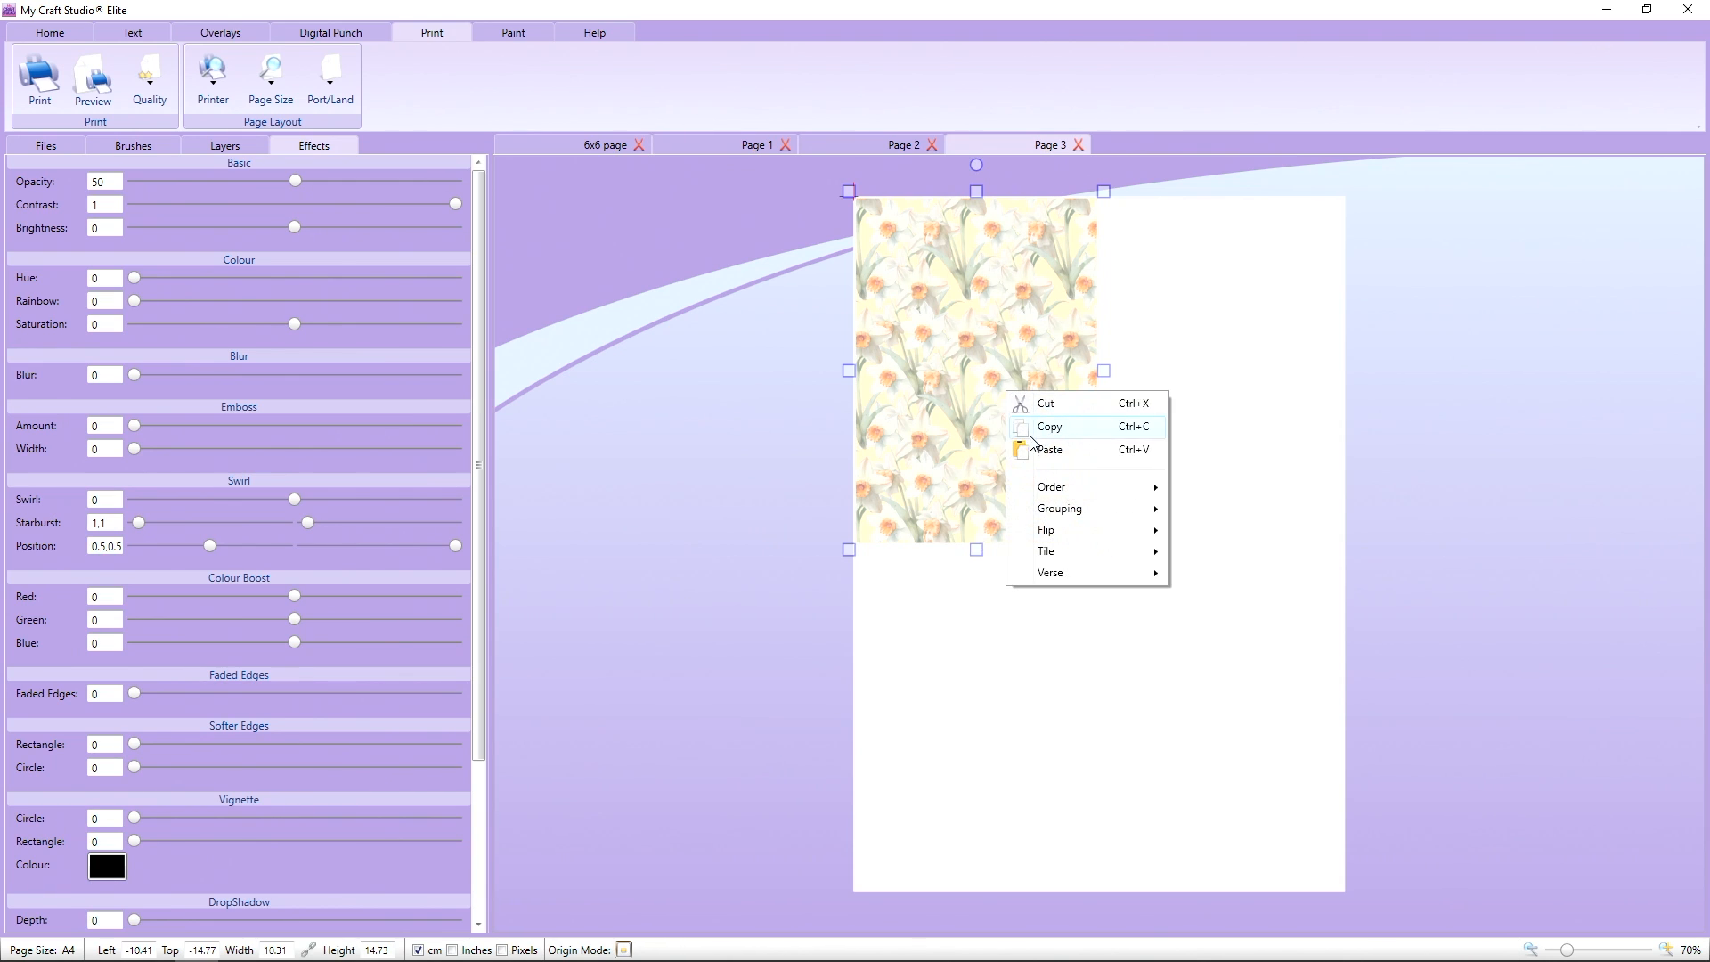
left_click(1012, 447)
left_click_drag(1011, 437, 1235, 414)
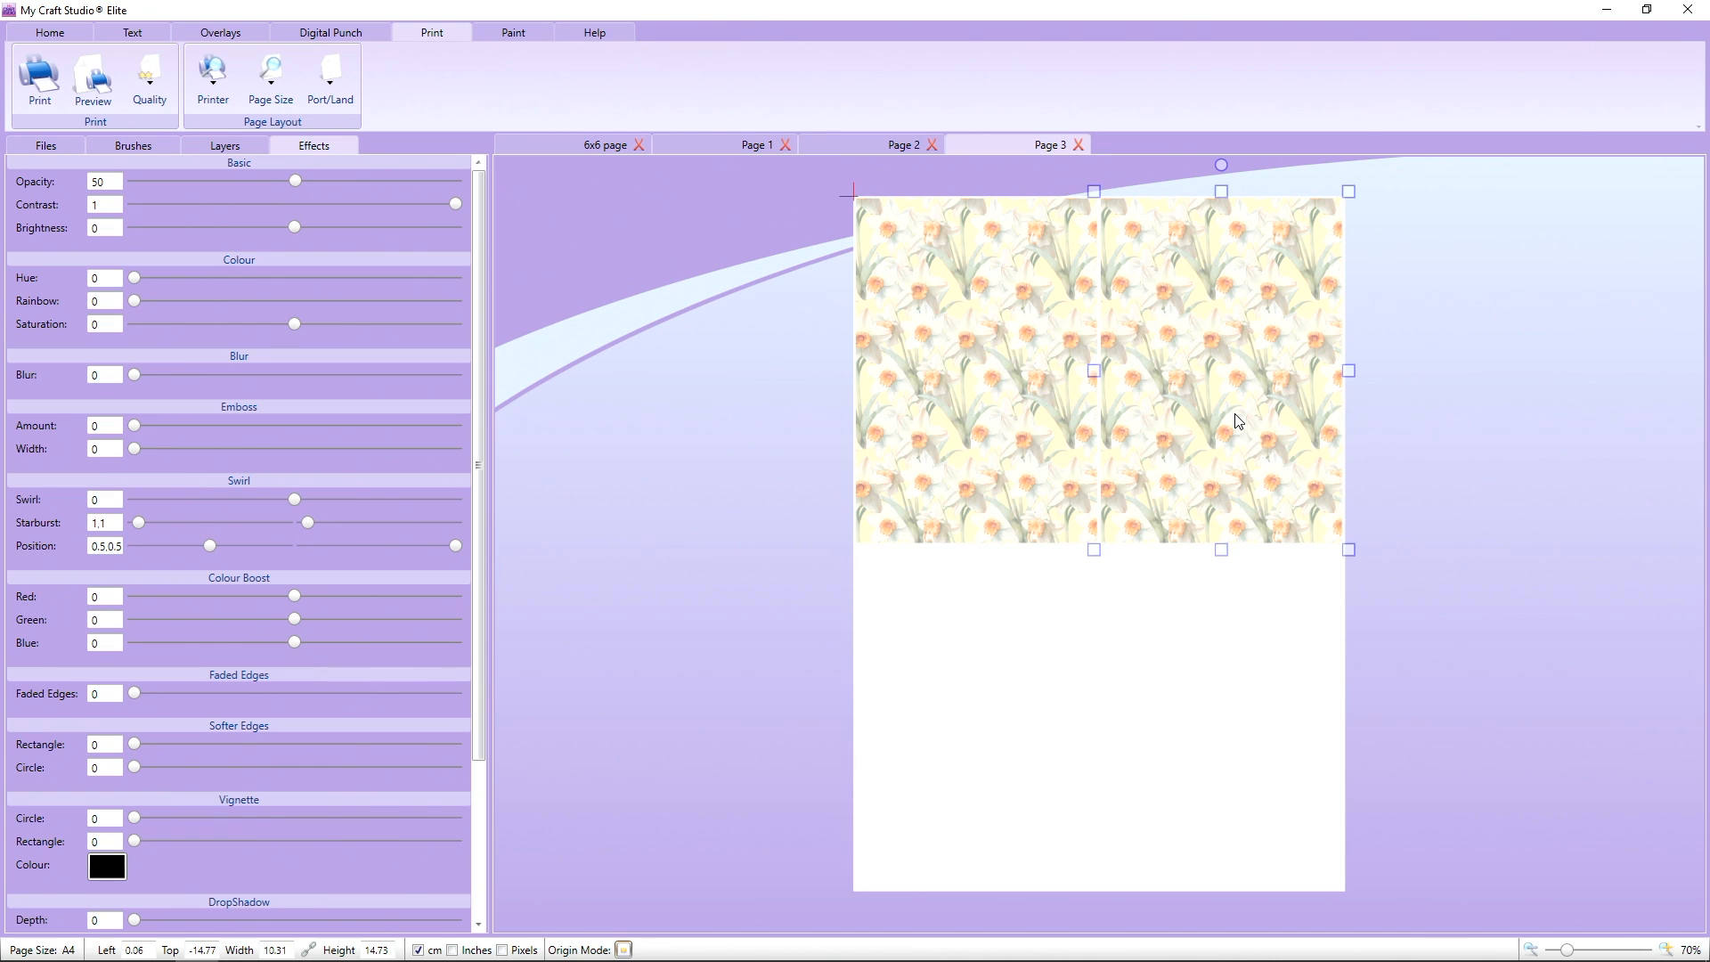
Paste two more copies of the daffodil image and position them in the two lower quarters to fill the A4 page.
right_click(933, 292)
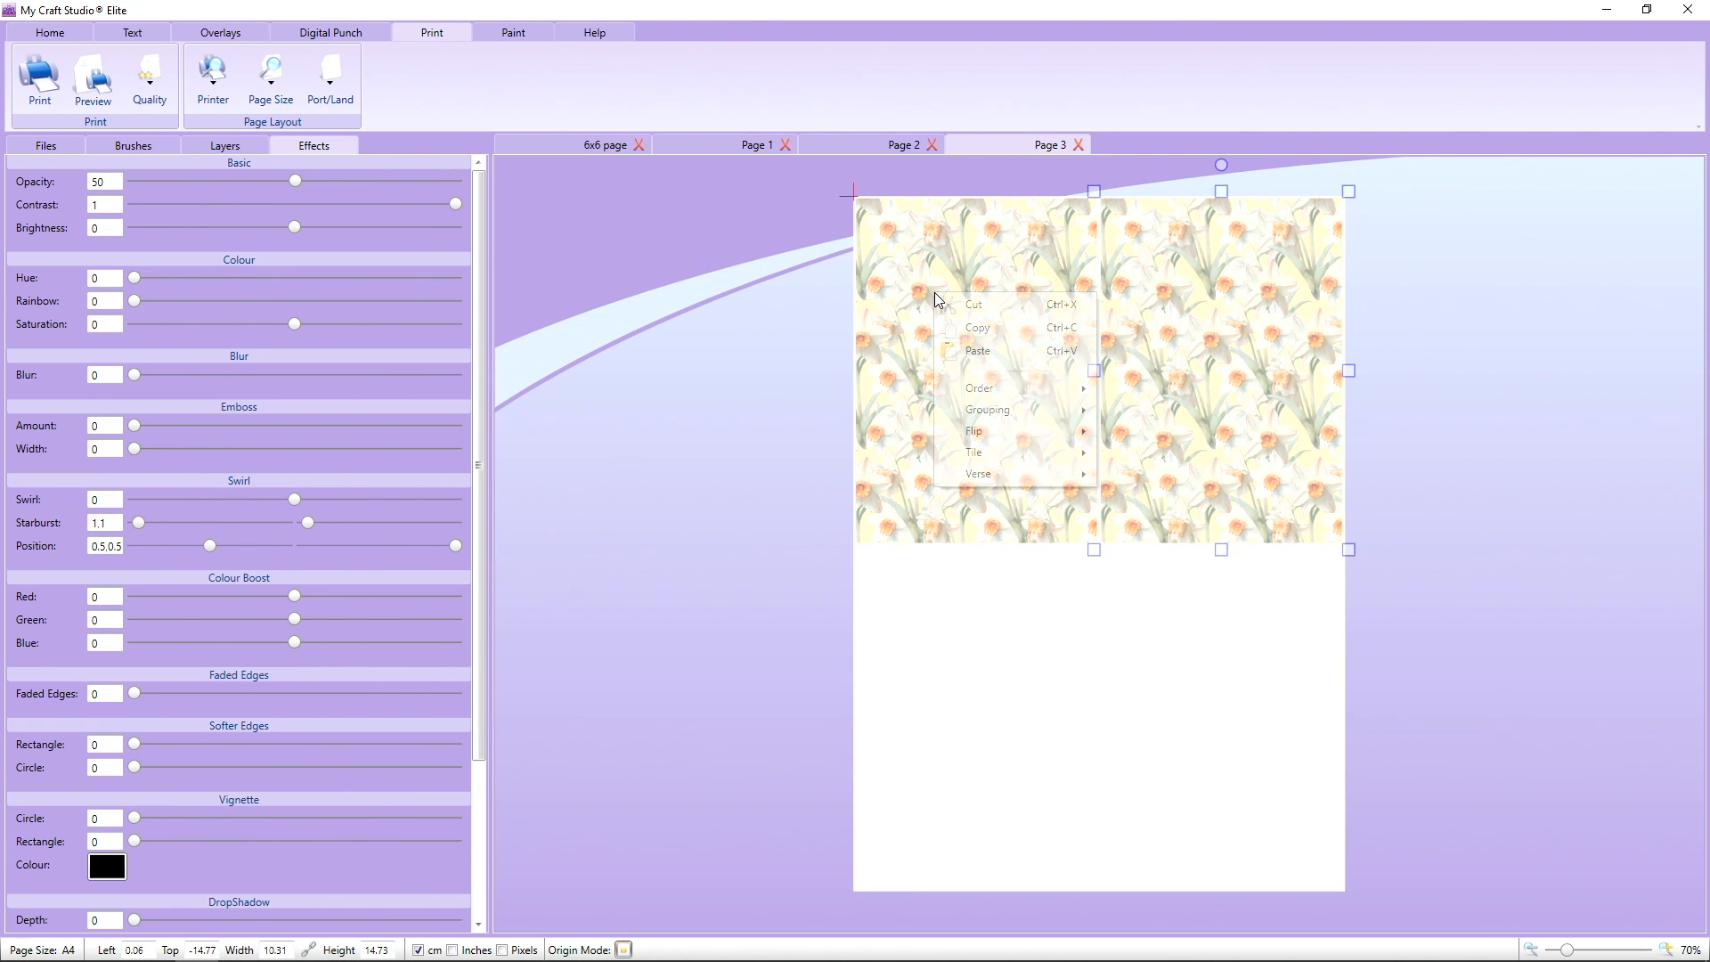
left_click(980, 351)
left_click_drag(973, 461, 980, 661)
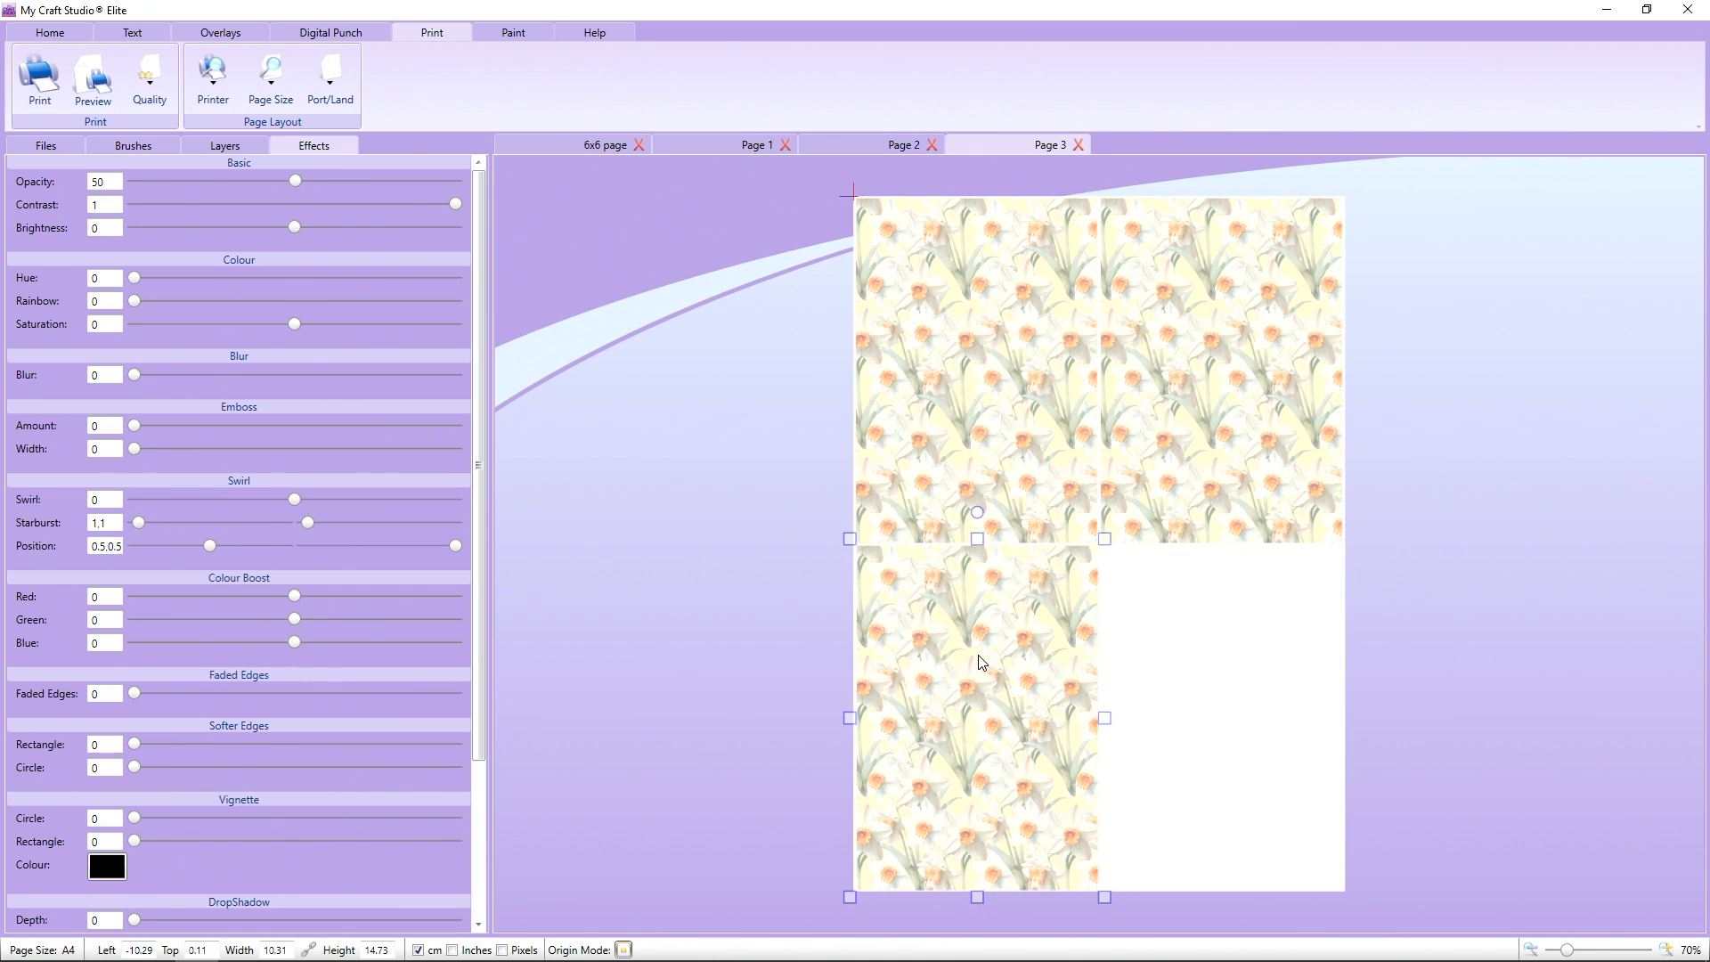
right_click(978, 484)
left_click(1022, 543)
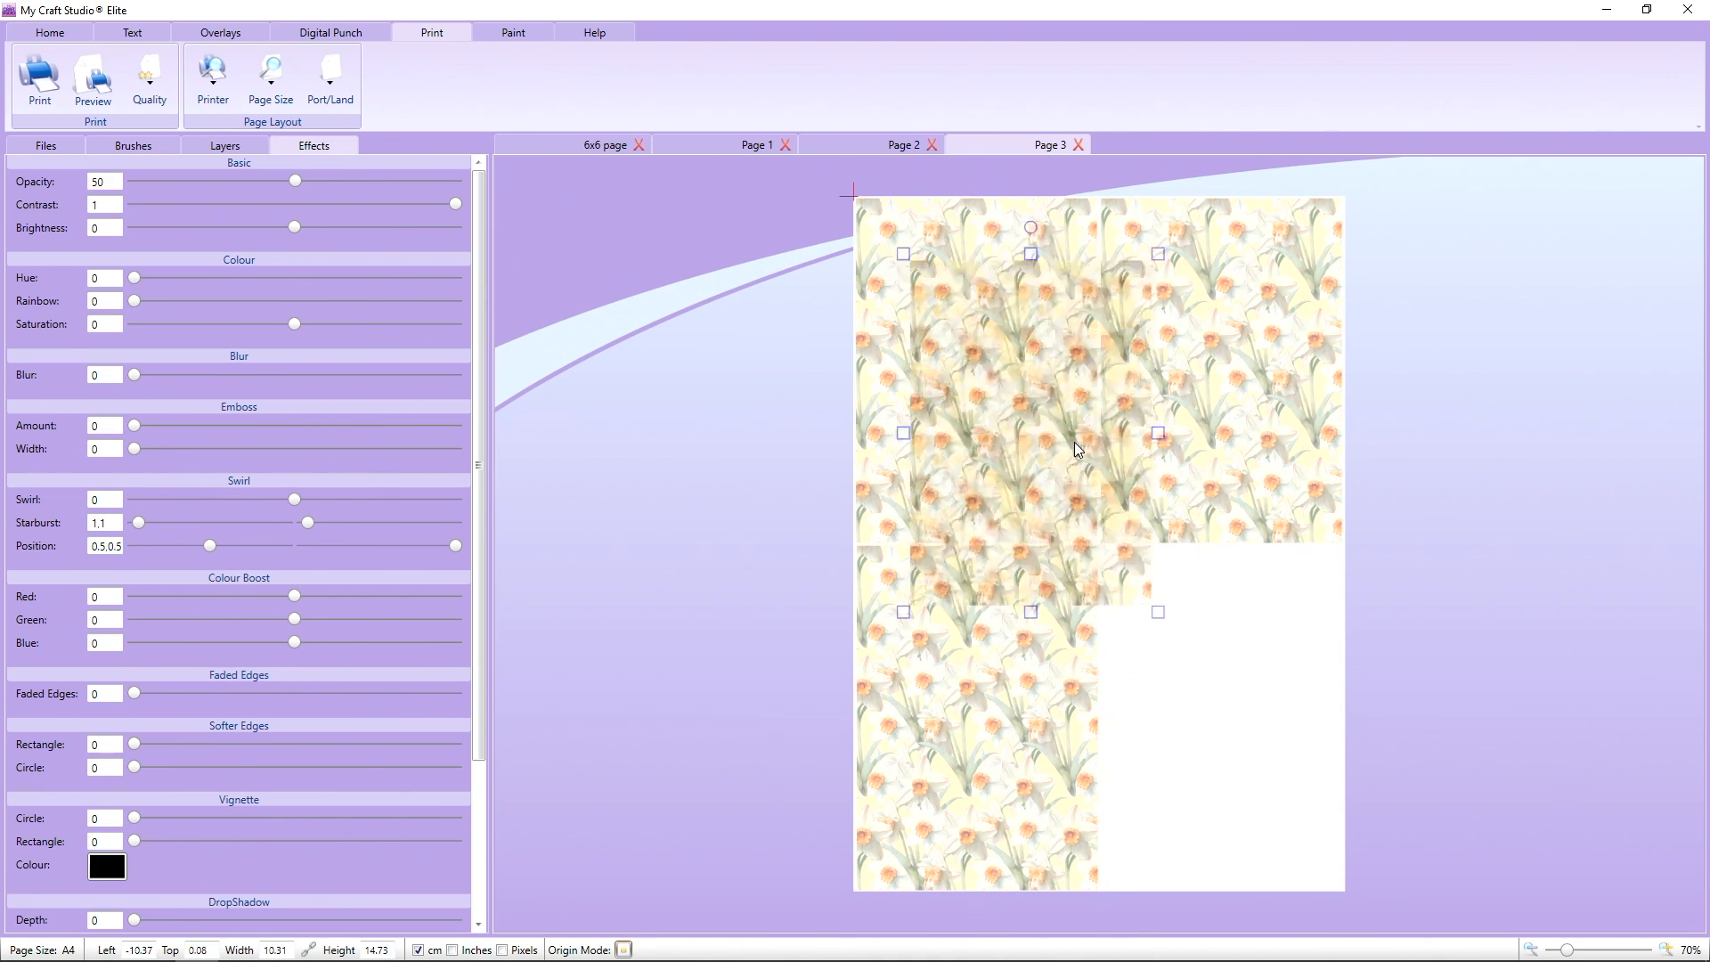
left_click_drag(1074, 442, 1219, 674)
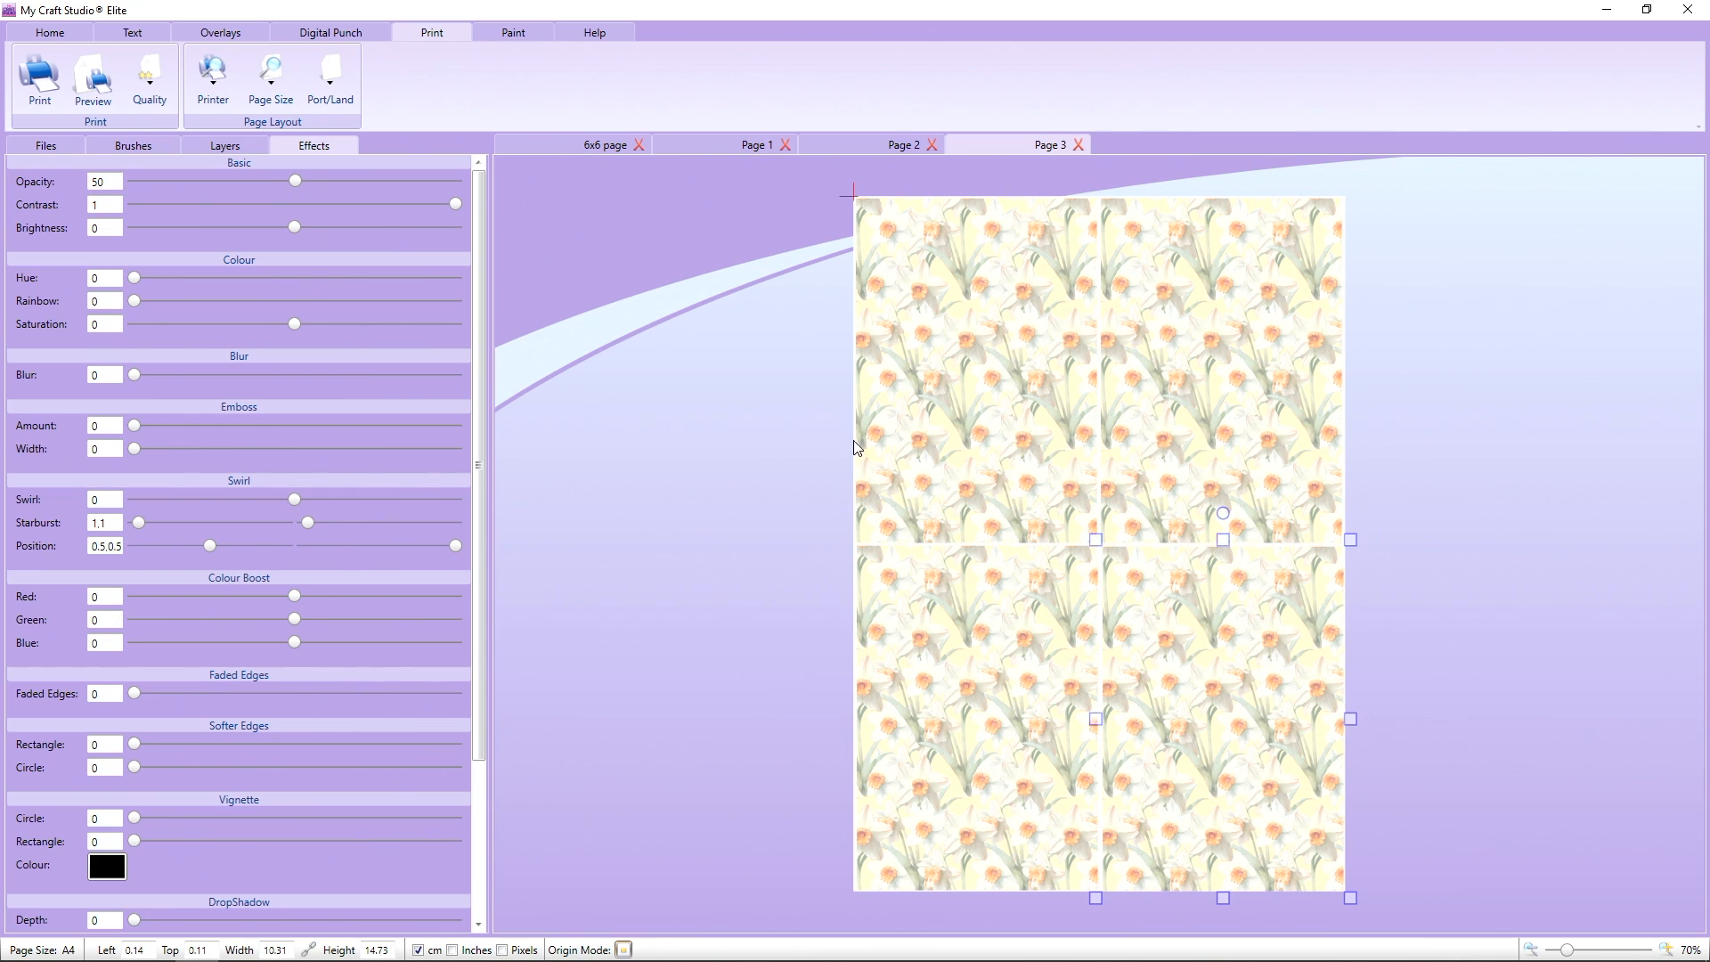
left_click(779, 400)
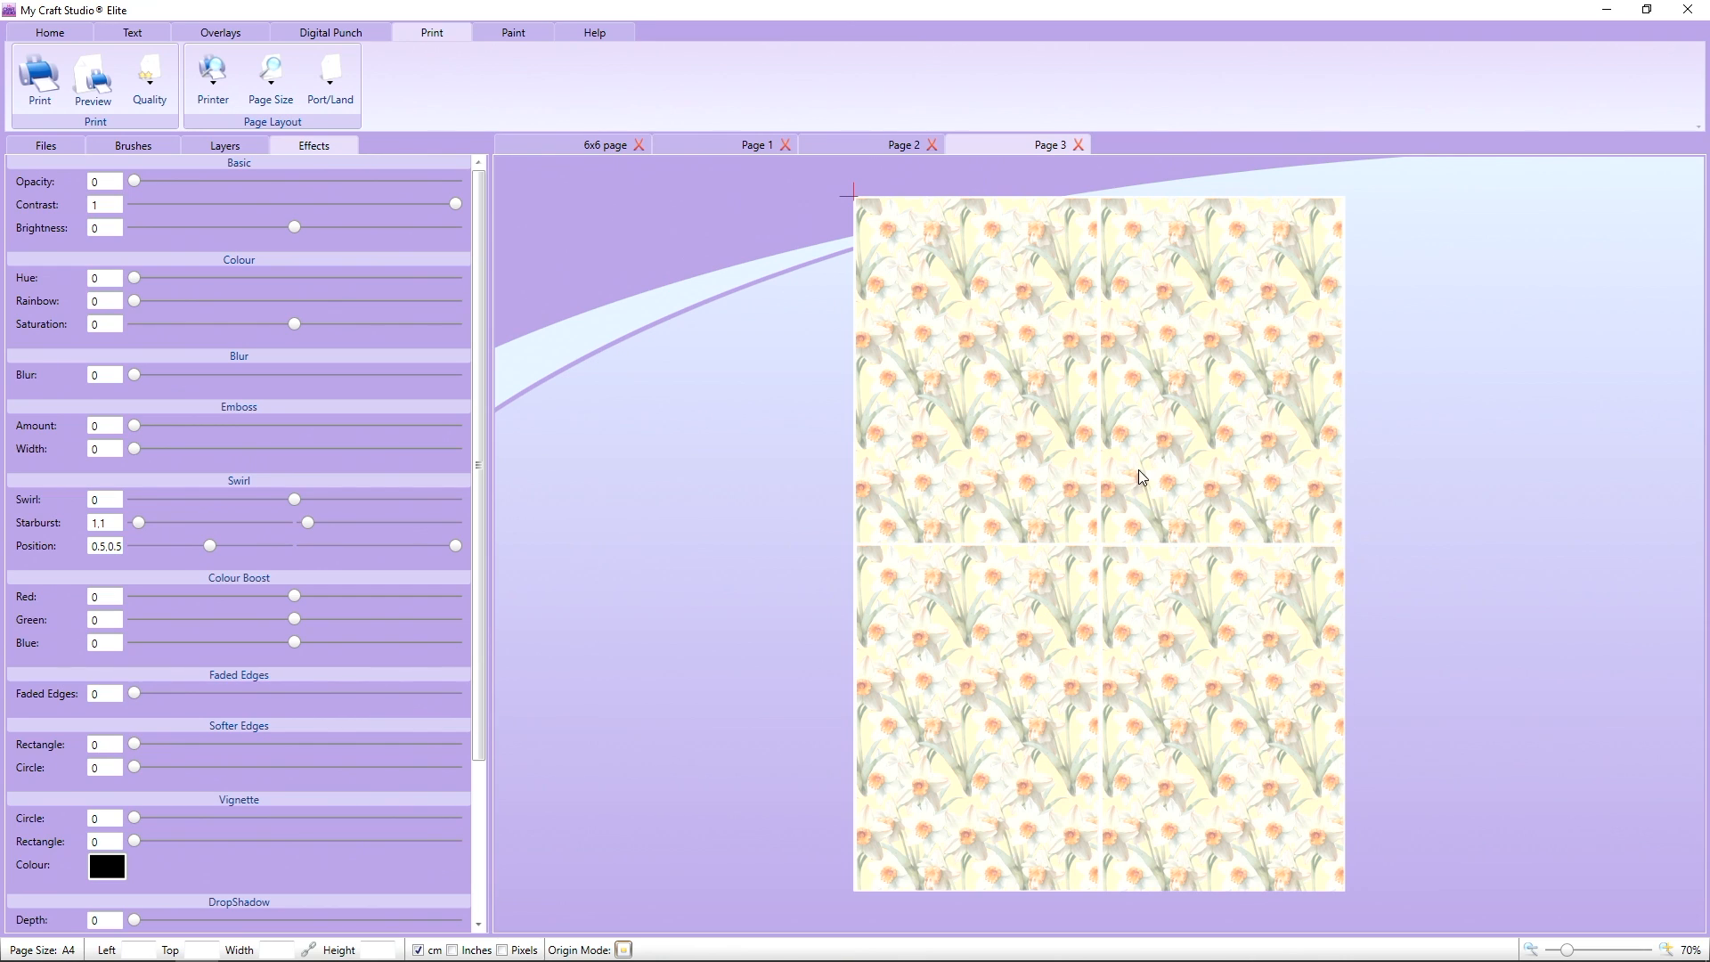
Set the hue of the upper-right daffodil copy to 52 and shift the lower-left copy's hue slightly to peach tones.
left_click(1174, 439)
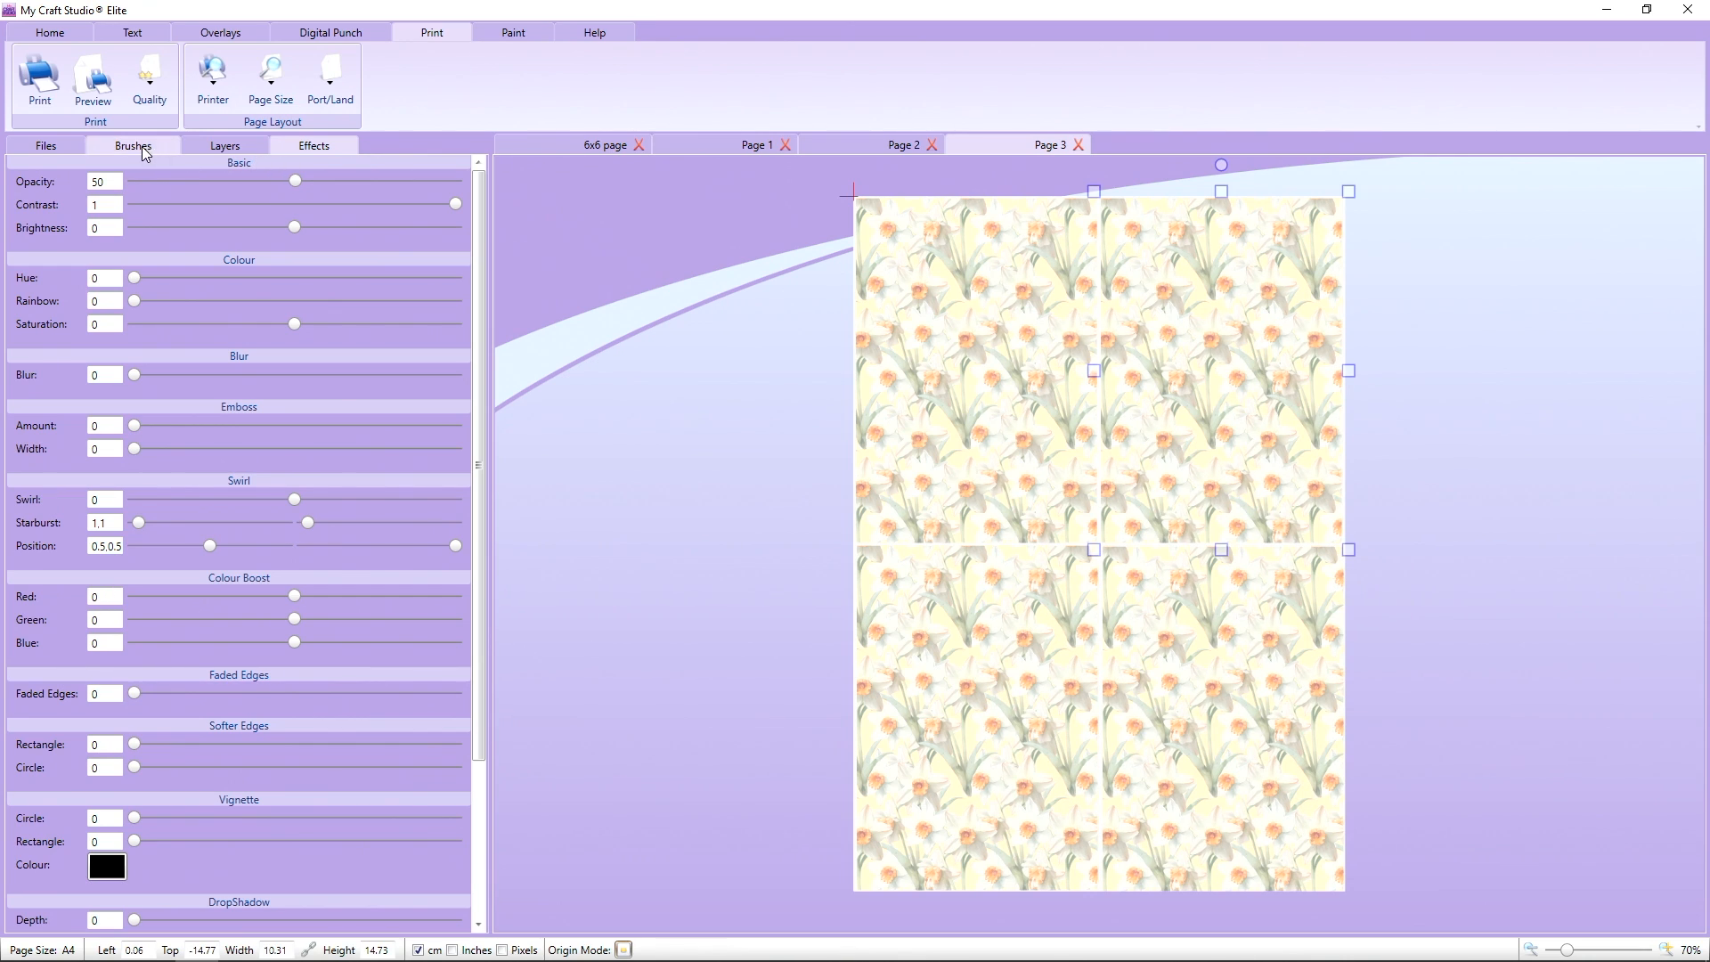
left_click_drag(134, 276, 180, 274)
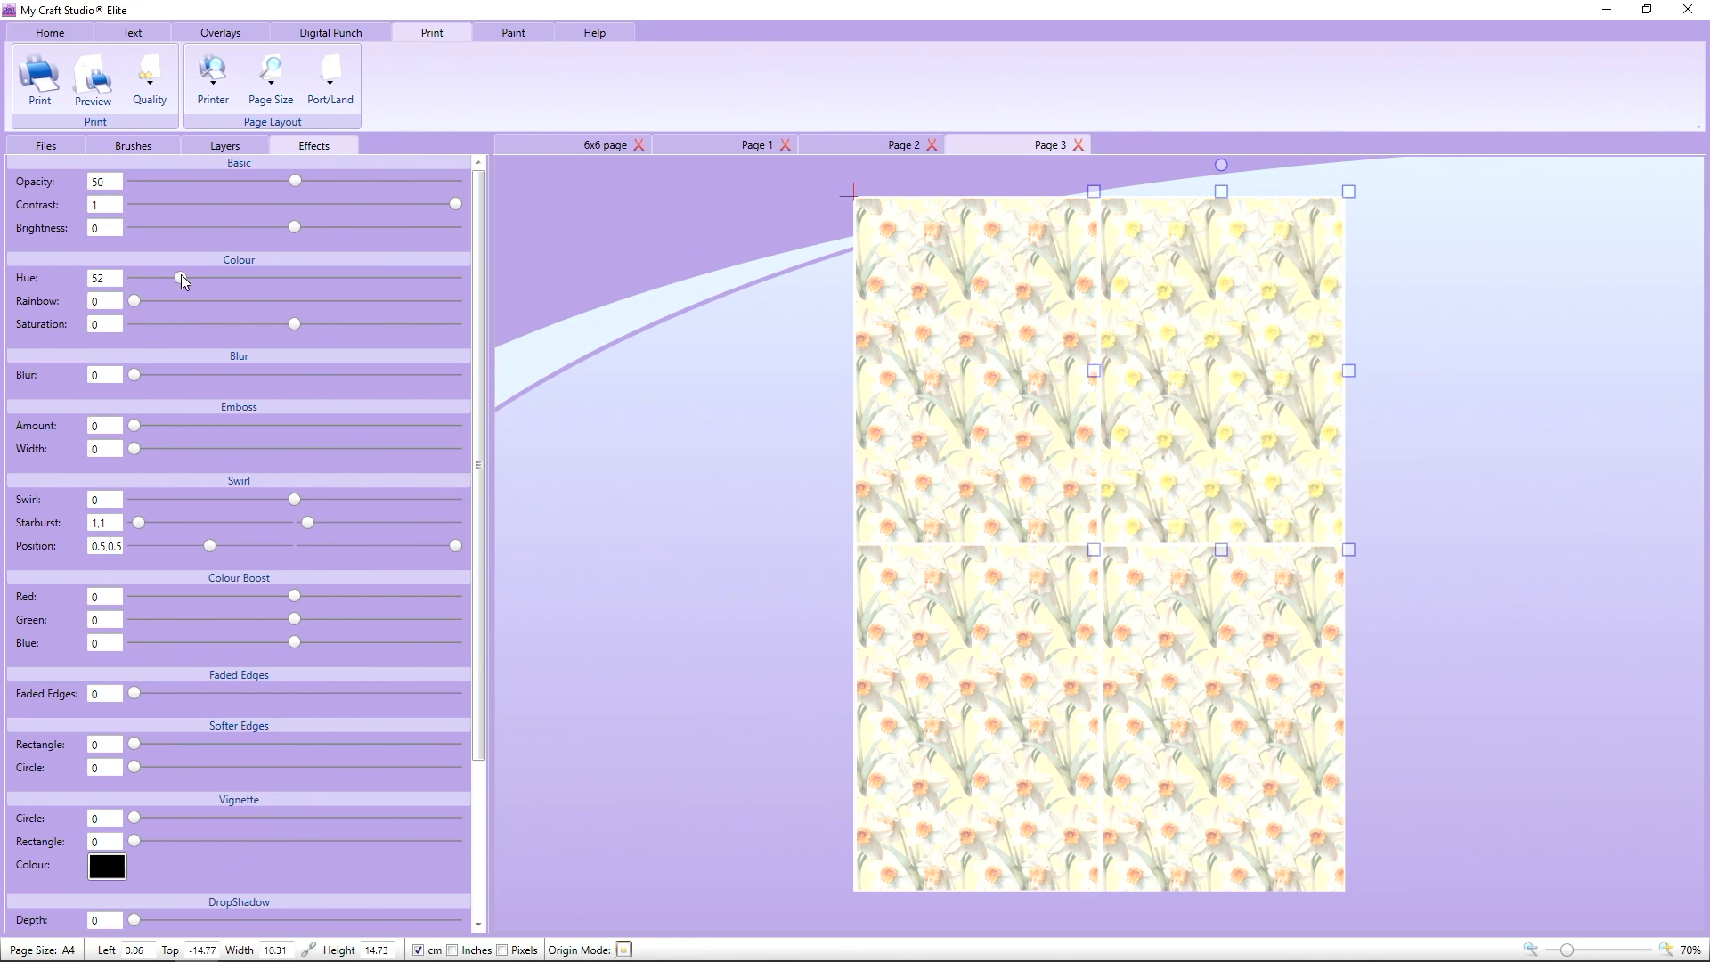
left_click(894, 675)
left_click_drag(133, 278, 139, 278)
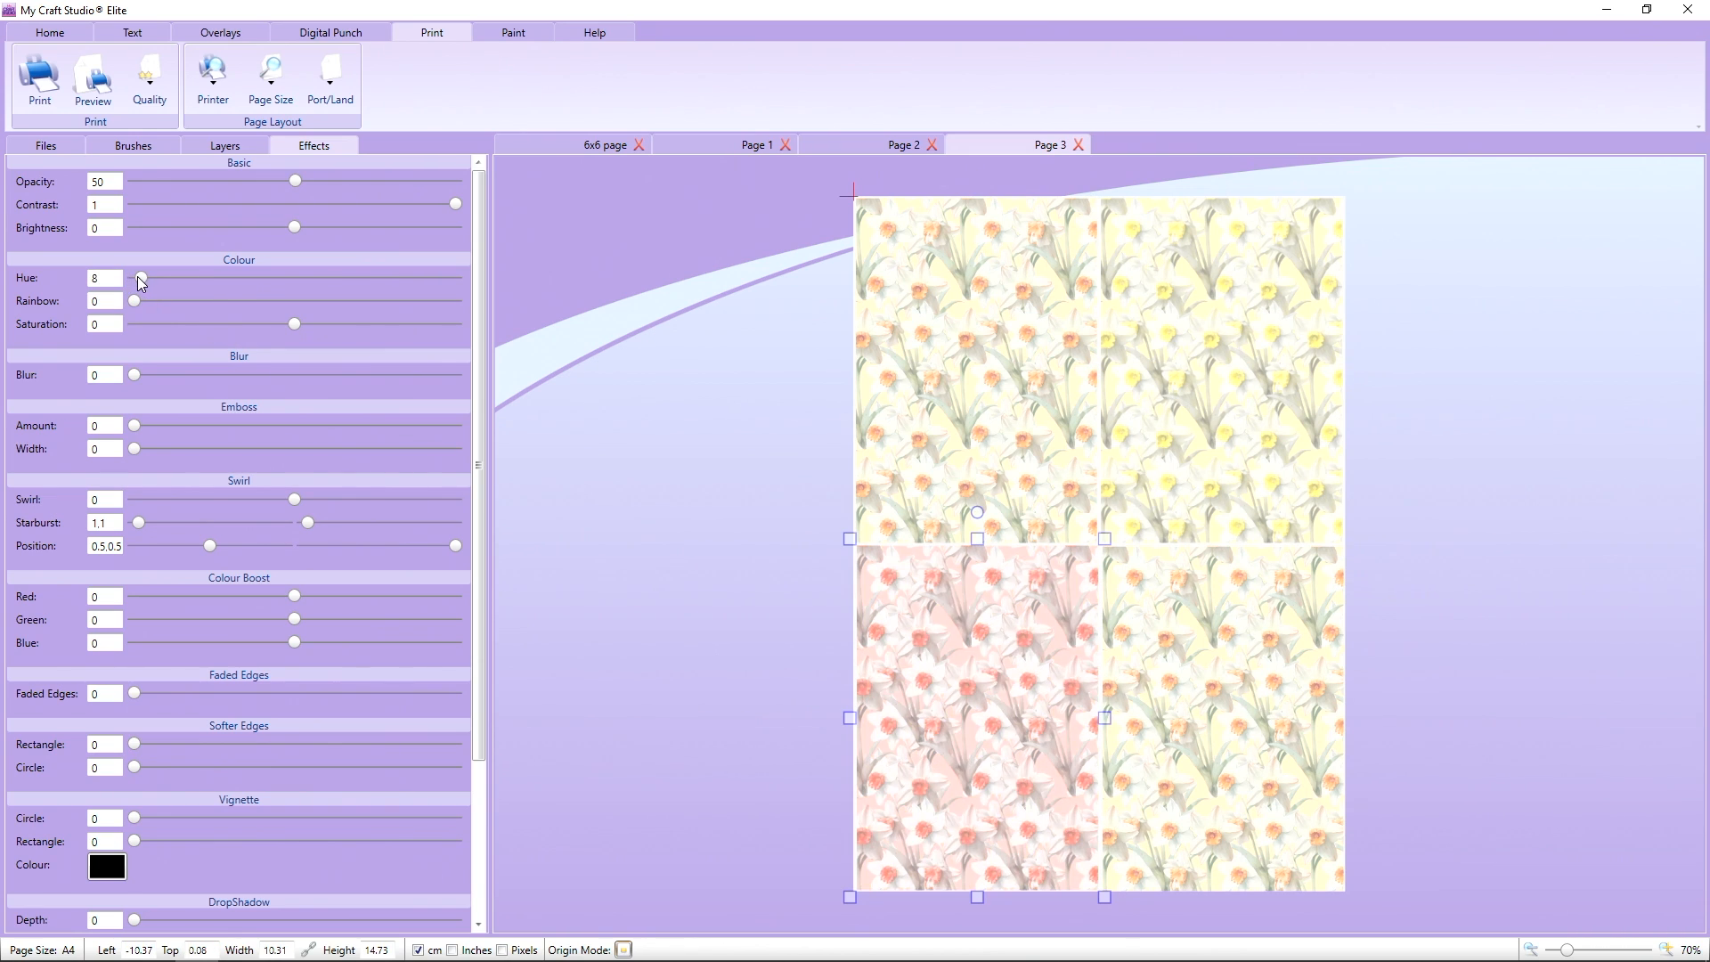
Lower the saturation of the lower-right daffodil copy until it is greyscale, leaving nothing selected.
left_click(1116, 611)
left_click_drag(286, 325, 143, 332)
left_click(677, 484)
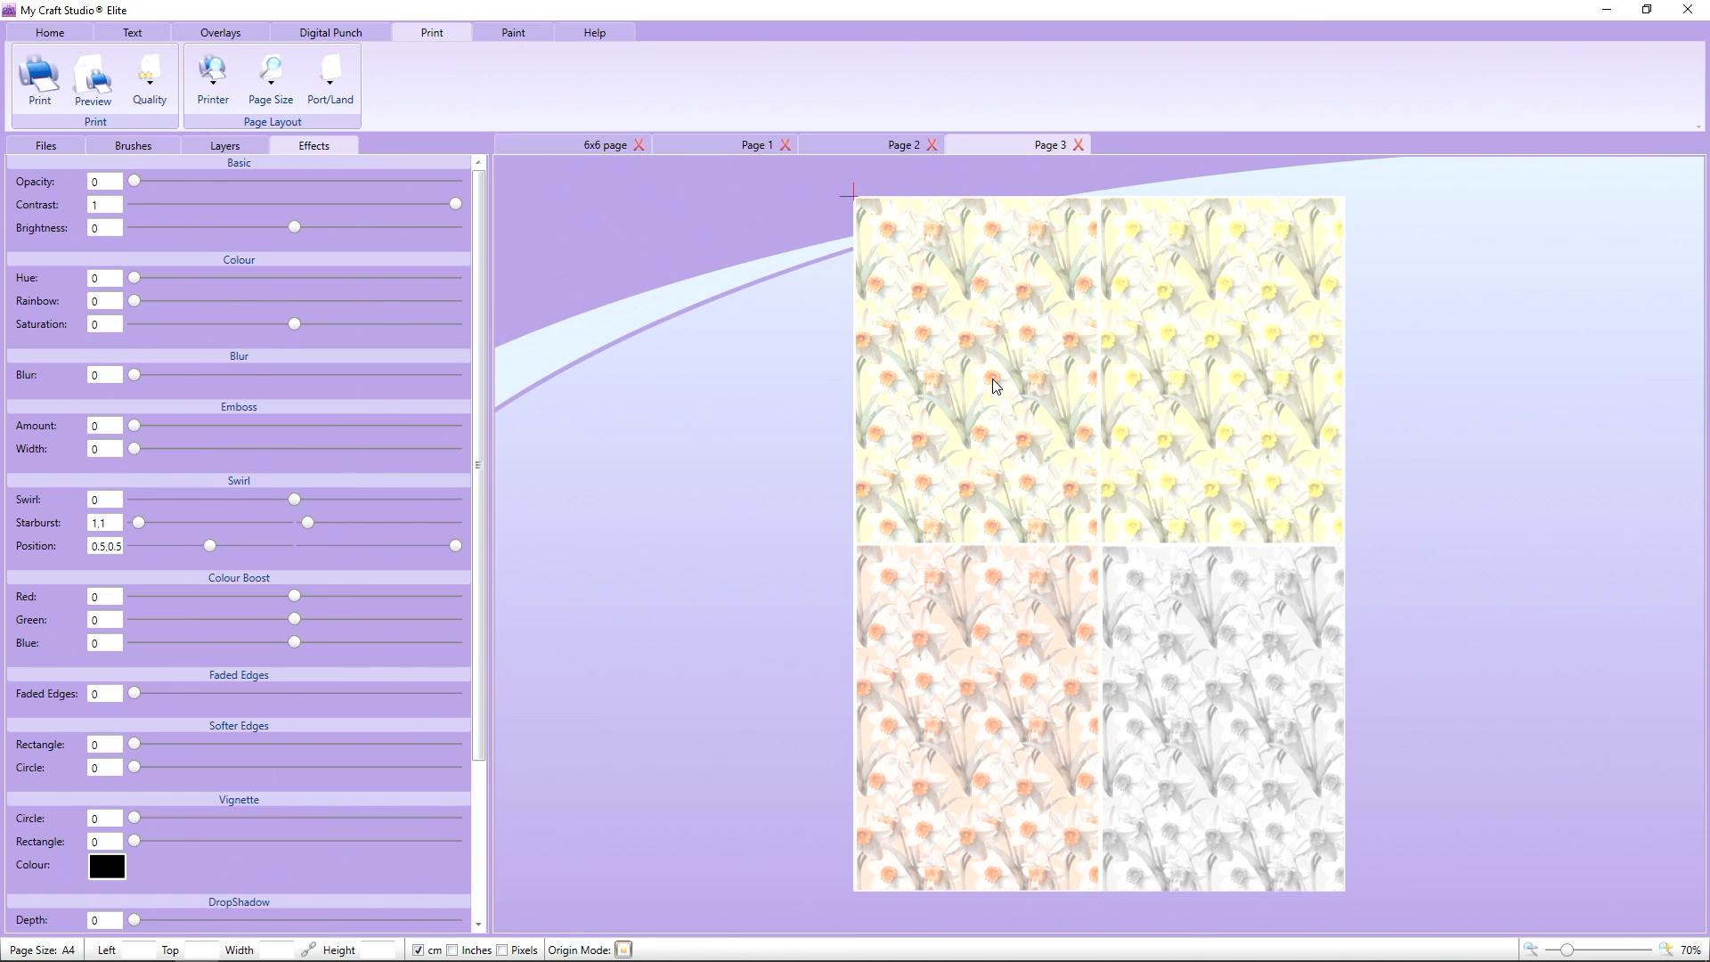
left_click(889, 144)
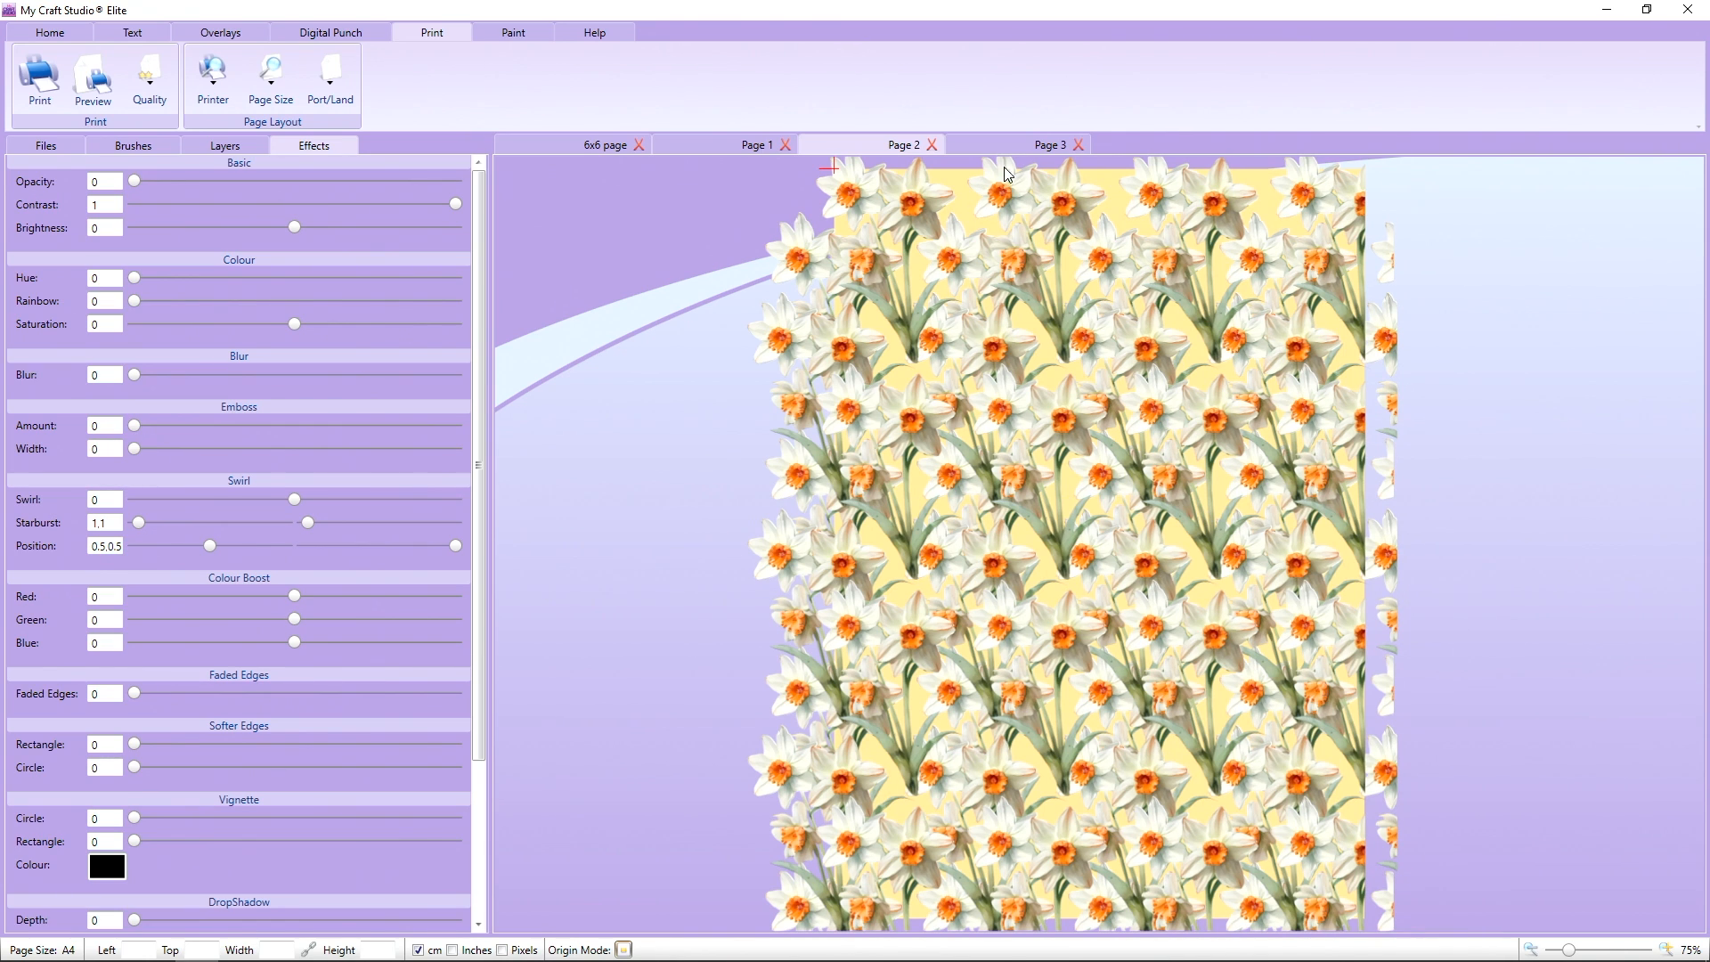
left_click(1002, 142)
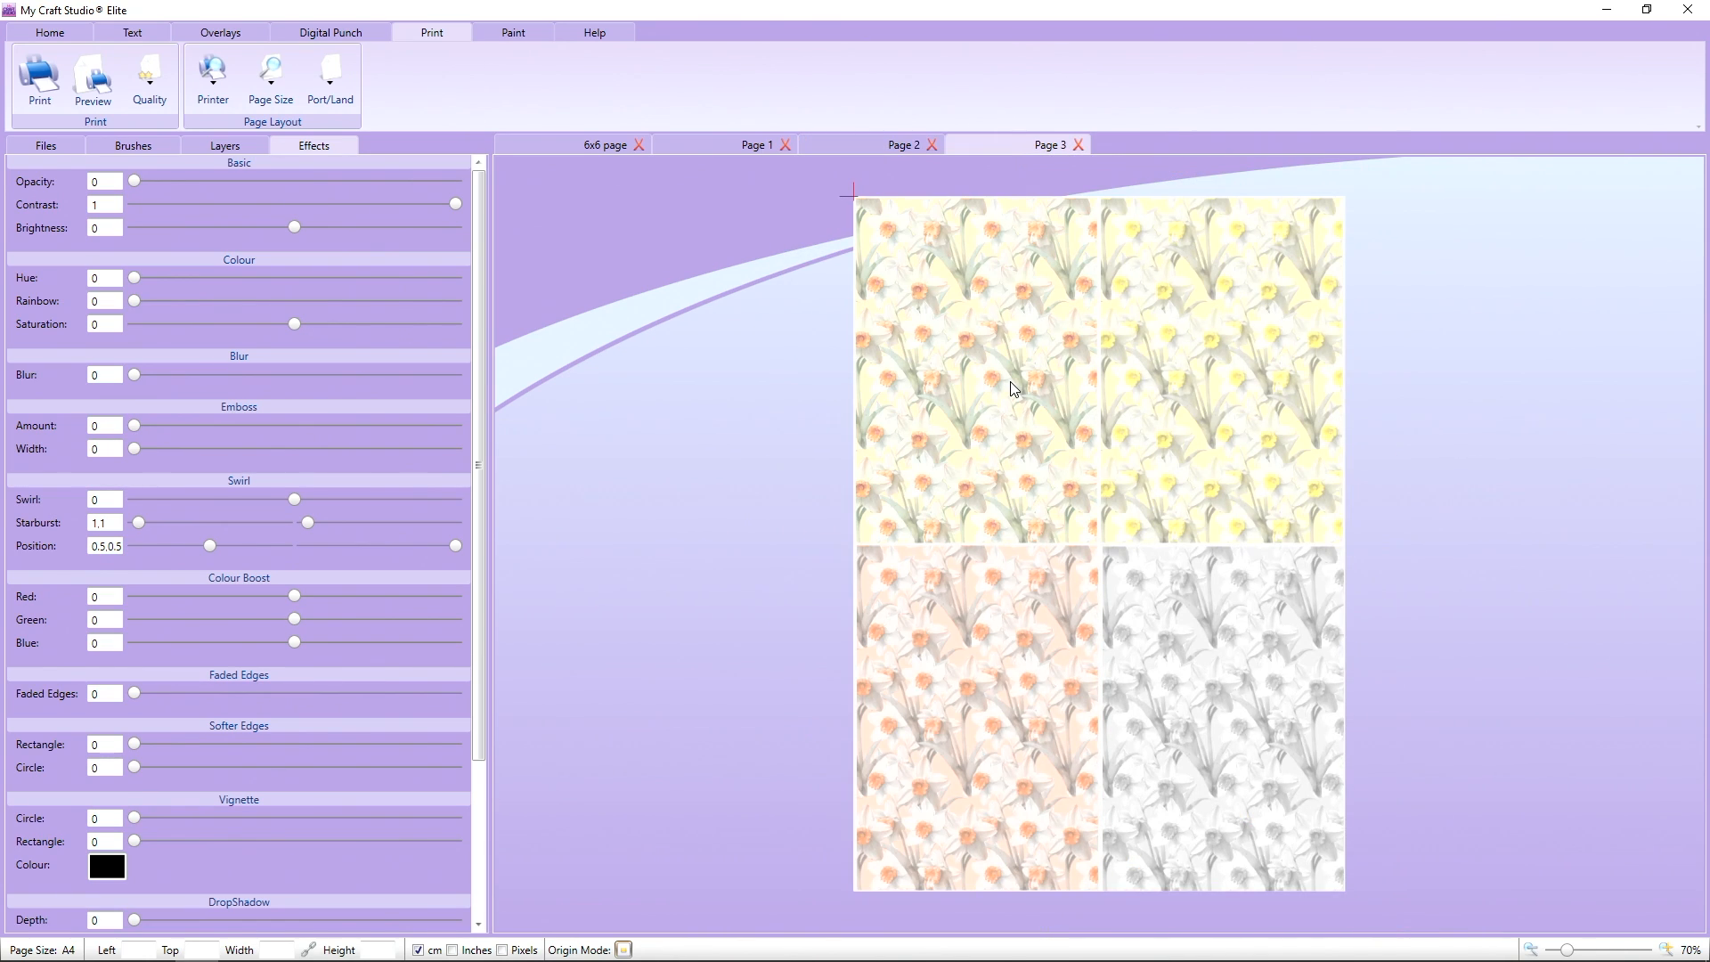